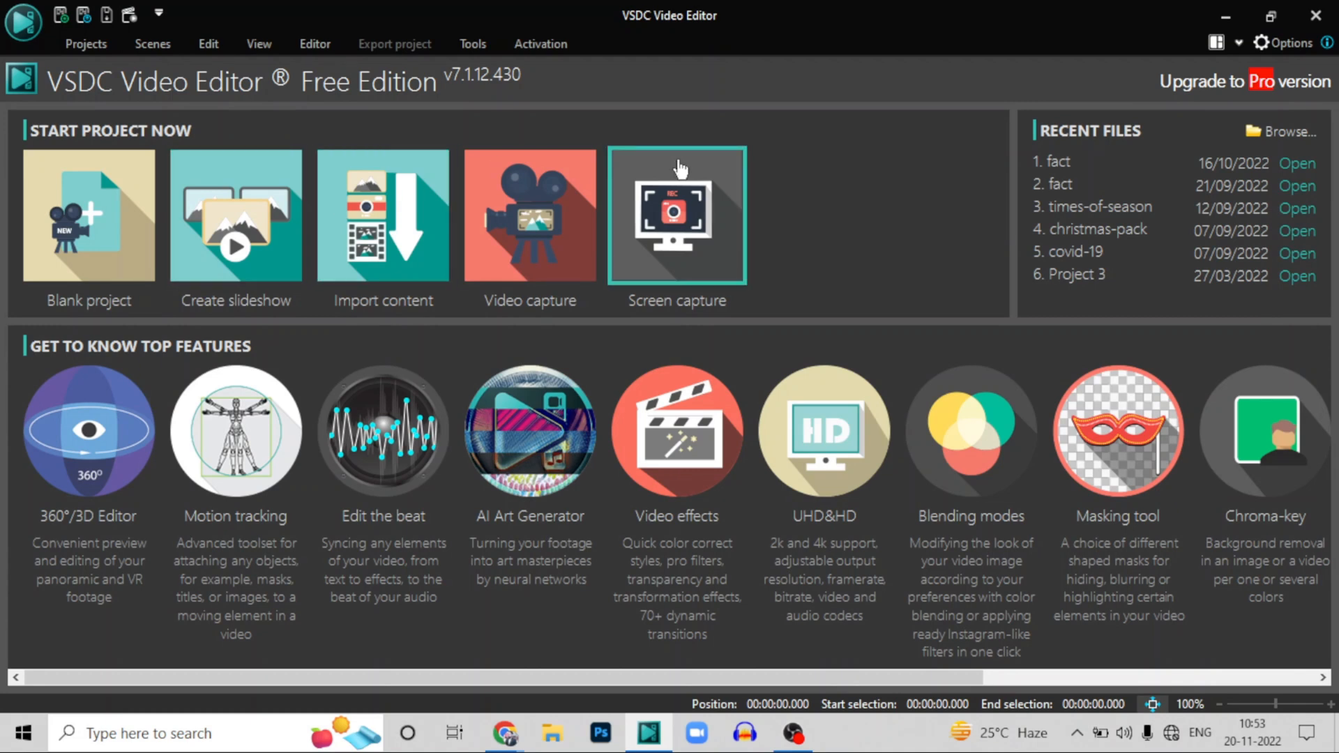
Open the screen capture tool and set a custom result format: Window Media Video, native resolution, 15 fps, 44100 Hz stereo audio
left_click(688, 230)
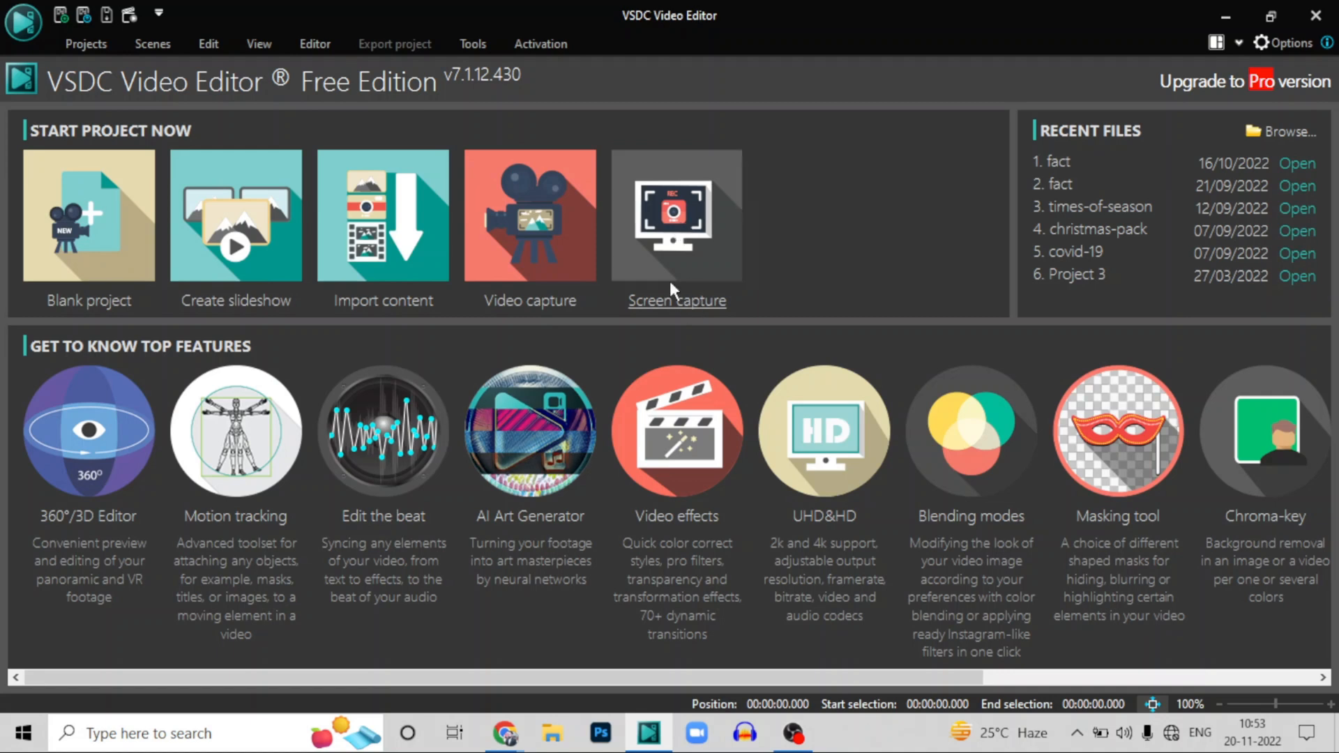
left_click(664, 264)
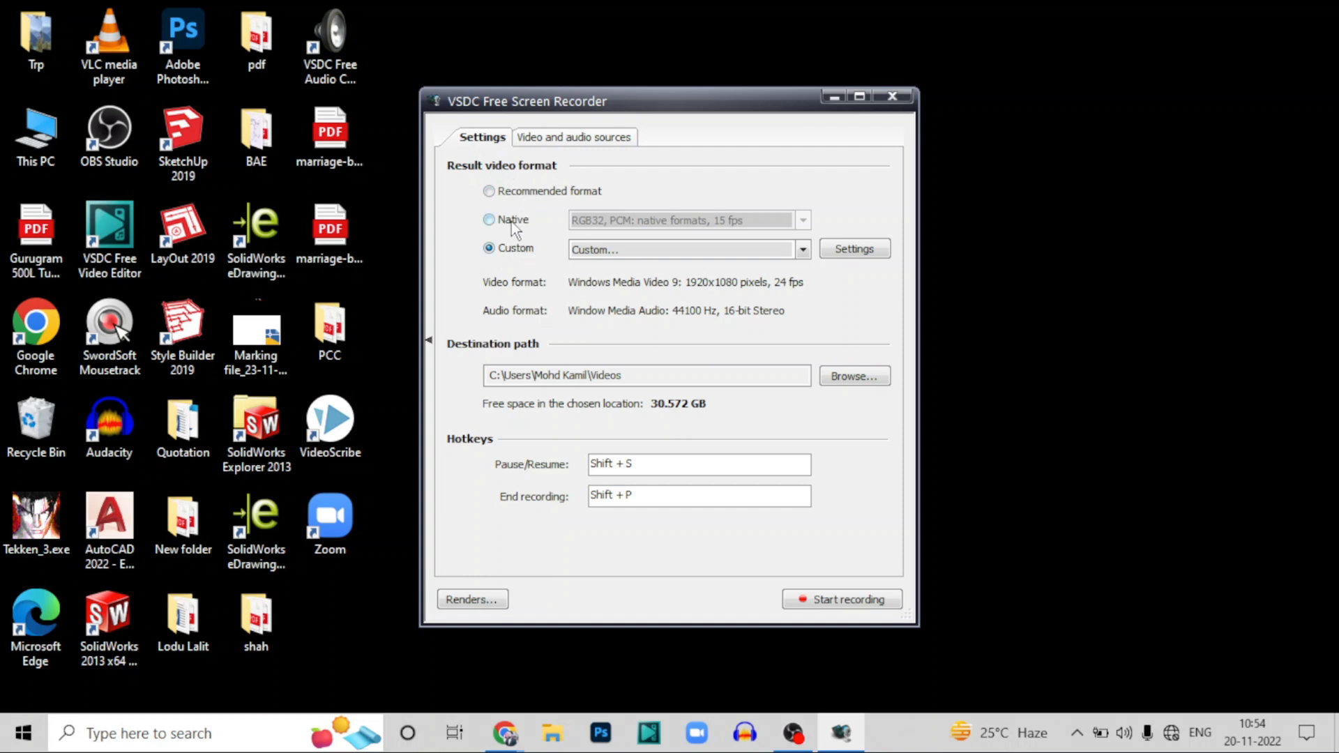
left_click(534, 260)
left_click(535, 260)
left_click(490, 193)
left_click(498, 251)
left_click(851, 249)
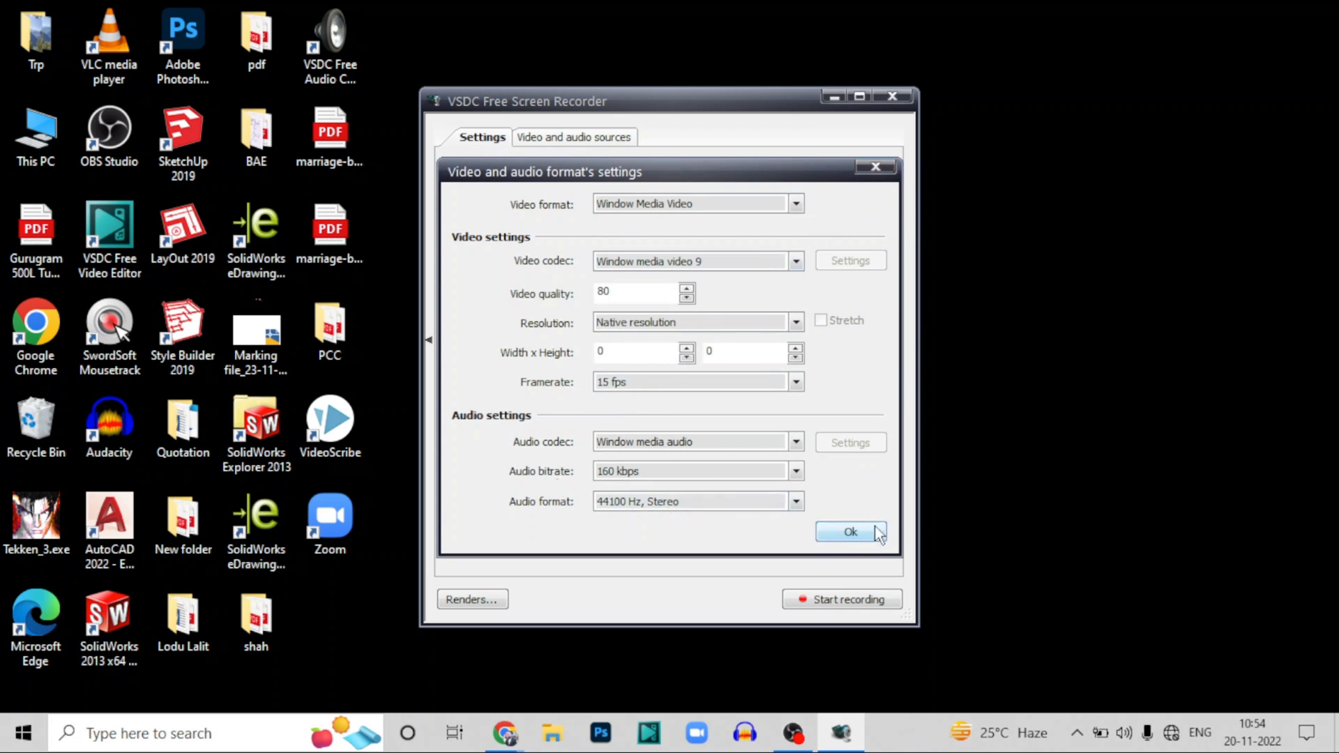
left_click(851, 532)
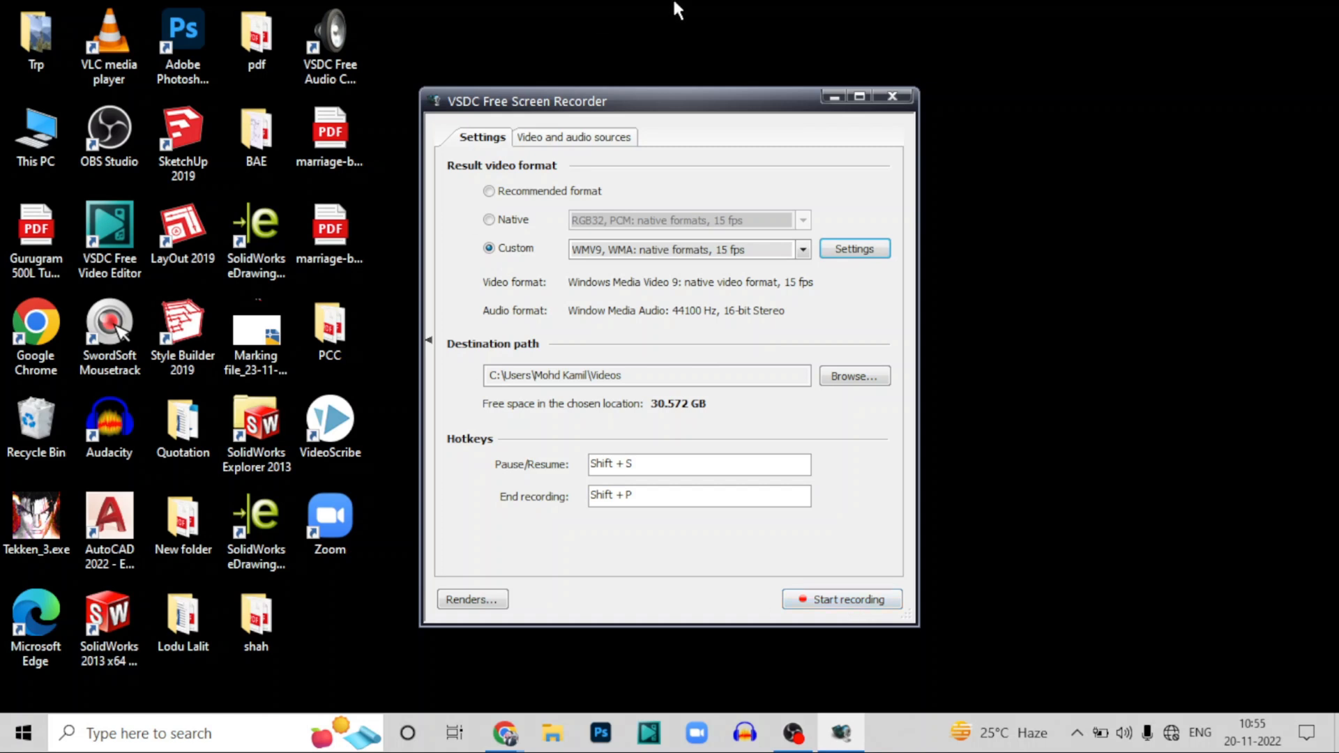
Begin a screen capture and reposition the capture frame so it covers the desktop above the taskbar
left_click(816, 600)
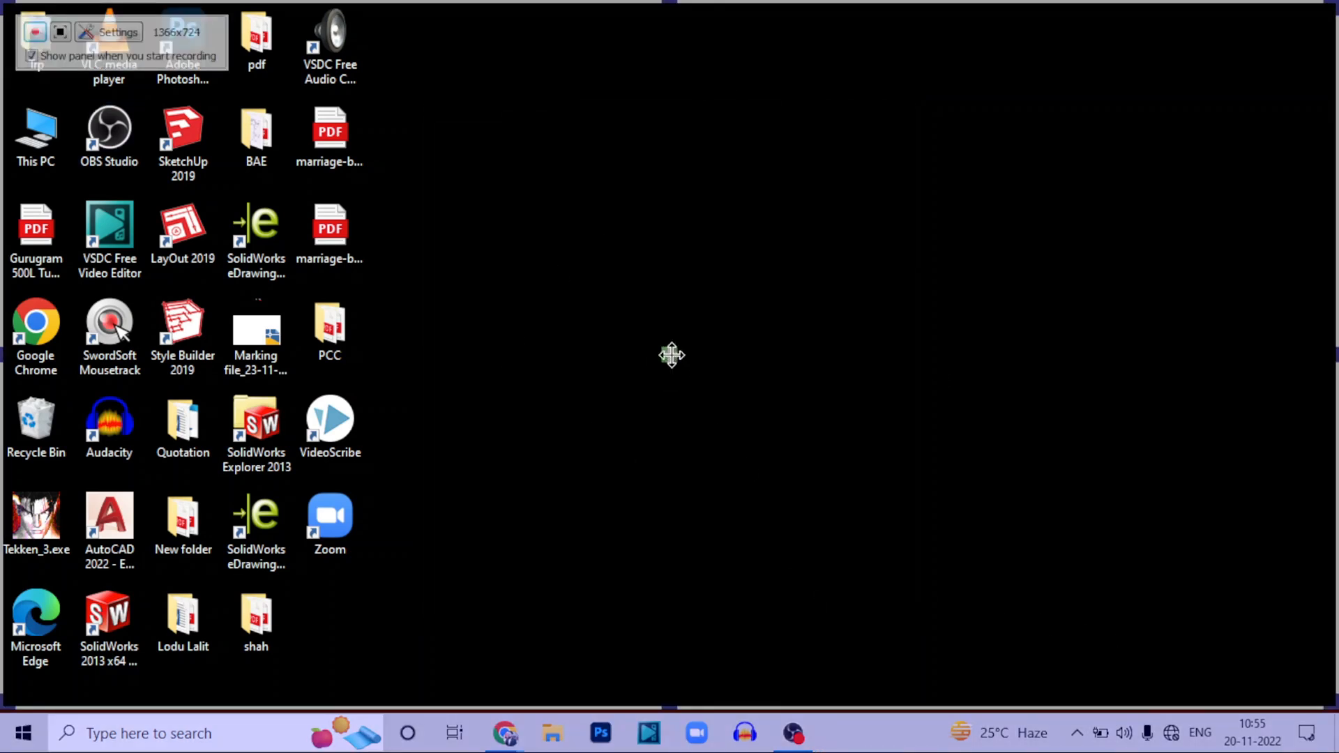
left_click_drag(671, 355, 730, 385)
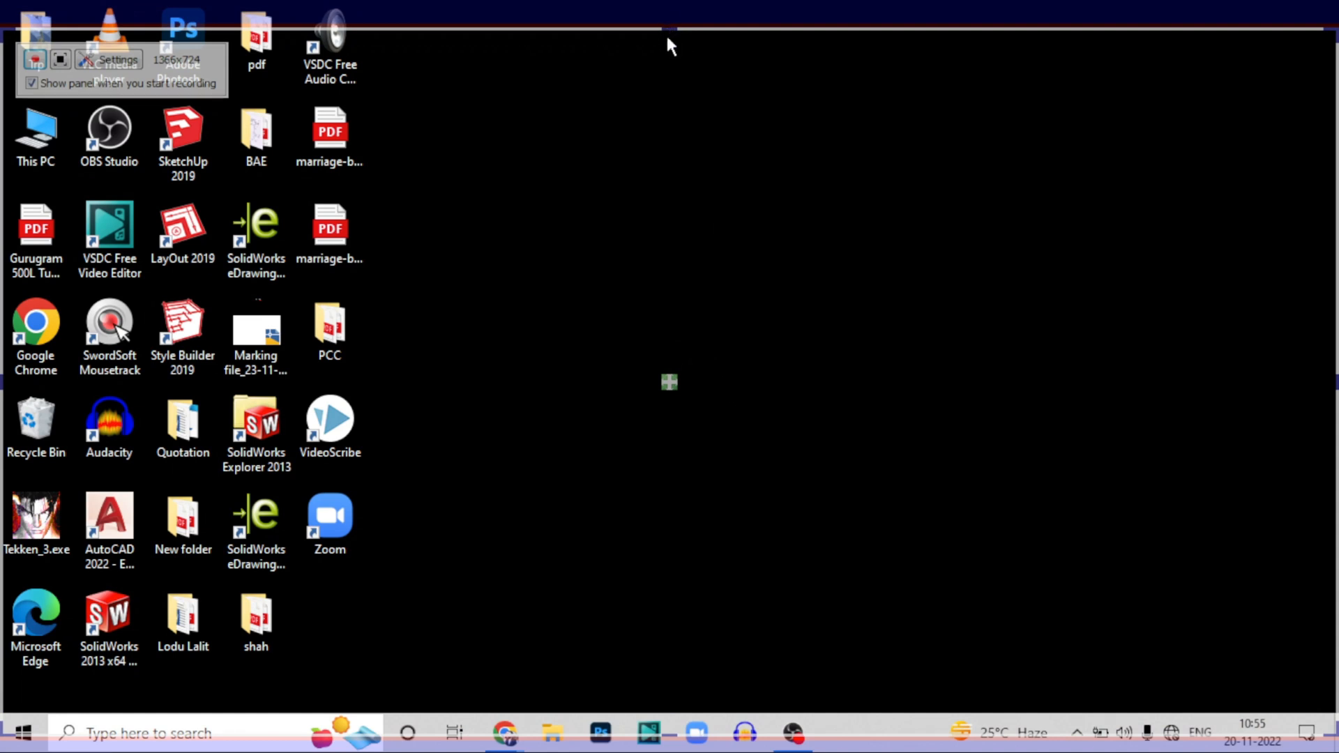
left_click_drag(670, 387, 664, 332)
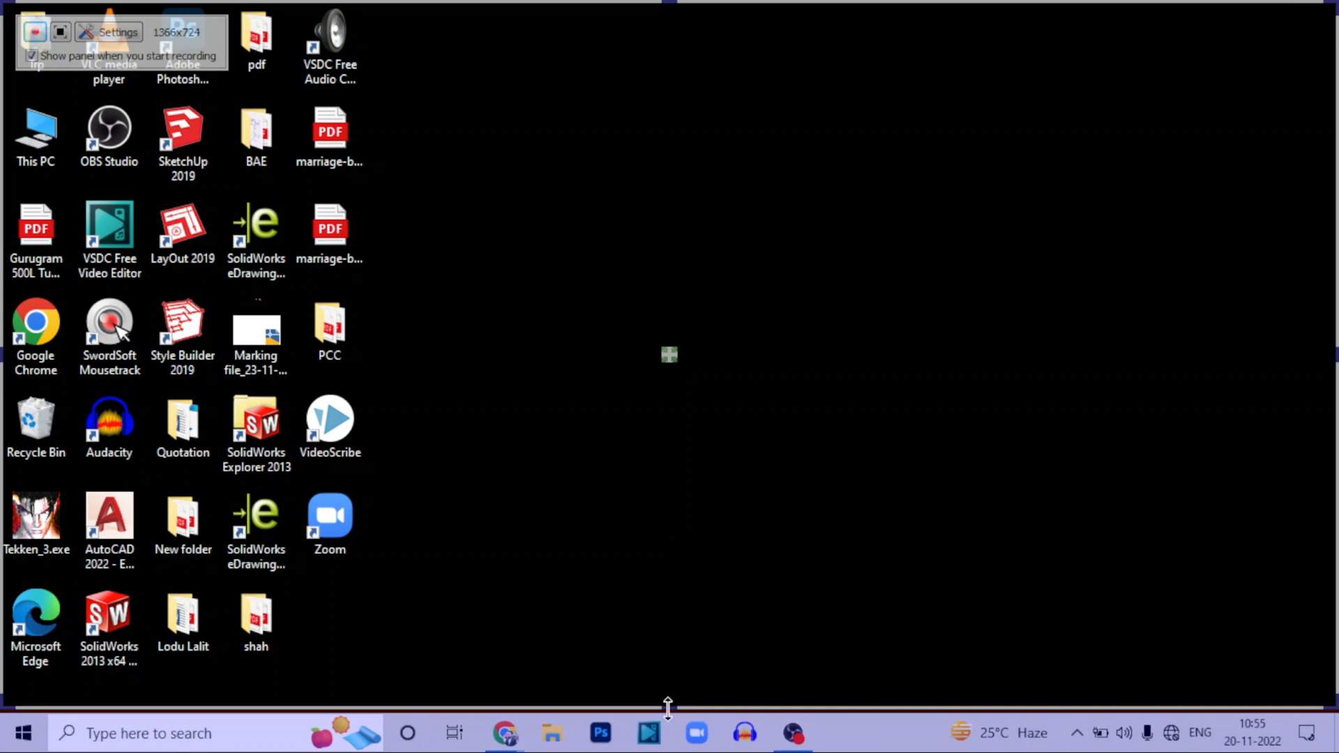
left_click_drag(667, 706, 636, 710)
Start recording the framed desktop area and close the recorder's control window
key("ctrl")
key("ctrl")
left_click(35, 32)
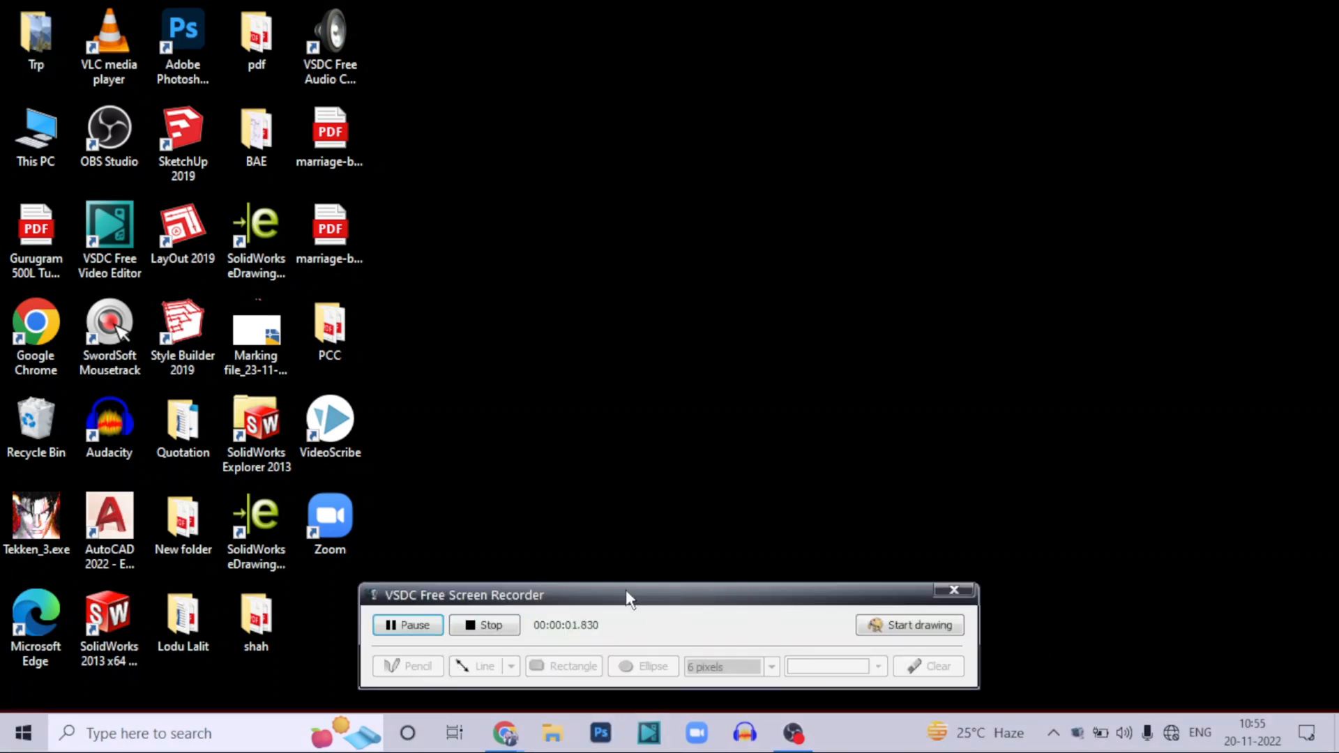
left_click_drag(626, 593, 609, 415)
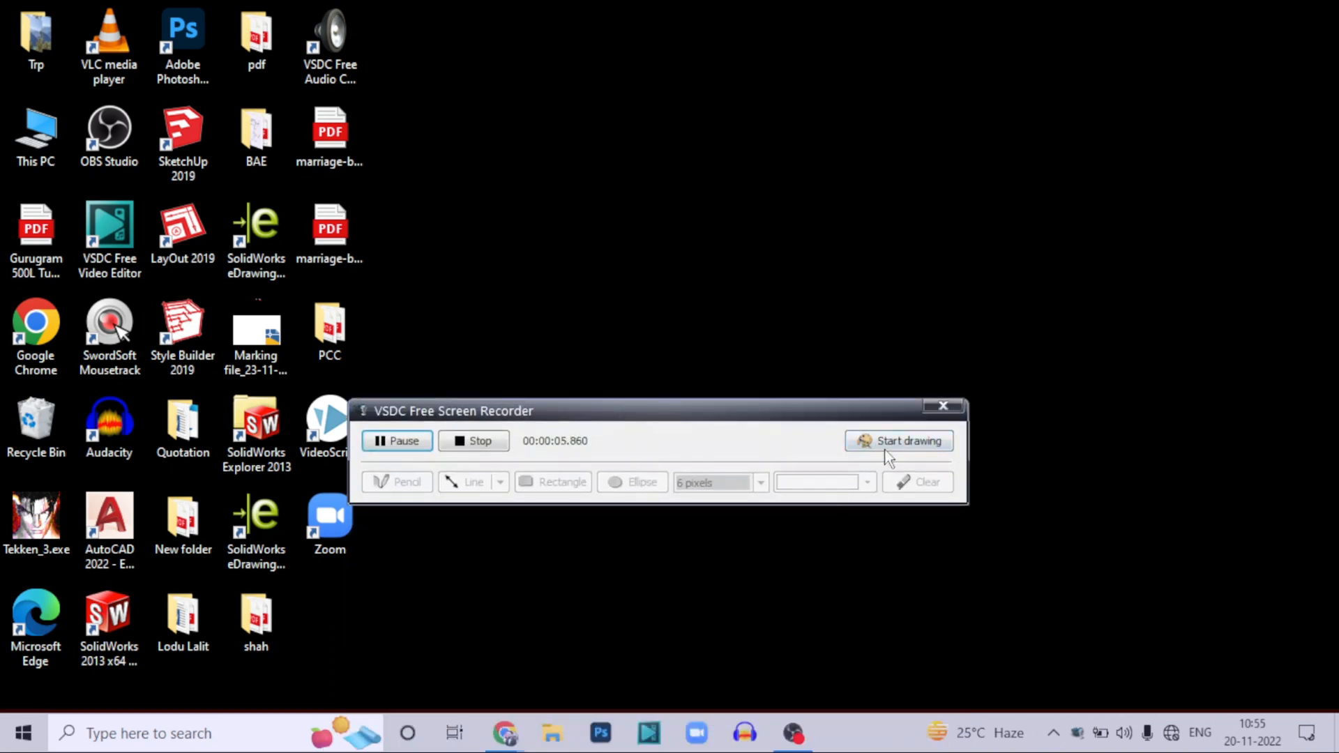
left_click(946, 407)
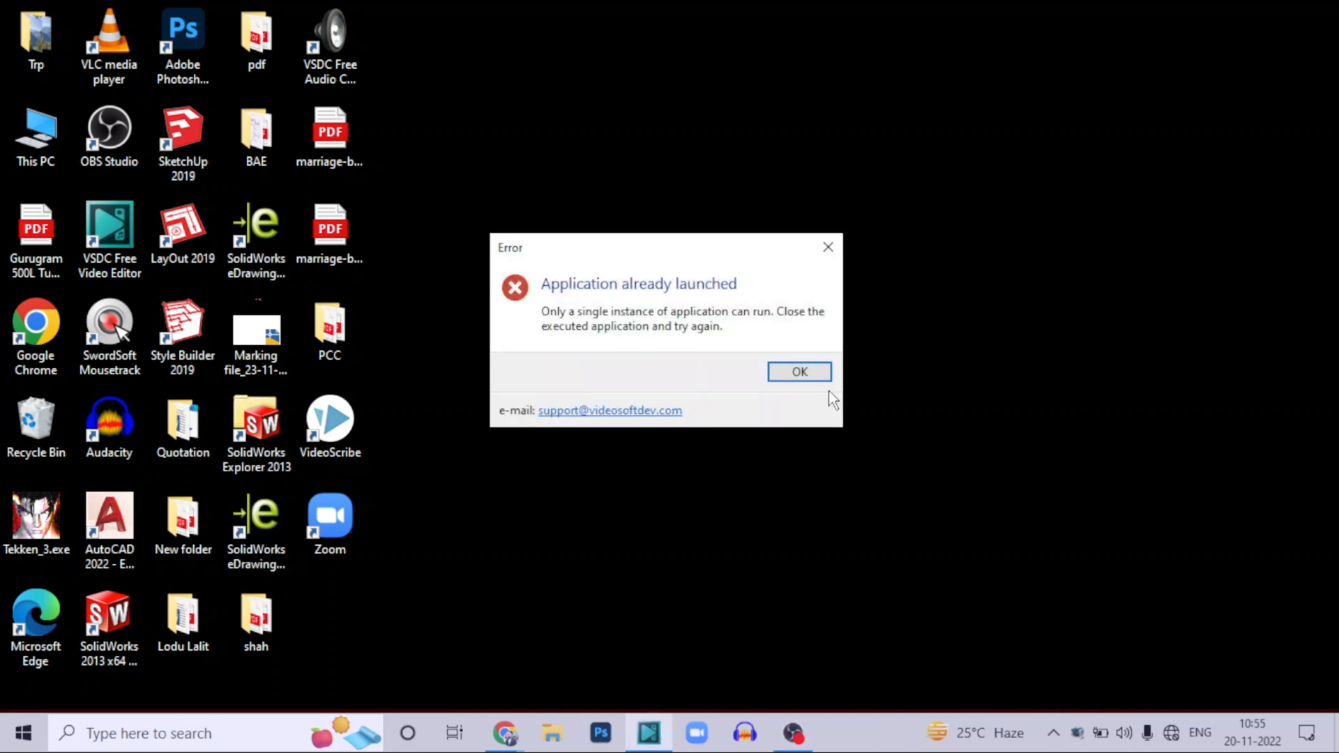
Try to relaunch VSDC Video Editor and dismiss the error dialogs
left_click(799, 371)
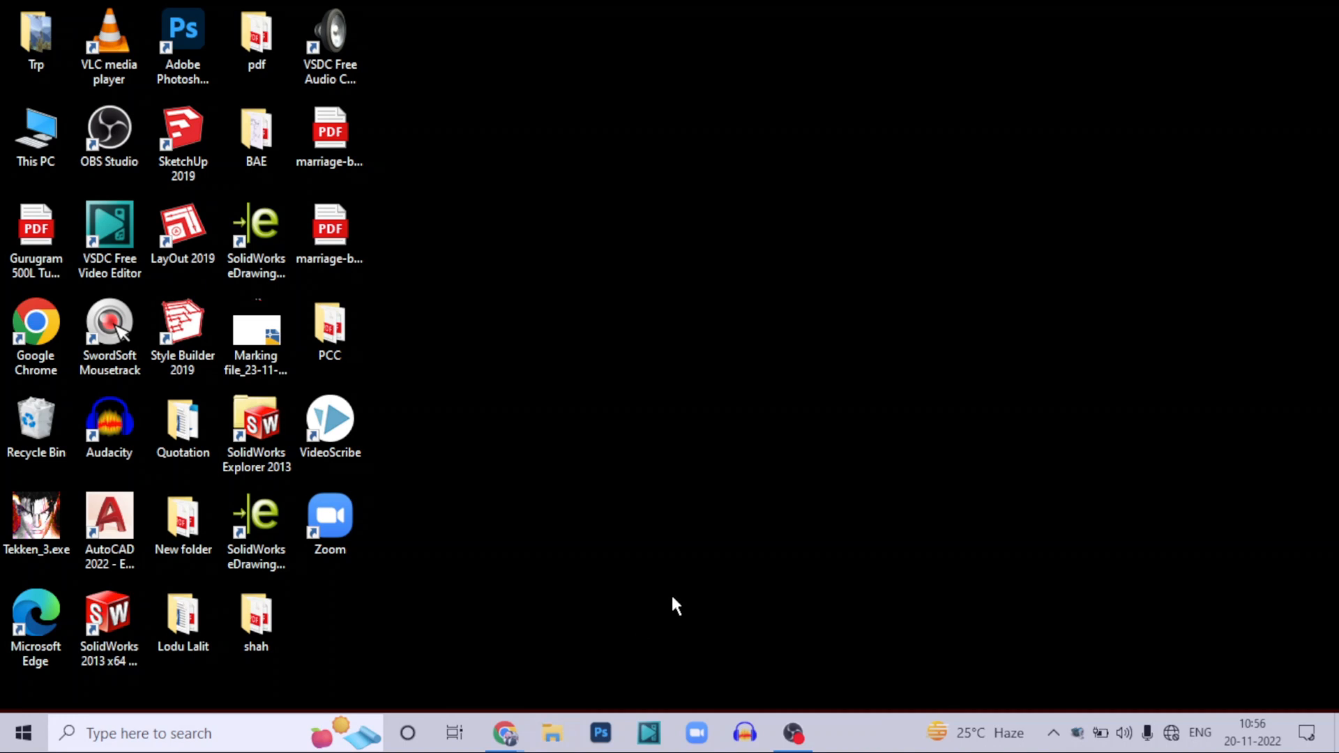
left_click(637, 741)
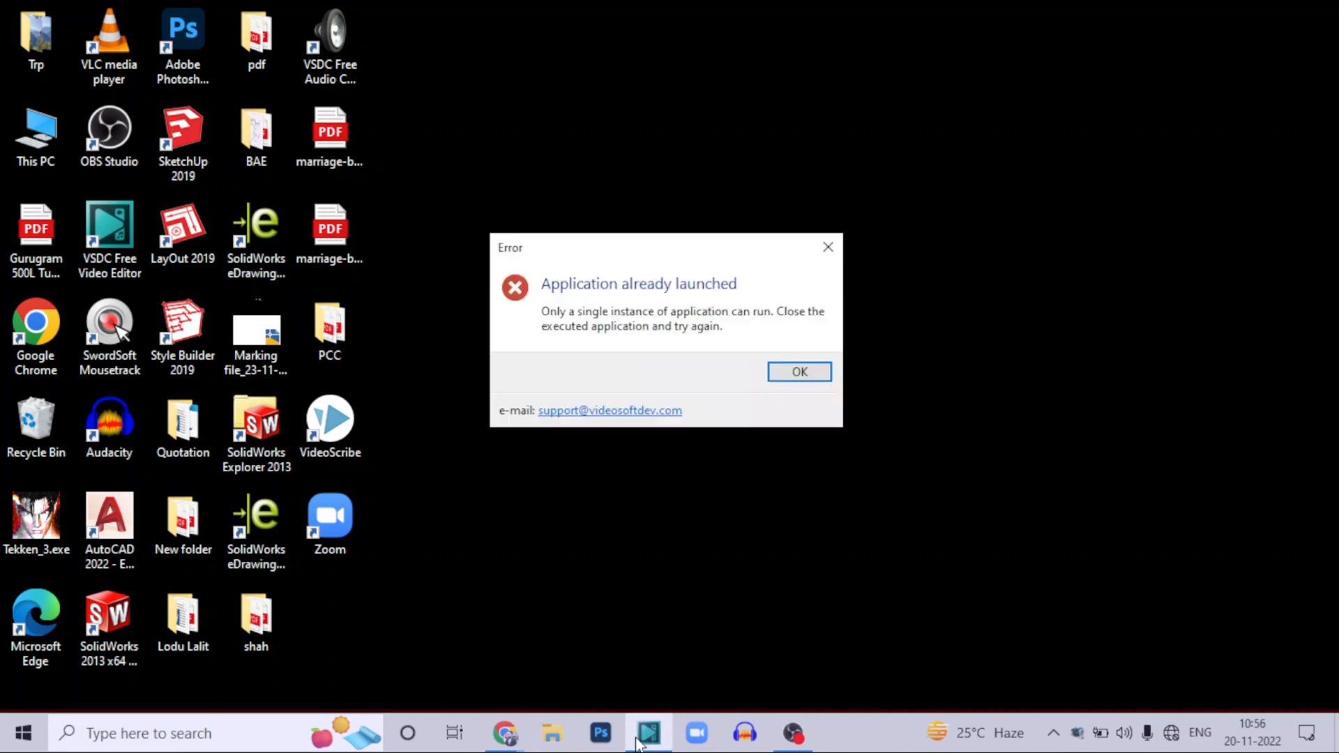
left_click(801, 377)
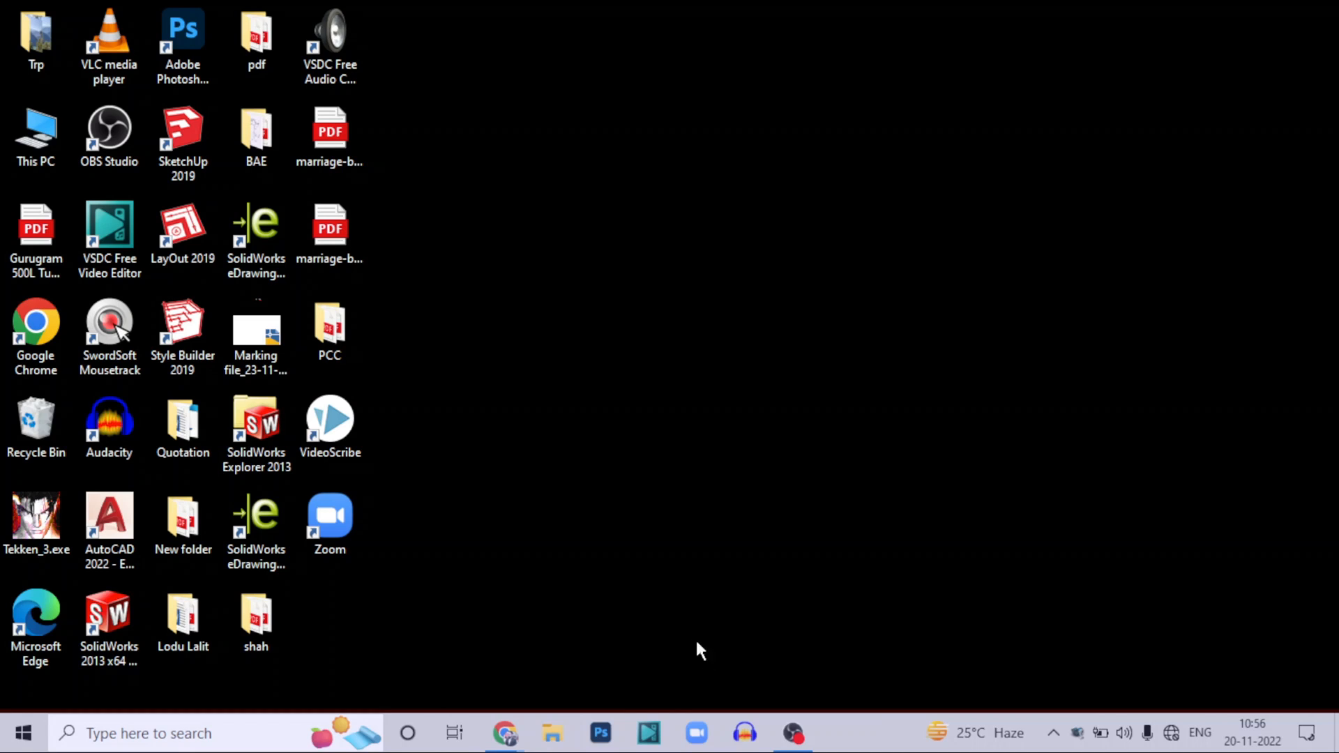
End the VSDC Free Video Capture process in Task Manager and maximize the VSDC Video Editor window
key("ctrl+shift+Escape")
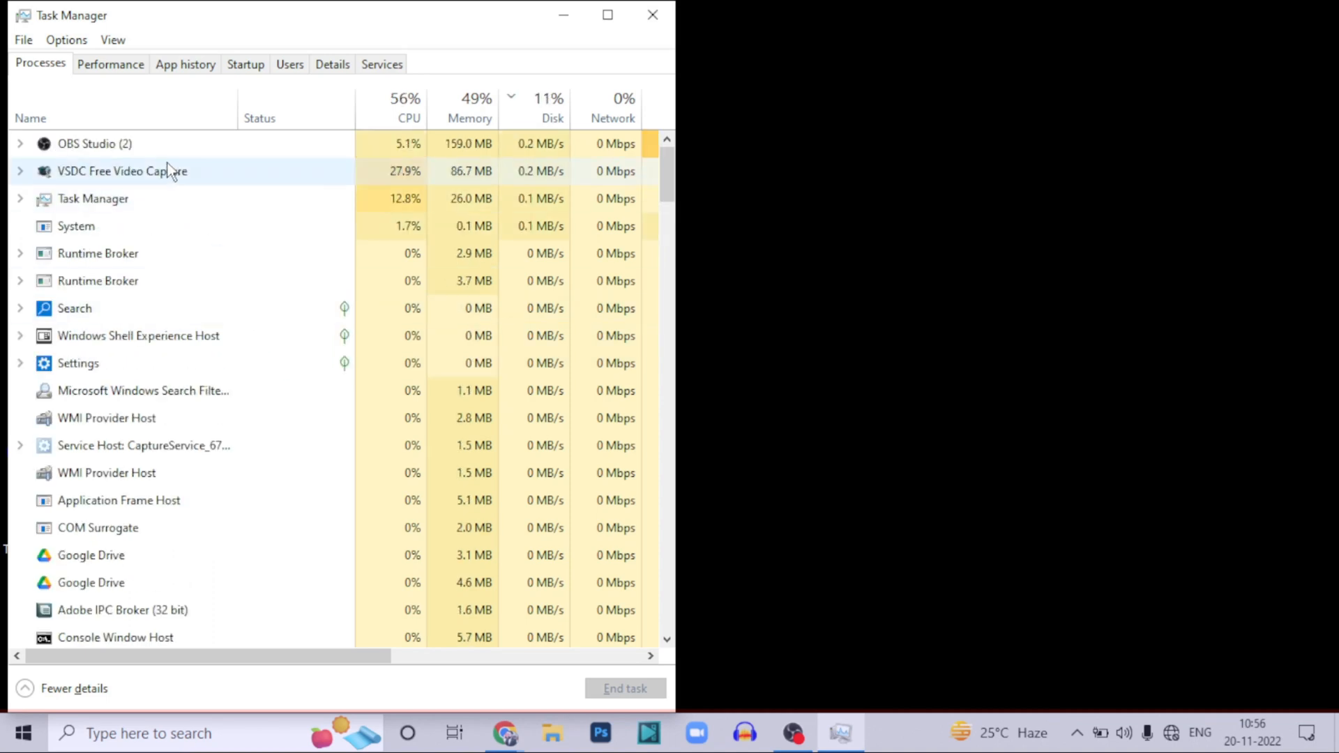
left_click(171, 171)
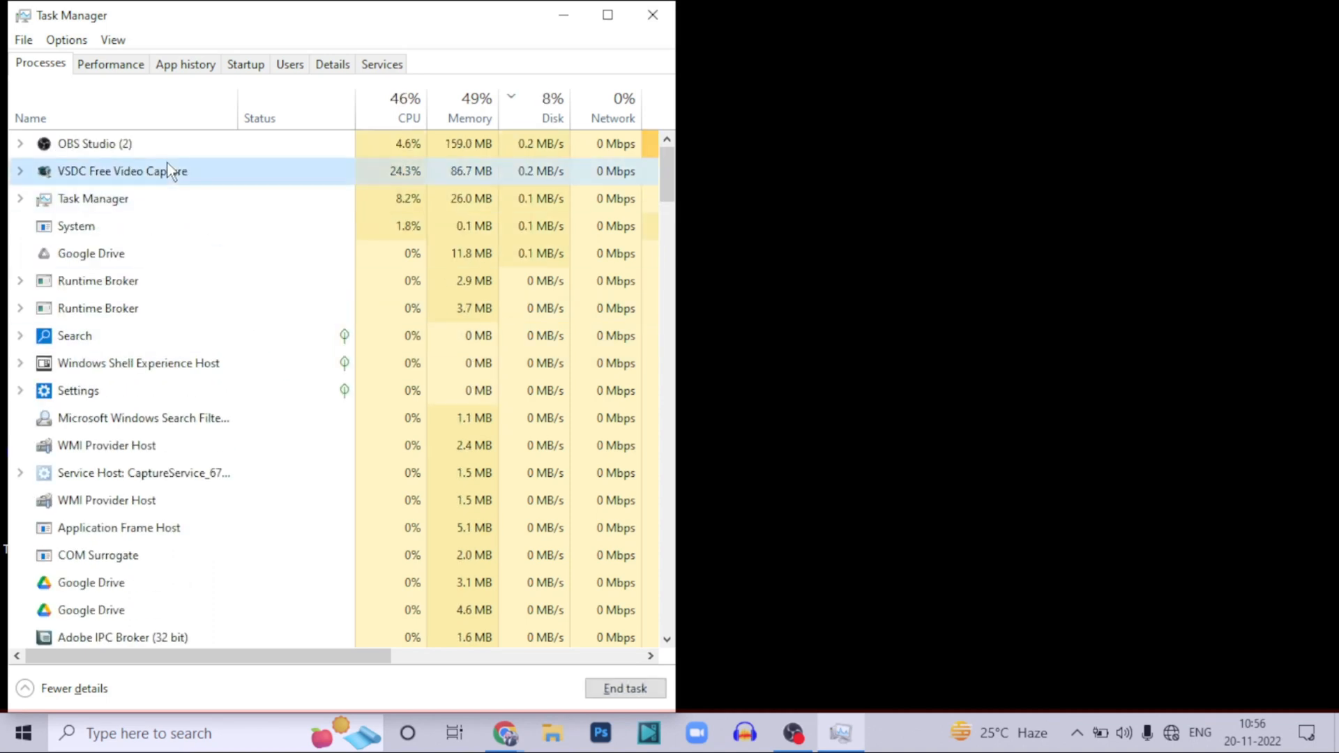
left_click(631, 689)
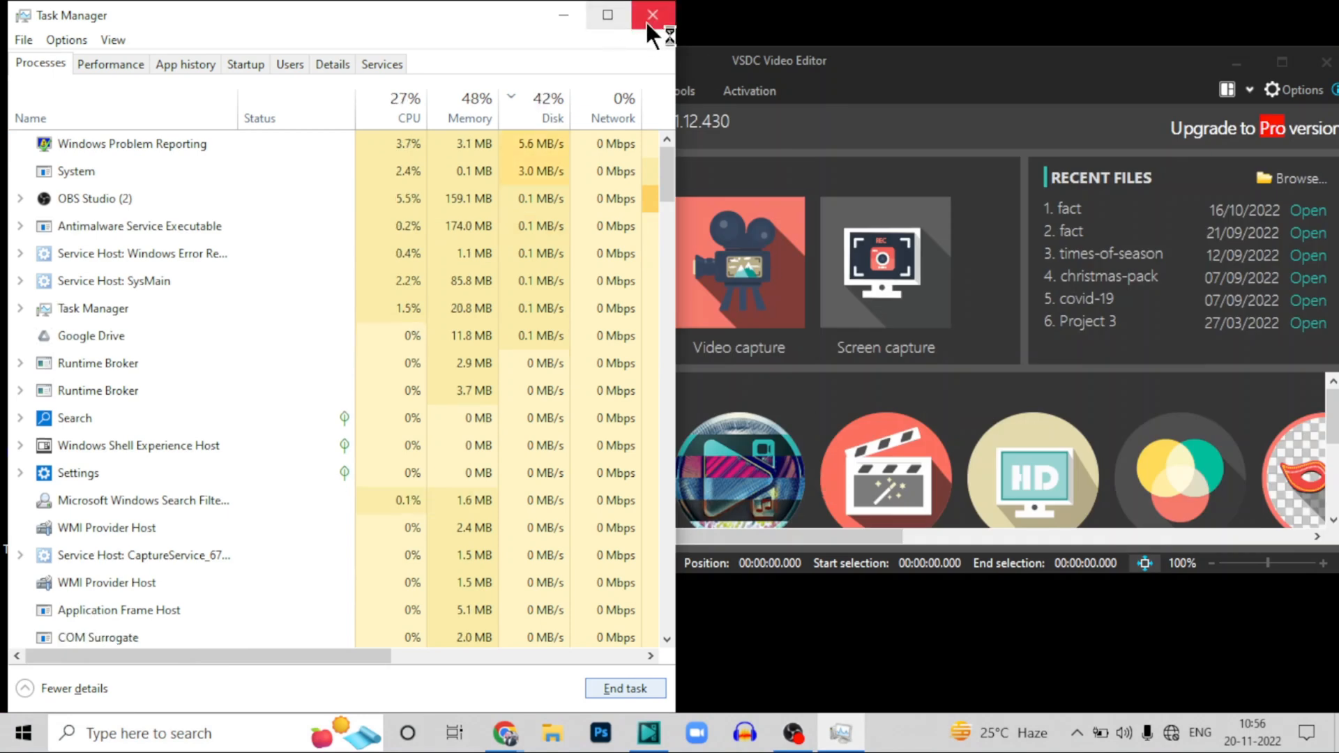
left_click(652, 16)
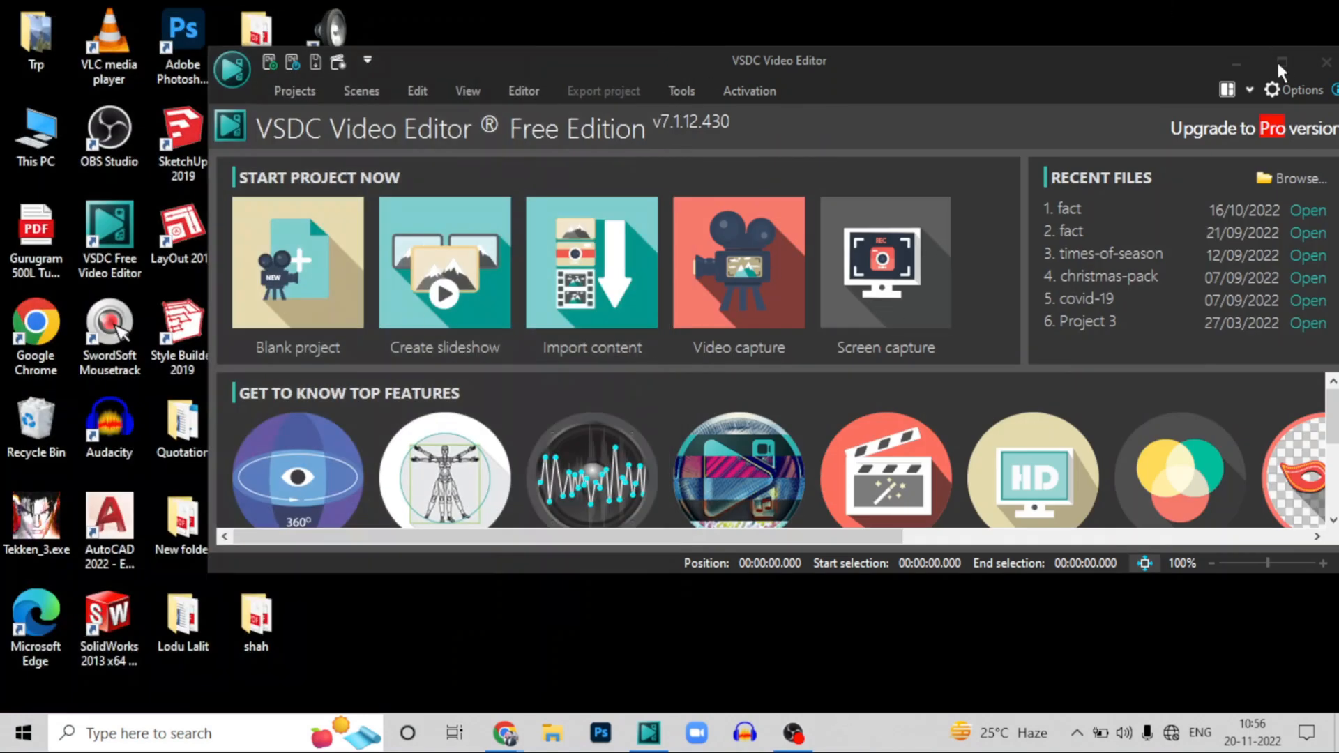
left_click(1282, 61)
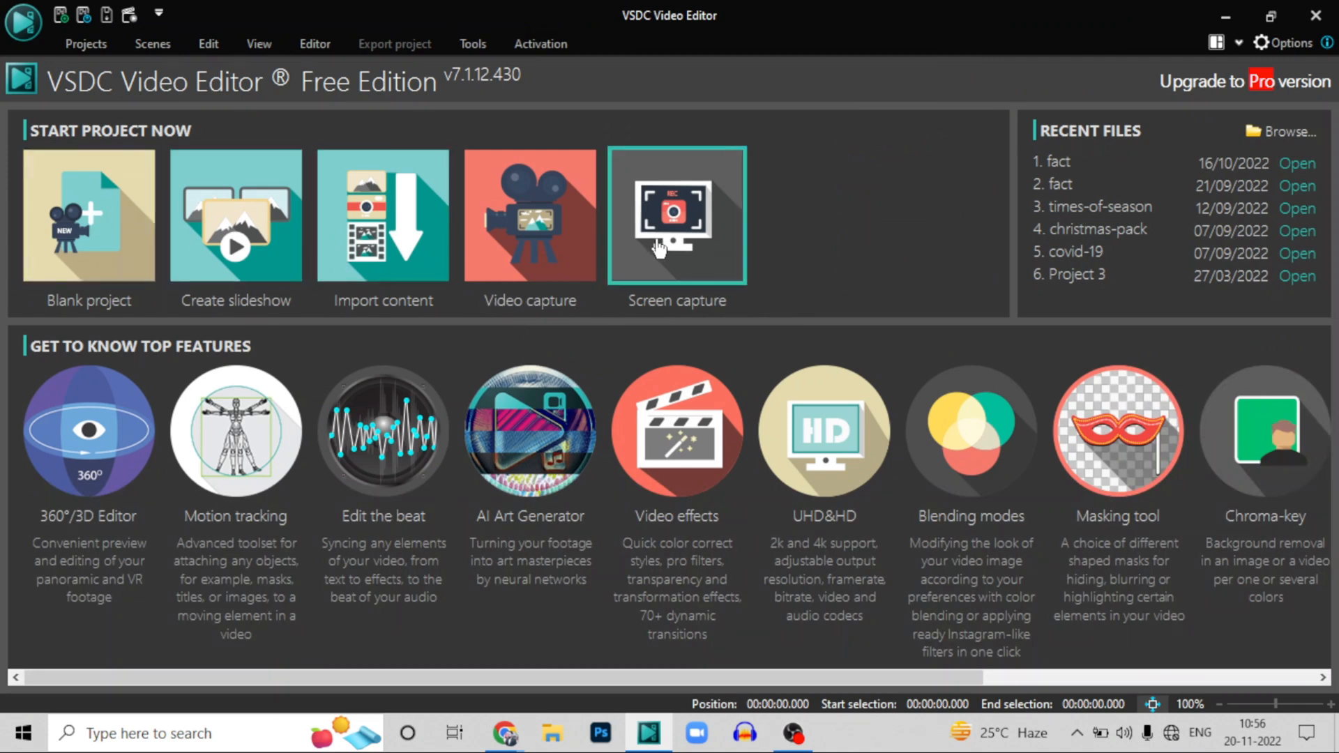
Open the video capture tool, try a webcam recording in the recommended format, and return to the maximized editor
left_click(567, 237)
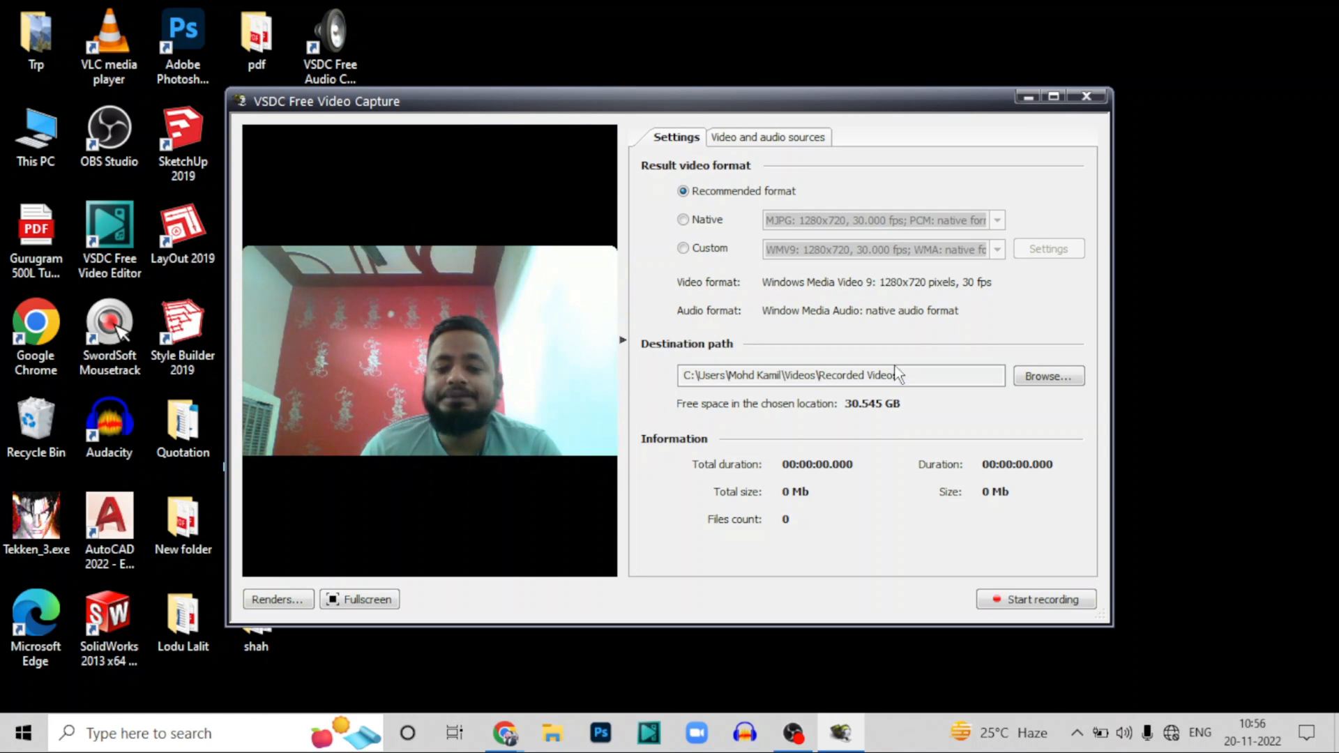
left_click(1043, 599)
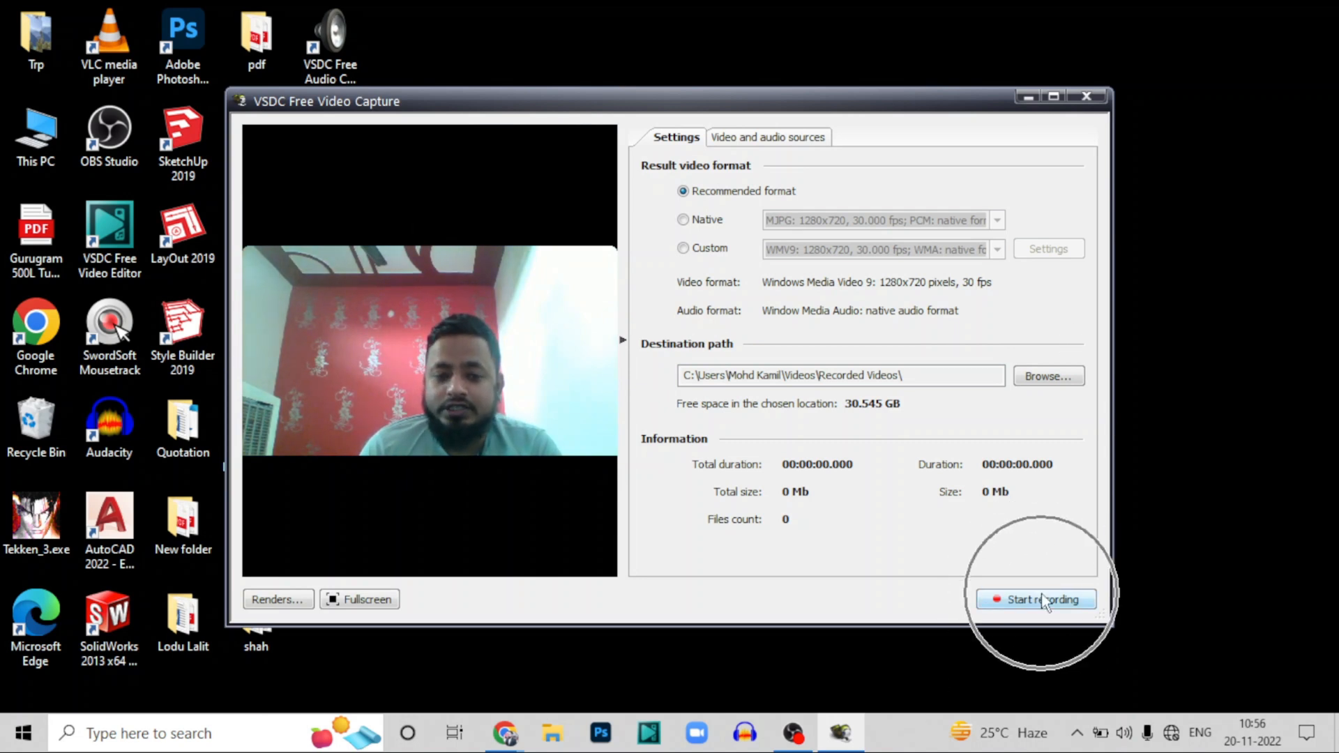
left_click(1084, 101)
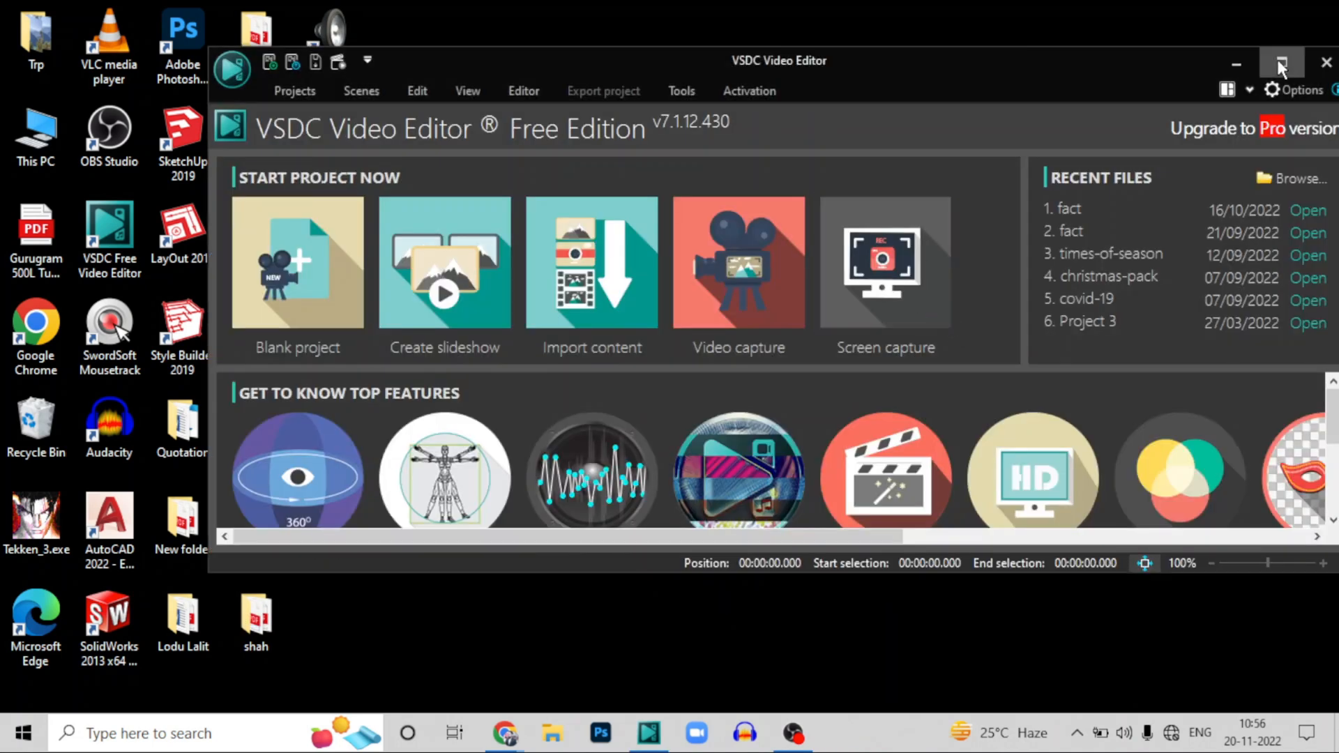
left_click(1278, 60)
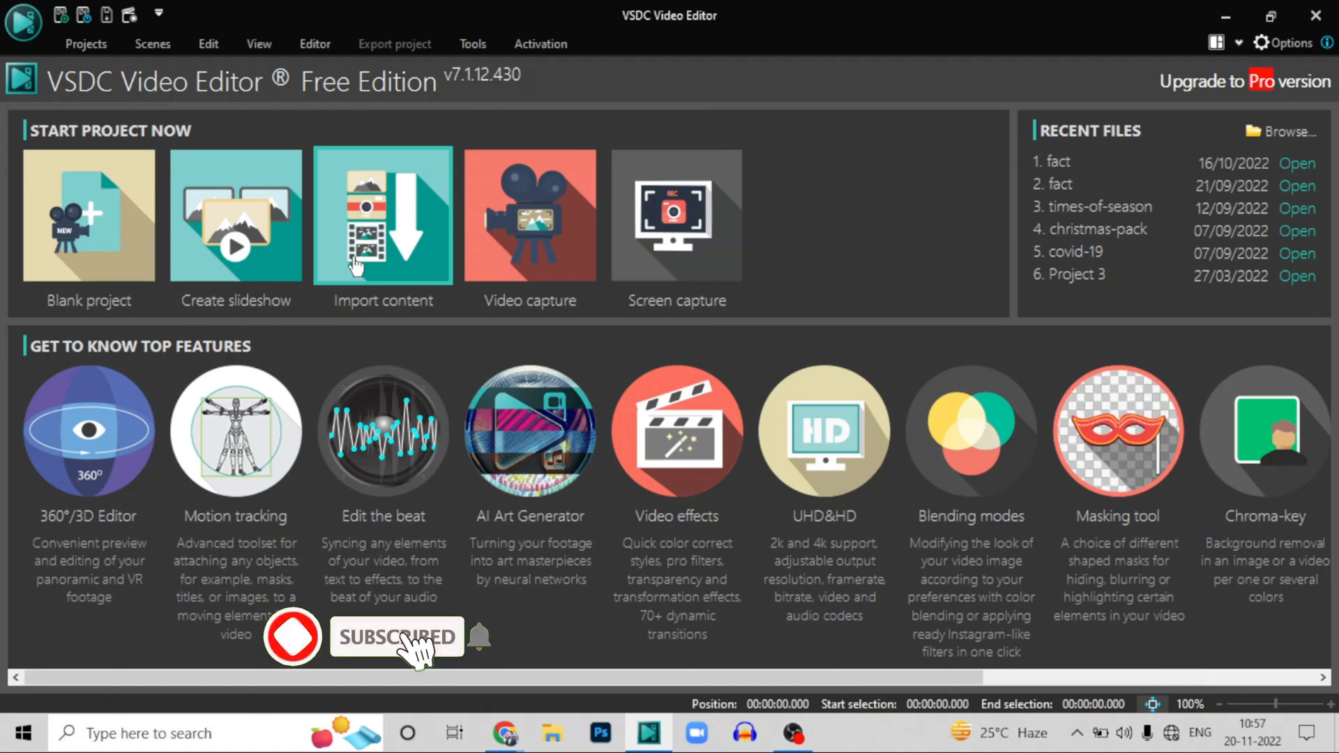
Back out of the content import and create a slideshow project at Ultra HD 4K resolution and 24 fps
left_click(355, 265)
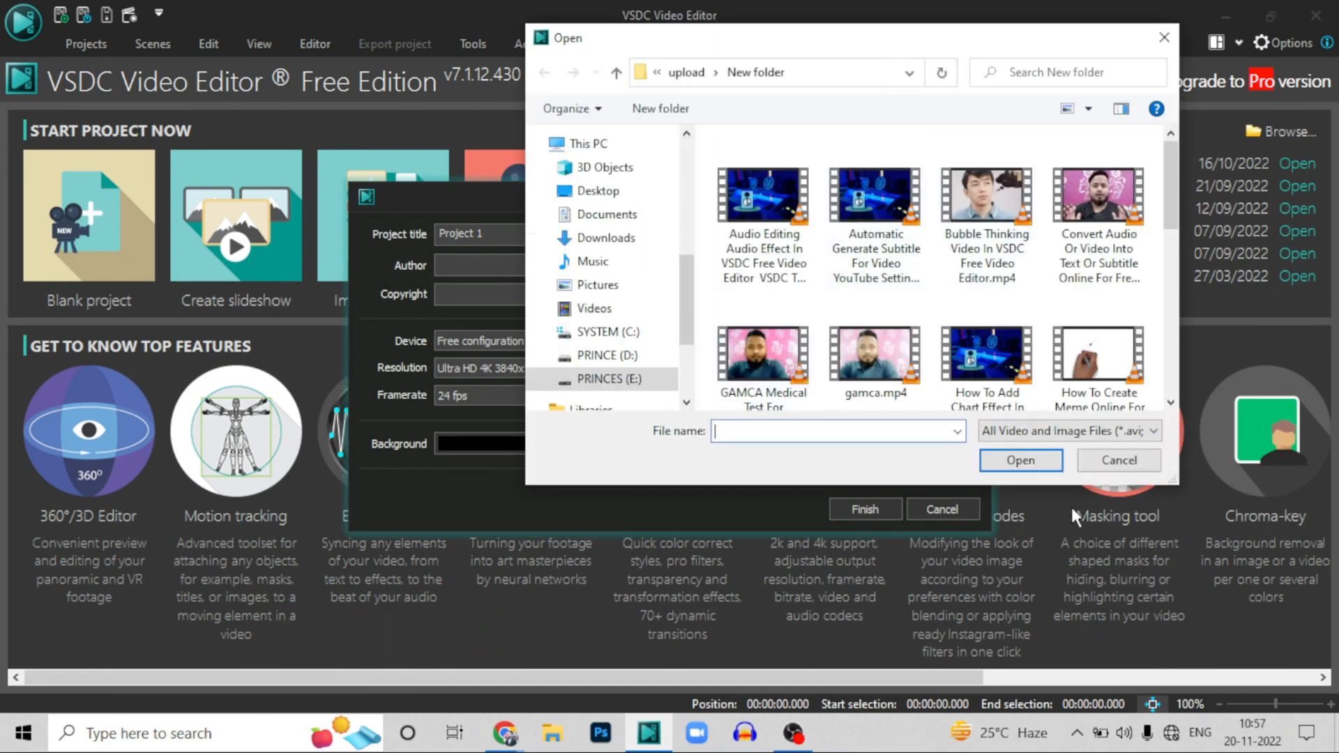
left_click(1095, 462)
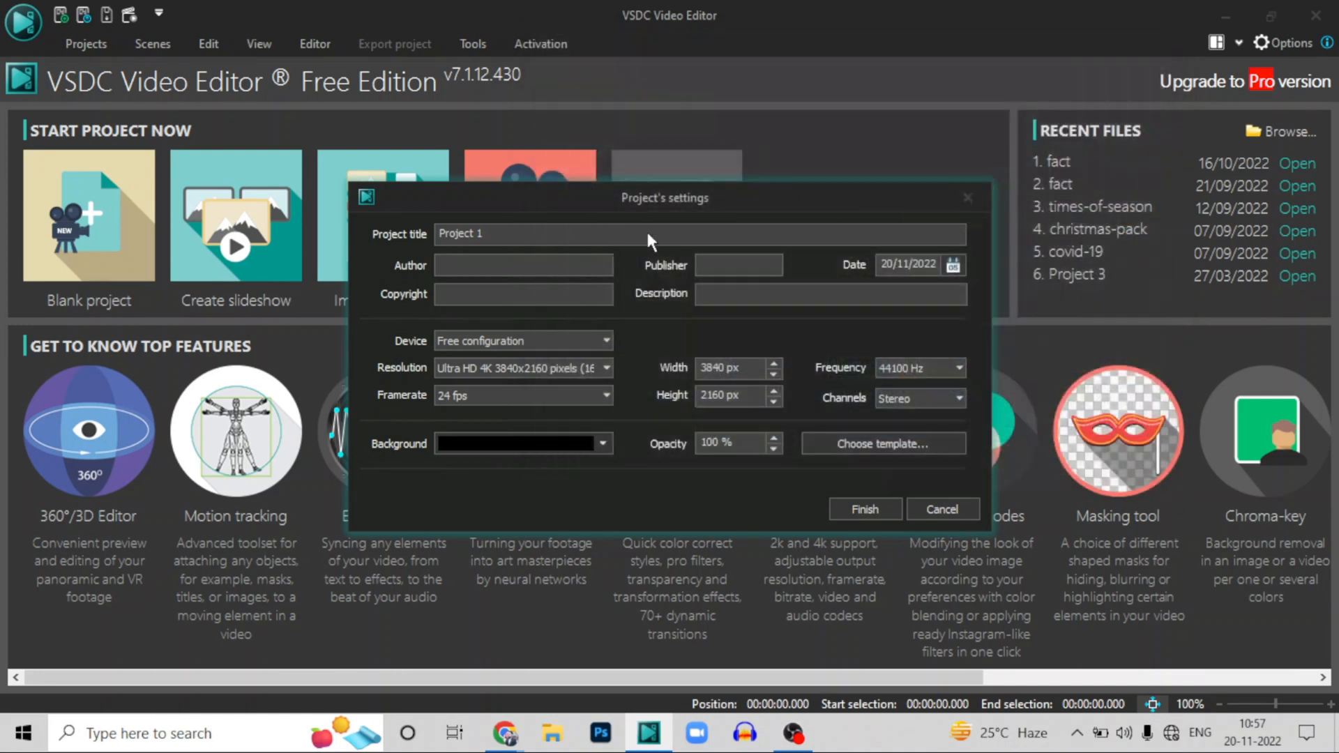
left_click(252, 268)
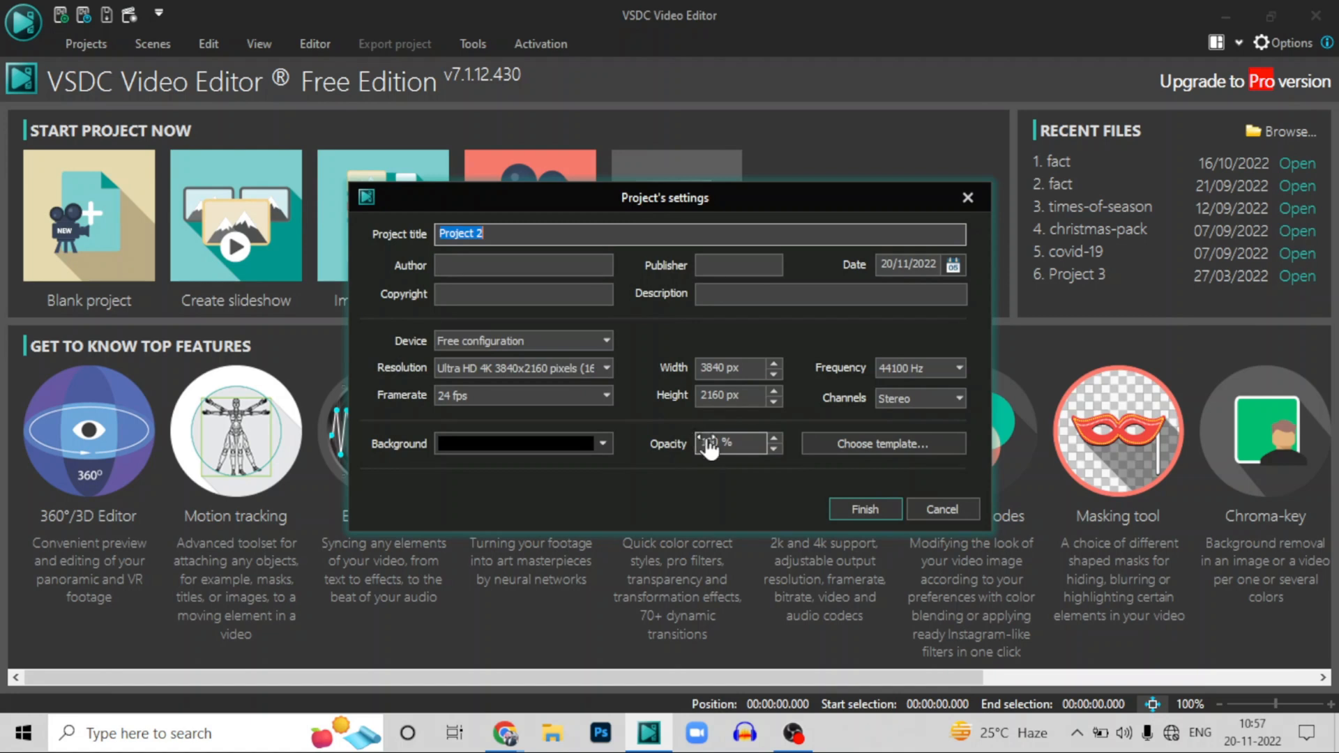
left_click(858, 516)
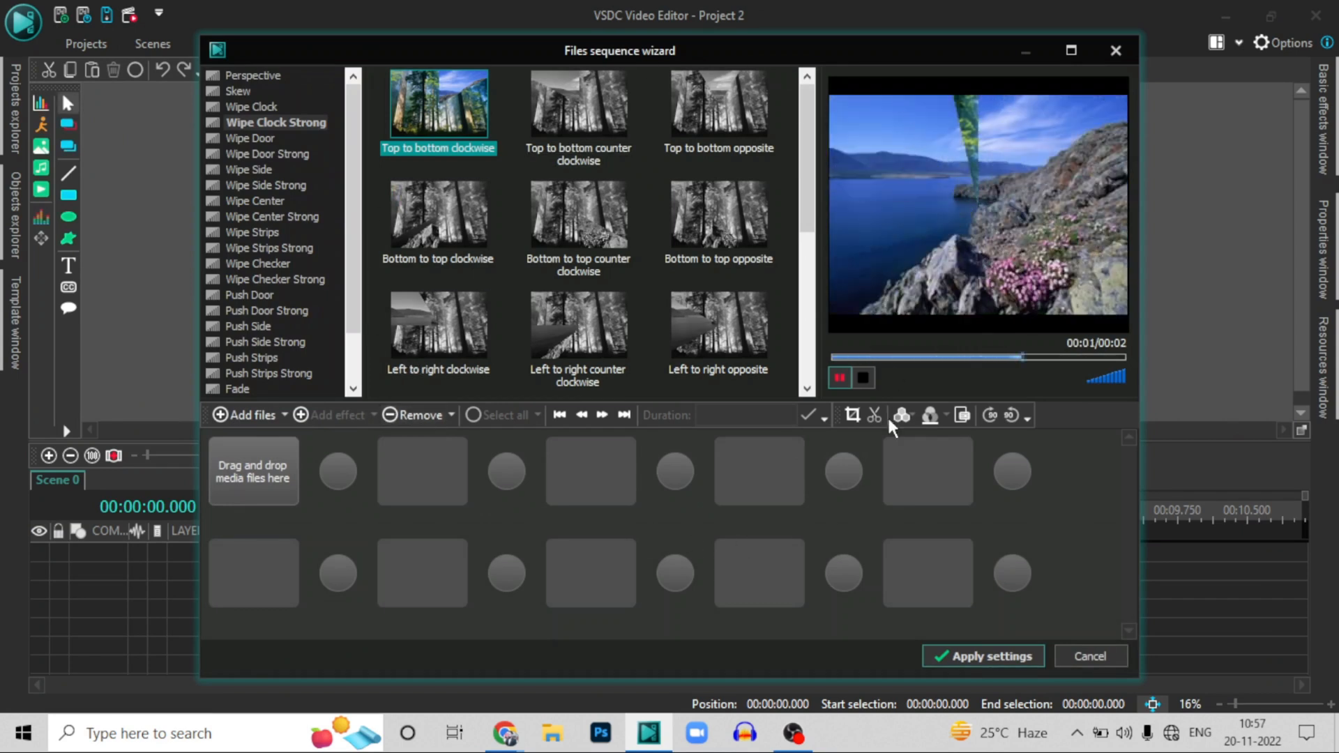
Add the images from the Thumb folder on drive D: to the slideshow's file sequence
left_click(251, 485)
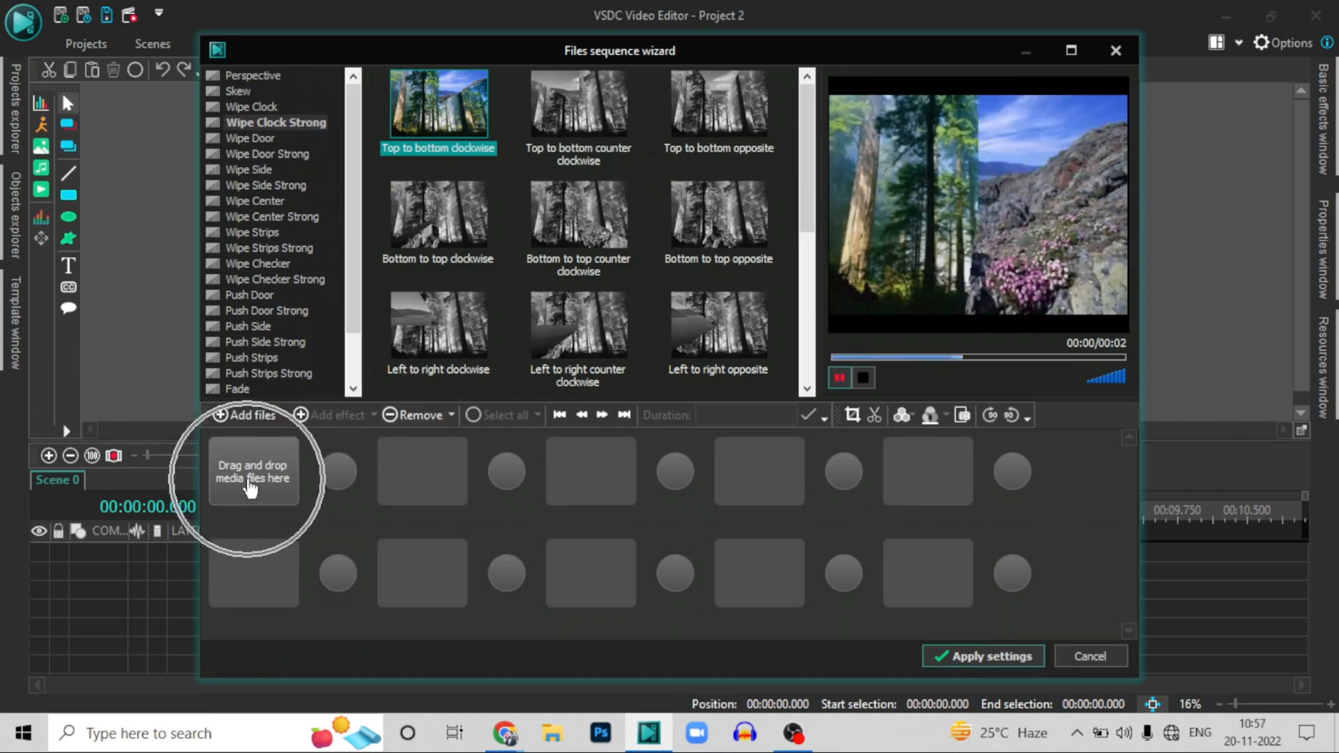
left_click(554, 734)
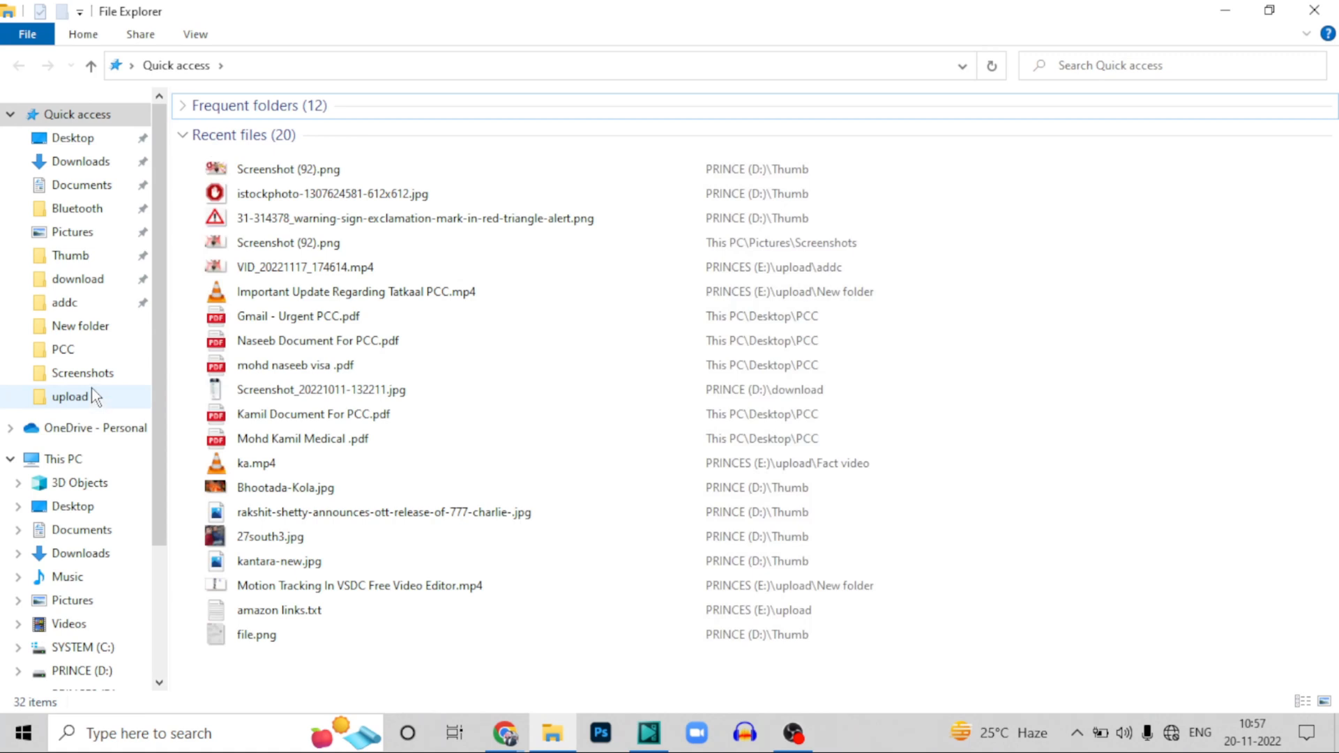
left_click(93, 392)
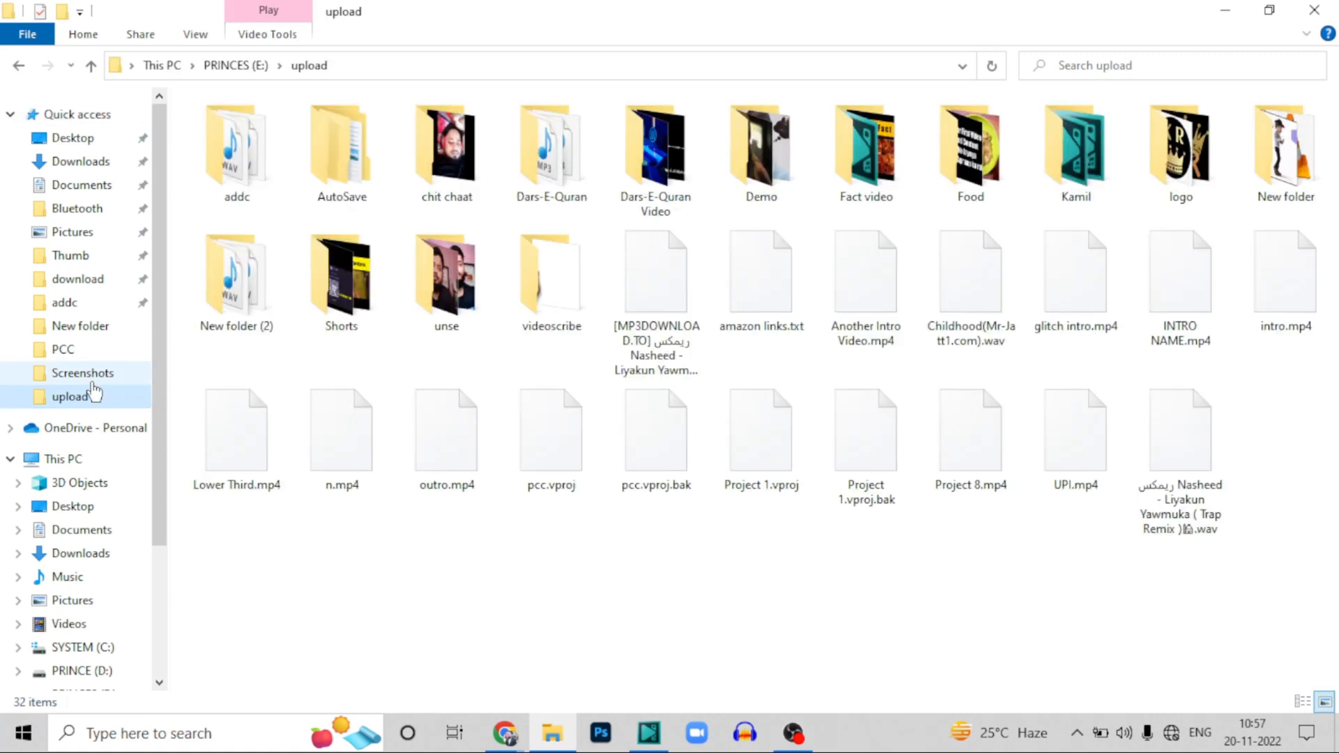
left_click(72, 258)
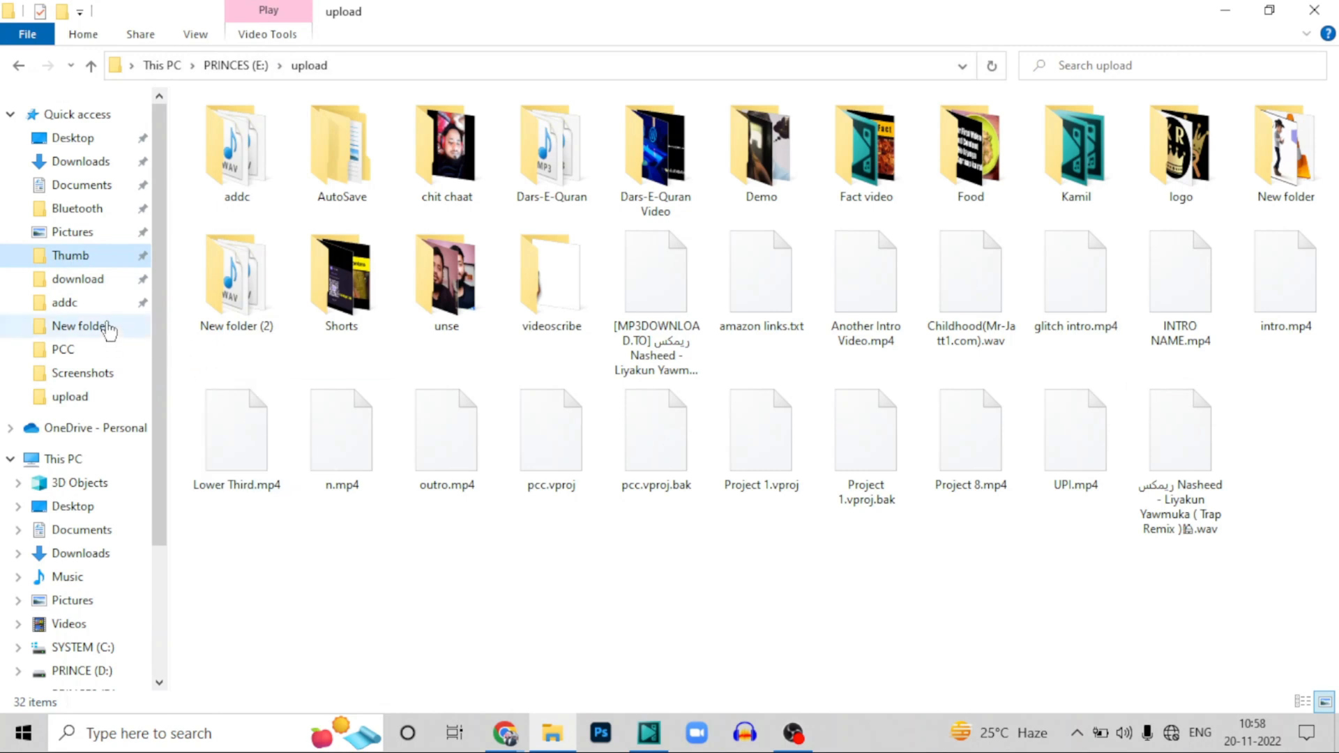
left_click(79, 260)
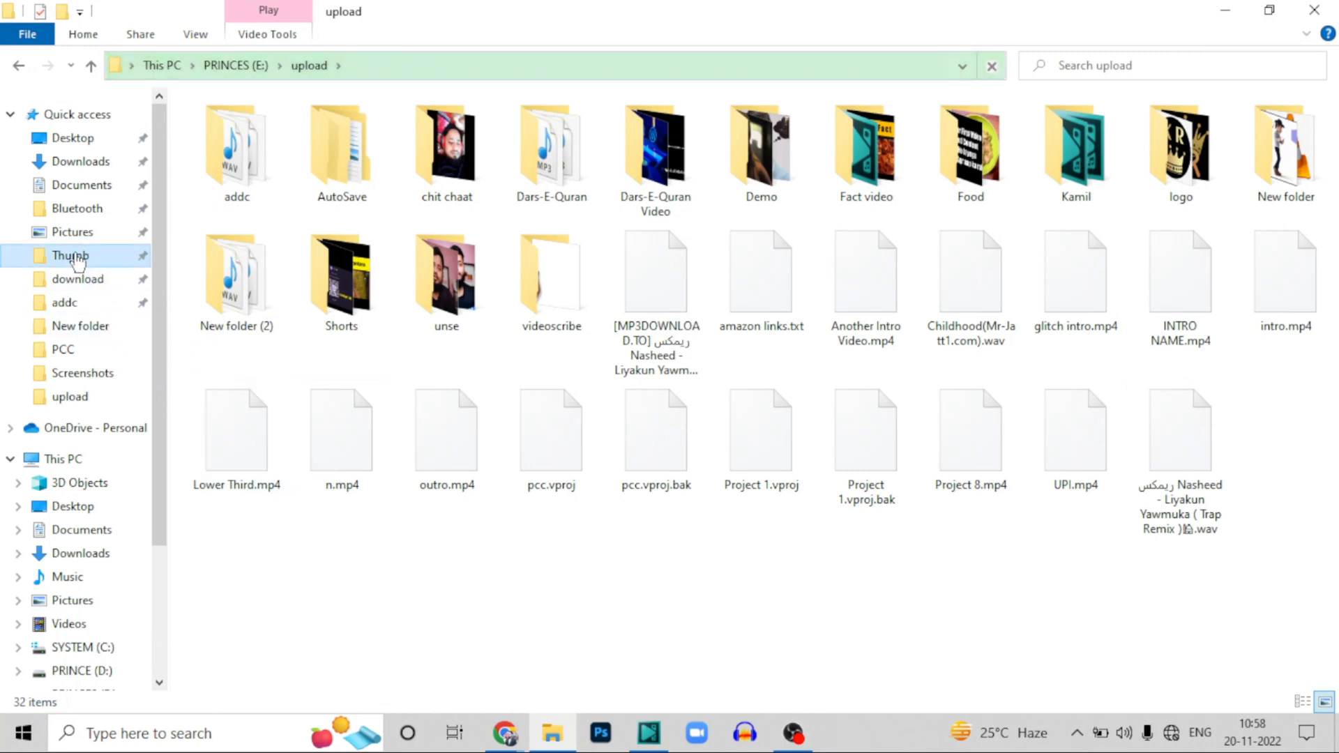
left_click(64, 277)
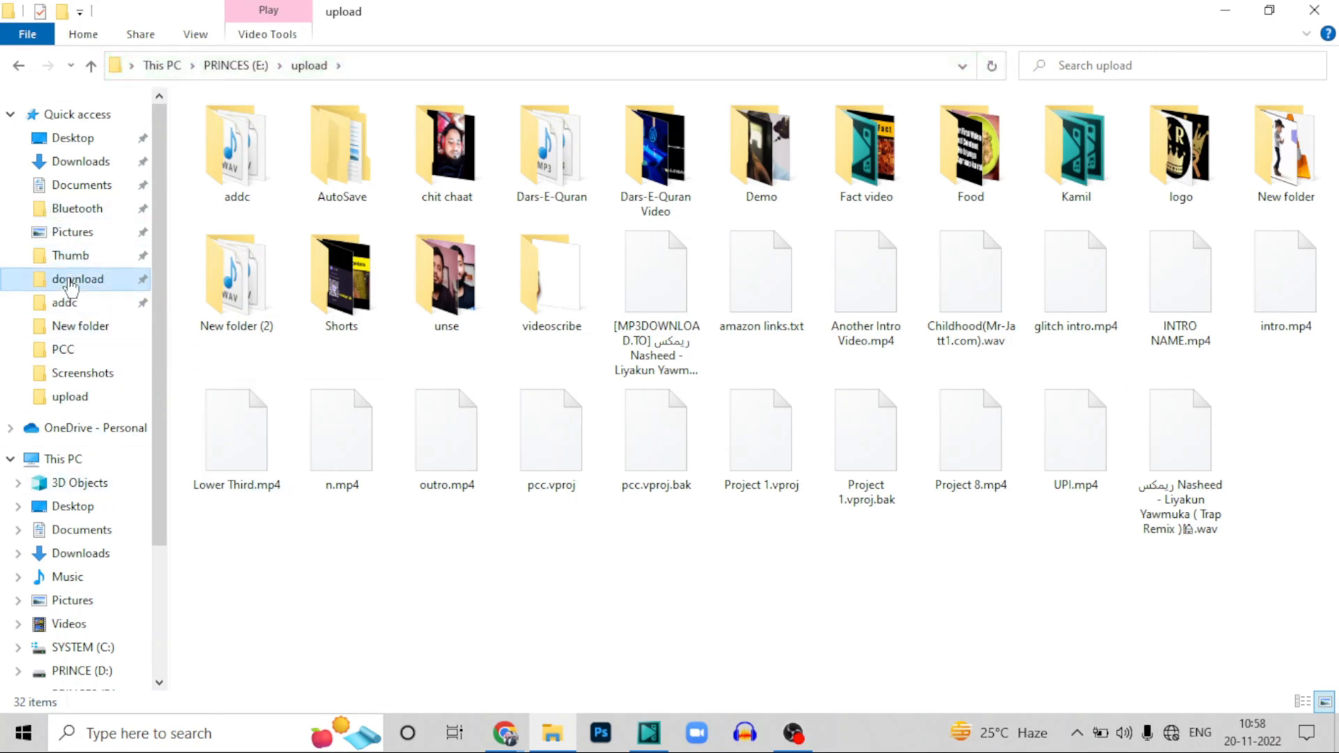
left_click(63, 256)
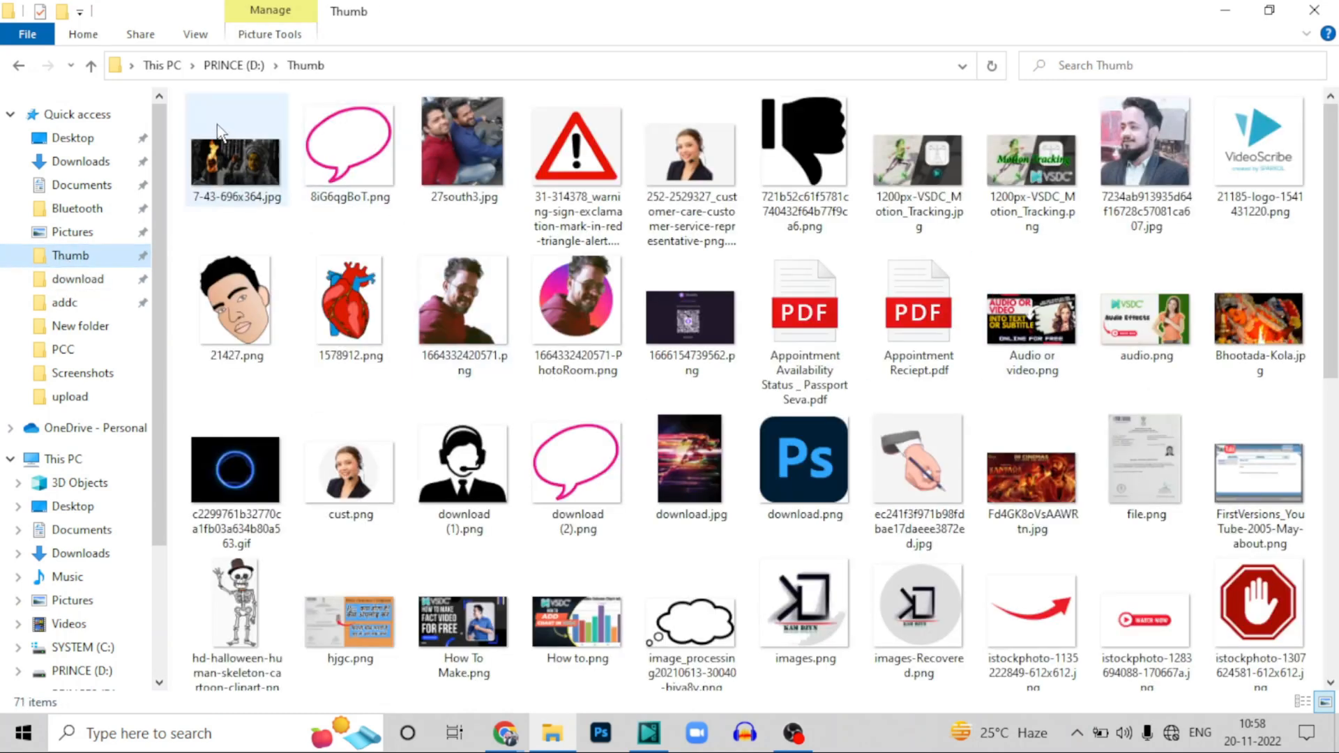
left_click_drag(177, 93, 252, 469)
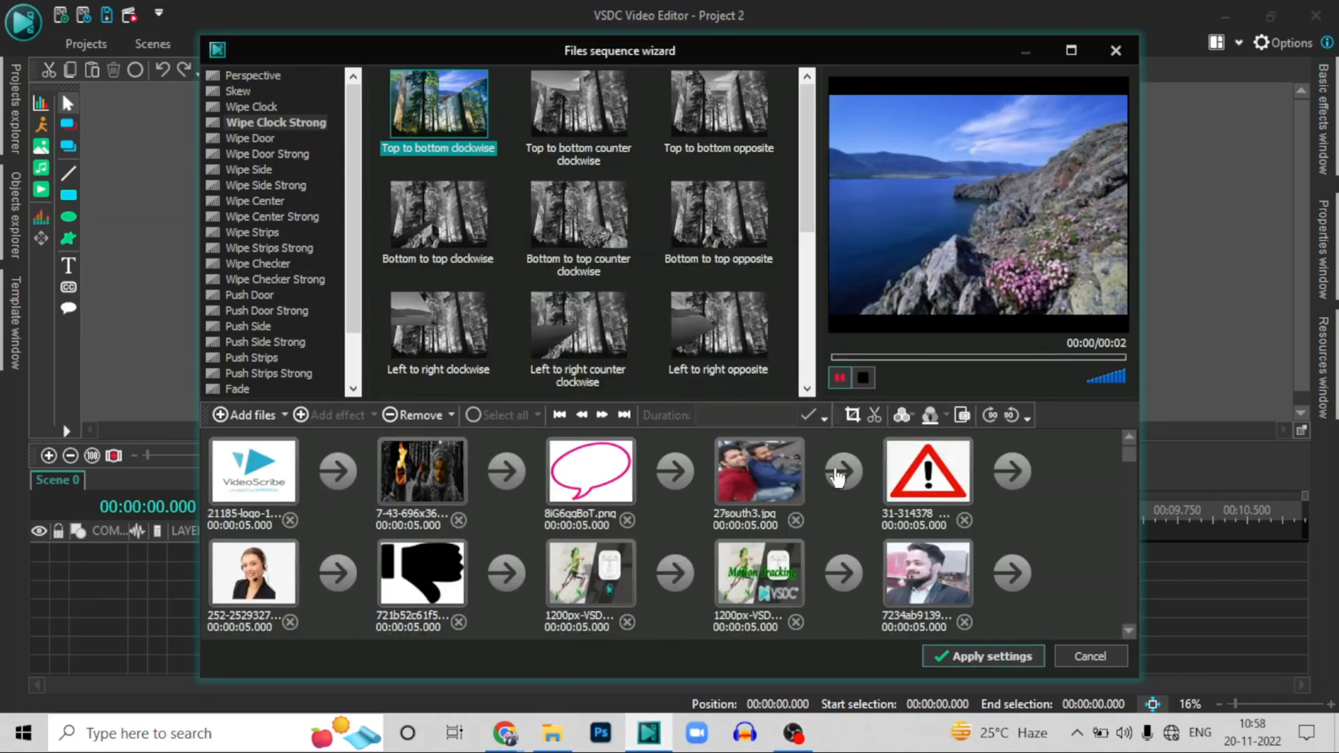
Select the VideoScribe logo image at the start of the slideshow's file sequence
mouse_move(431, 480)
left_mouse_down()
mouse_move(243, 472)
mouse_move(377, 457)
mouse_move(422, 485)
left_mouse_up()
left_click(413, 371)
left_click(232, 489)
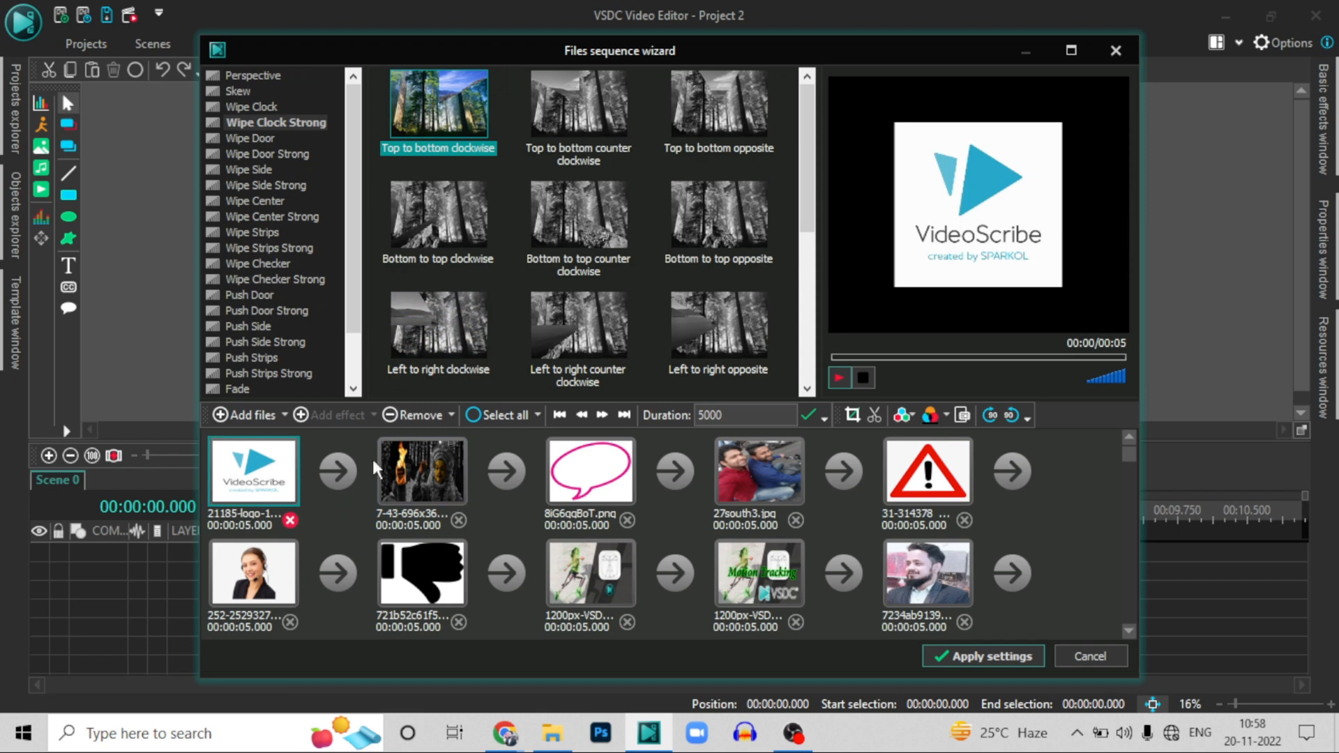
Move the VideoScribe logo image three places later in the slideshow's file sequence, to fourth position
left_click(604, 416)
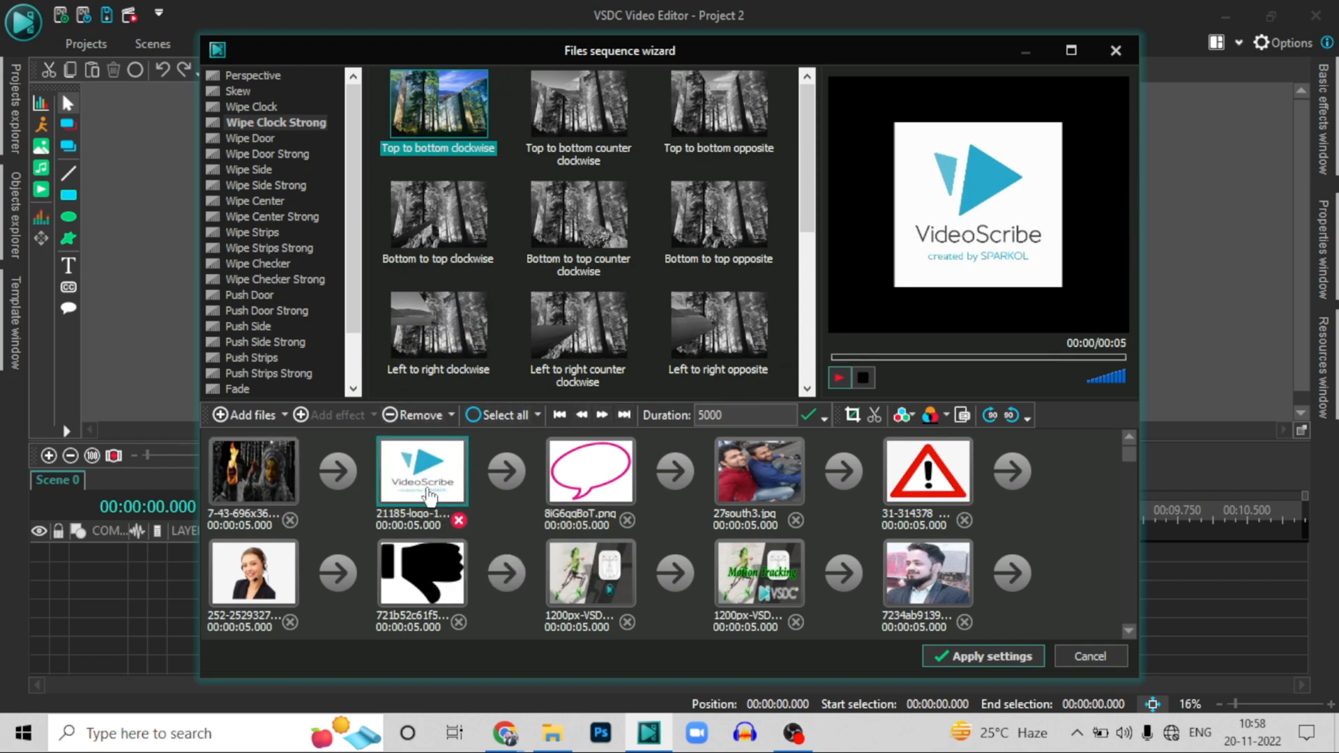
key("ctrl")
key("ctrl")
key("ctrl")
left_click(603, 416)
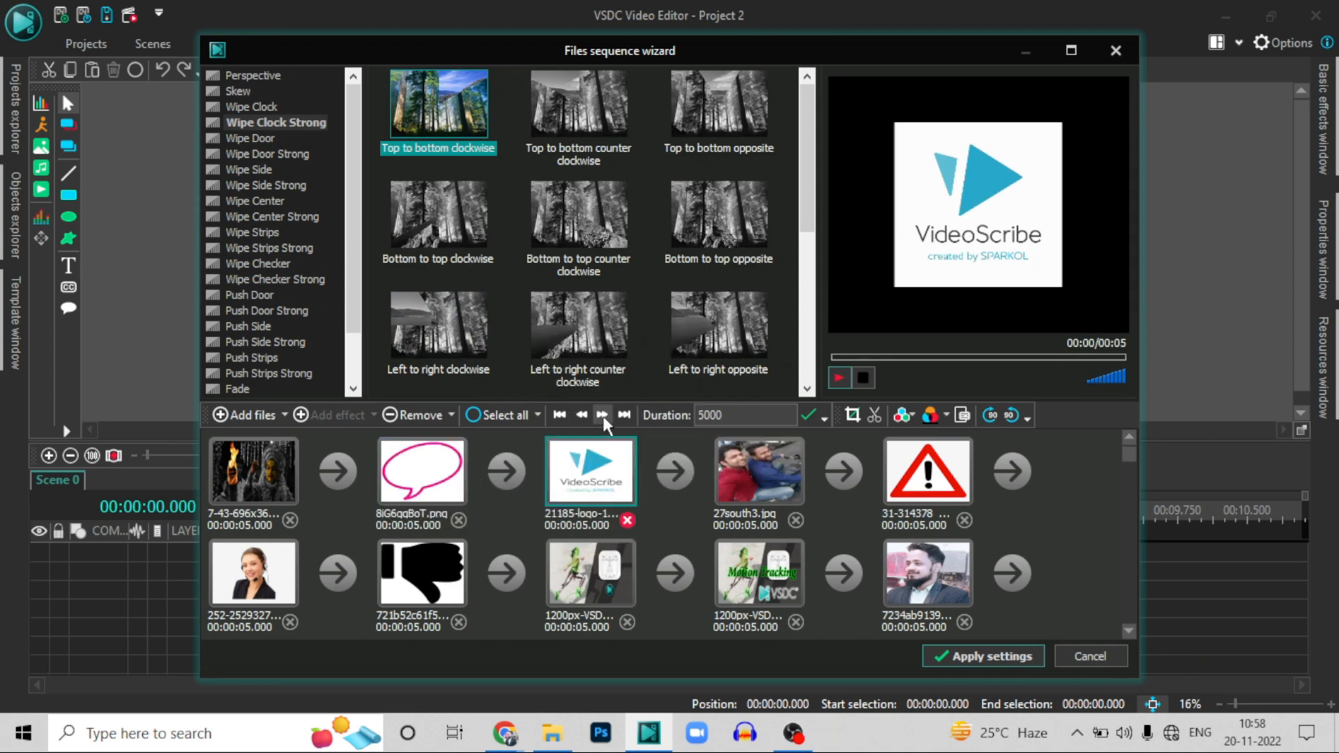
left_click(603, 415)
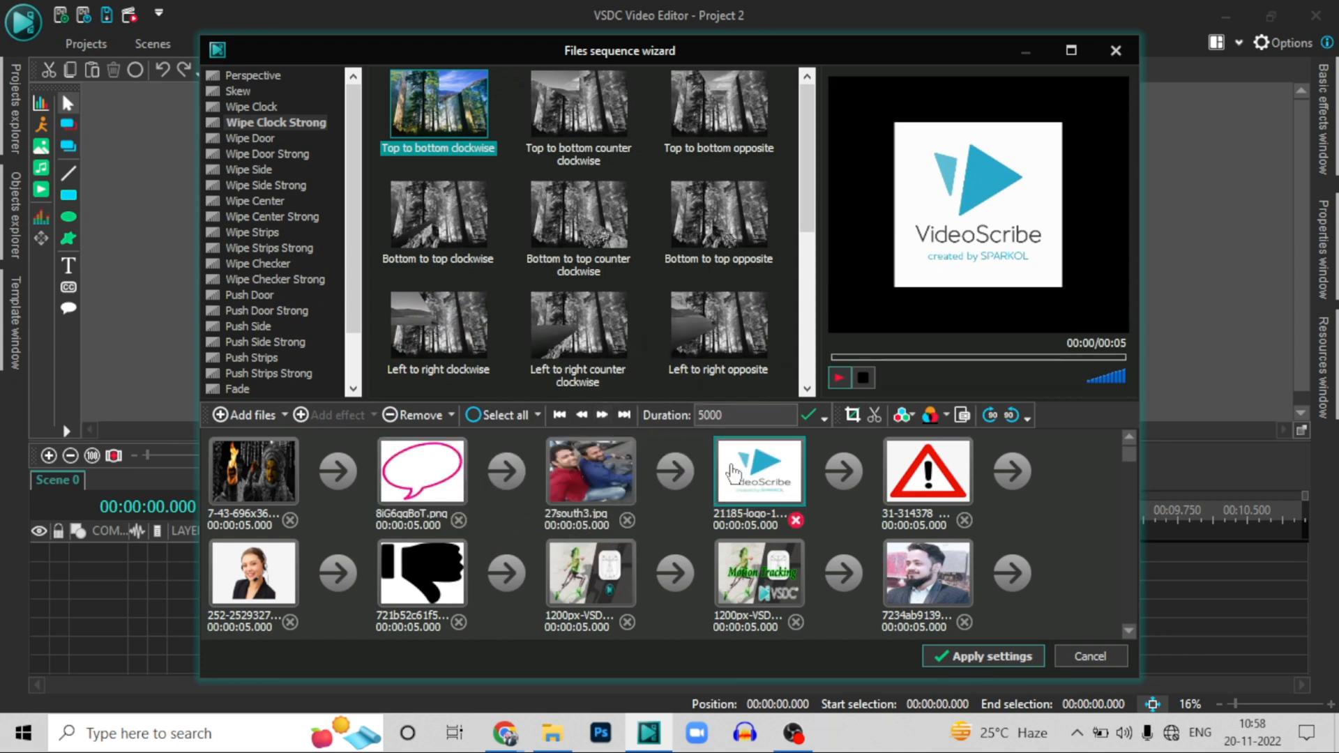
key("ctrl")
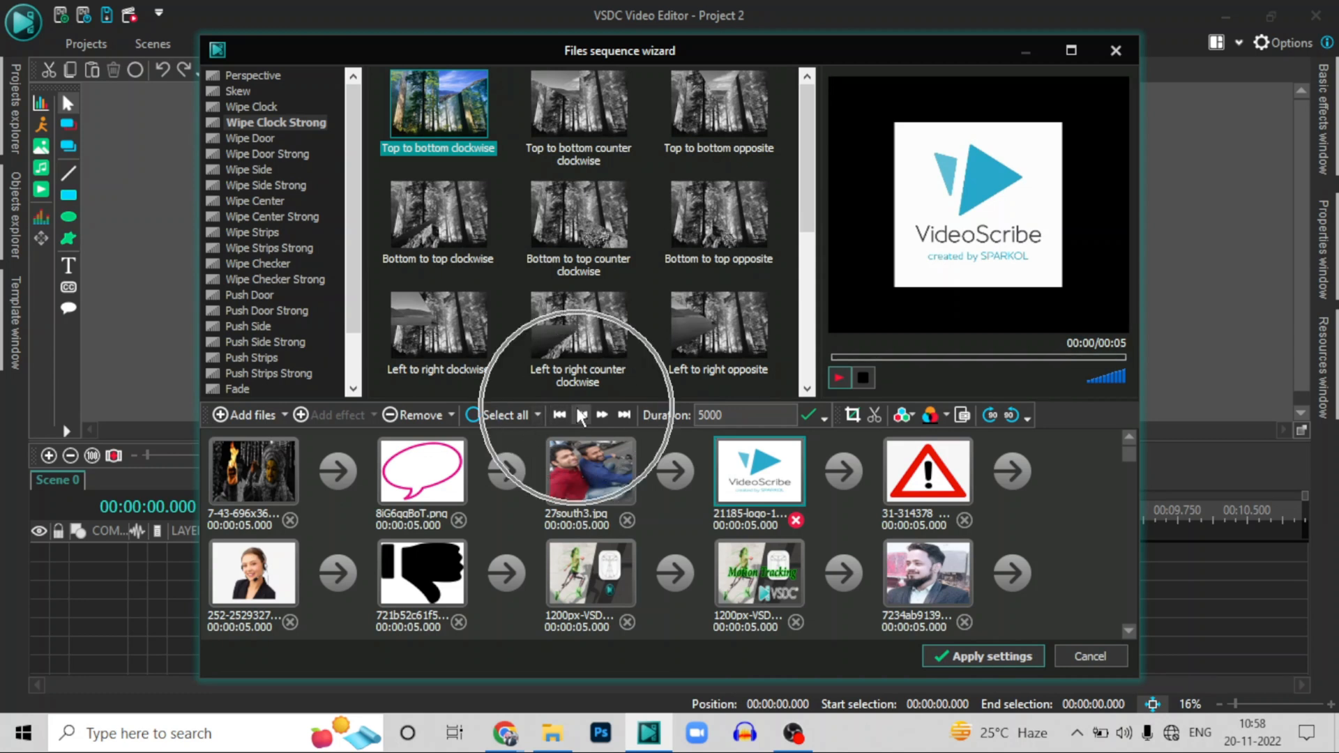
Move the VideoScribe logo image back to the start of the file sequence
left_click(581, 415)
left_click(581, 416)
left_click(581, 415)
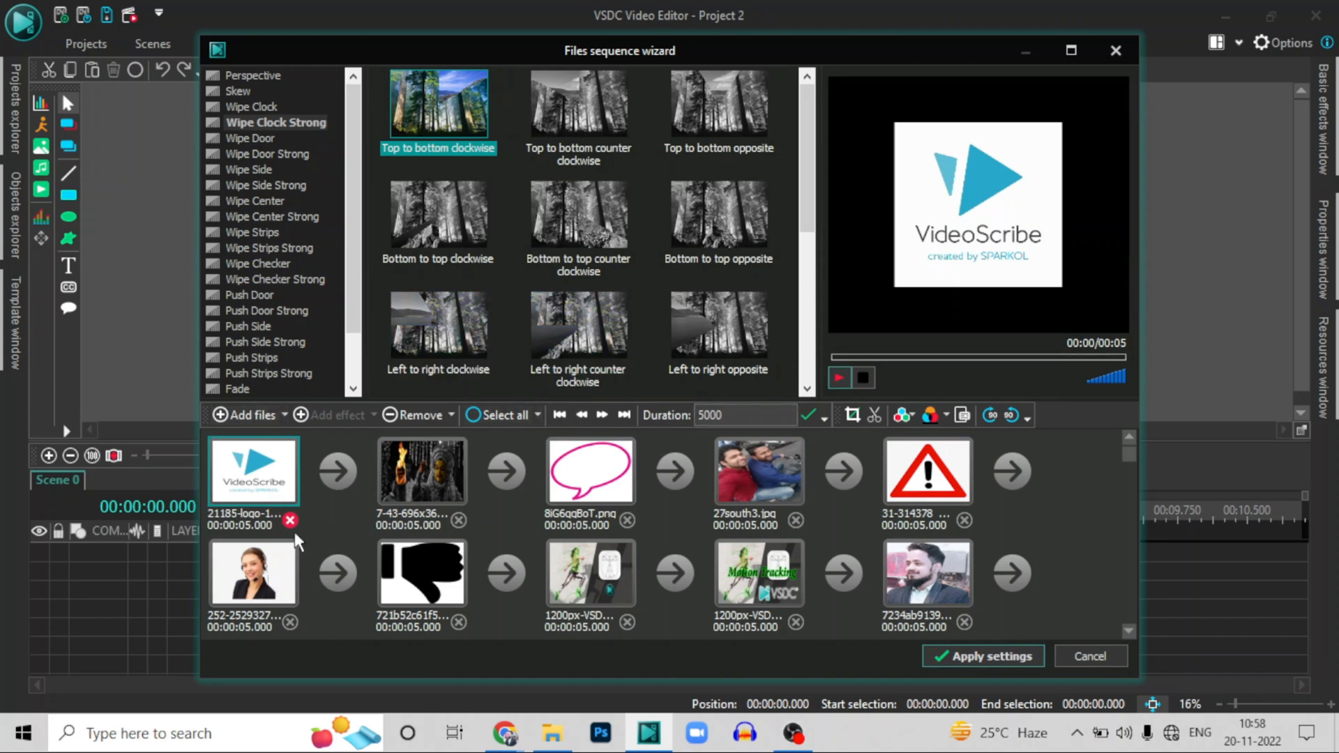
Insert the Wipe Clock Strong effect "Top to bottom clockwise" between the first and second images of the sequence
left_click(335, 474)
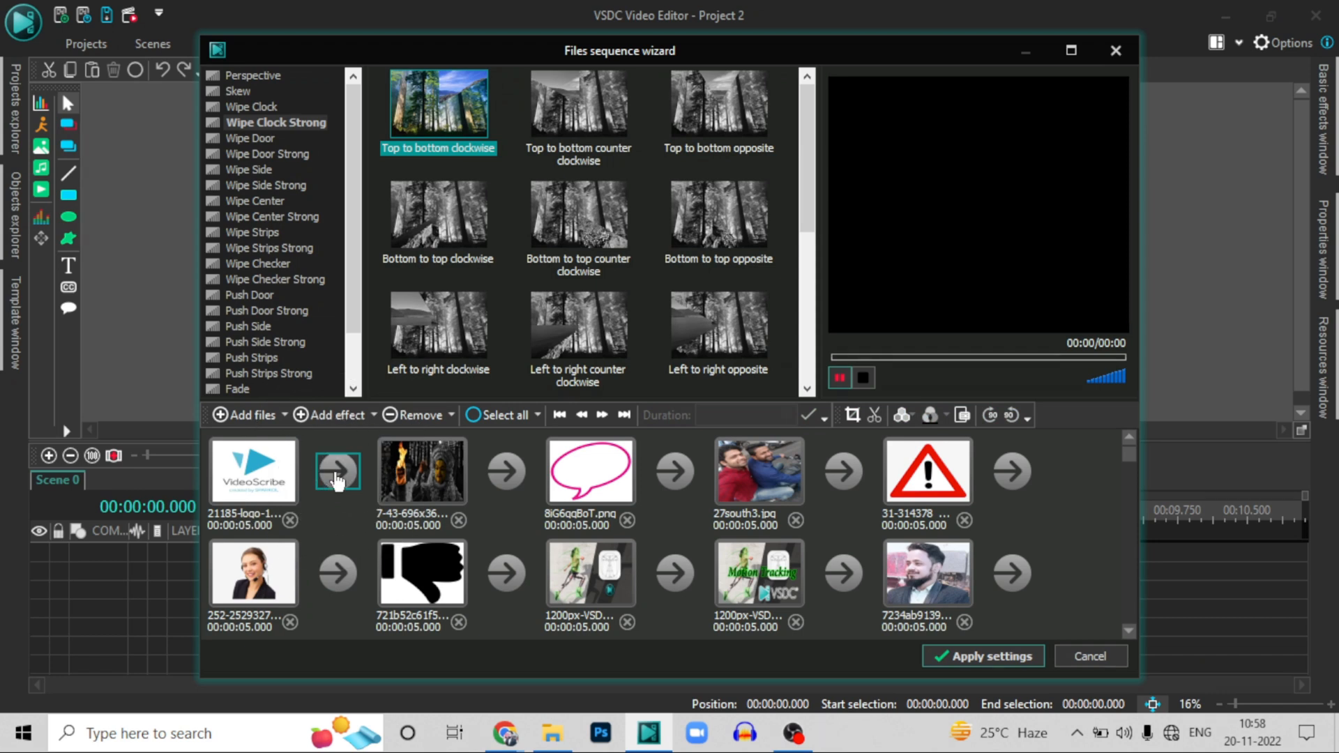
right_click(338, 480)
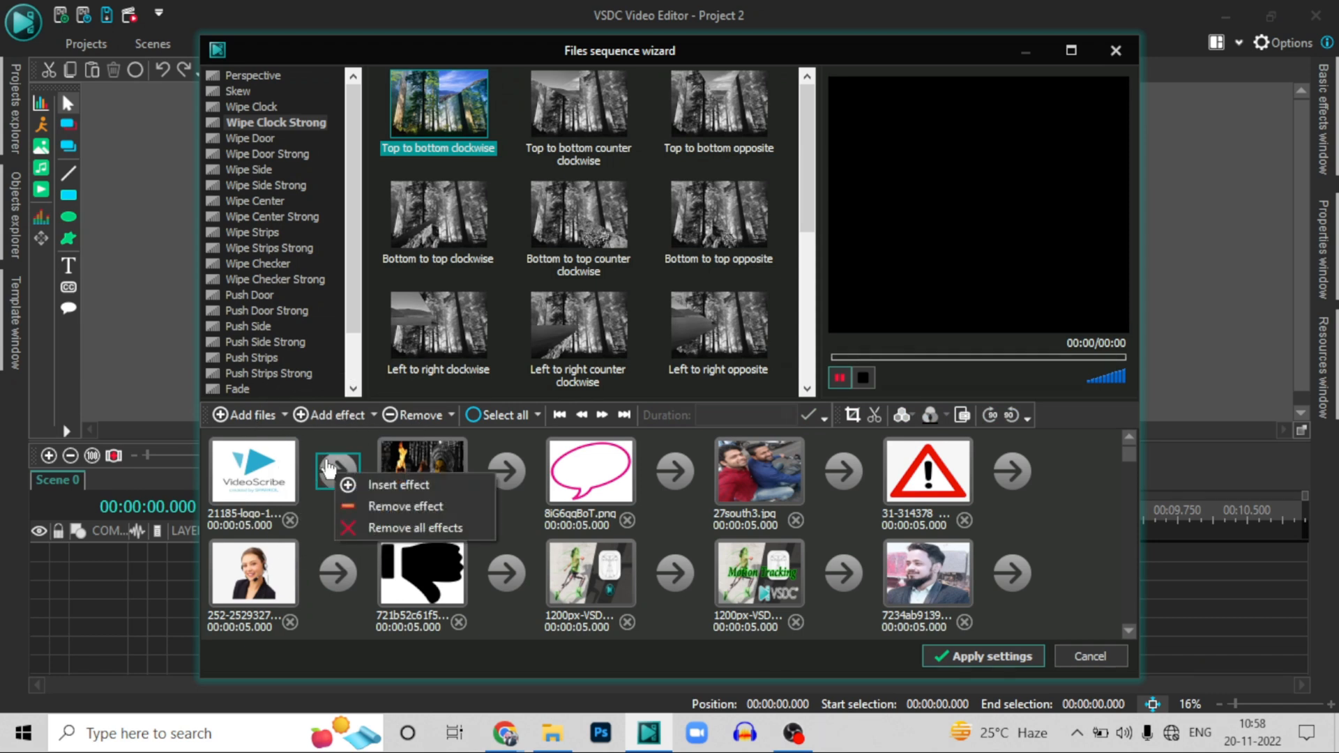
left_click(379, 491)
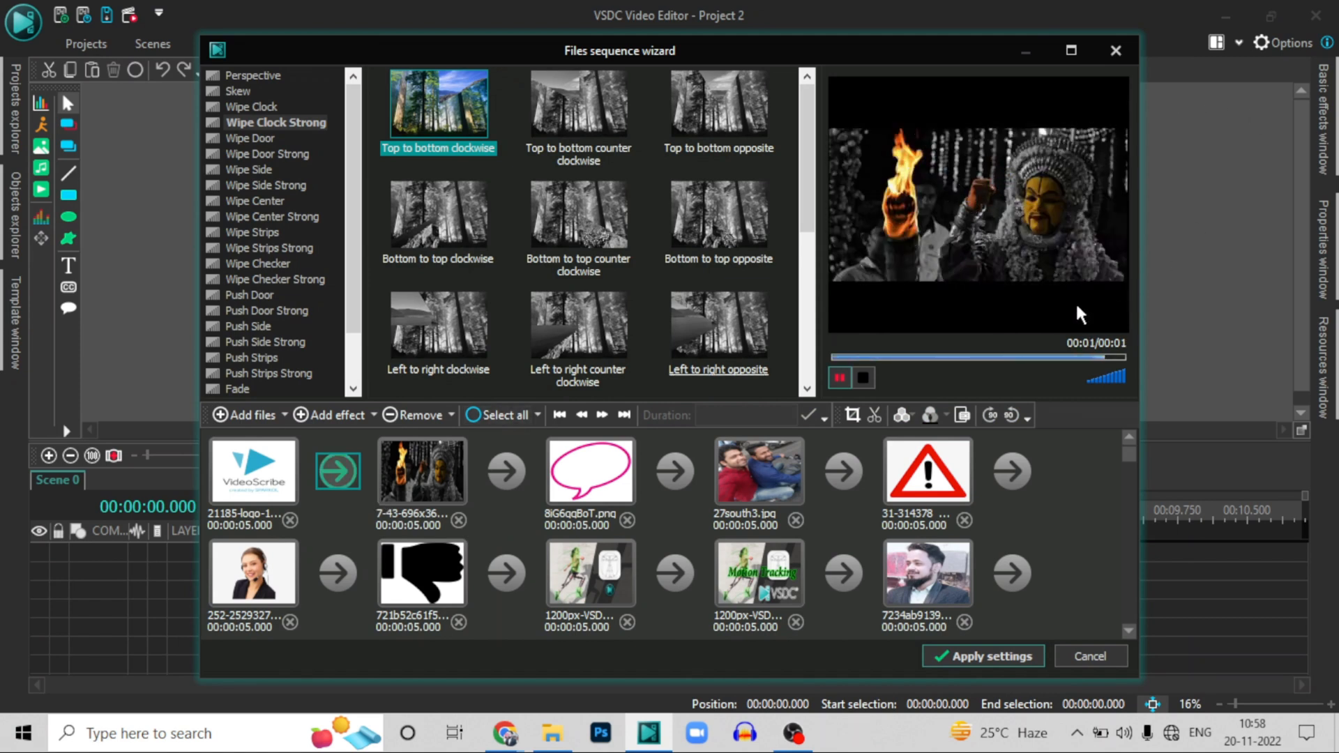
Insert the Skew effect "Horizontal 3" between the second and third images of the sequence
left_click(517, 475)
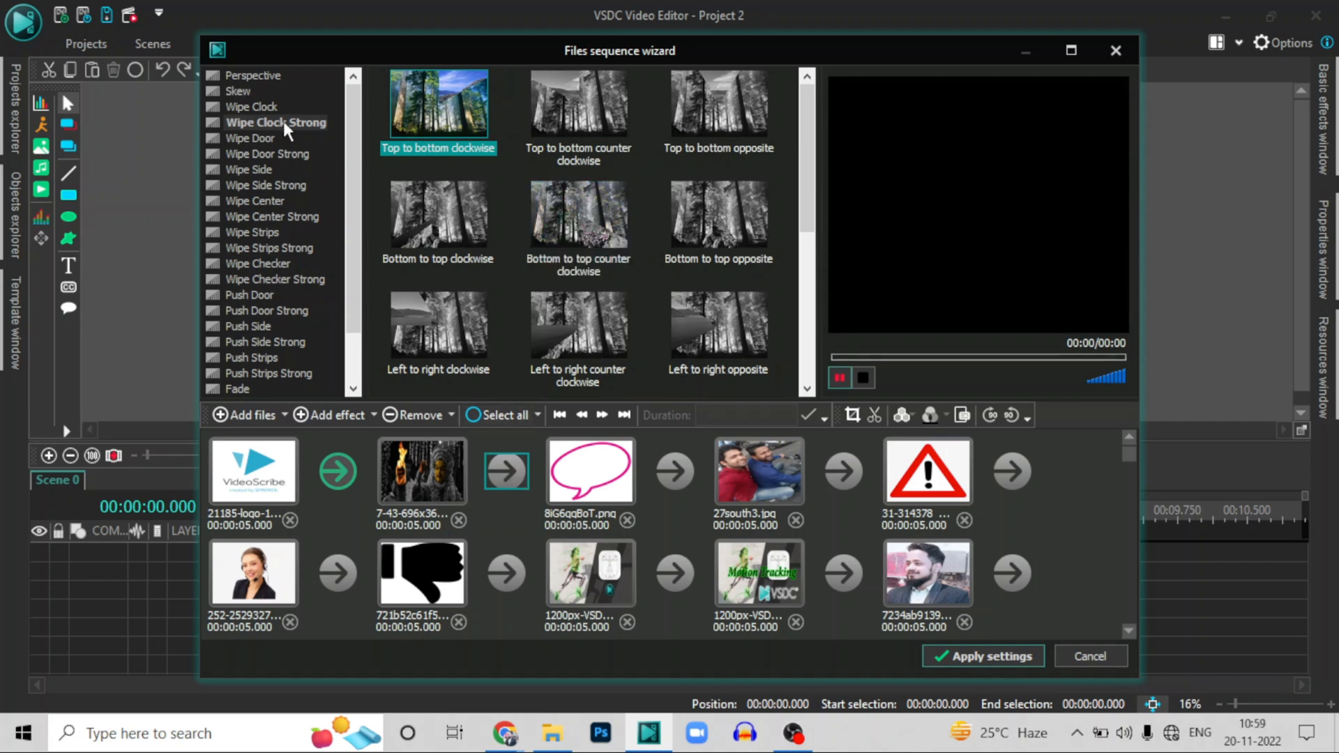
left_click(239, 91)
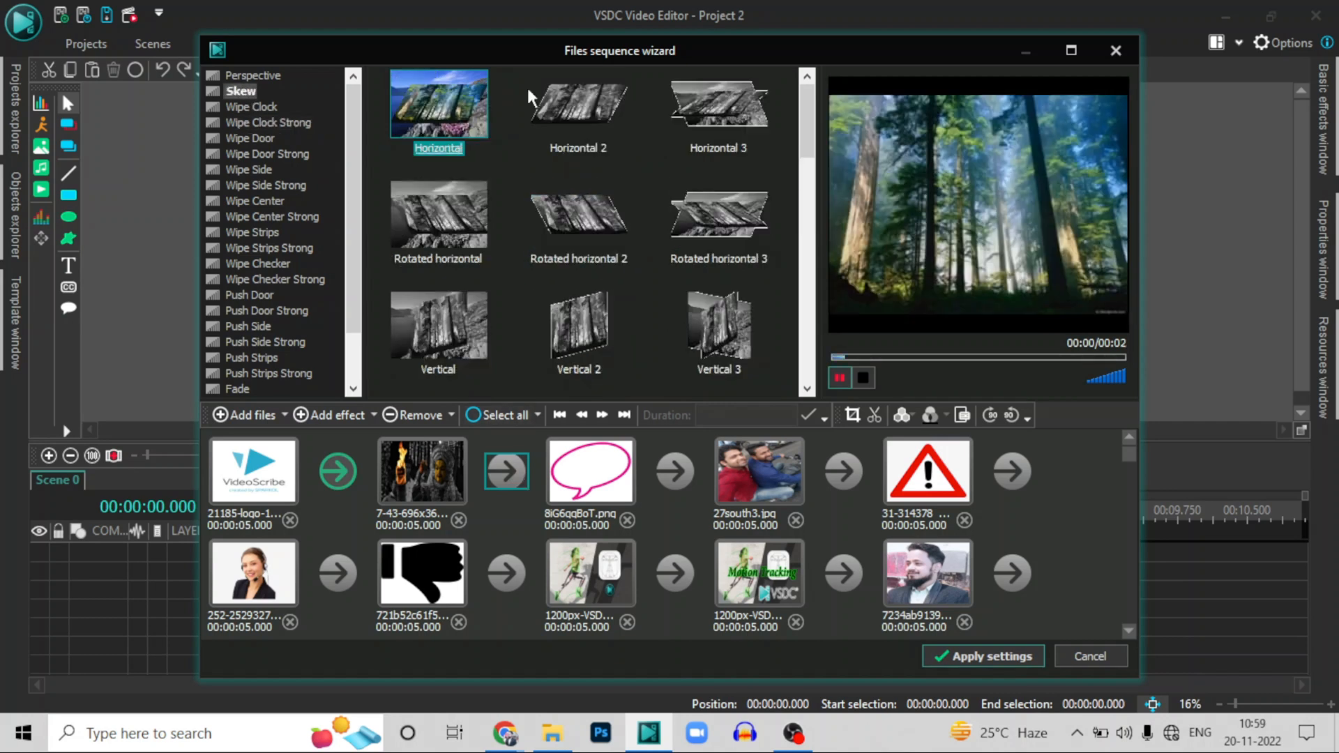
left_click(726, 129)
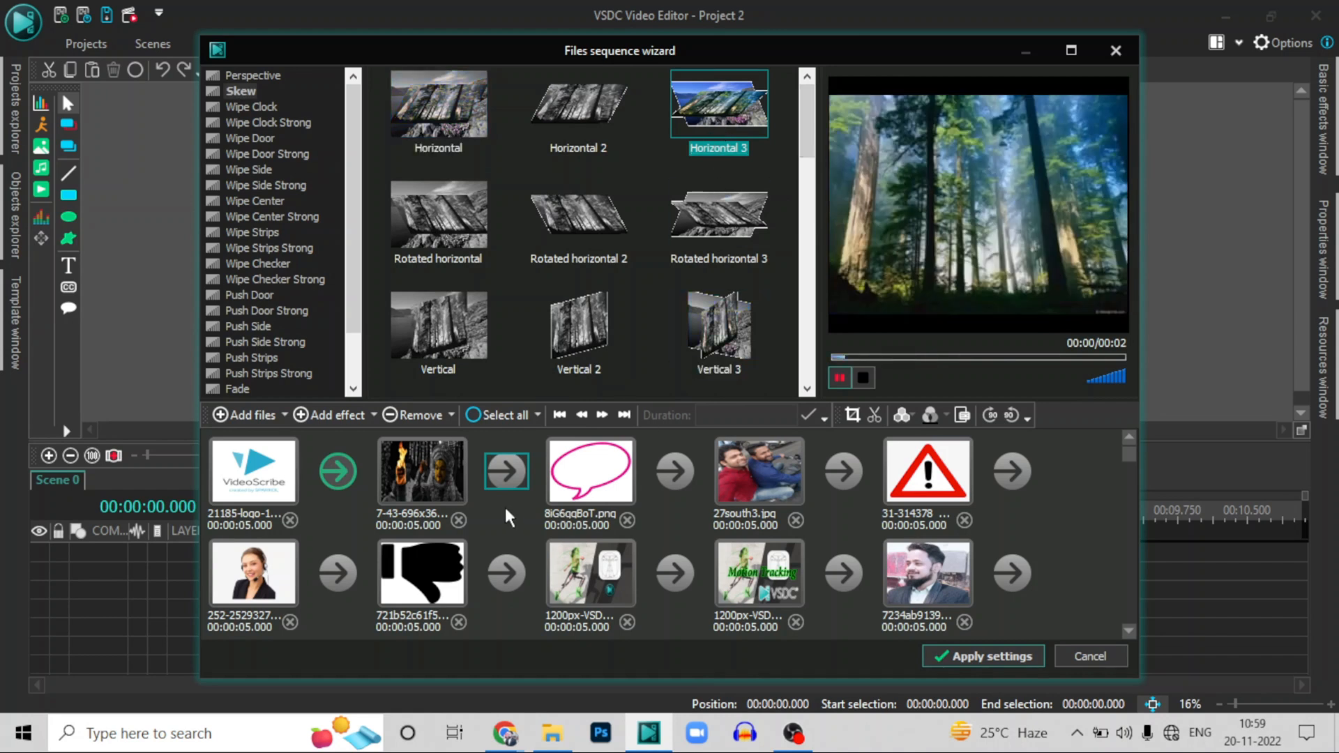
right_click(503, 474)
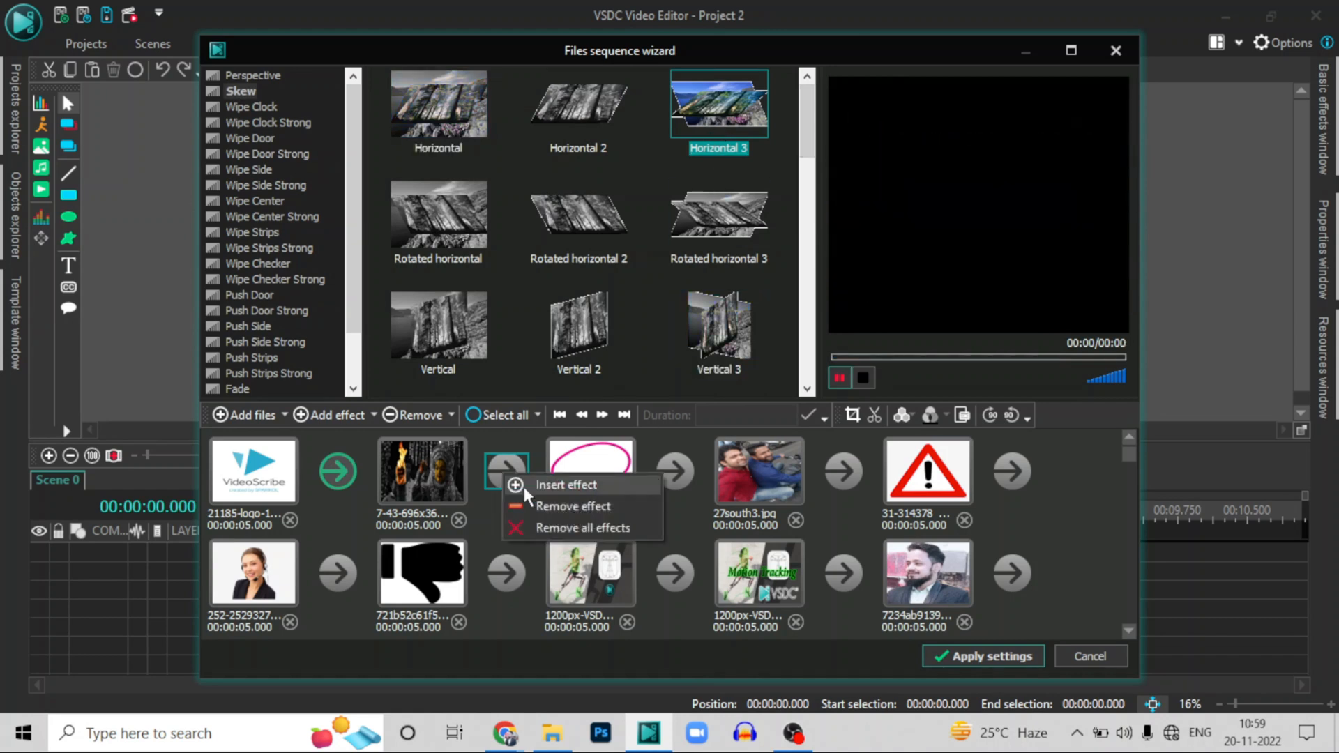
left_click(526, 486)
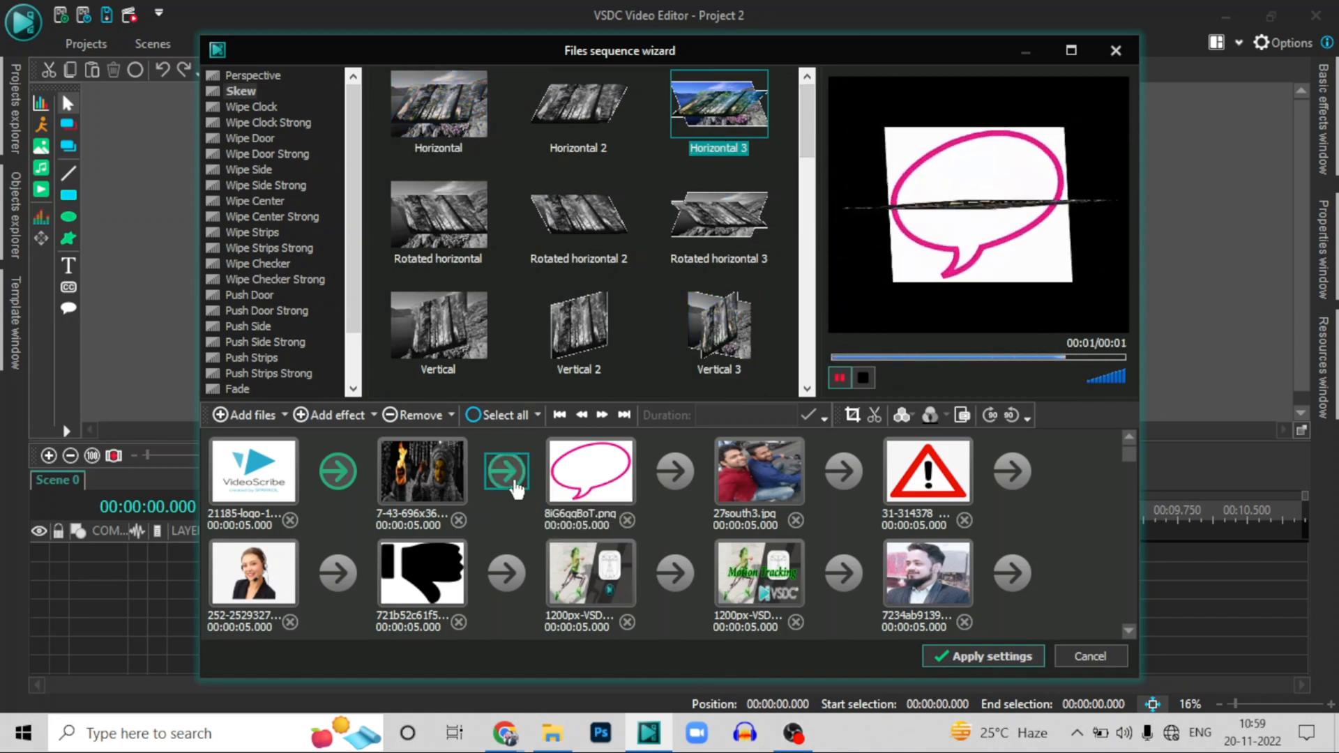
Preview the logo image and the transition following it, and look at the transition's insert and remove options
left_click(272, 478)
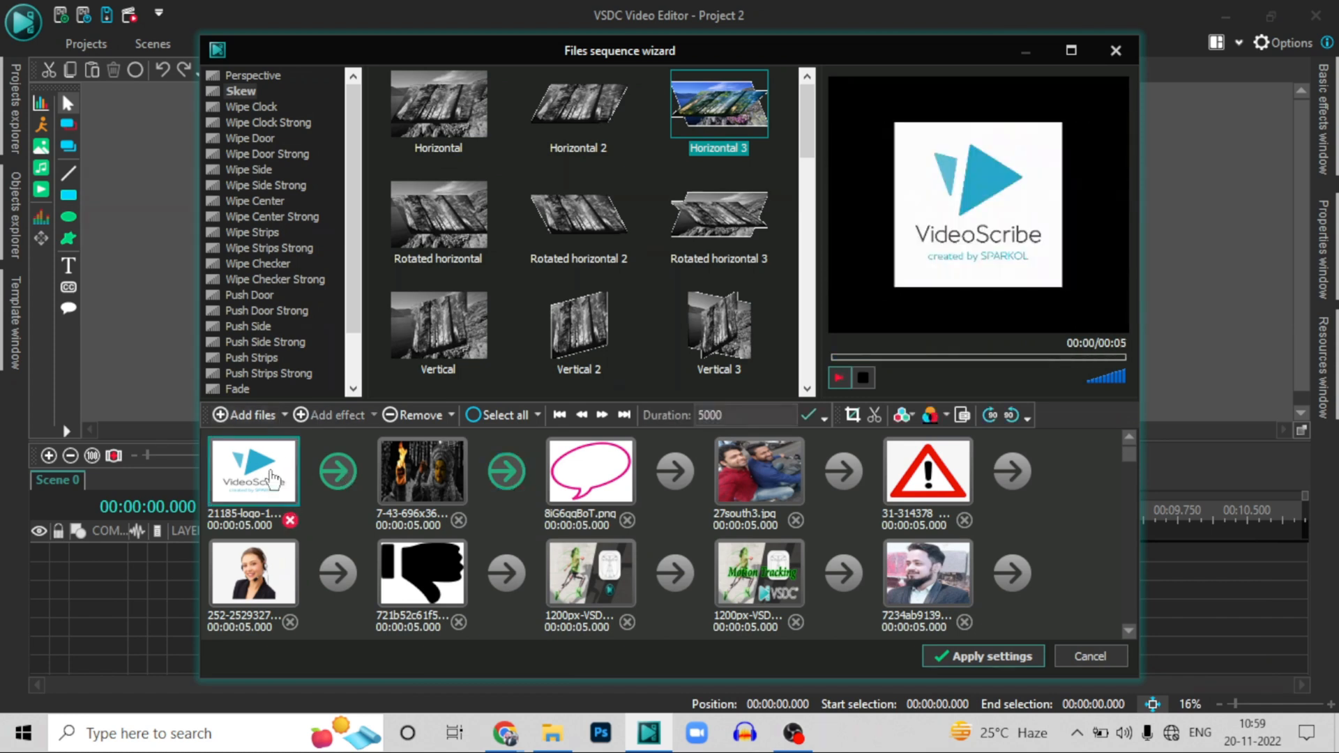
left_click(335, 475)
right_click(335, 476)
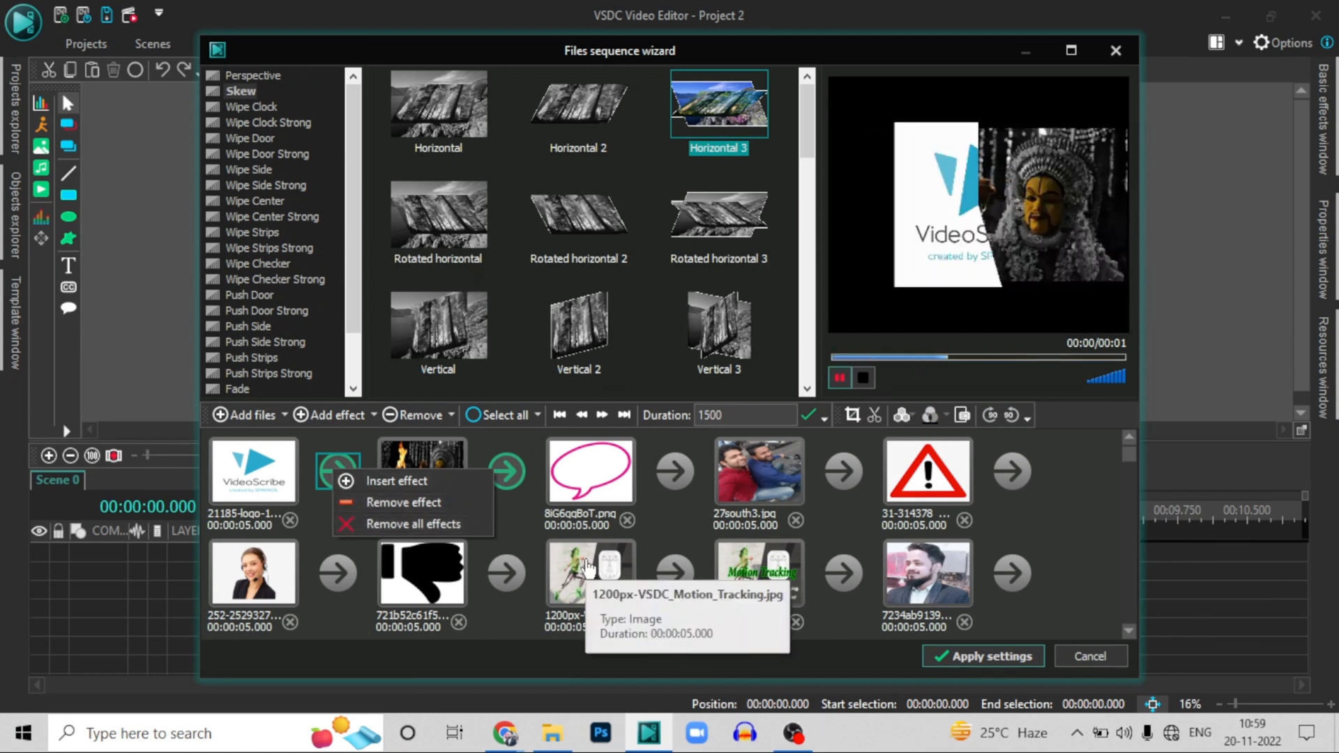
left_click(631, 468)
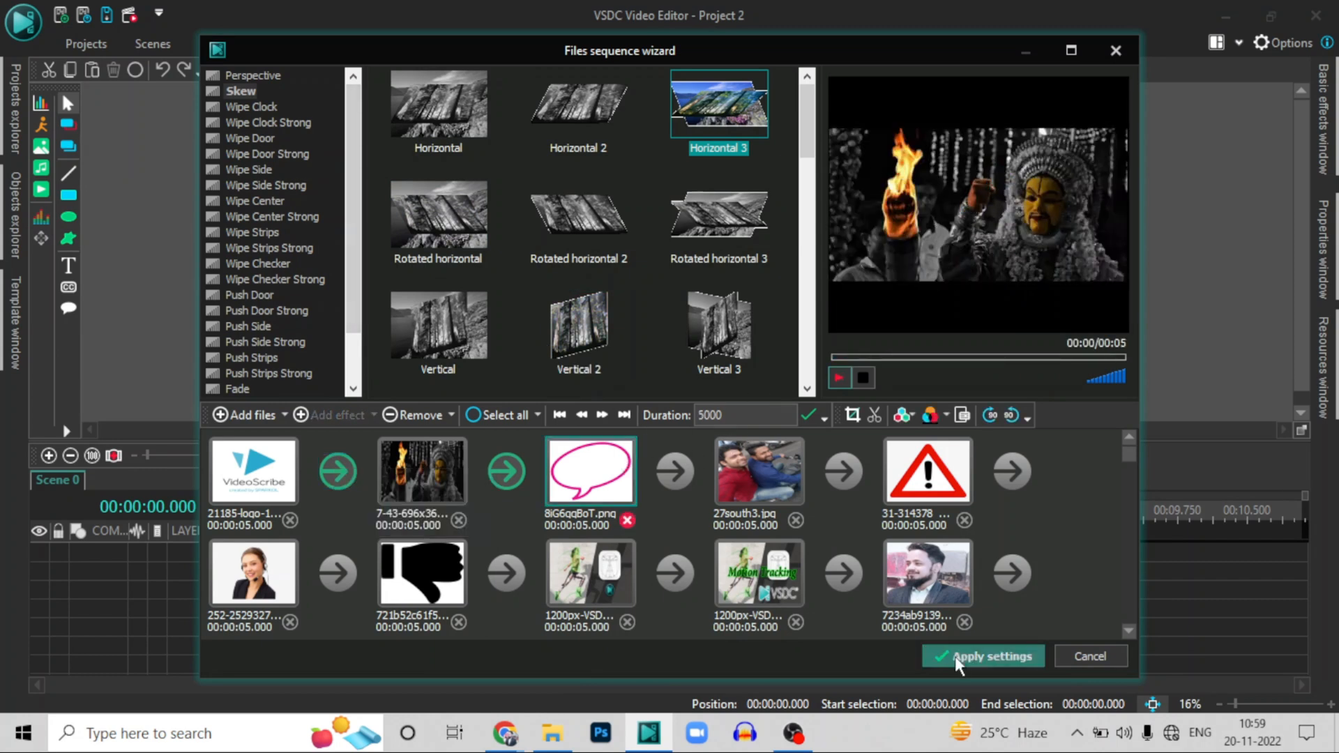
Cancel the files sequence wizard and close all projects without saving Project 2
left_click(1117, 652)
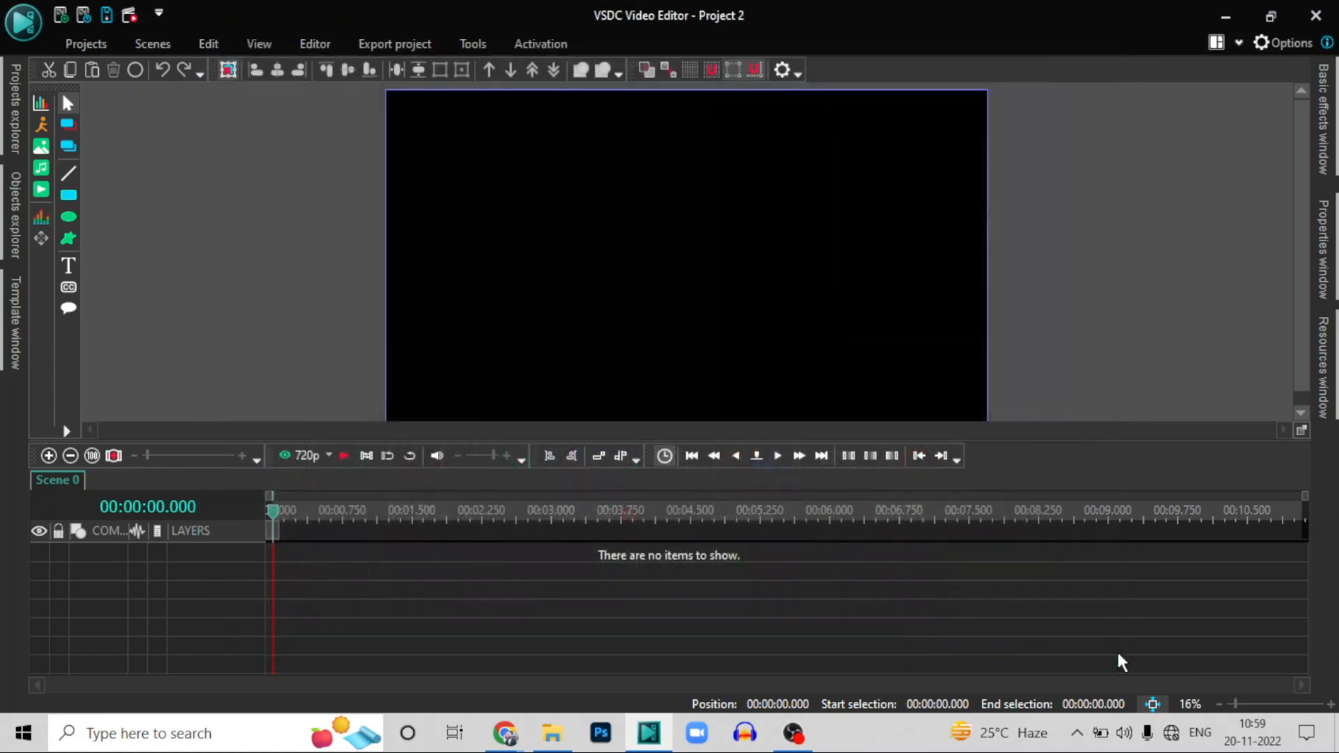
left_click(84, 43)
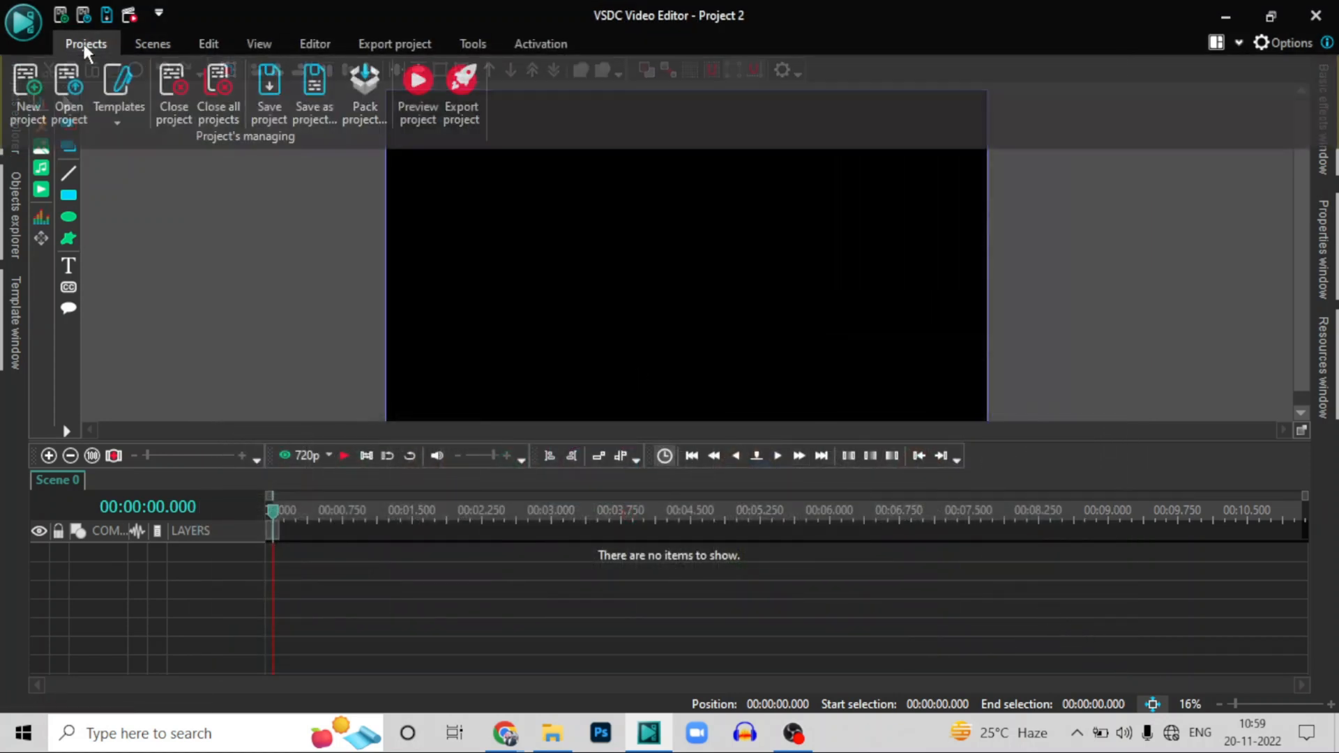
left_click(209, 101)
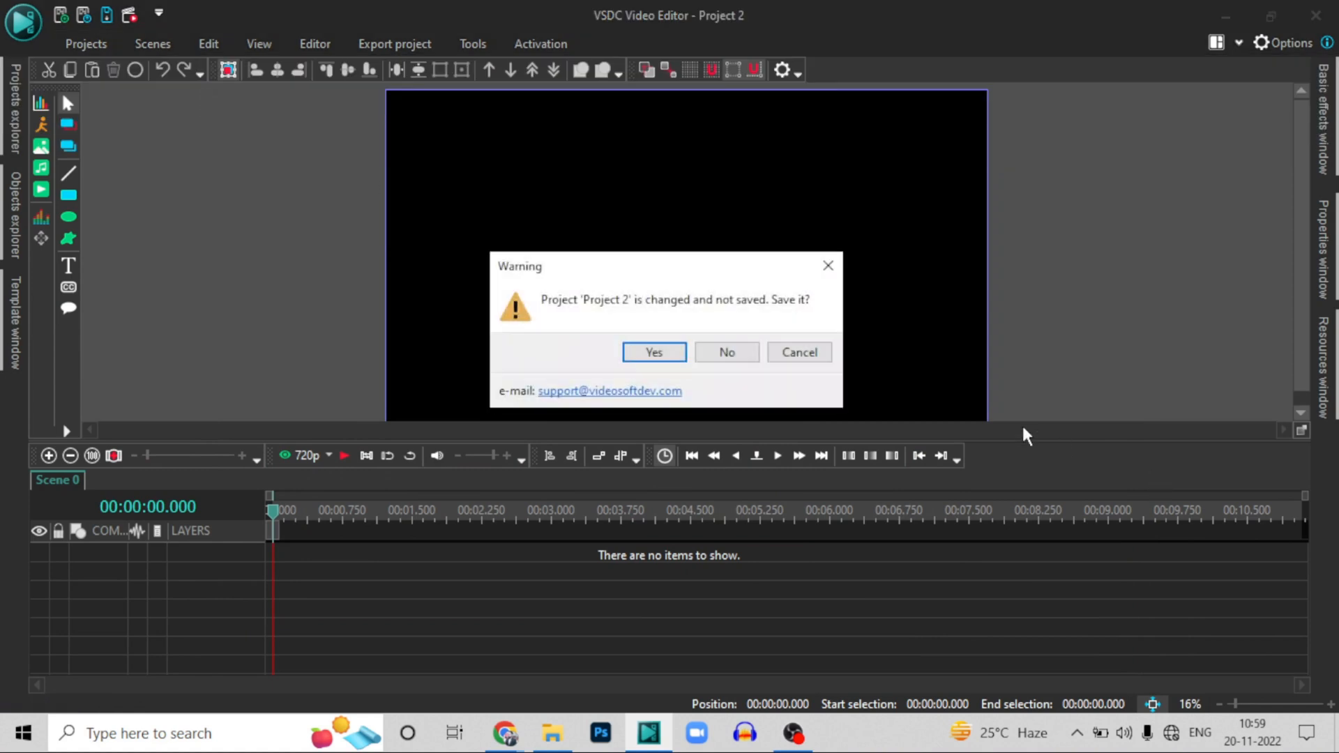
left_click(723, 351)
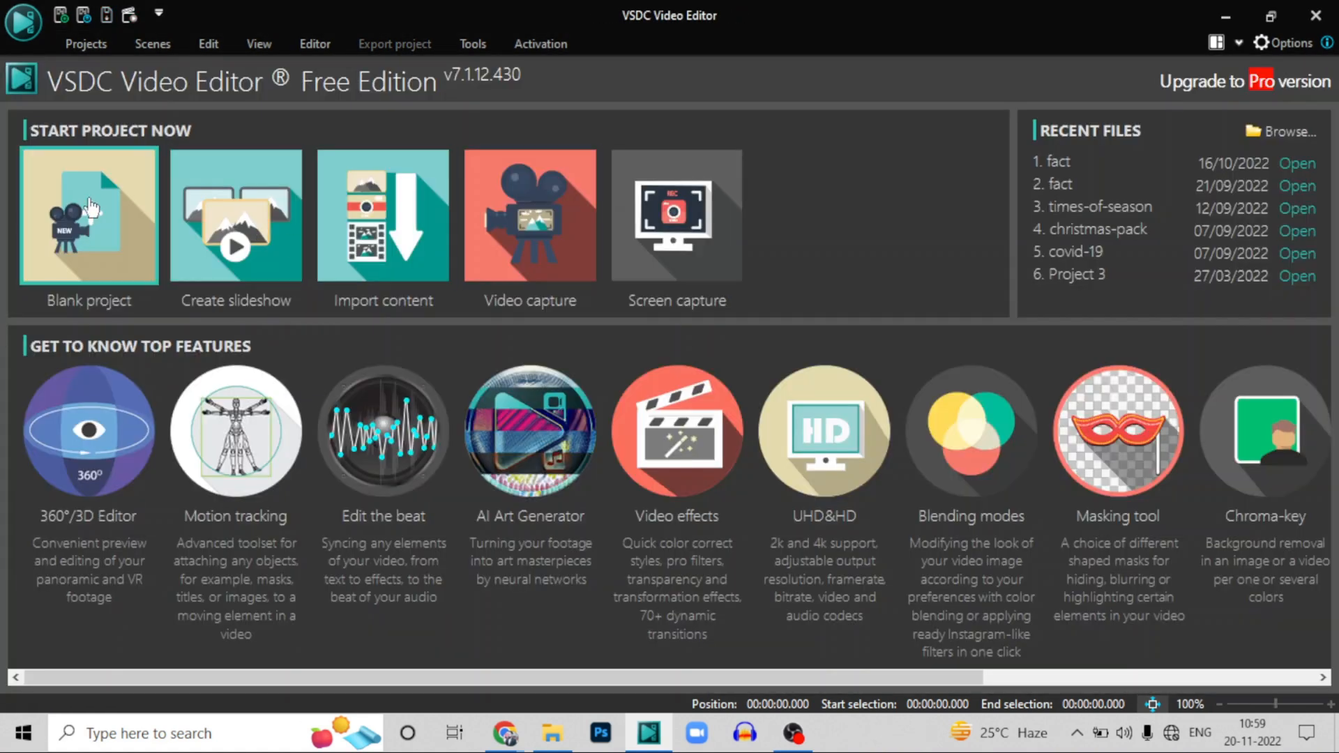
Start a blank project with the Free configuration device profile and Ultra HD 4K 3840x2160 pixels (16:9) resolution
left_click(72, 238)
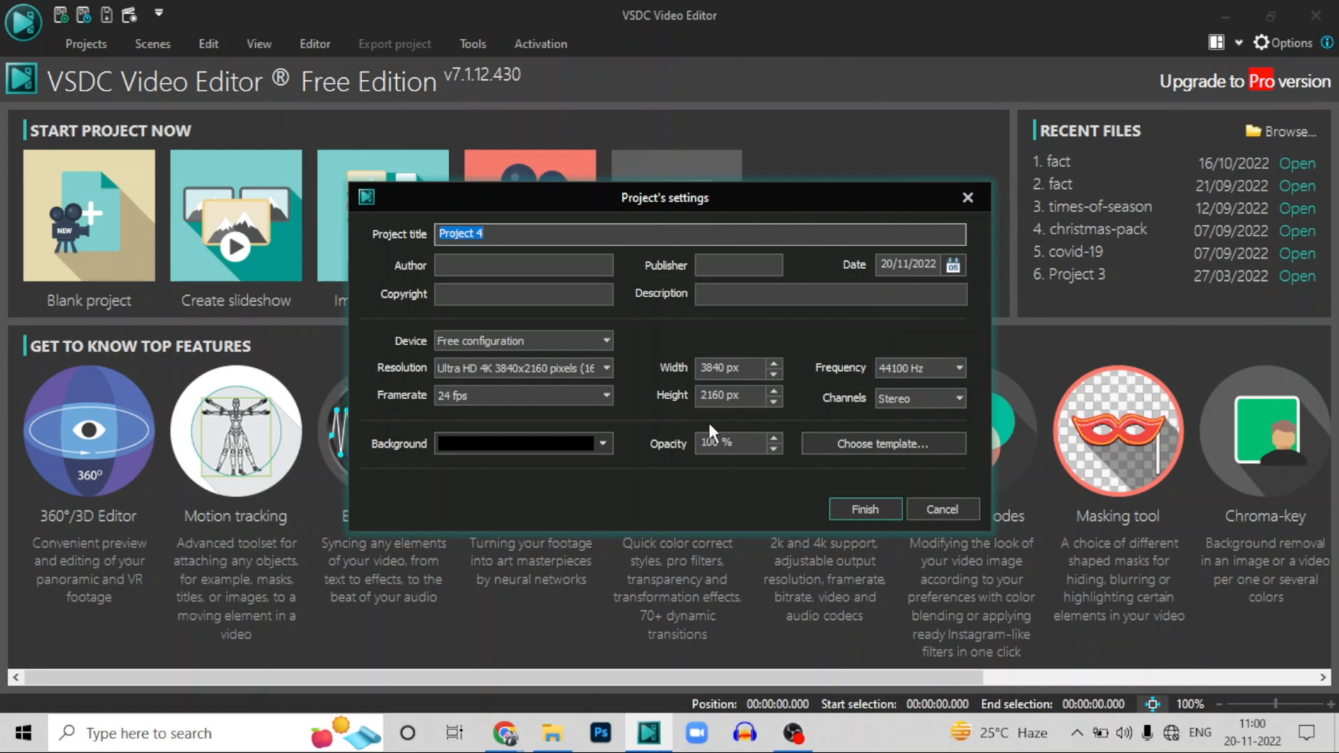
left_click(472, 340)
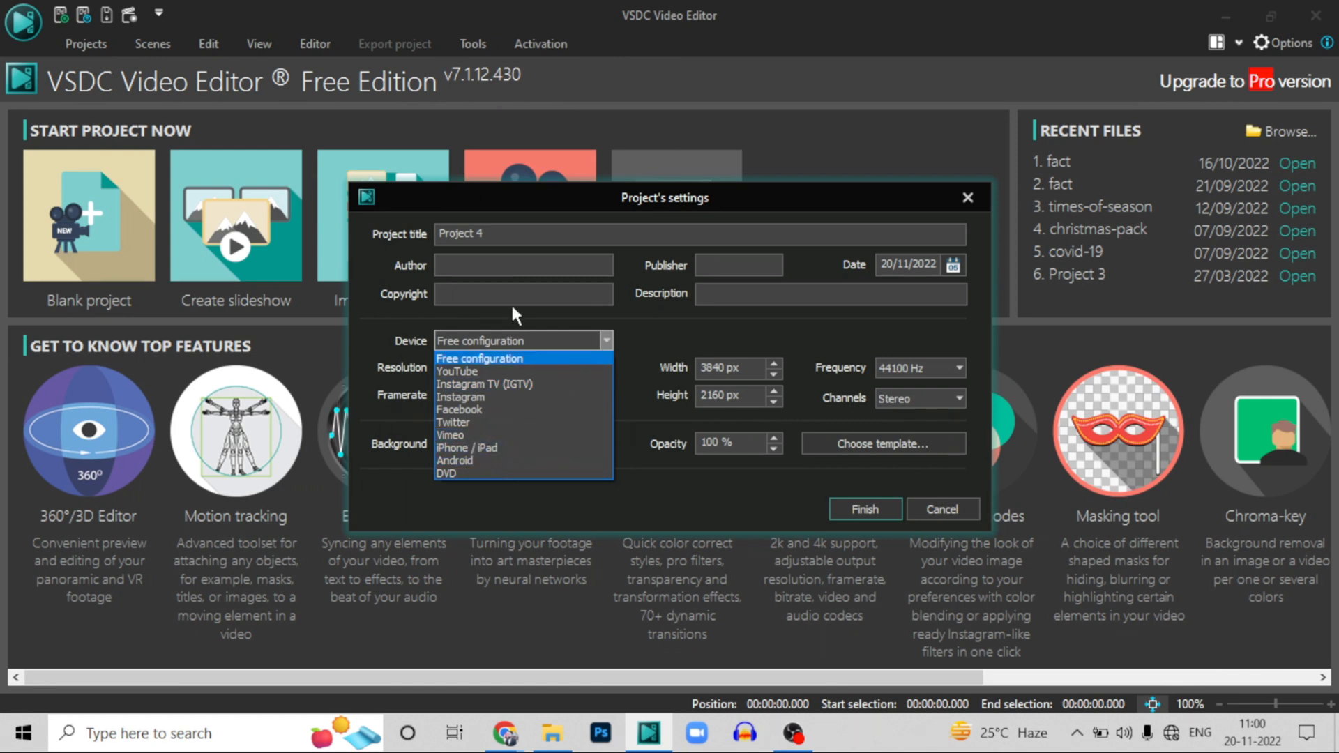
left_click(492, 356)
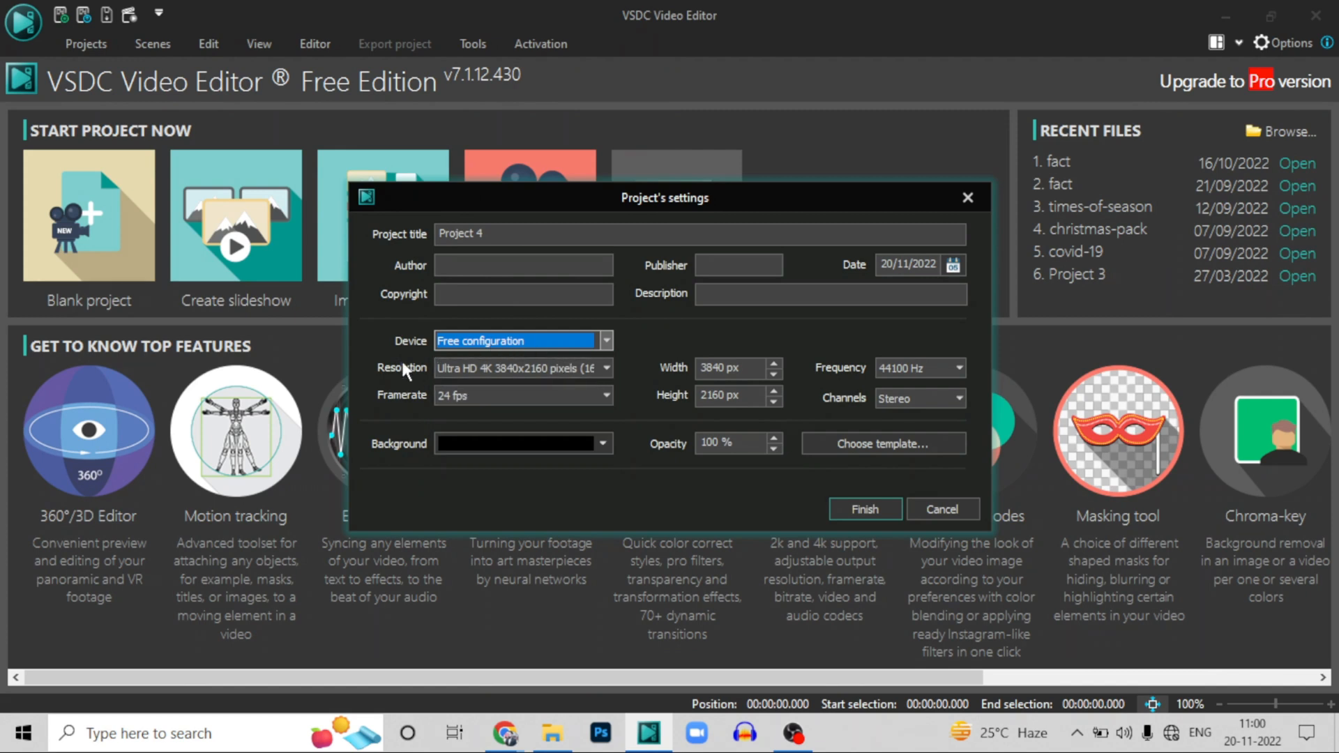
left_click(603, 366)
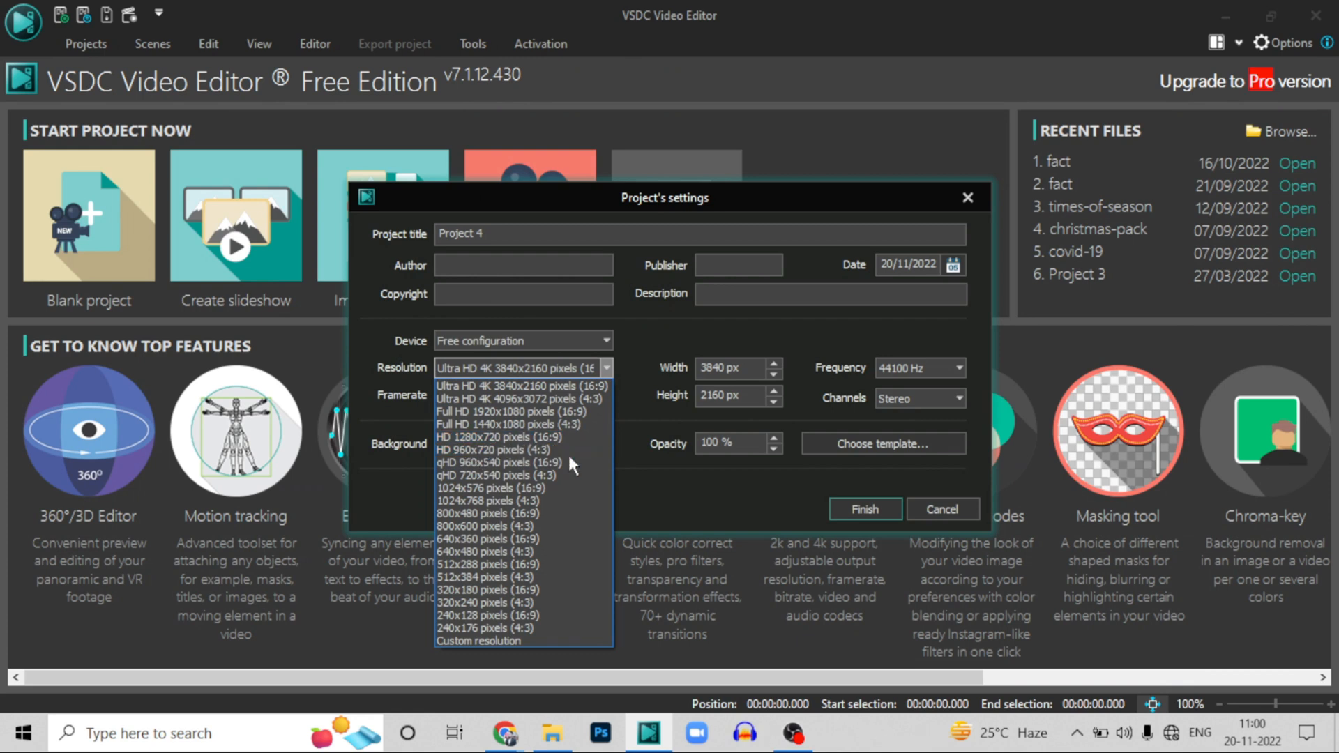
left_click(643, 484)
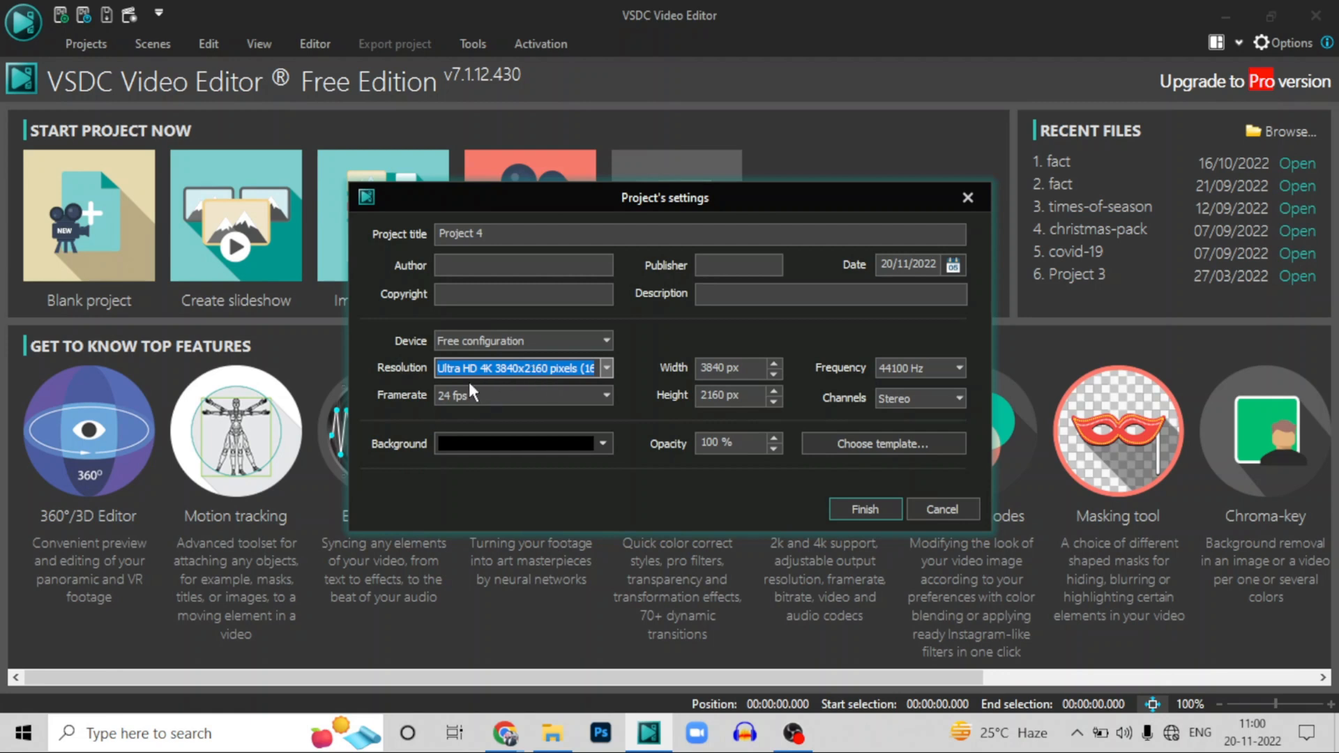
Review the available framerates for the new project and keep 24 fps
left_click(459, 398)
left_click(459, 401)
left_click(485, 392)
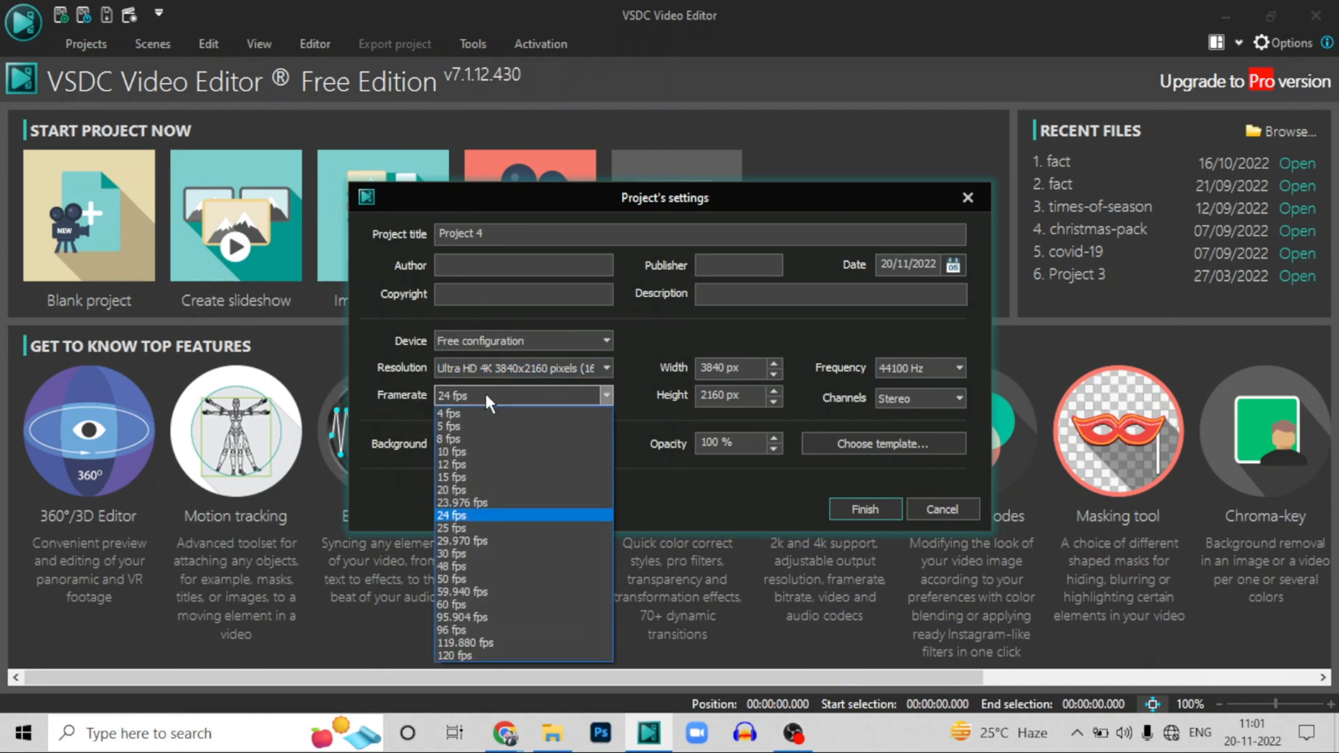
left_click(486, 393)
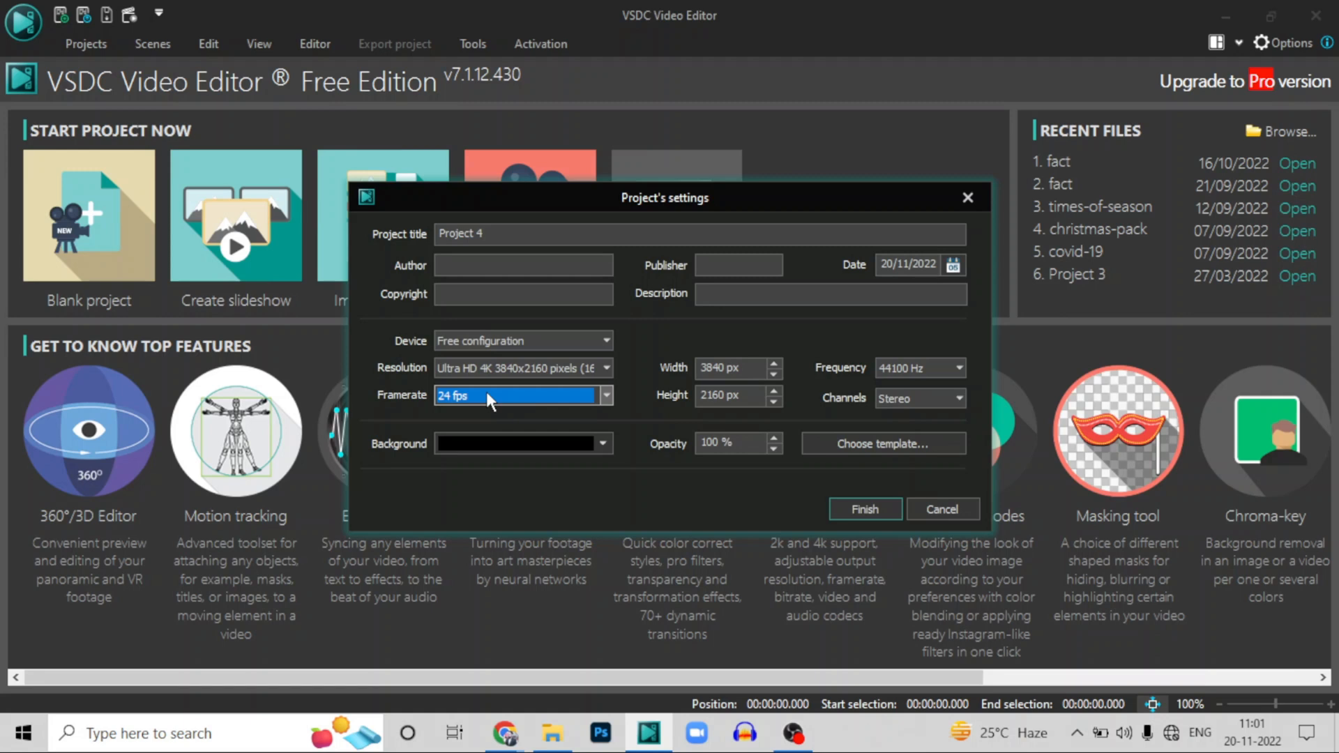
Look over the background colour choices, keep black, and finish creating the blank project
left_click(474, 440)
left_click(457, 438)
left_click(455, 434)
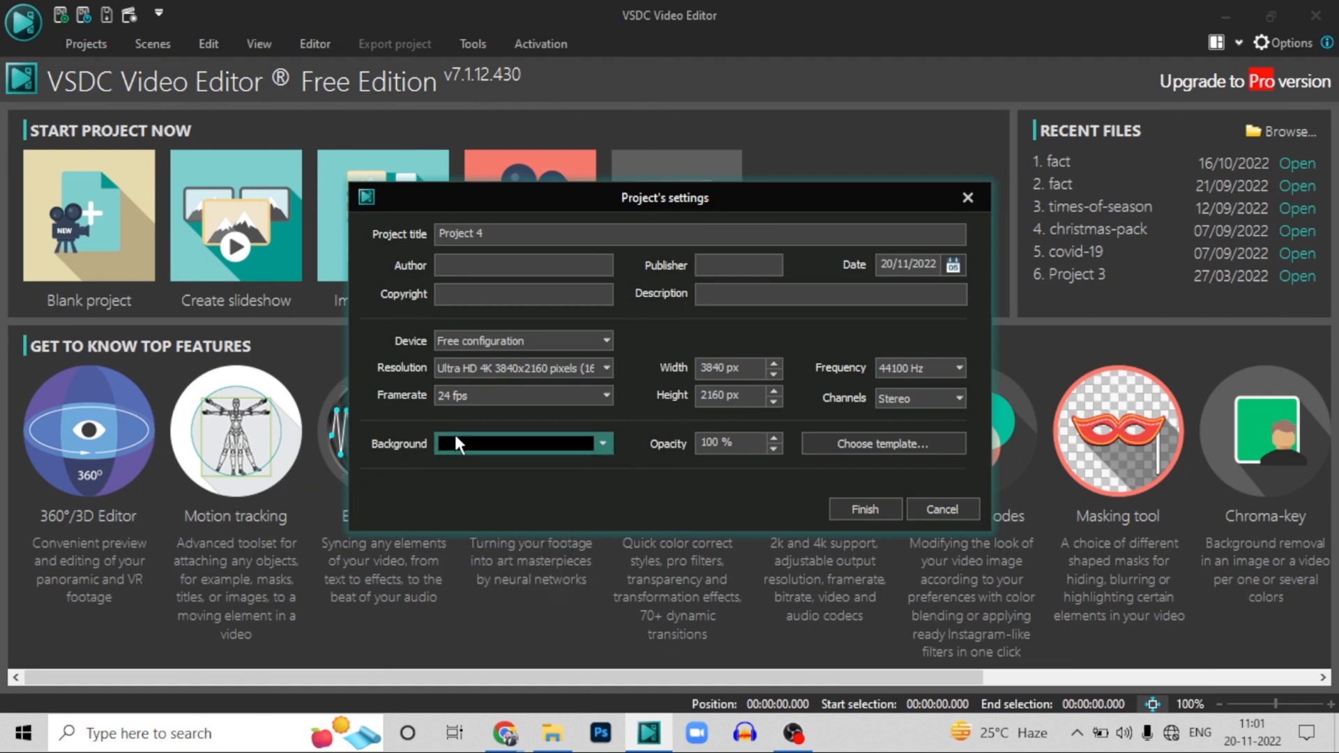
left_click(454, 437)
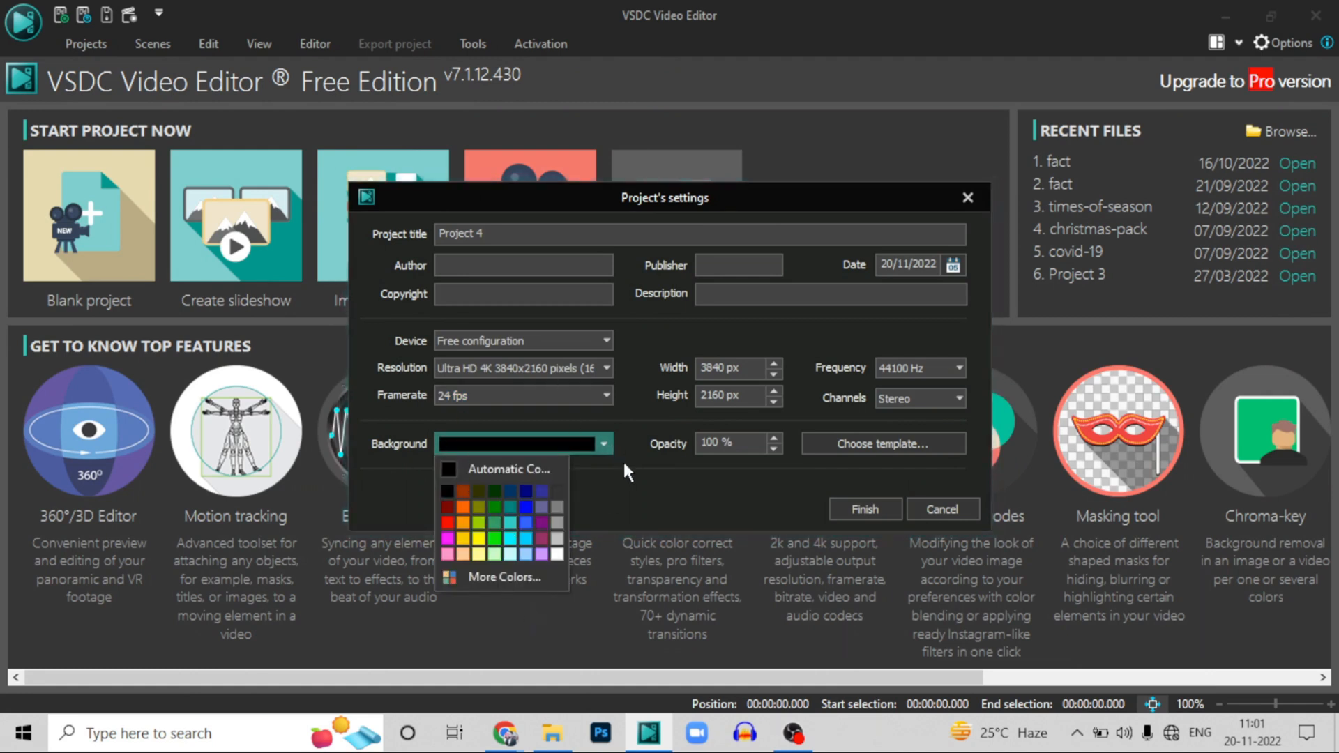
left_click(663, 506)
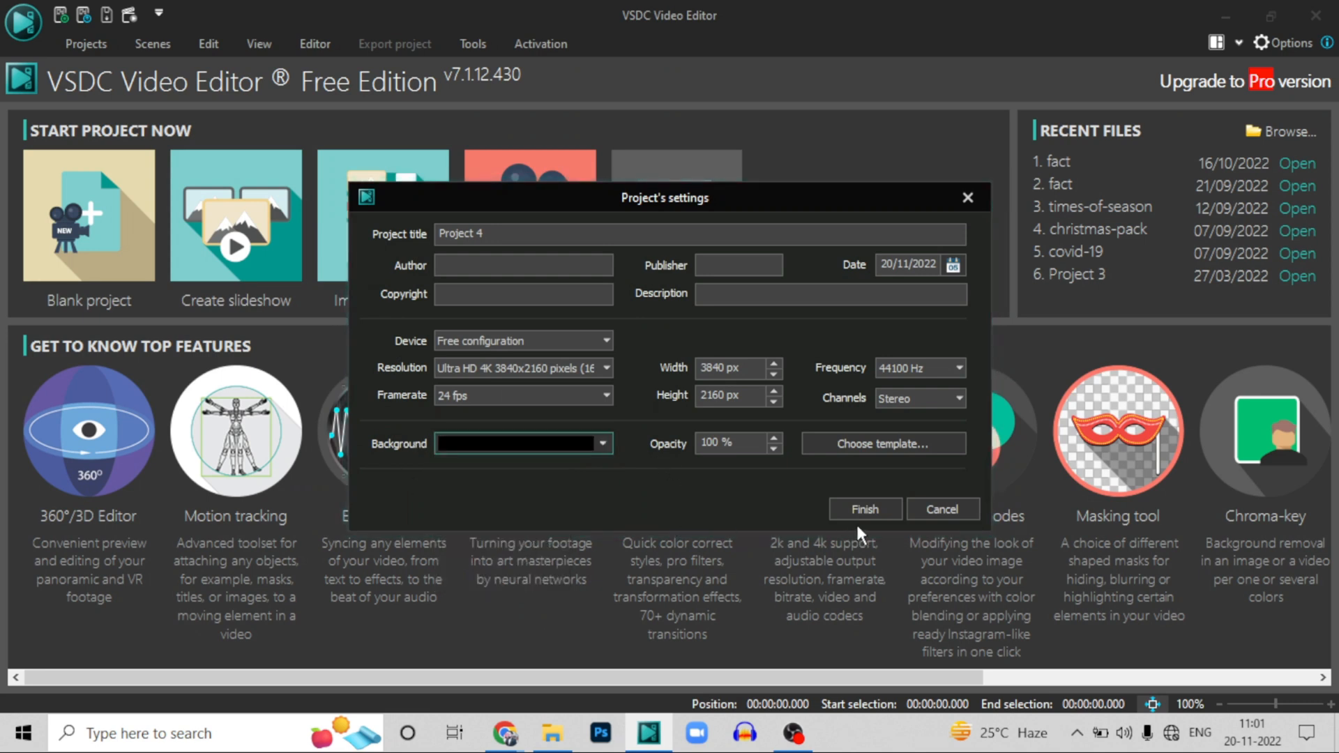
left_click(888, 513)
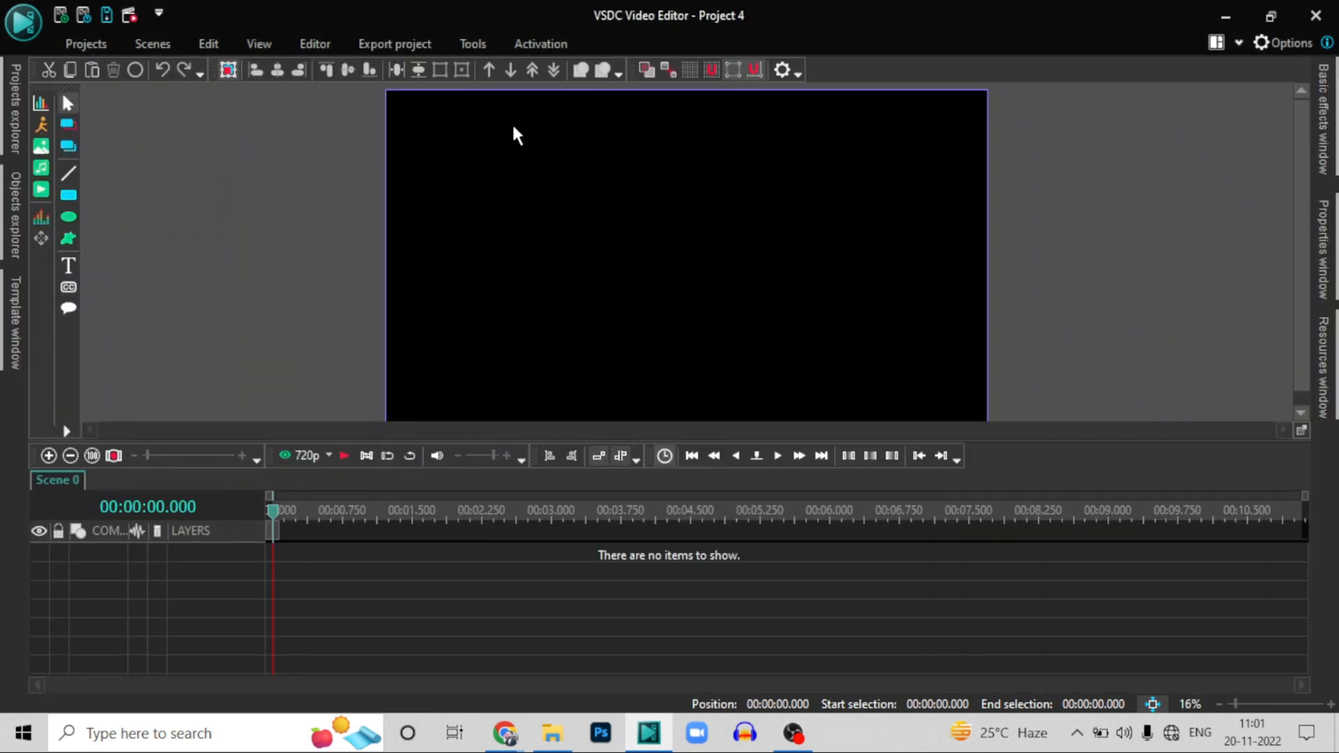
Zoom the empty scene out to 10% and fit it back to the screen, trying this twice
left_click(632, 149)
left_click(1219, 704)
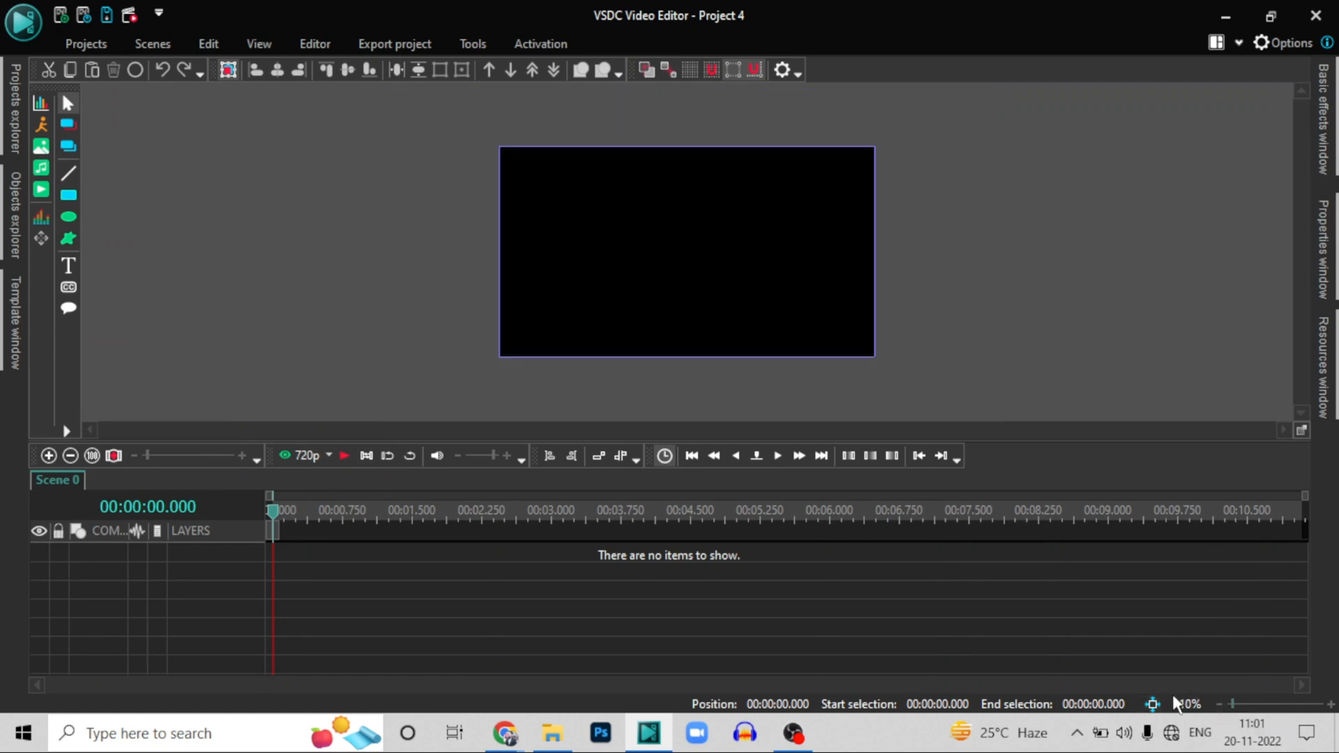
left_click(1153, 705)
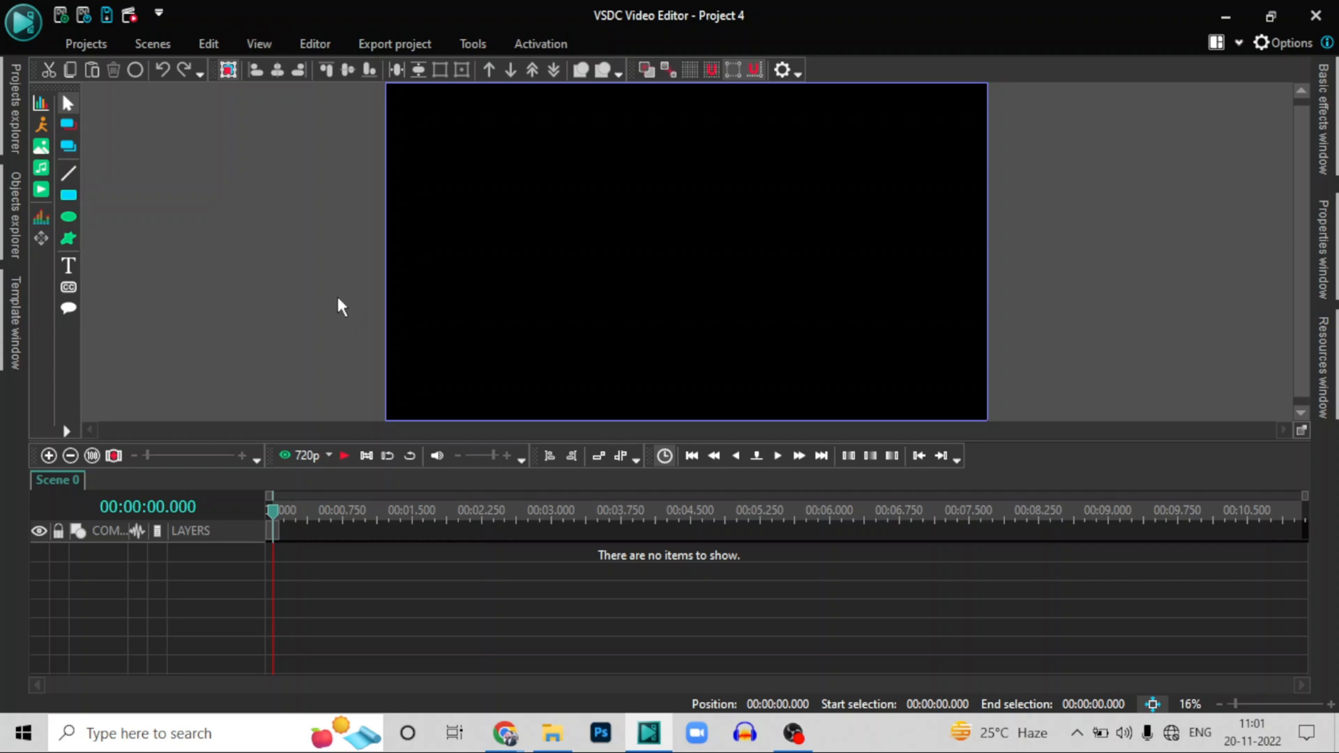
left_click(1219, 704)
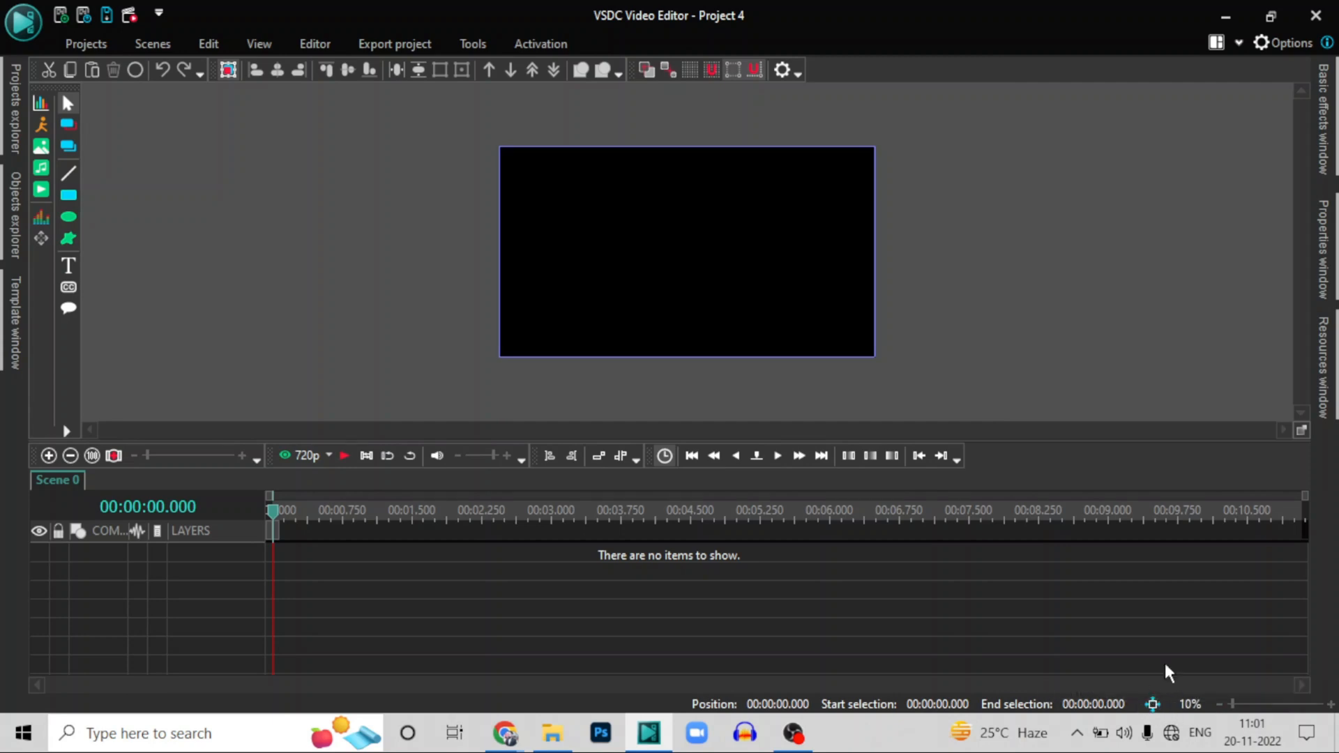
left_click_drag(1287, 208, 1245, 342)
left_click(1155, 706)
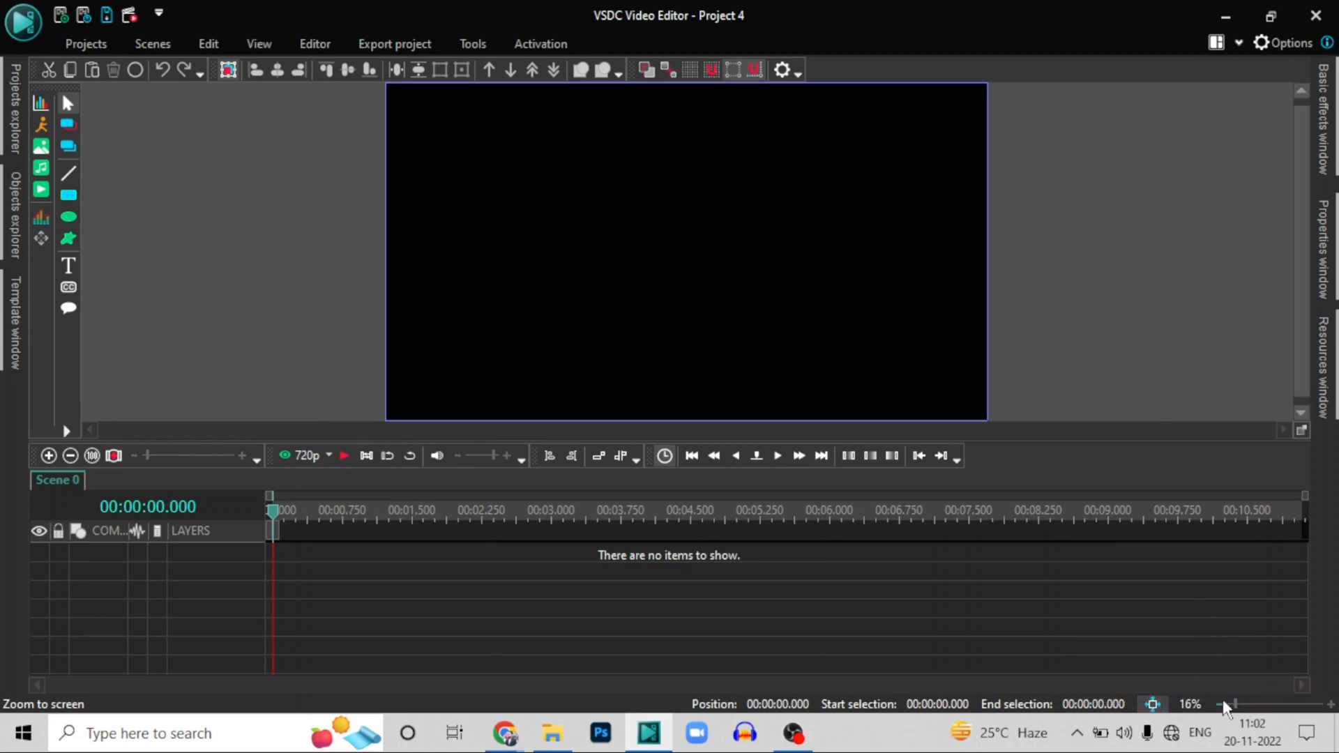
Zoom the empty scene in to 261%, inspect its lower edge, and fit it back to the screen
left_click_drag(1233, 706, 1293, 703)
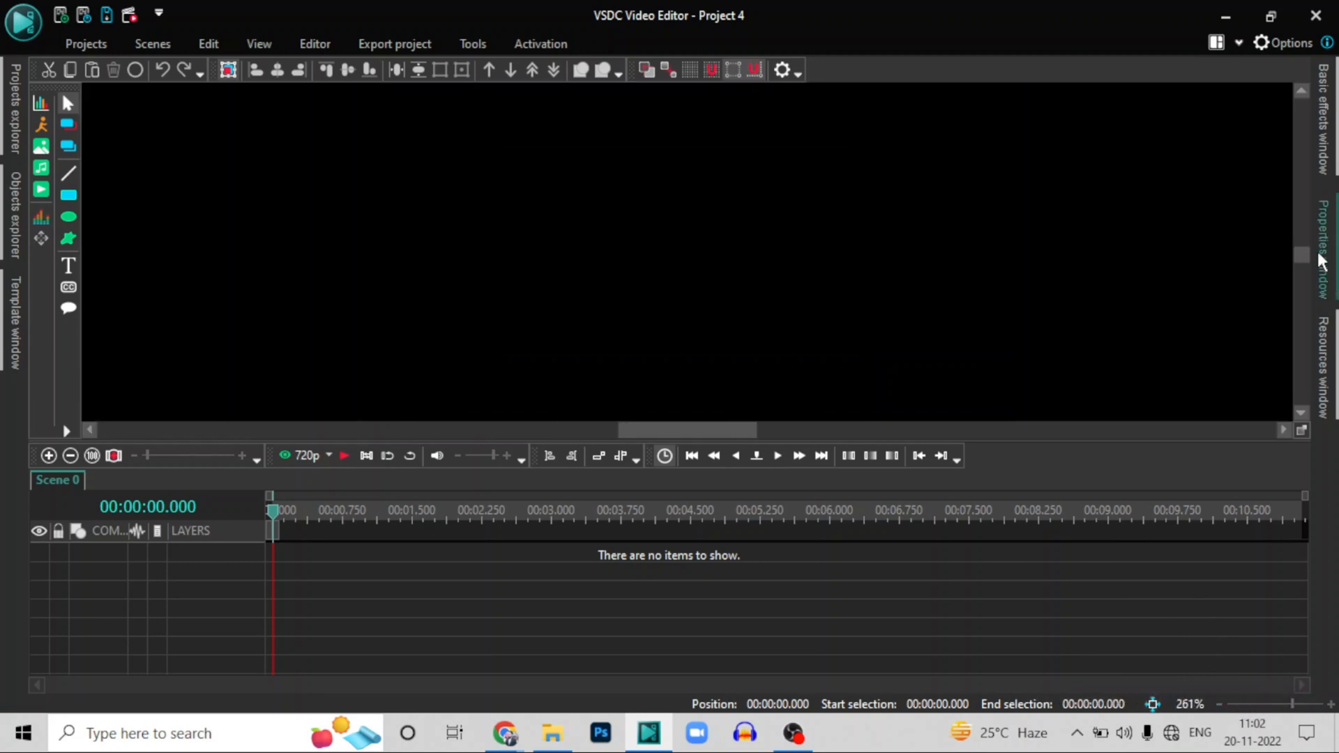
left_click_drag(1298, 254, 1300, 399)
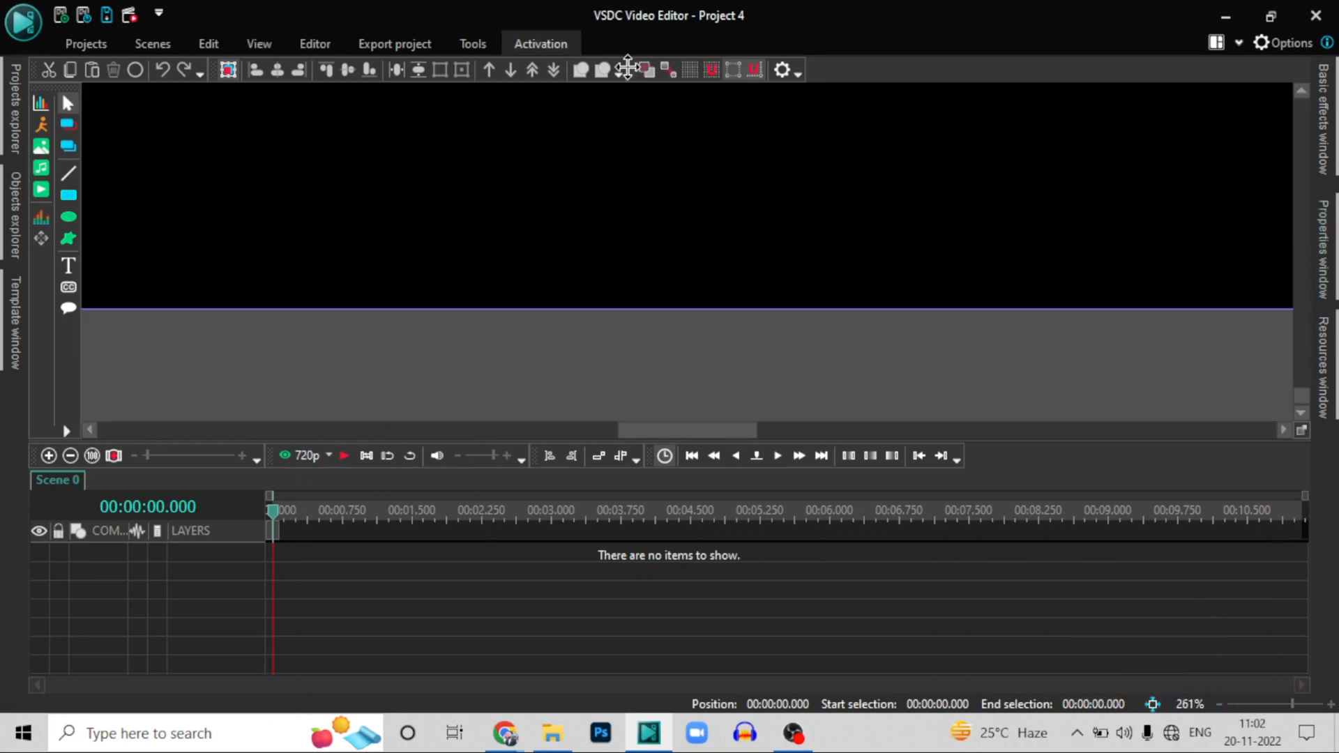
scroll(711, 253, "up", 1)
scroll(700, 268, "down", 1)
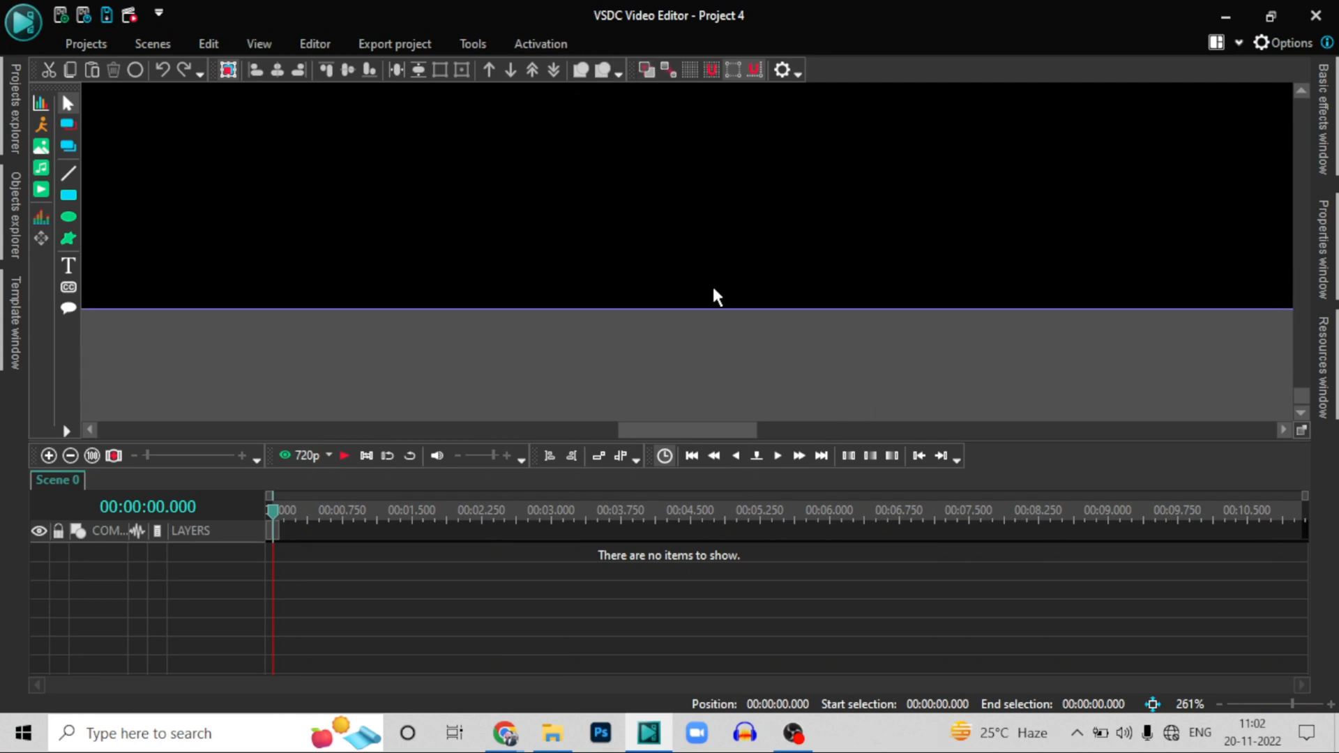
scroll(717, 290, "up", 2)
scroll(721, 288, "up", 2)
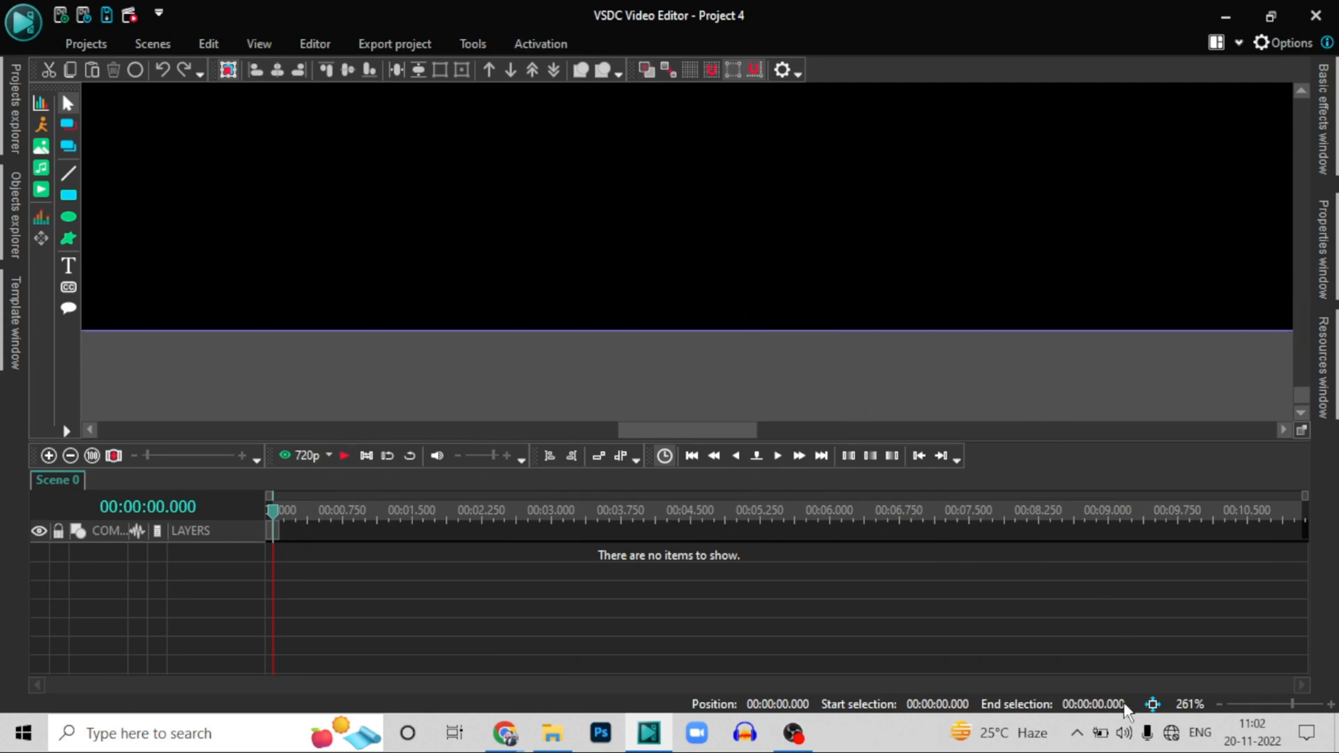
left_click(1162, 704)
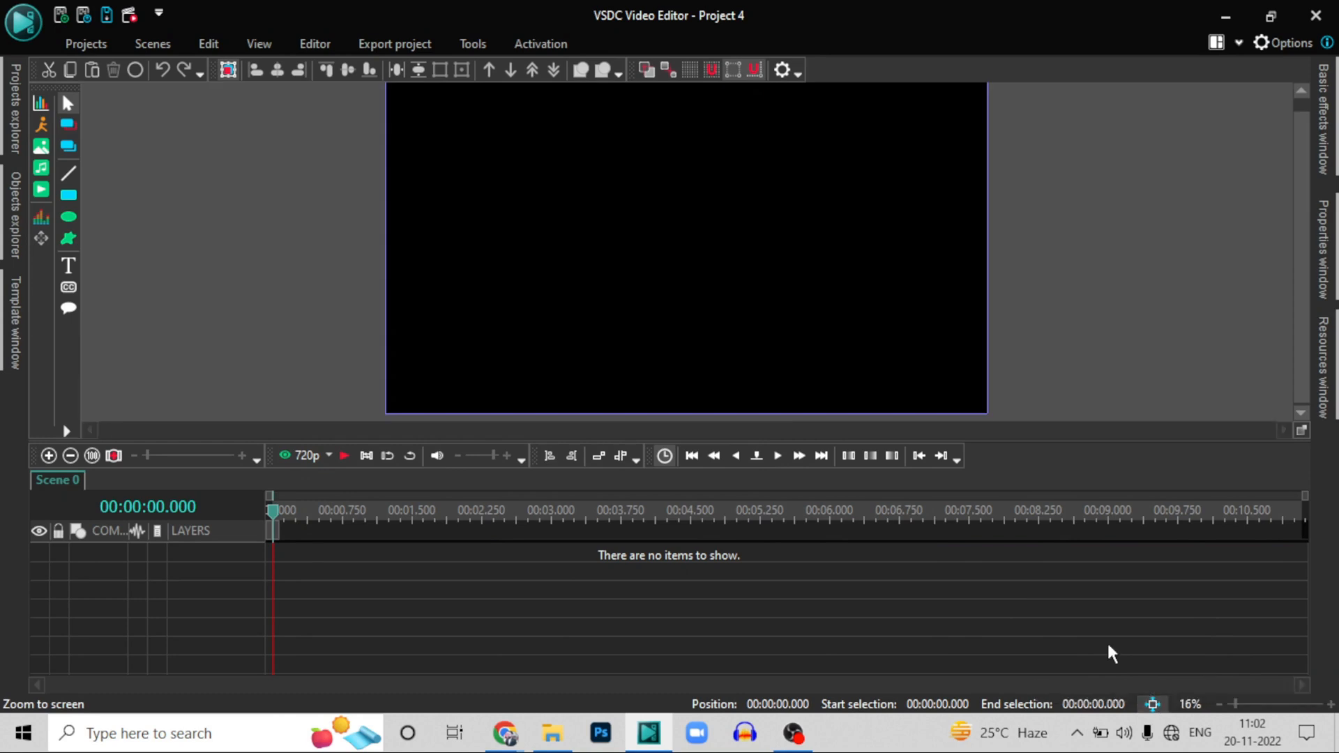
left_click_drag(1300, 228, 1303, 220)
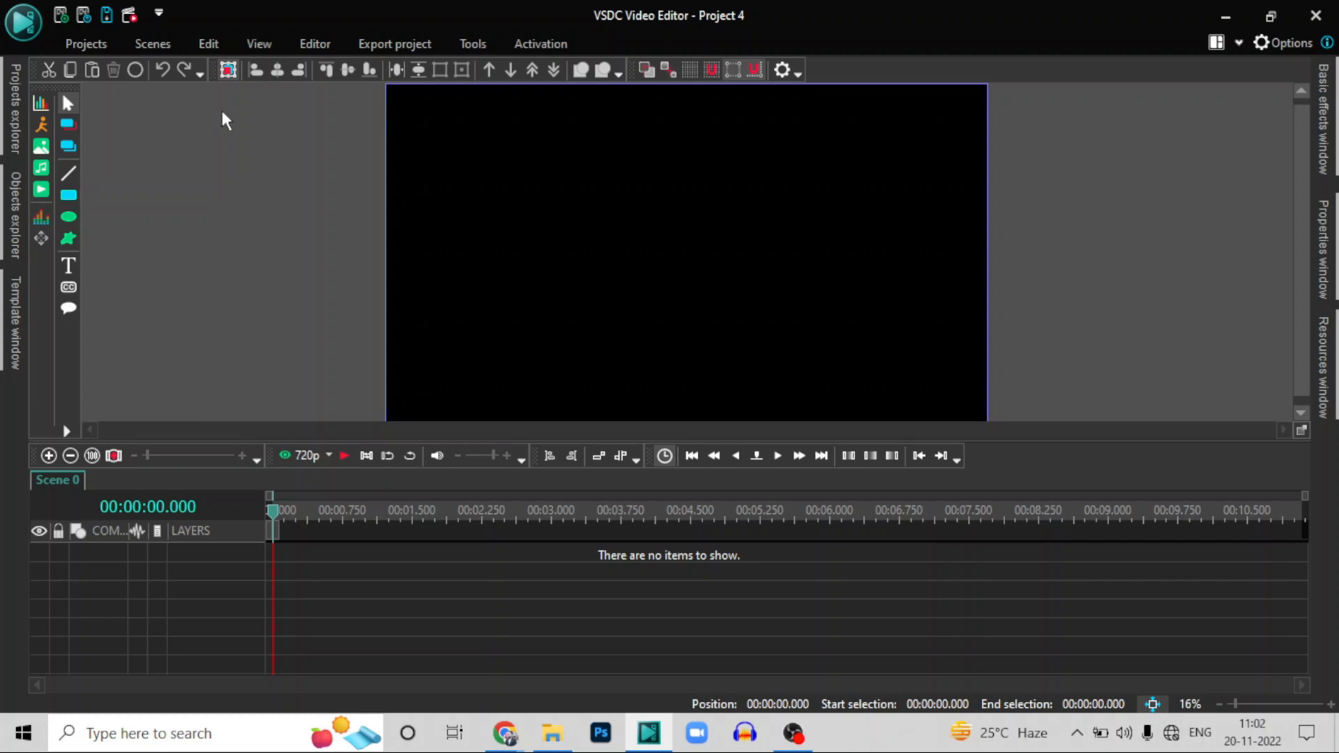
Look over the Editor, Edit, Tools, Projects, Scenes and View command groups
left_click(297, 44)
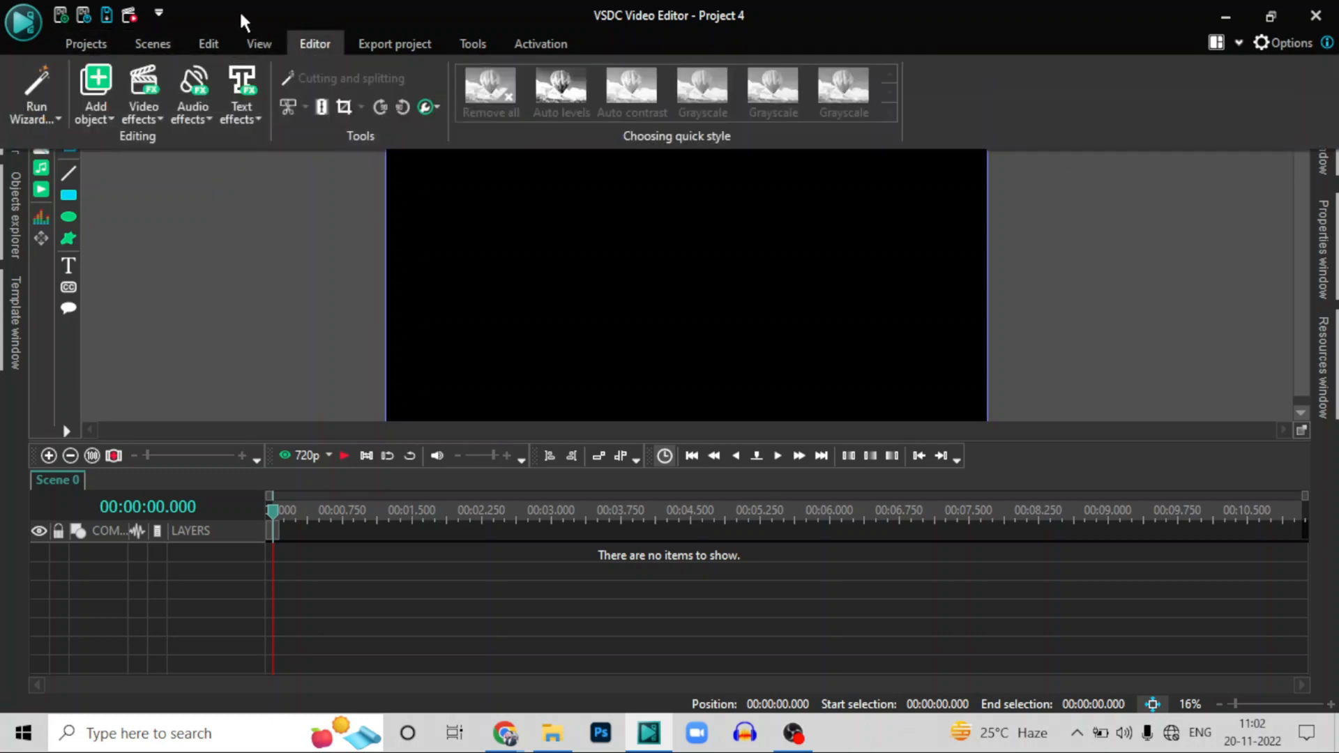
left_click(208, 42)
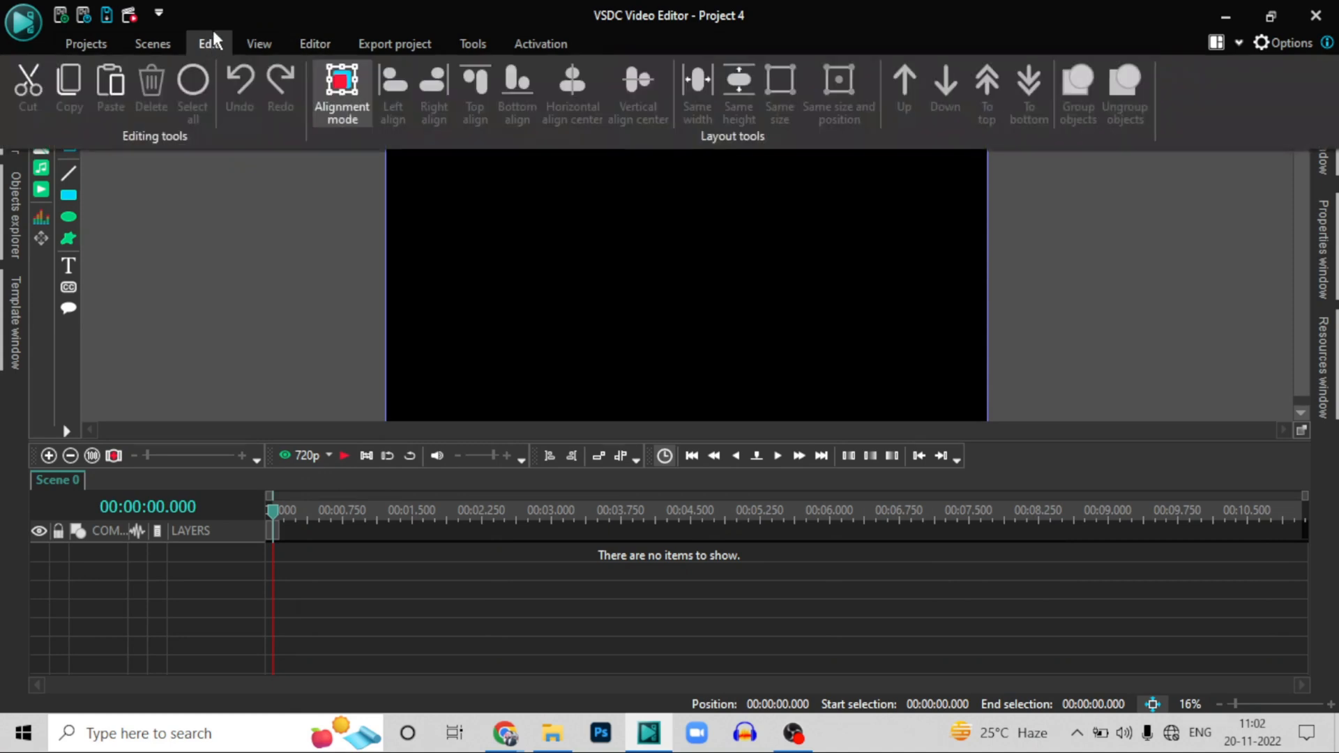
left_click(462, 43)
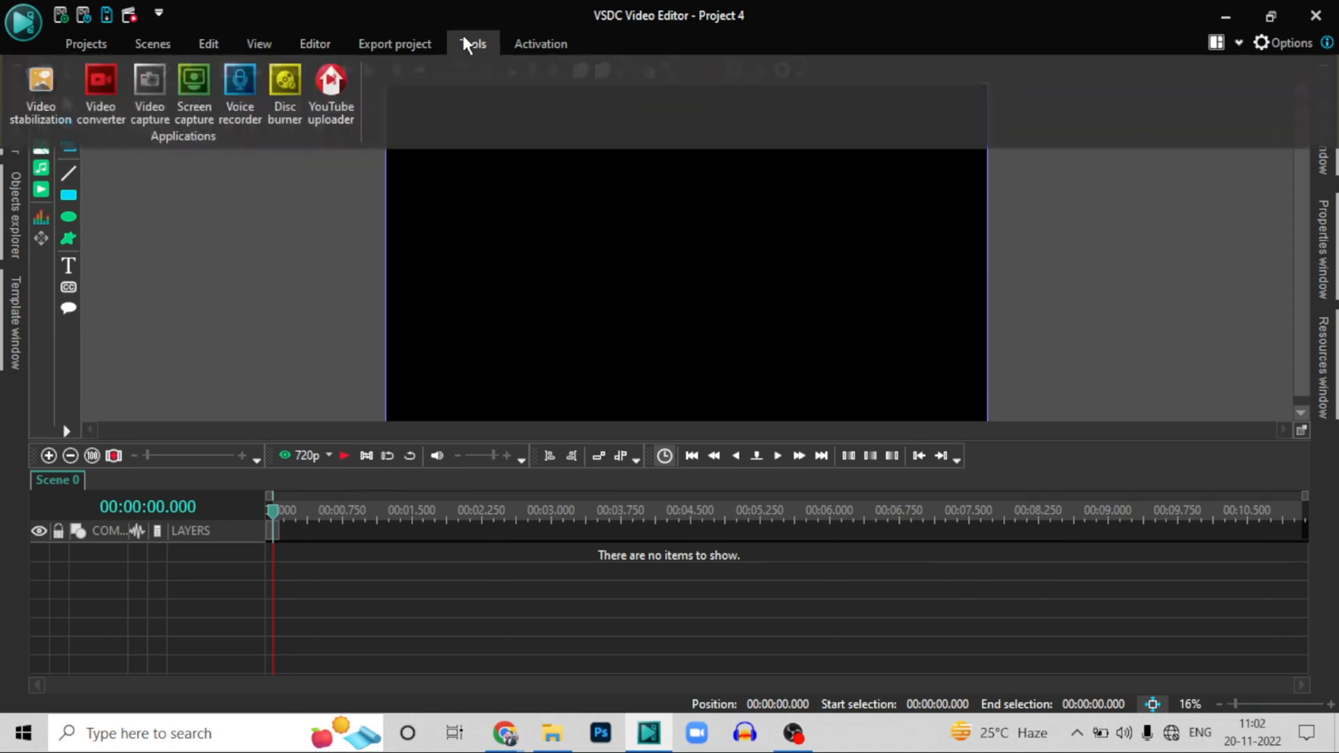
left_click(88, 44)
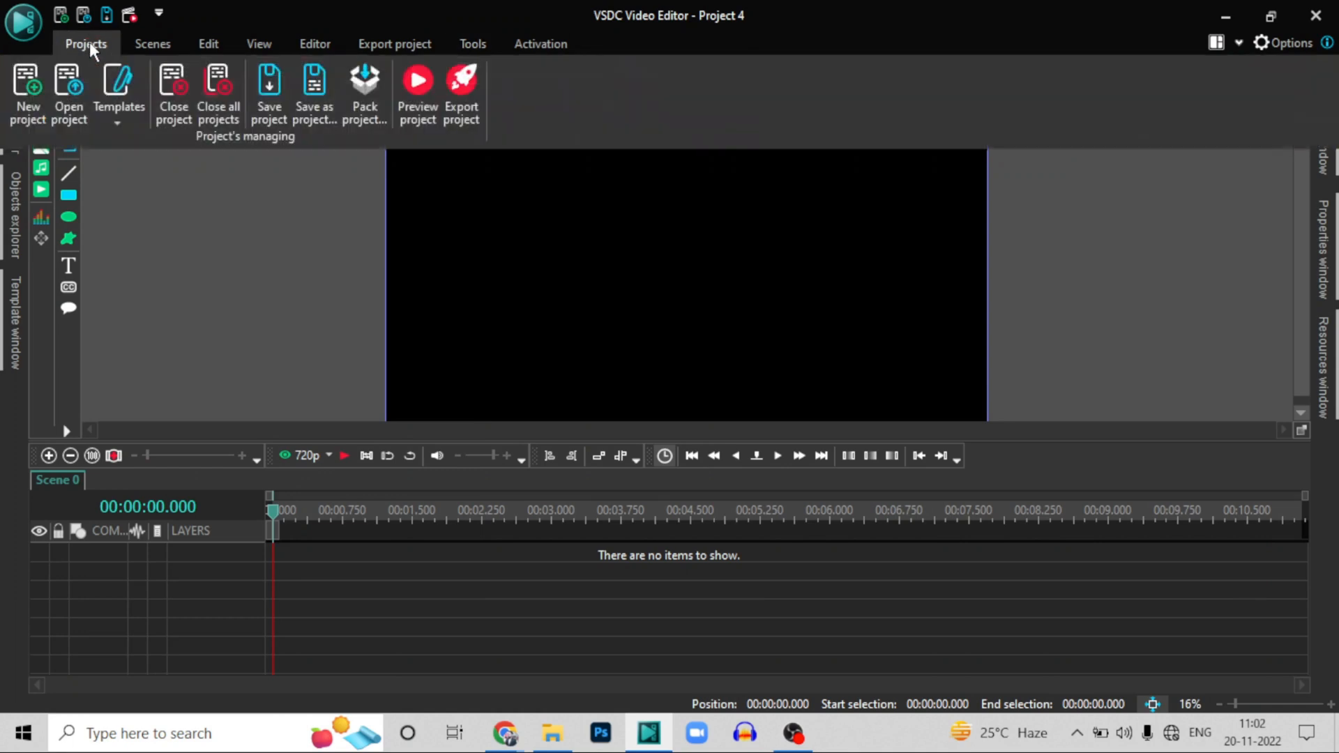
left_click(143, 42)
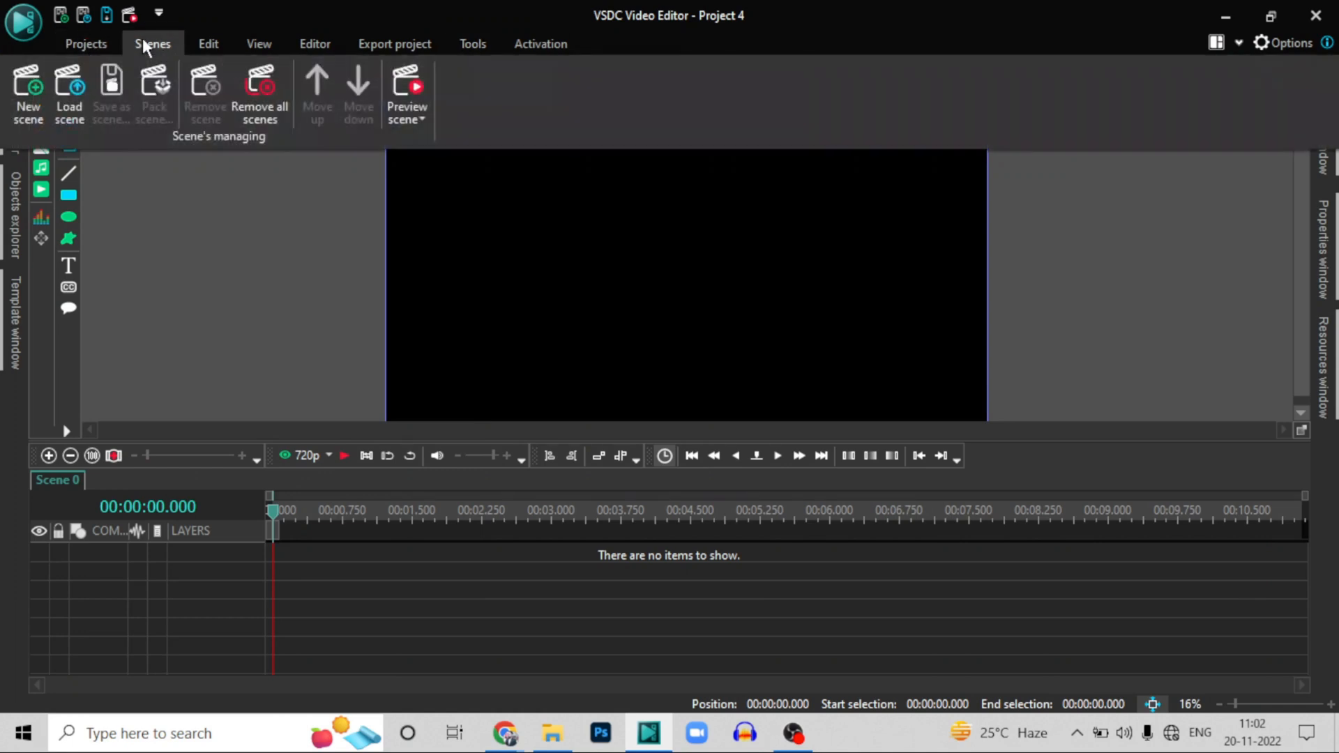
left_click(209, 46)
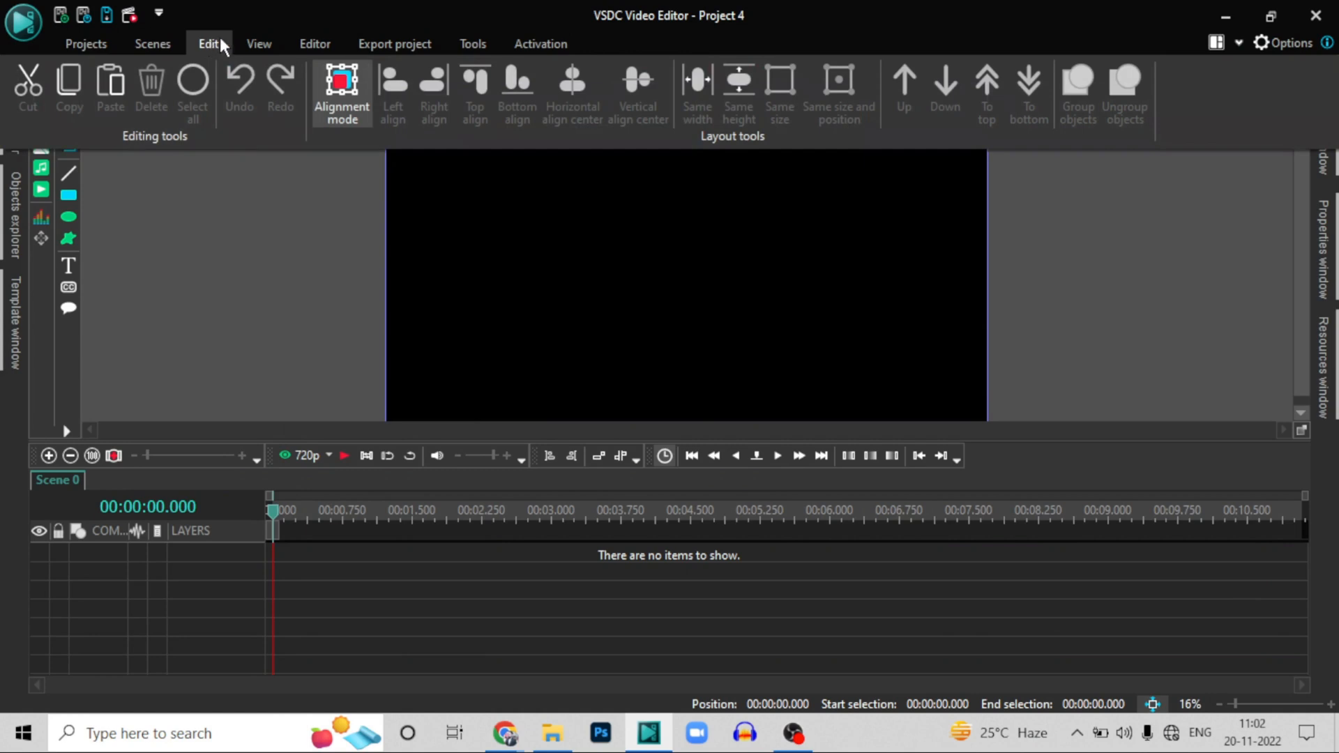
left_click(270, 44)
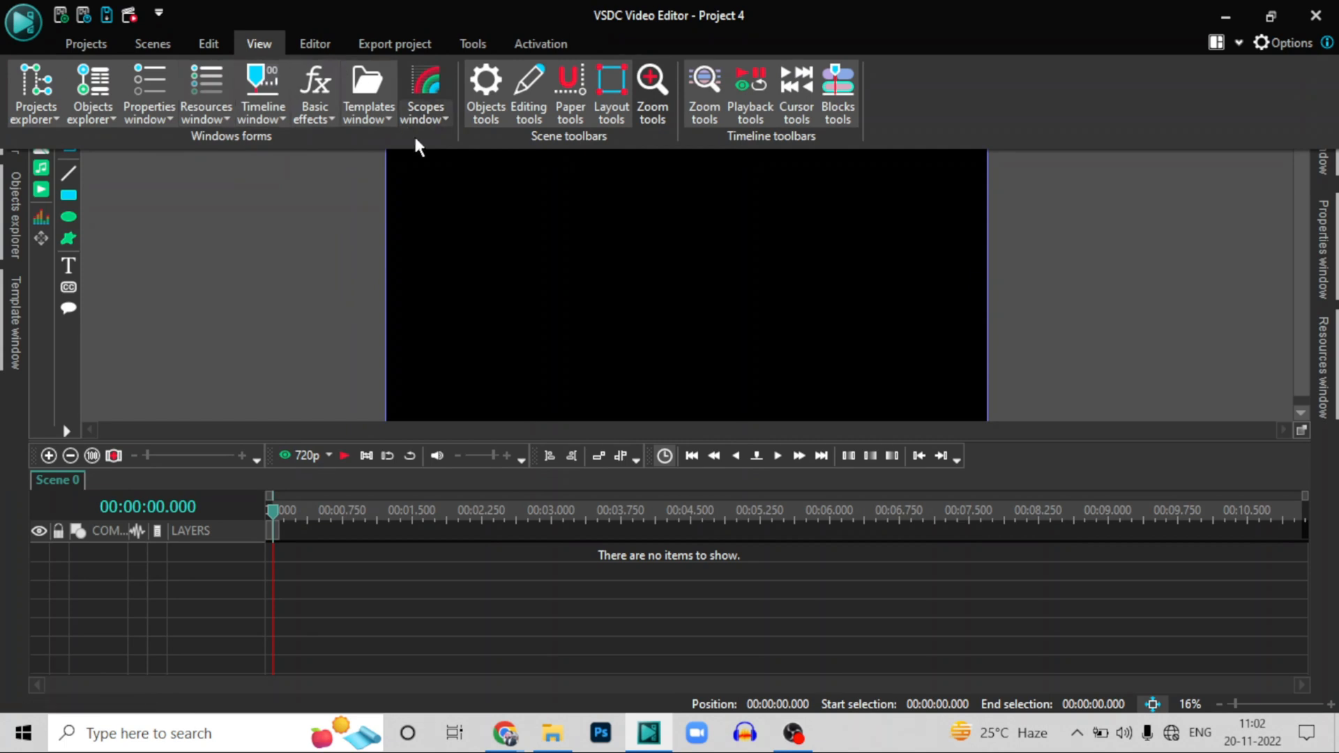
left_click(276, 201)
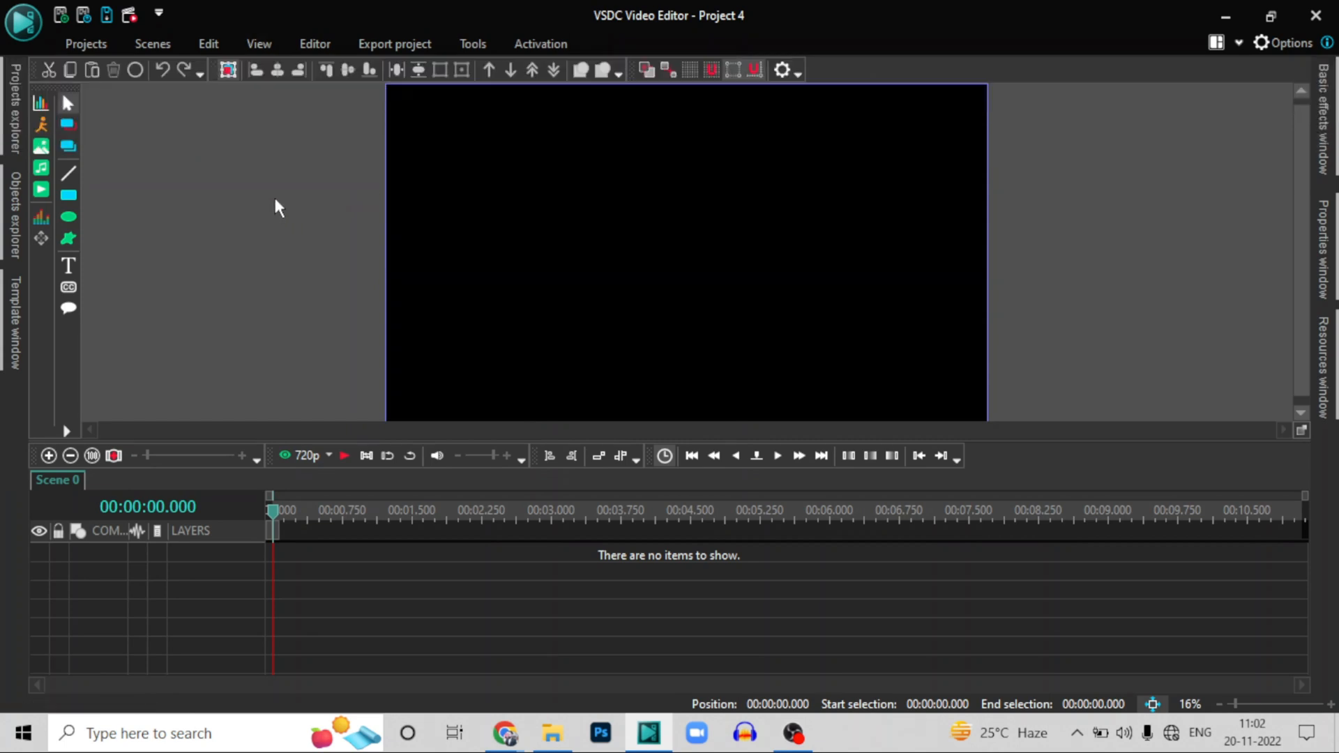
left_click(319, 46)
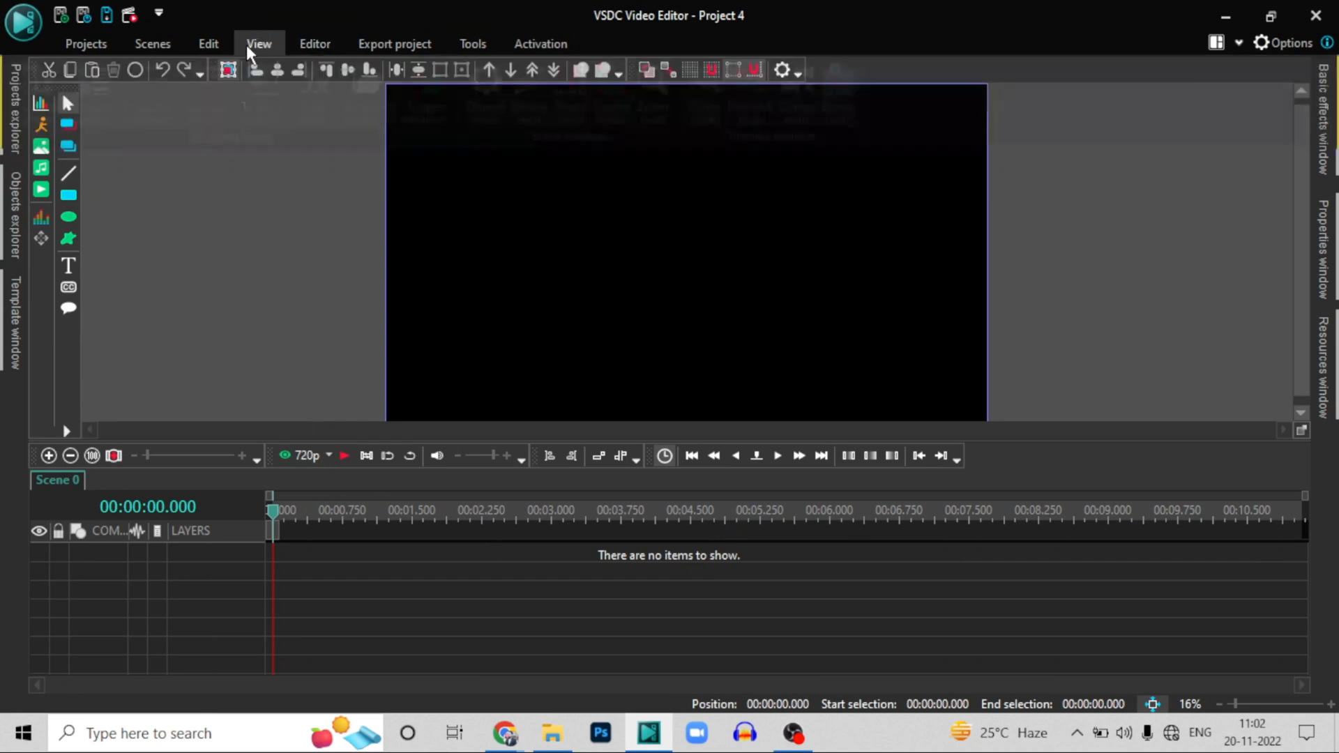
Hide the Projects explorer, Objects explorer and Properties window from the workspace
left_click(247, 46)
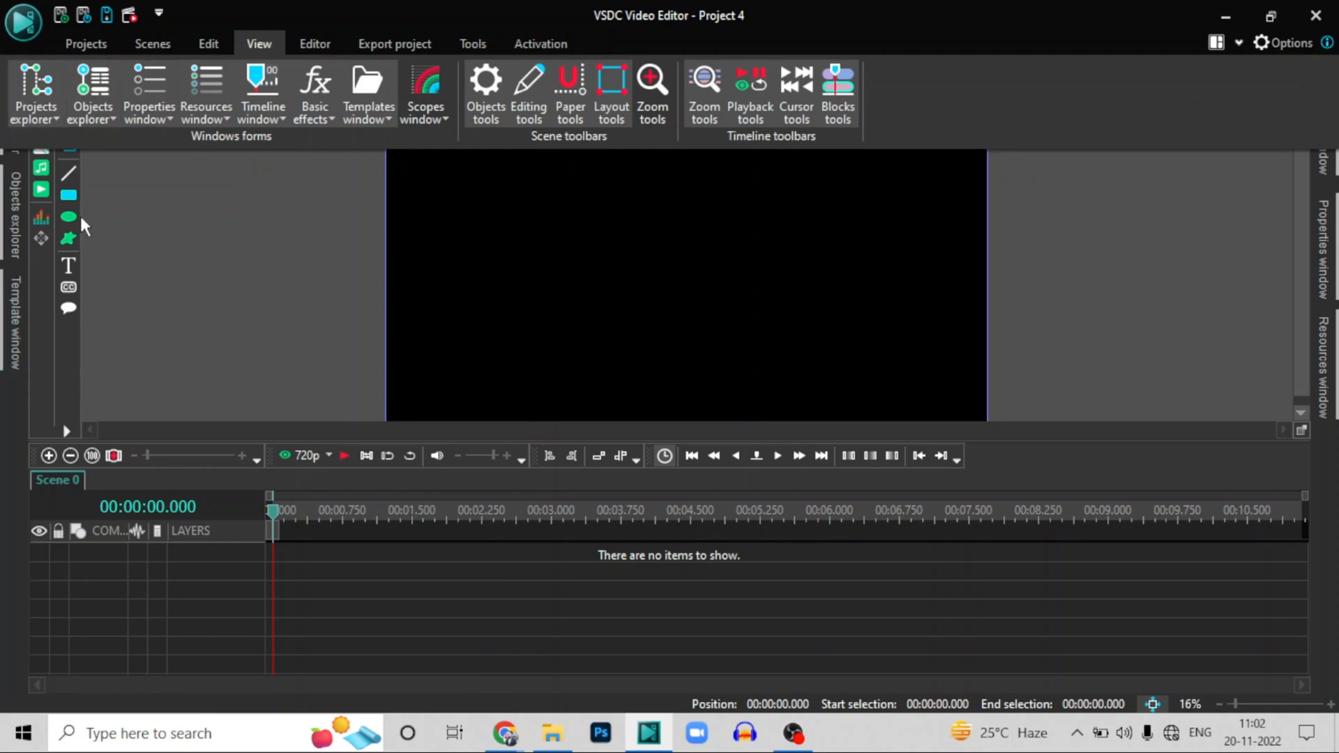
left_click(35, 88)
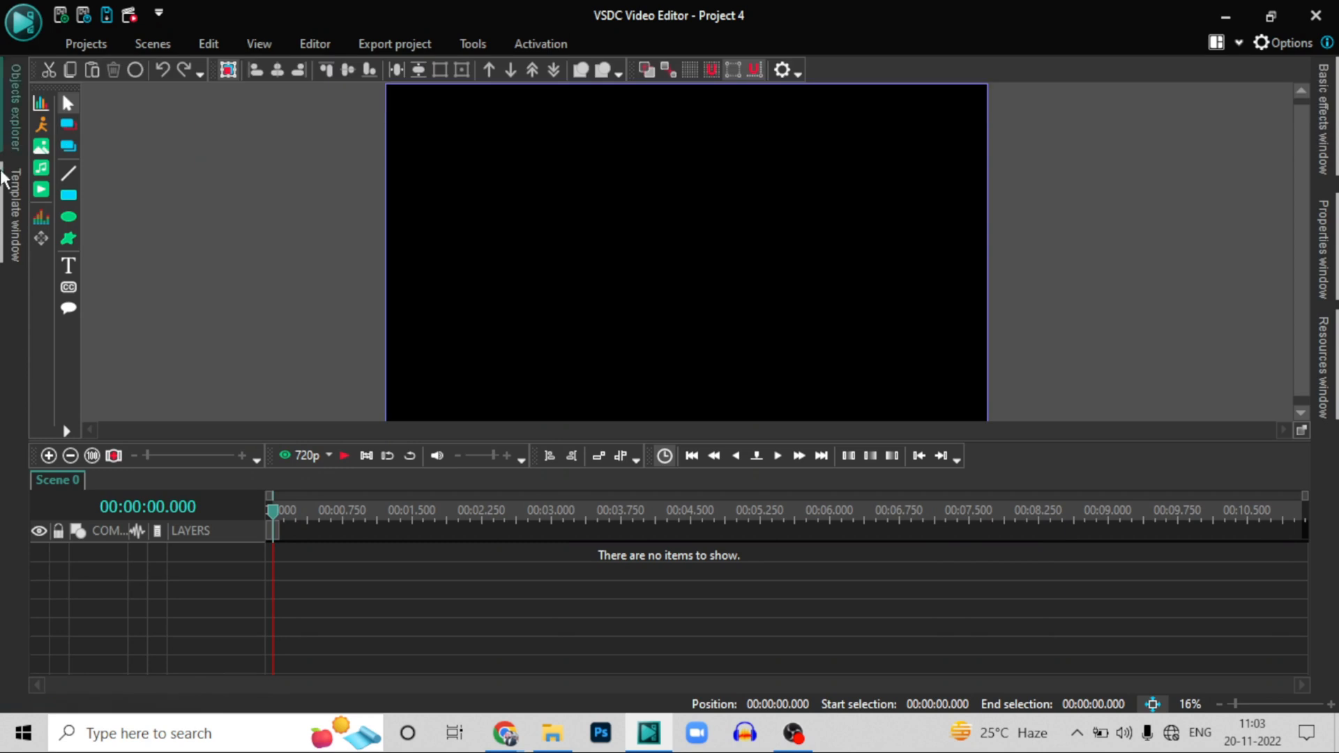
left_click(259, 43)
left_click(98, 100)
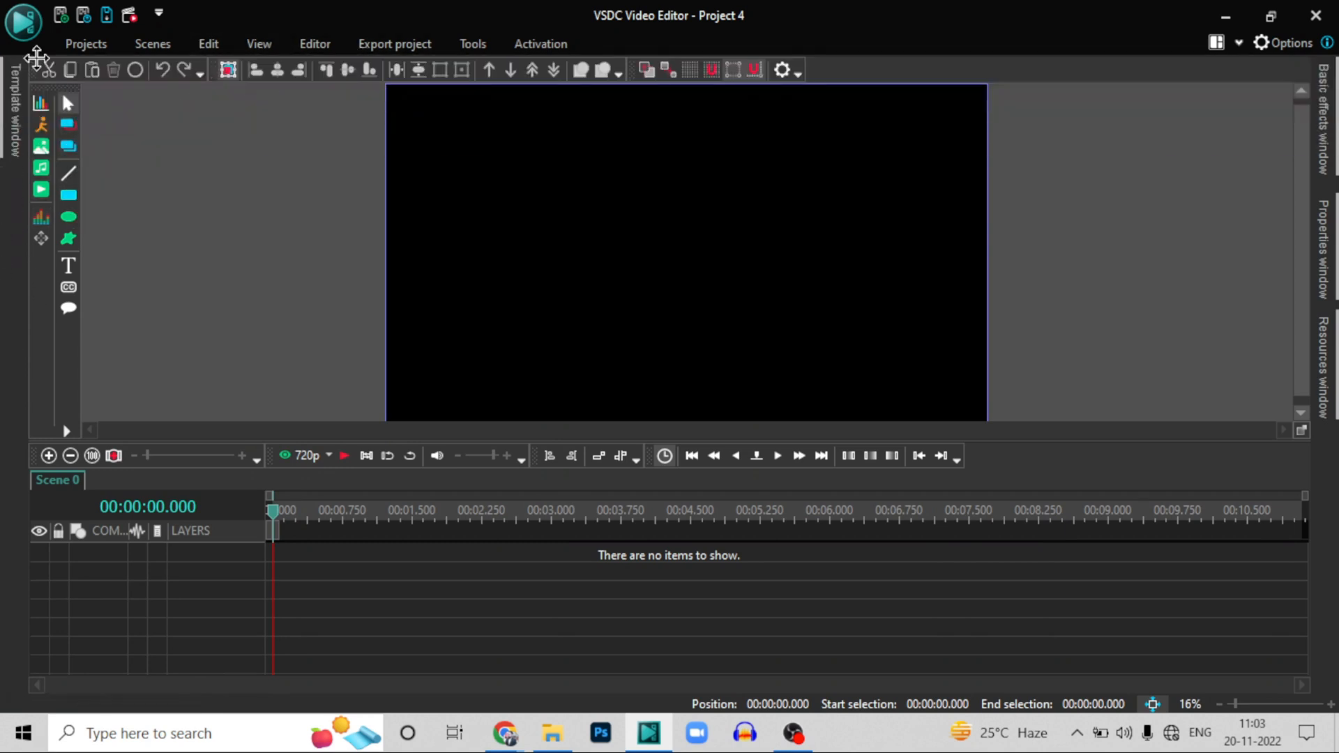
left_click(259, 43)
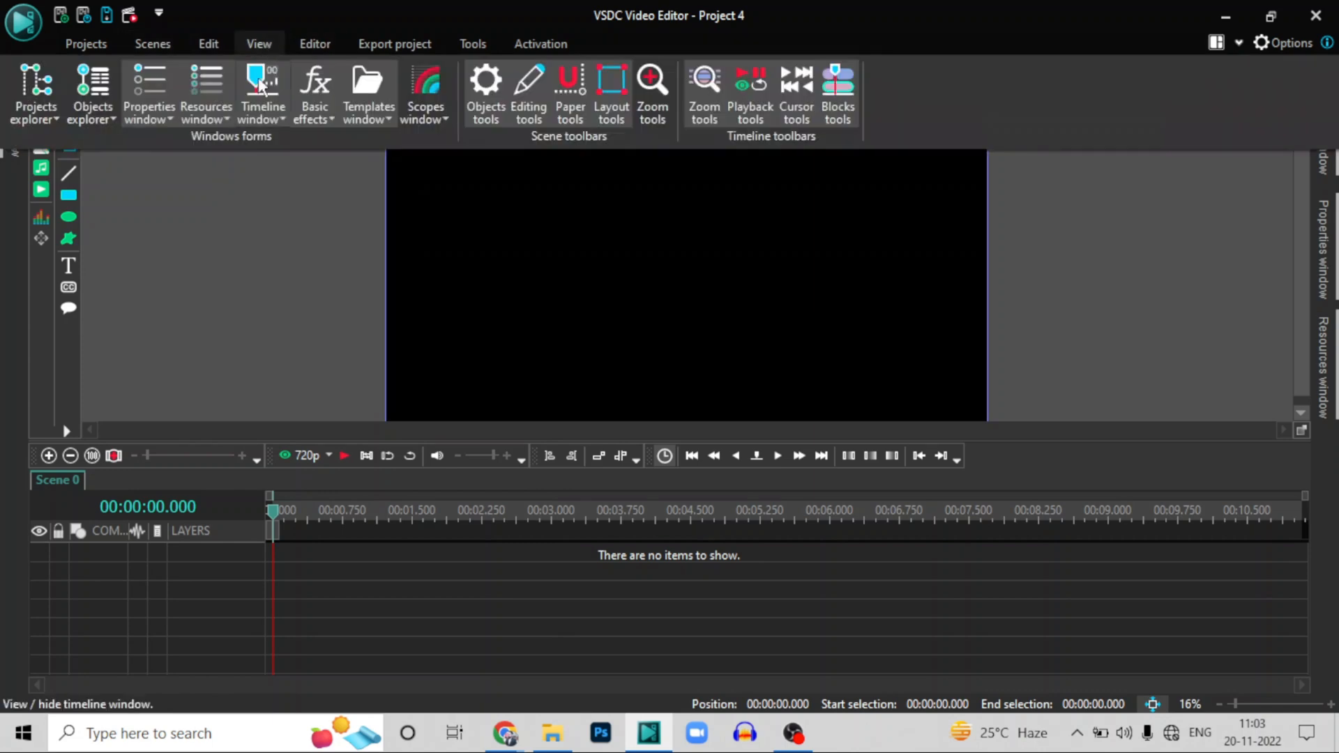
left_click(148, 115)
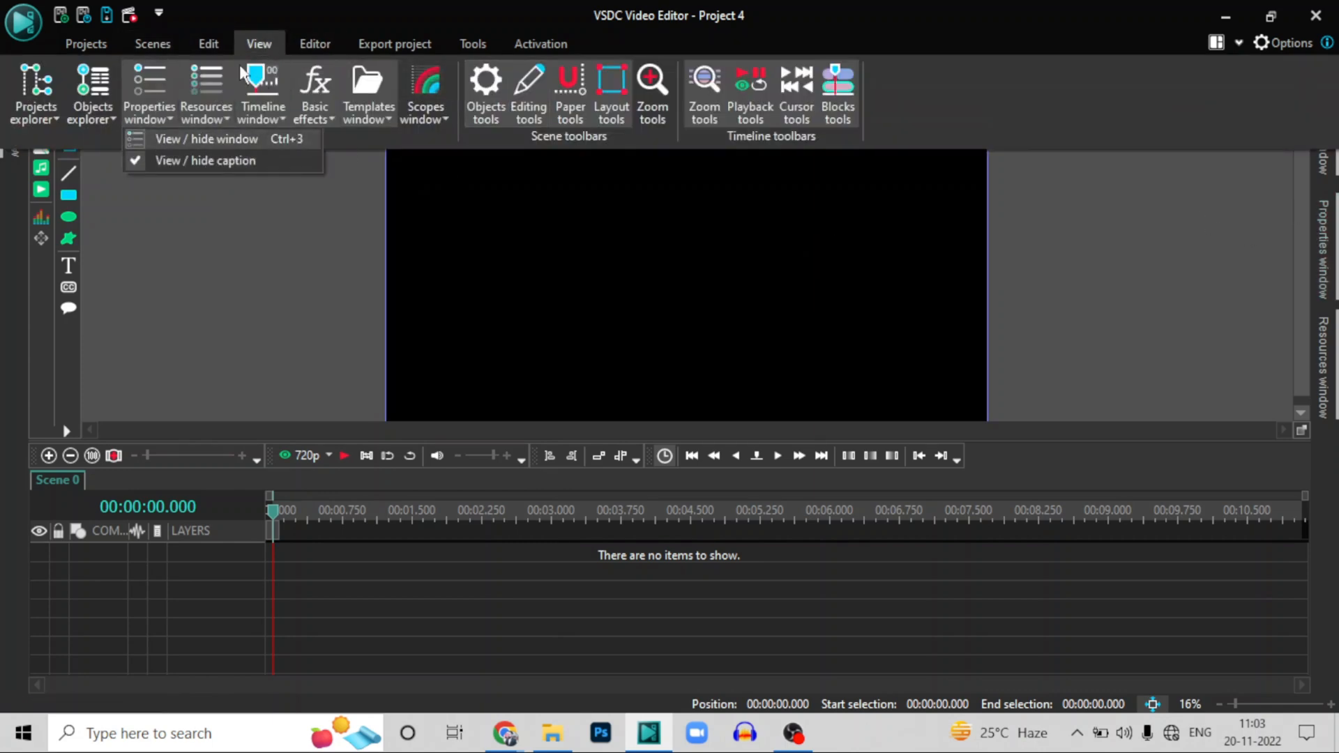
left_click(136, 81)
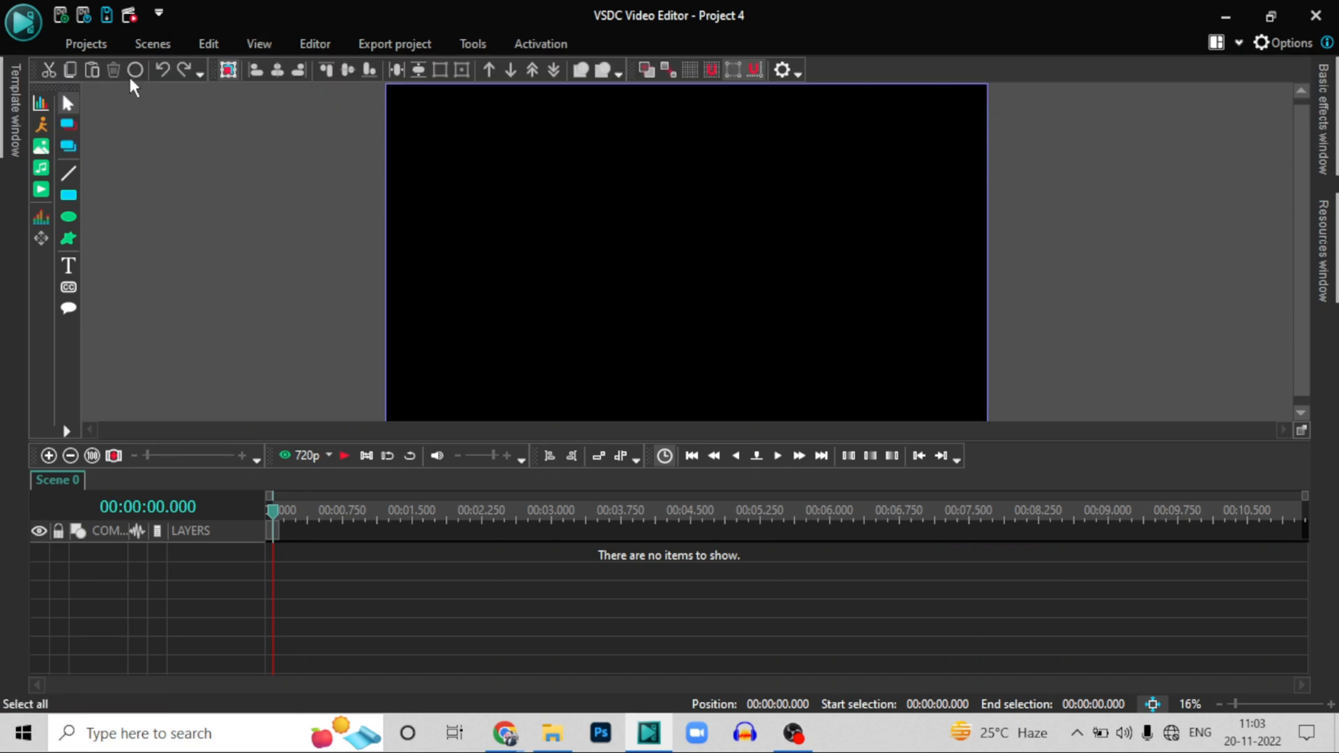
Show the Projects explorer, Objects explorer and Properties window in the workspace again
left_click(269, 45)
left_click(36, 94)
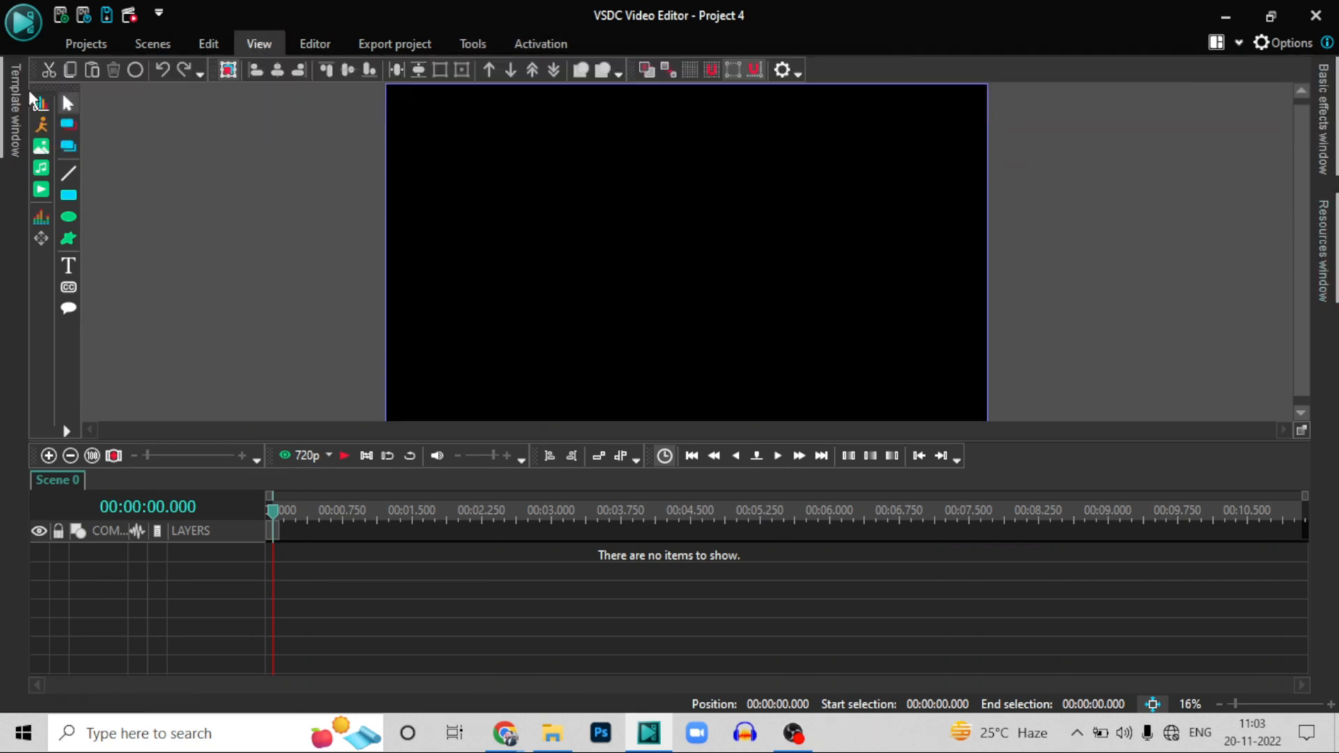
left_click(258, 43)
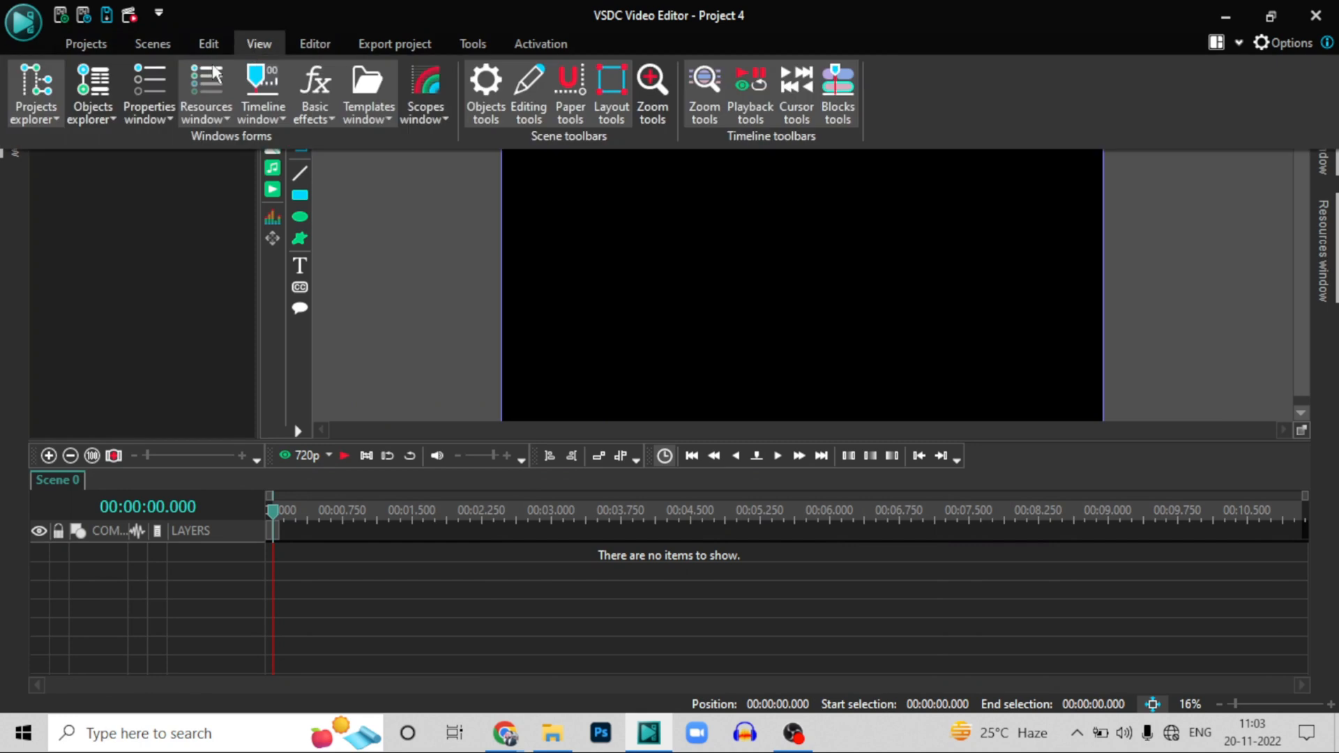
left_click(115, 83)
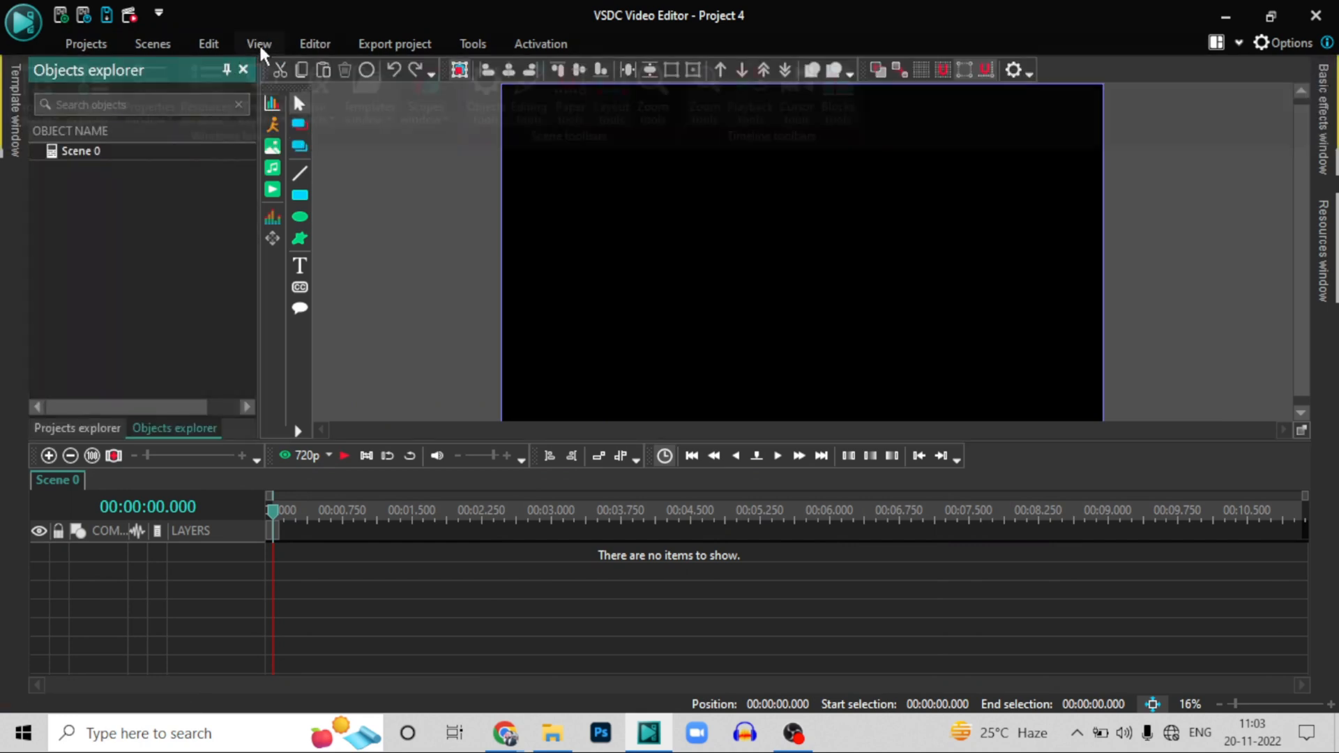
left_click(259, 43)
left_click(160, 88)
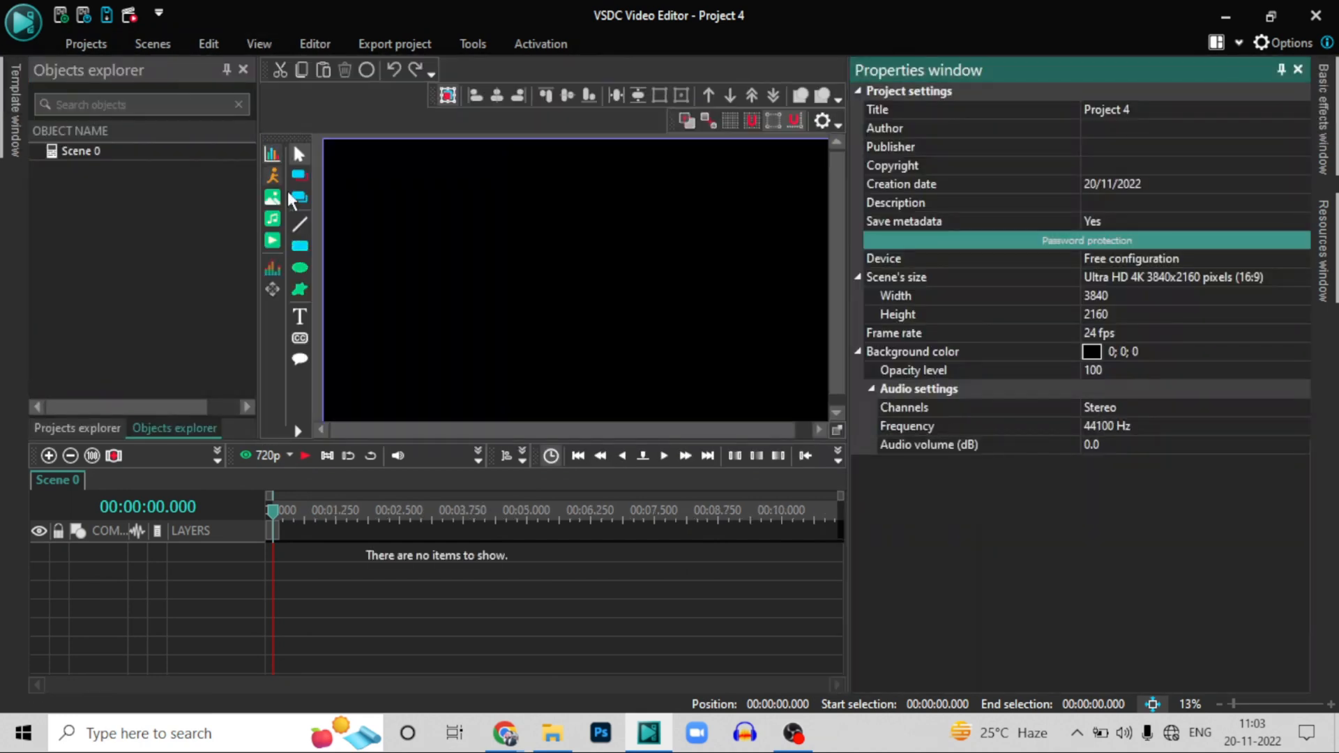
Hide the reopened Projects explorer, Objects explorer and Properties window
left_click(302, 44)
left_click(259, 43)
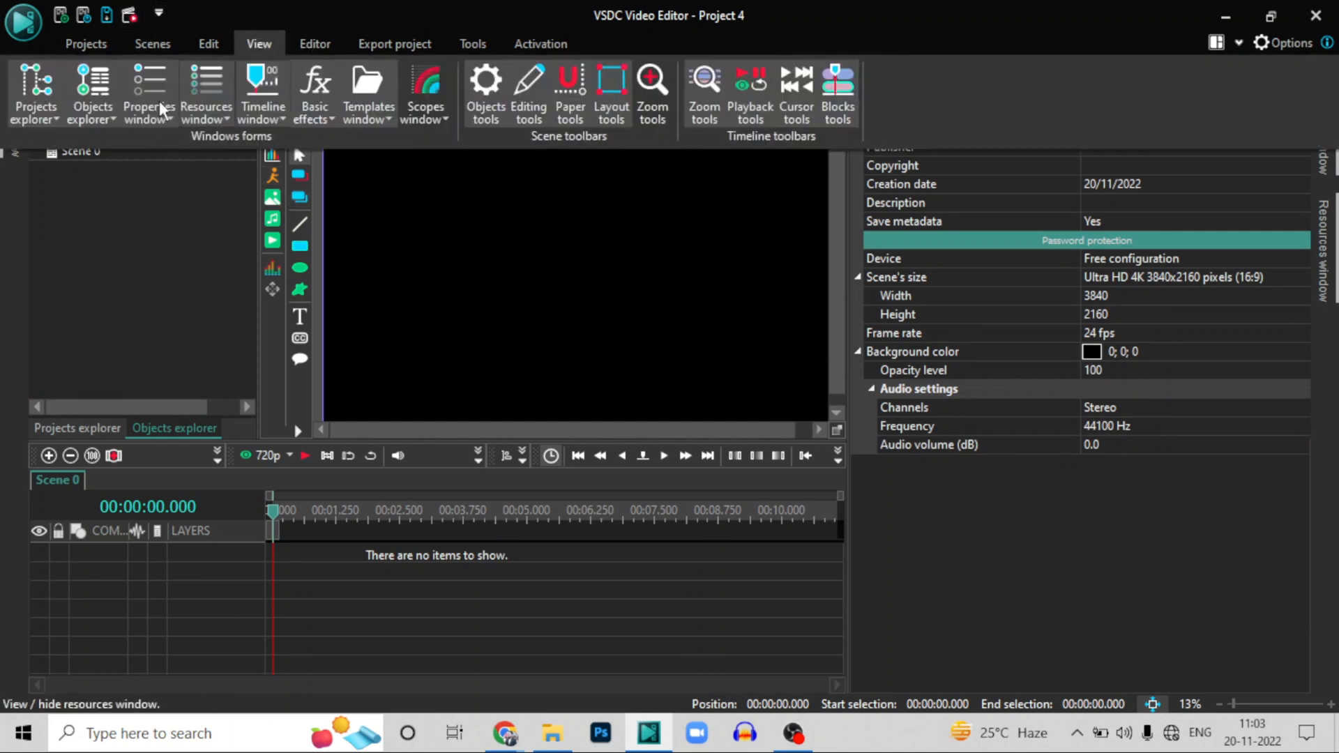
left_click(46, 83)
left_click(259, 43)
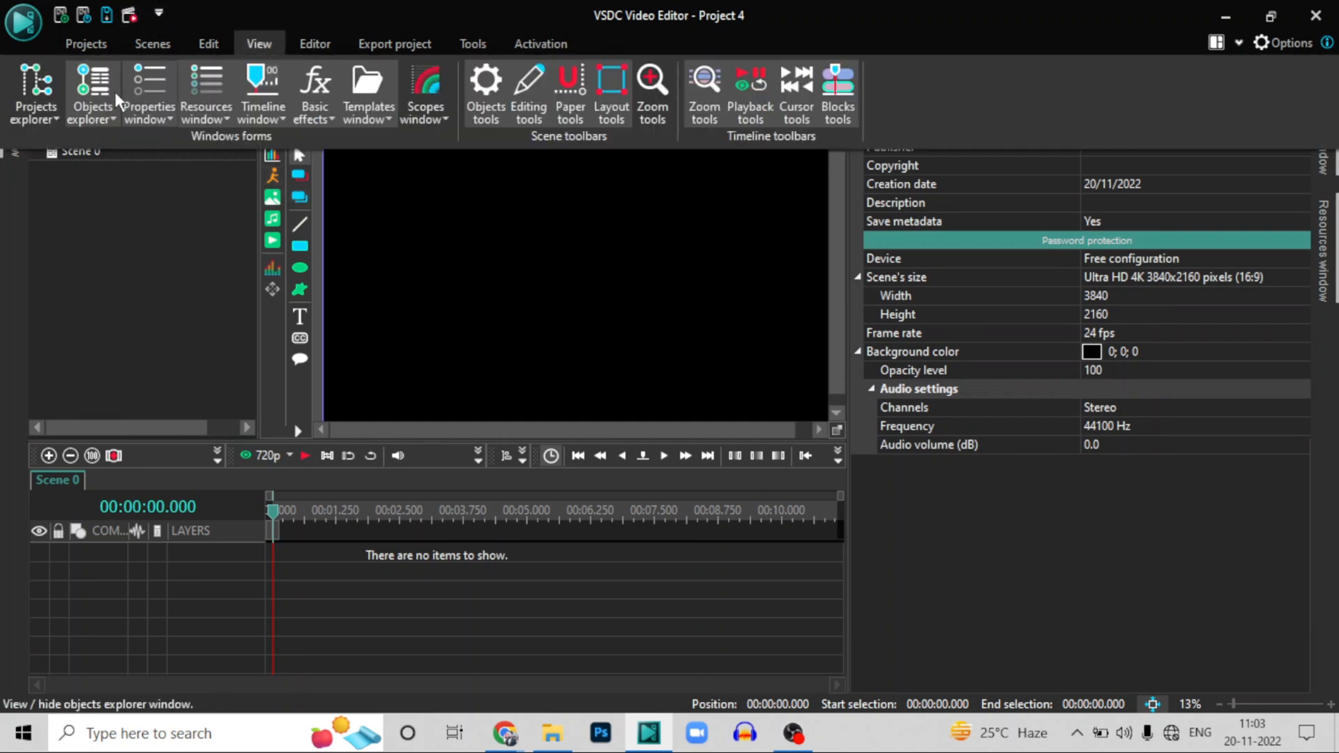
left_click(93, 83)
left_click(273, 35)
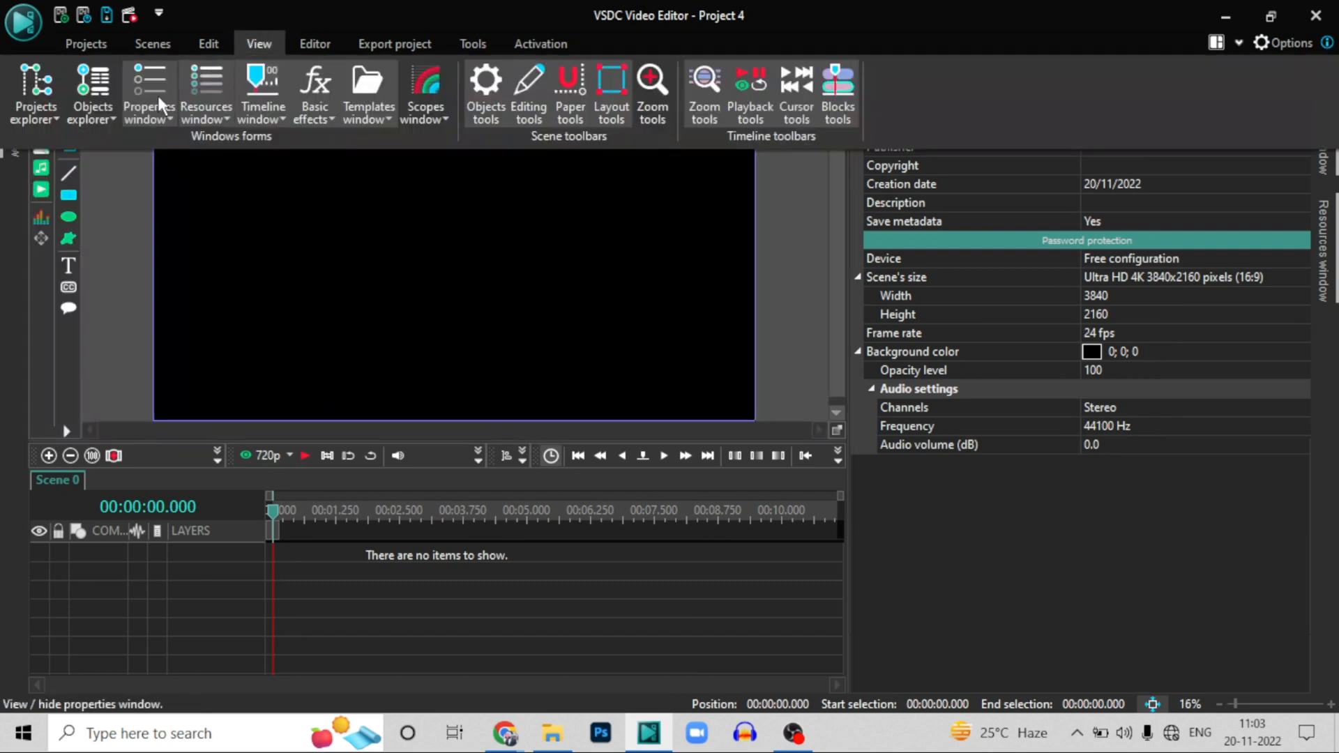
left_click(157, 95)
Hide the Resources window and the Timeline window
left_click(257, 40)
left_click(203, 82)
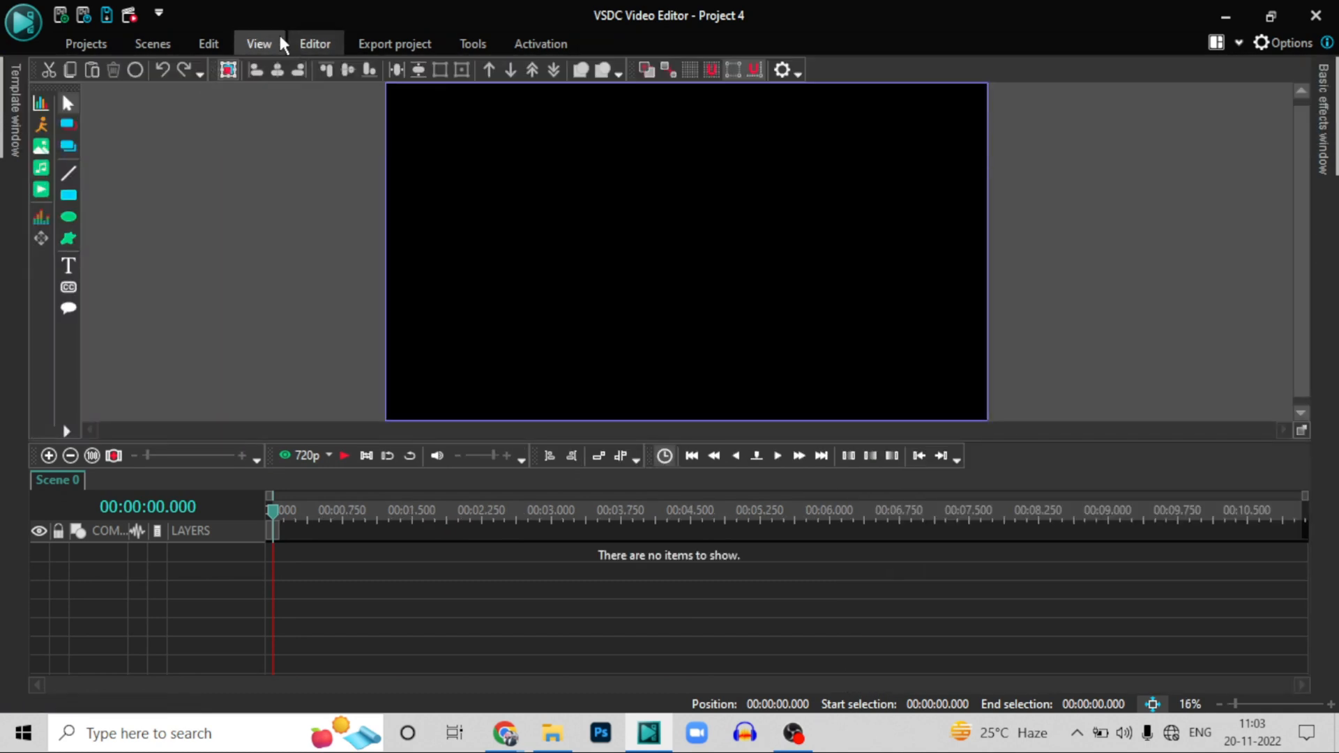
left_click(254, 43)
left_click(273, 92)
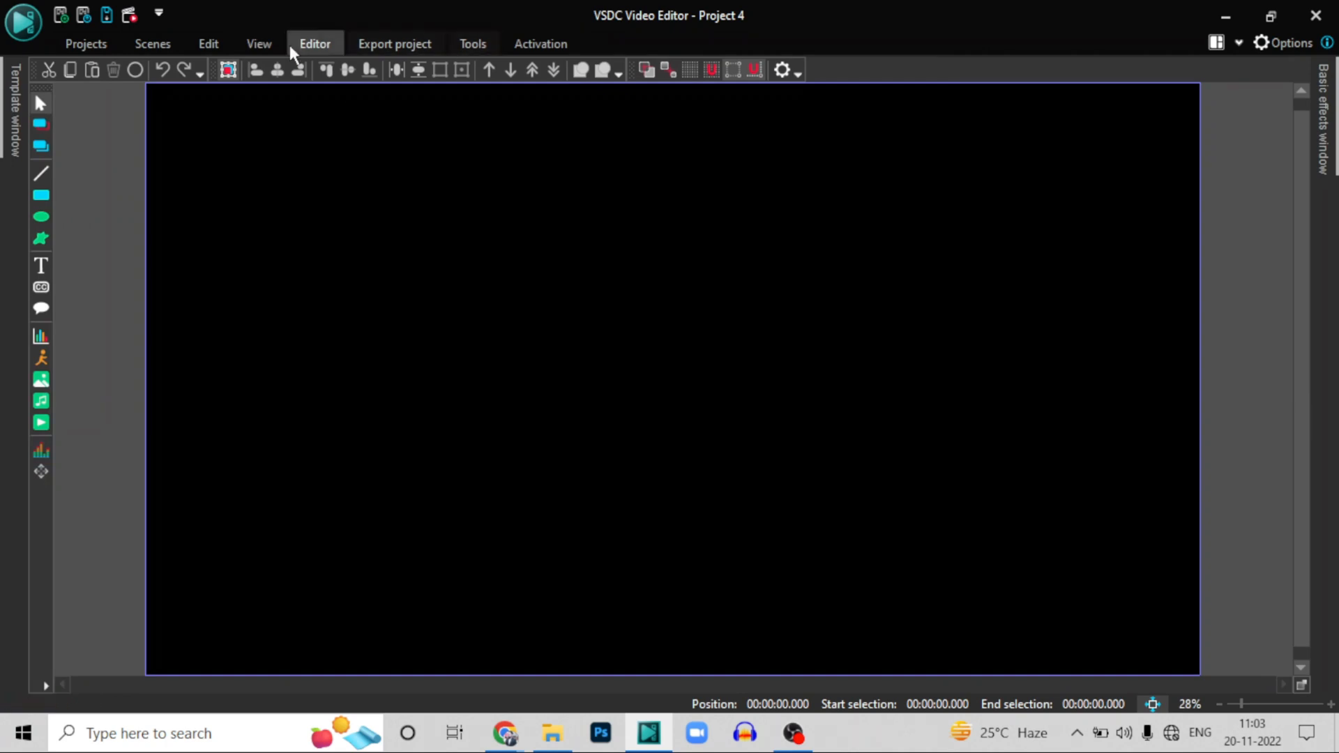
Hide the Basic effects and Templates windows, and keep the ribbon permanently expanded
left_click(260, 44)
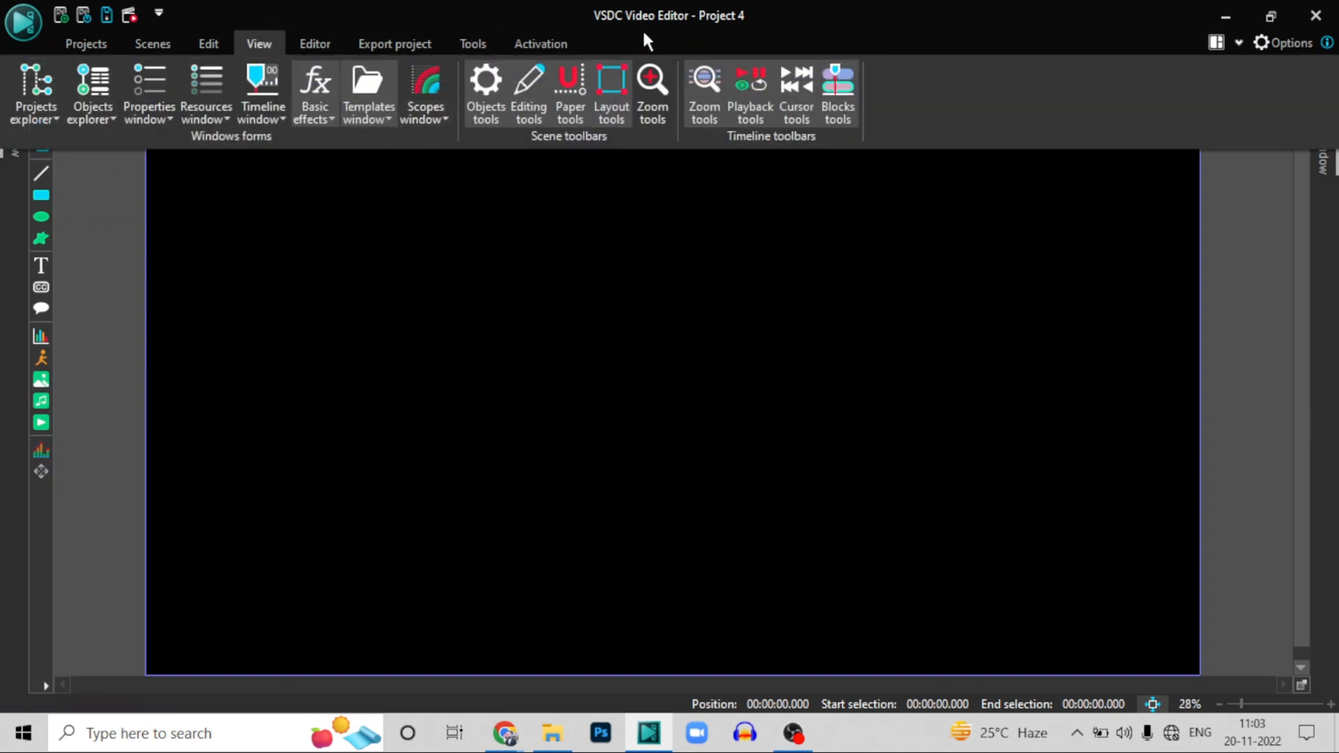
left_click(315, 98)
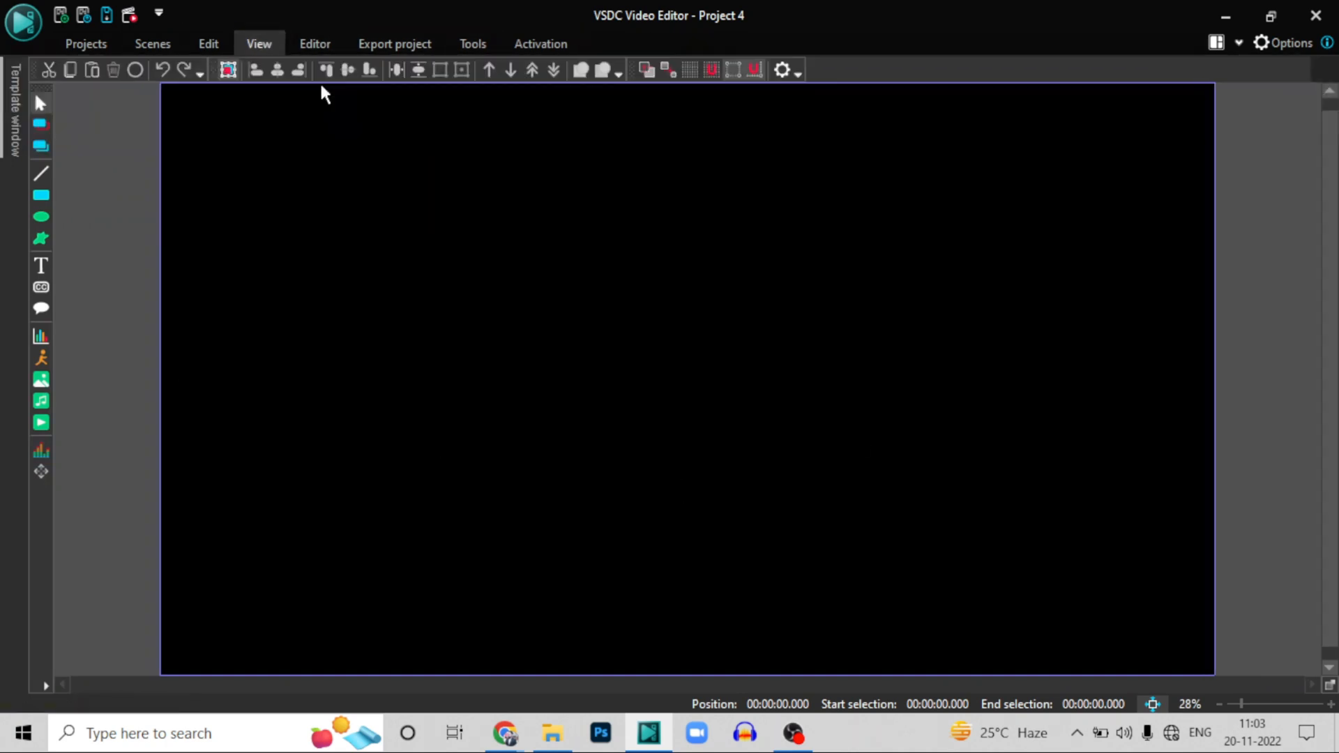
left_click(260, 45)
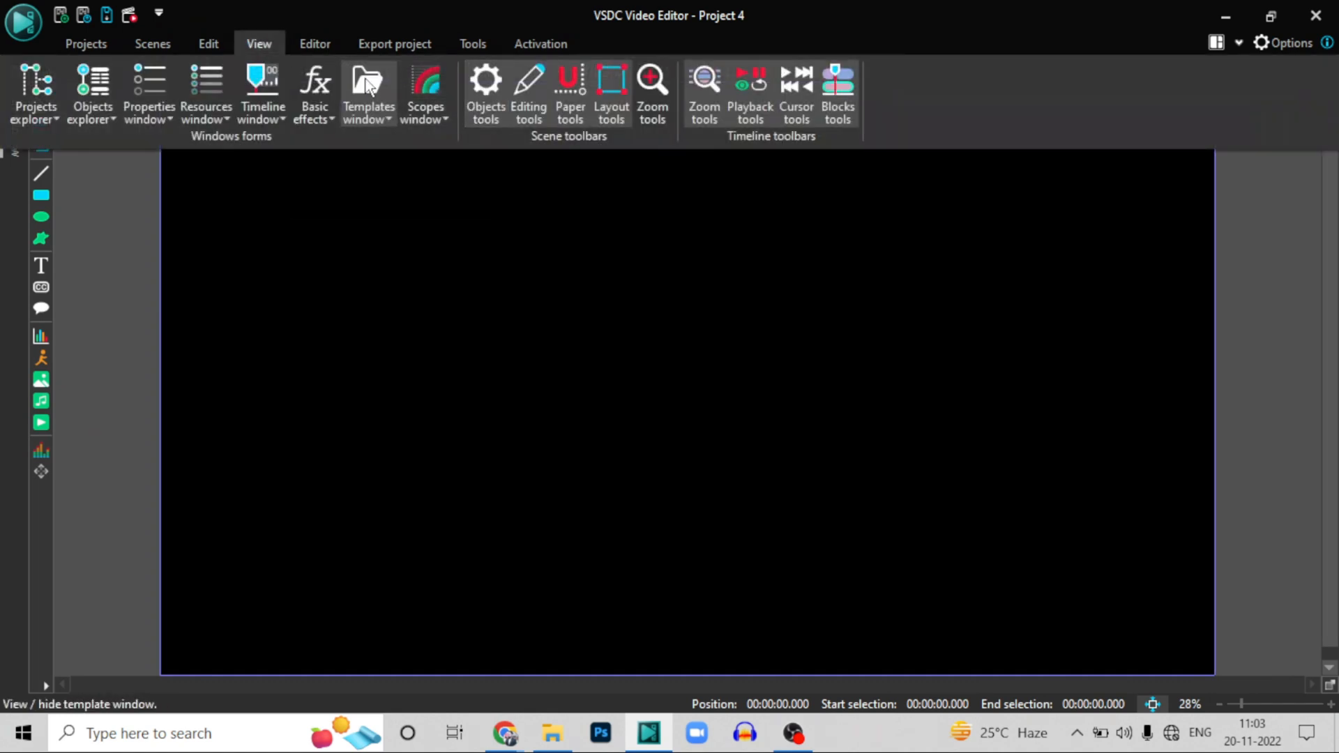
left_click(368, 87)
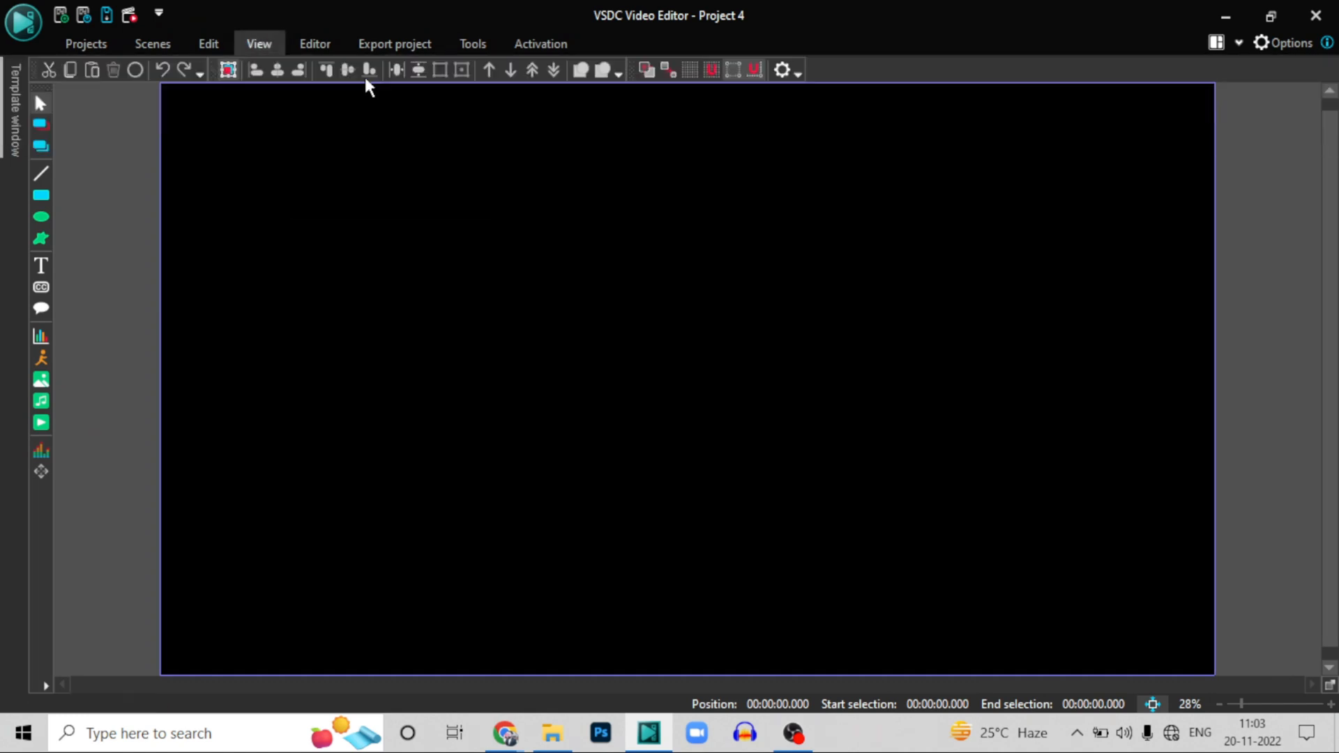
left_click(1238, 43)
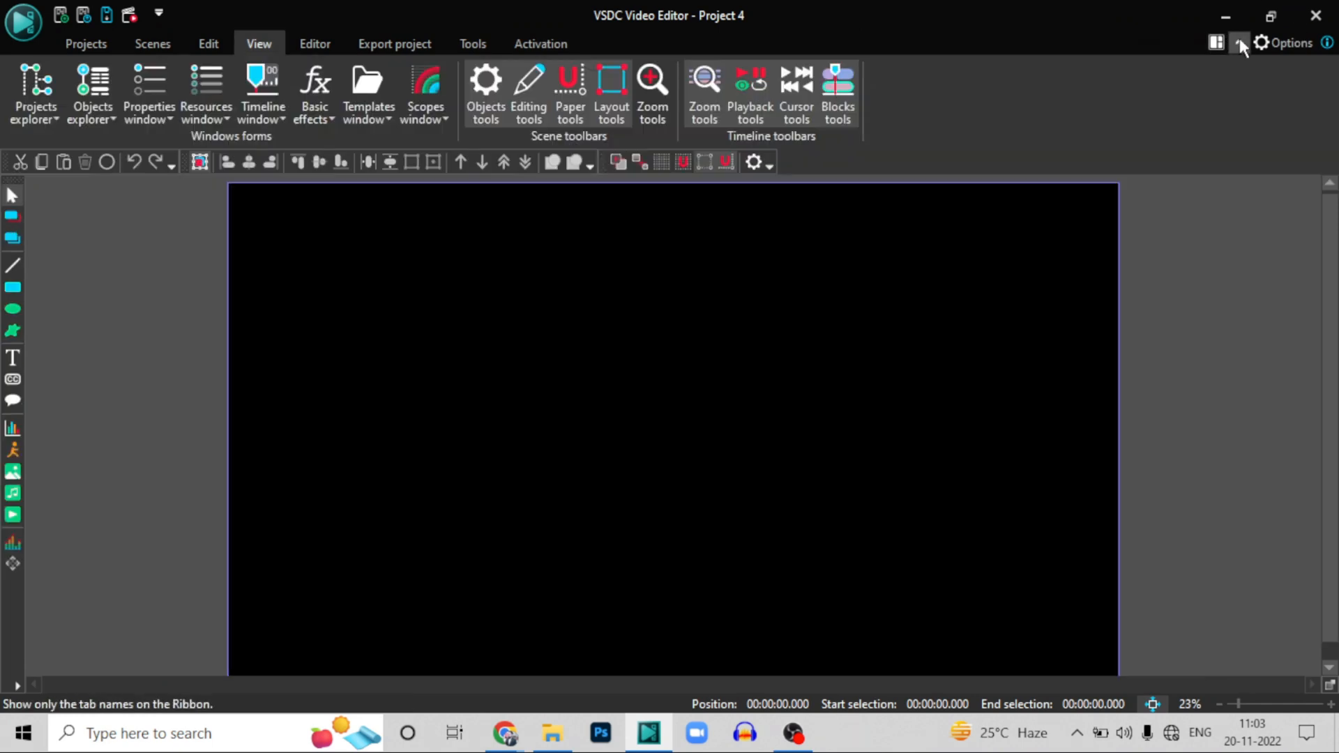
Apply the Classic layout preset to the workspace
left_click(1216, 41)
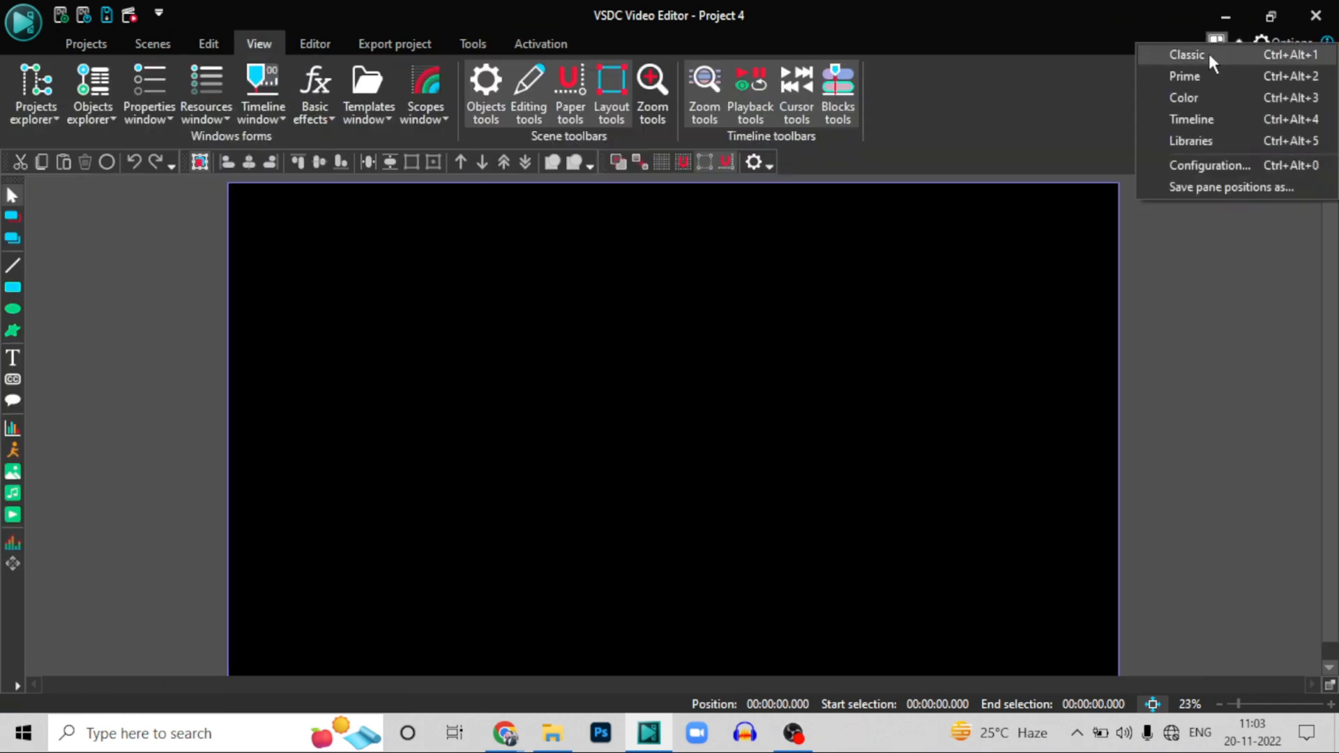
left_click(1211, 58)
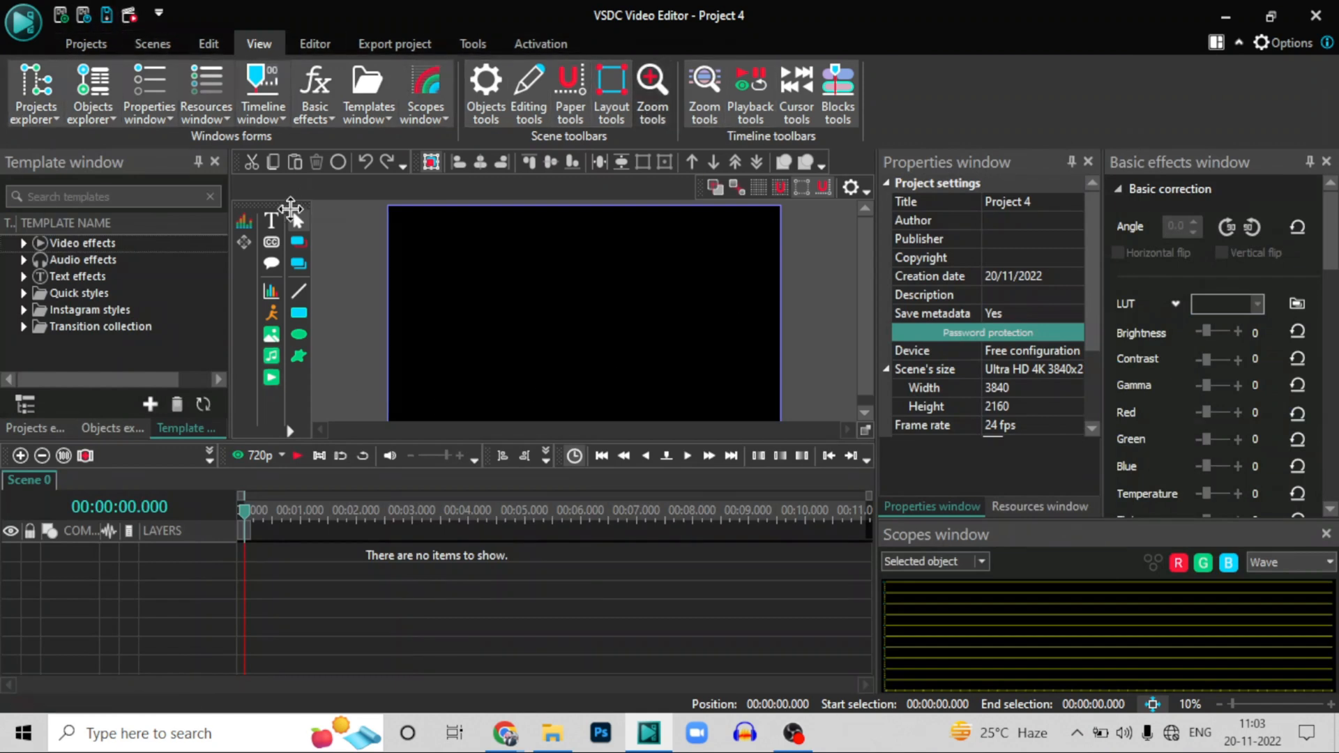
key("ctrl")
key("ctrl")
key("ctrl")
Auto-hide the Template, Basic effects and Properties window groups, and close the Scopes window
left_click(199, 166)
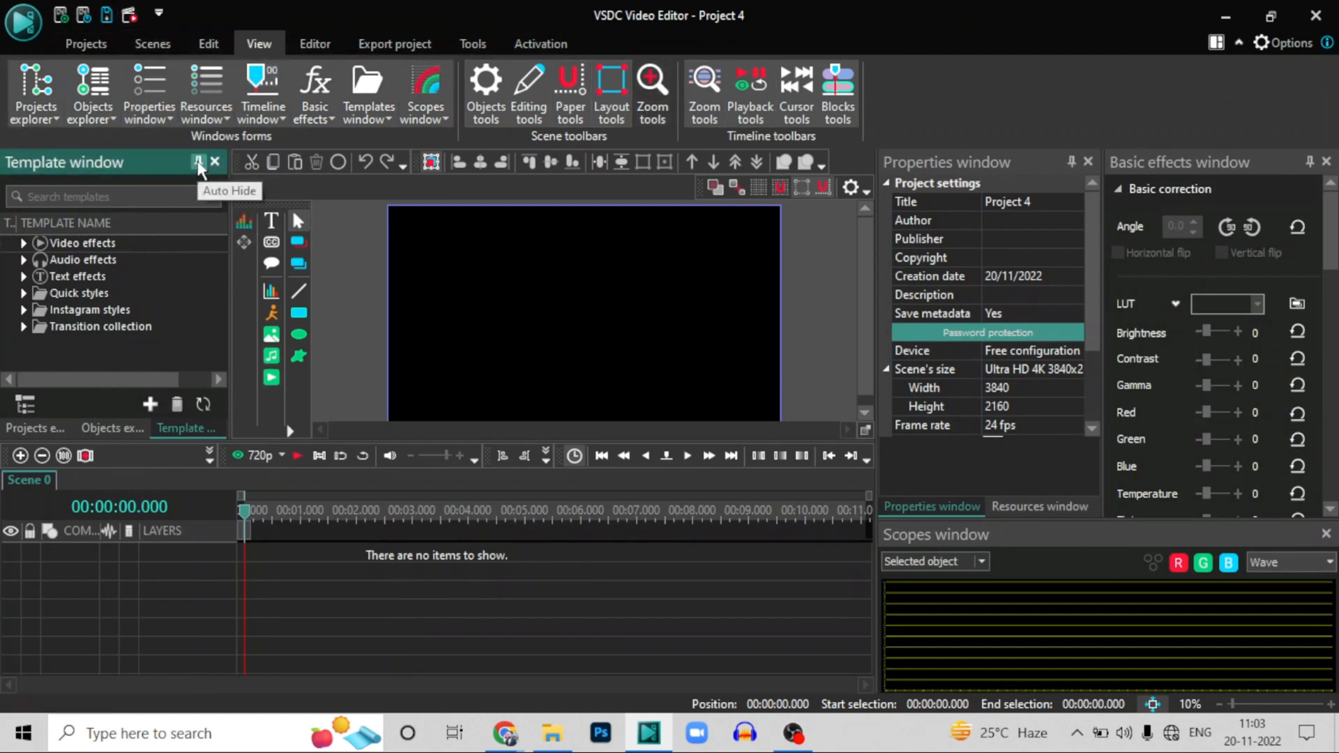
left_click(199, 166)
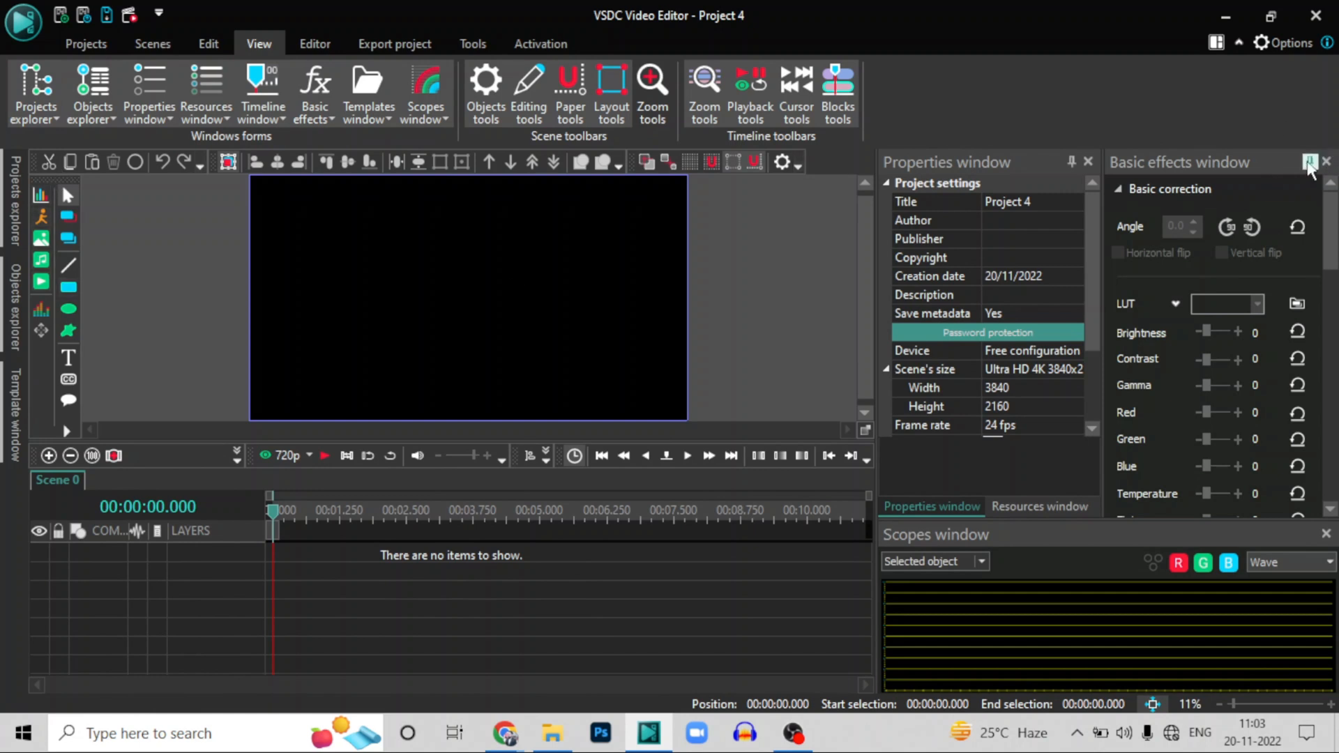
left_click(1309, 166)
left_click(1281, 166)
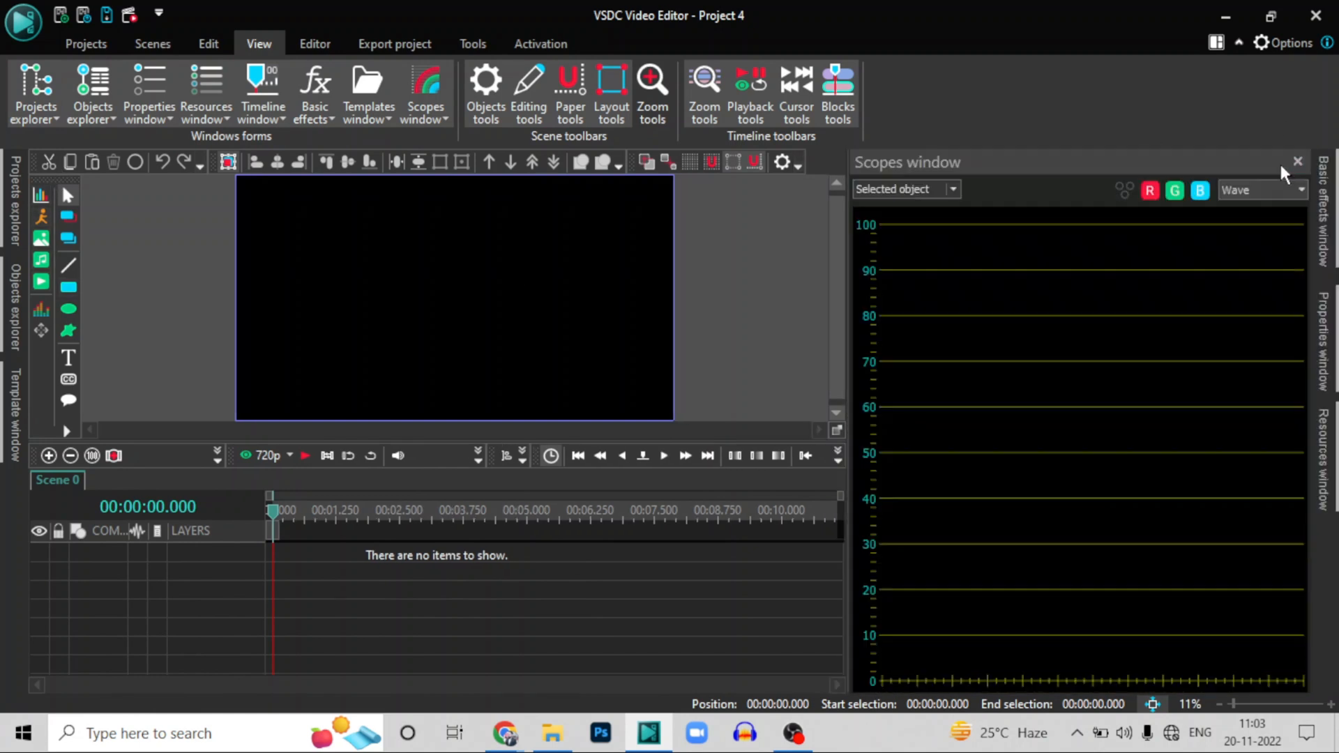
left_click(1298, 163)
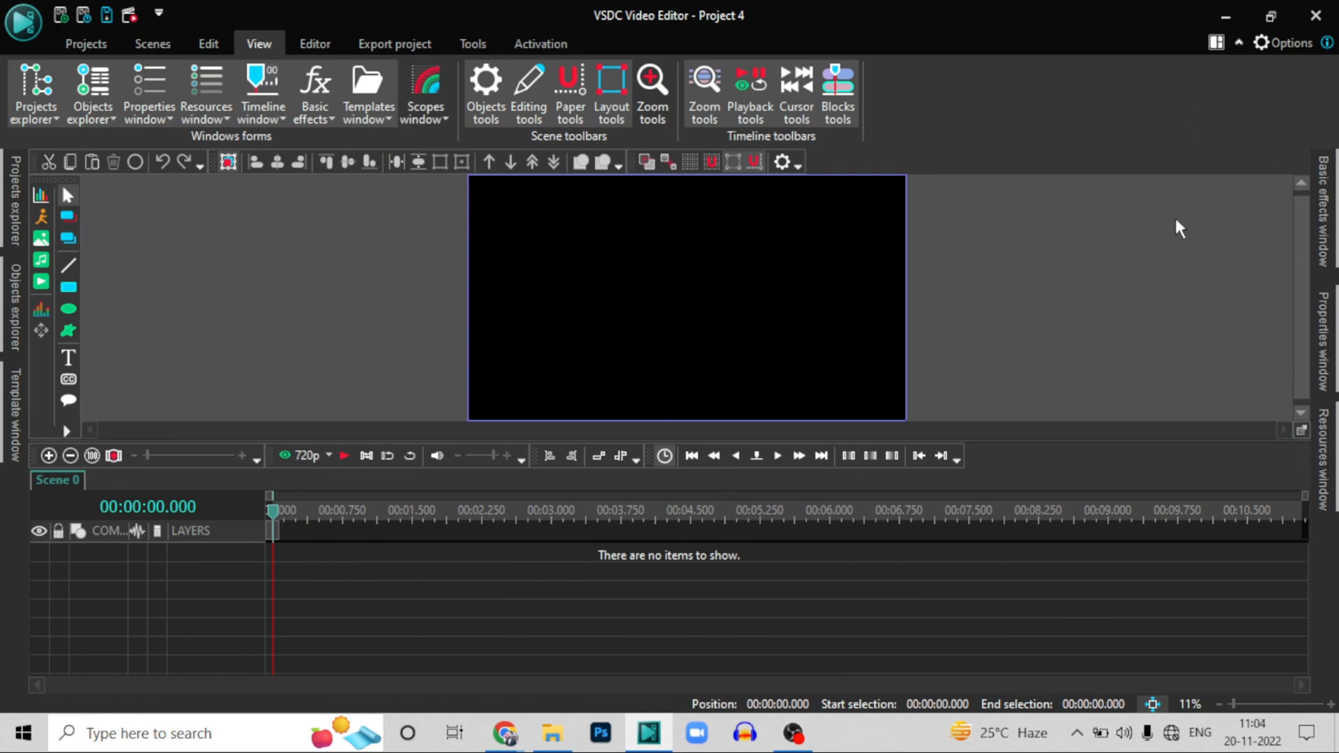
Collapse the ribbon to its tab names only and view the available workspace layouts
left_click(1241, 43)
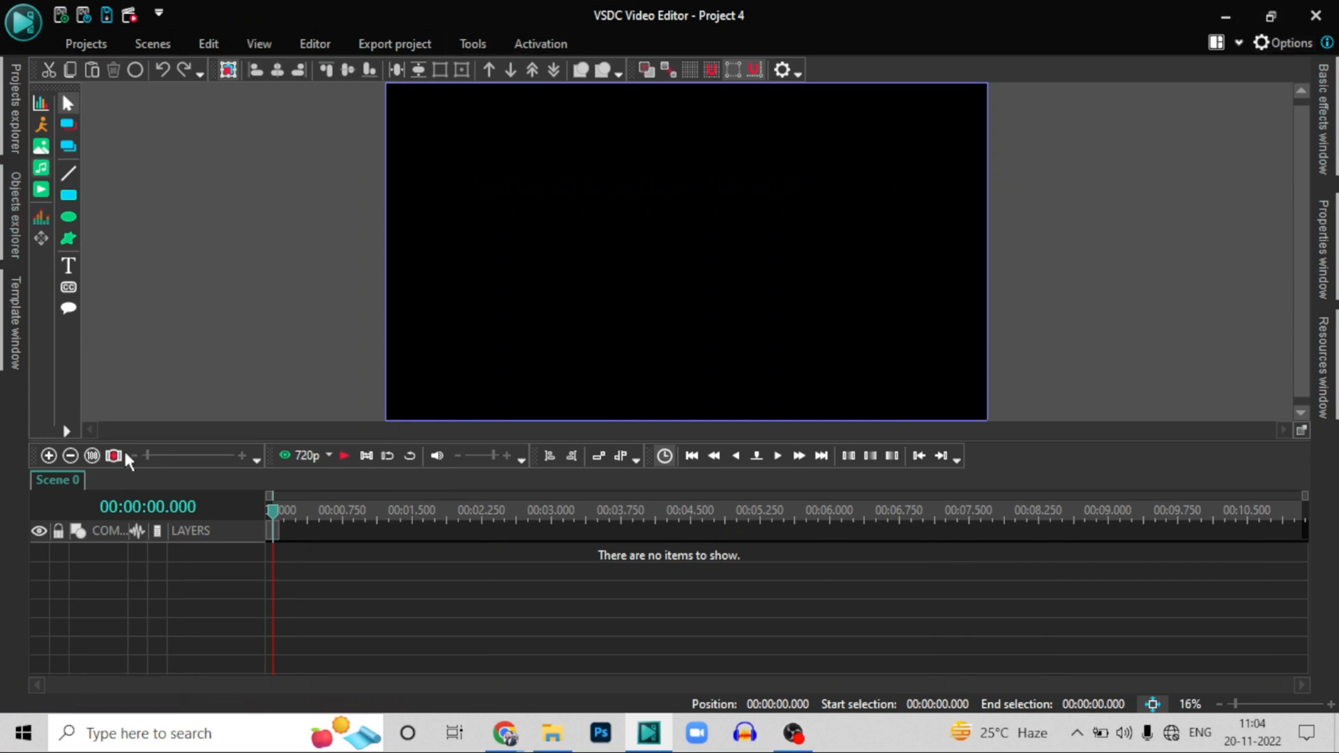
left_click(1218, 43)
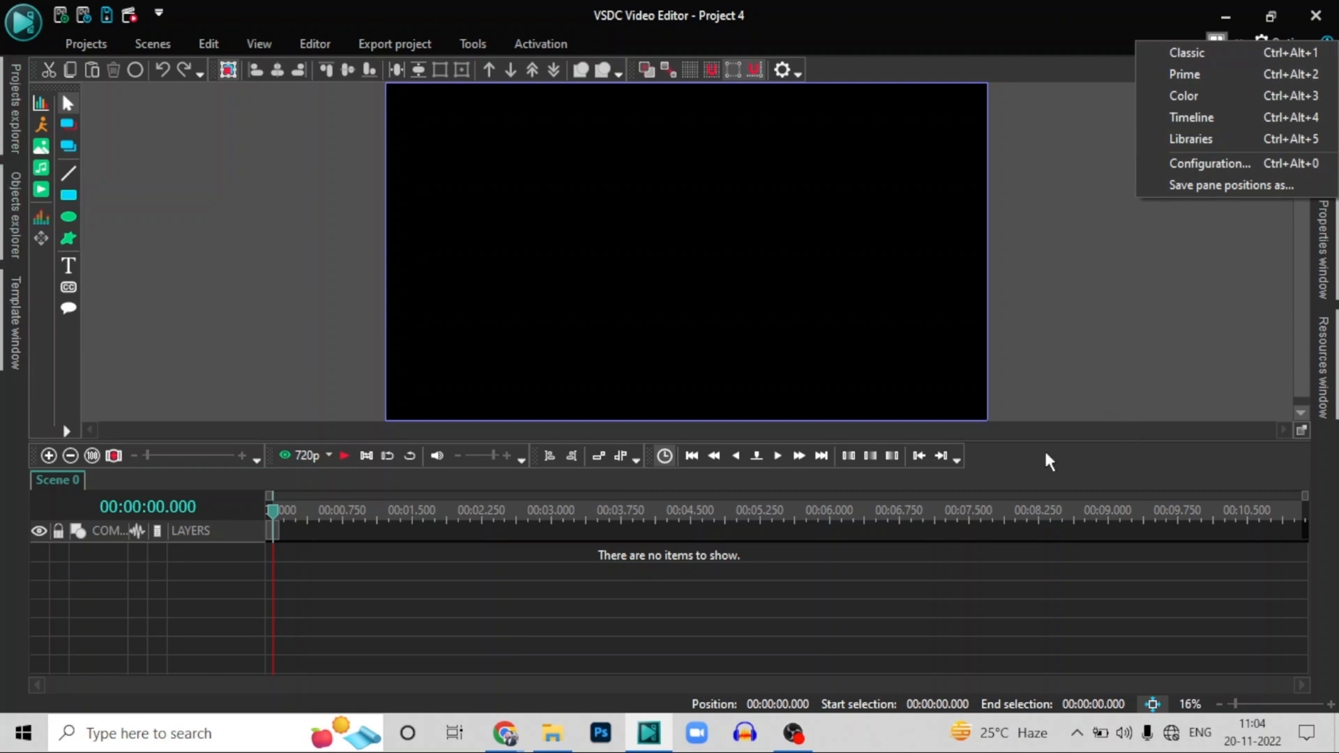
left_click(267, 188)
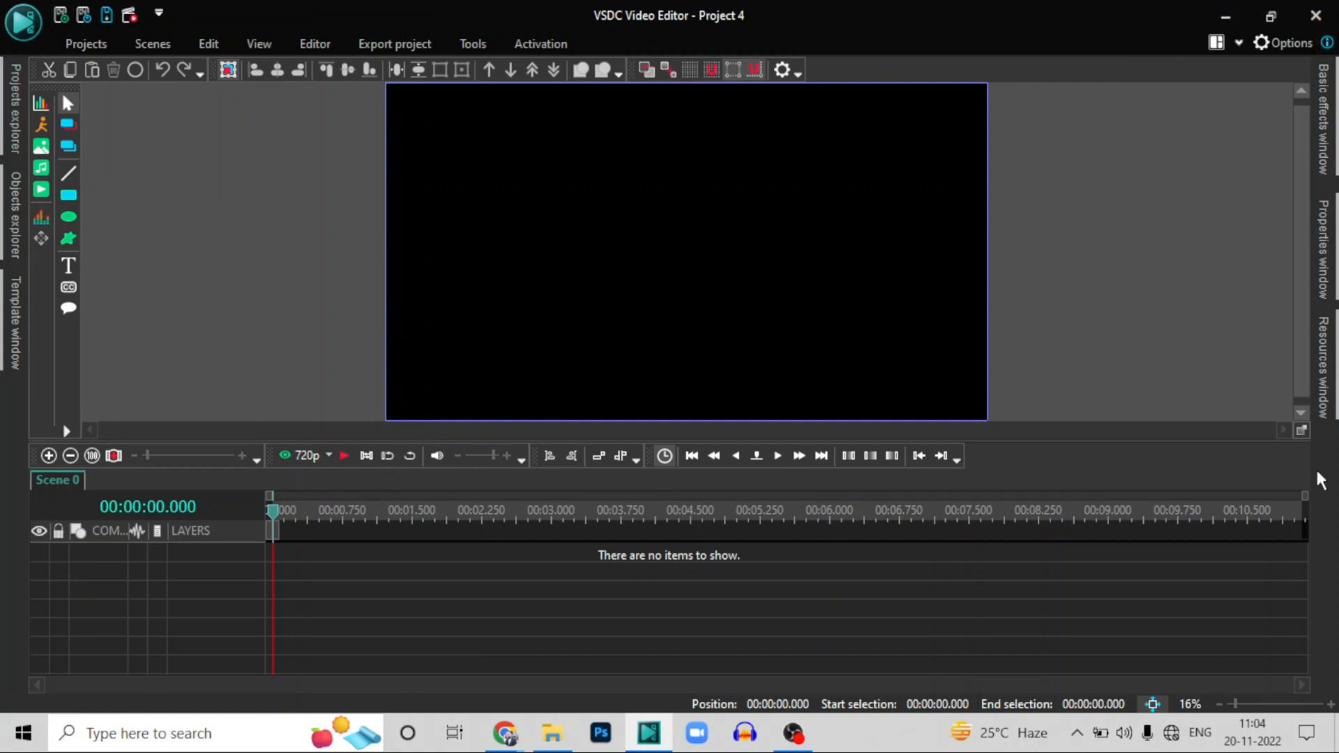
left_click(438, 595)
left_click(438, 594)
left_click(542, 131)
left_click(541, 131)
Switch to File Explorer and add the Tatkaal PCC Appoinment Conversation video from upload > unse to the timeline of Scene 0
left_click(545, 745)
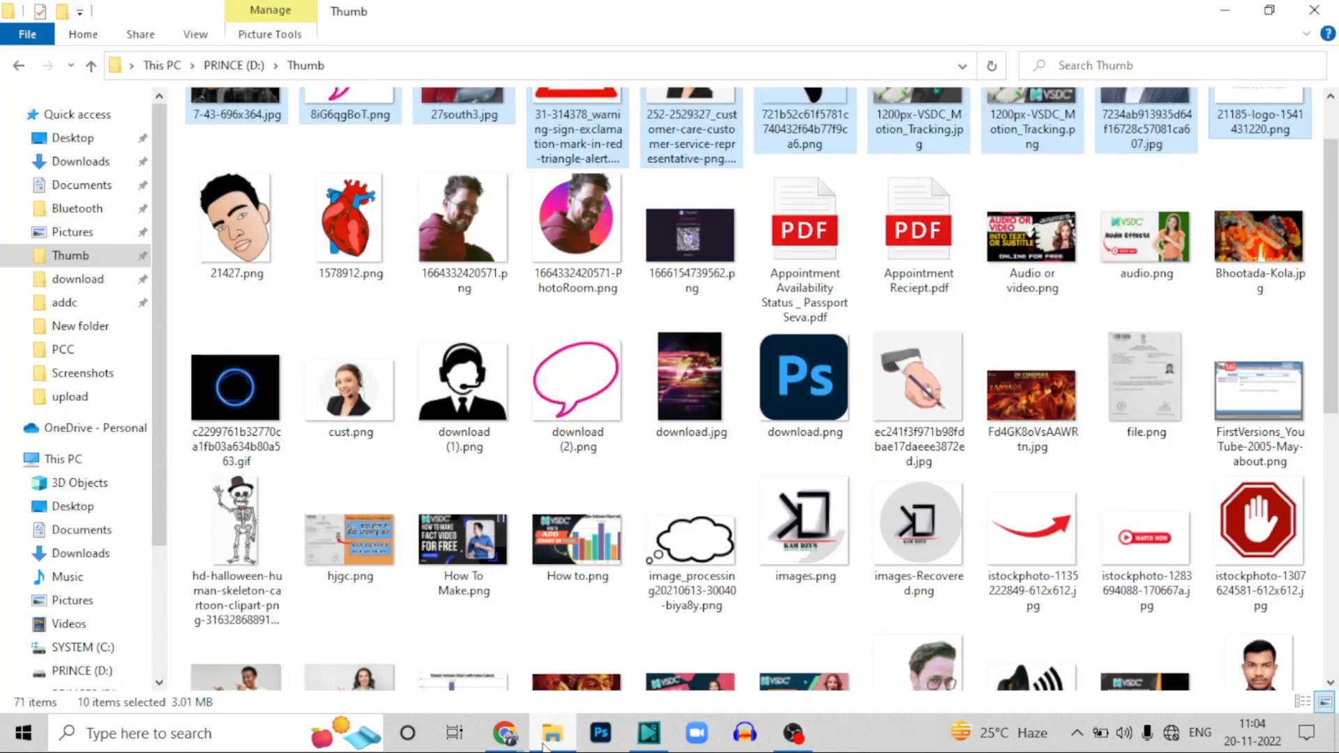
scroll(415, 311, "up", 1)
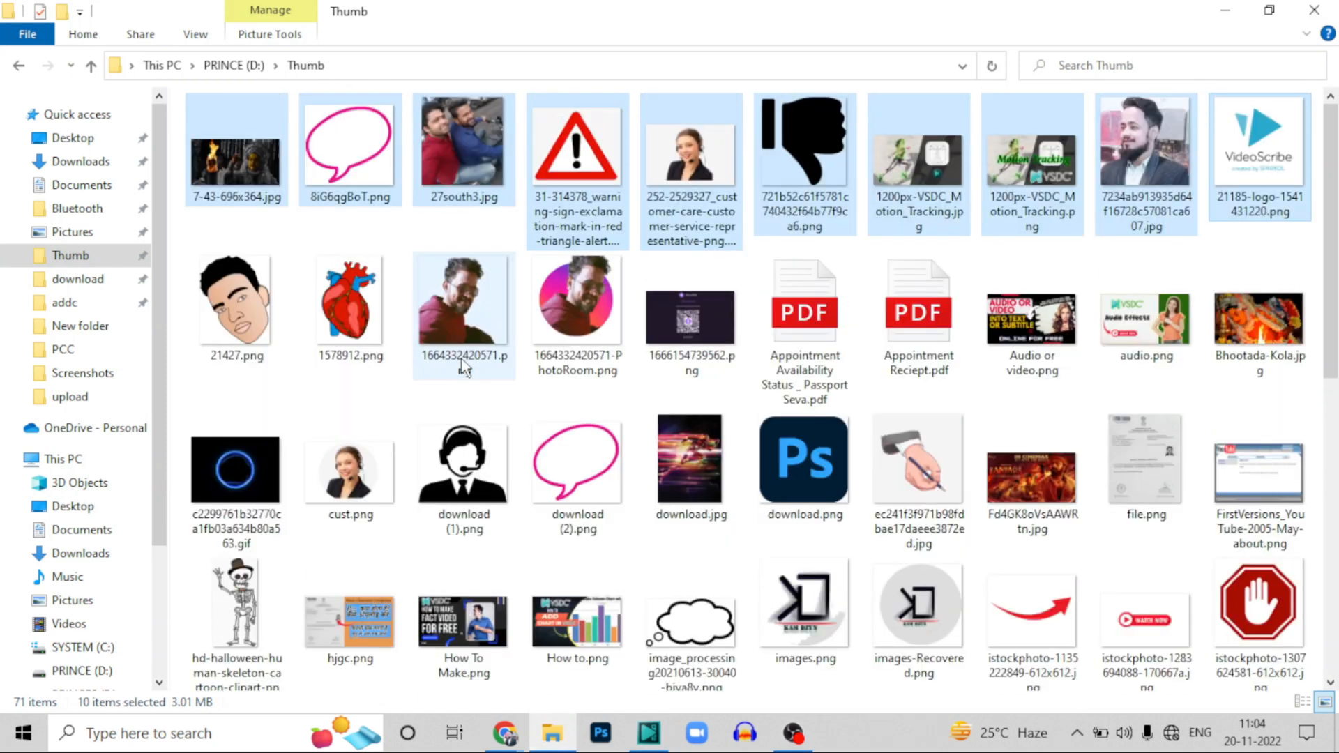
left_click(115, 395)
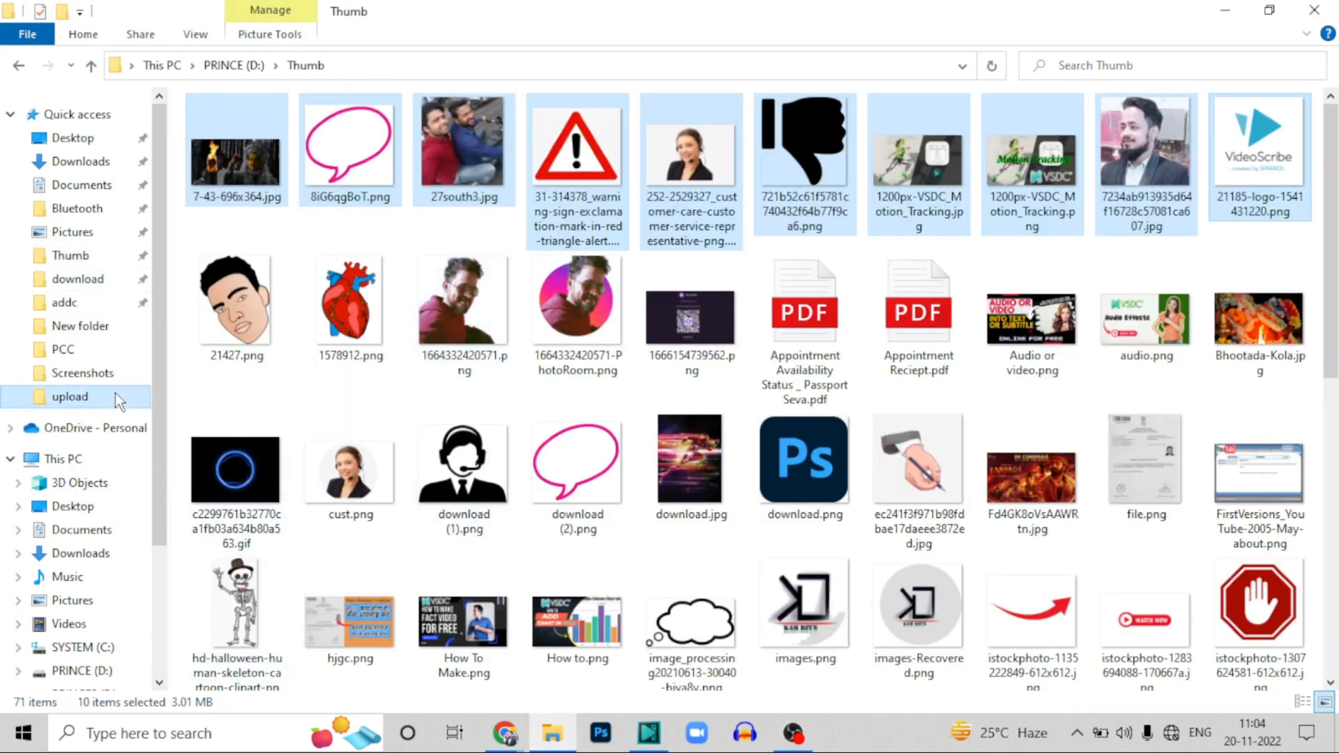
left_click(725, 582)
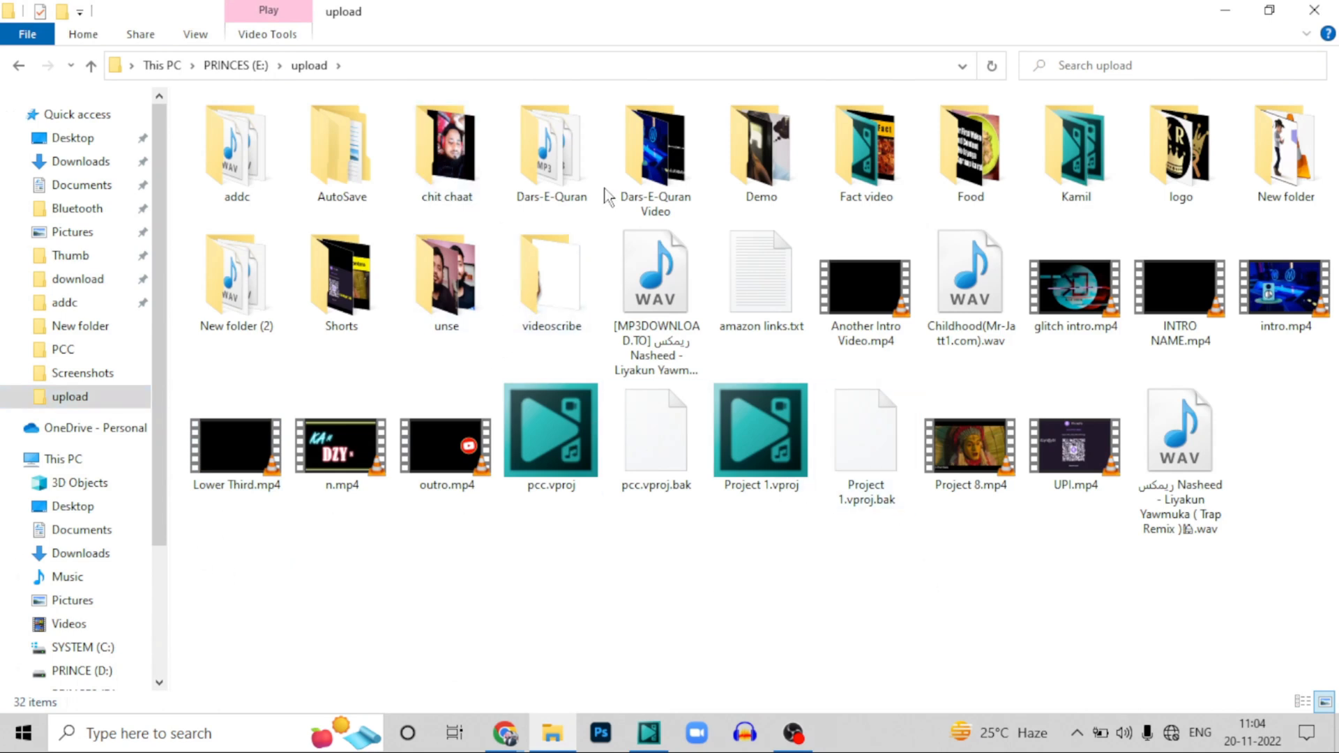
double_click(466, 298)
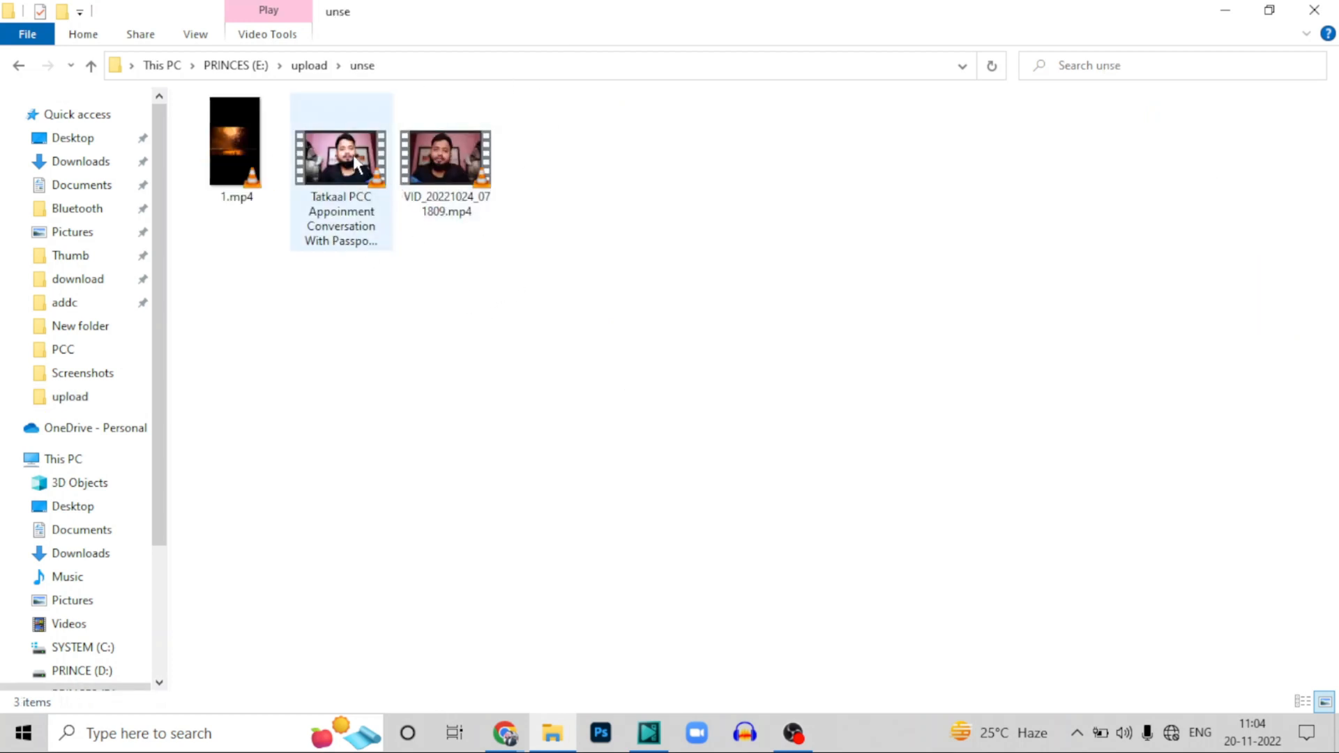
left_click_drag(357, 164, 589, 580)
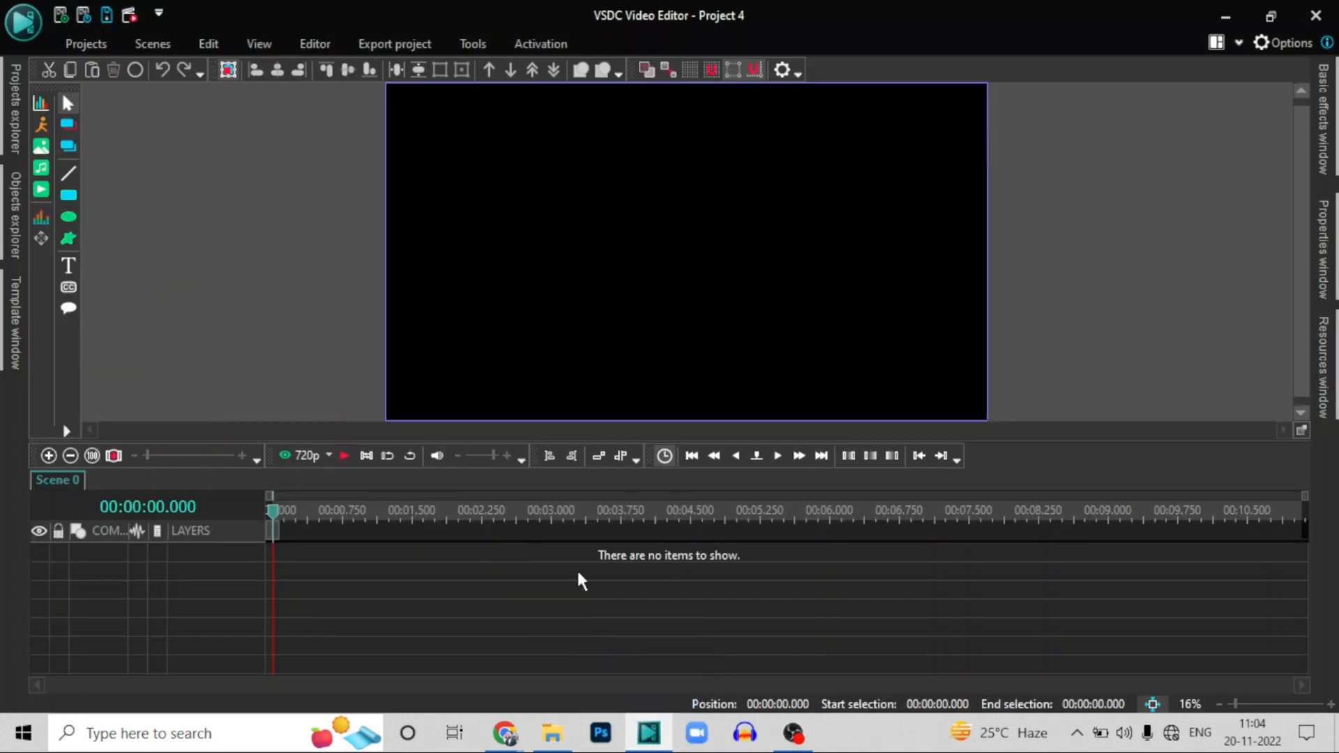
left_click_drag(577, 574, 578, 574)
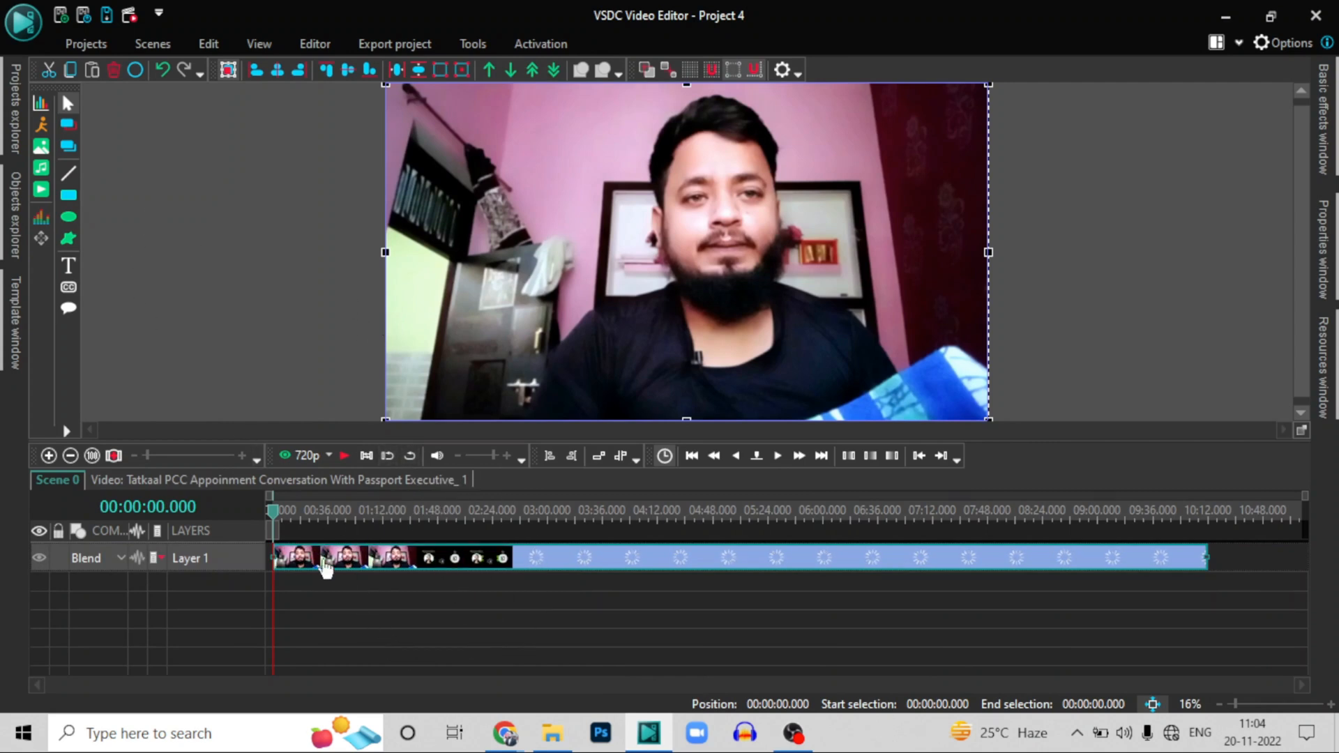
Examine the file chooser for adding a video and the Add object list without adding anything, and reselect the Layer 1 clip
left_click(42, 190)
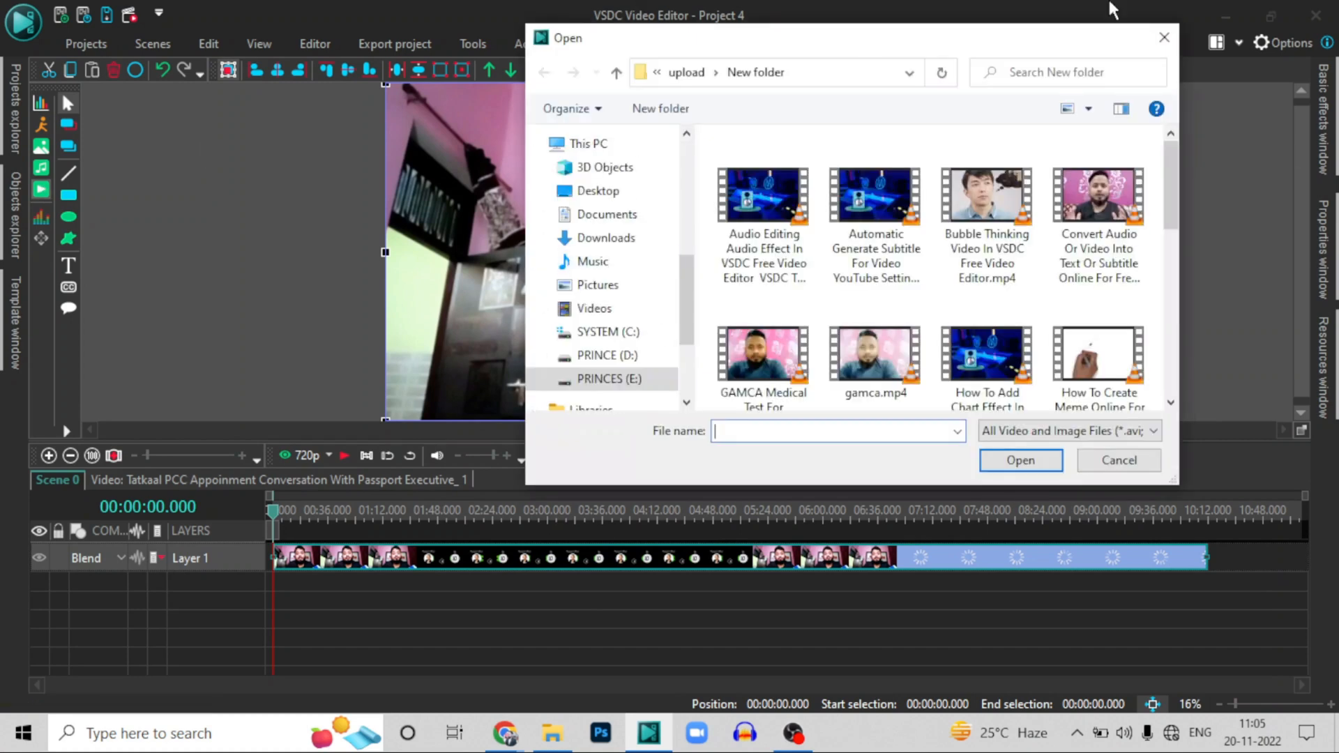
left_click(1164, 37)
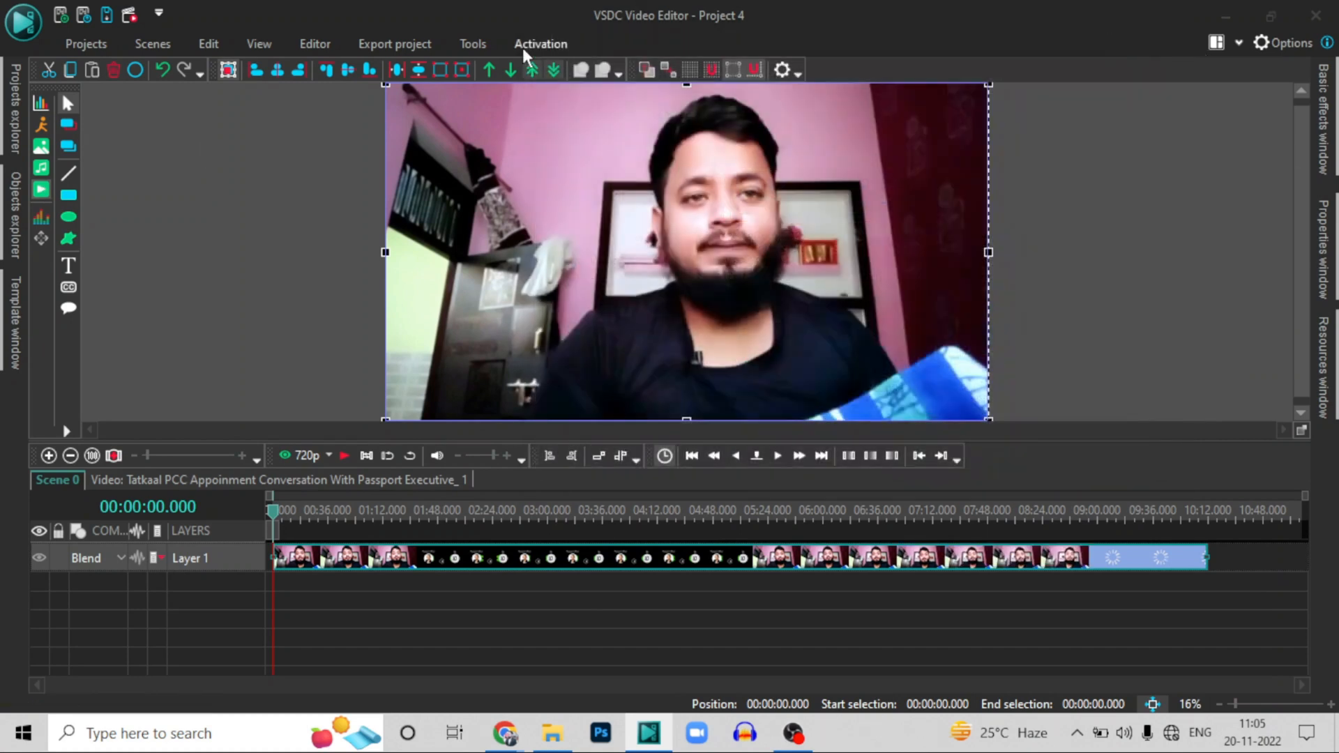
left_click(301, 43)
left_click(81, 122)
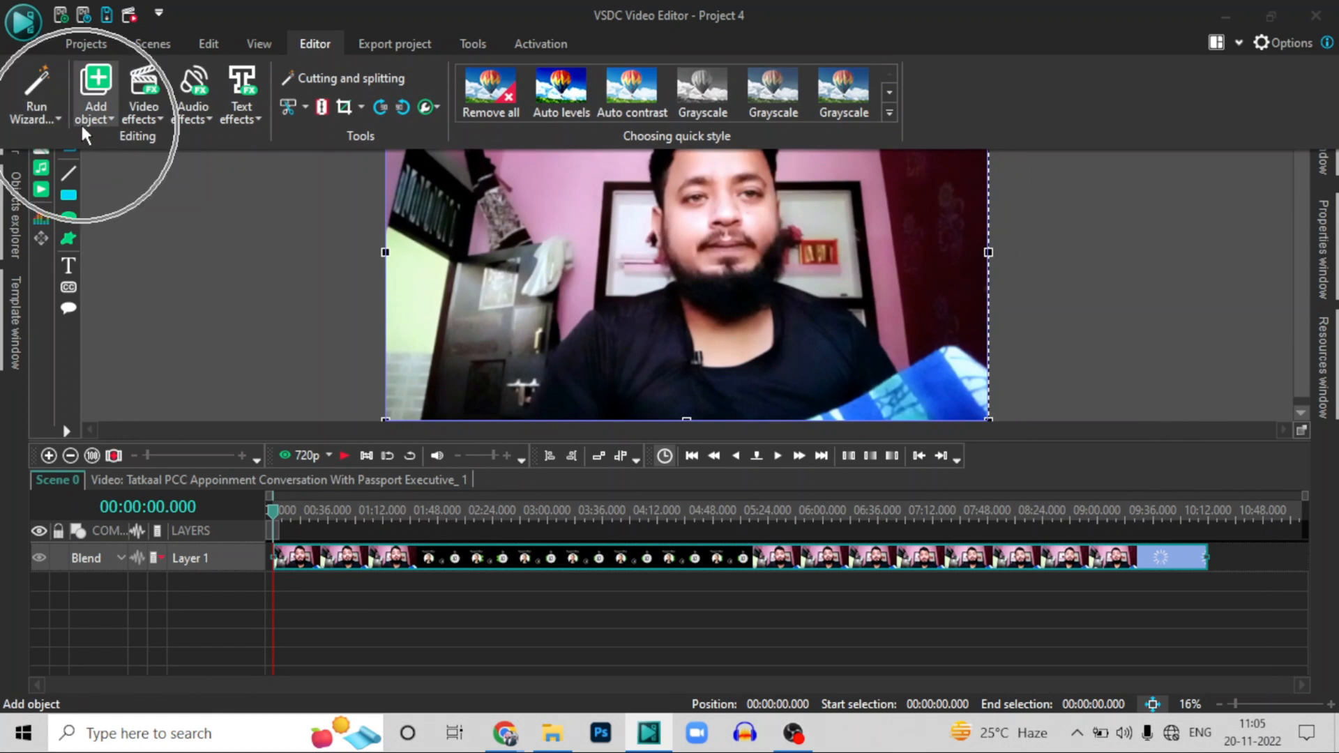
left_click(82, 123)
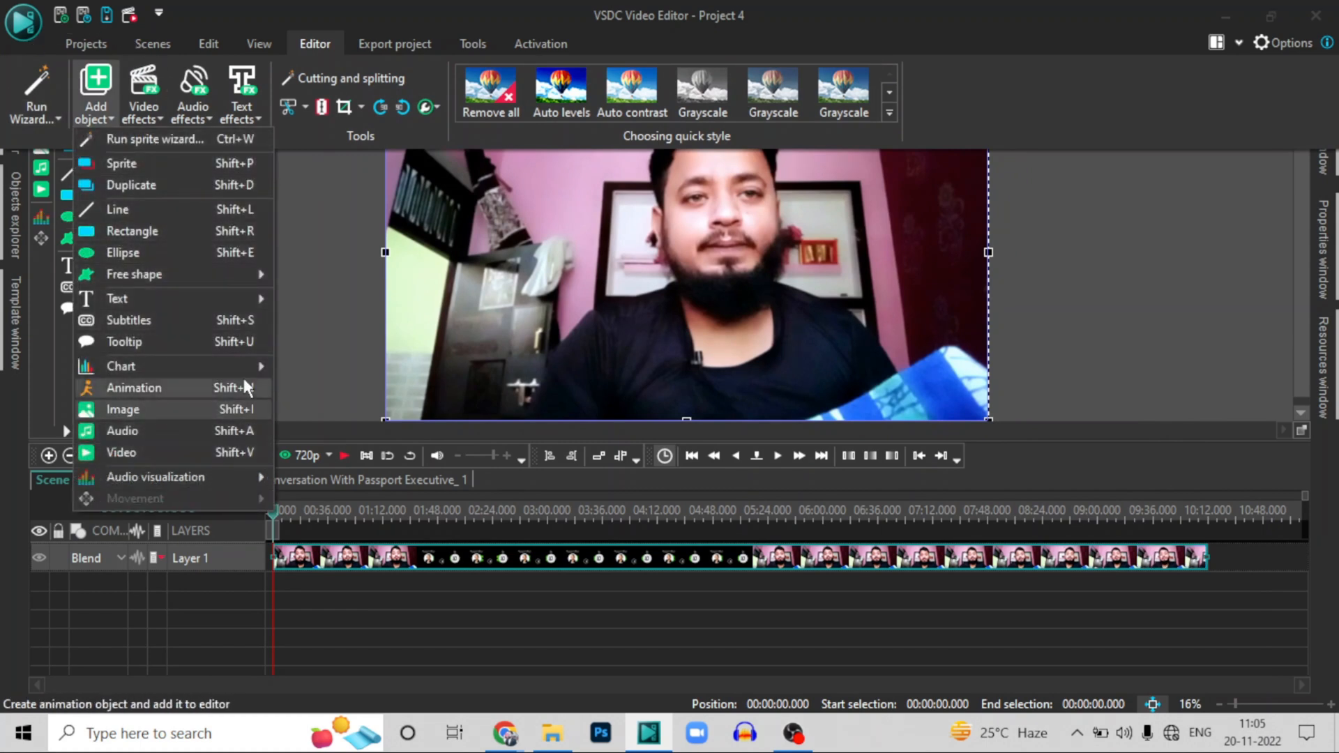
left_click(281, 371)
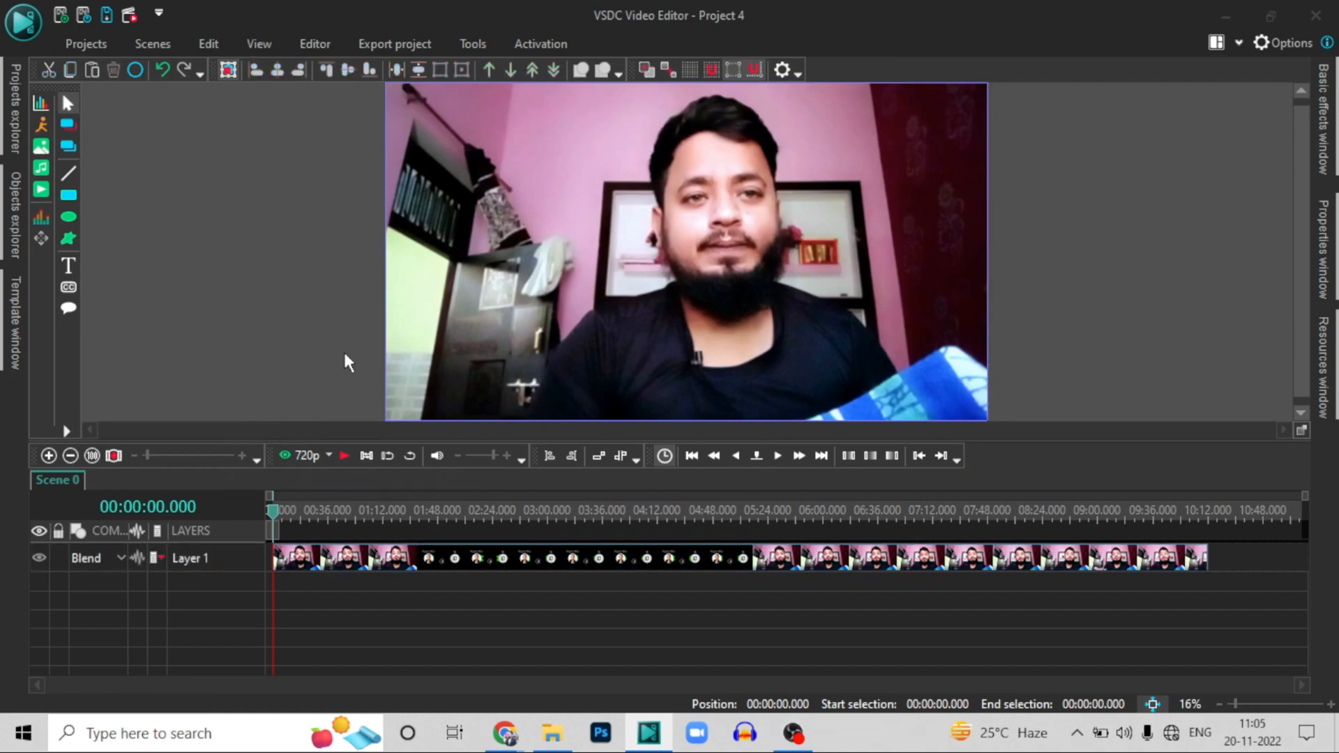
left_click(467, 562)
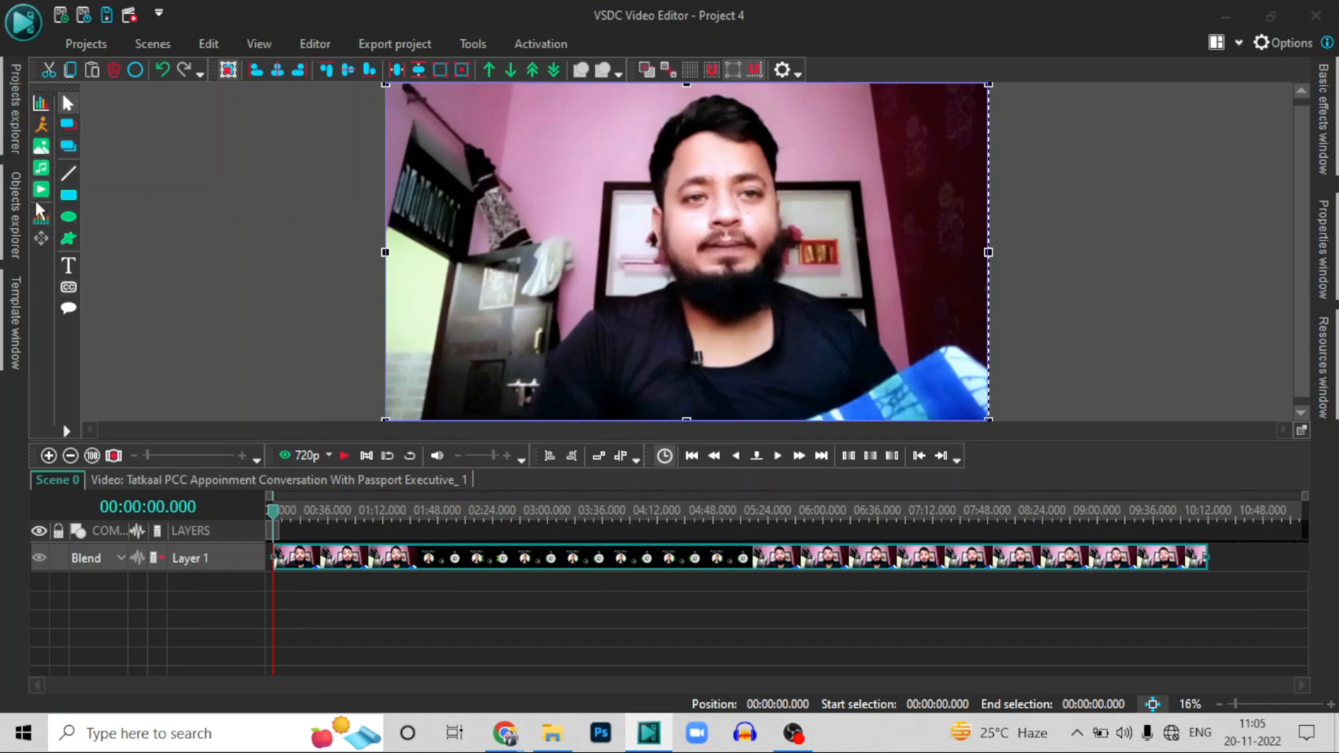
View the project management commands and the Open project file chooser without opening a file
key("ctrl")
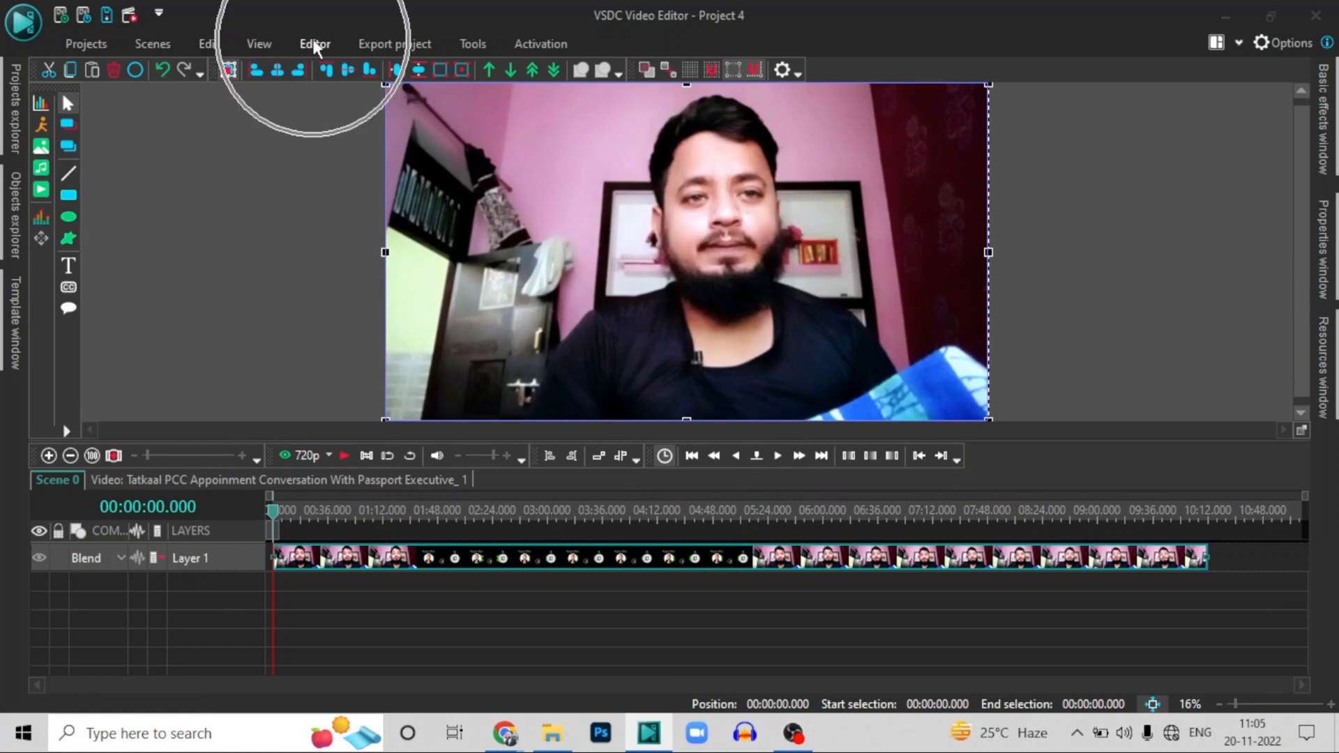
key("ctrl")
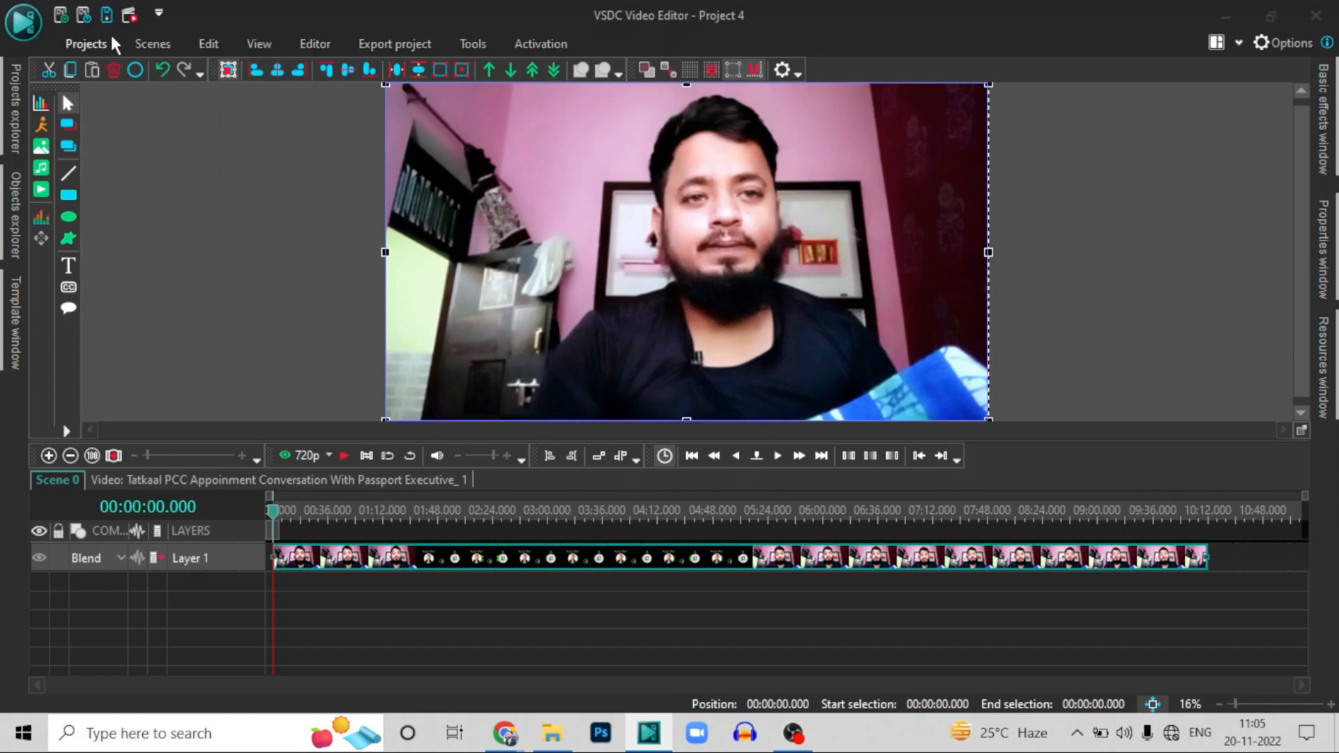
left_click(92, 47)
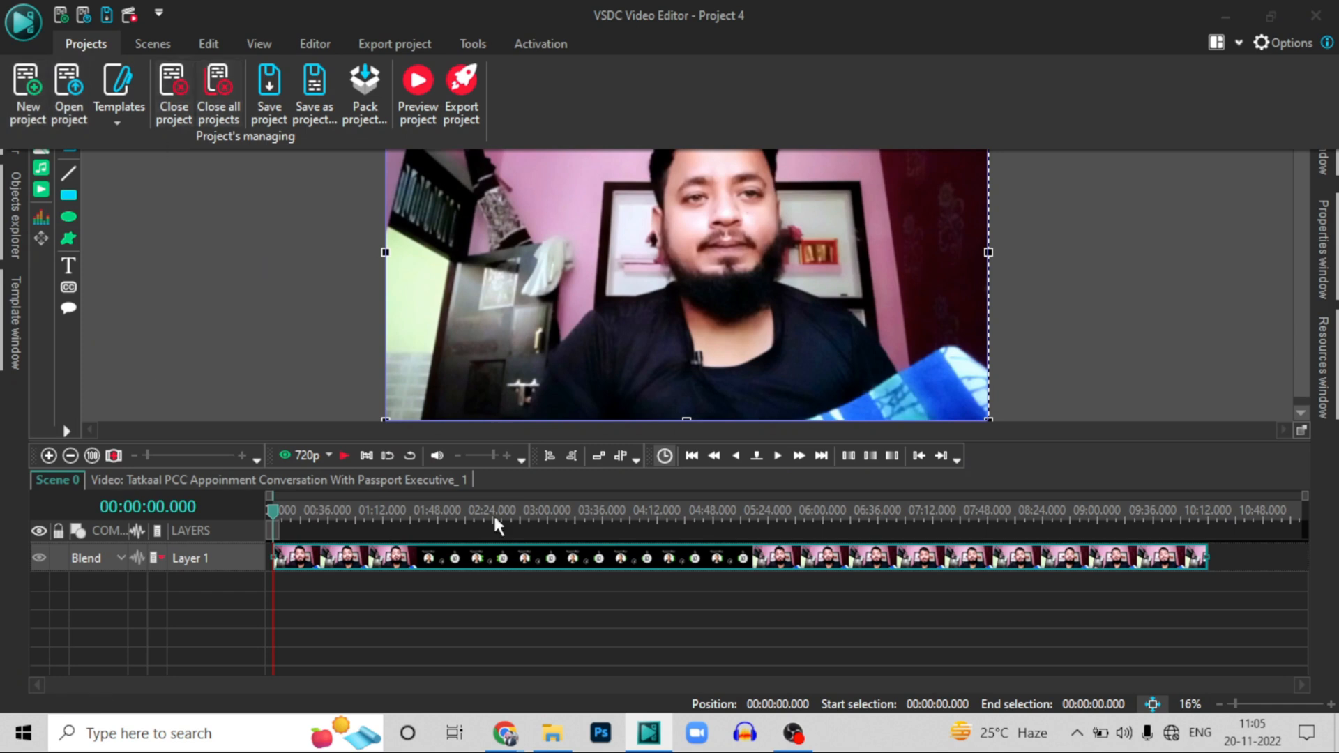
left_click(73, 97)
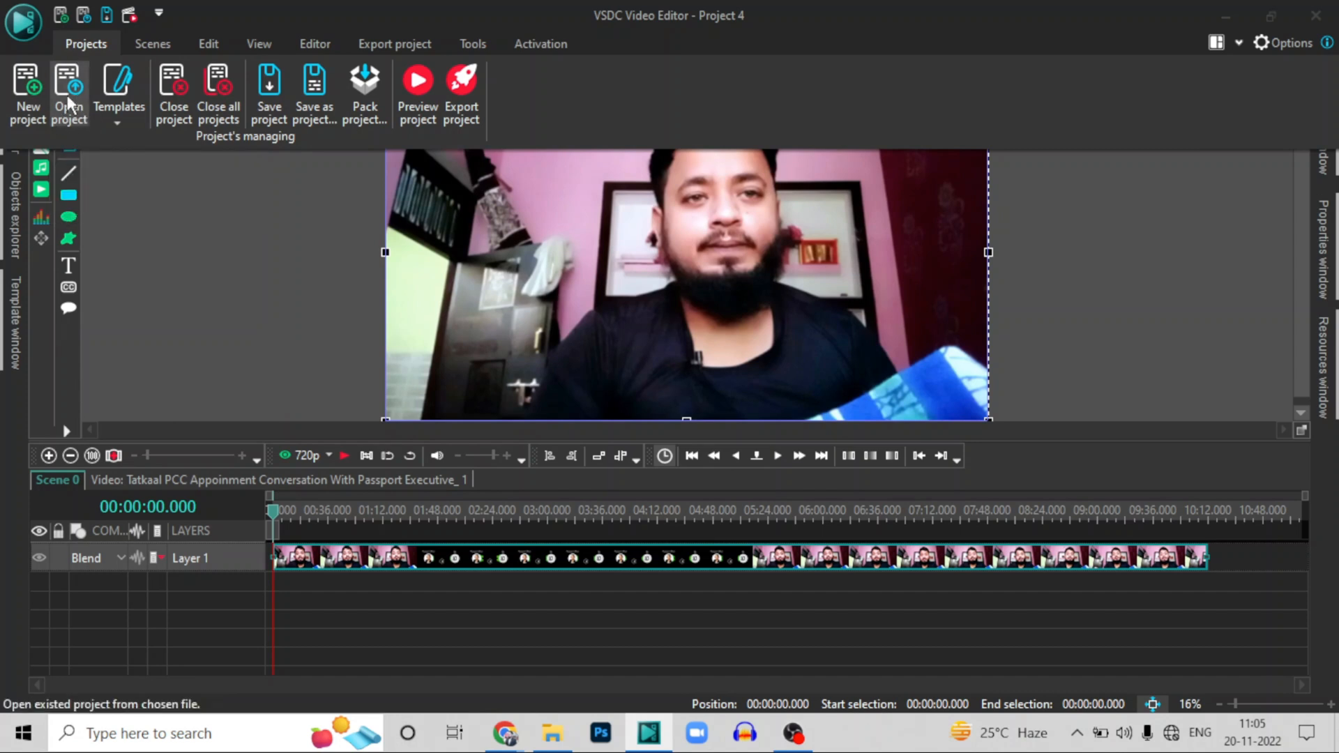
left_click(70, 103)
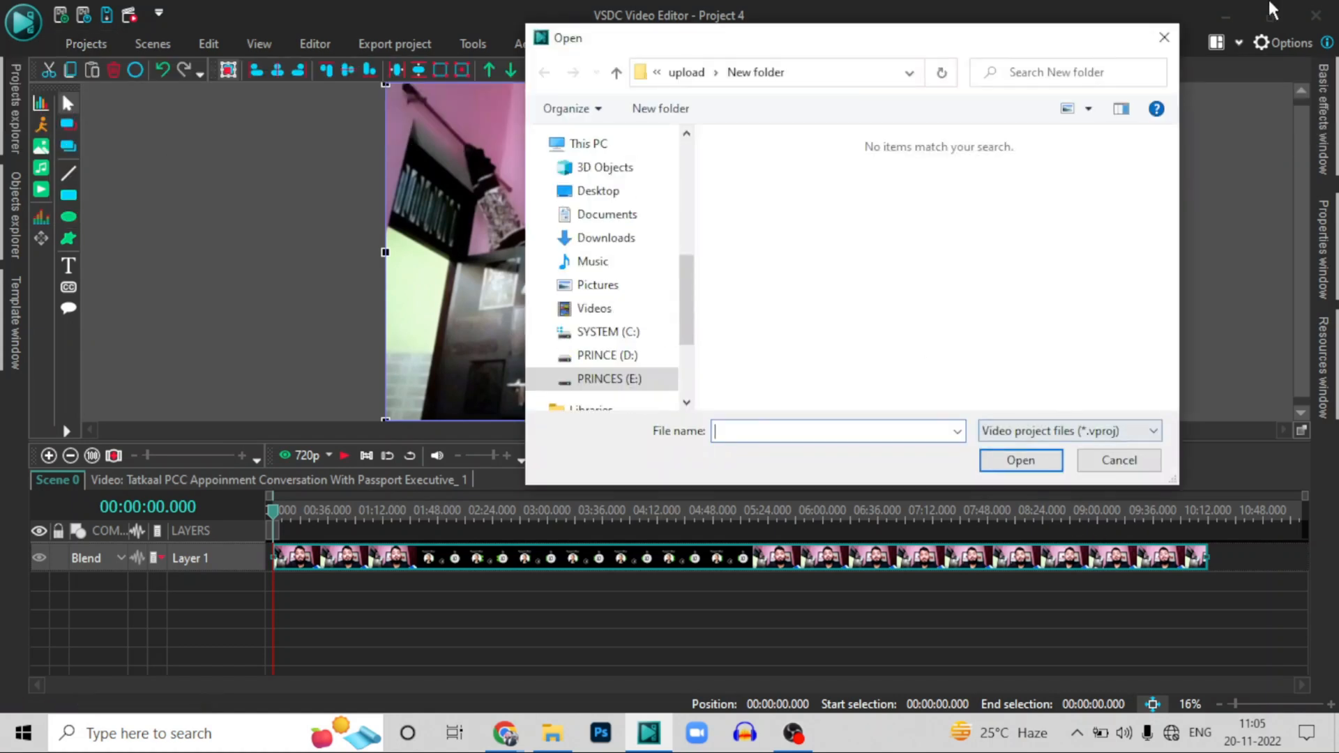
left_click(1164, 38)
Open the existing project fact.vproj from the upload > Fact video folder and view its lower timeline layers
left_click(85, 45)
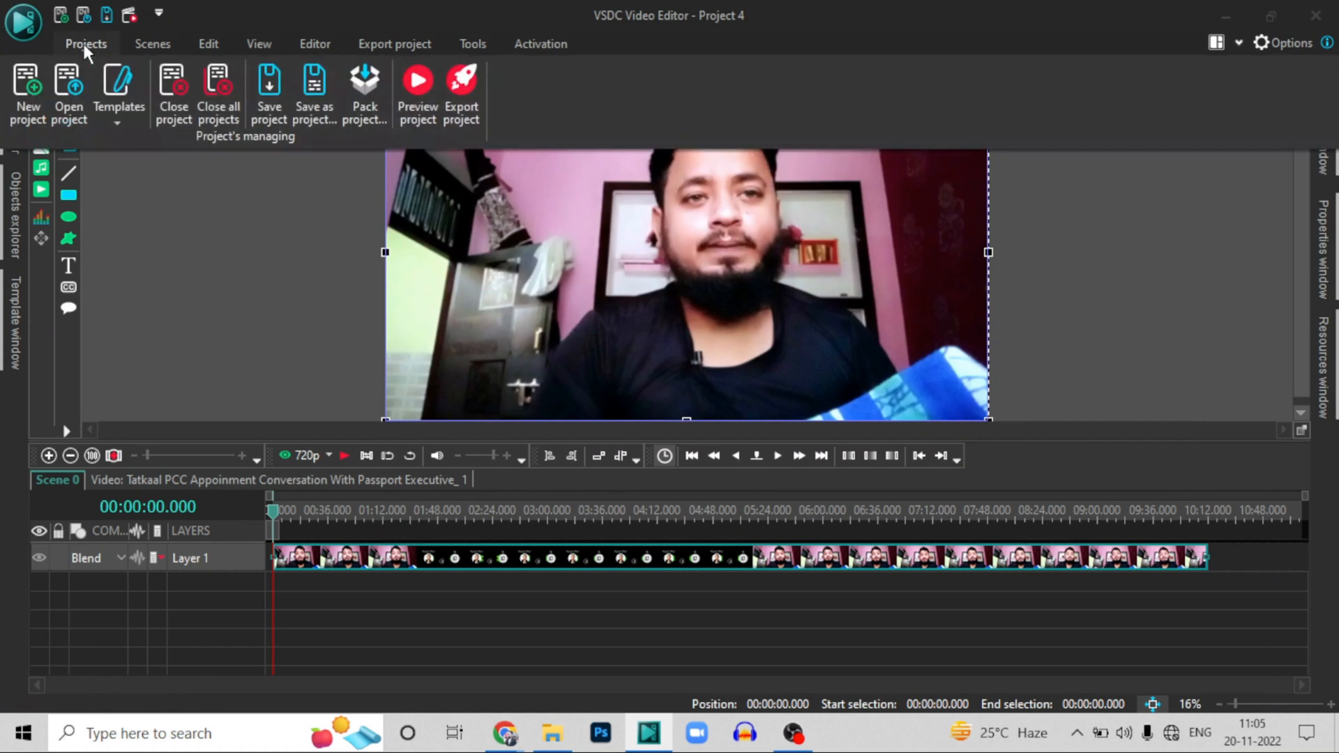
left_click(76, 73)
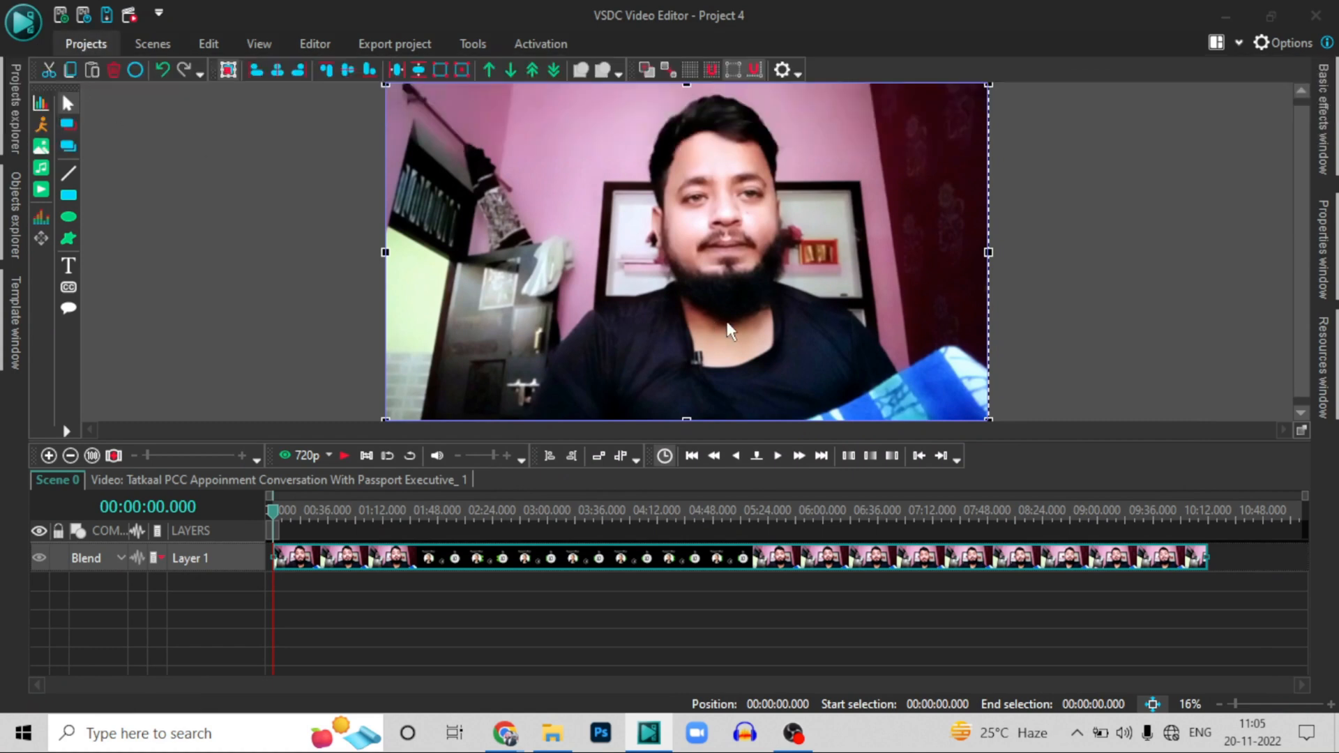
scroll(648, 307, "up", 3)
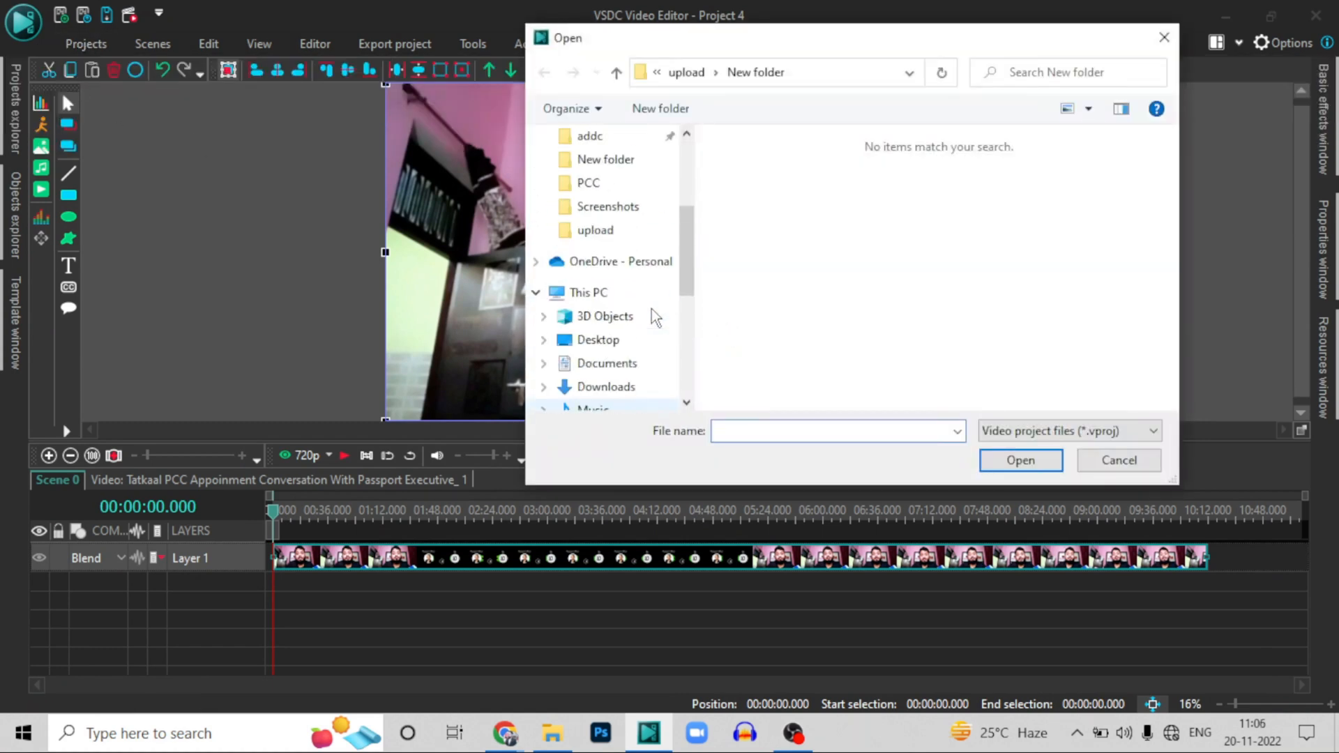
scroll(651, 308, "up", 1)
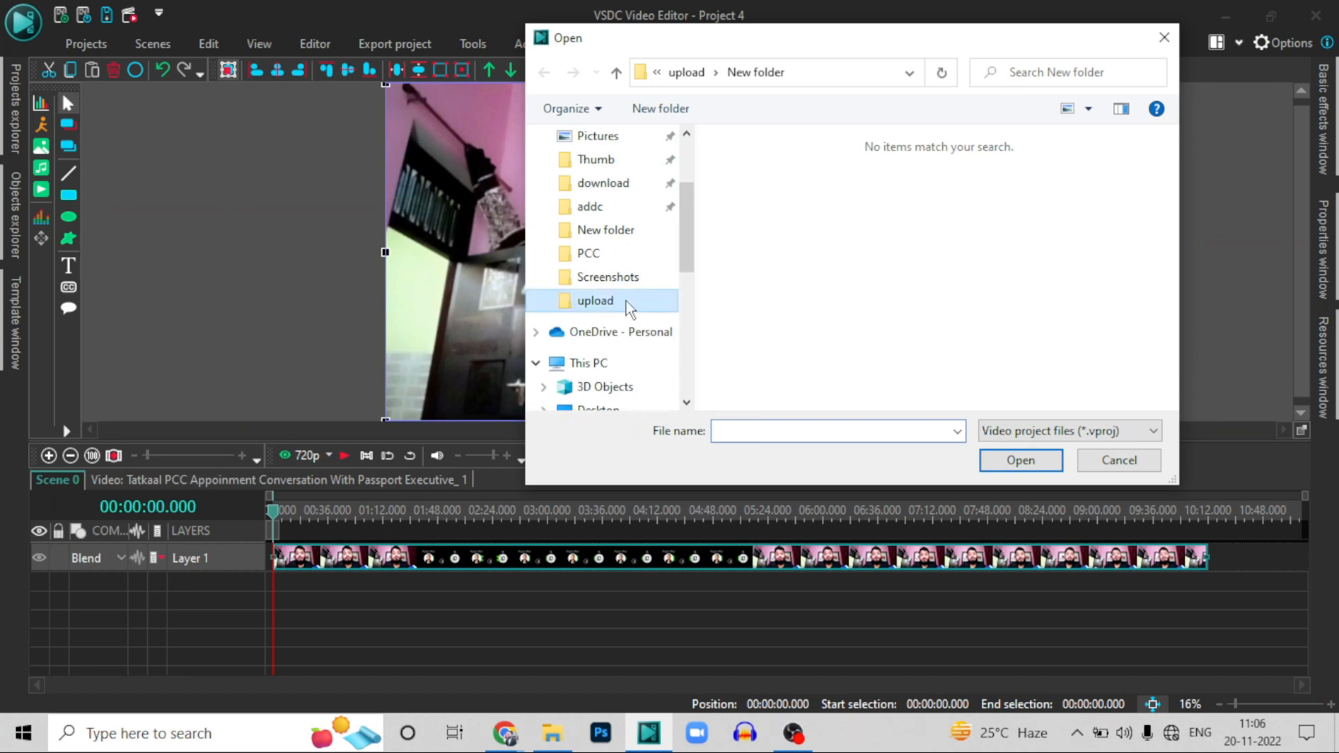
left_click(626, 302)
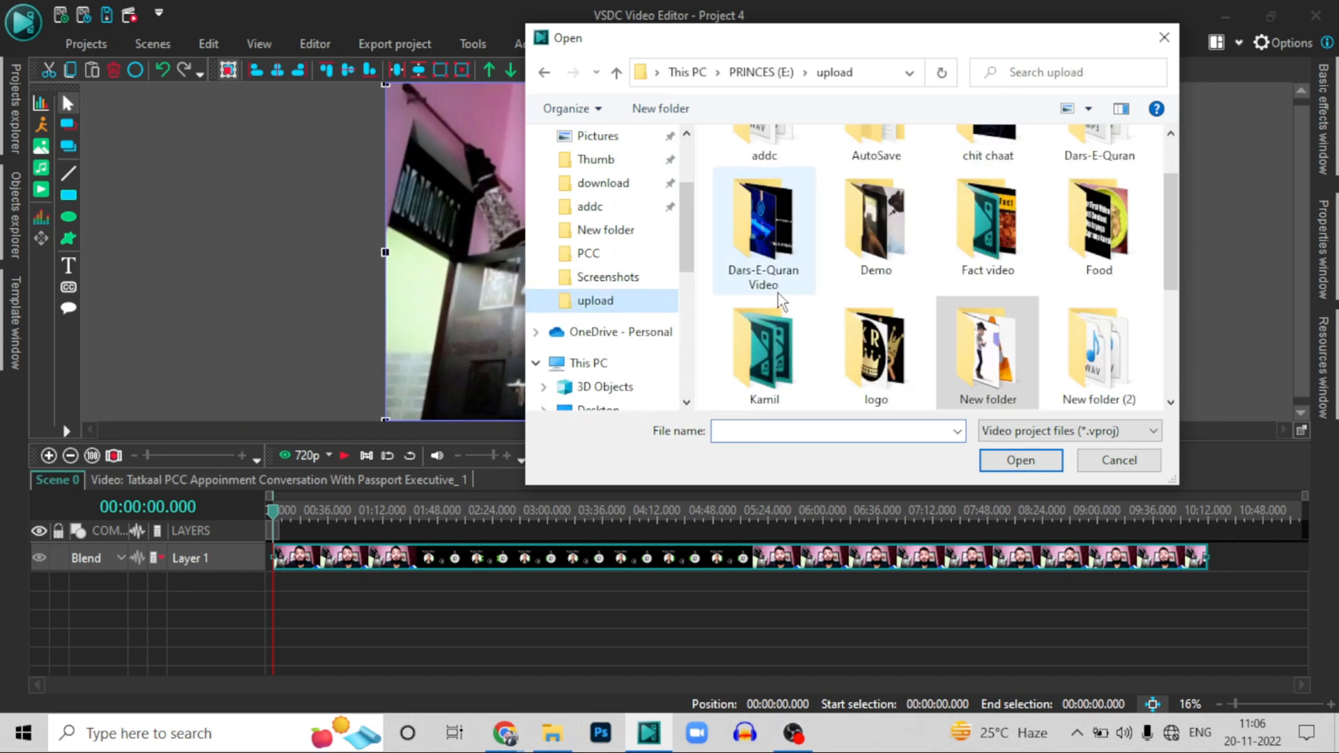
double_click(976, 259)
left_click(915, 215)
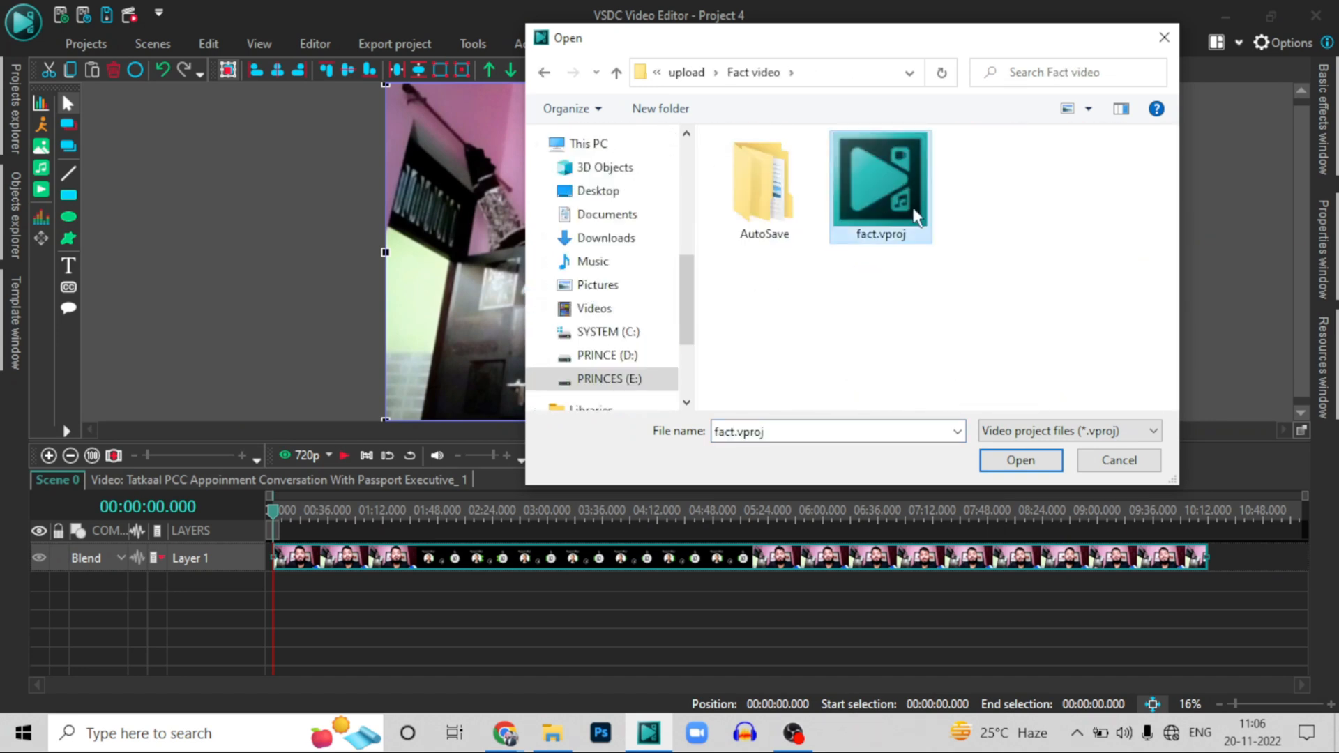
left_click(1038, 461)
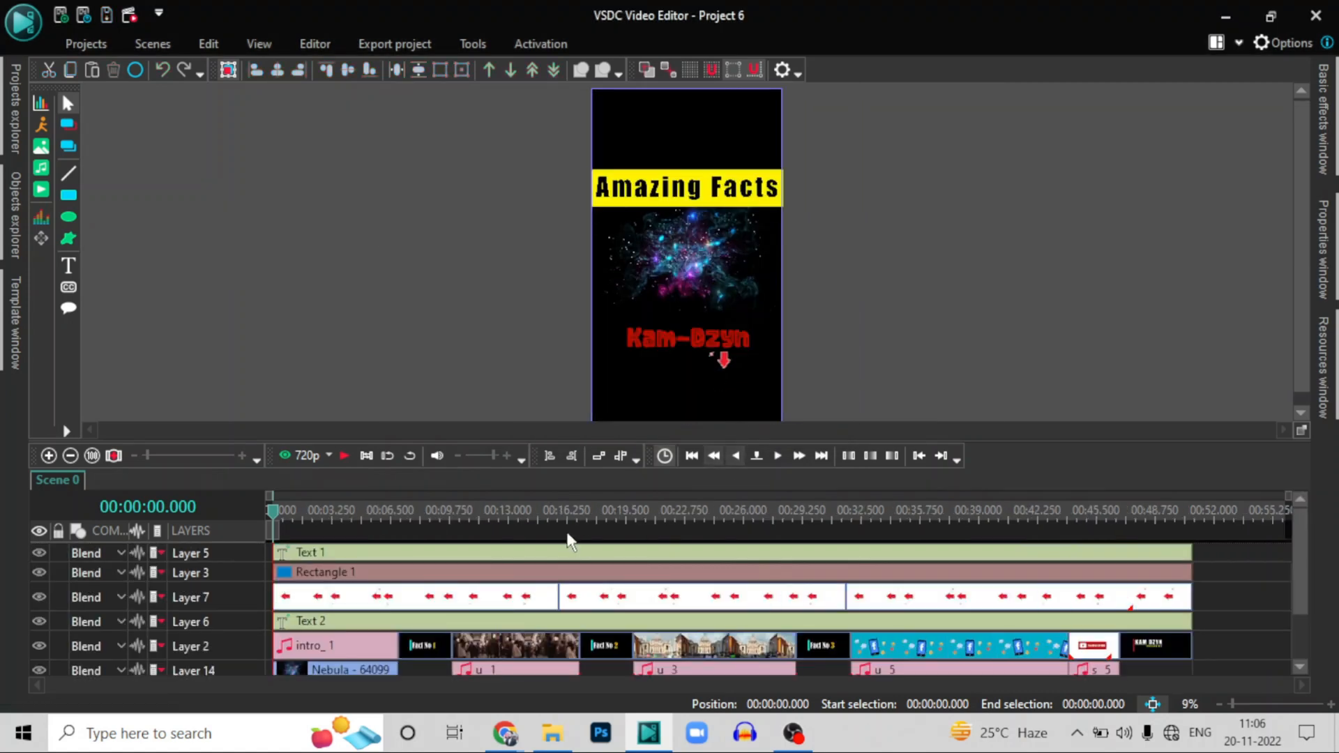
left_click_drag(1303, 555, 1303, 622)
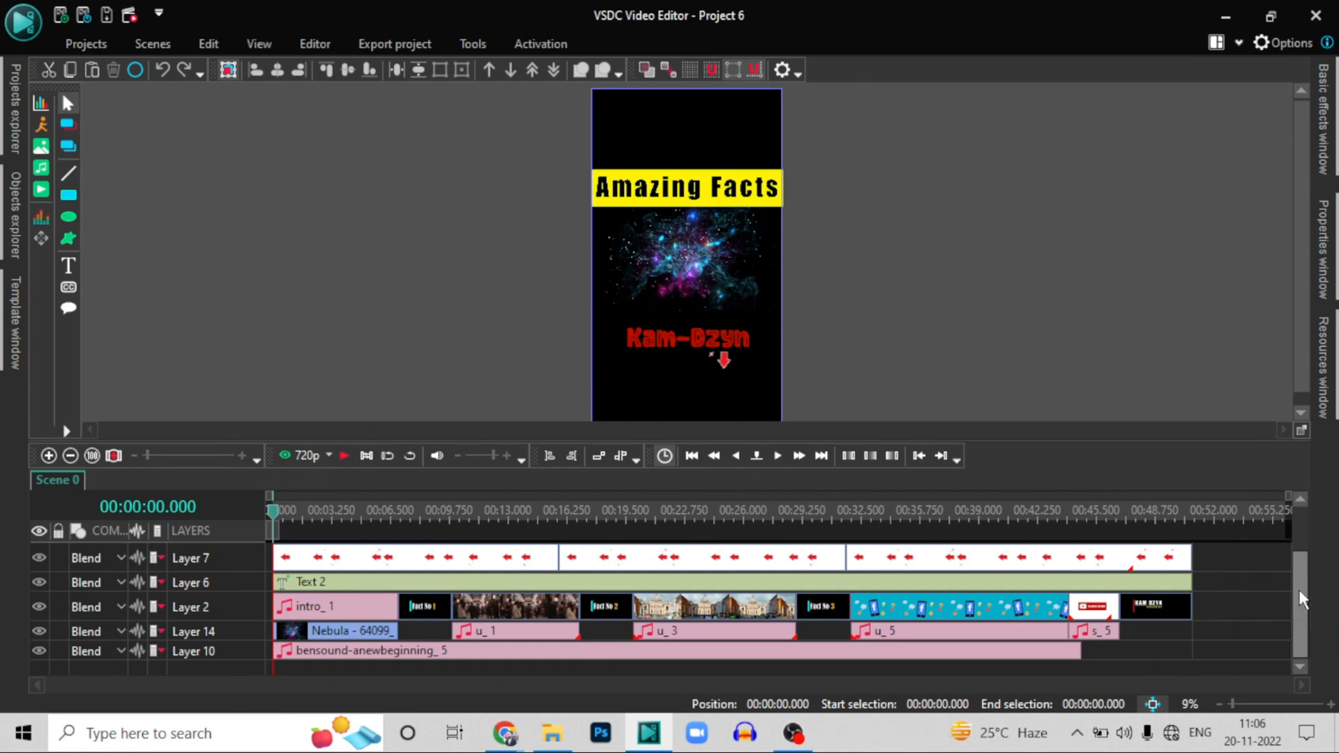
View the template import options and close the open Amazing Facts project
left_click(72, 42)
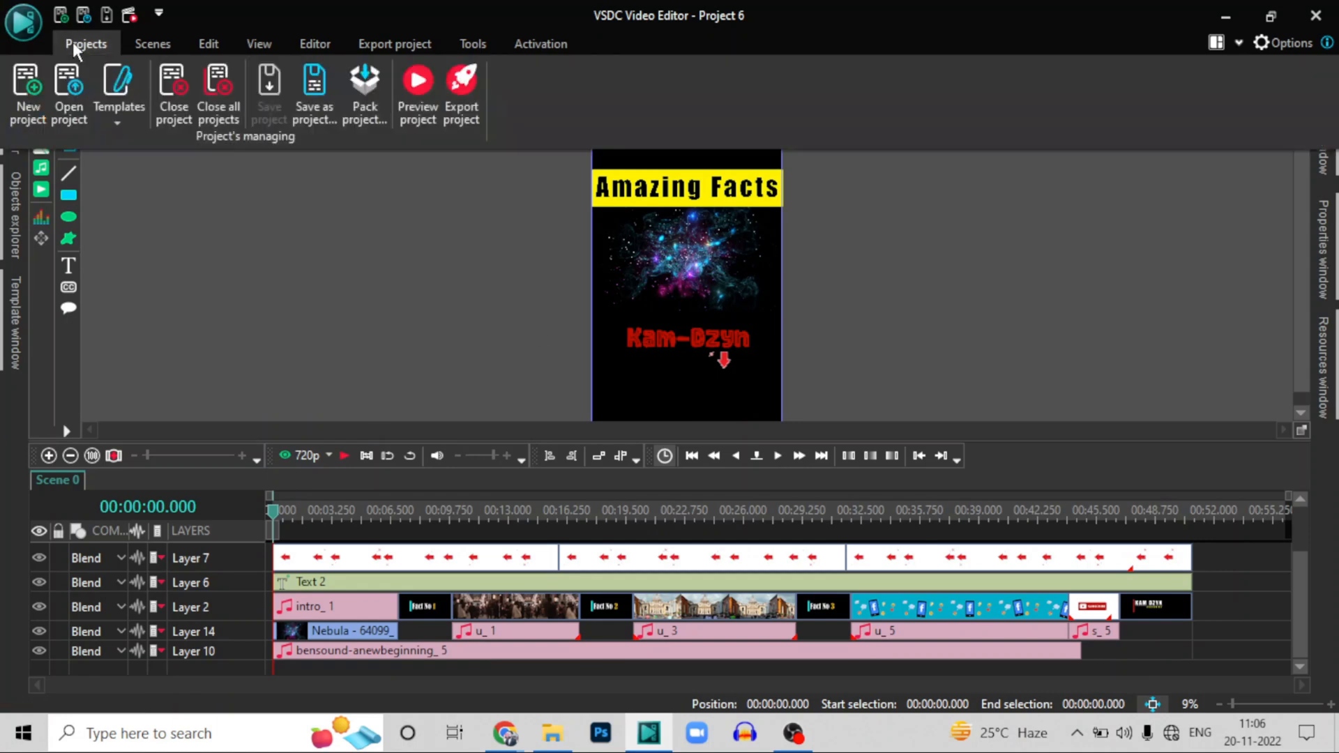
left_click(126, 120)
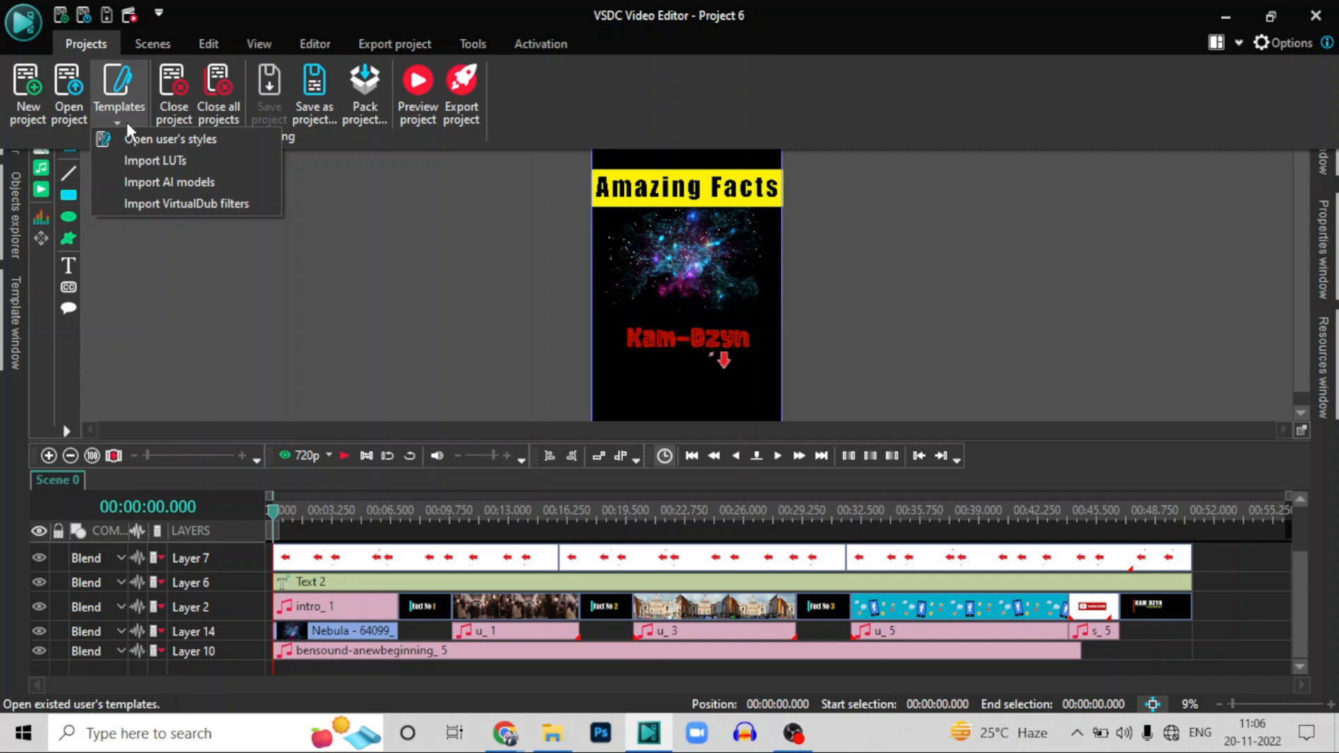
left_click(103, 304)
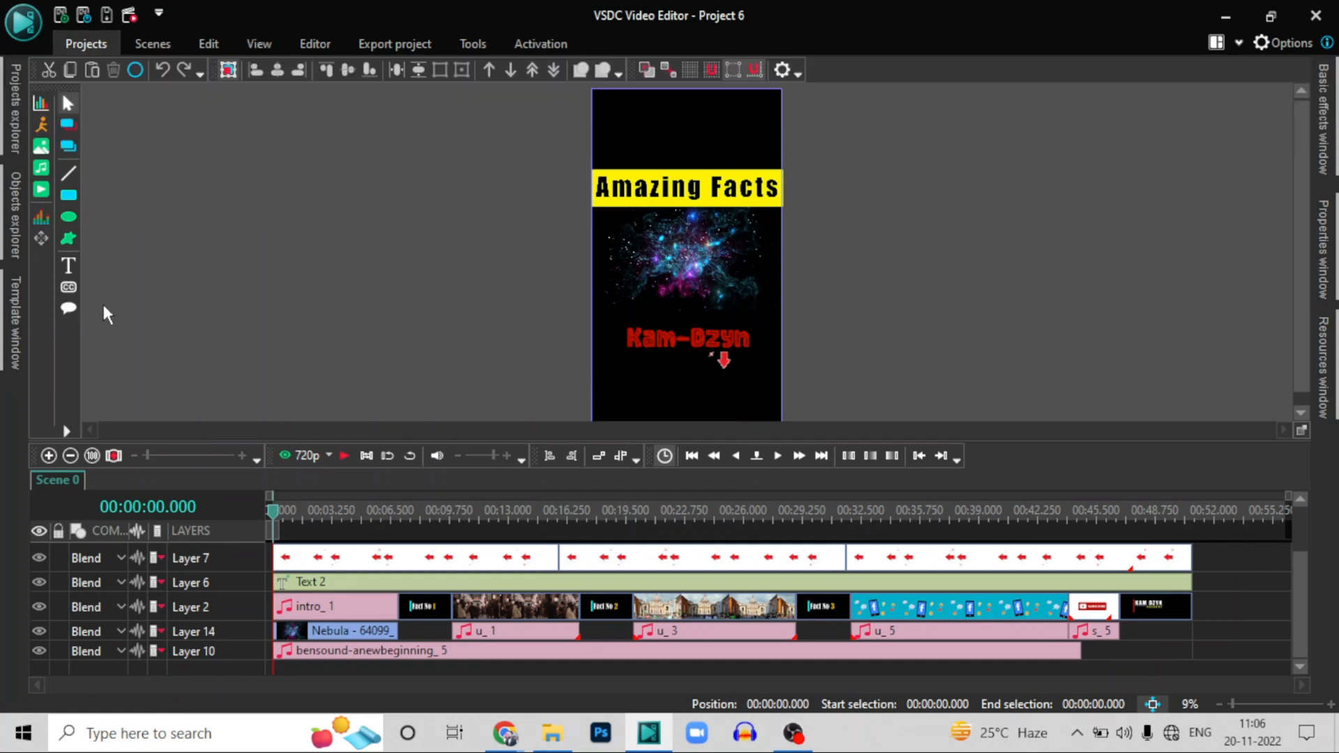
left_click(86, 43)
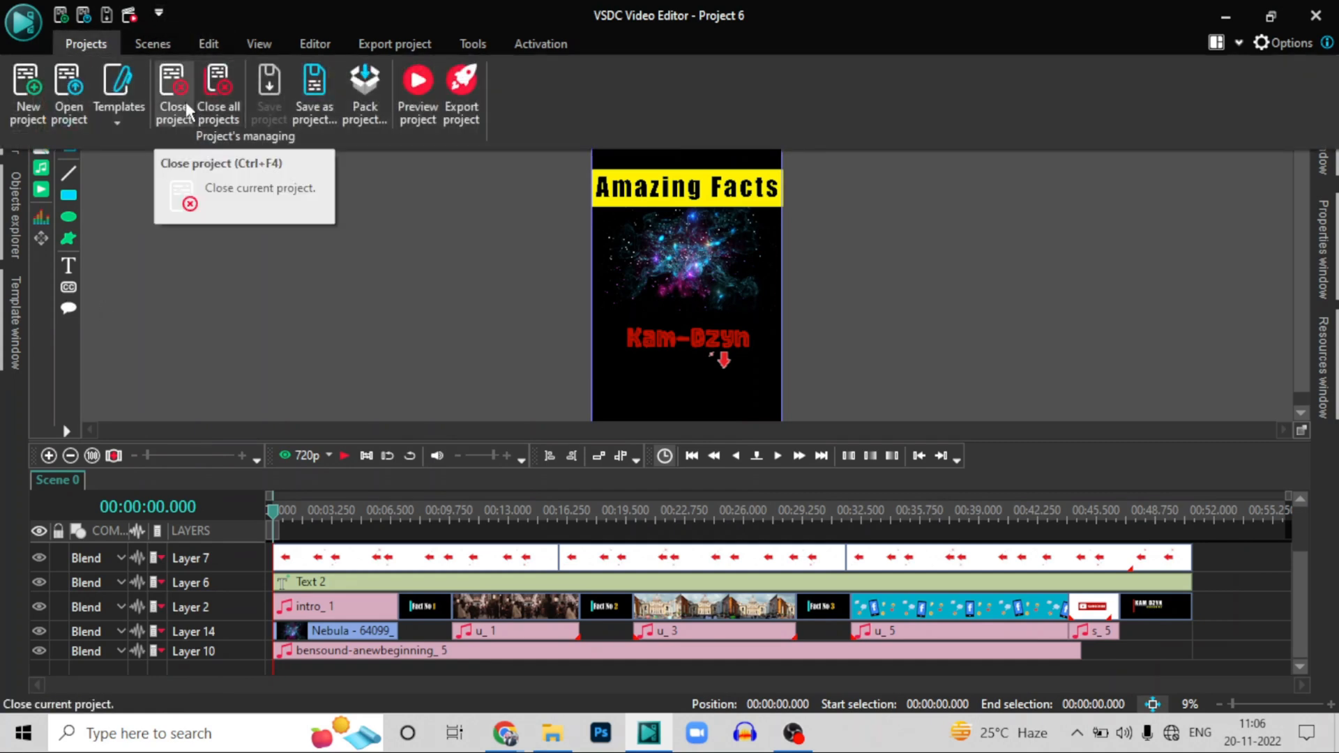
left_click(186, 101)
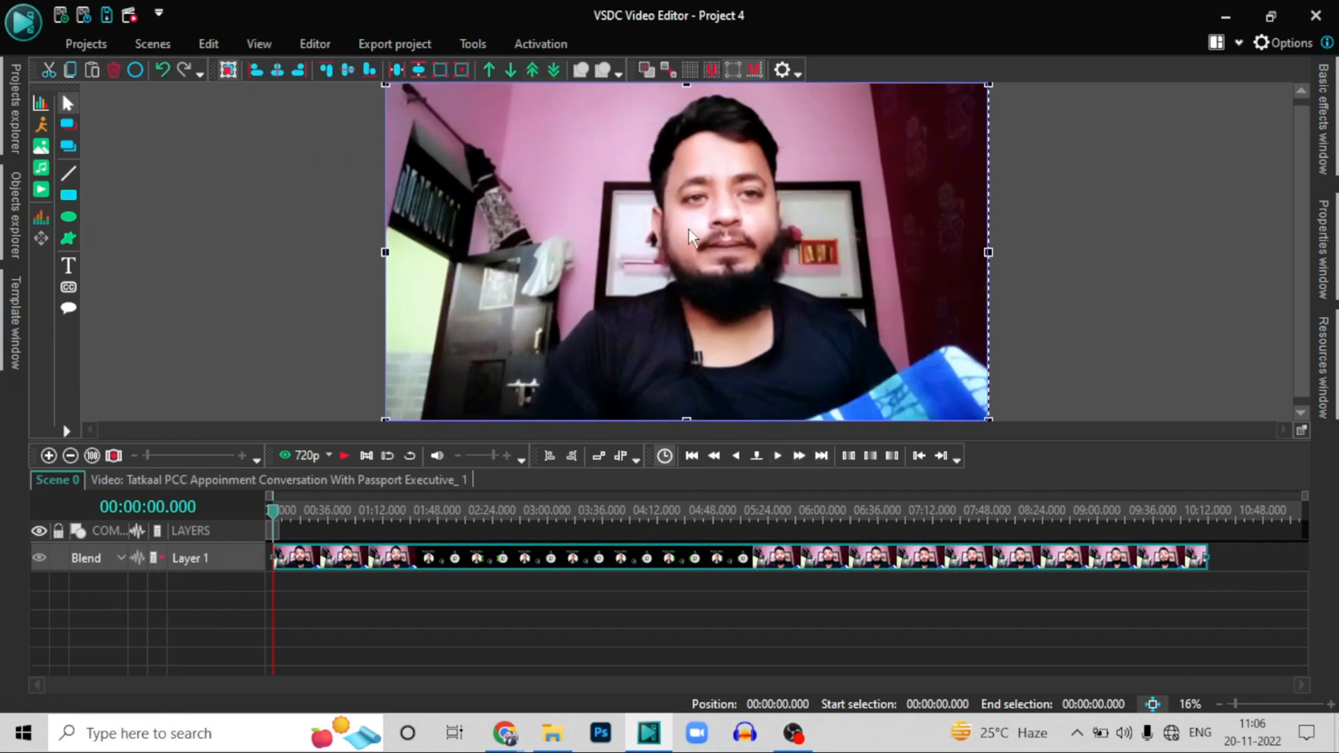
View the project preview and export commands and the scene management commands without running any
left_click(83, 45)
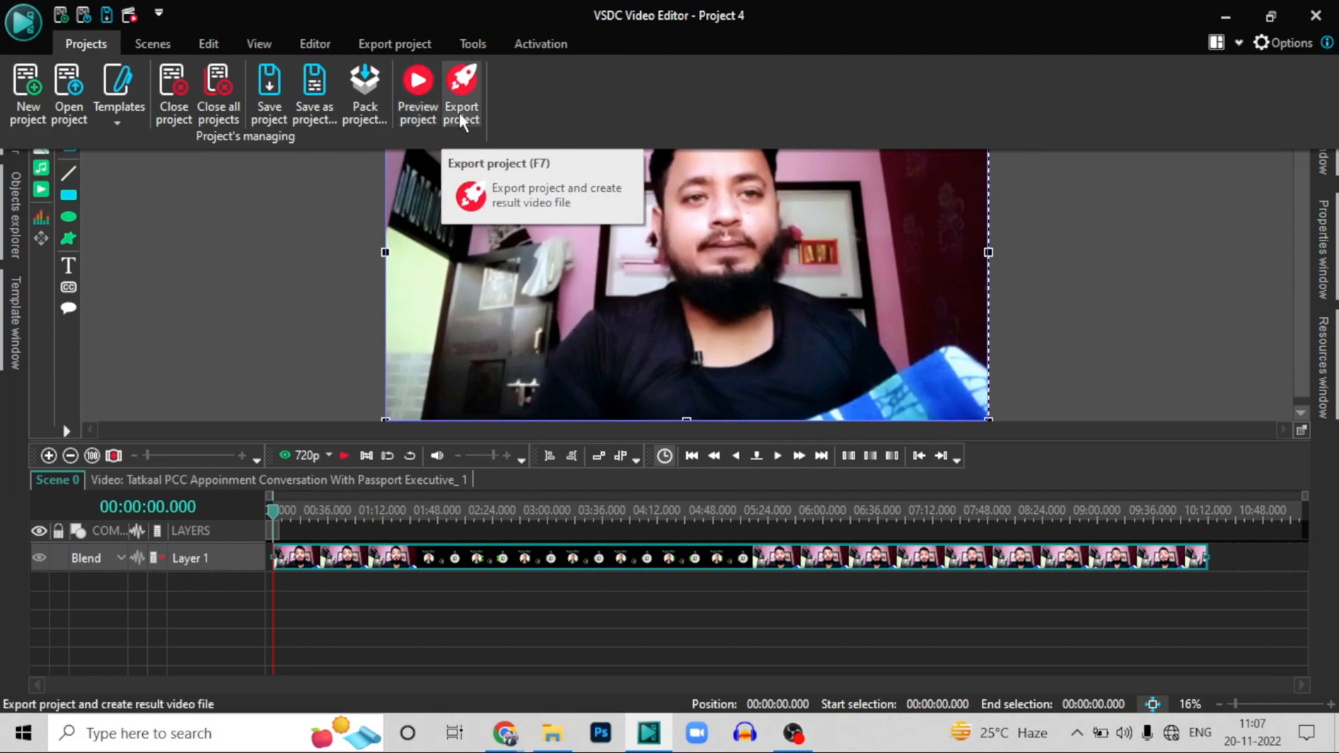
left_click(141, 42)
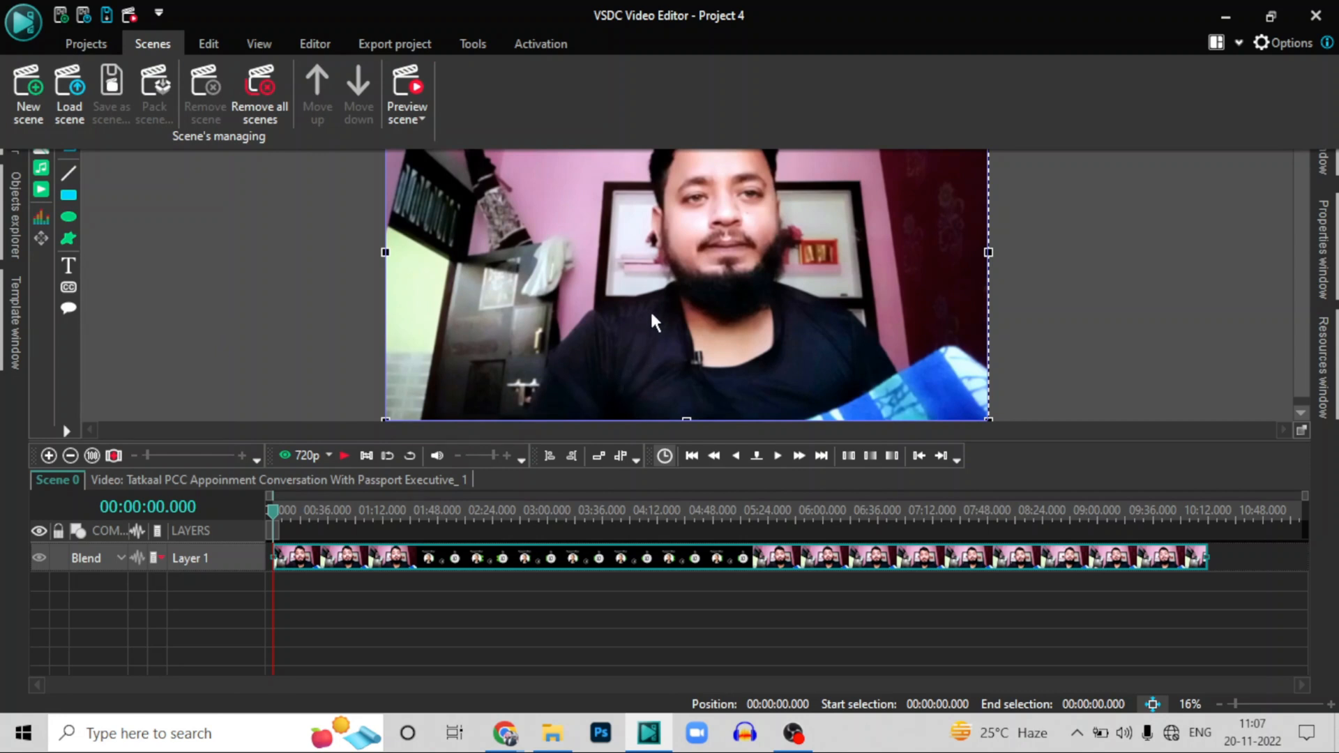
left_click(612, 304)
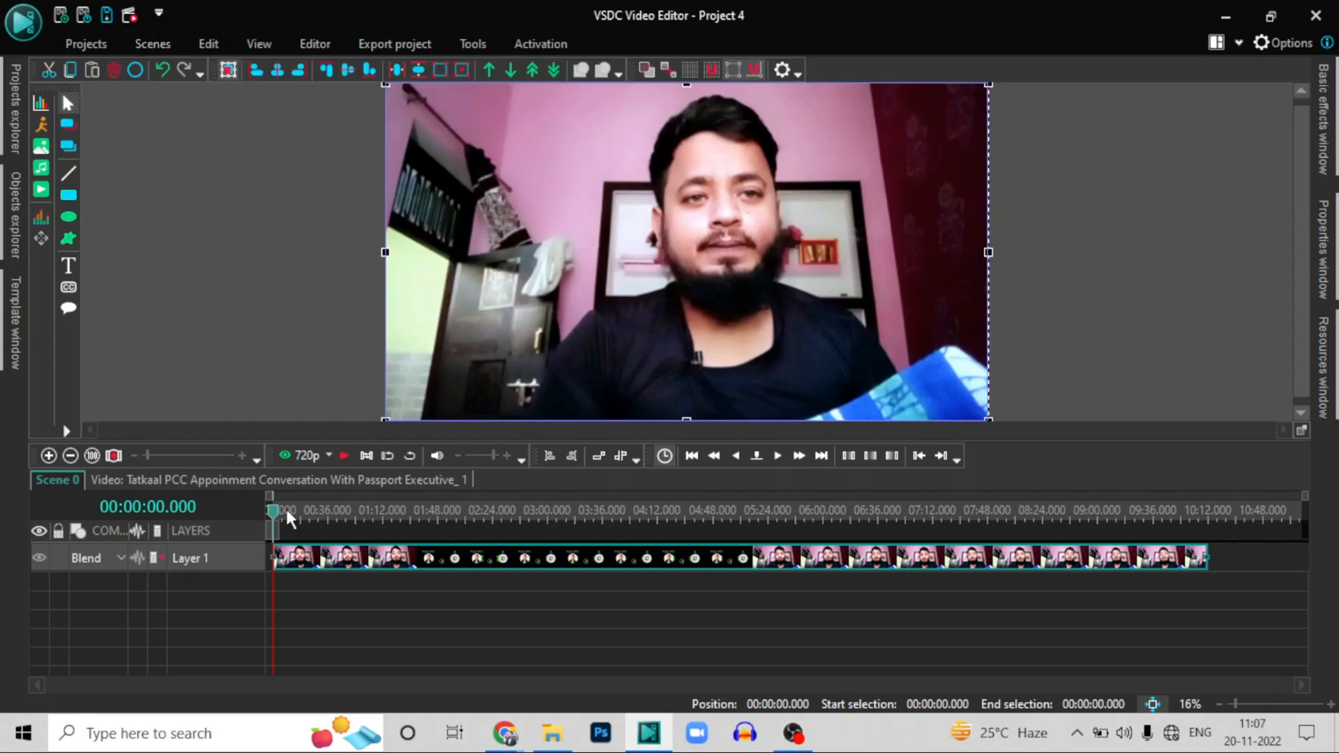
Scrub the playhead to about 00:02:33.916, view the editing commands, and return the playhead to the start of the timeline
left_click_drag(273, 511, 509, 513)
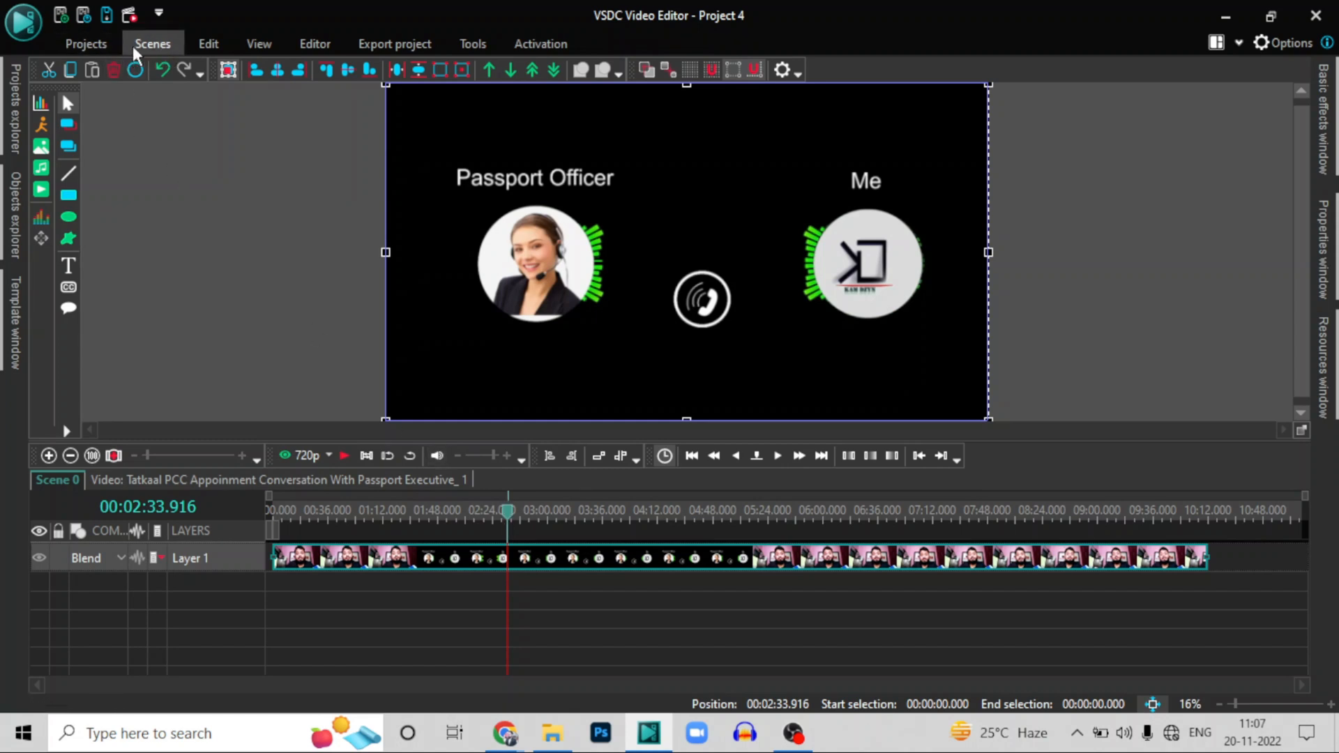
left_click(212, 44)
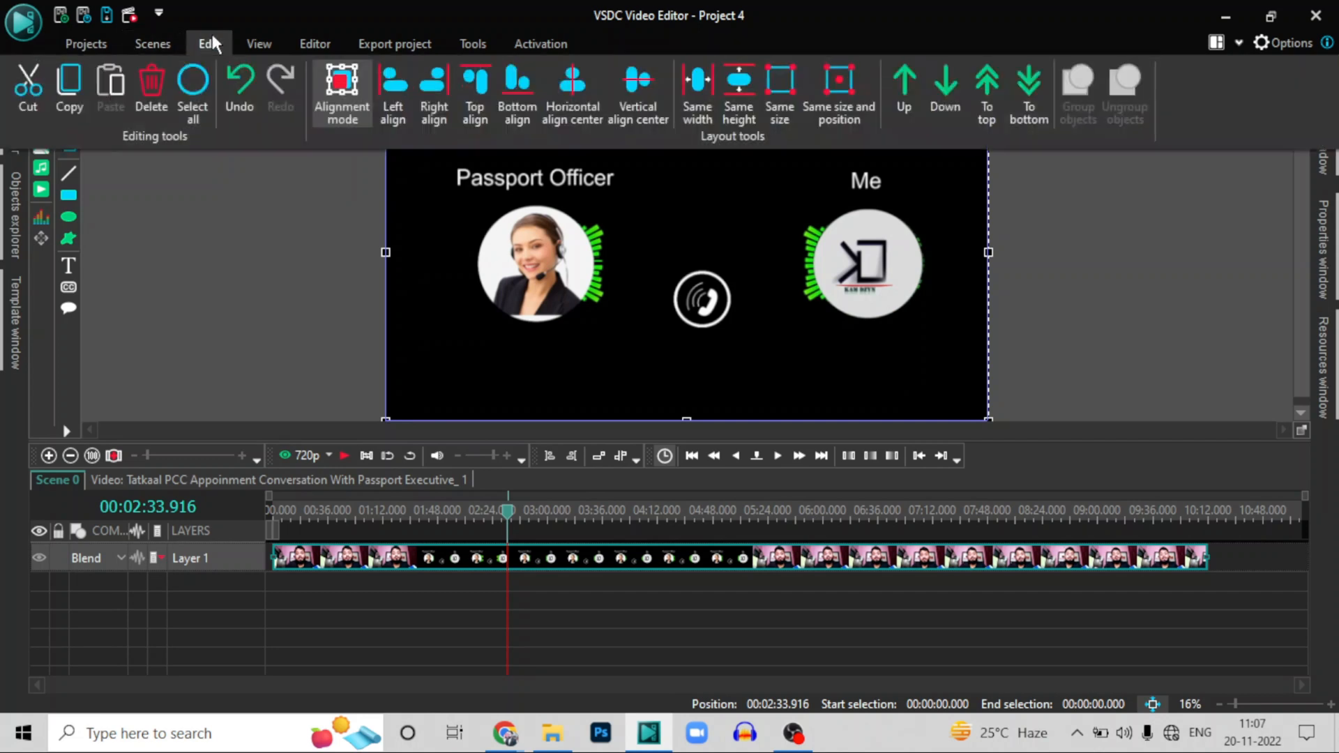
left_click(231, 367)
left_click_drag(512, 516, 53, 459)
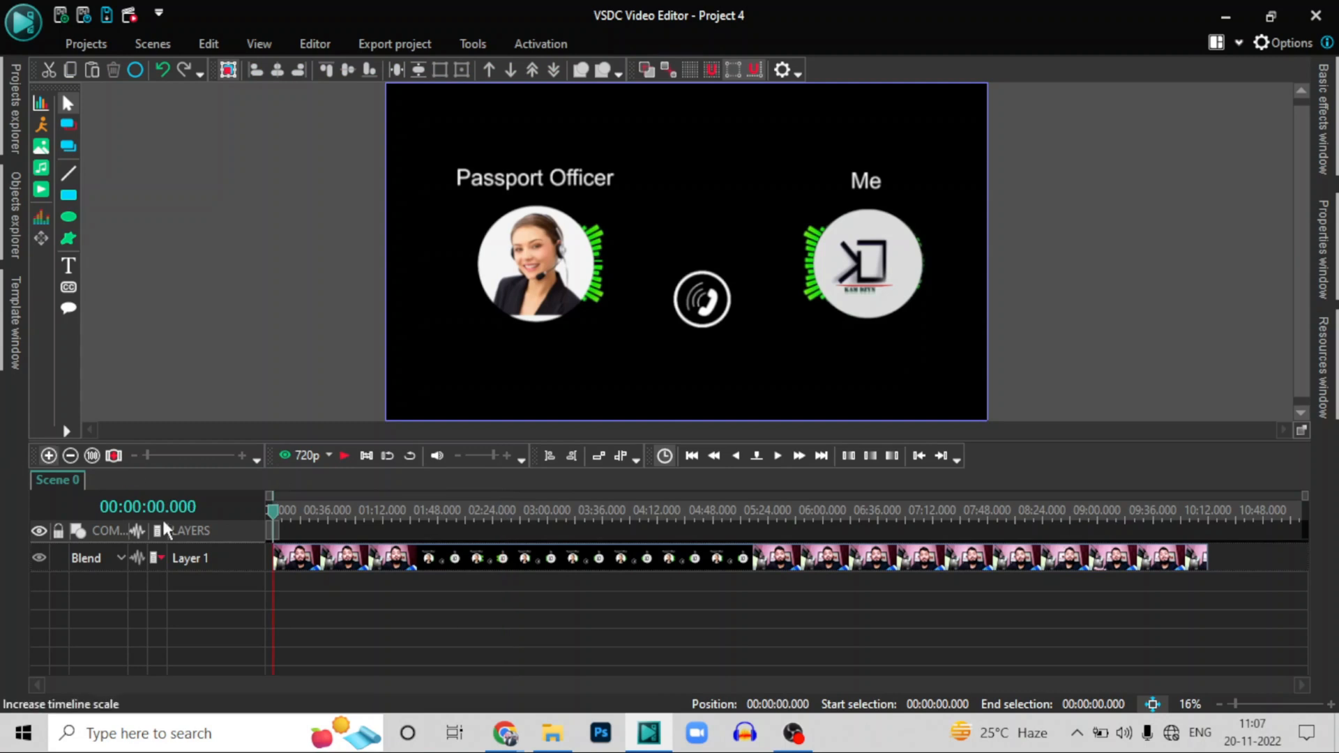
Cut the video clip on Layer 1 and paste it back into Scene 0
left_click(316, 562)
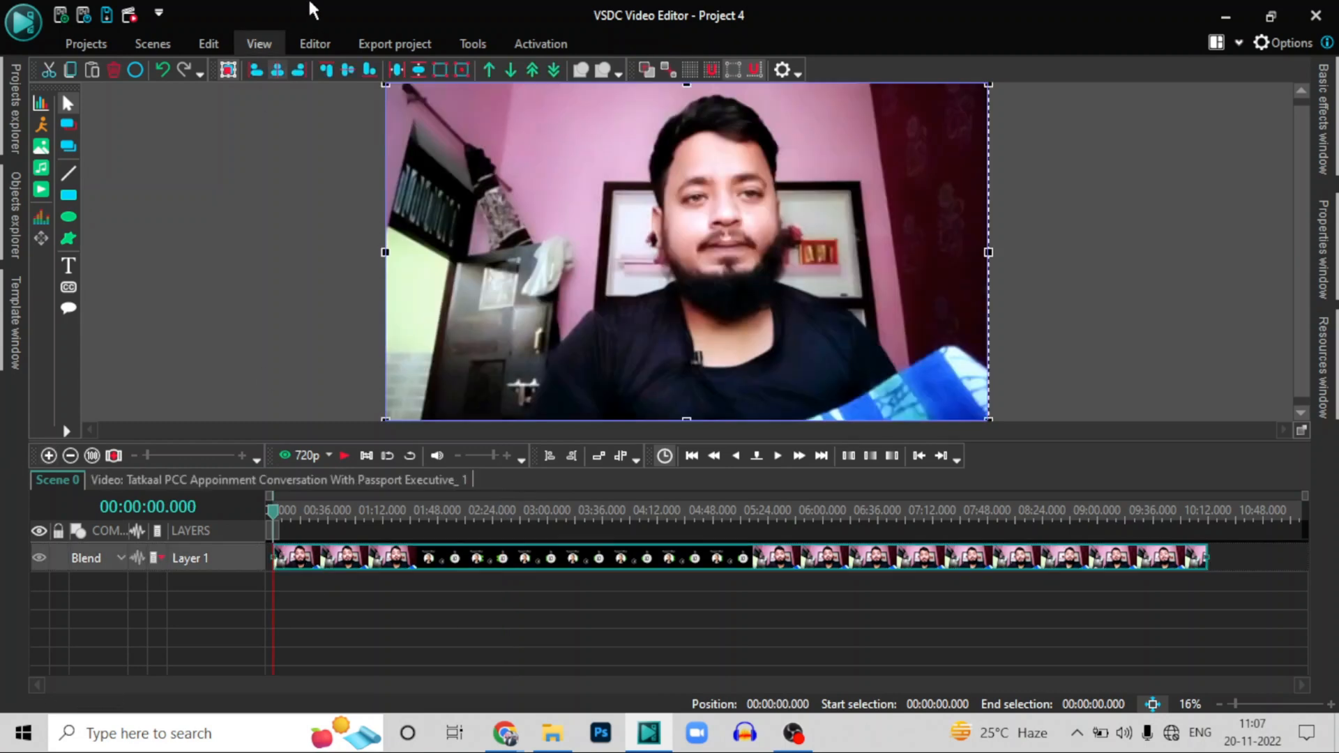
left_click(206, 40)
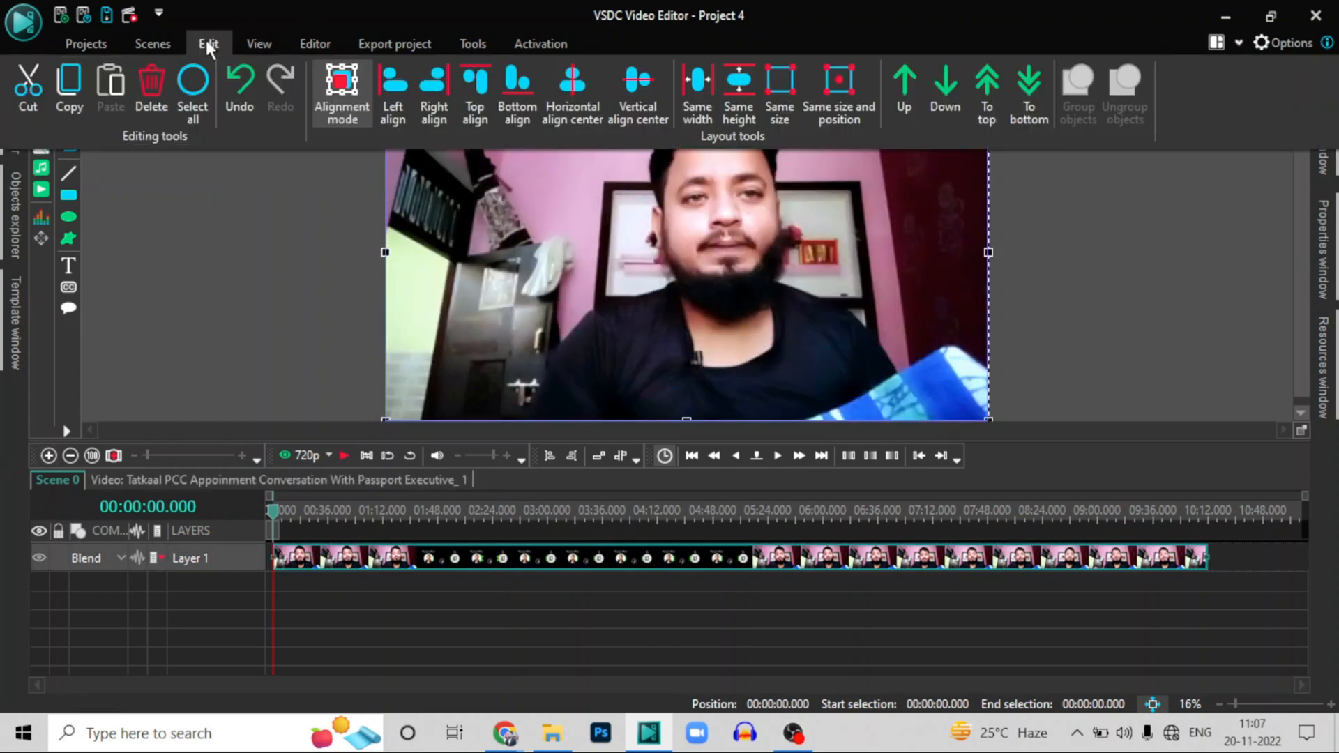
left_click(23, 96)
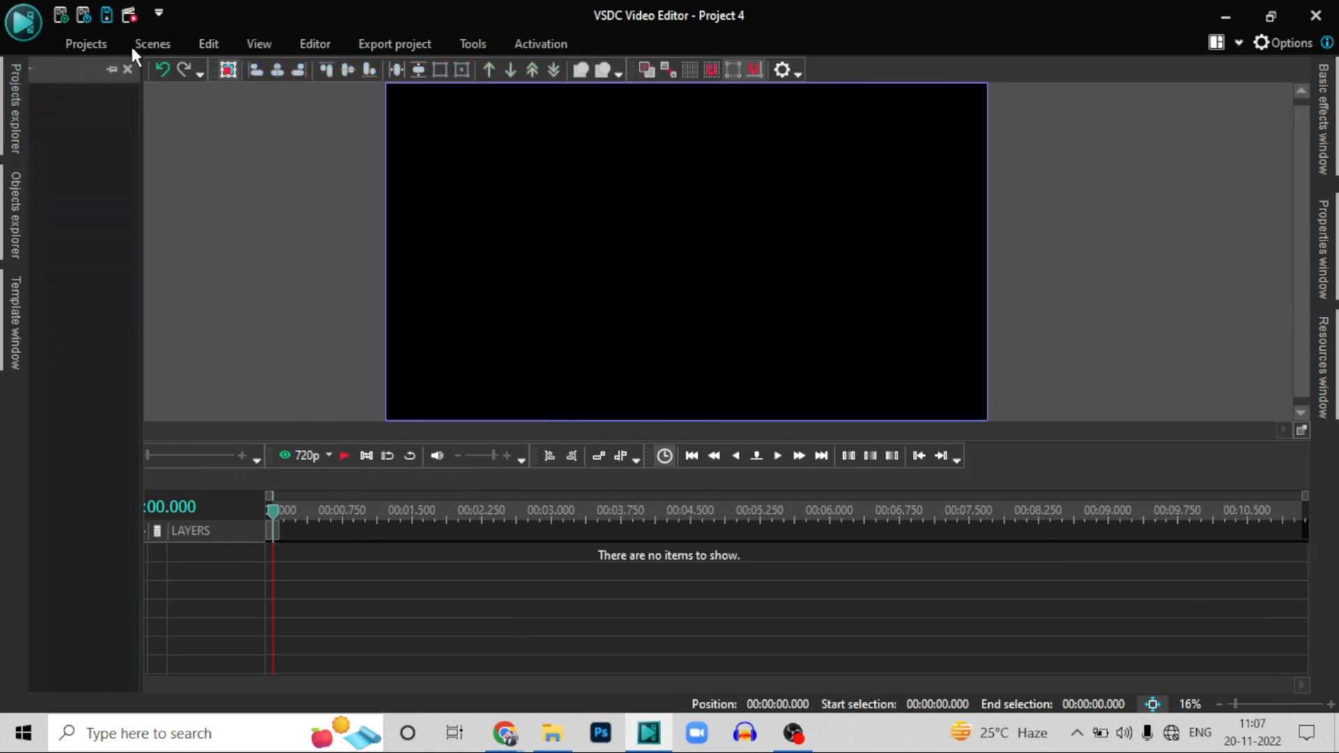
left_click(211, 44)
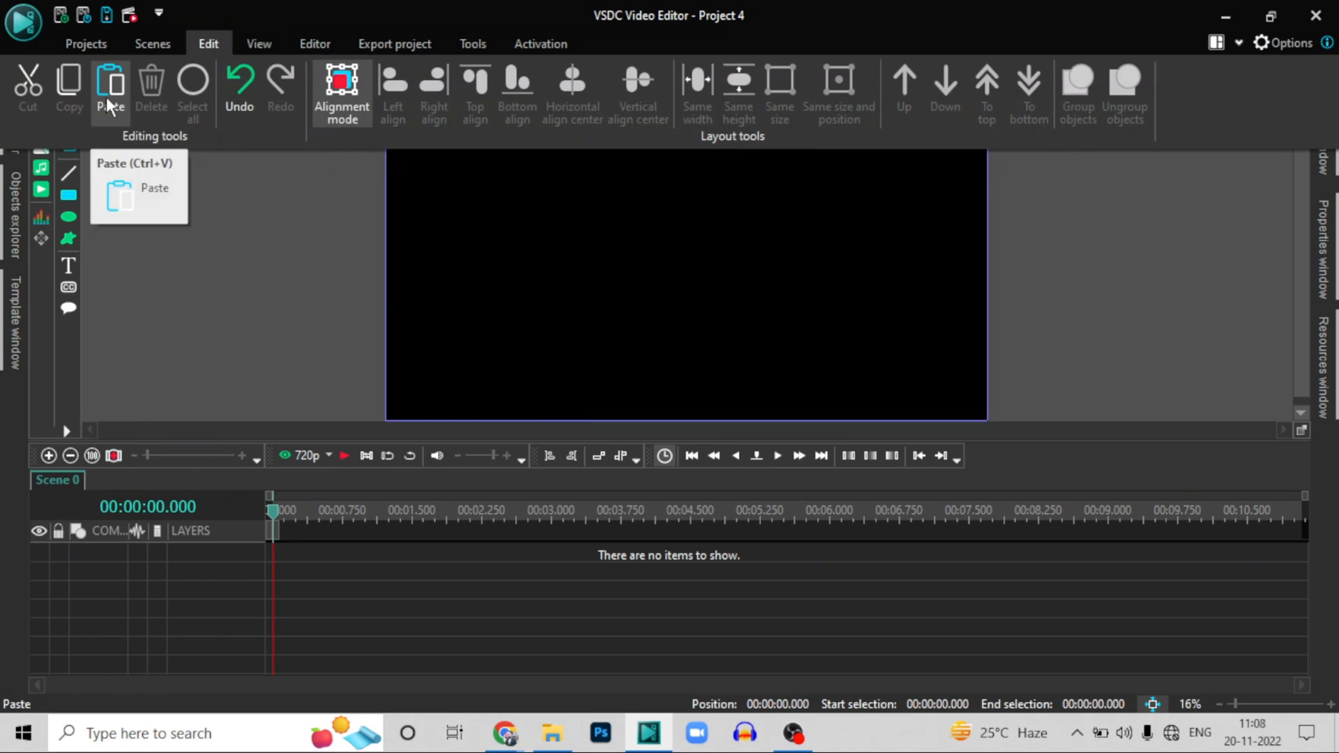
left_click(109, 104)
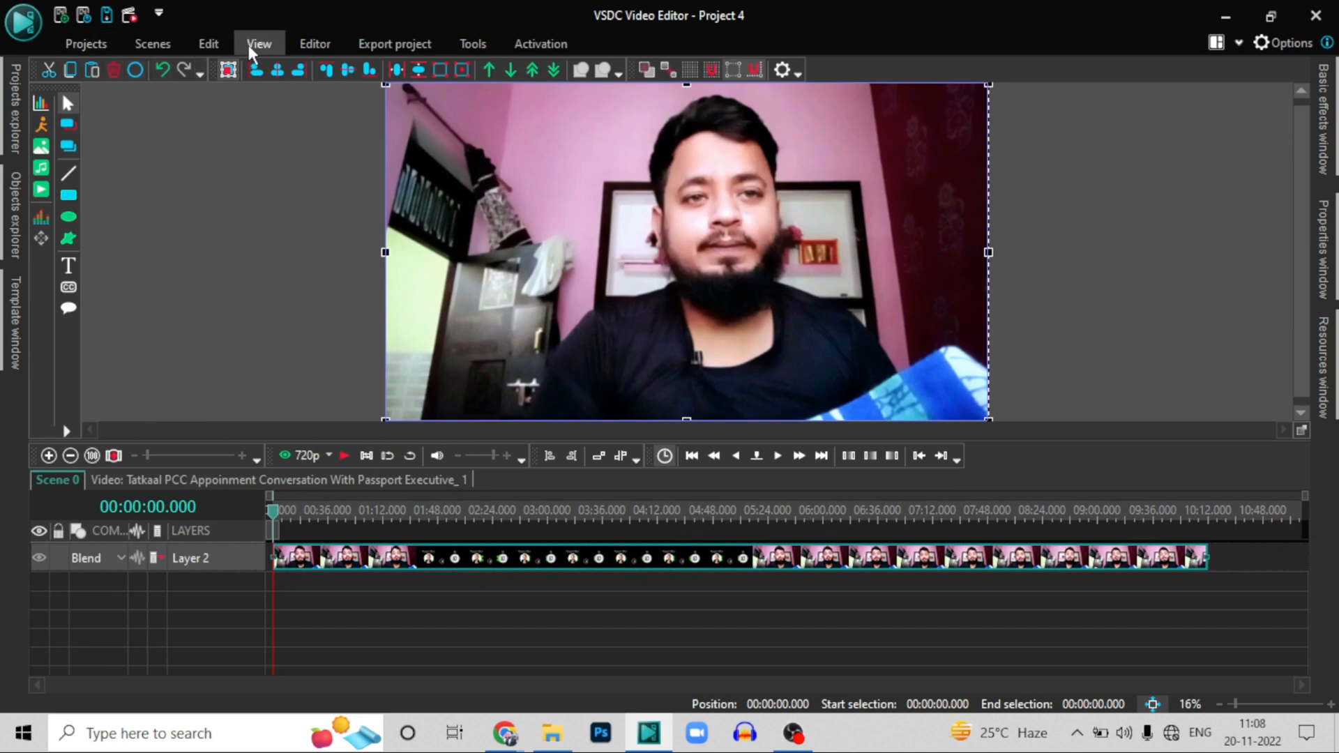
Try left and right alignment on the Layer 2 video clip, and reselect the clip on the timeline
left_click(208, 44)
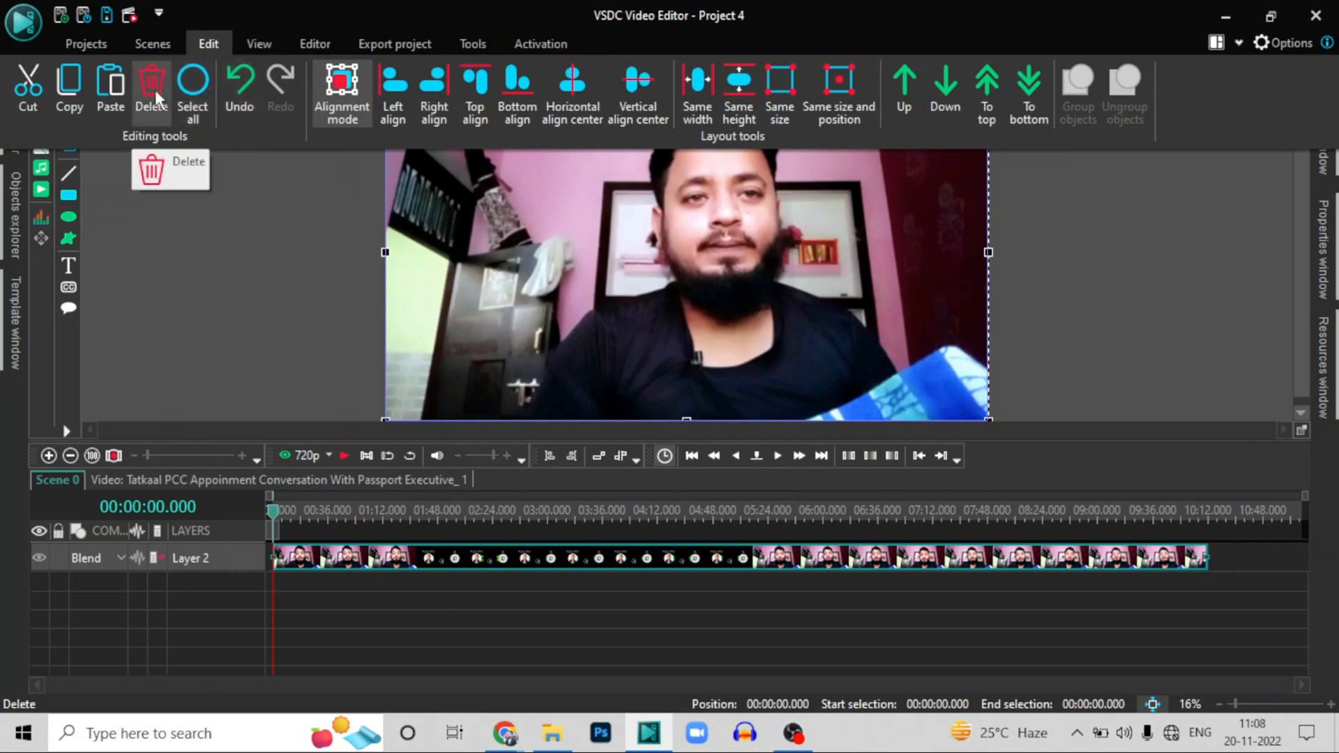
left_click(383, 95)
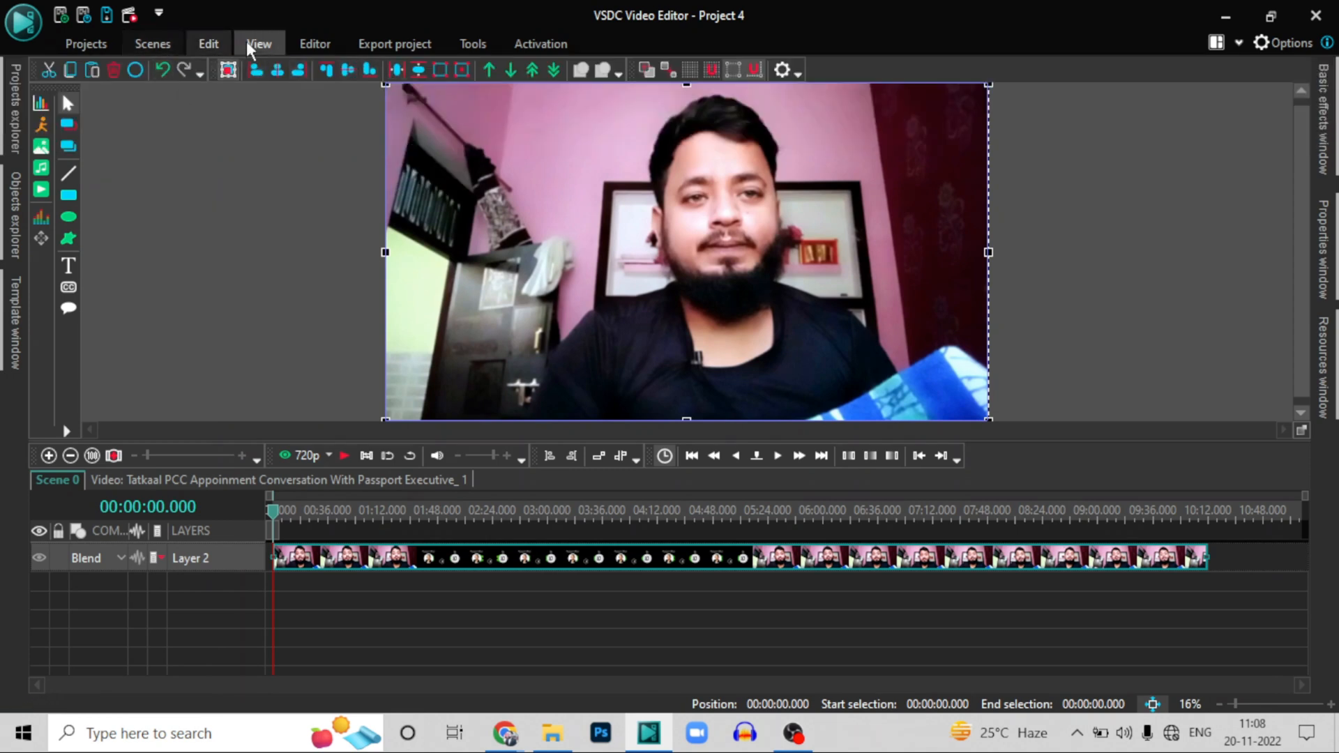
left_click(209, 44)
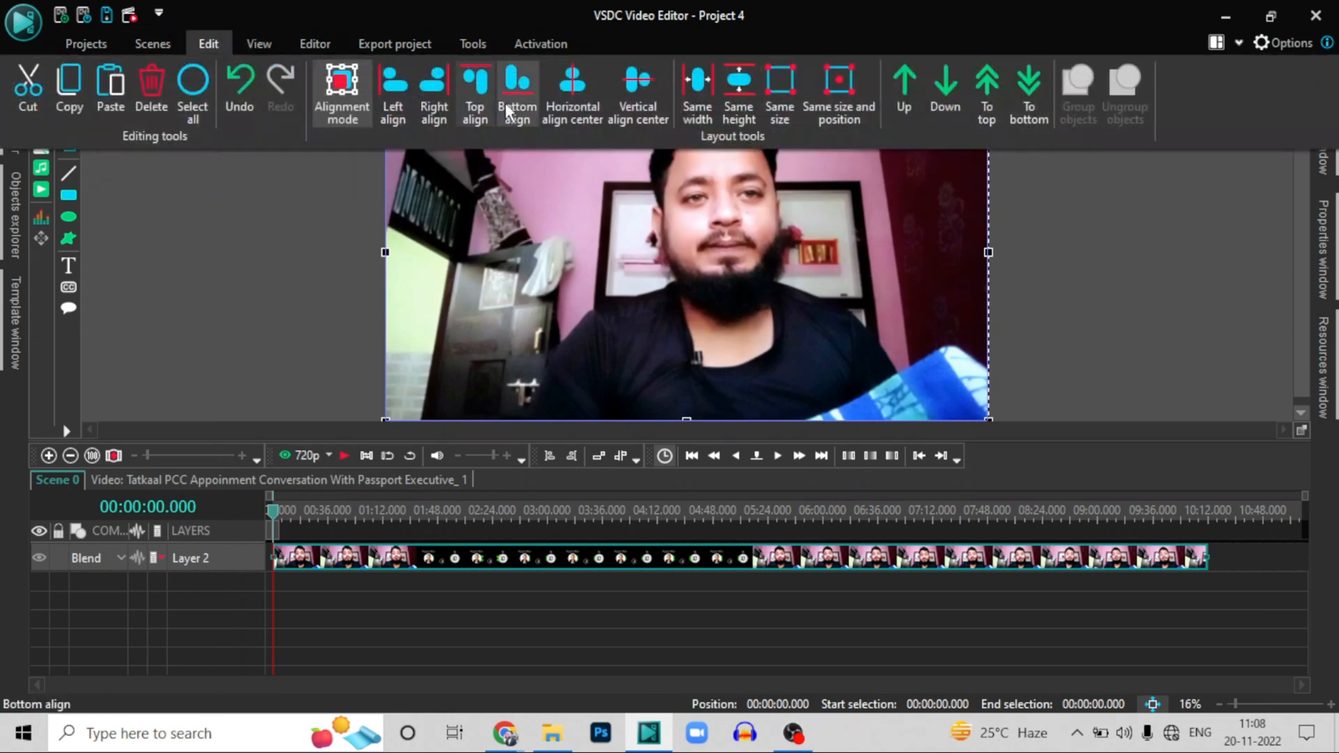
left_click(430, 77)
left_click(208, 44)
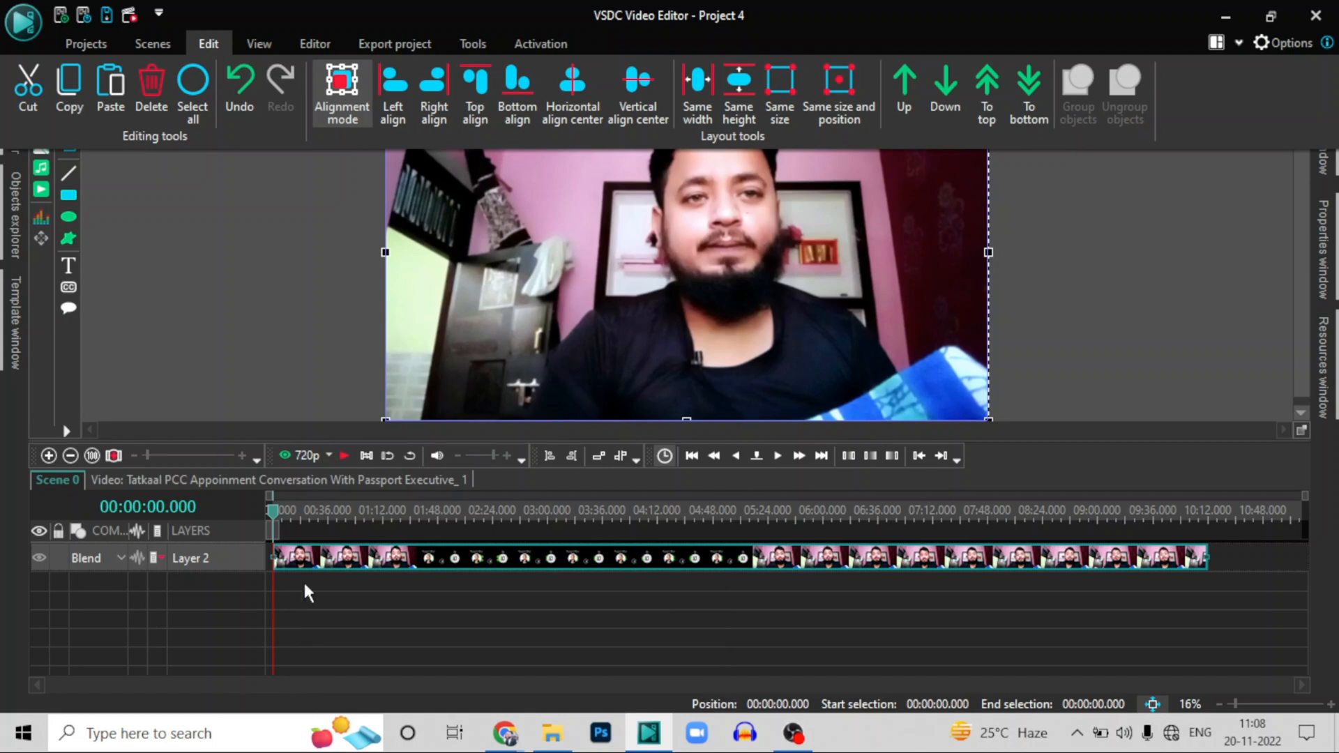
left_click(346, 550)
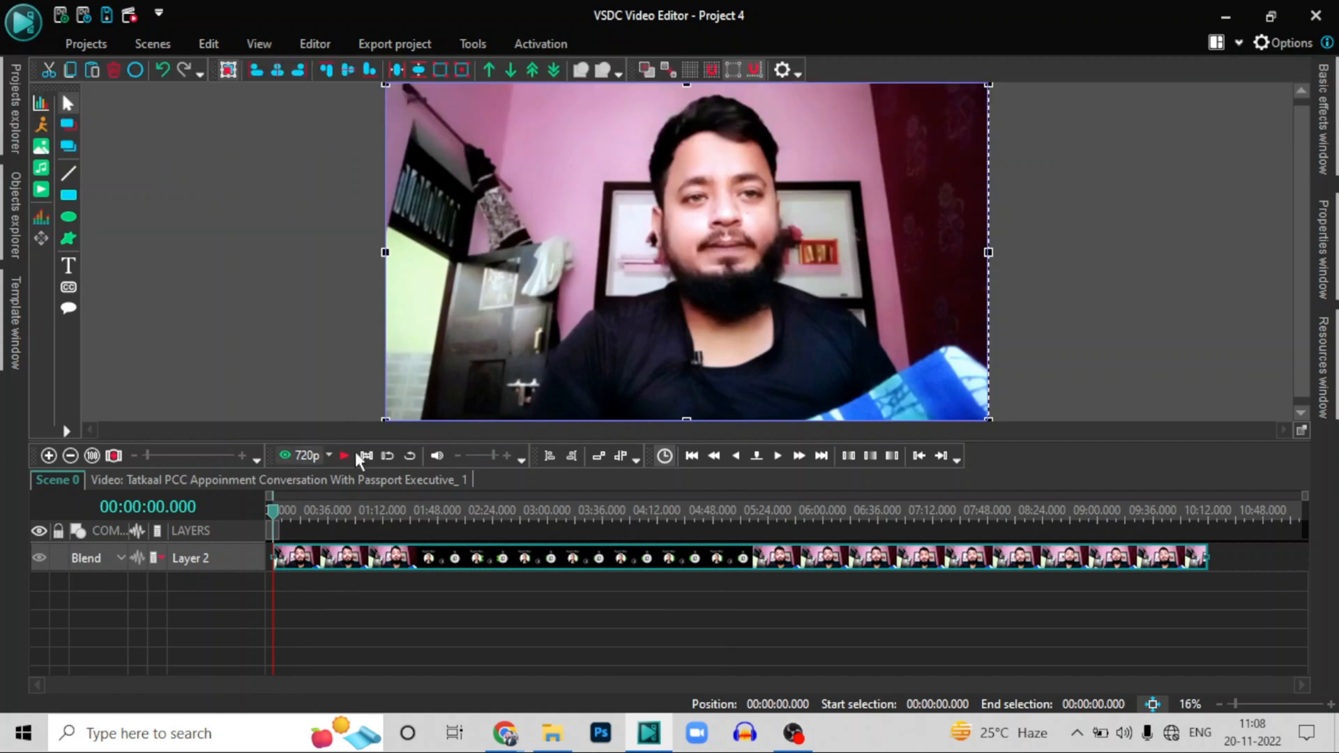
Insert a text object from the cursor position on a new layer, draw its box across the frame's middle, and enter a first name
left_click(68, 265)
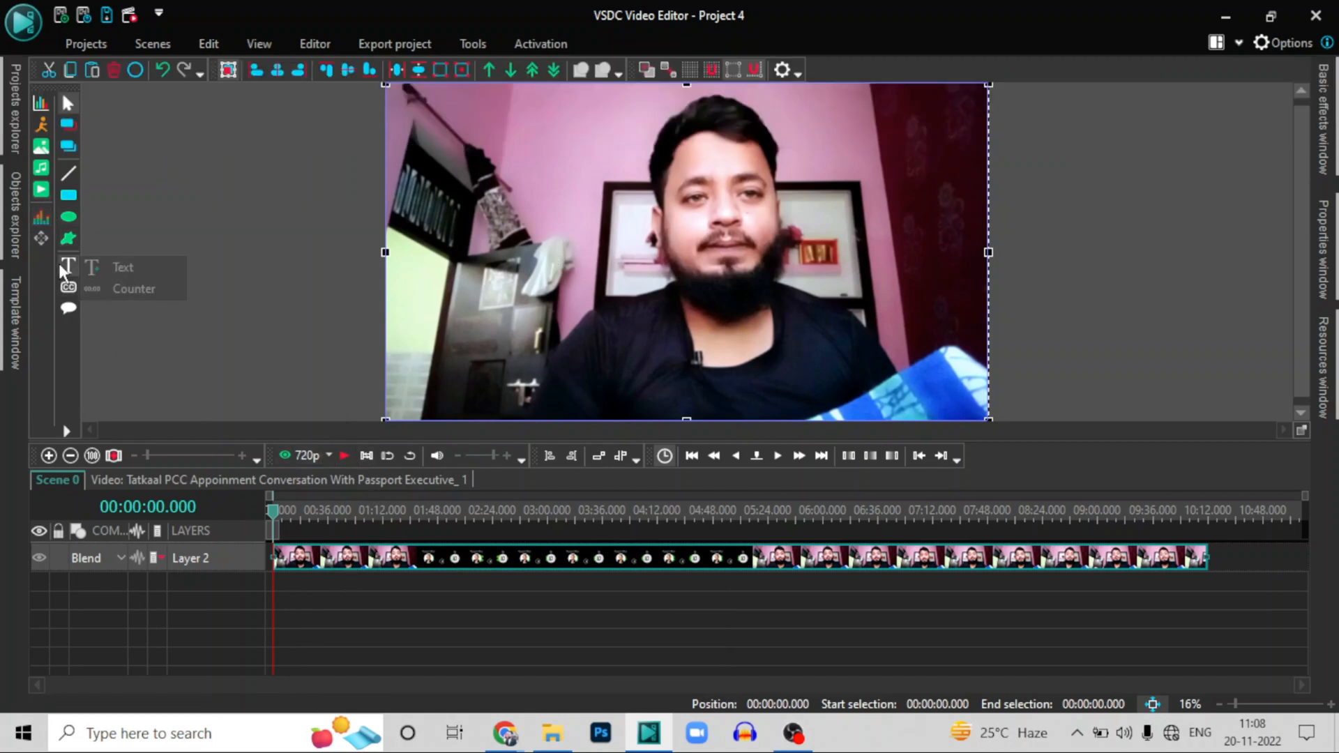
left_click(112, 264)
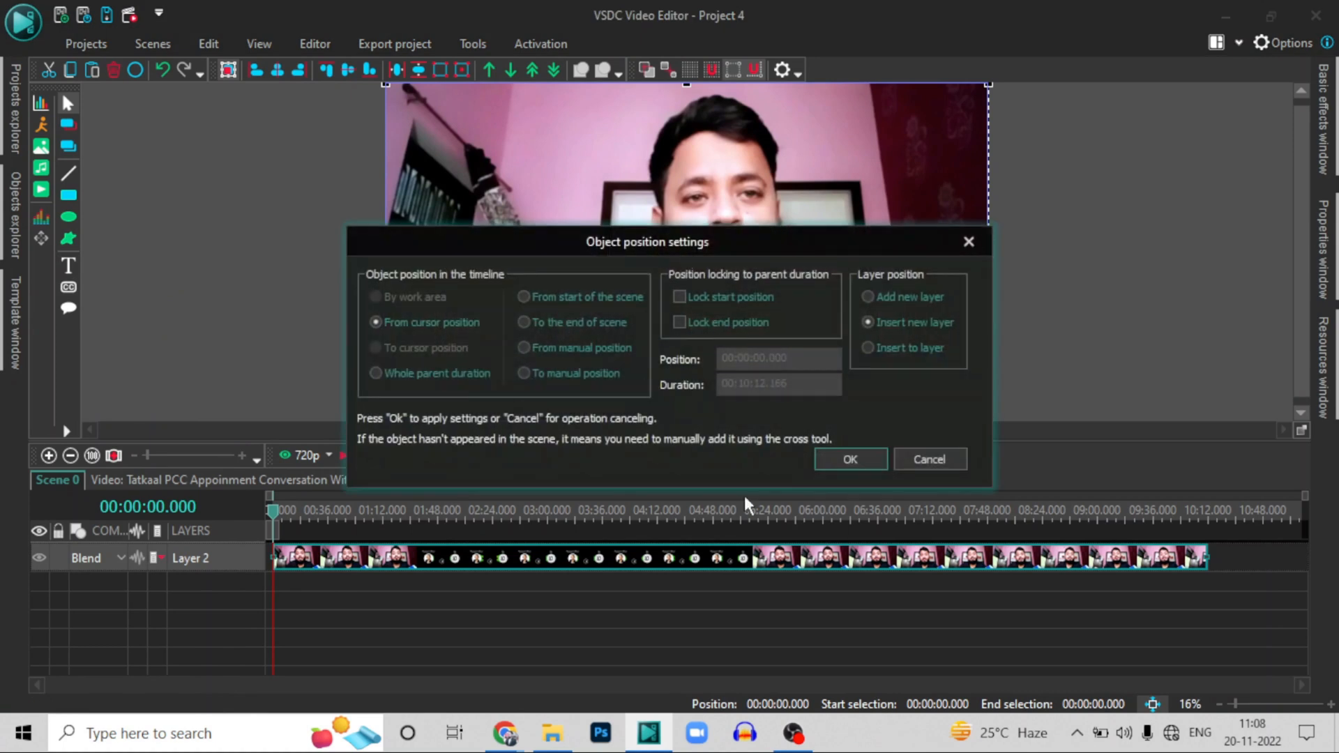
left_click(827, 466)
mouse_move(462, 218)
left_mouse_down()
mouse_move(777, 338)
mouse_move(771, 328)
left_mouse_up()
type("K")
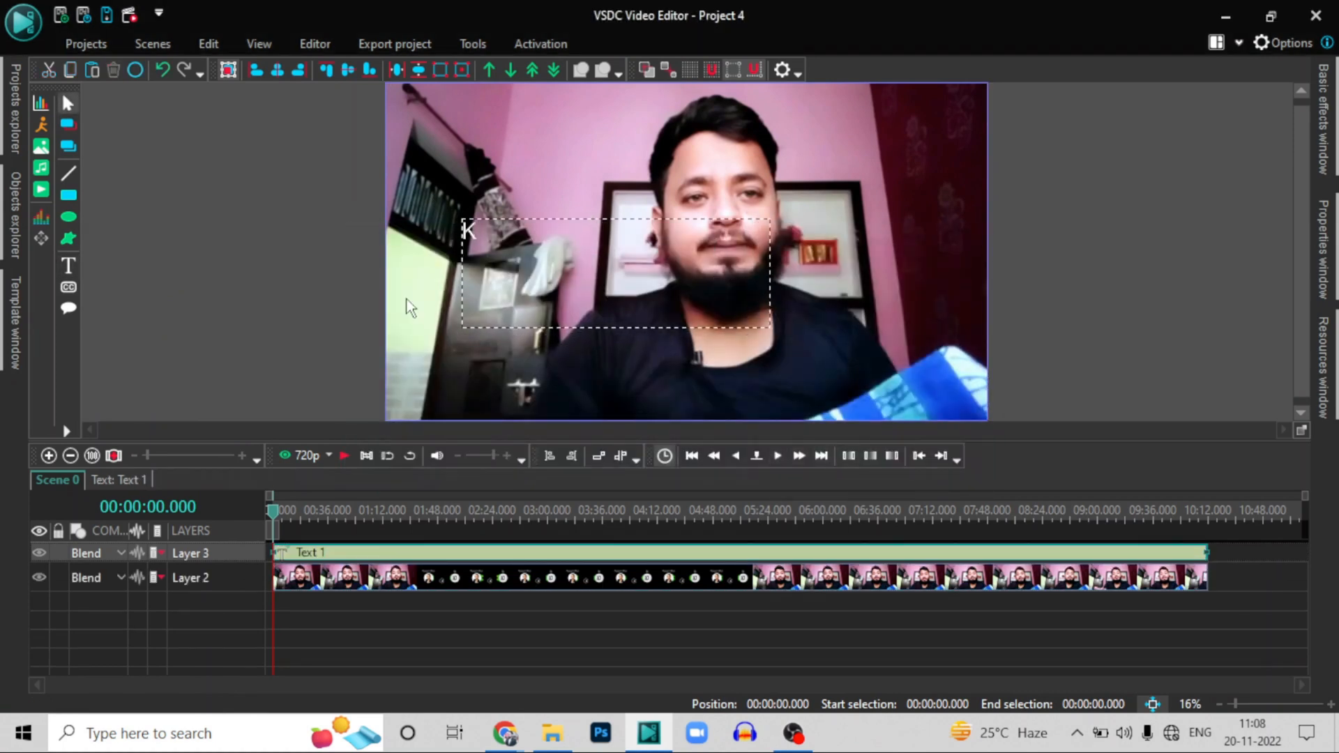
type("amil")
key("ctrl+a")
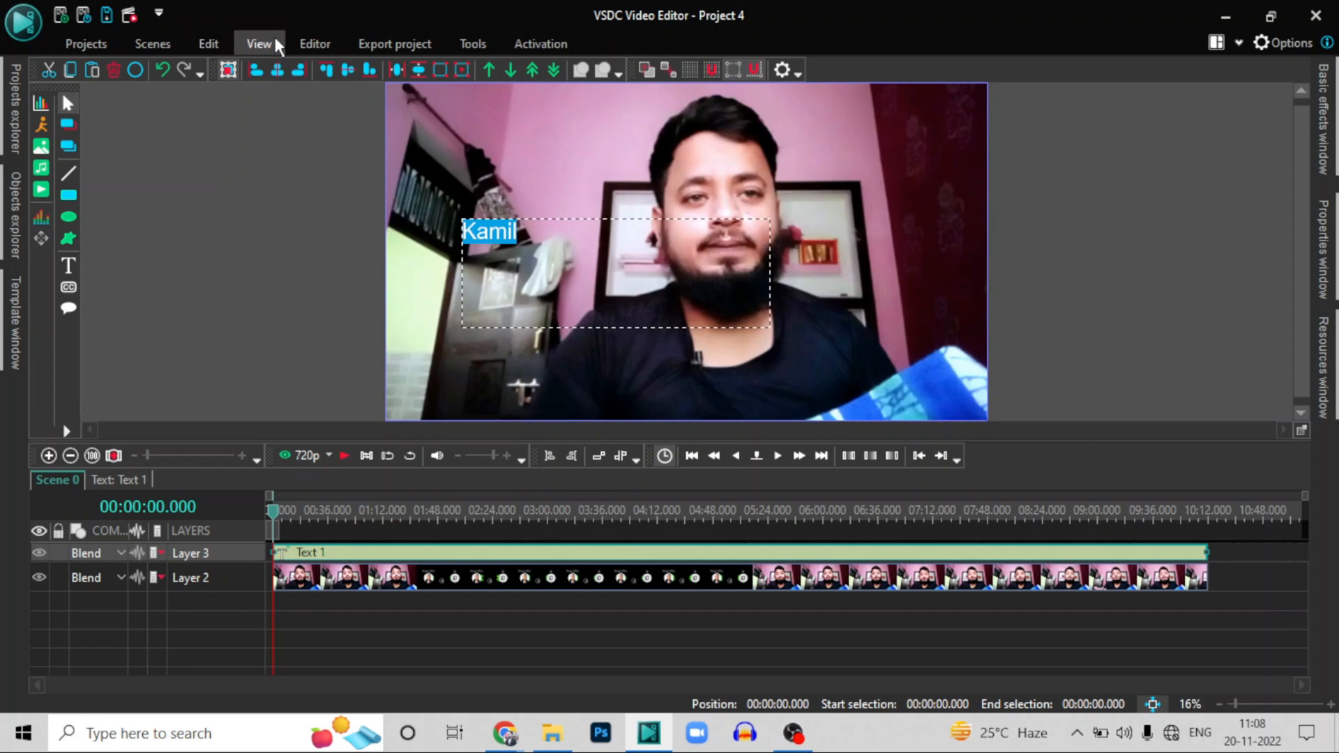
left_click(350, 254)
left_click(510, 241)
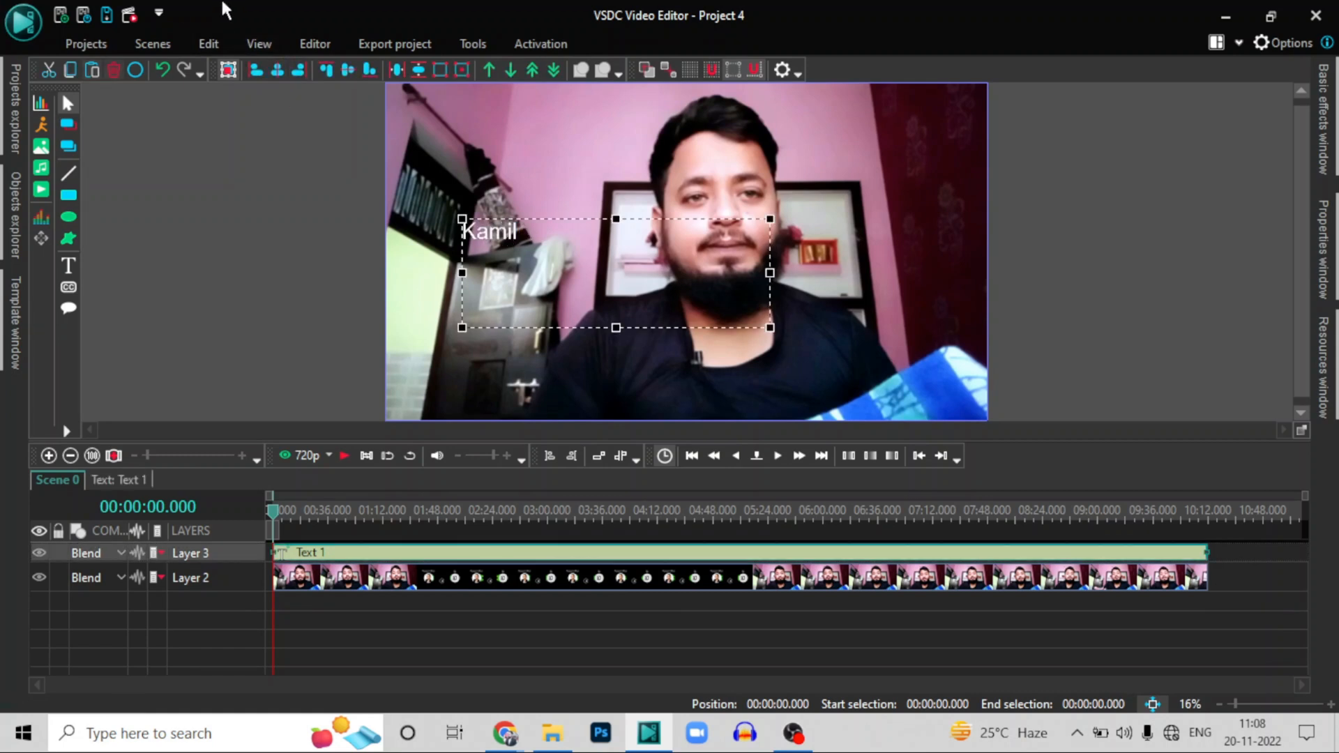
Align the text object to the frame's left edge, and then to its right edge
left_click(209, 43)
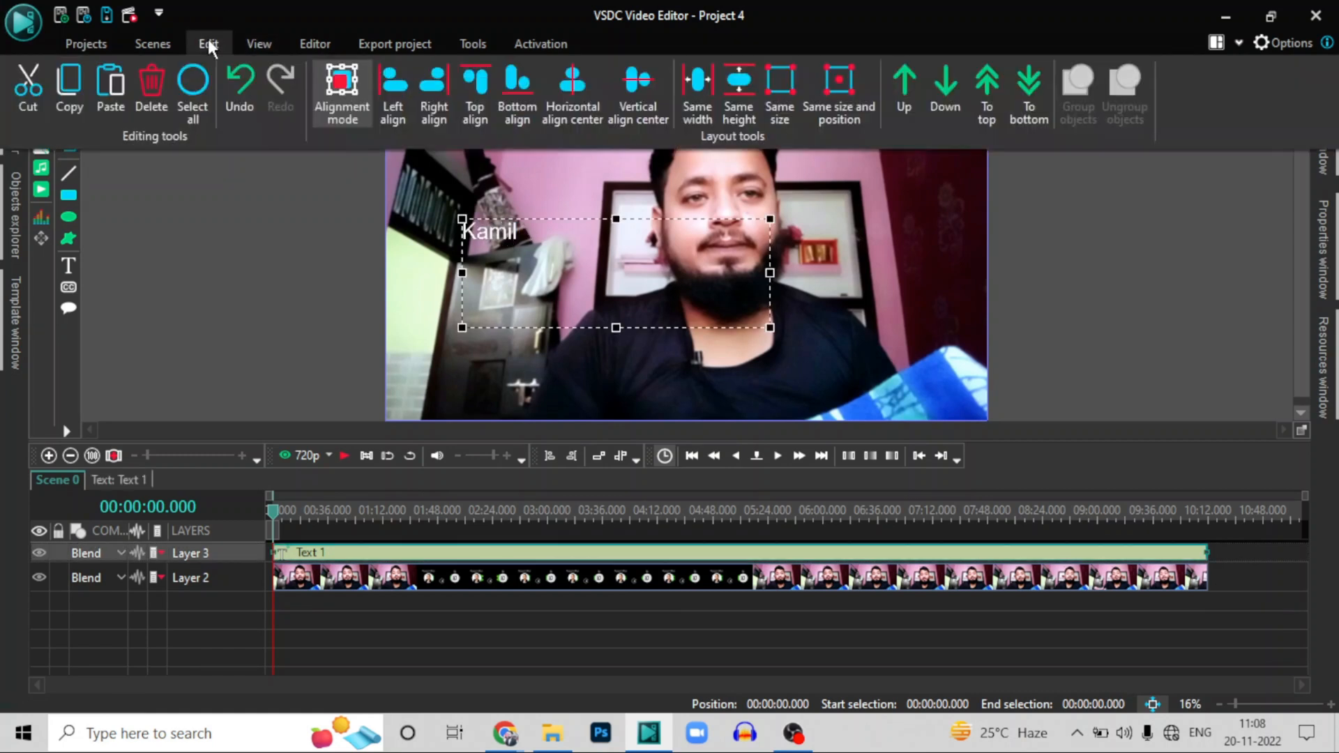
left_click(393, 98)
left_click(436, 220)
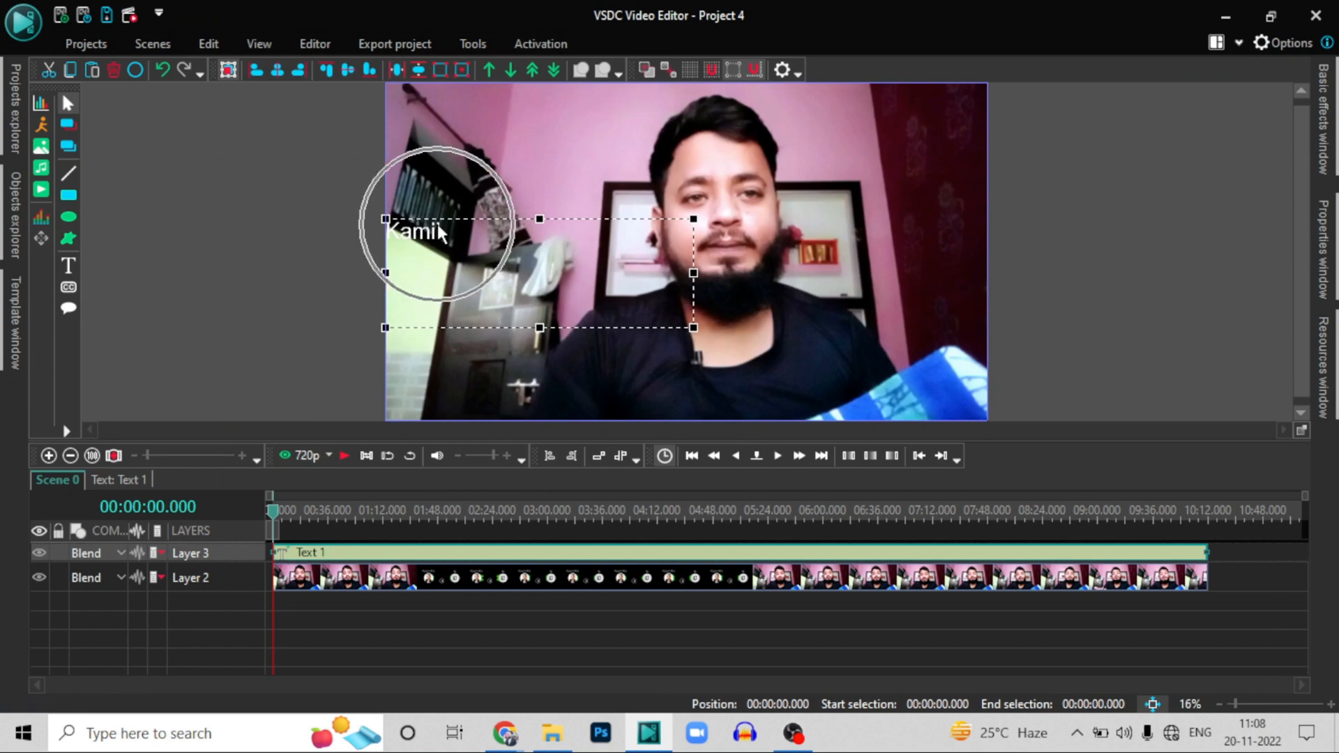
left_click(216, 42)
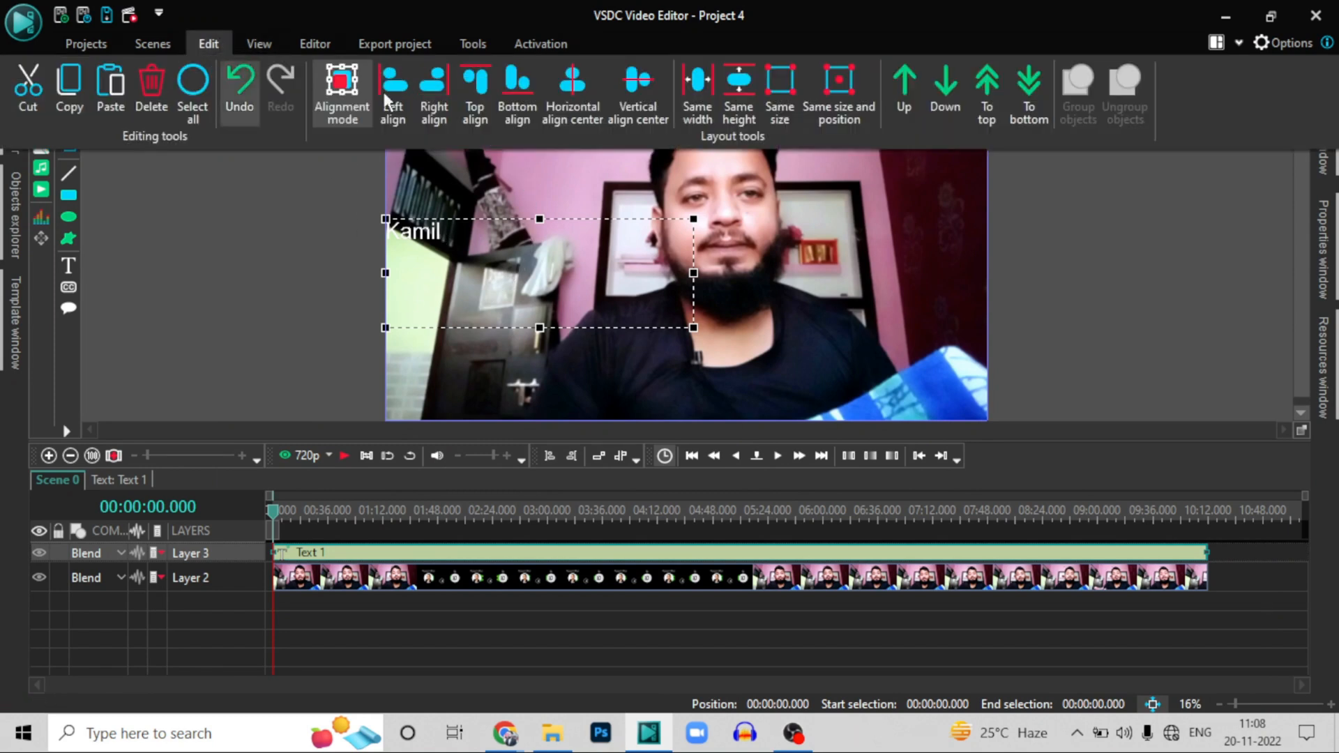
left_click(431, 94)
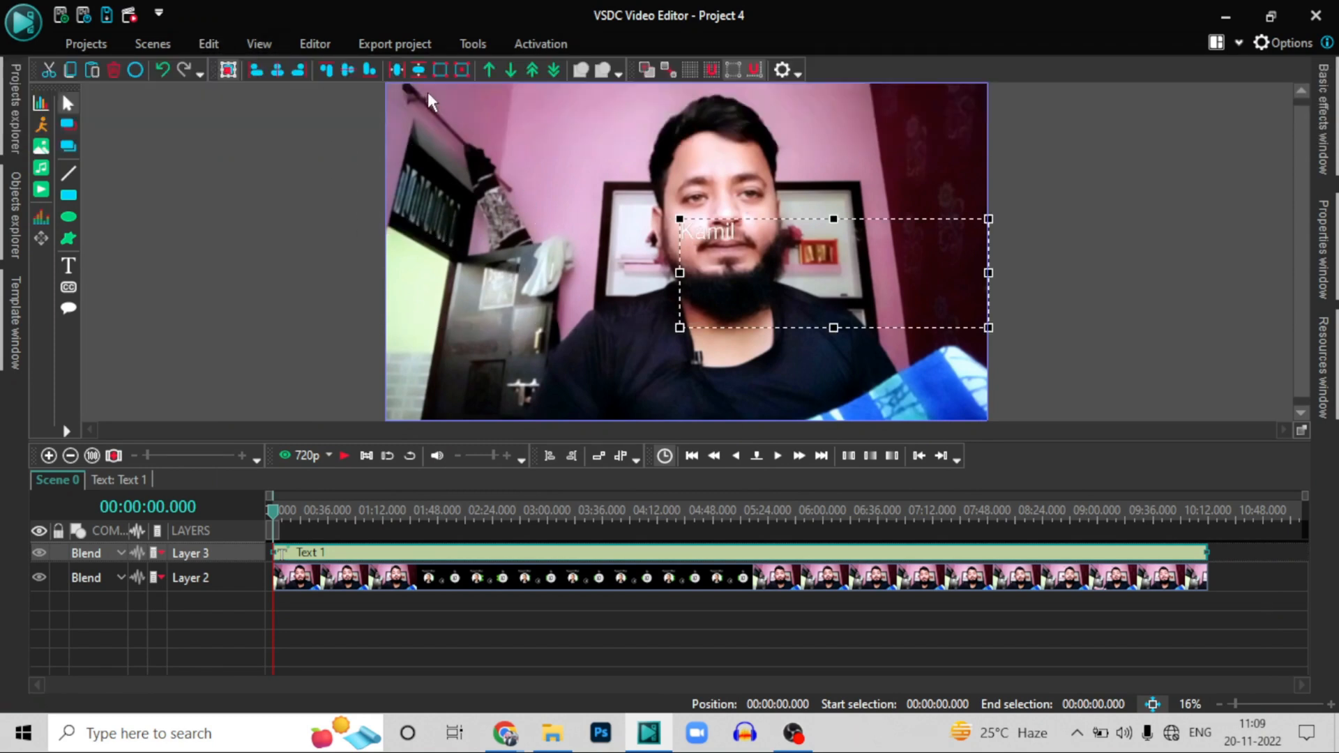
Align the text object to the frame's top and horizontal center, and delete the object
left_click(261, 44)
left_click(219, 45)
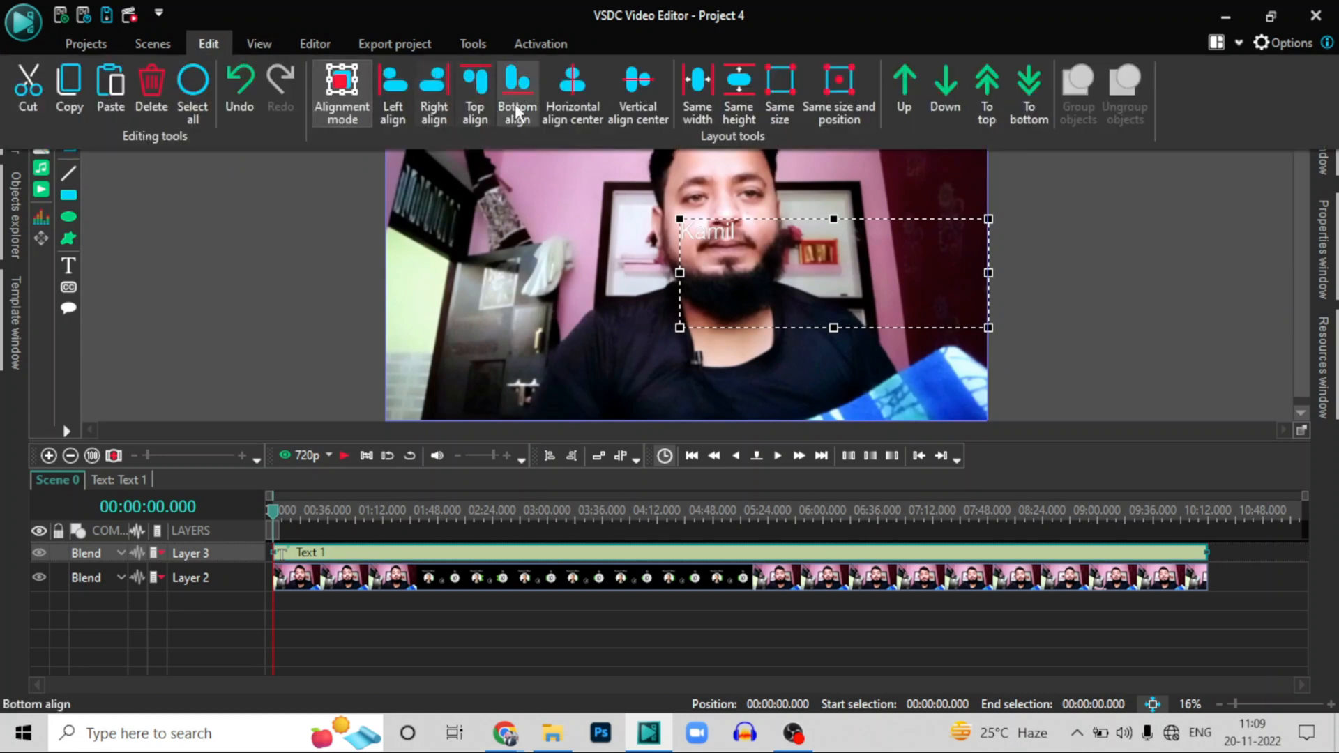
left_click(475, 90)
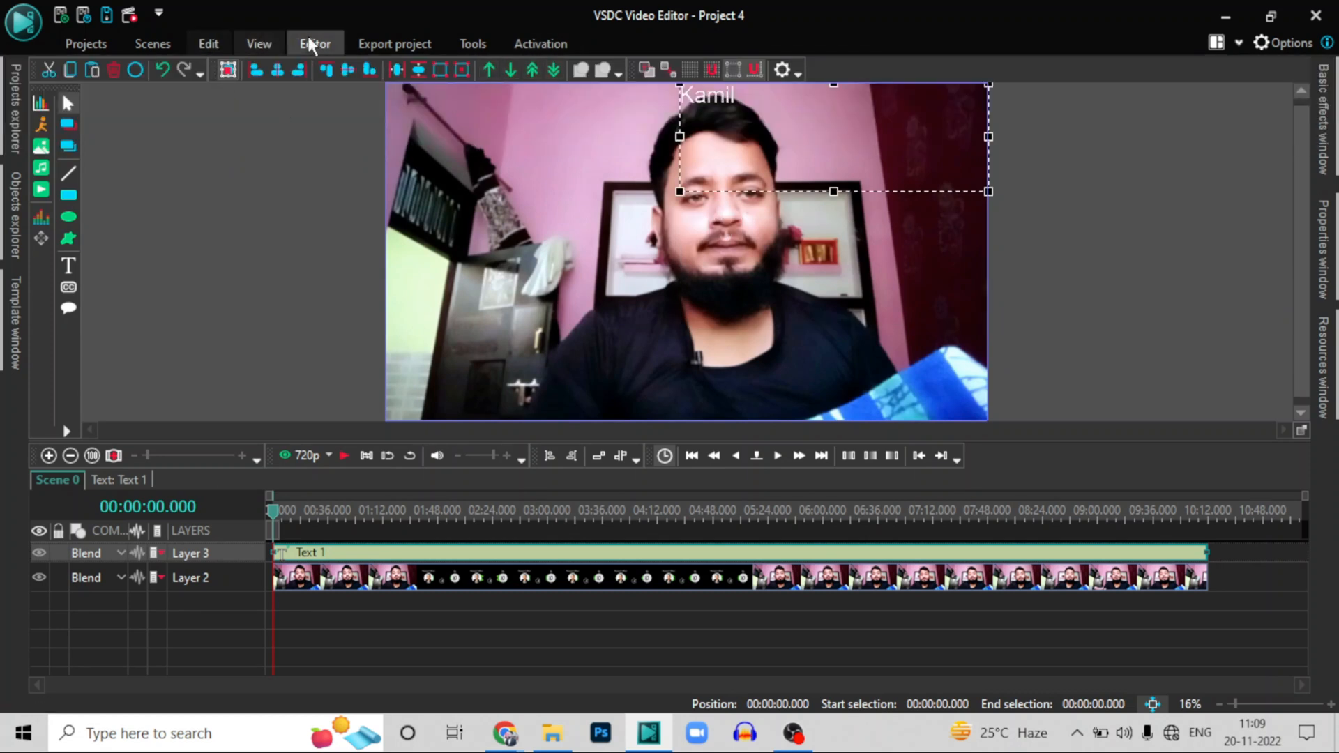
left_click(202, 43)
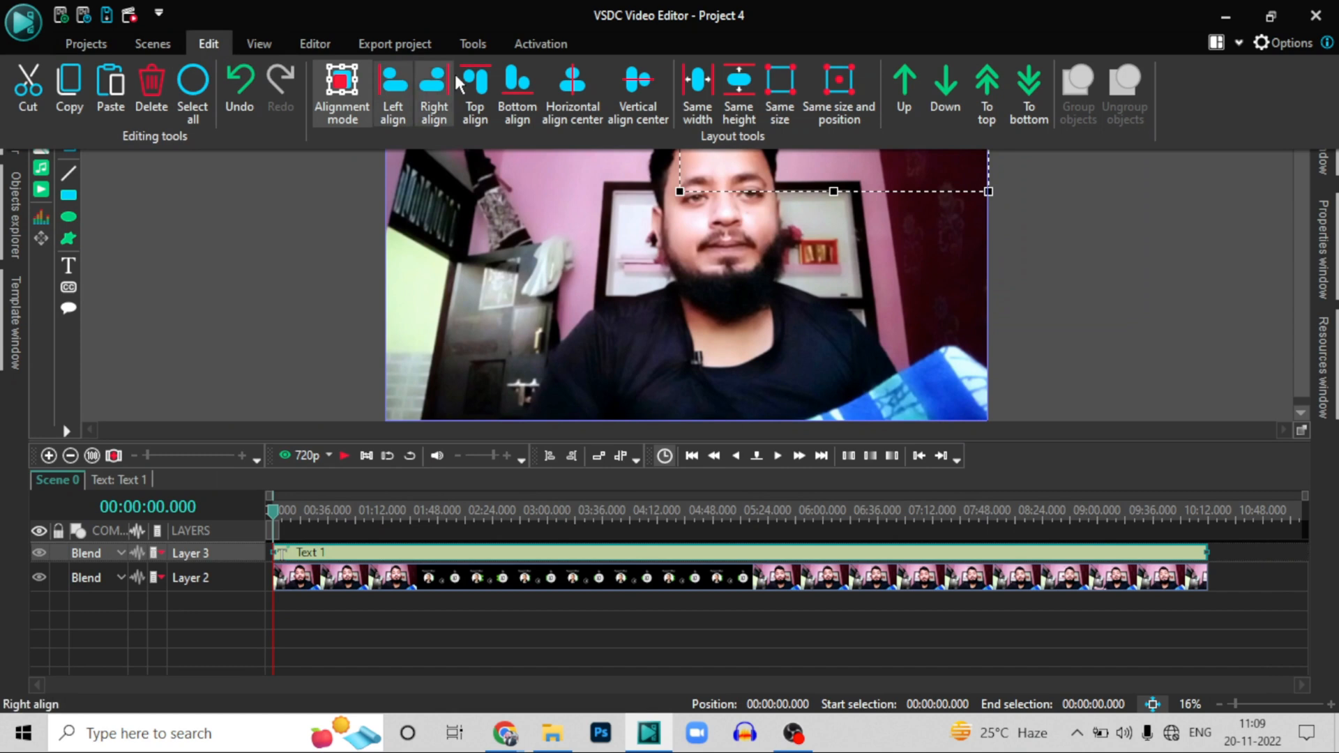
left_click(568, 91)
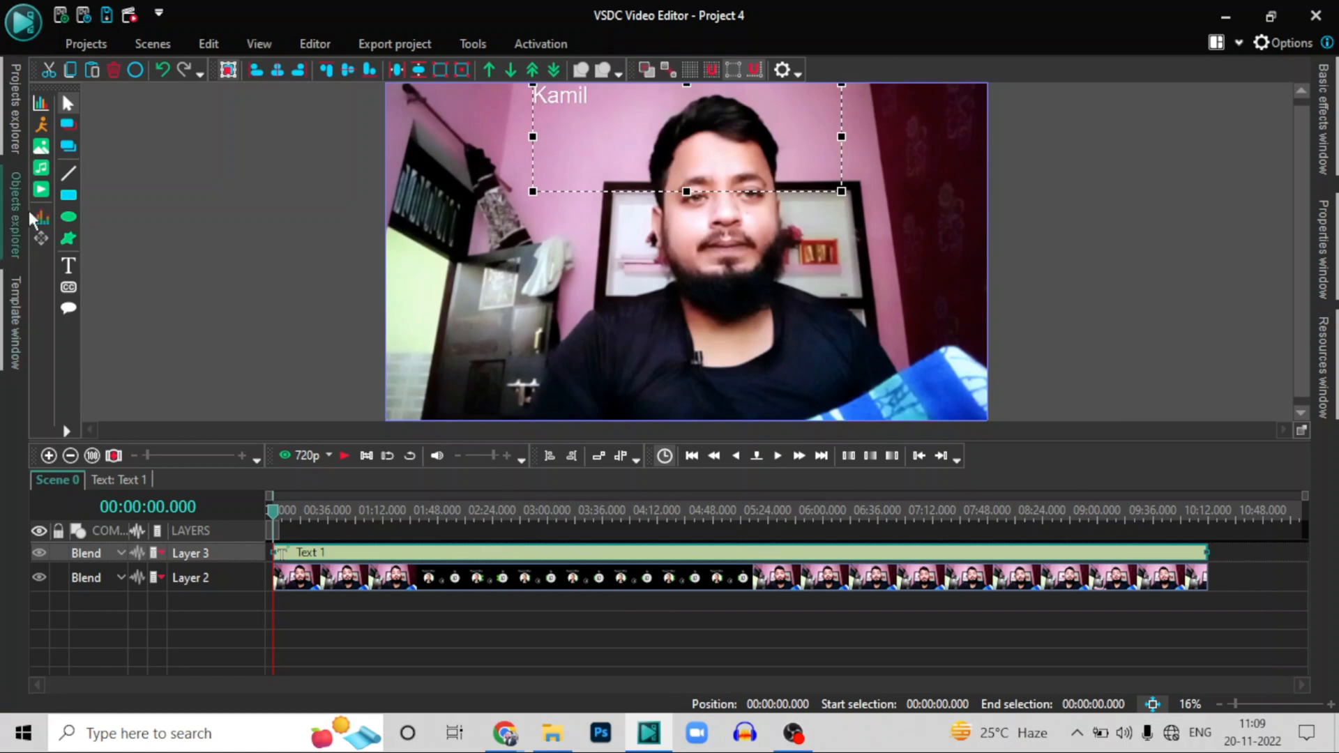
left_click(115, 68)
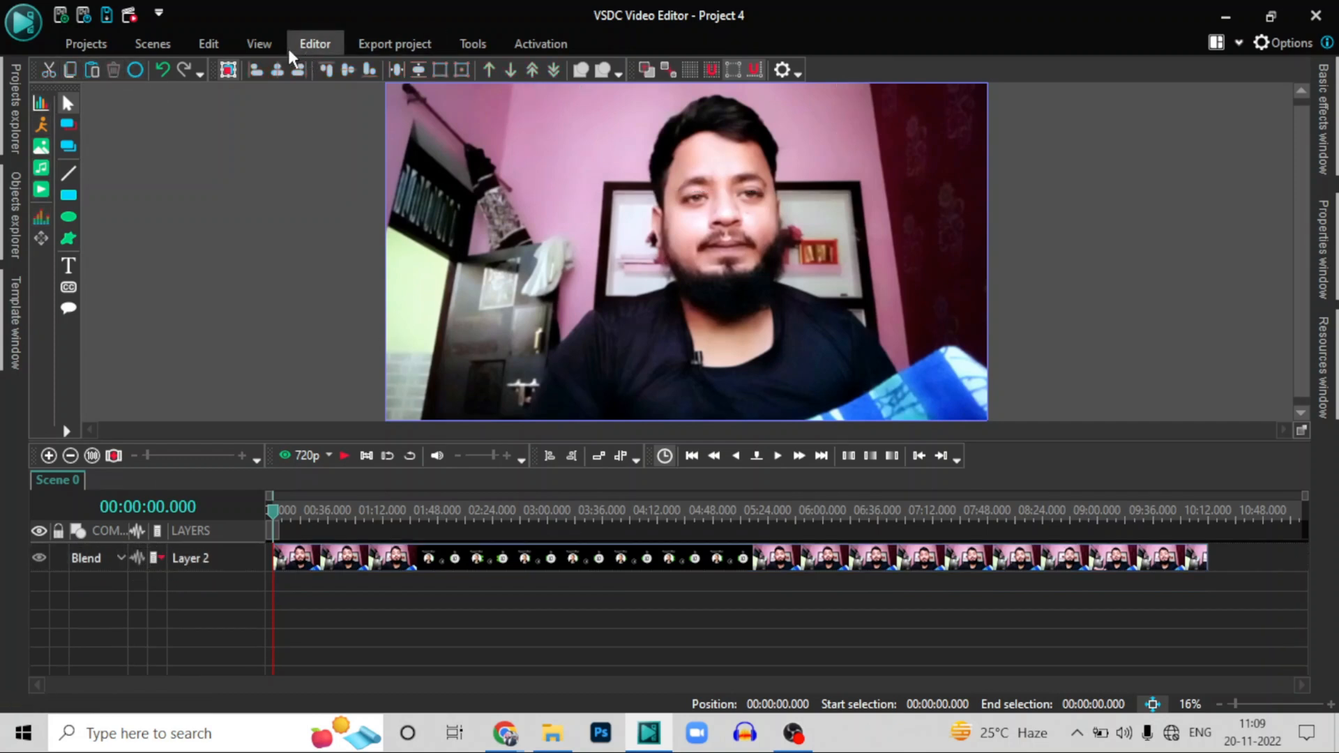
Open the existing Project 6 in place of Project 4
left_click(209, 44)
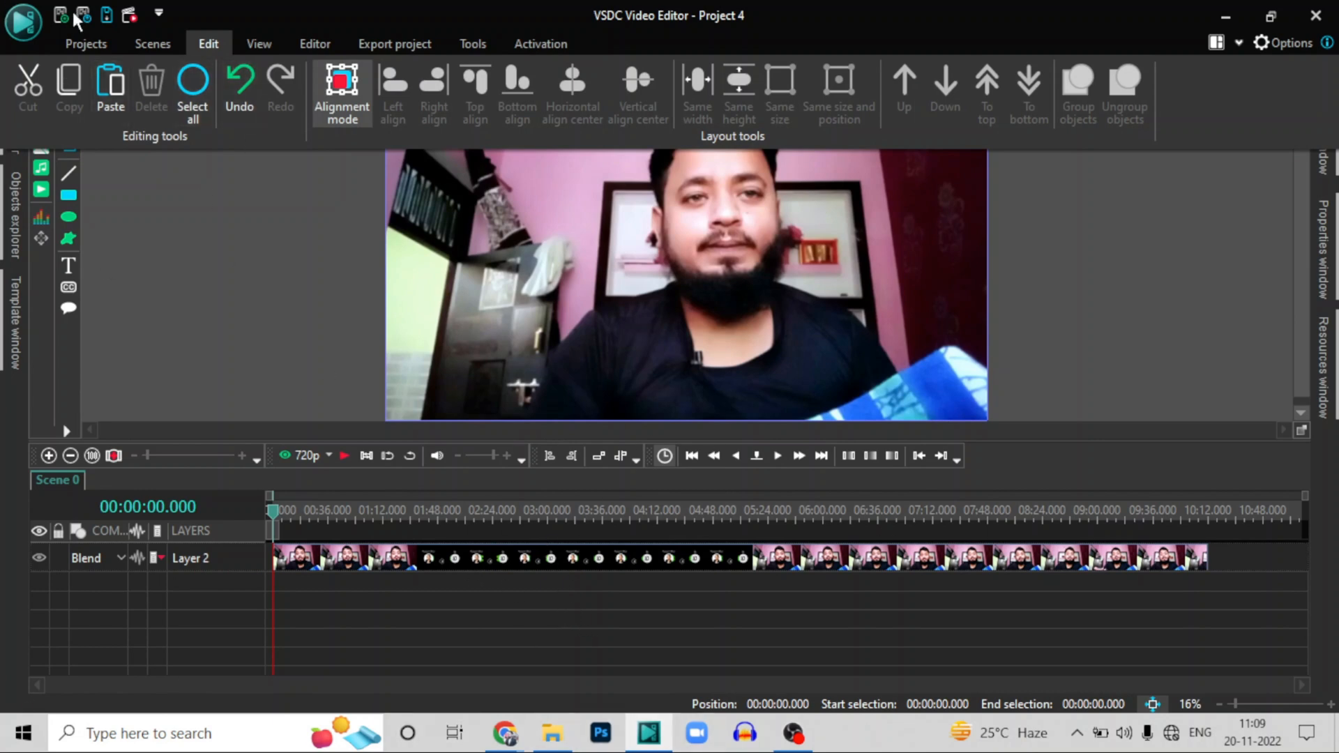
left_click(85, 43)
left_click(260, 223)
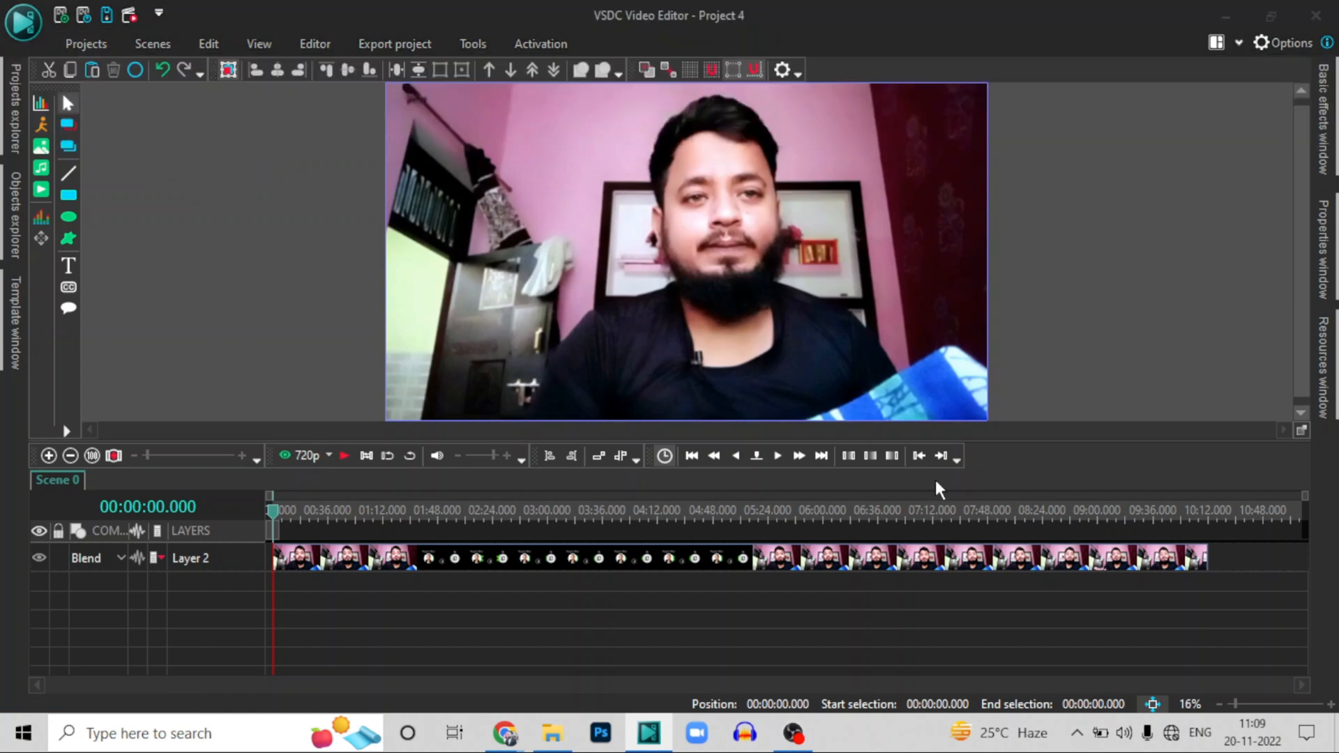
key("ctrl+o")
left_click(907, 191)
left_click(1018, 458)
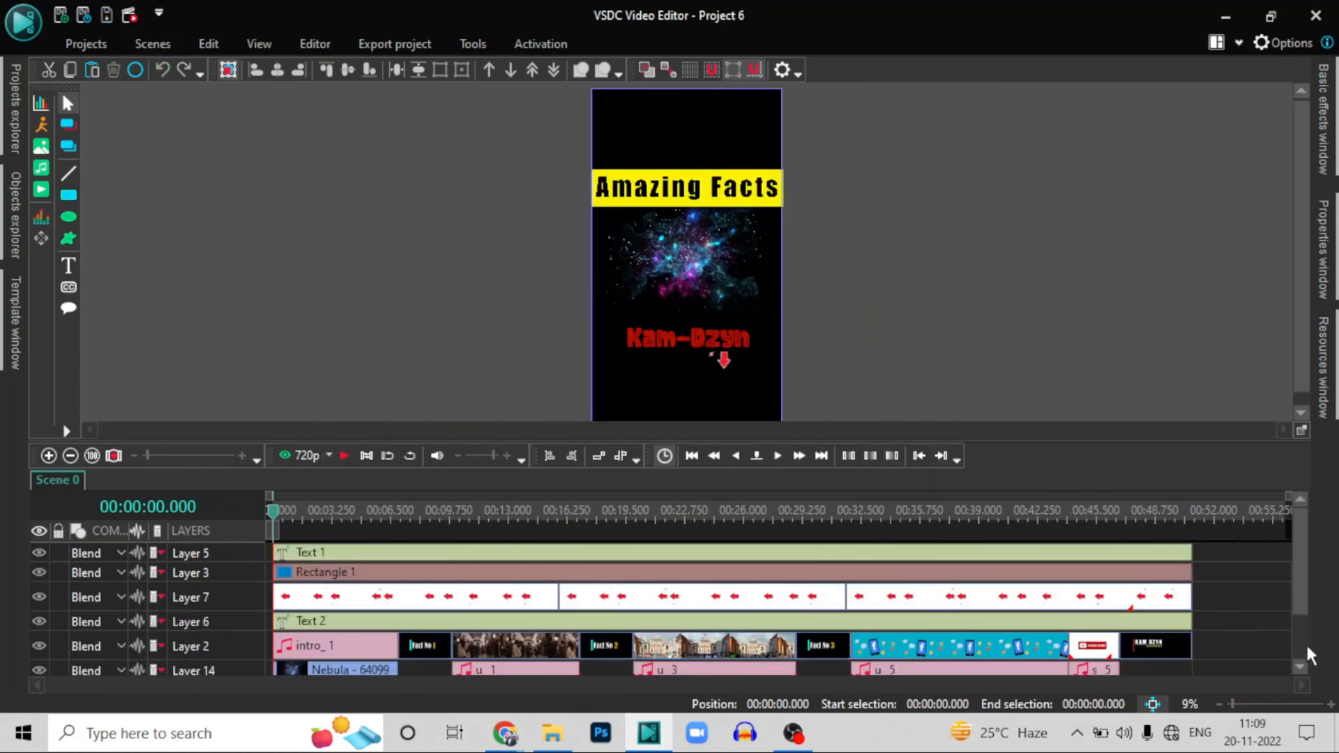
Select the Nebula video clip on Layer 14 and move it up one level in the layer order
left_click_drag(1303, 545, 1304, 617)
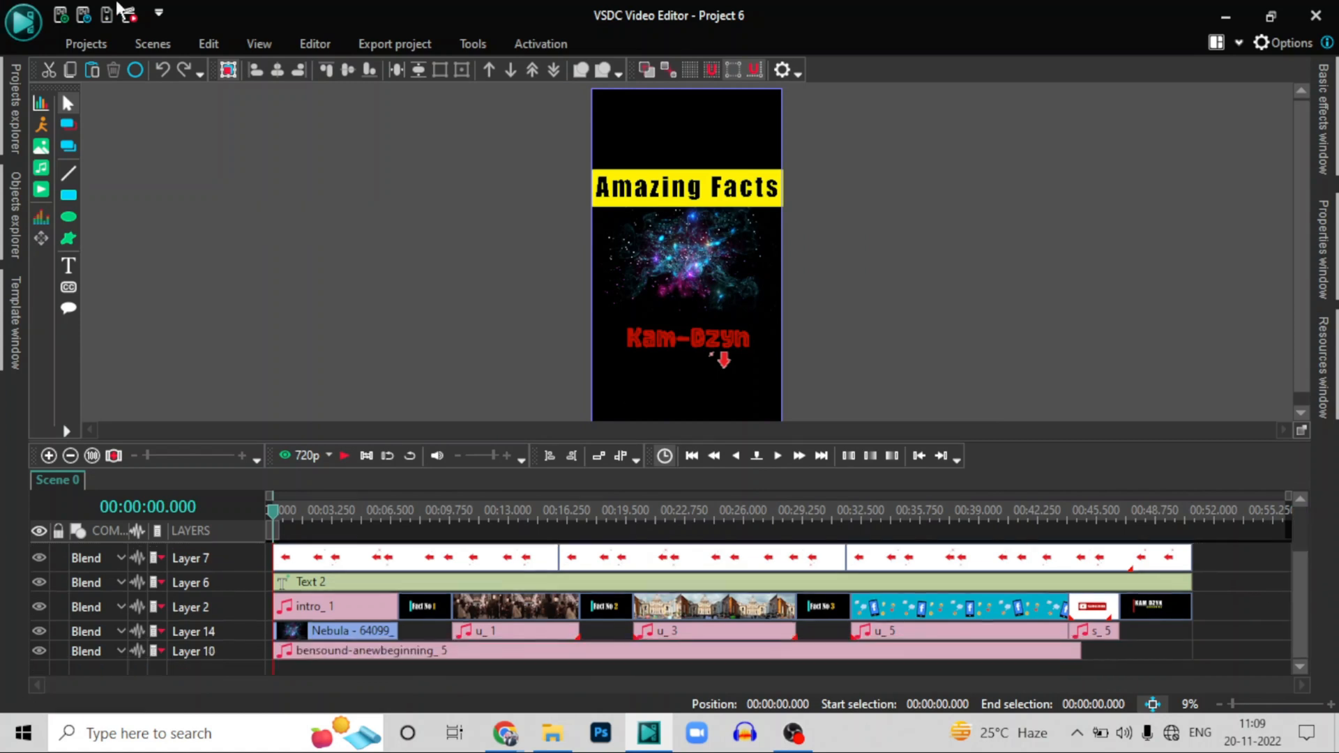
left_click(191, 35)
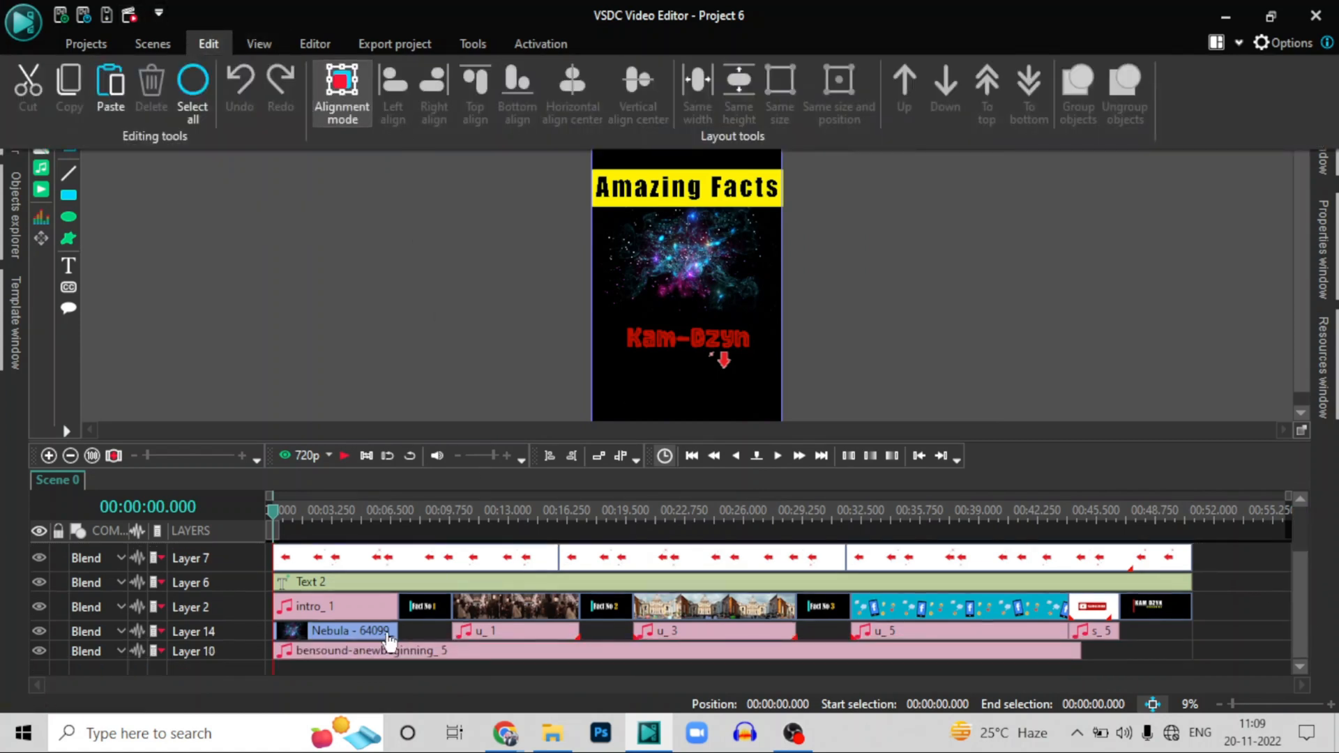
left_click(352, 633)
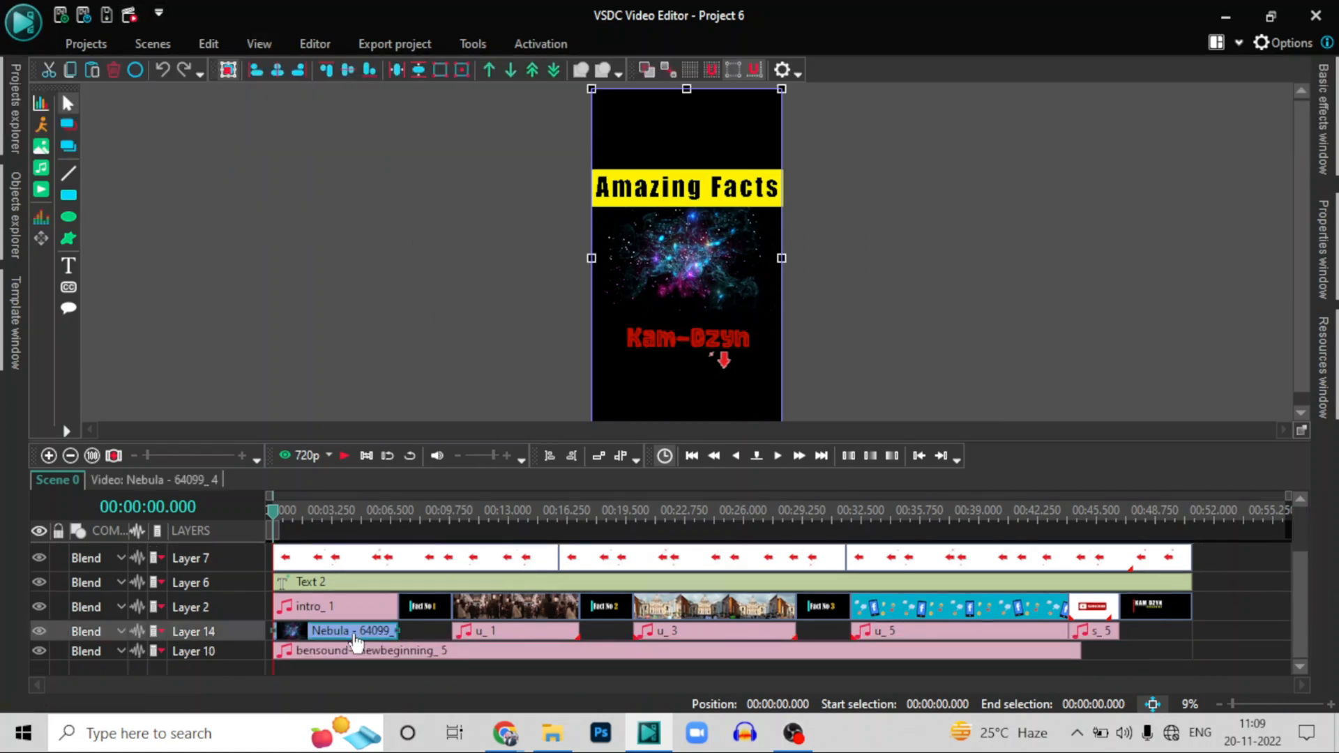
left_click(223, 39)
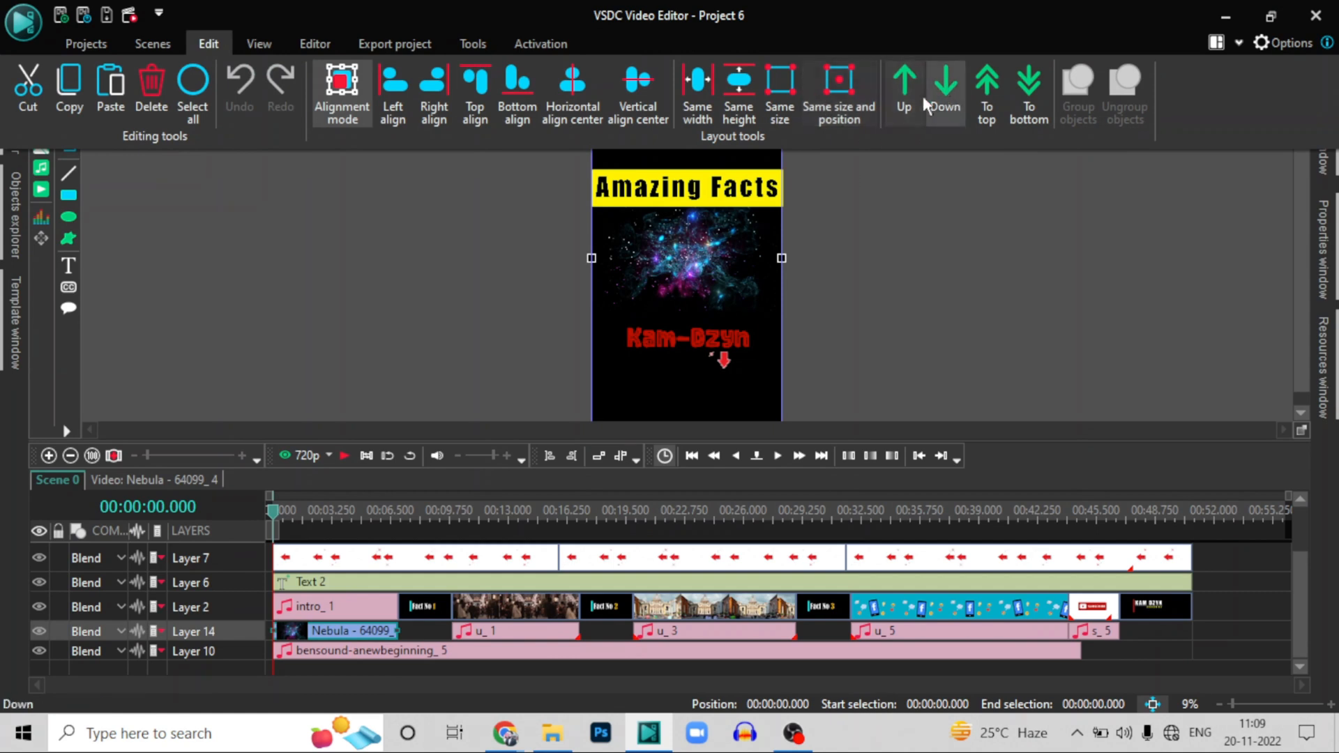
left_click(907, 80)
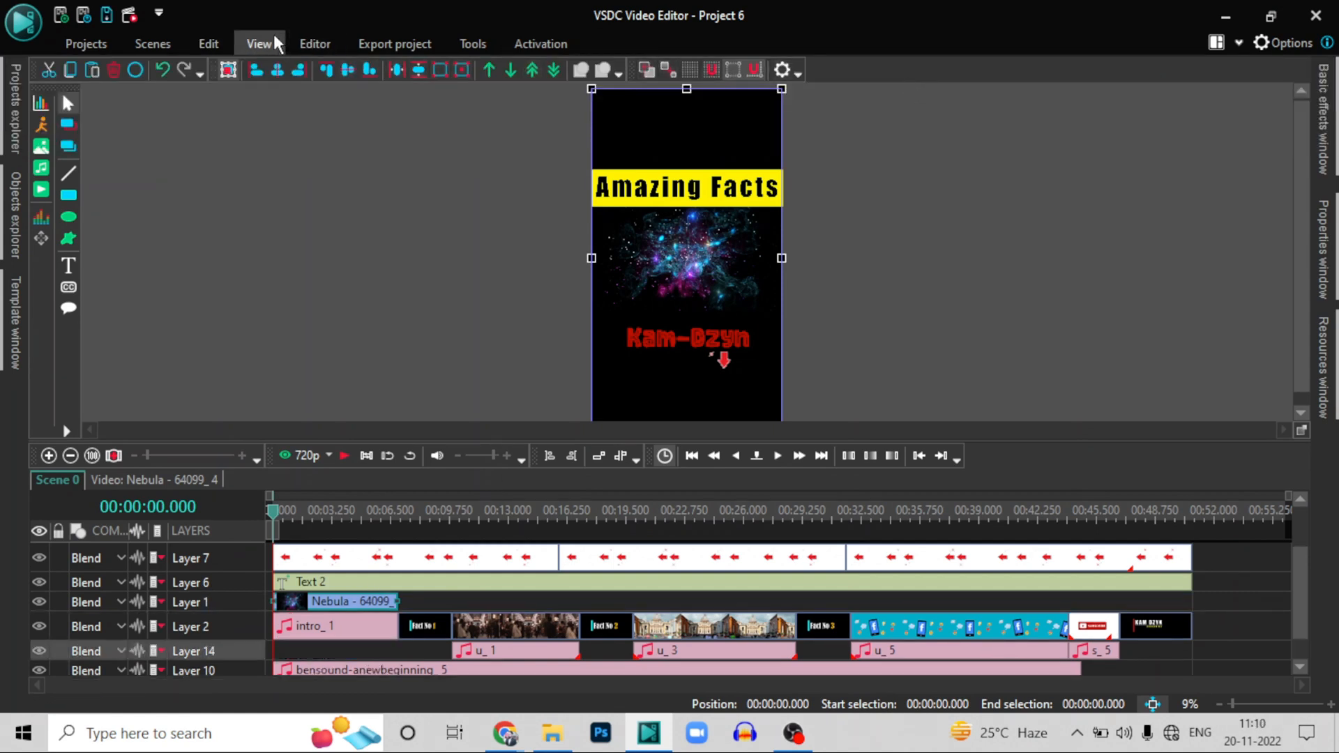
Move the Nebula clip to the top of the layer order and check its place on the timeline
left_click(202, 44)
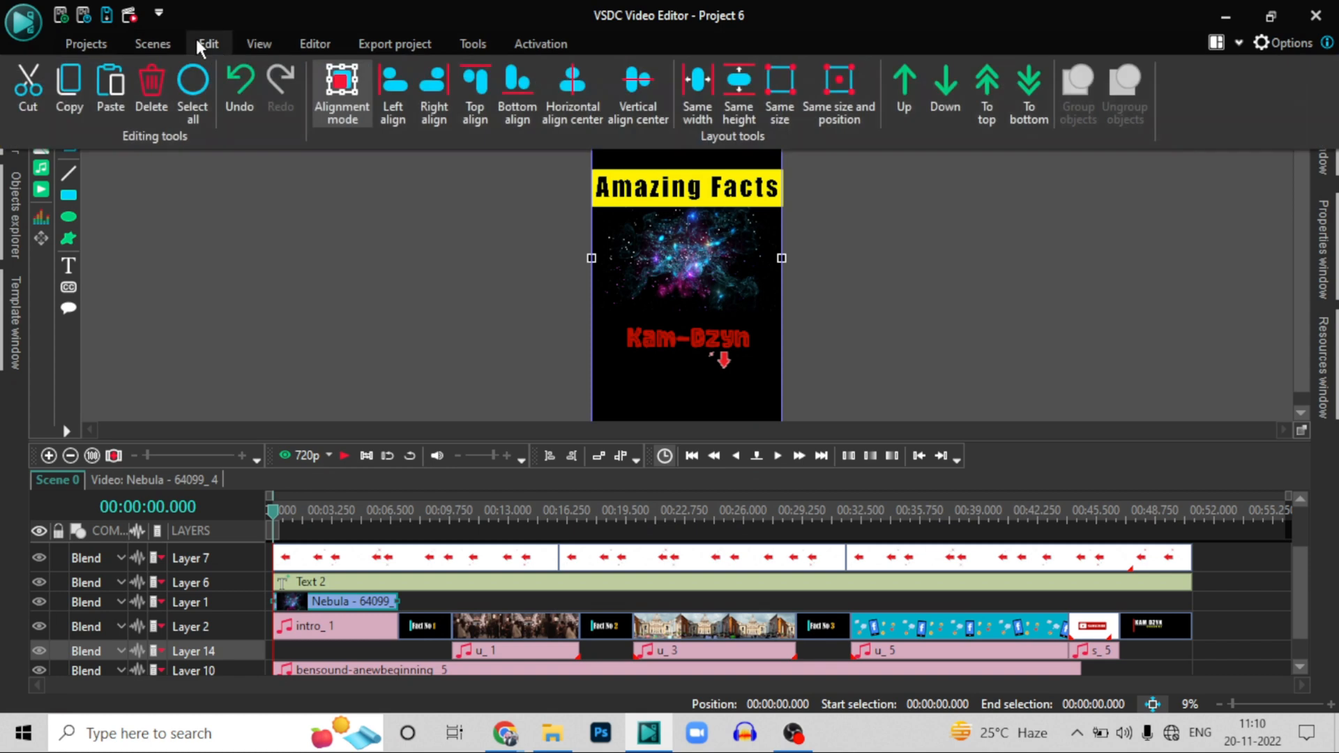
left_click(983, 95)
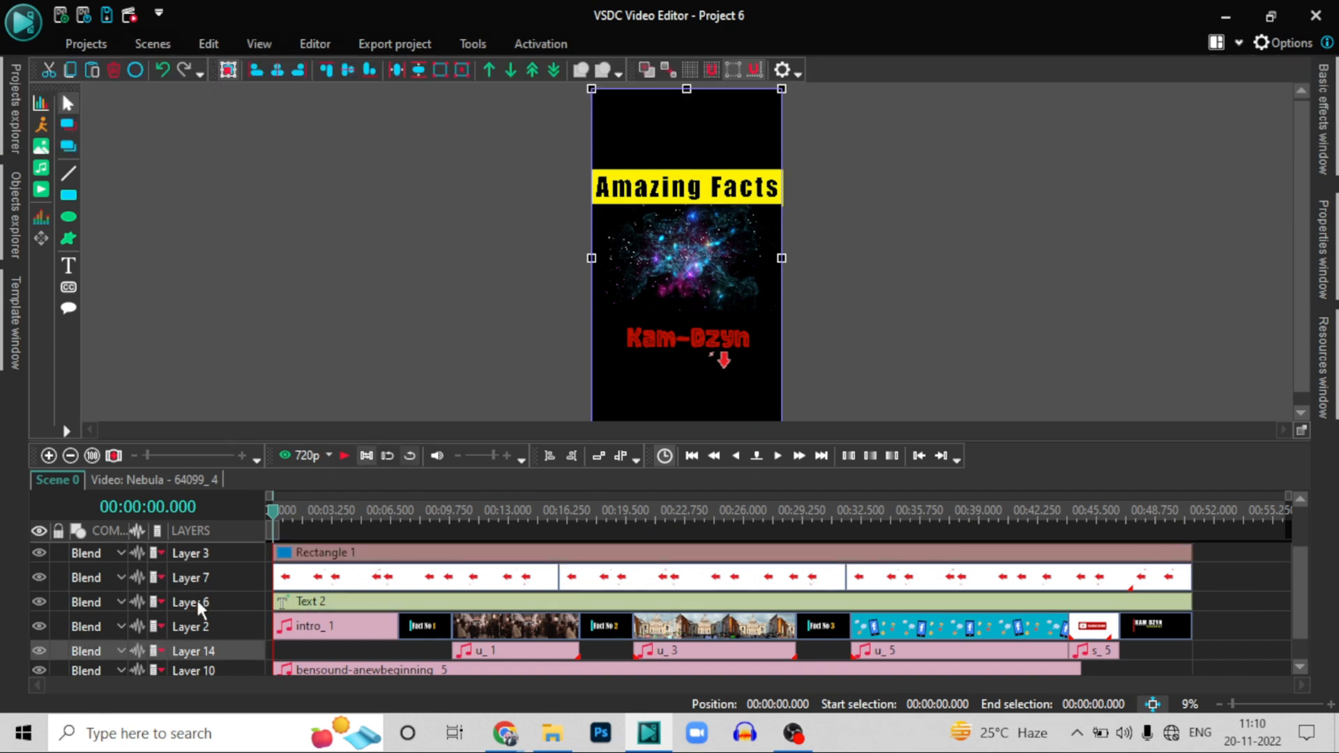
left_click(1290, 554)
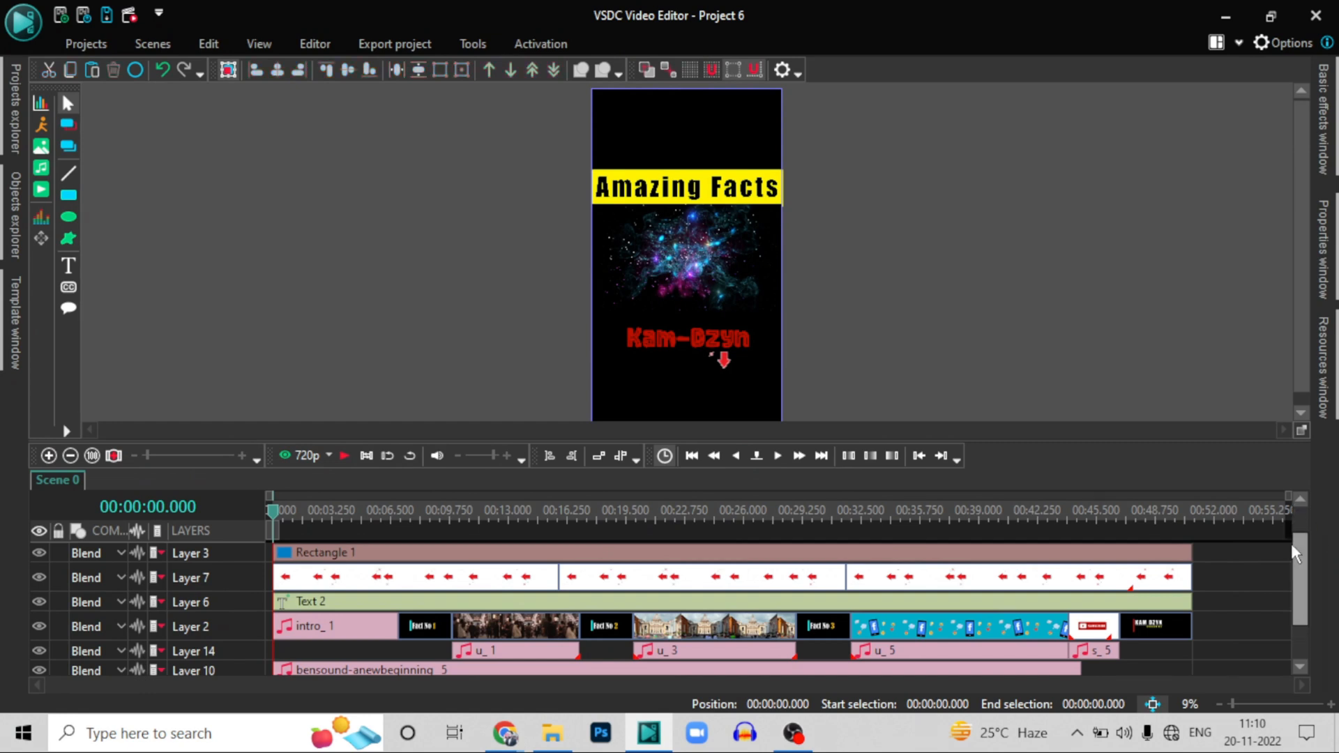
scroll(1291, 542, "up", 2)
mouse_move(335, 558)
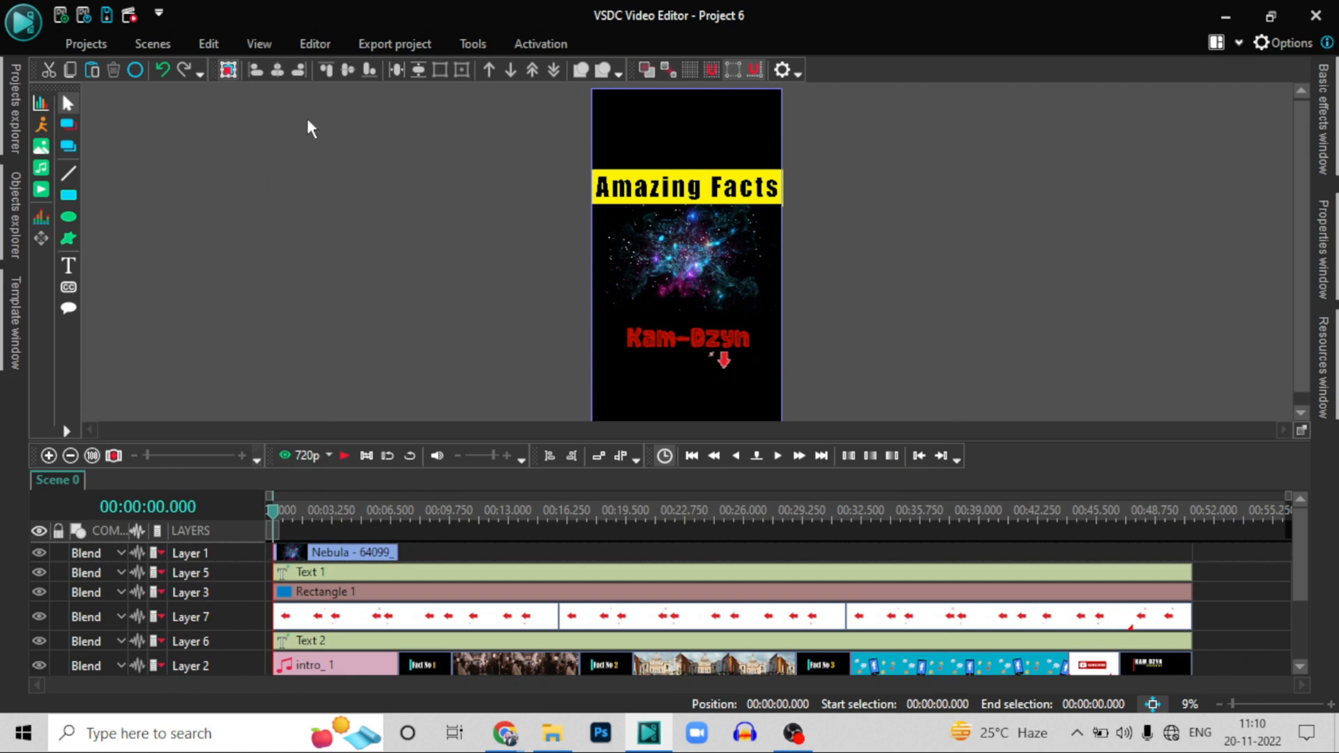
Select the Nebula clip and examine the grouping, view, editor, export, tools and activation commands
left_click(202, 44)
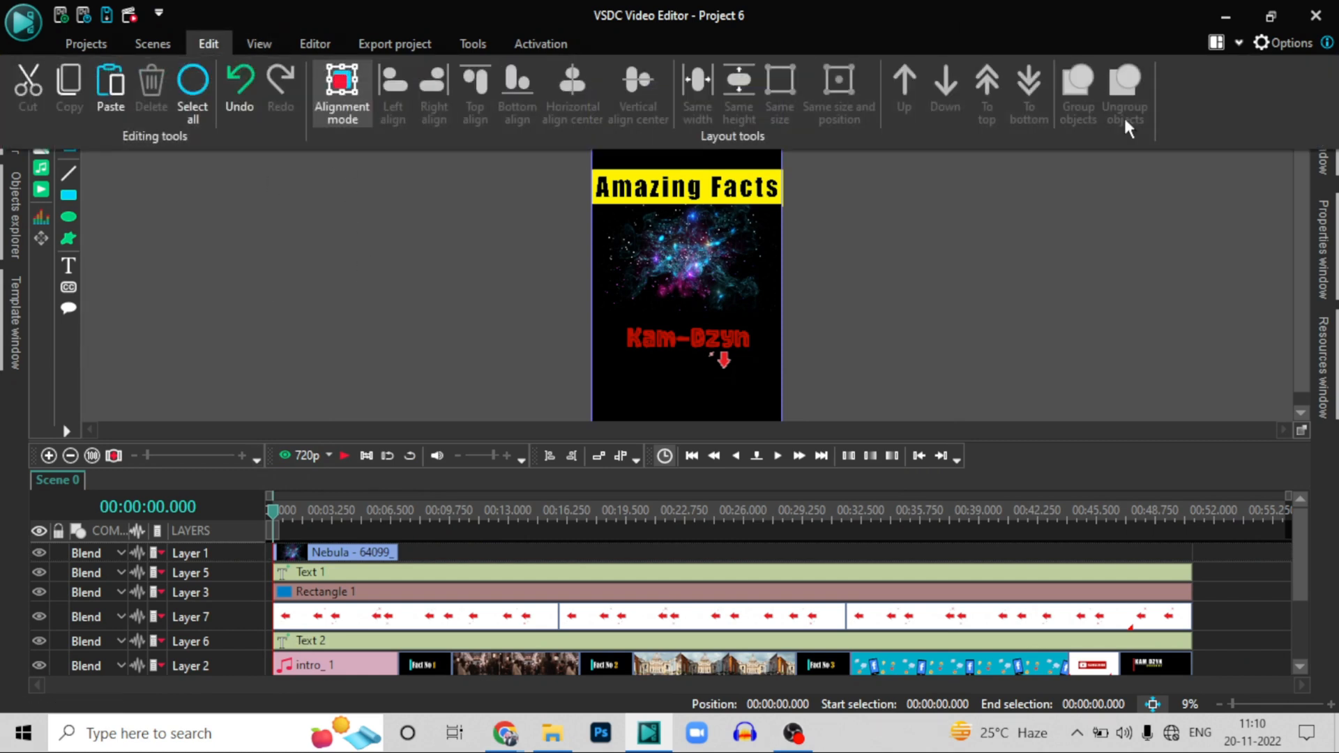
left_click(331, 562)
left_click(252, 42)
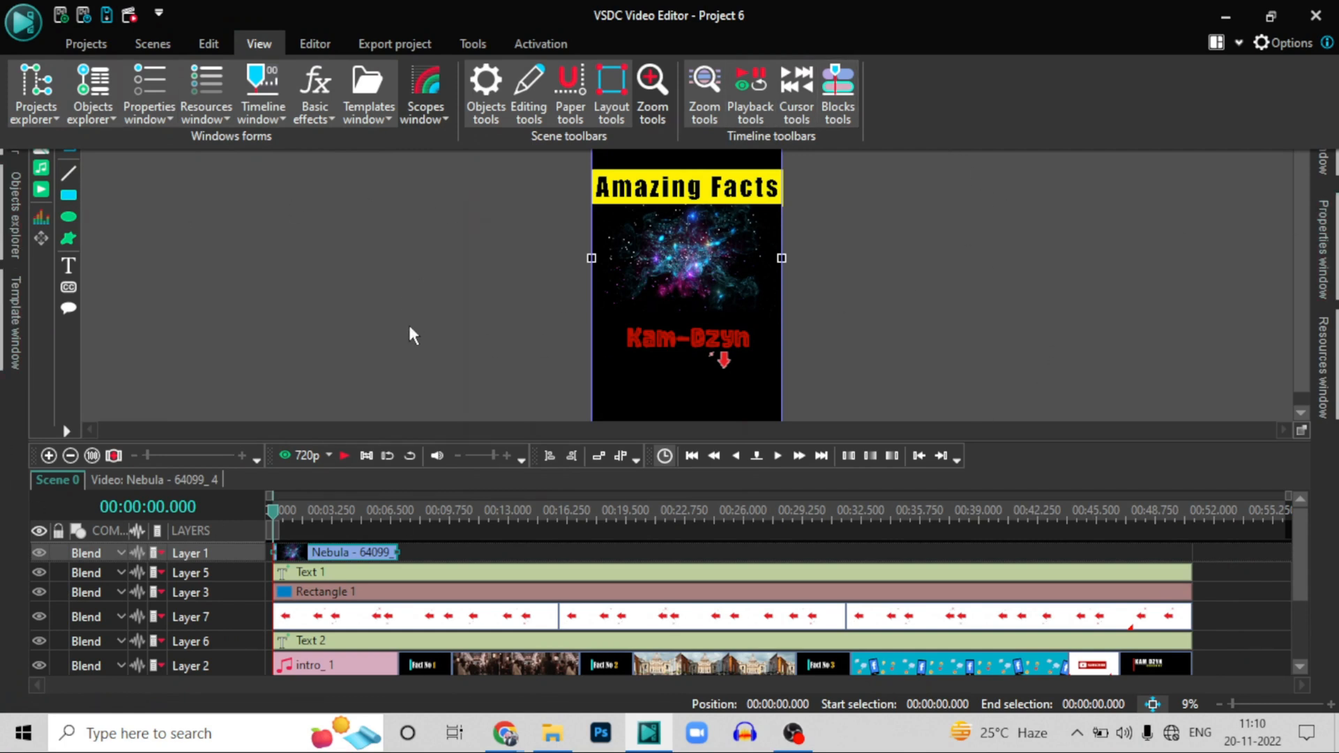
left_click(321, 34)
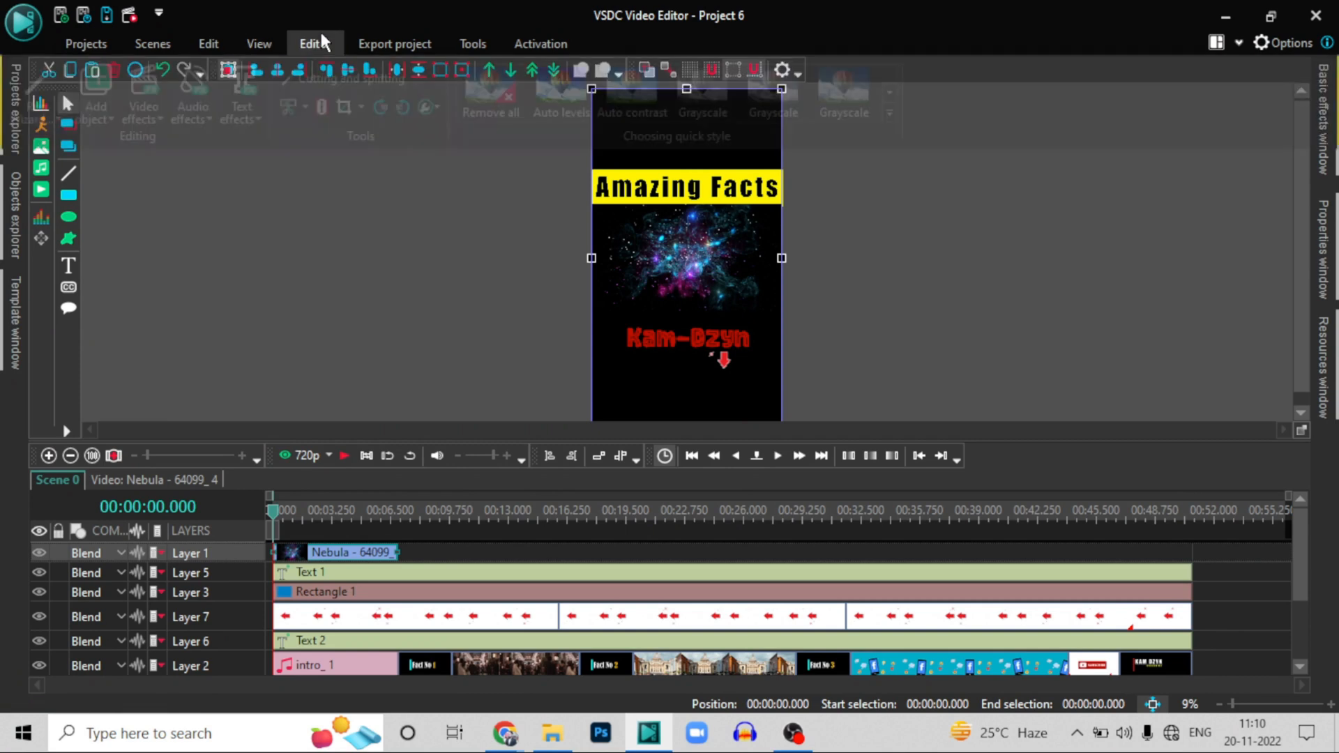
left_click(373, 45)
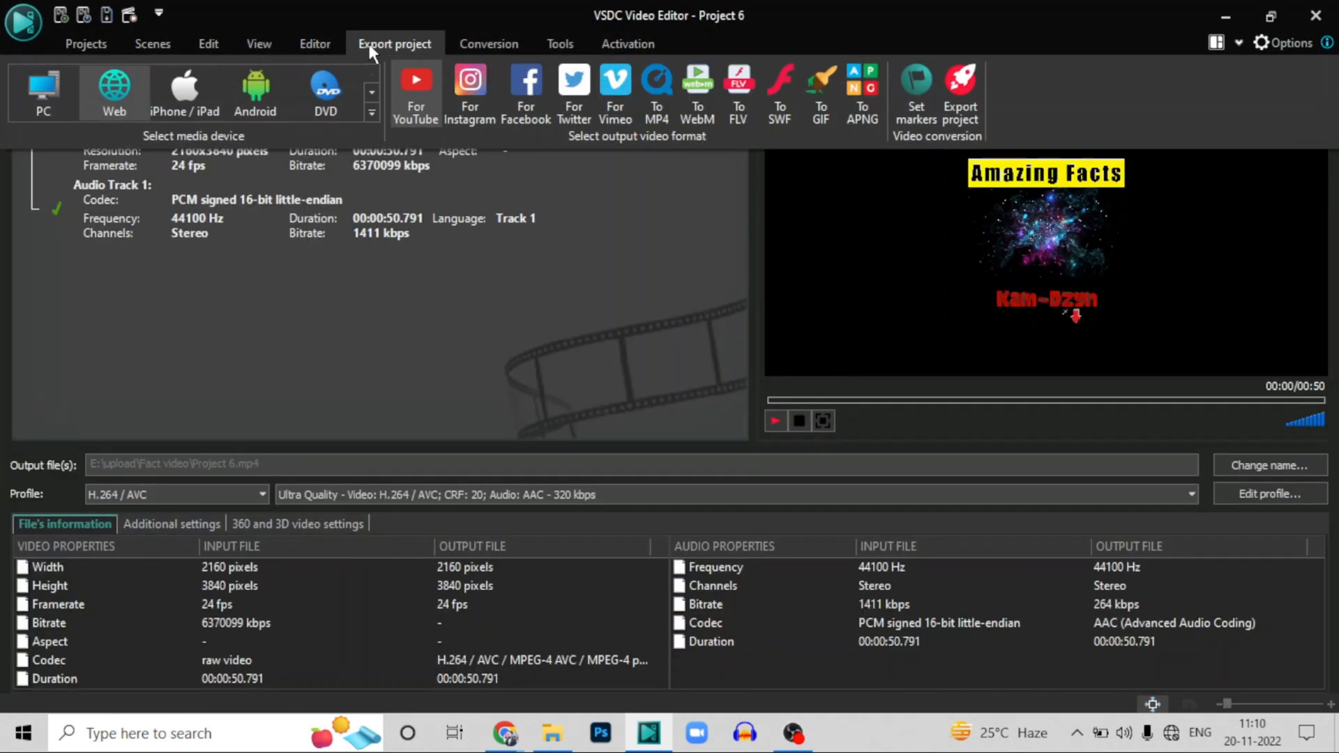
left_click(328, 38)
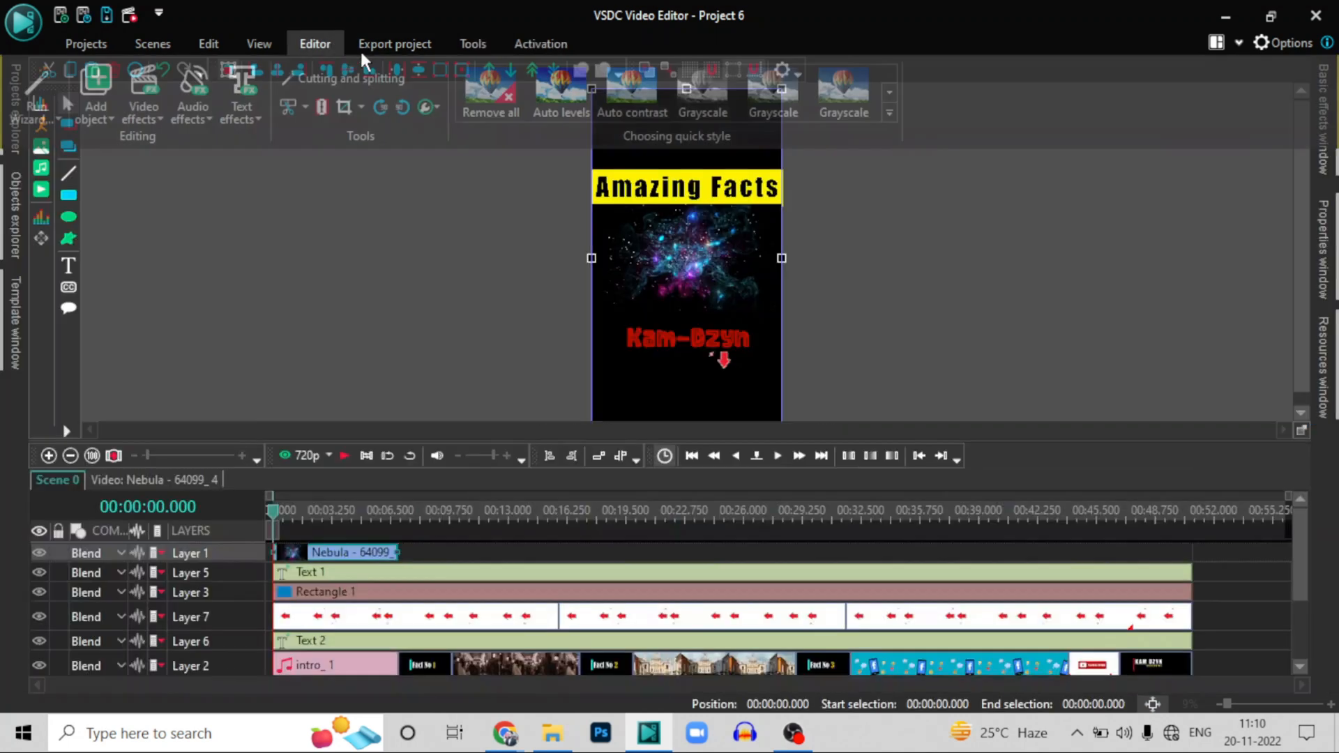
left_click(372, 43)
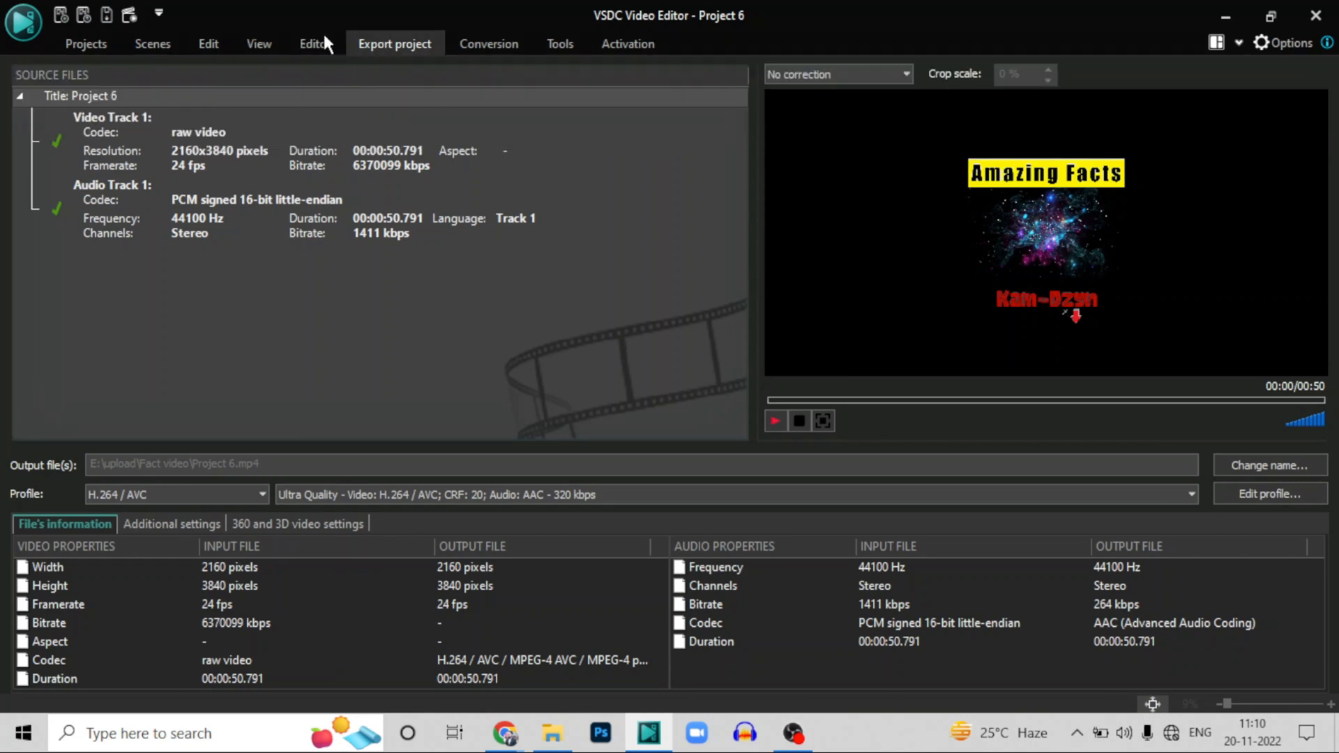
left_click(323, 39)
left_click(486, 39)
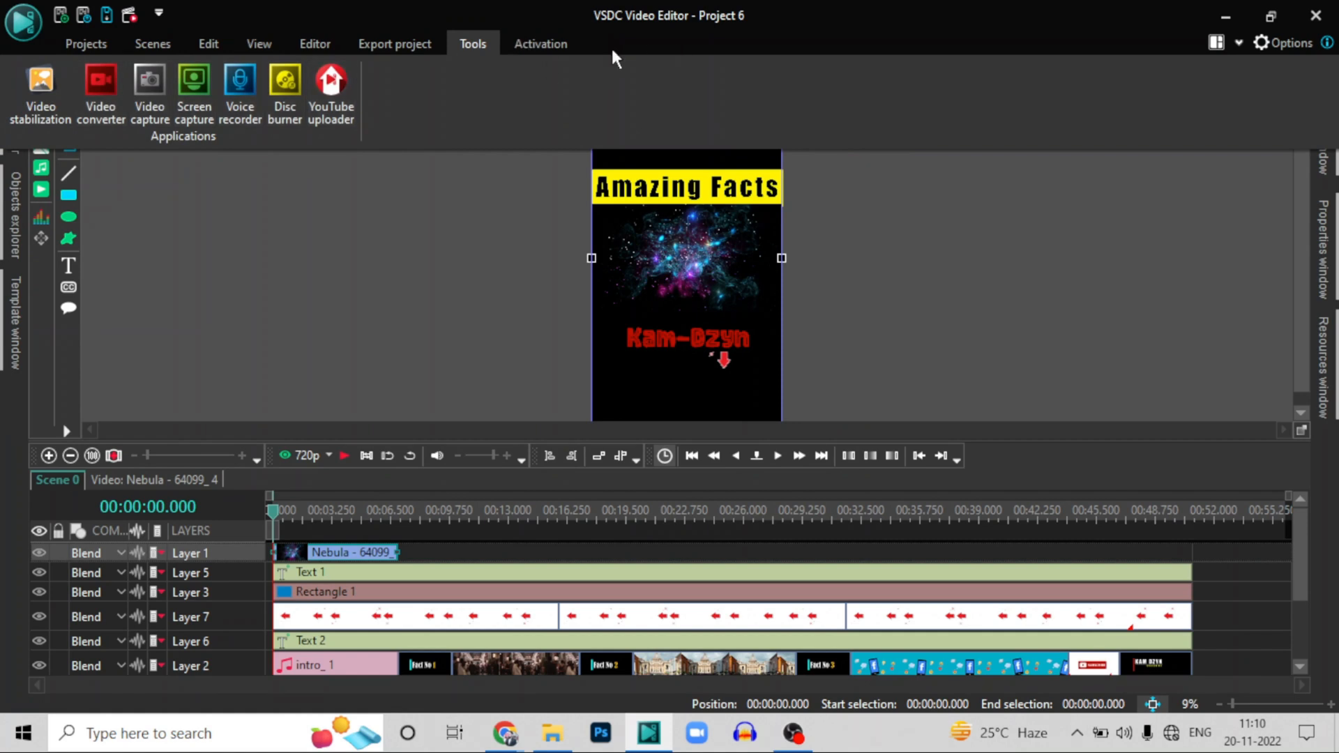
left_click(553, 41)
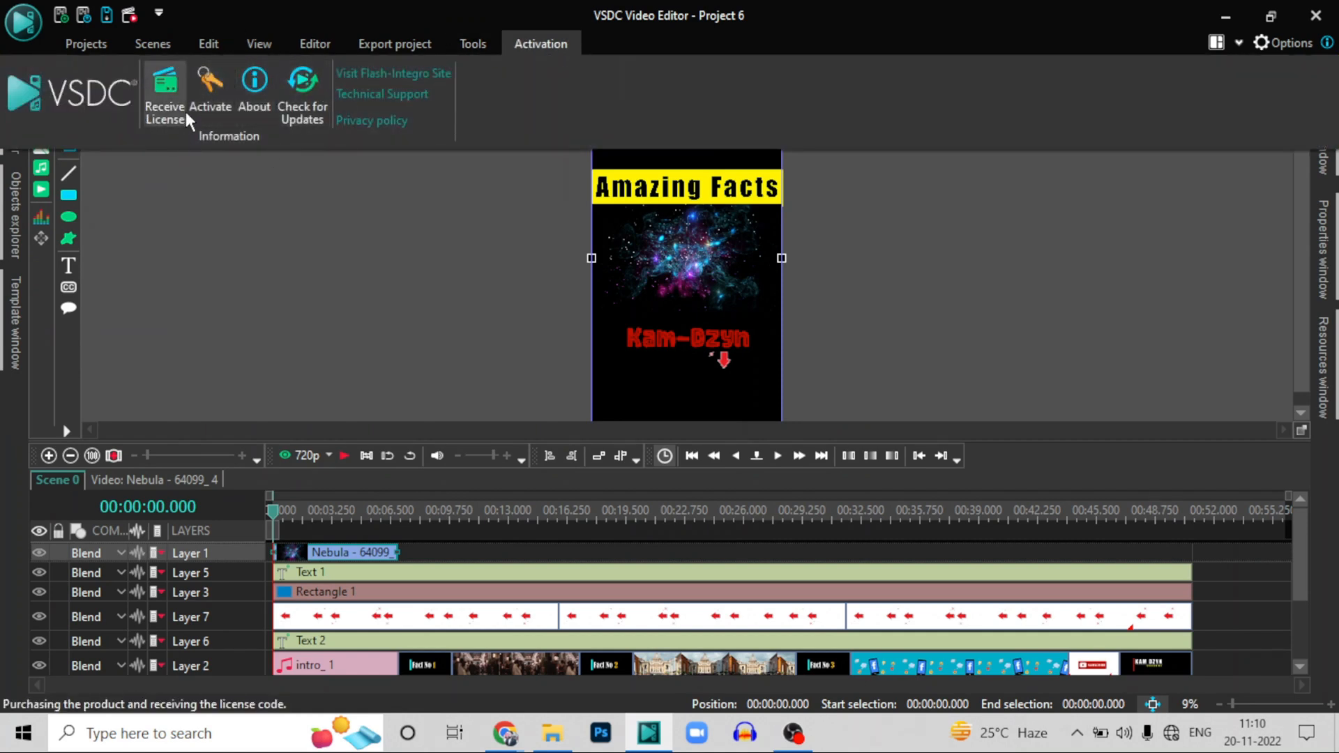
left_click(307, 49)
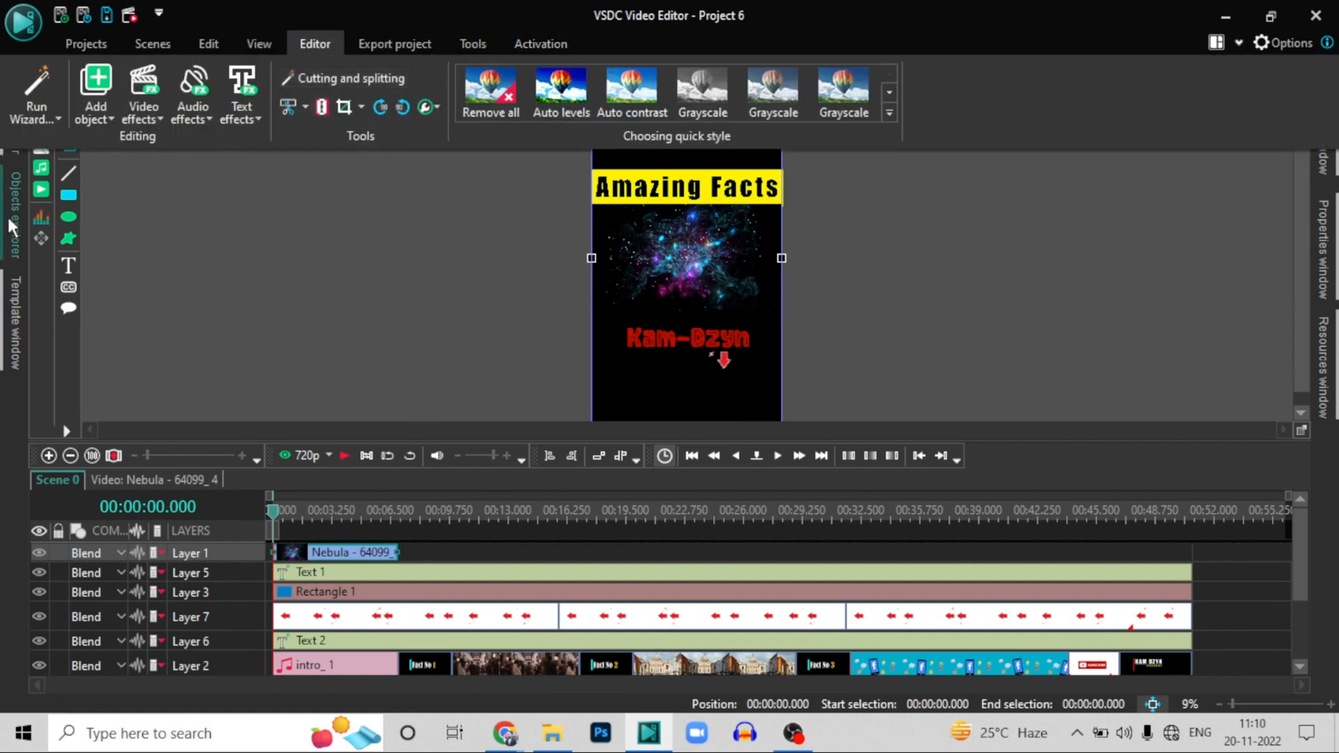
left_click(250, 248)
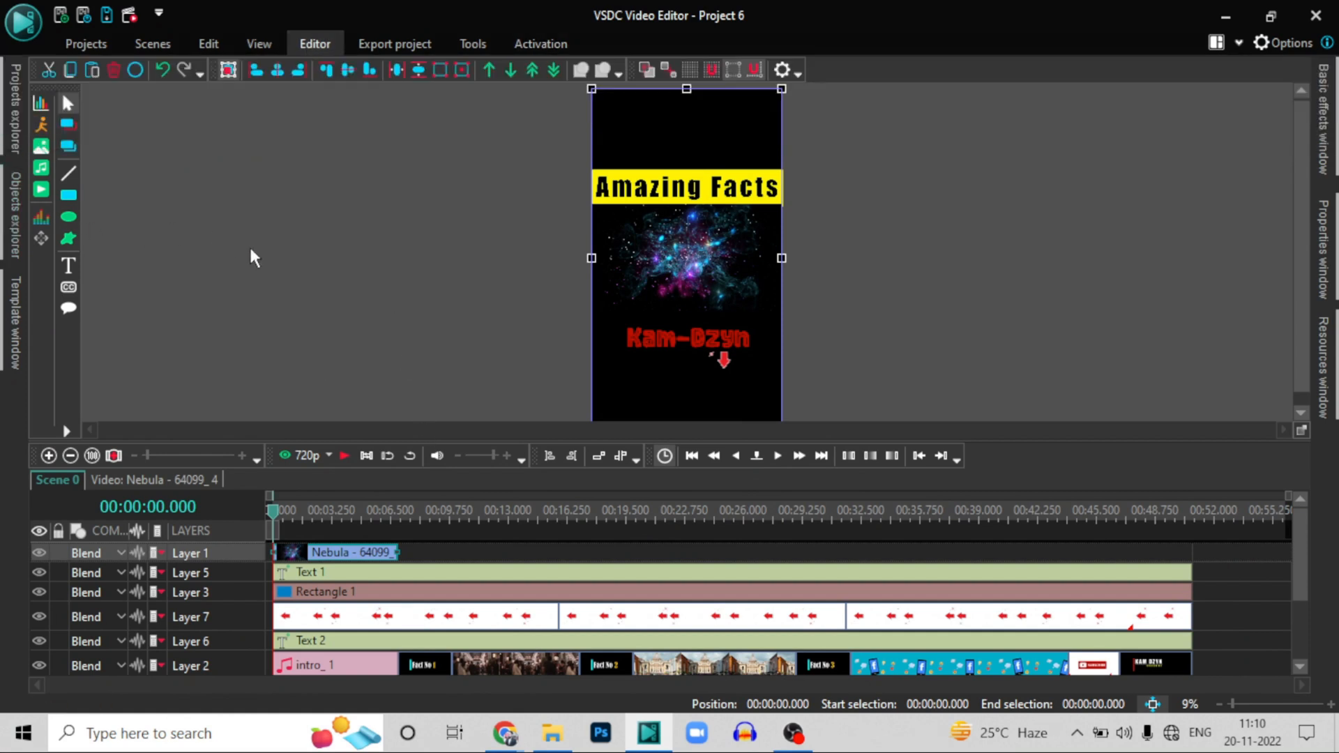
With the Nebula clip selected, examine the wizard options and the object types that can be added to the scene
left_click(345, 555)
left_click(311, 44)
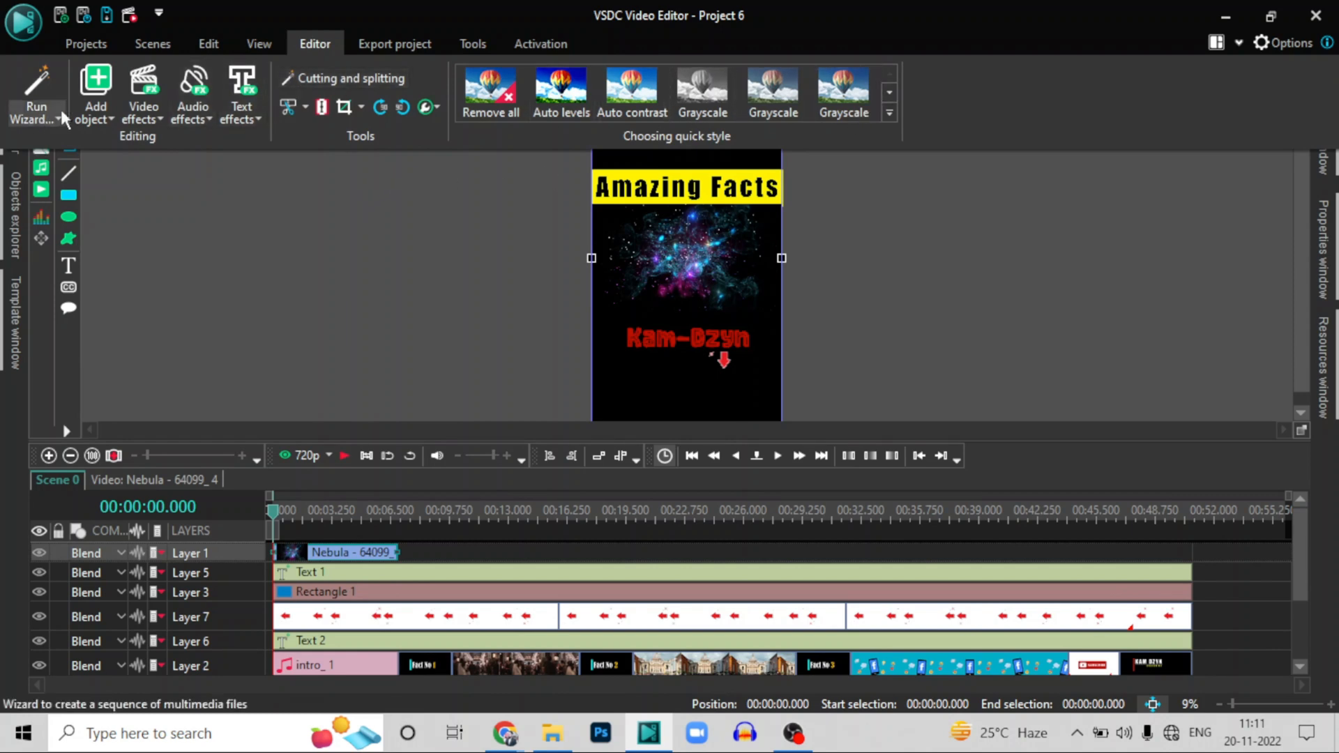
left_click(46, 123)
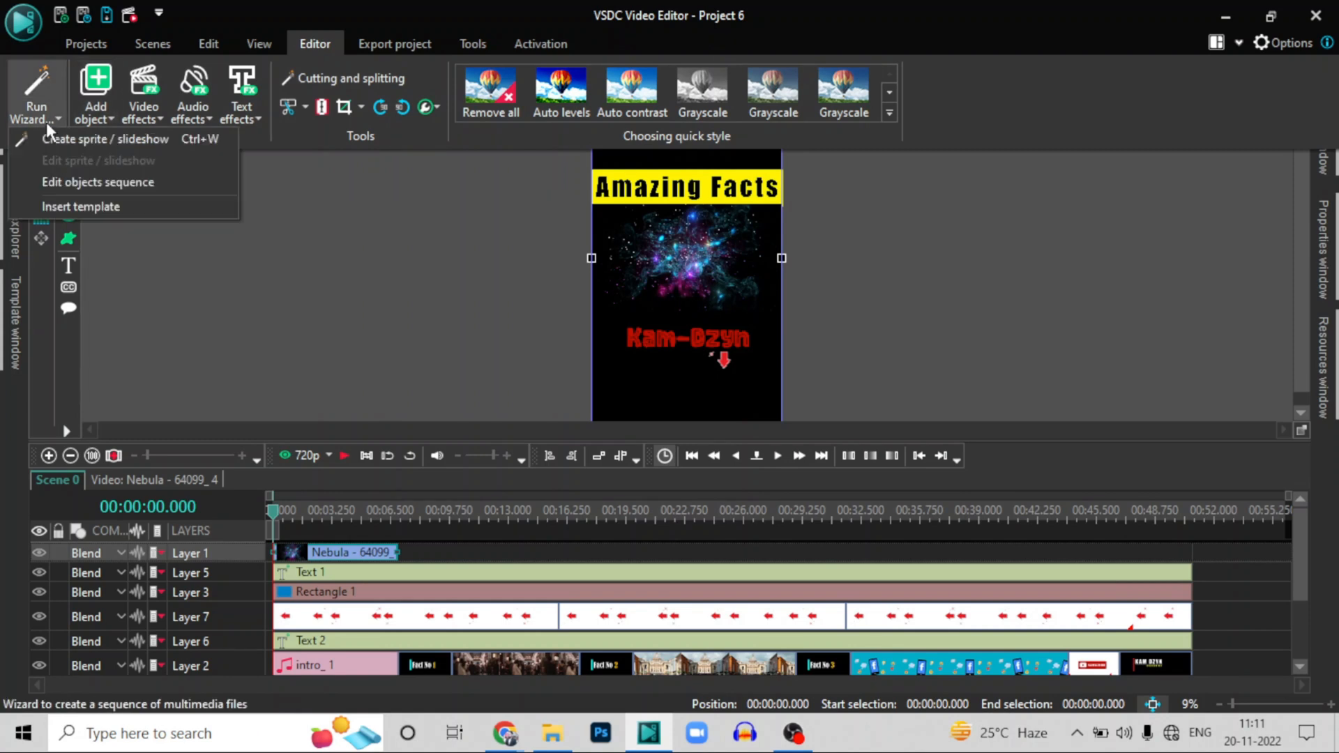
left_click(98, 115)
left_click(101, 123)
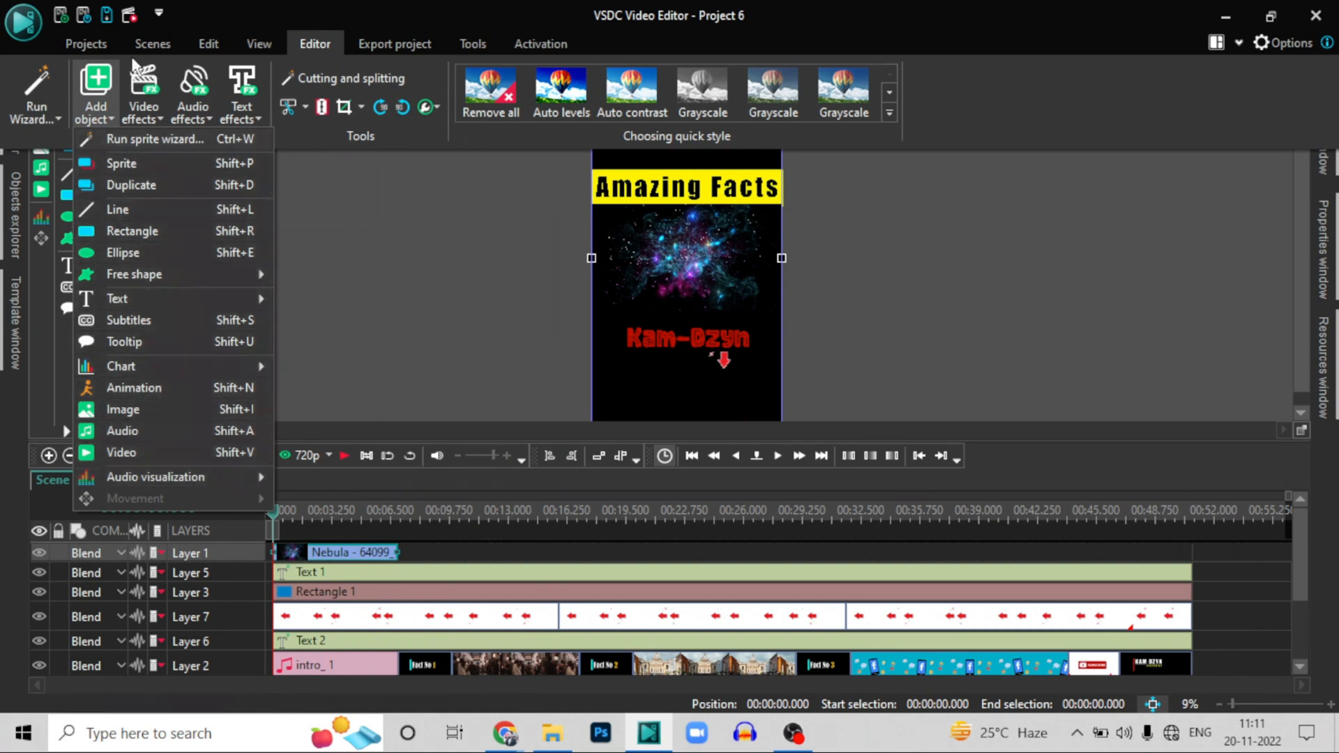
left_click(301, 245)
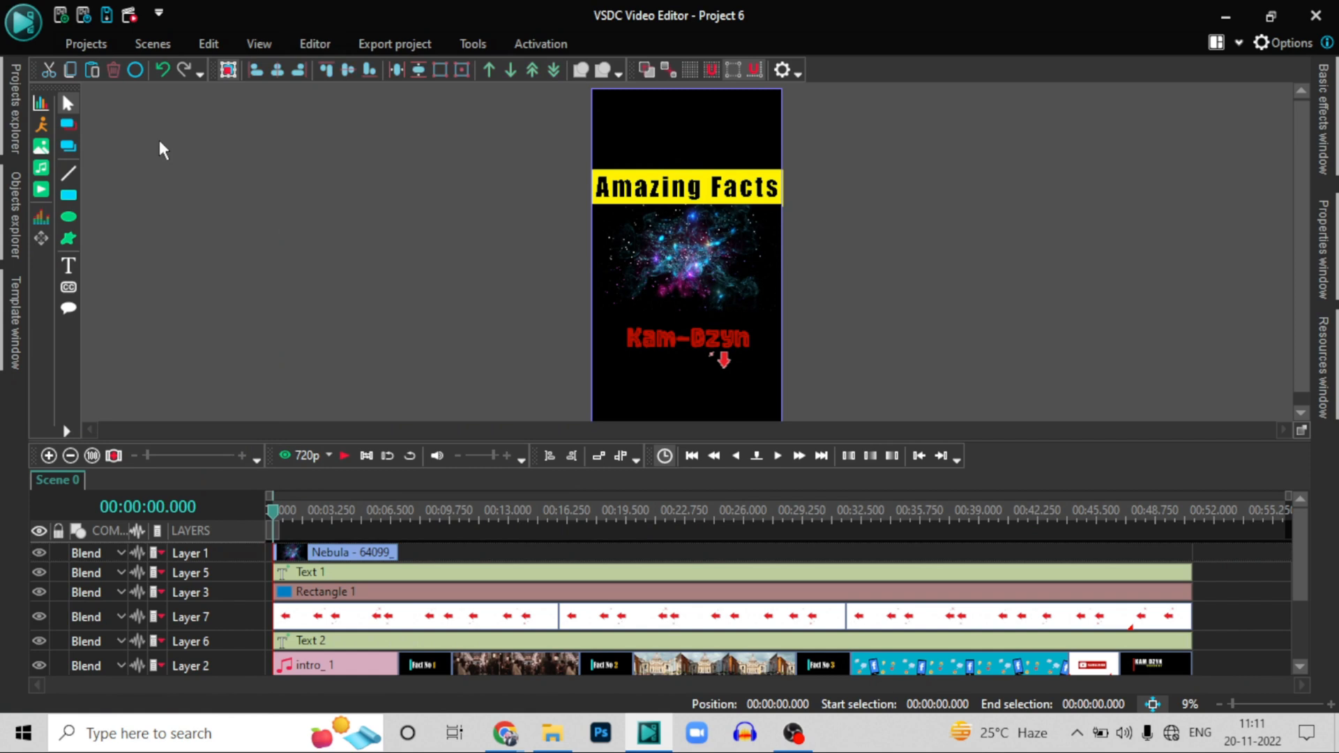
Examine the cutting tools and the video effect categories with no clip selected
left_click(336, 37)
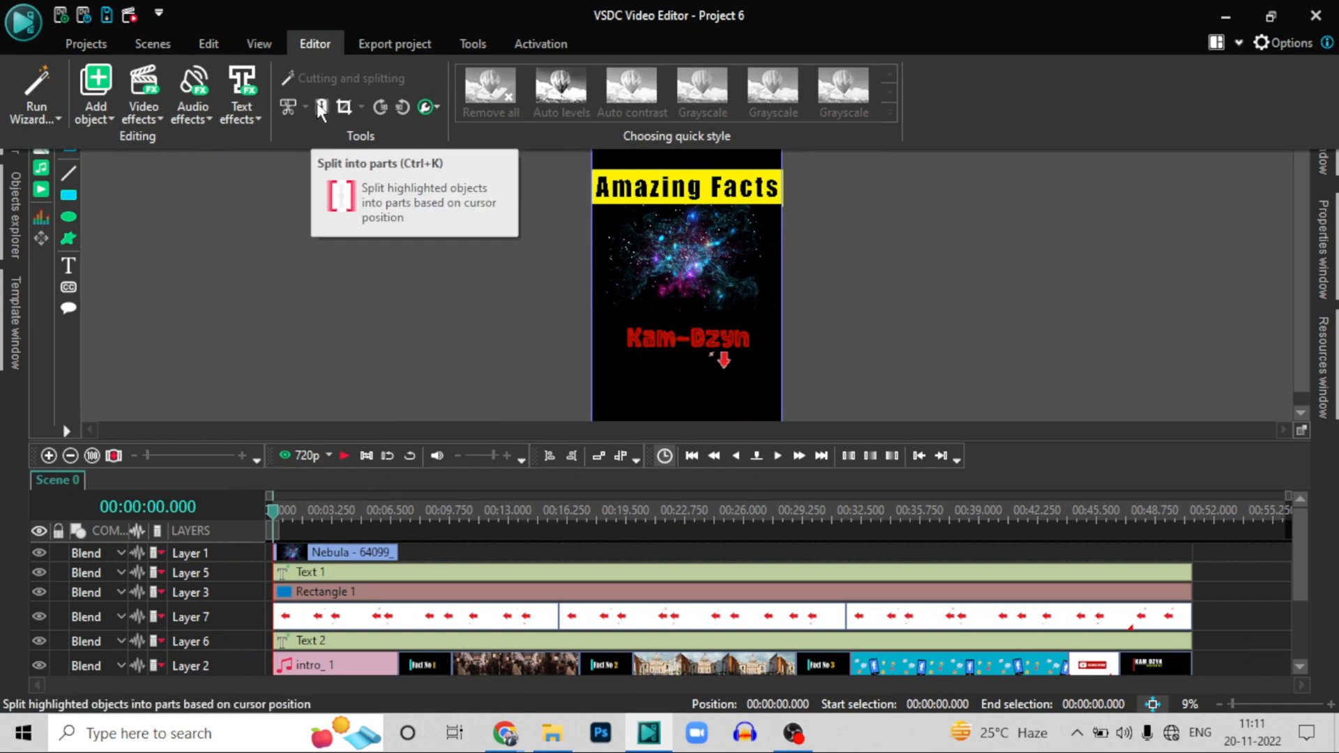
left_click(140, 120)
mouse_move(146, 138)
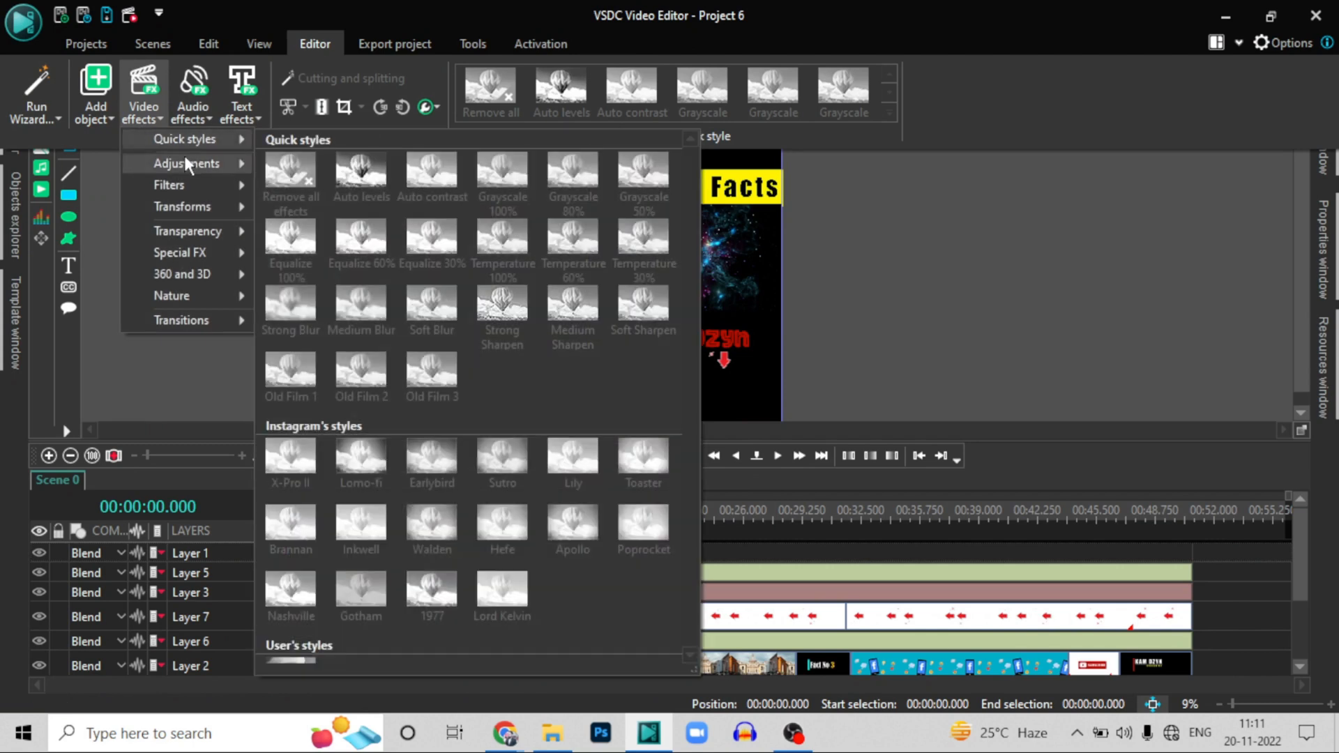
left_click(1032, 306)
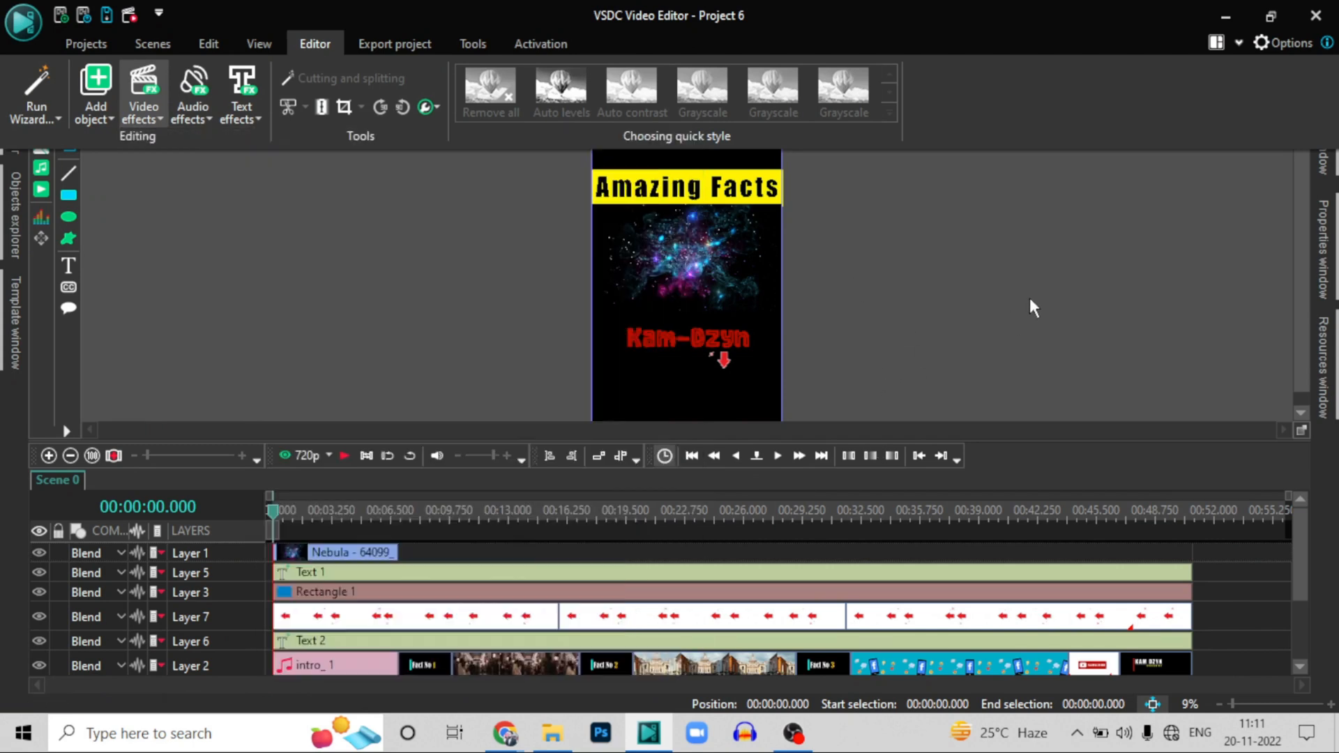
Apply the Auto levels quick style to the Nebula clip on Layer 1, and open the clip's contents to select the effect
left_click(361, 552)
left_click(304, 46)
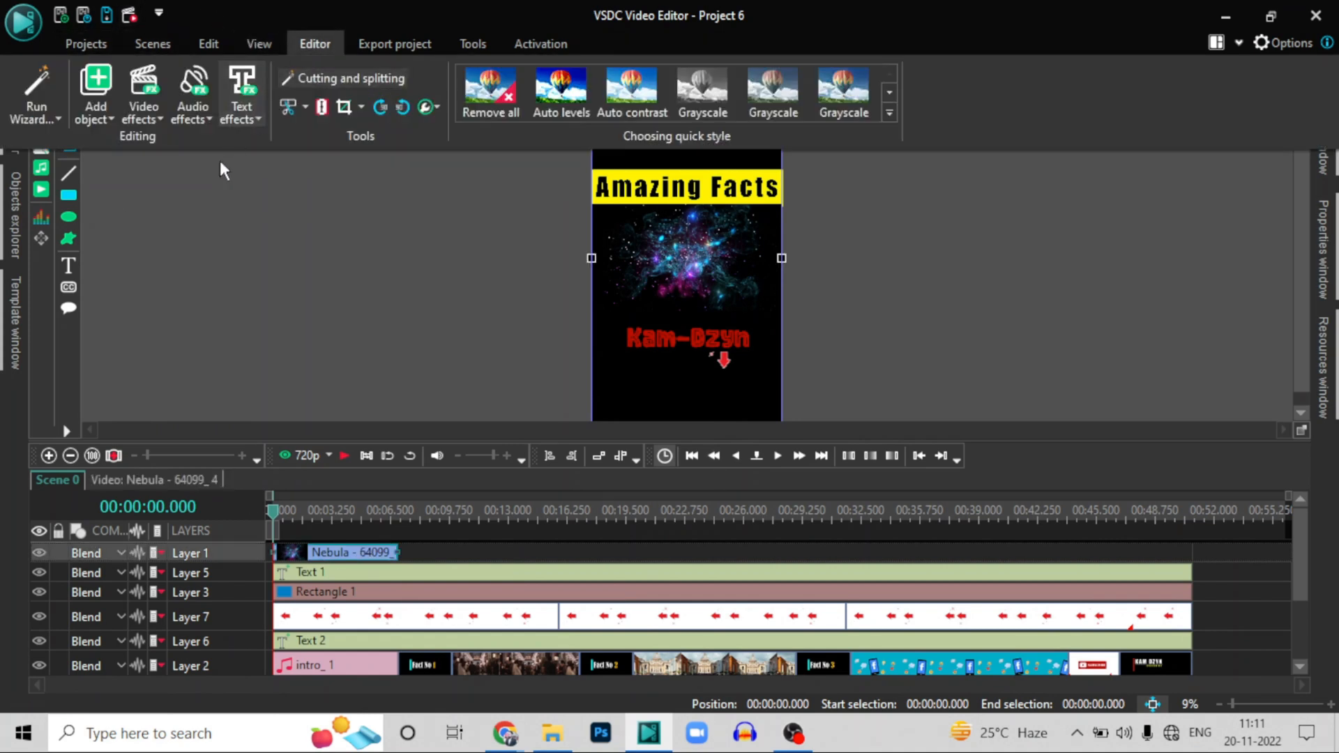
left_click(147, 120)
mouse_move(178, 137)
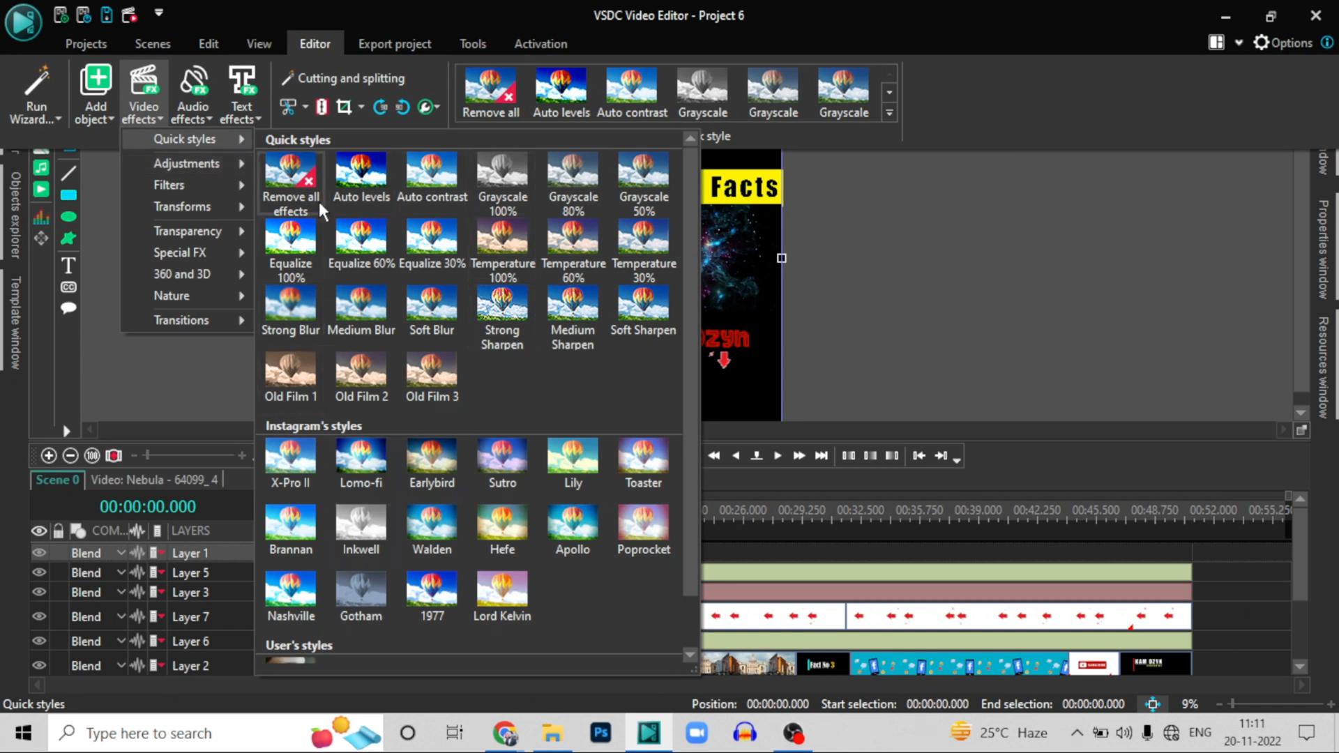
scroll(321, 404, "down", 1)
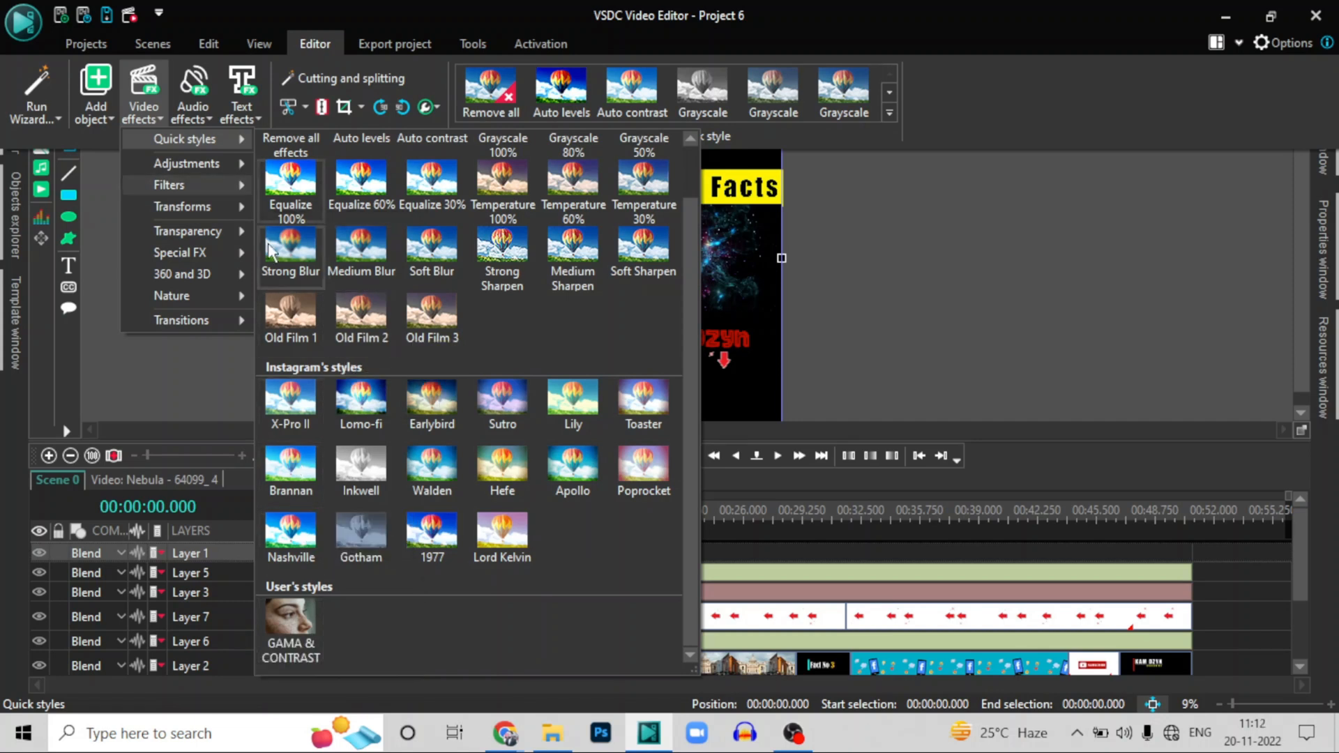
scroll(269, 247, "up", 1)
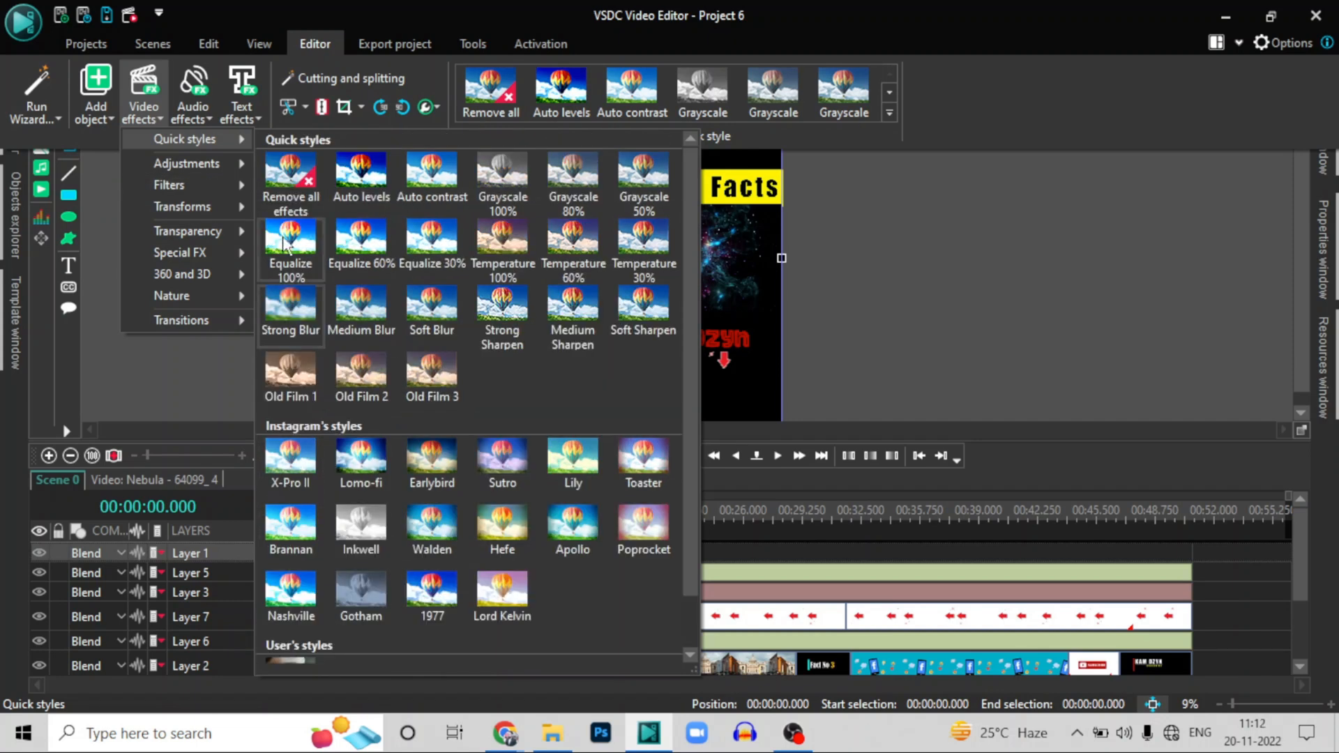
left_click(382, 187)
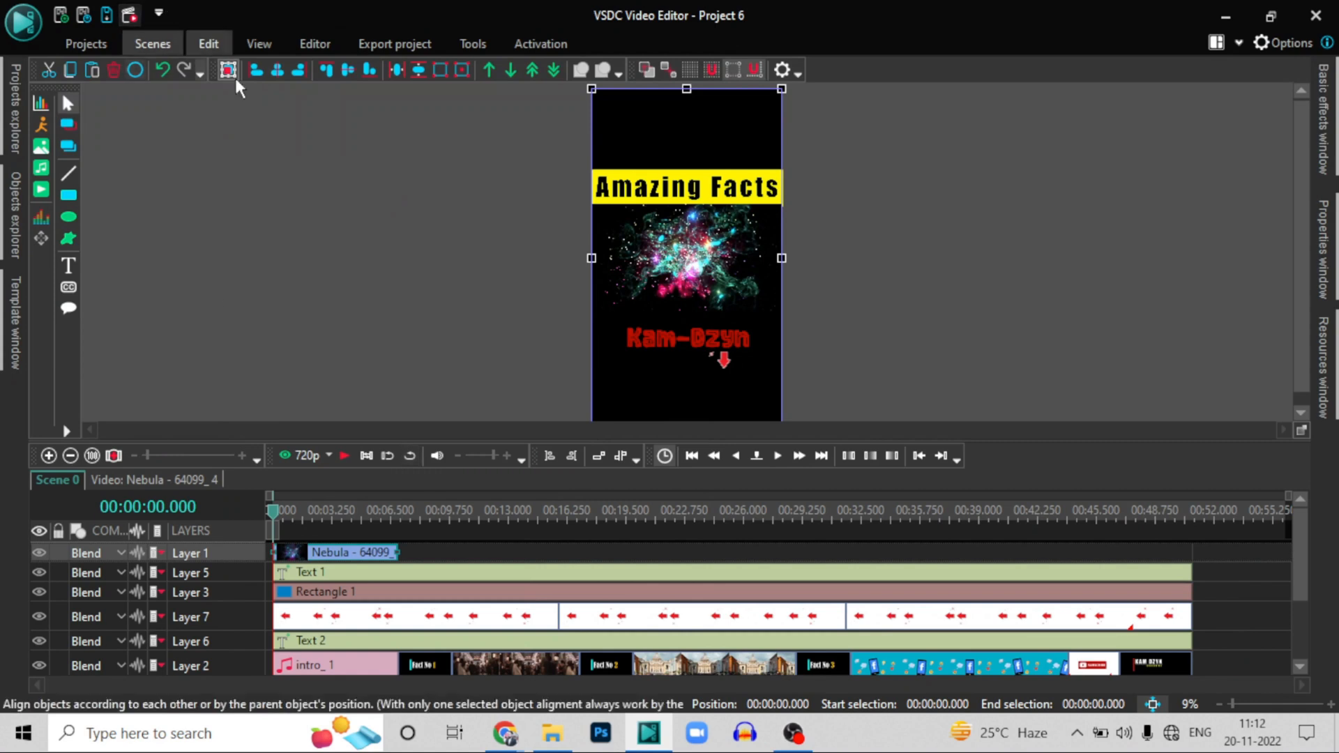
double_click(327, 565)
left_click(318, 559)
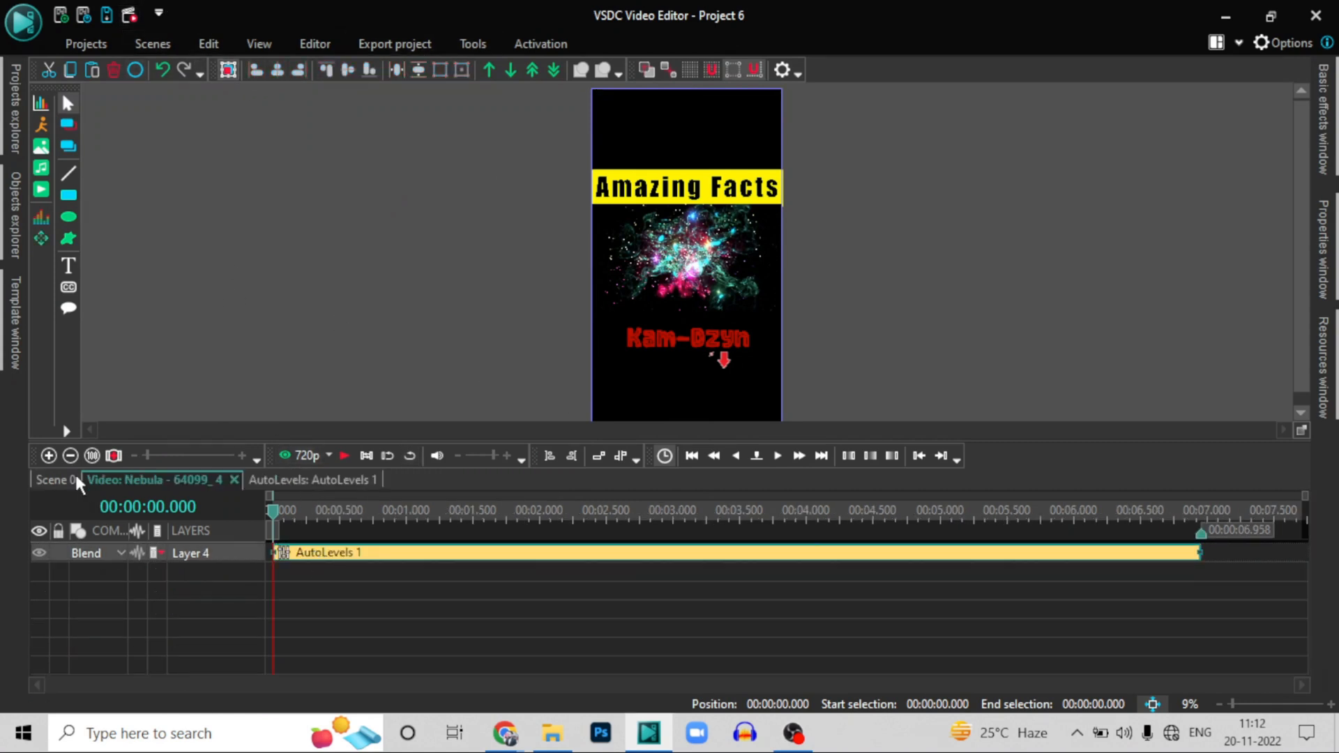
Return to Scene 0 and apply the Old Film 2 quick style to the Nebula clip on Layer 1
left_click(70, 479)
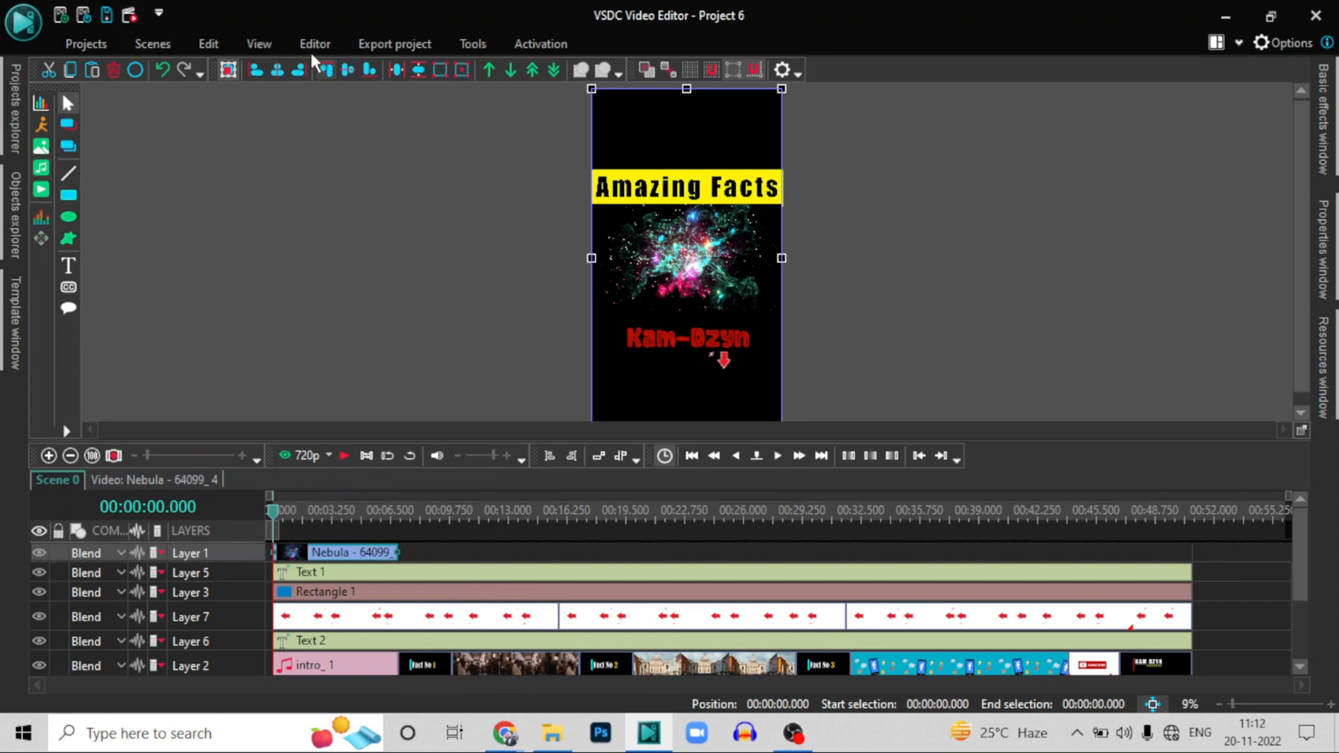
left_click(314, 44)
left_click(145, 111)
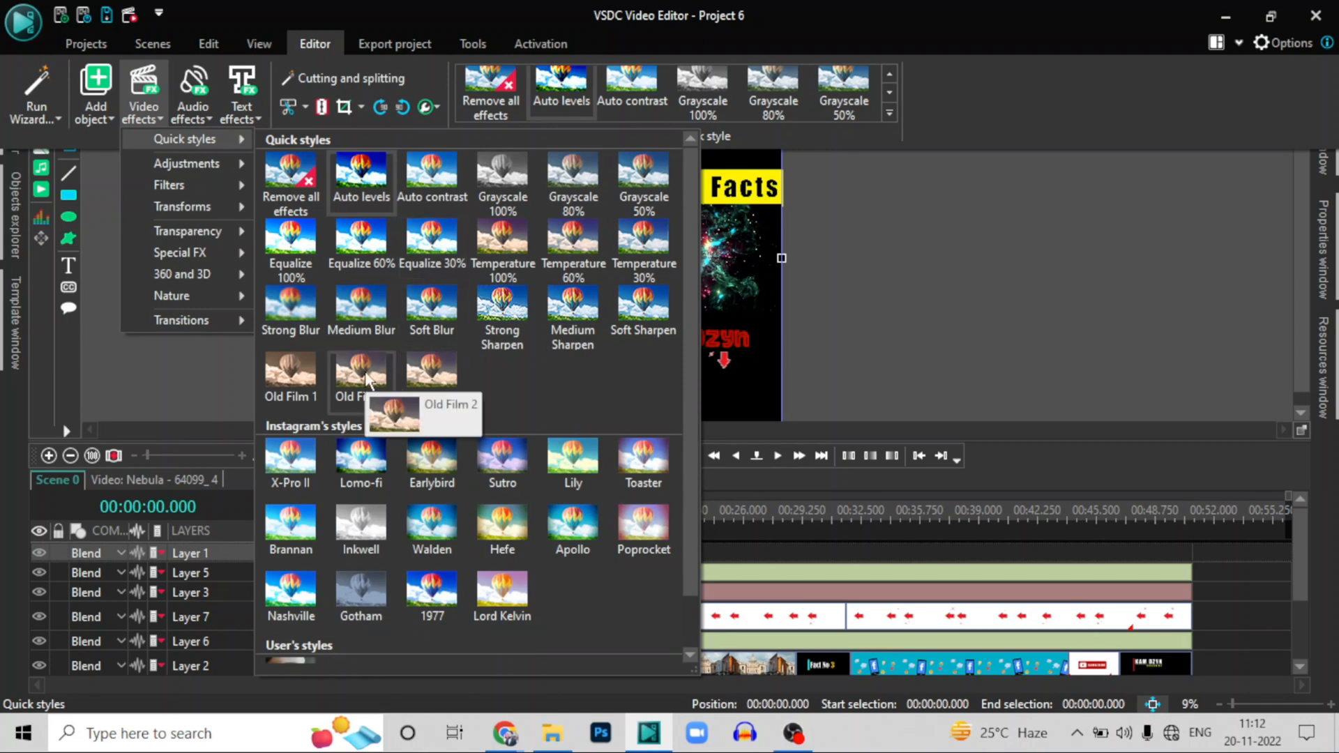
left_click(381, 377)
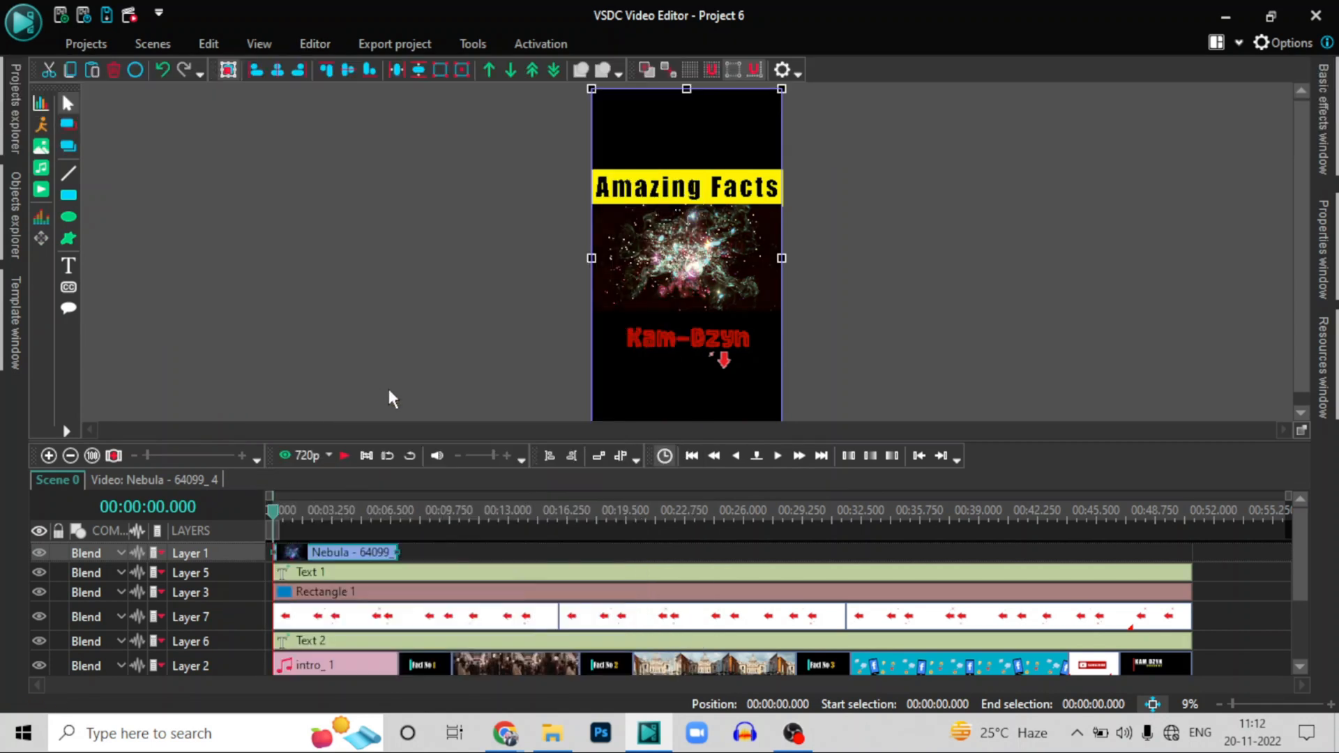
Open the Nebula clip's contents and delete its Temperature, Grayscale and AutoLevels effects together
double_click(363, 554)
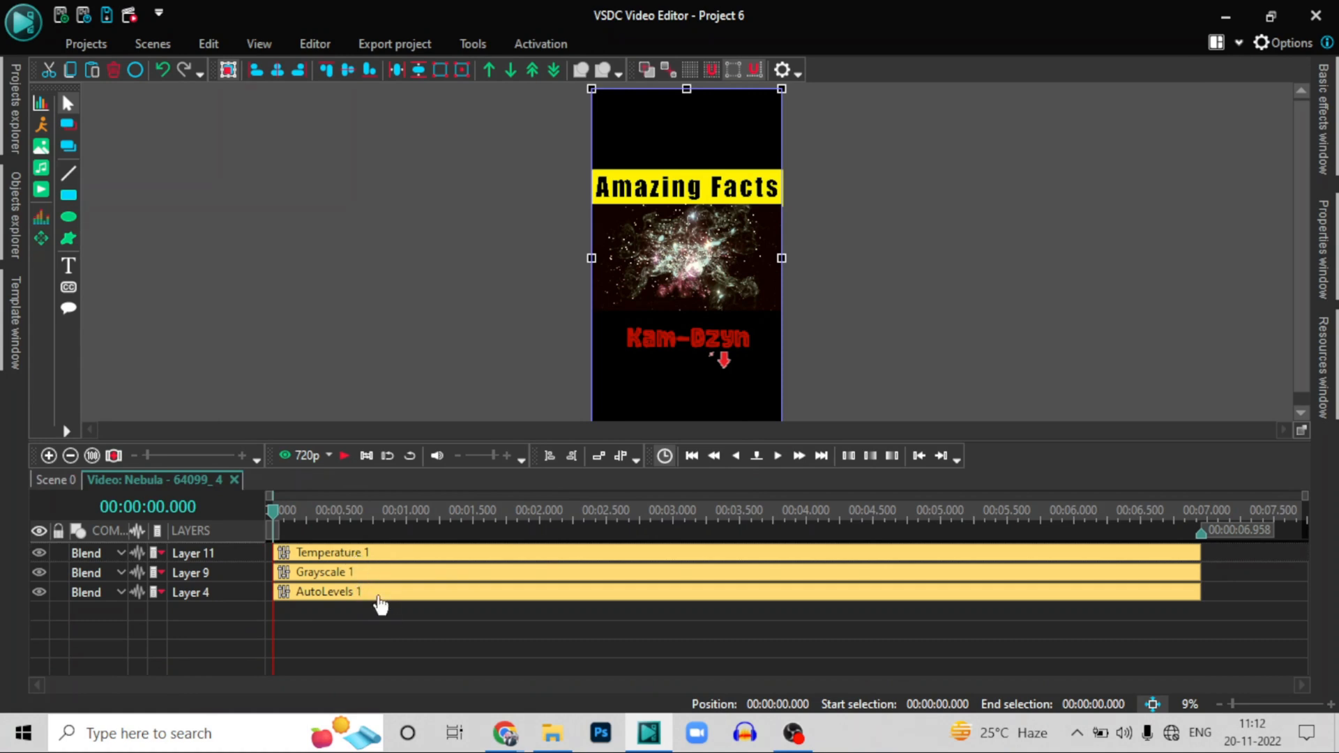
left_click_drag(461, 651, 336, 504)
left_click(113, 69)
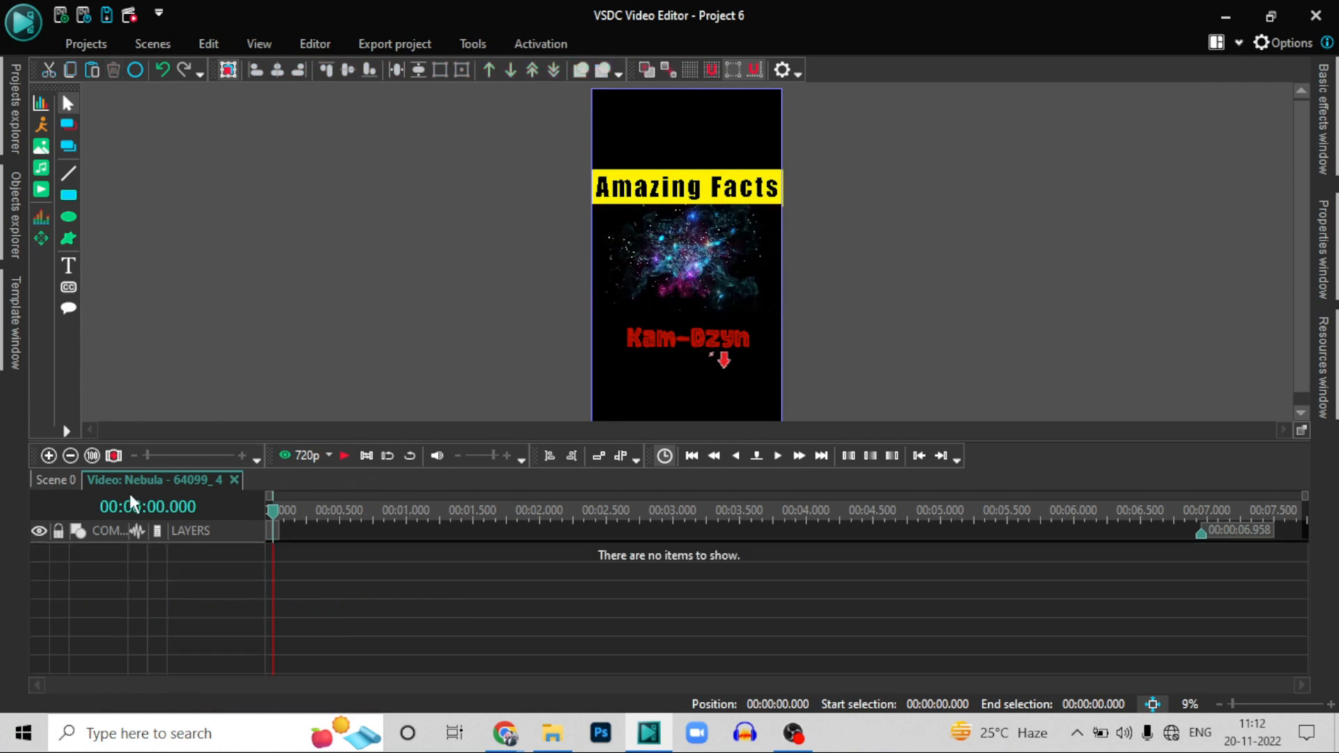
From Scene 0, add a Brightness/Contrast/Gamma adjustment to the Nebula clip on a new layer, spanning the whole parent duration
left_click(70, 485)
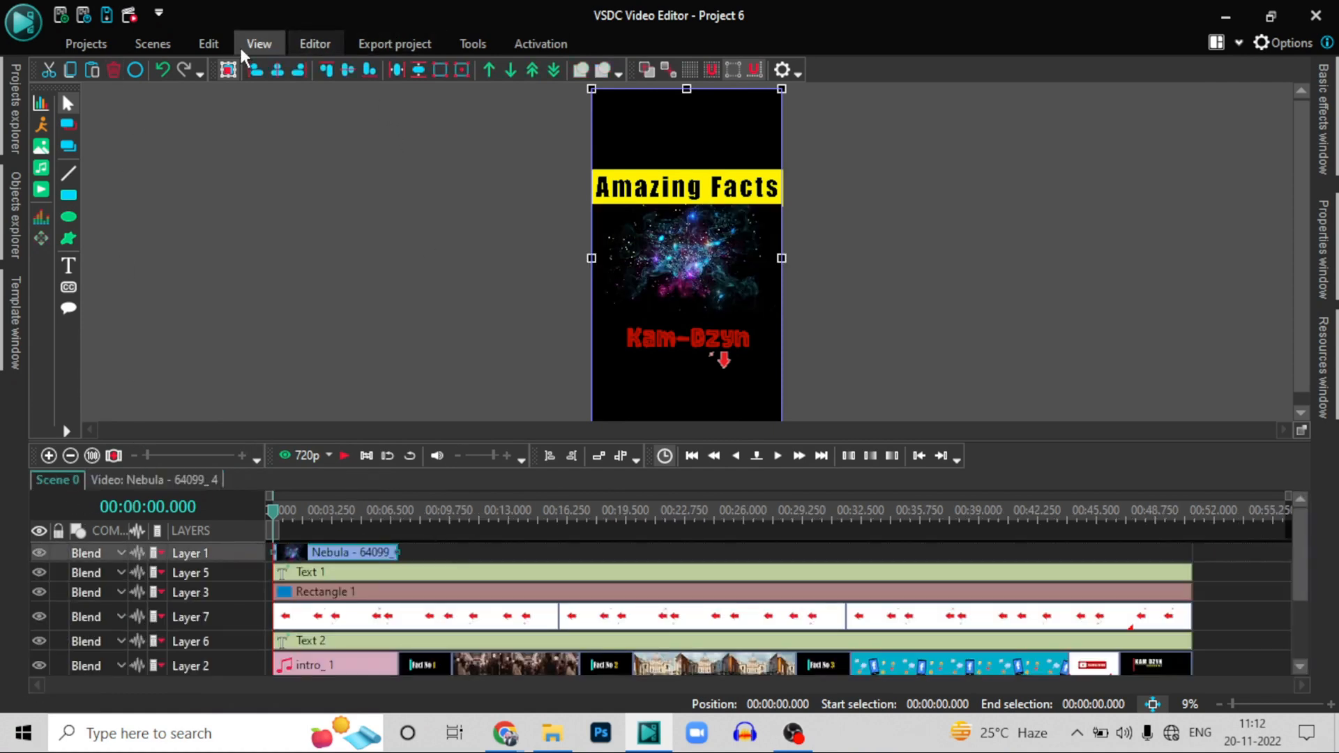
left_click(315, 44)
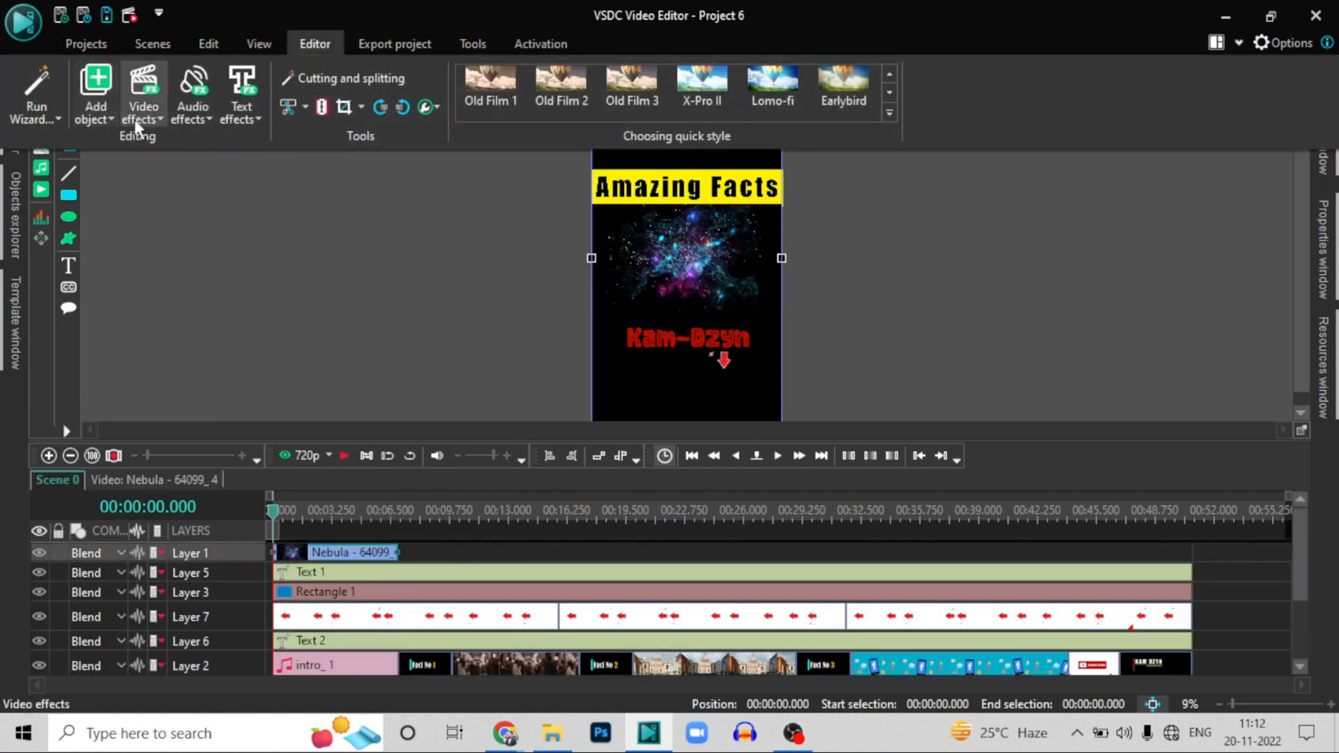
left_click(139, 123)
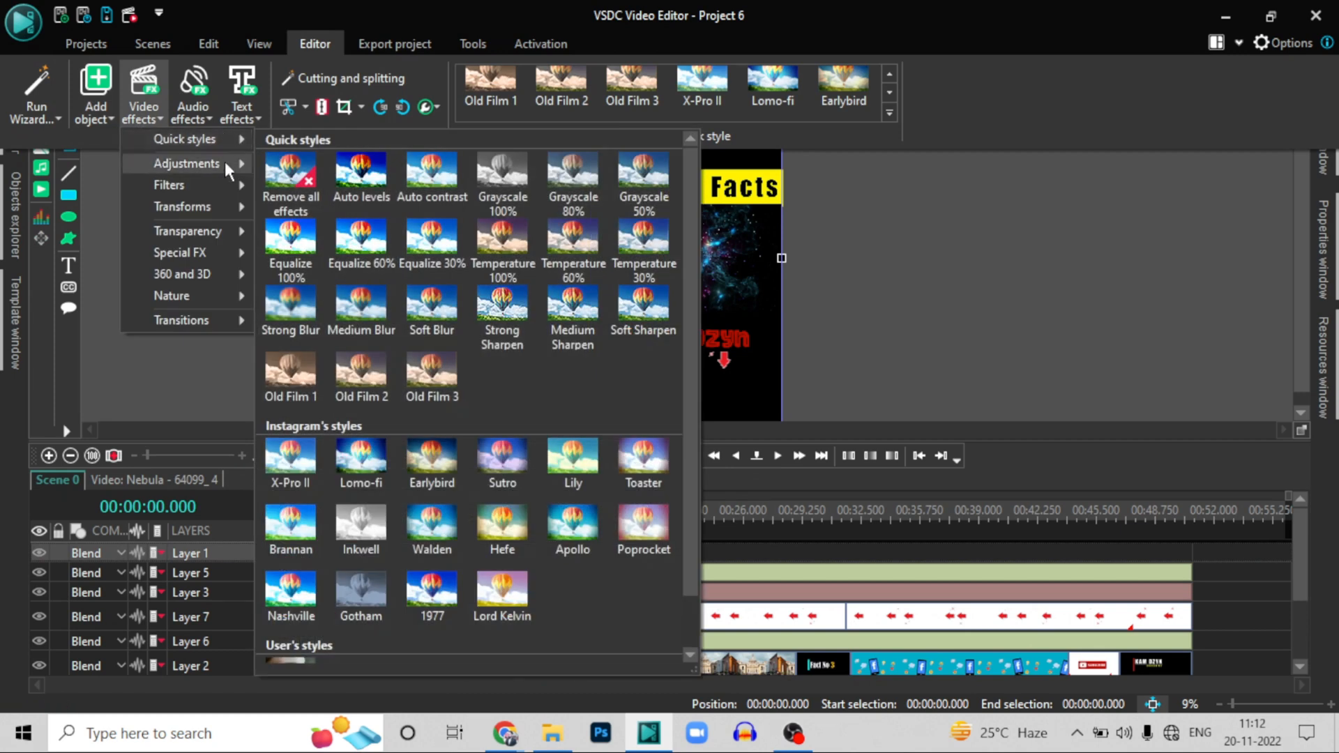
mouse_move(221, 162)
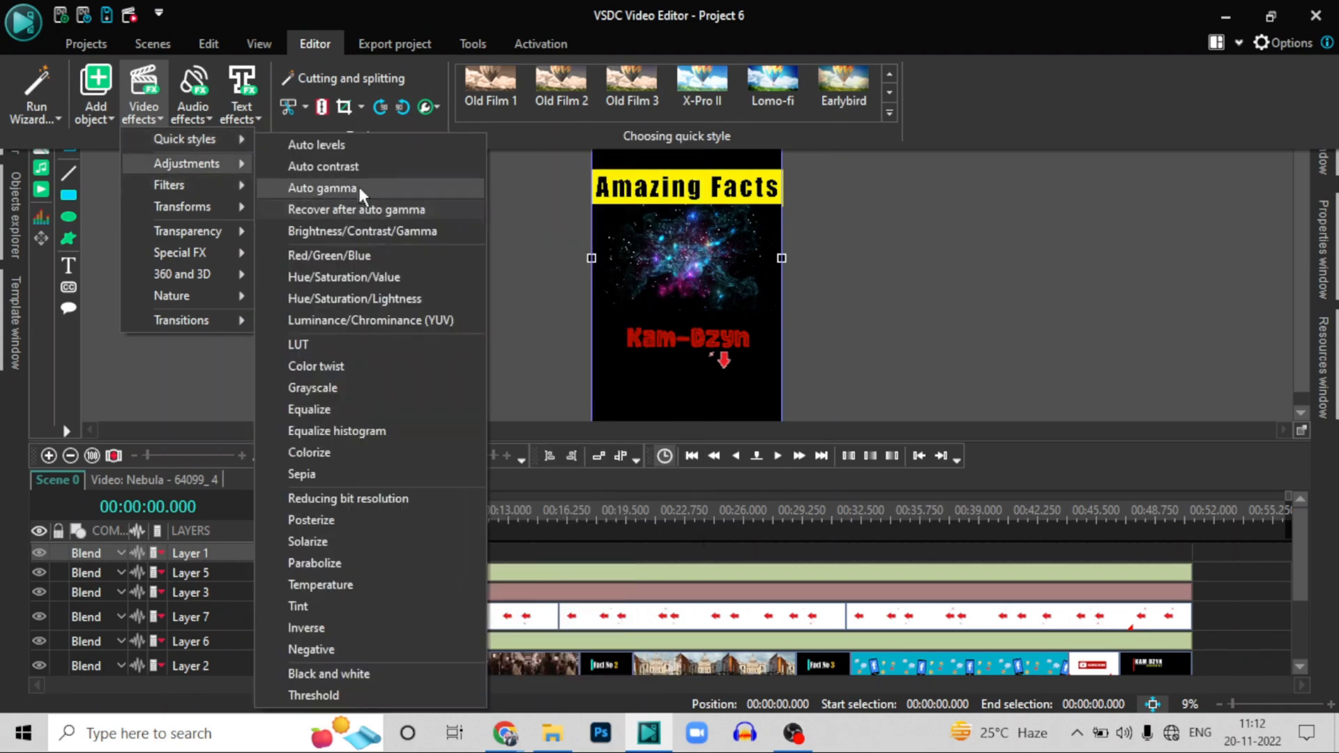
left_click(350, 236)
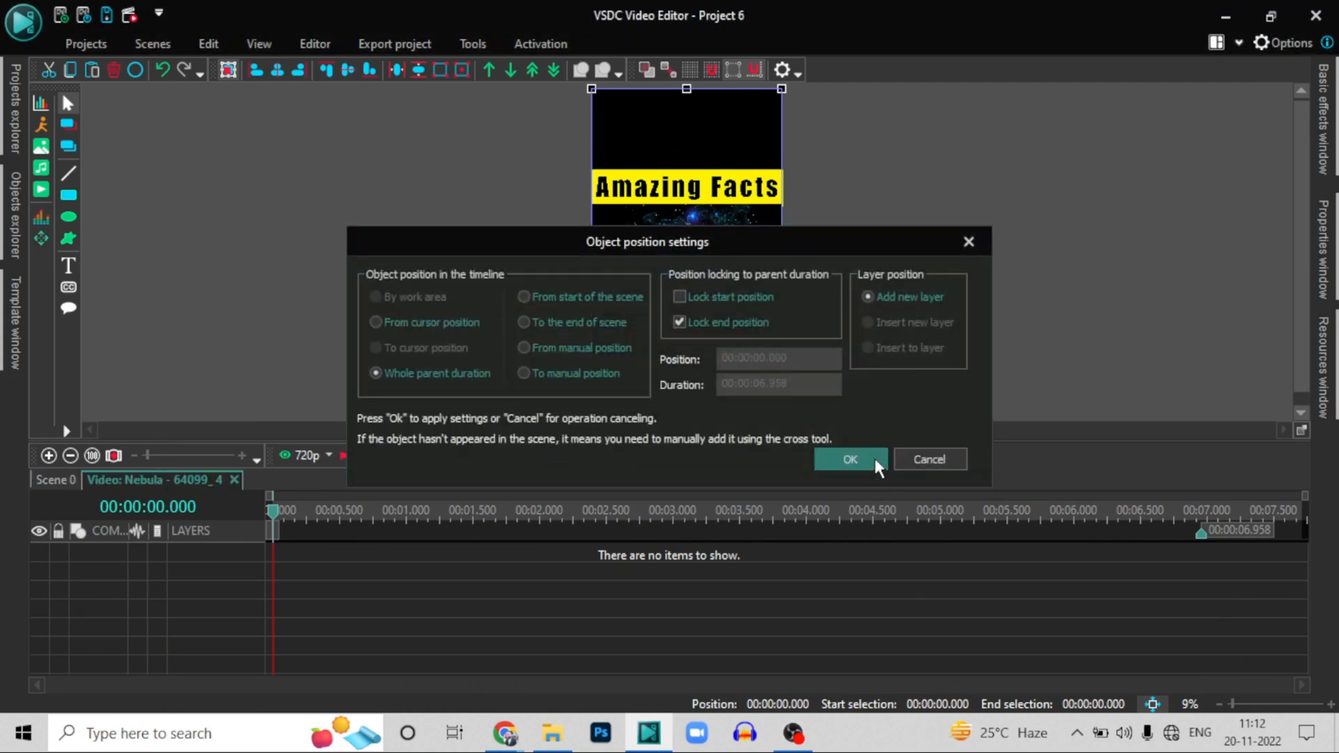
left_click(874, 459)
Show the properties of the Brightness/Contrast/Gamma effect and narrow the Properties window
right_click(634, 556)
left_click(672, 519)
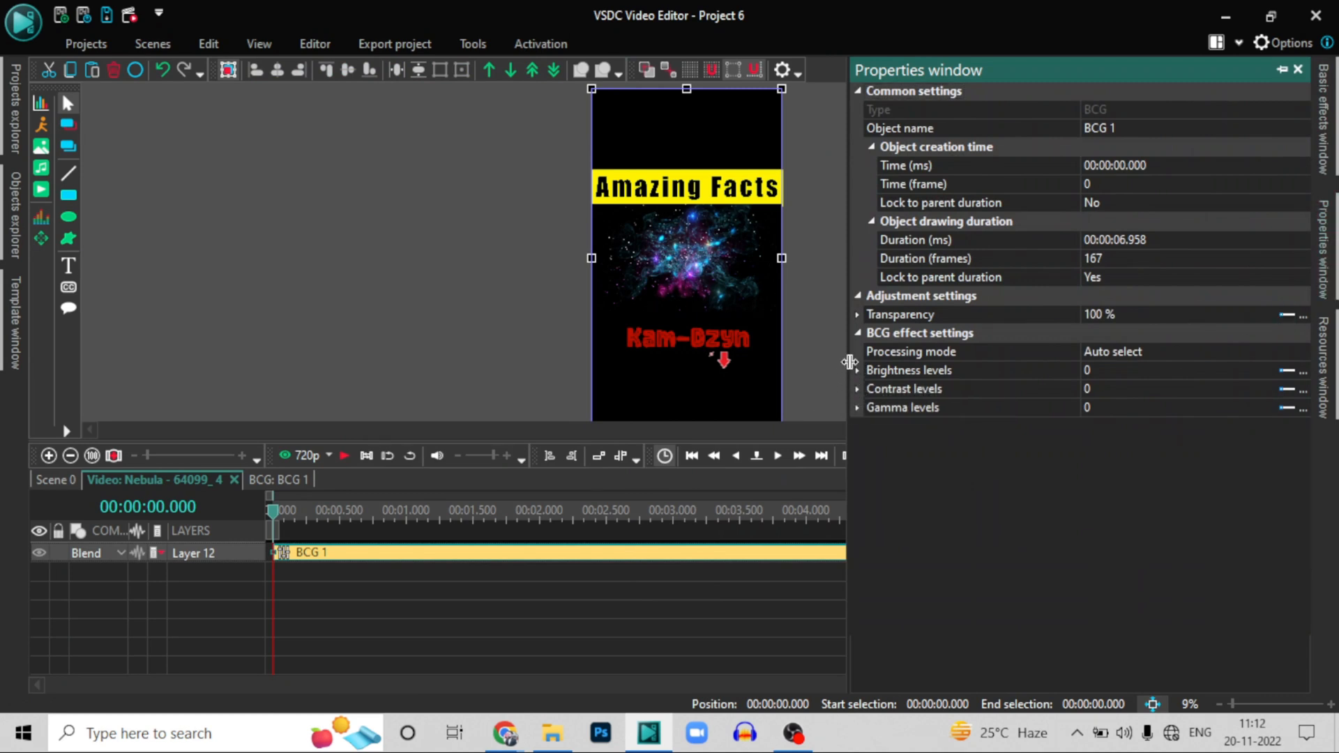
left_click_drag(850, 366, 1081, 335)
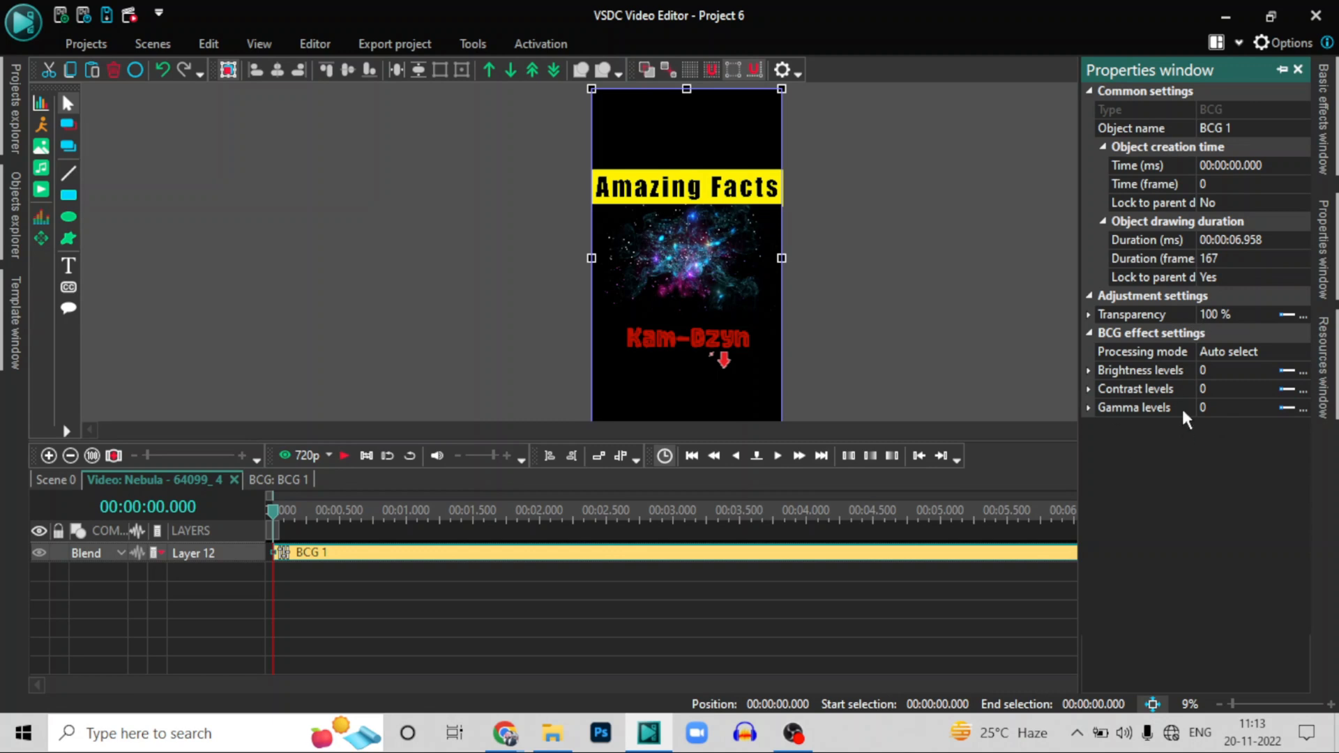
Delete the Brightness/Contrast/Gamma effect from the Nebula clip's contents
left_click(314, 44)
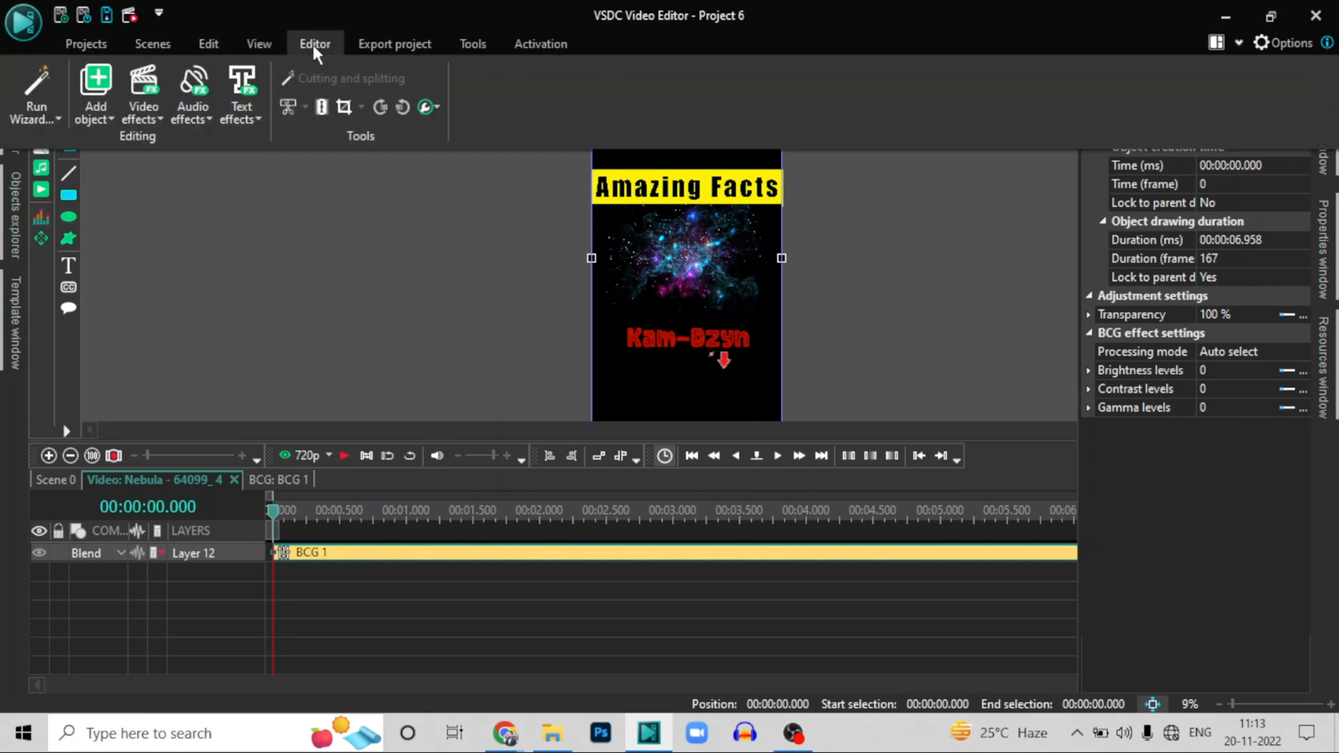
left_click(298, 554)
left_click(108, 74)
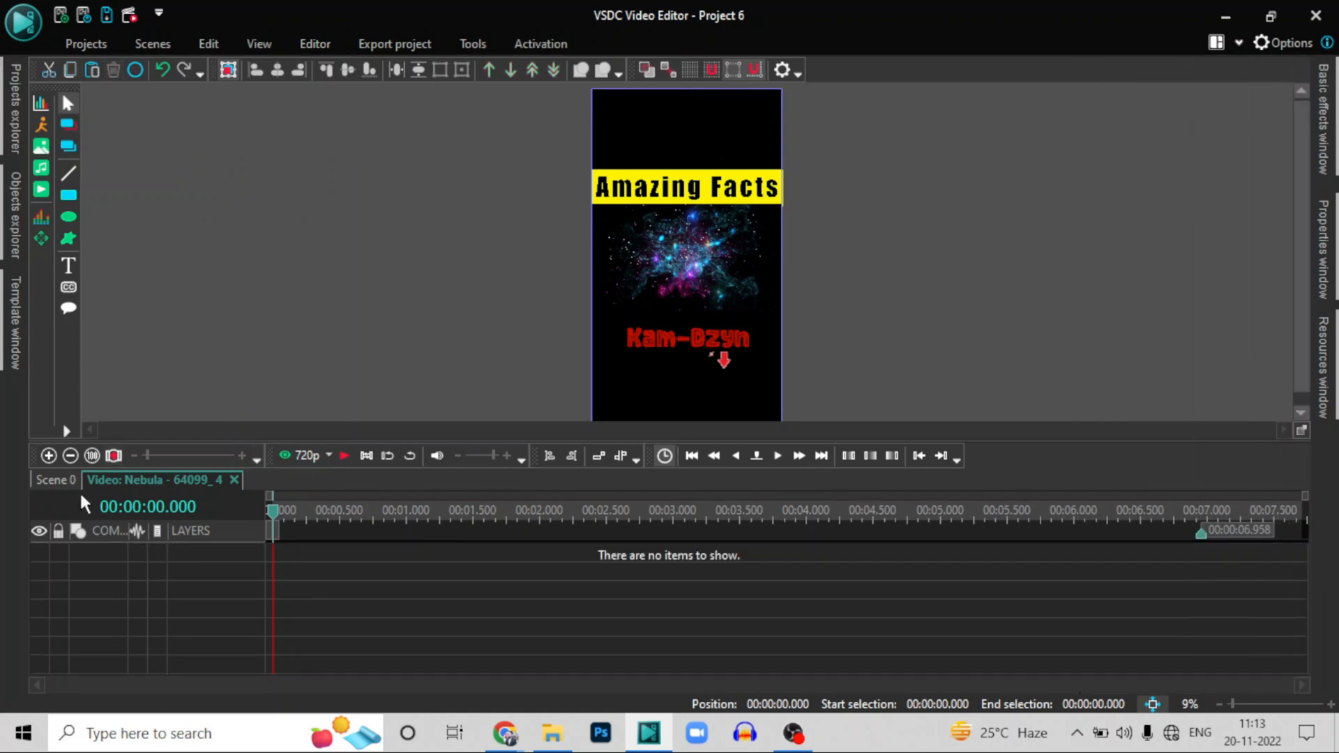
From Scene 0, add a Flip transform to the Nebula clip with the default object position settings
left_click(55, 479)
left_click(328, 50)
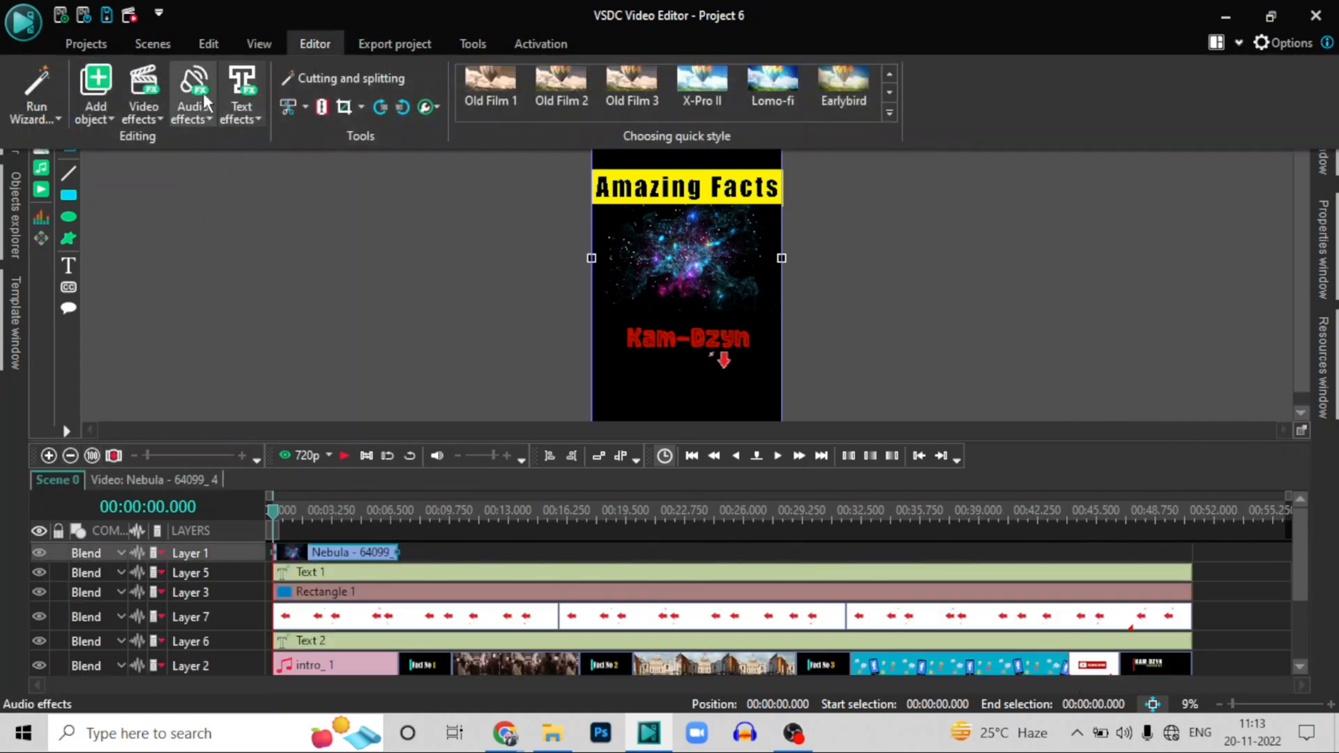
left_click(145, 120)
mouse_move(196, 181)
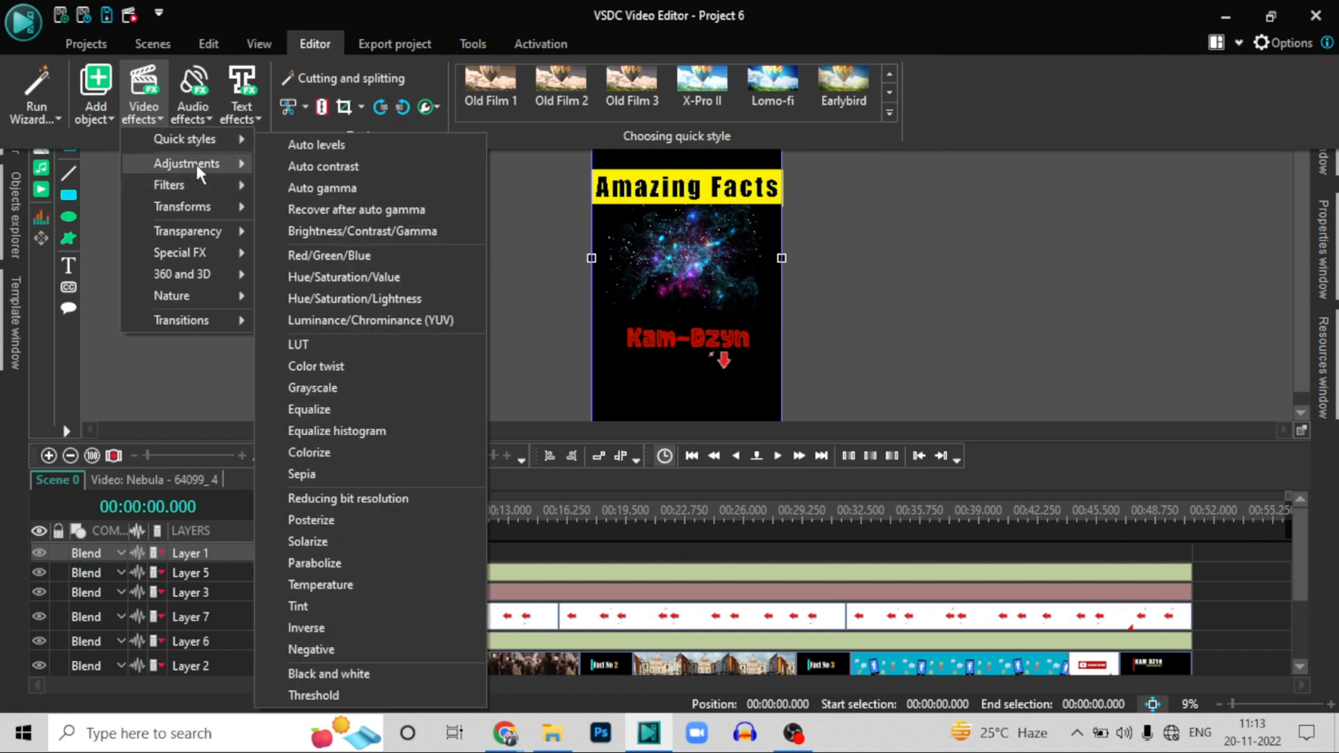
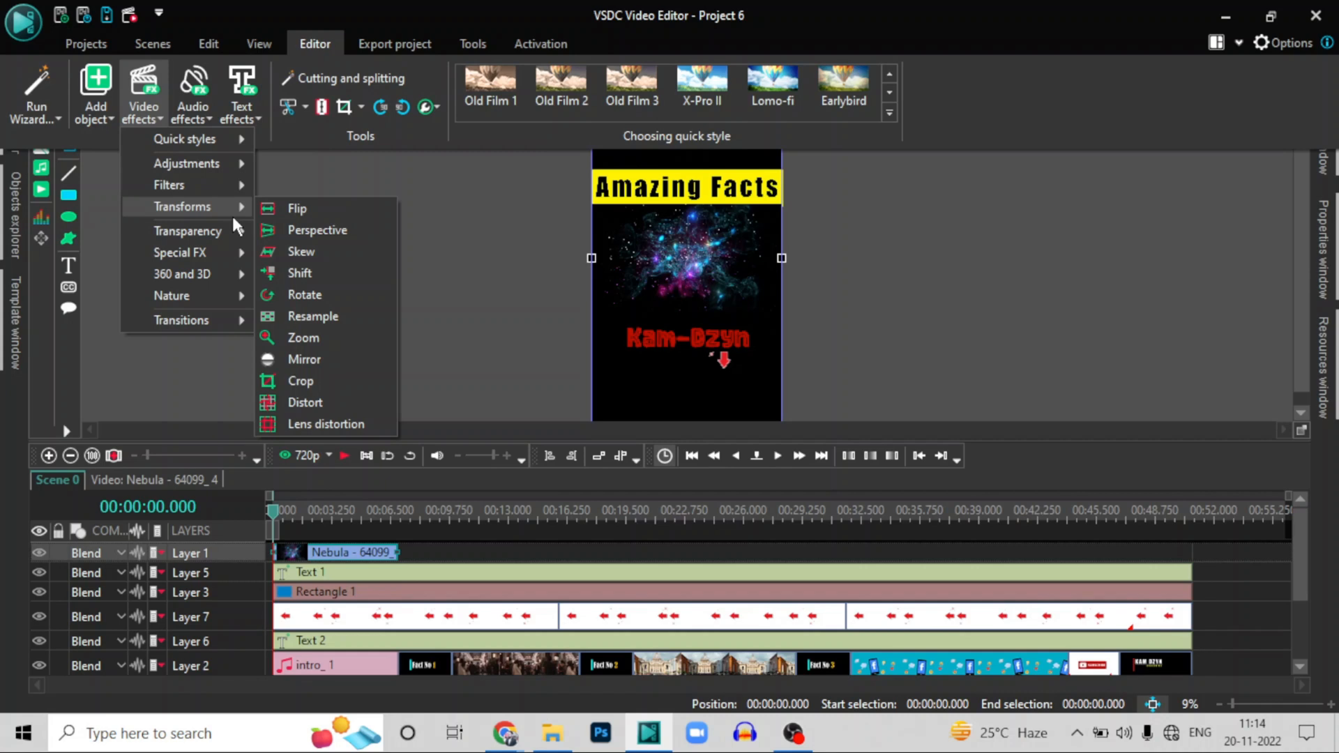
left_click(277, 207)
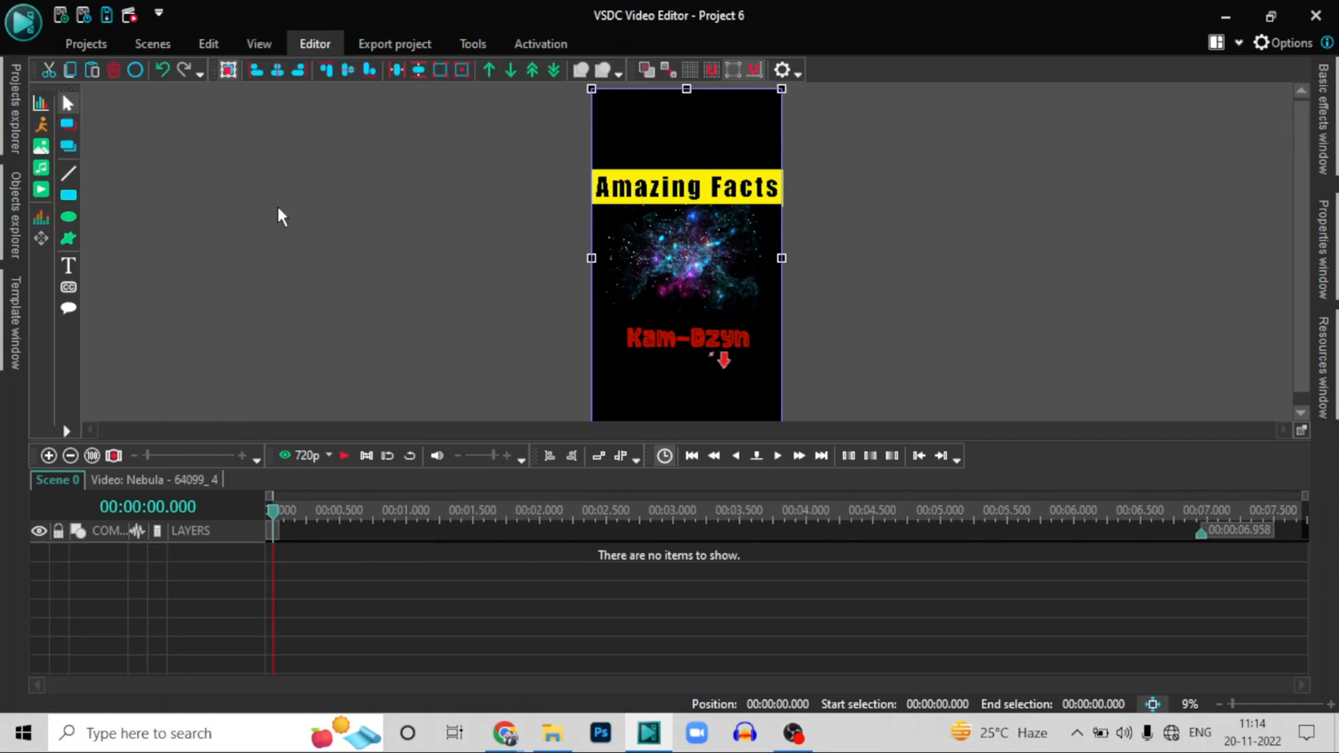
left_click(824, 469)
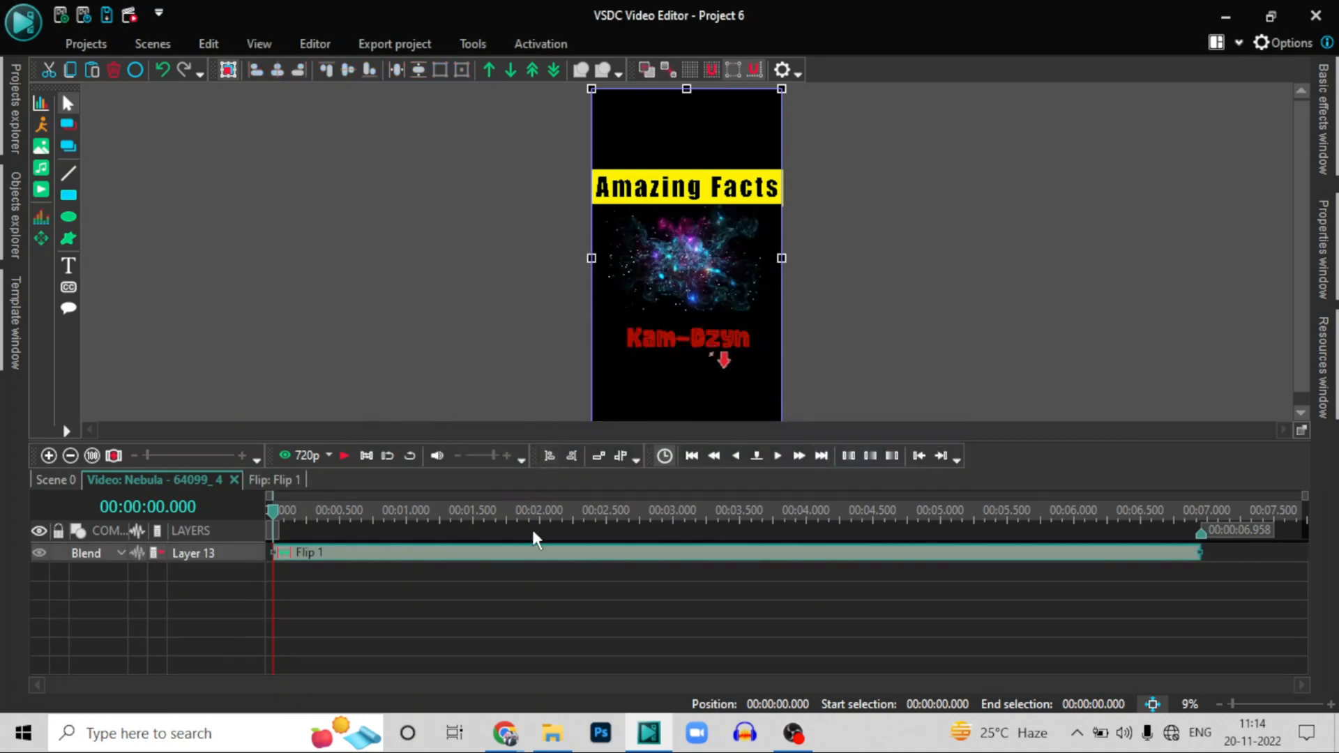
Toggle the visibility of the Flip effect's layer repeatedly to compare the clip with and without the flip
left_click(36, 549)
left_click(35, 549)
left_click(35, 549)
left_click(35, 549)
left_click(36, 549)
left_click(36, 549)
left_click(36, 549)
left_click(36, 549)
left_click(36, 547)
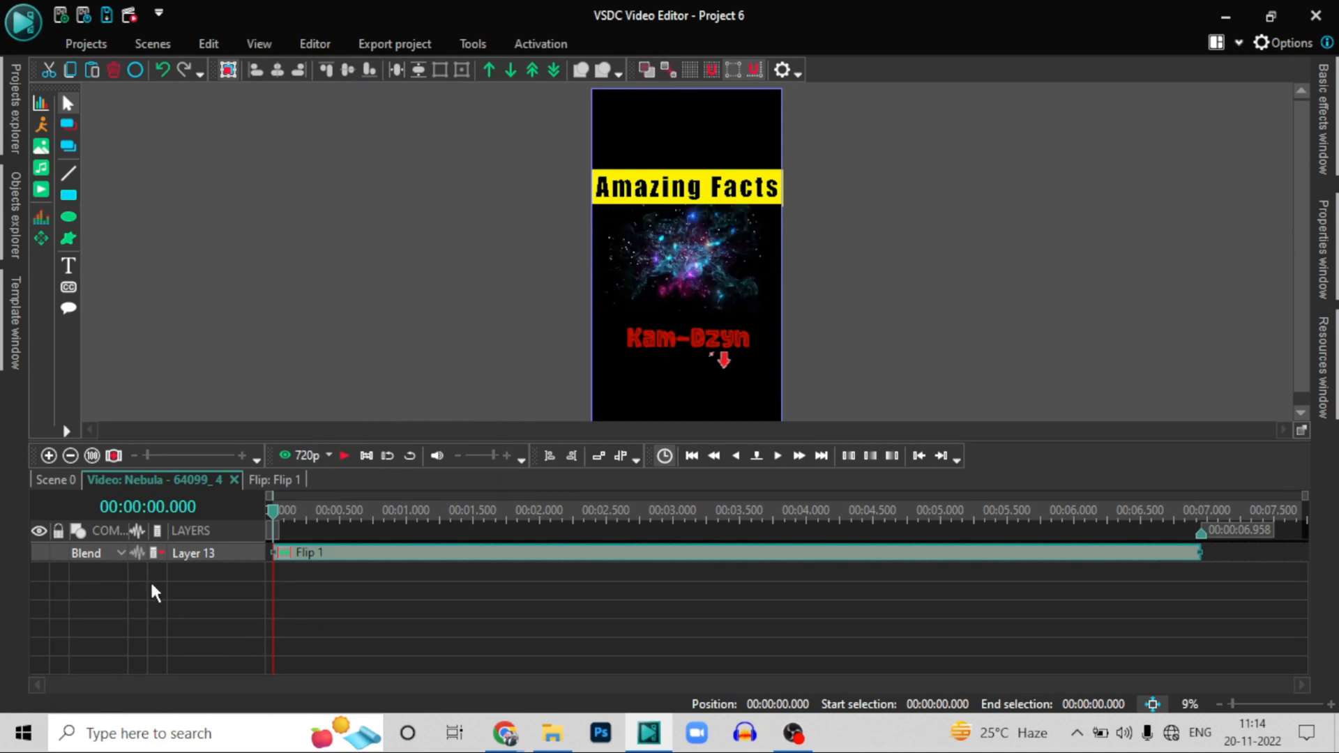
left_click(36, 553)
Set the Flip effect's direction to Horizontal flip, and delete the effect from the Nebula clip
right_click(416, 558)
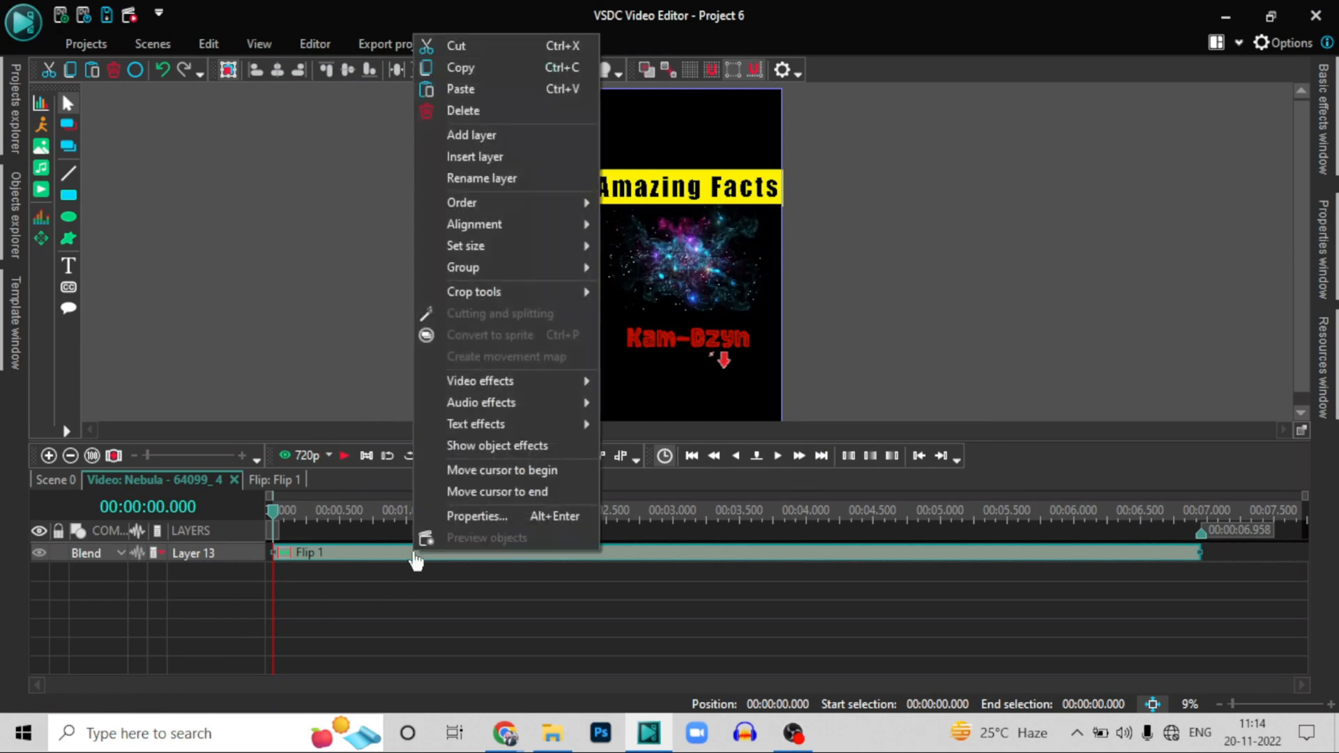
left_click(542, 516)
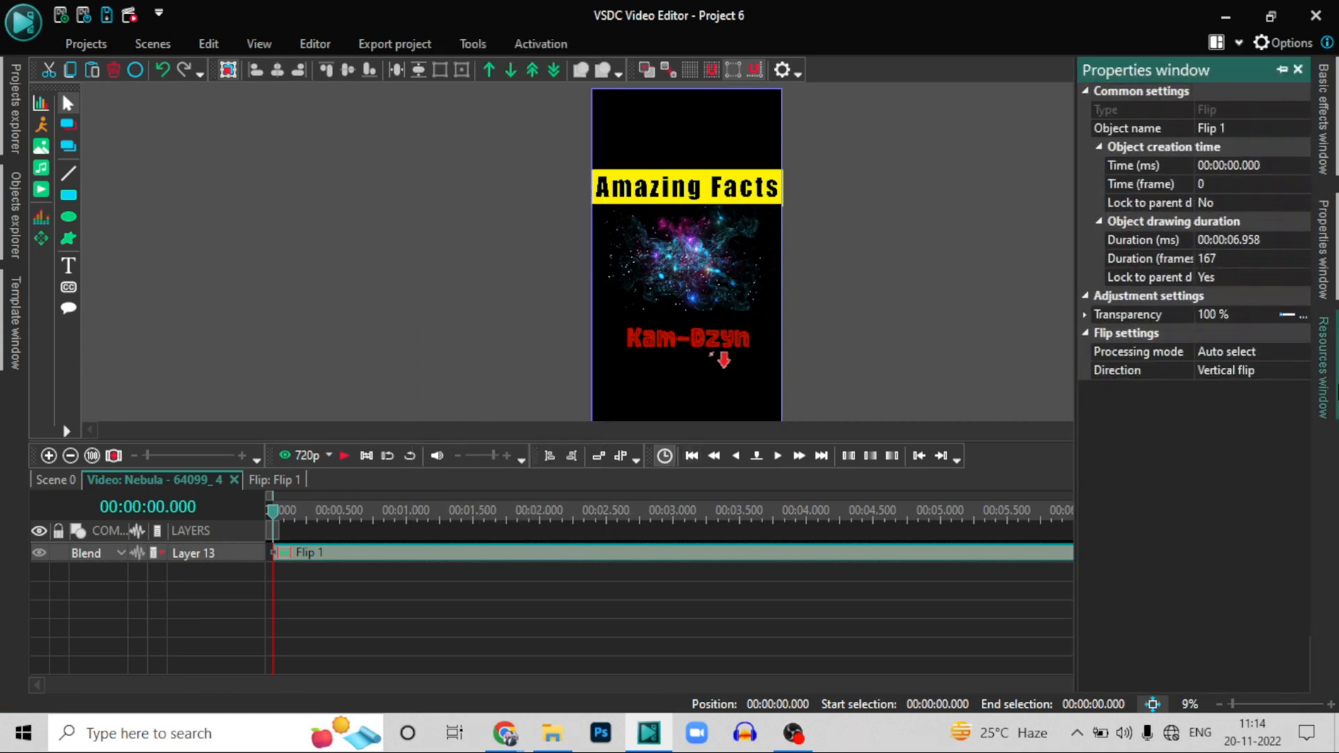
left_click(1305, 371)
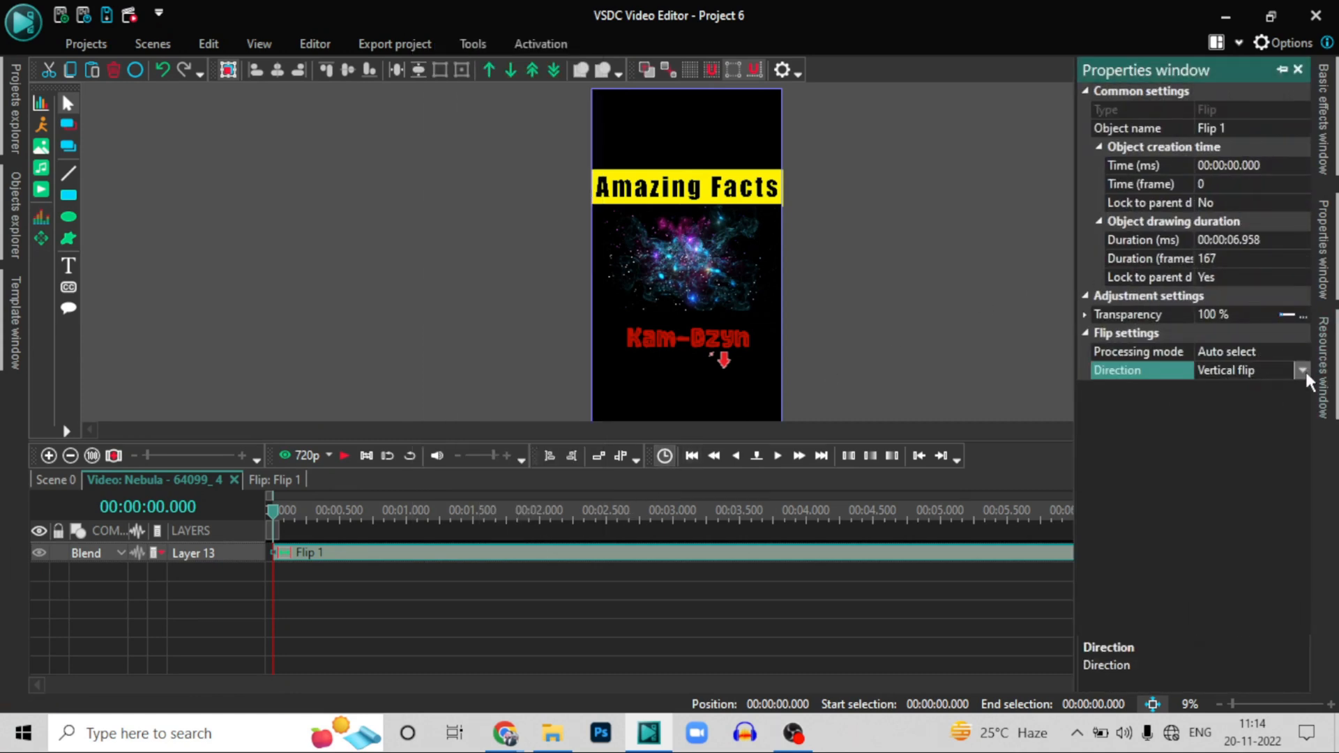
left_click(1302, 370)
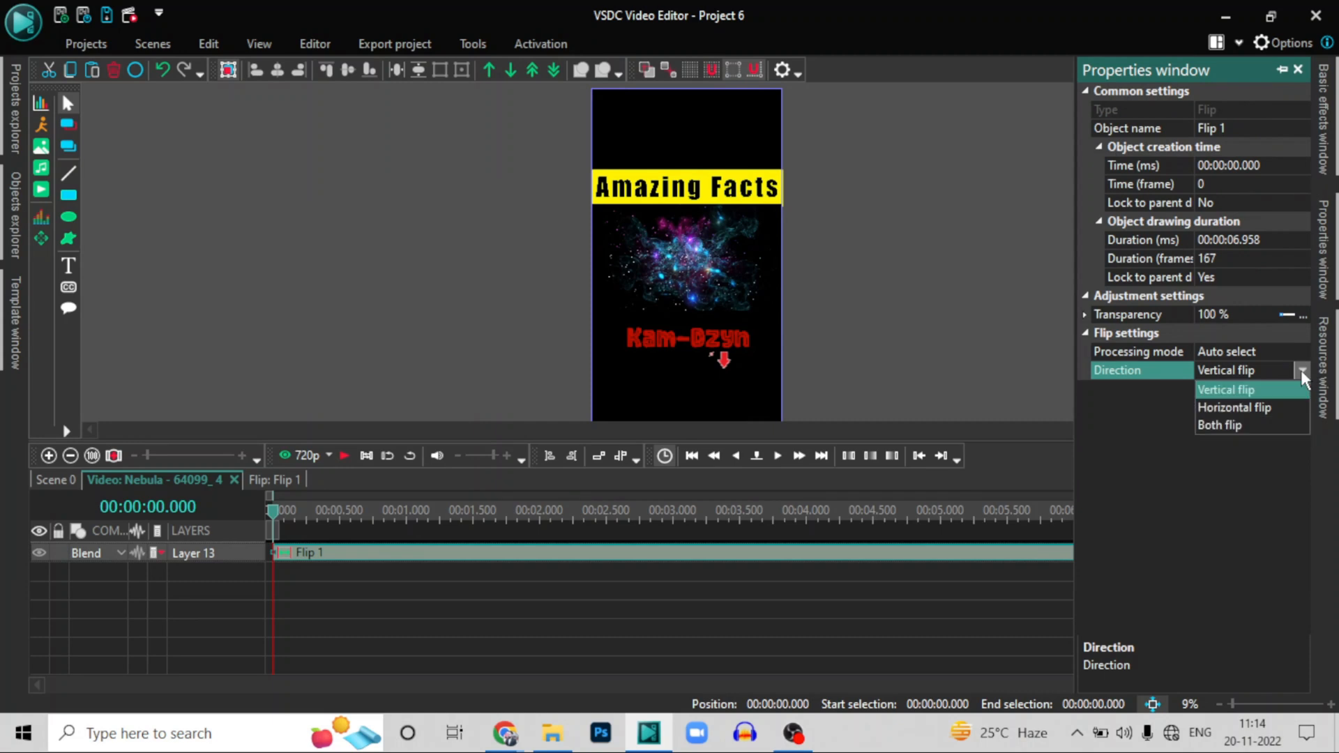
left_click(1240, 408)
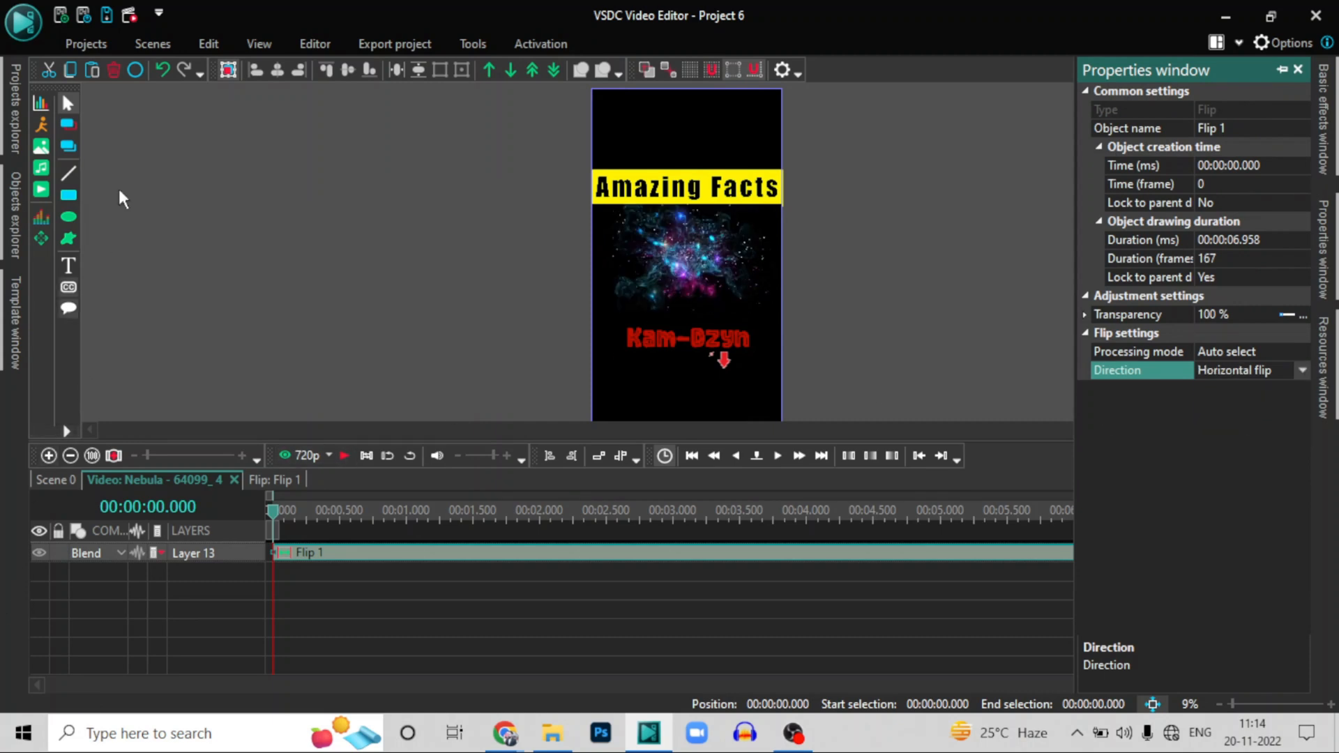
left_click(106, 68)
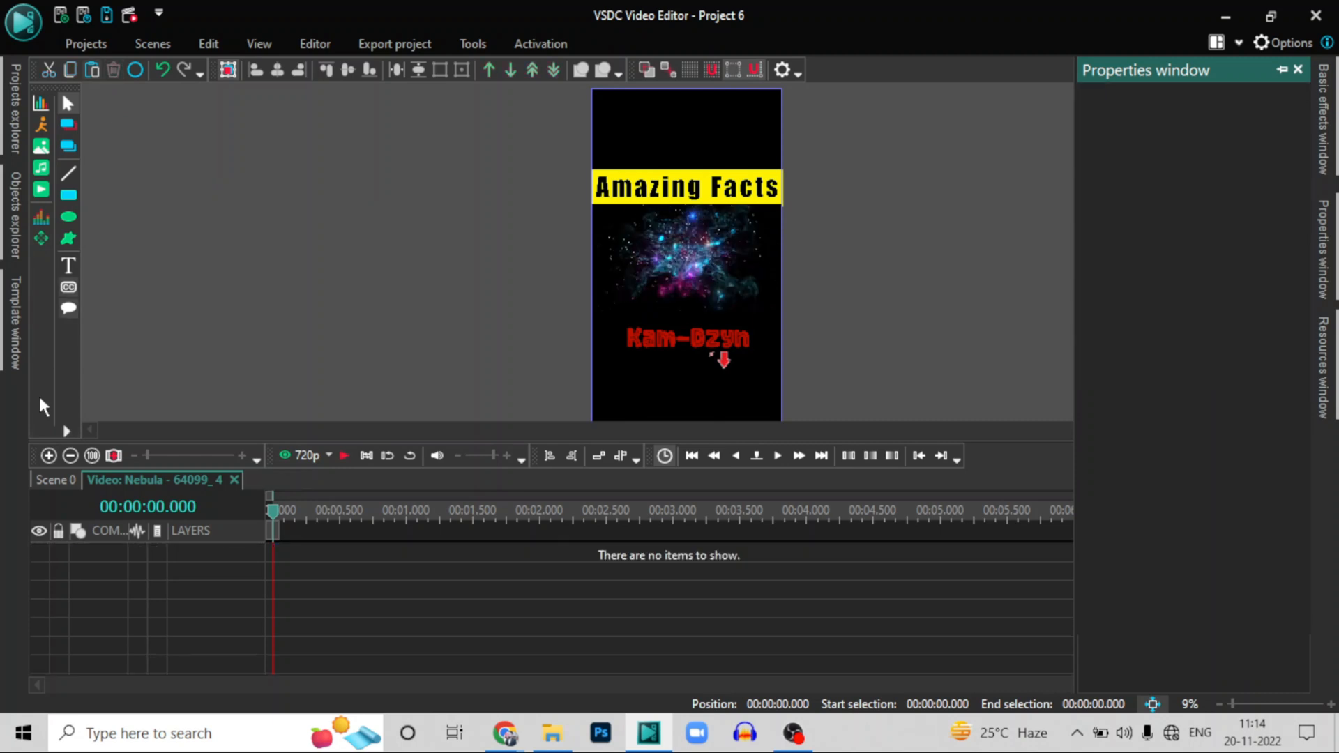
From Scene 0, add a Perspective transform to the Nebula clip on a new layer, spanning the whole parent duration
left_click(43, 481)
left_click(293, 37)
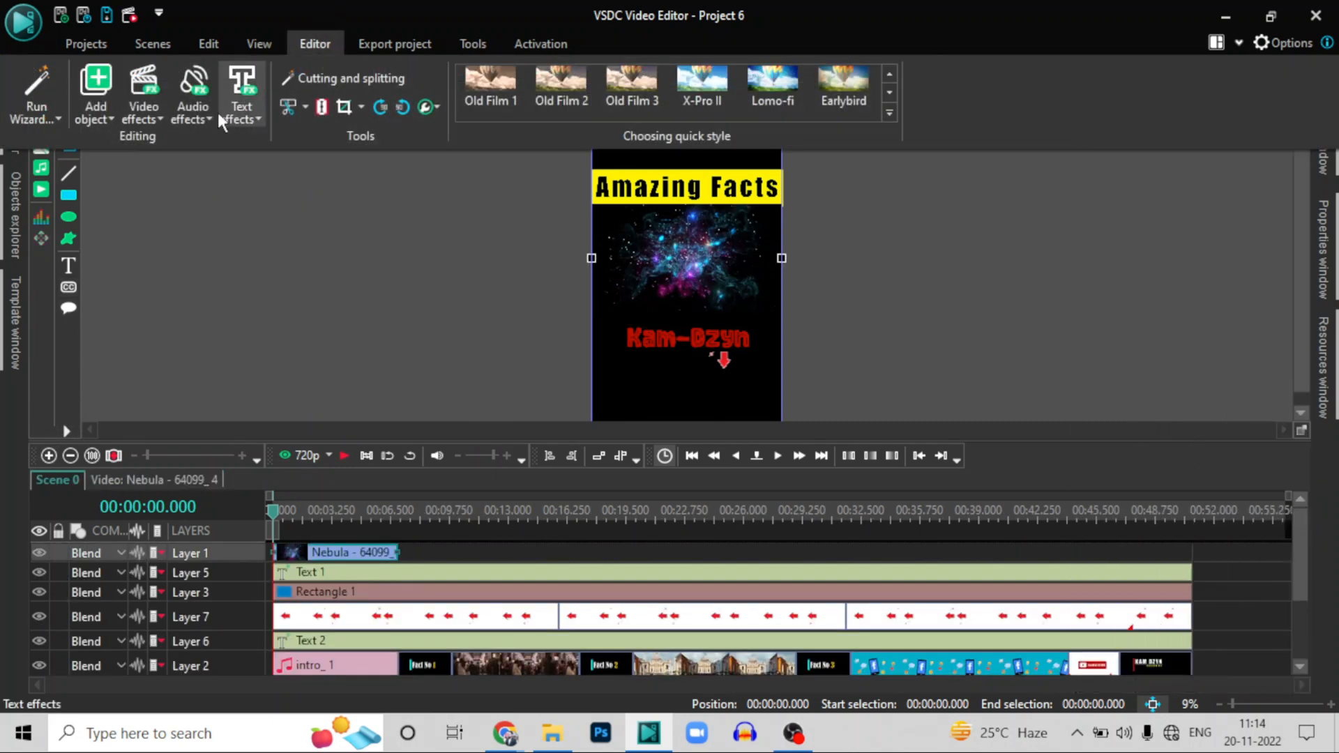
left_click(147, 112)
mouse_move(184, 209)
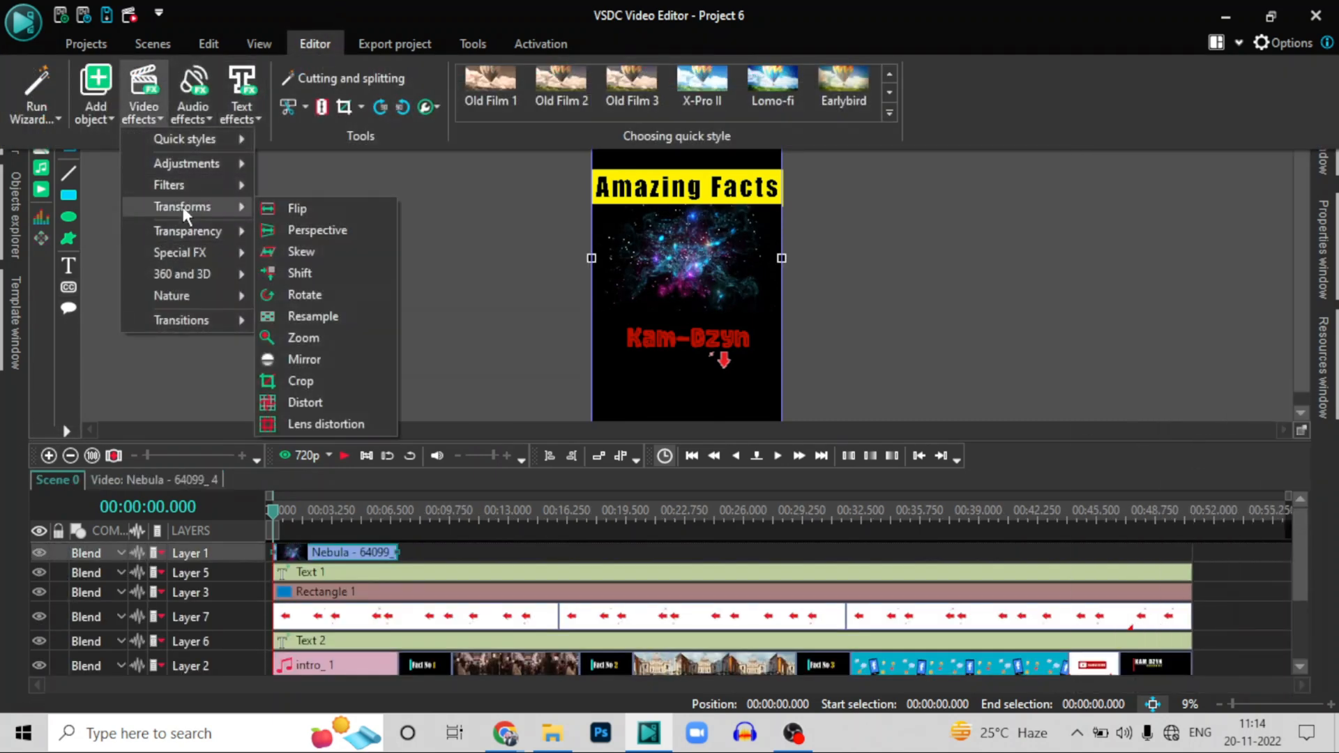
left_click(319, 229)
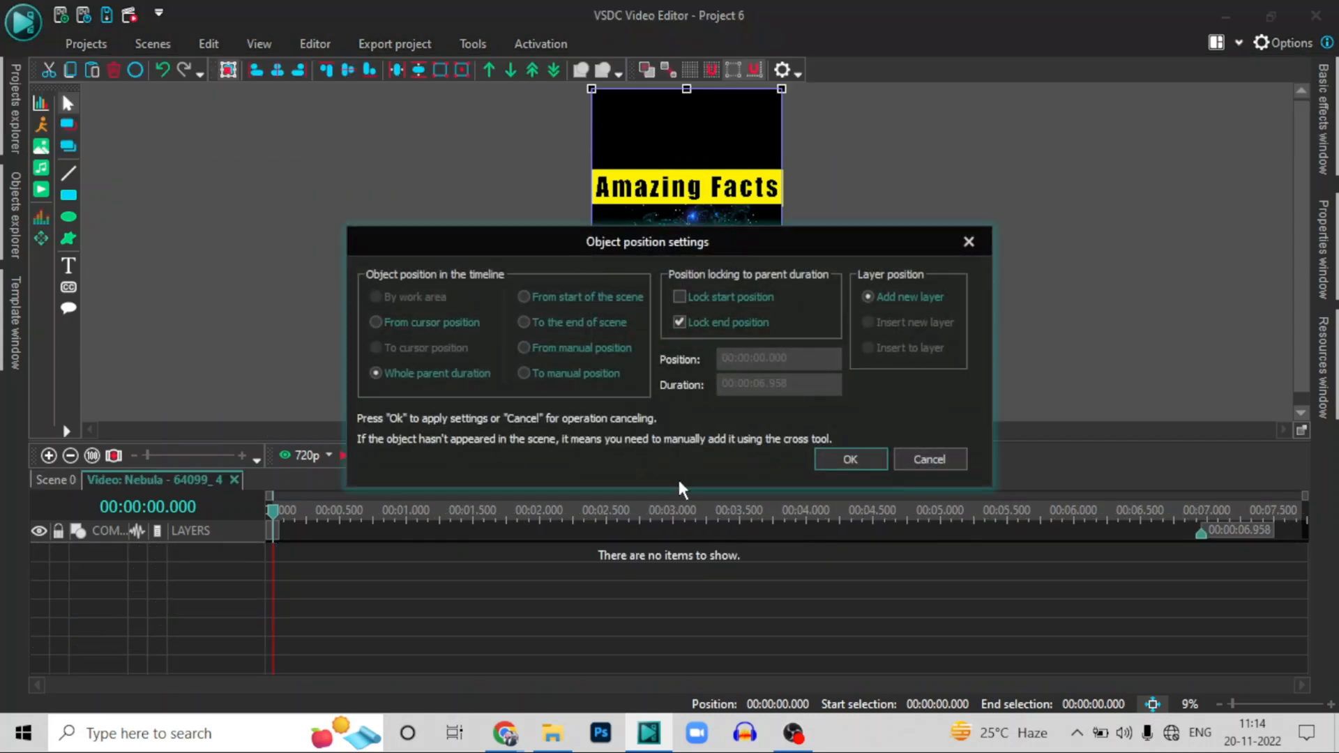
left_click(851, 459)
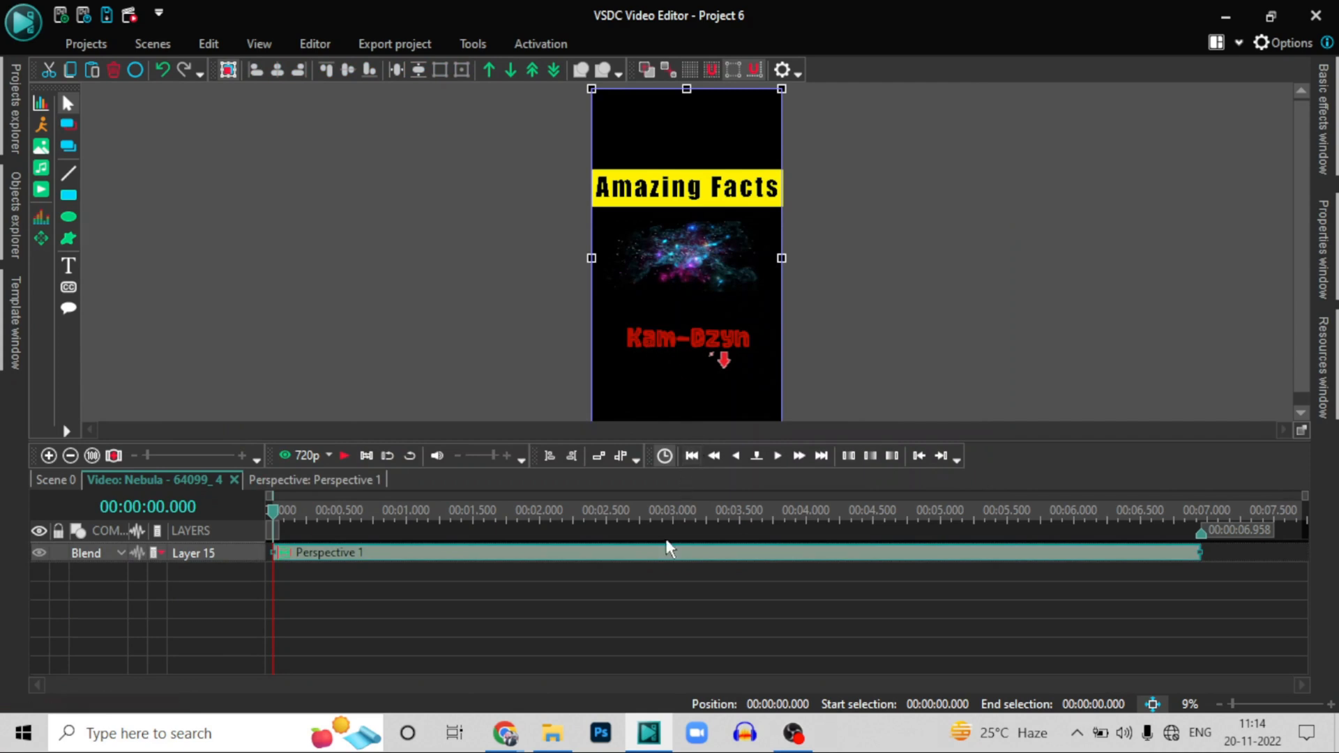
Set the Perspective effect's angle to 46°, and delete the effect from the Nebula clip
right_click(666, 568)
left_click(710, 523)
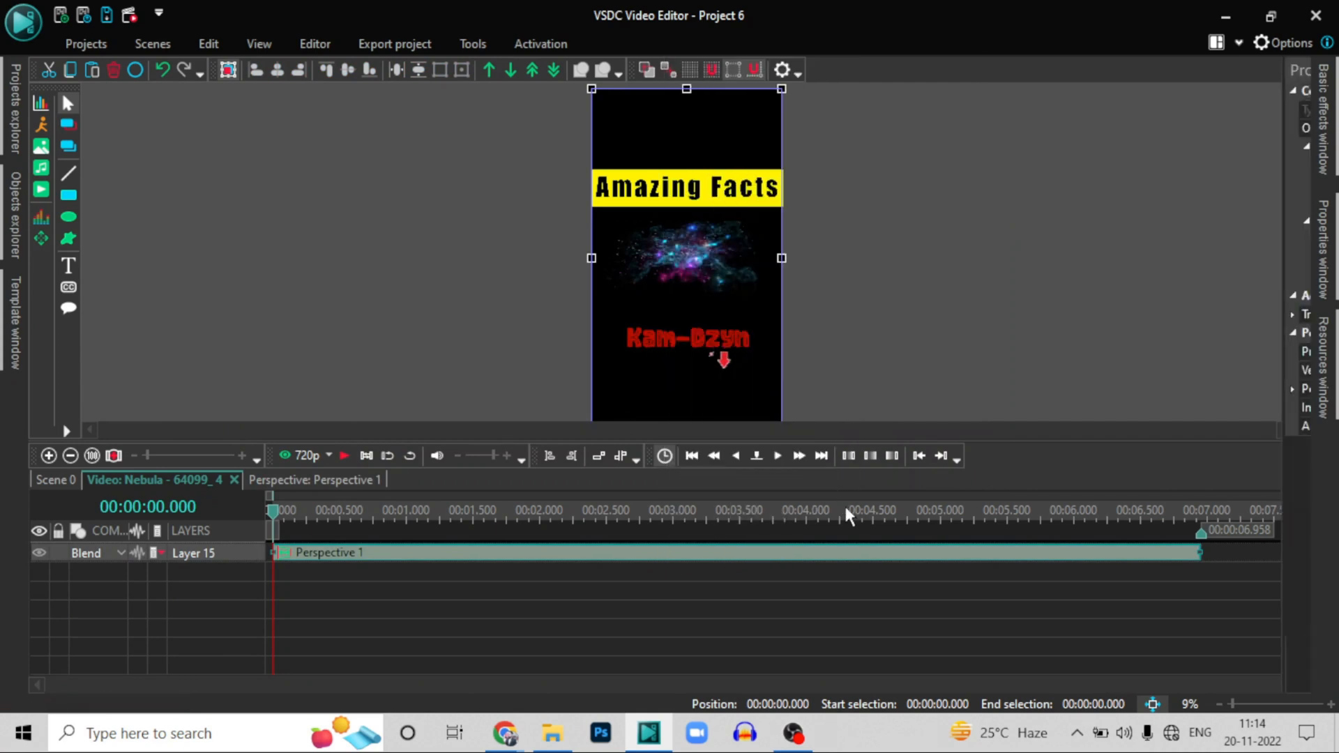
left_click_drag(1270, 383, 1272, 388)
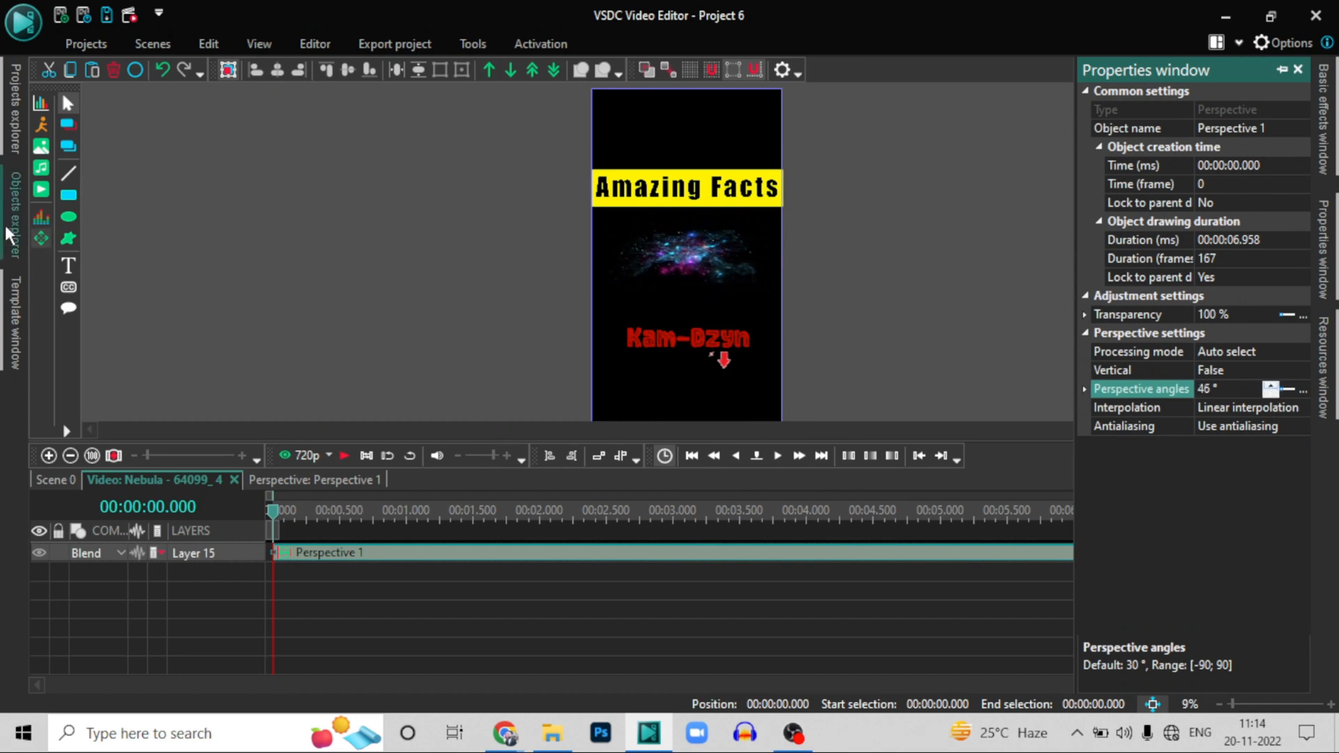
left_click(114, 69)
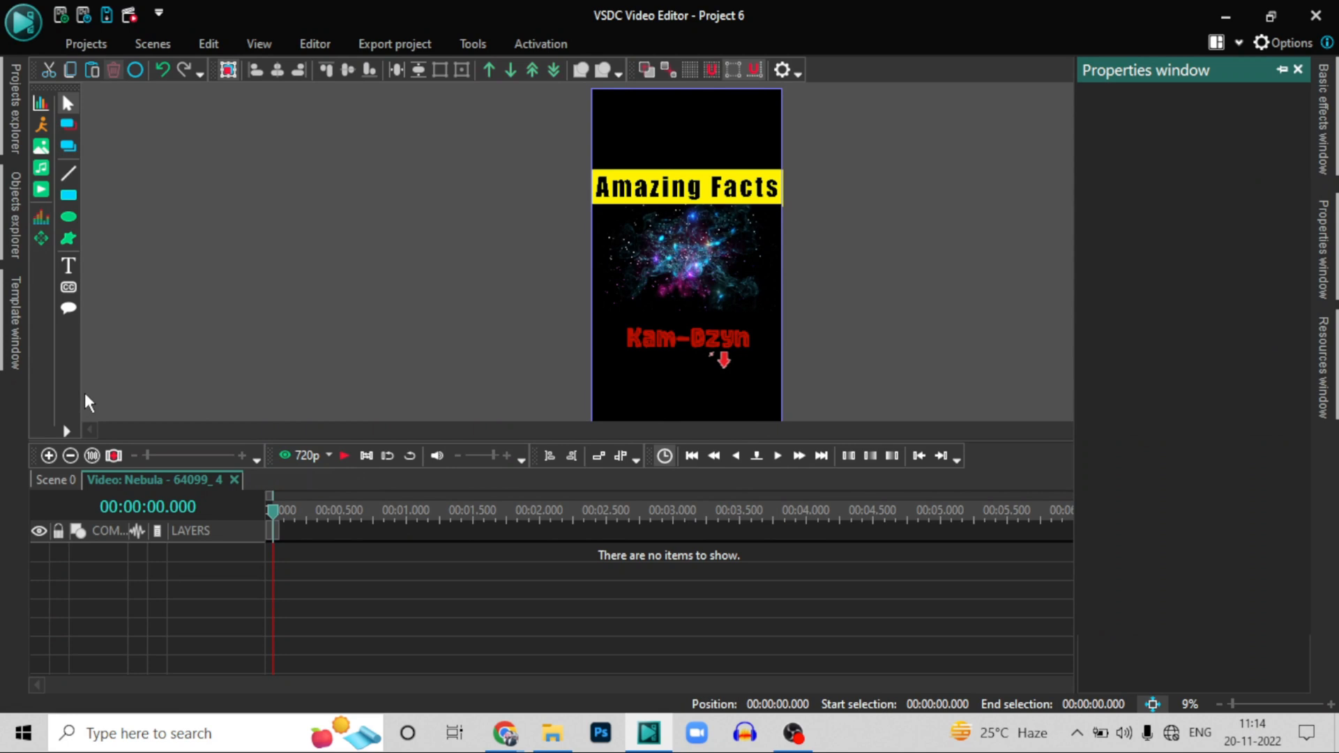
From Scene 0, add a Resample transform to the Nebula clip on a new layer, spanning the whole parent duration
left_click(52, 479)
left_click(314, 44)
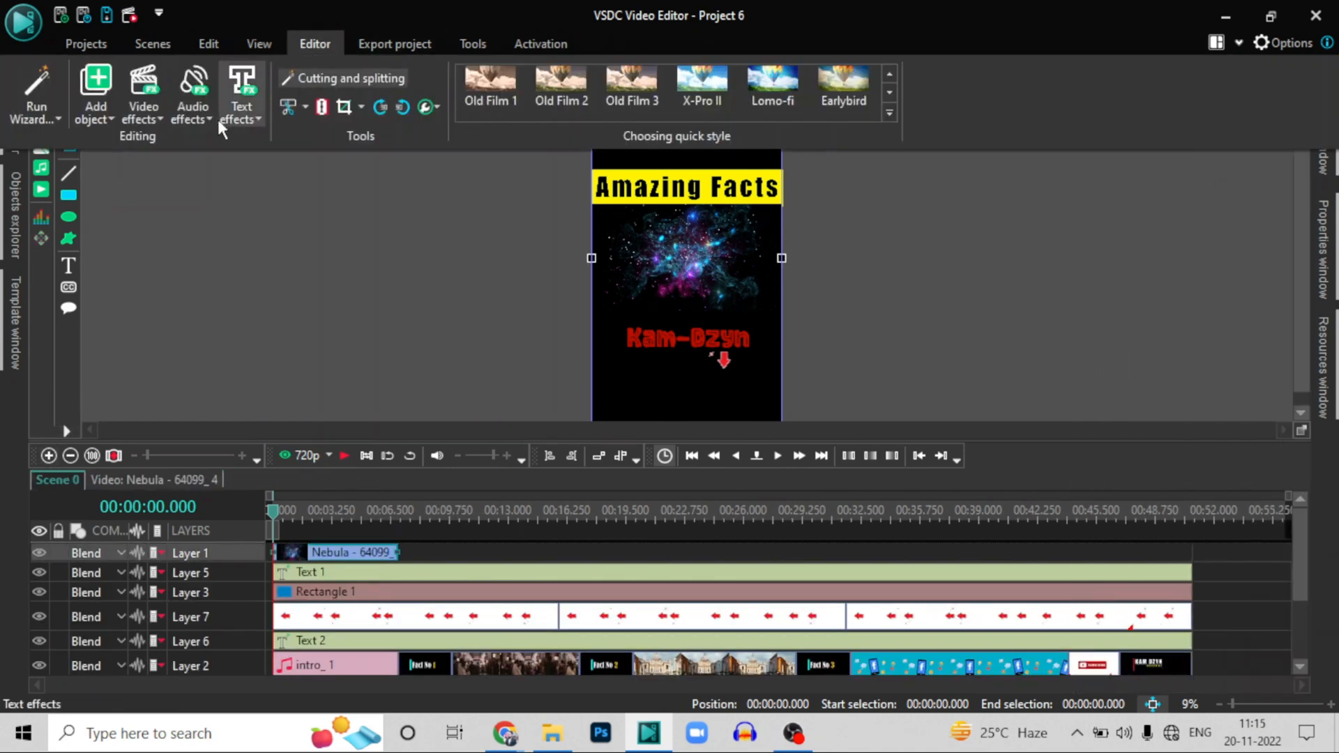
left_click(145, 116)
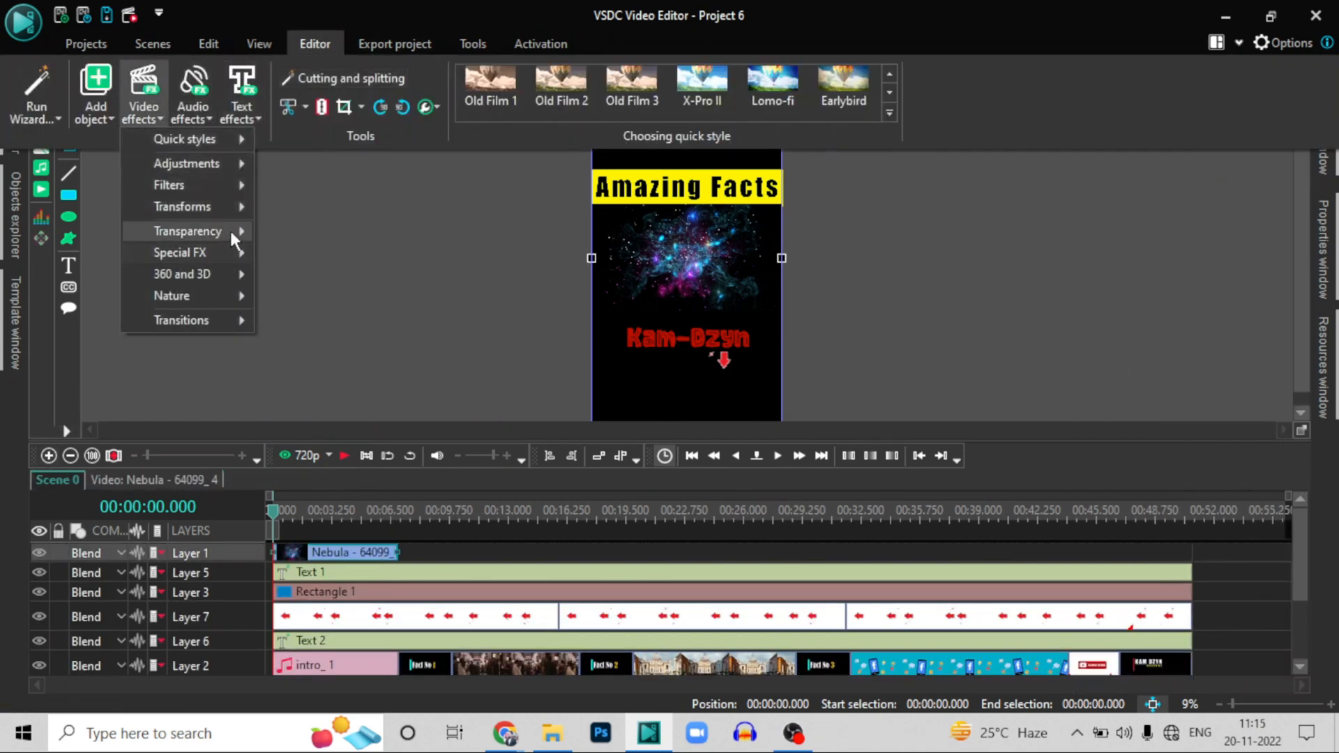
mouse_move(230, 208)
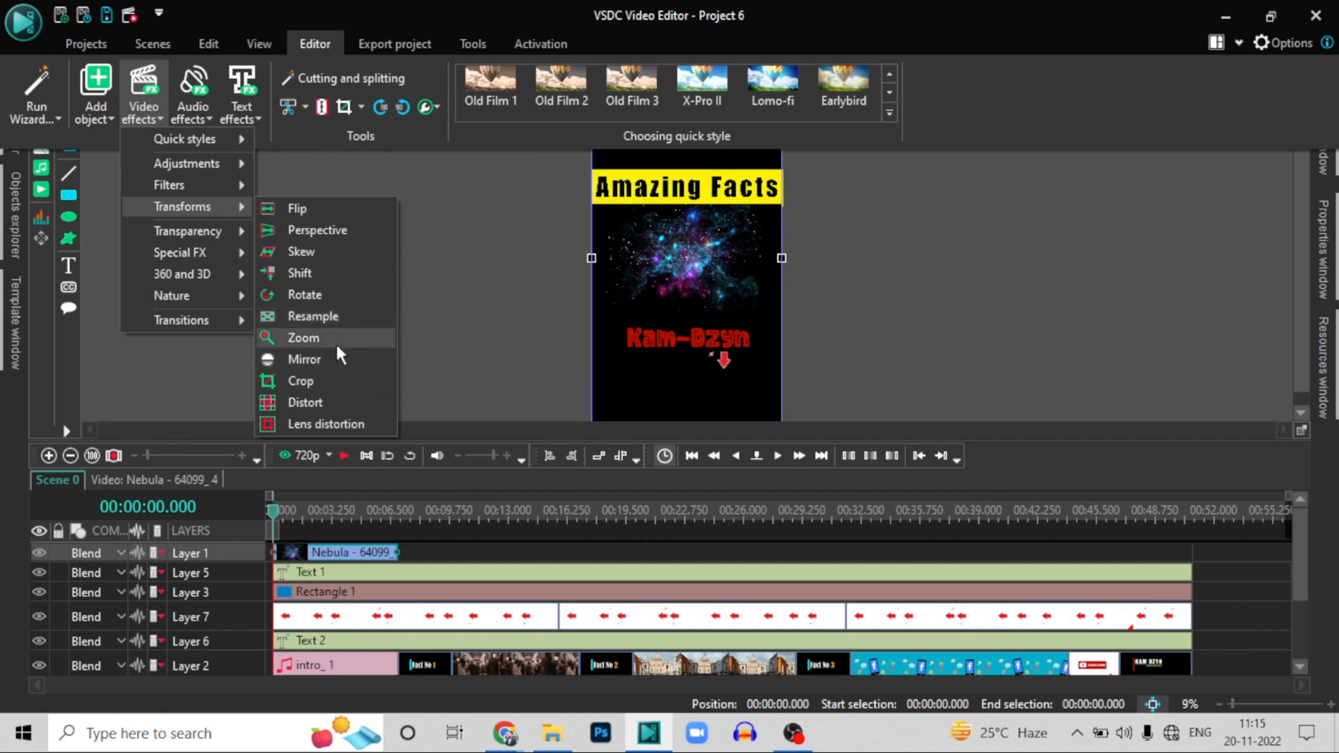
left_click(334, 319)
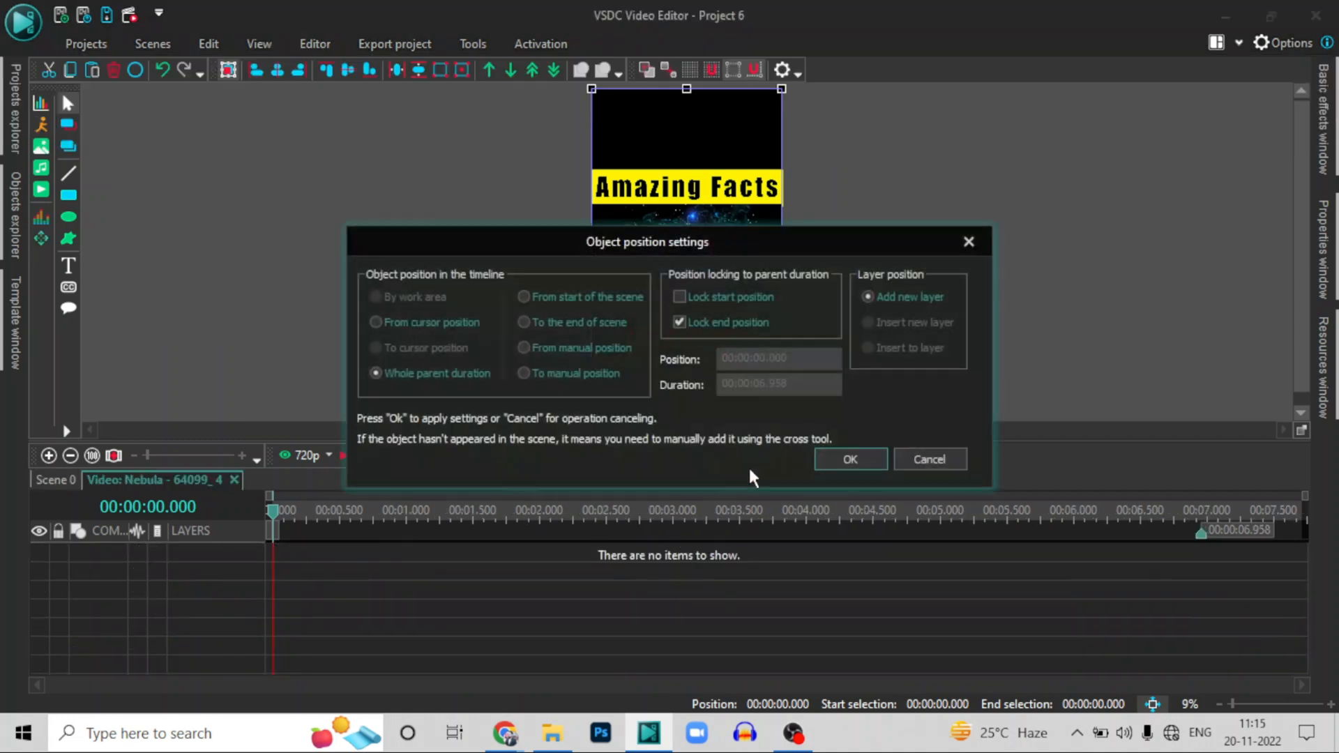
left_click(818, 459)
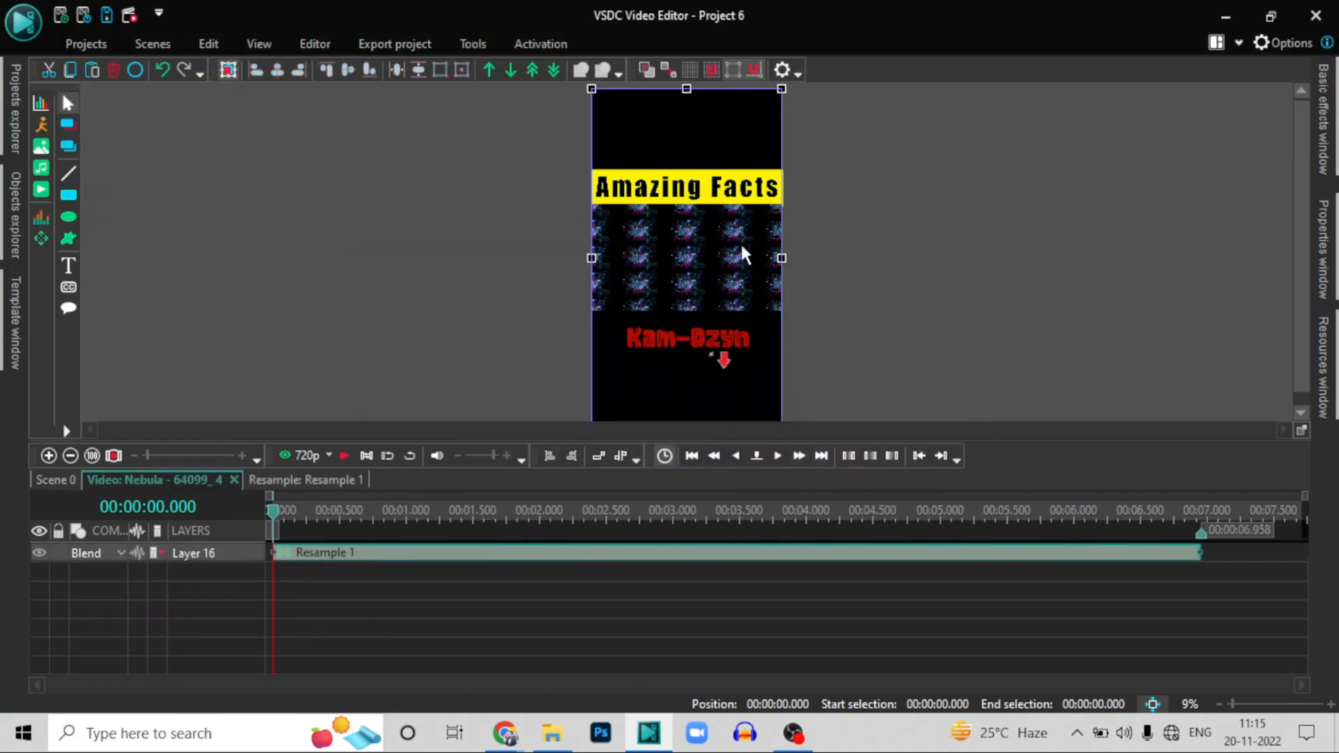
Open the Resample effect's properties and set its resample times to 2
right_click(633, 552)
left_click(687, 509)
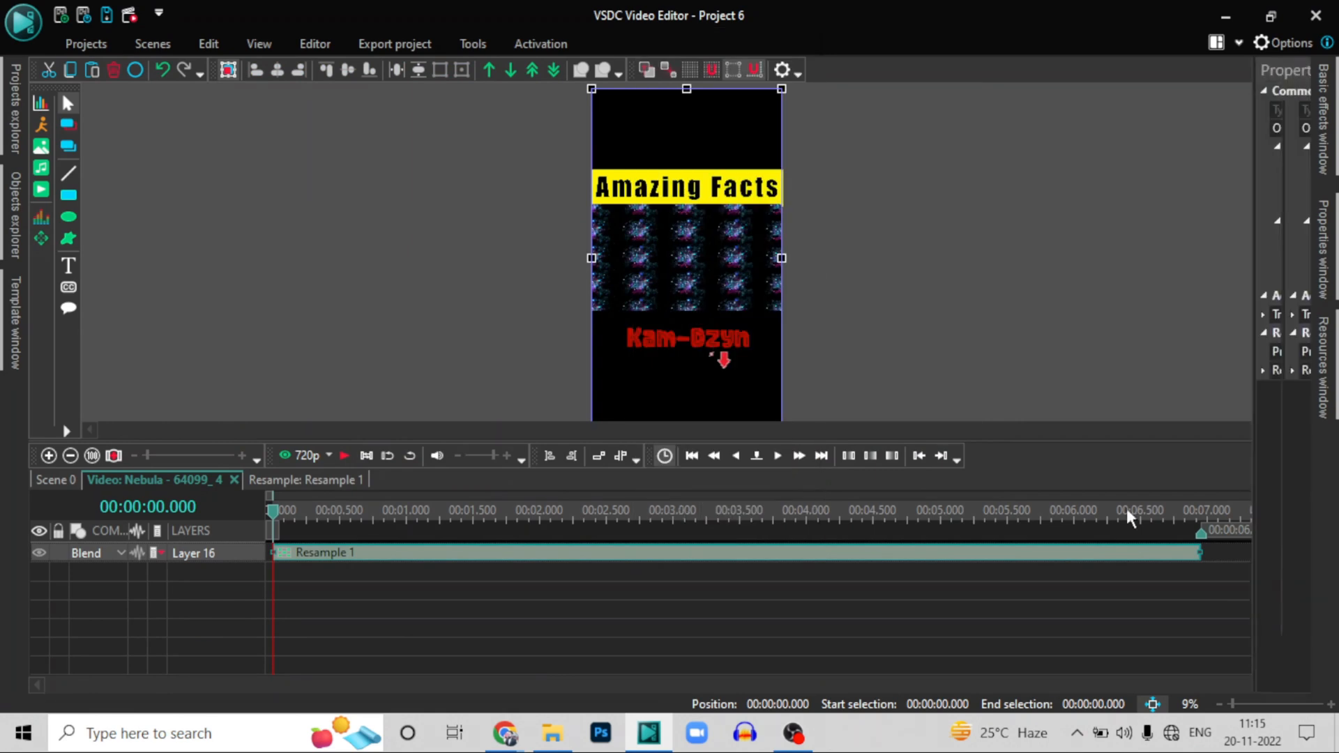
left_click(1255, 373)
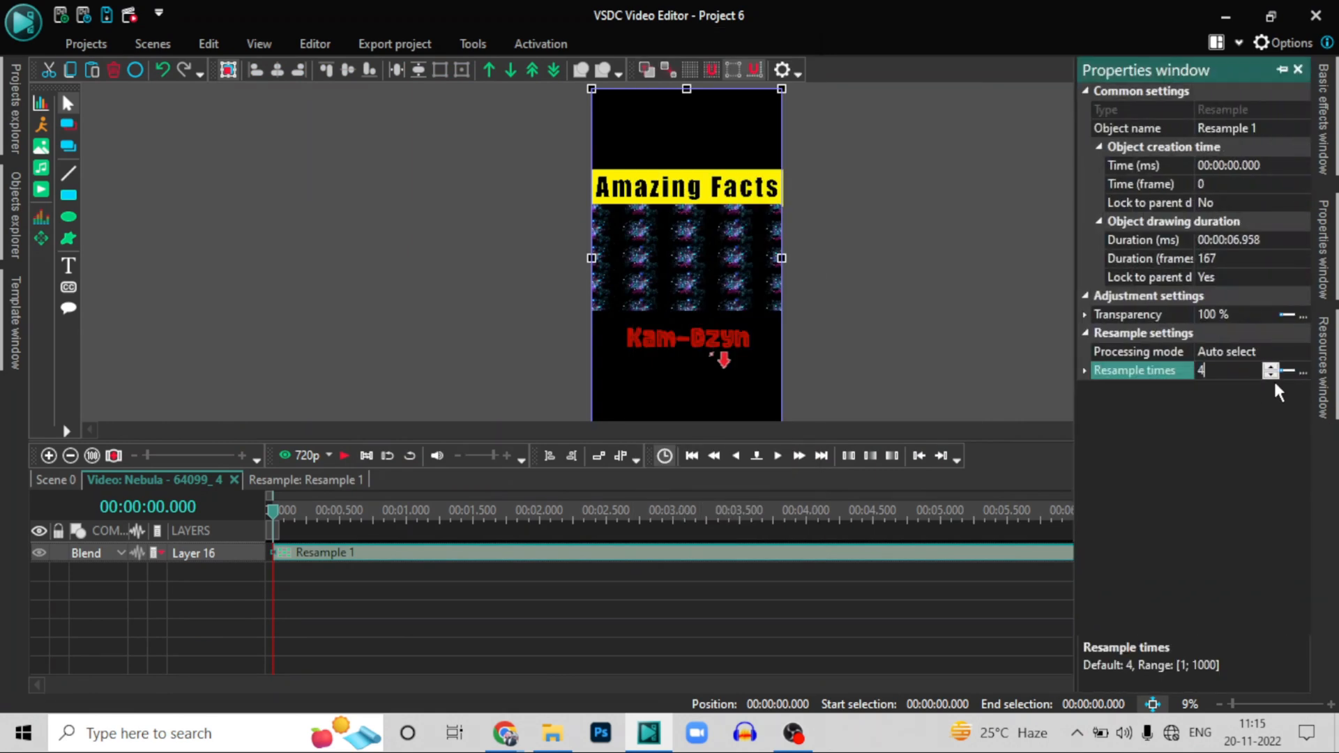
left_click(1273, 375)
left_click(1273, 375)
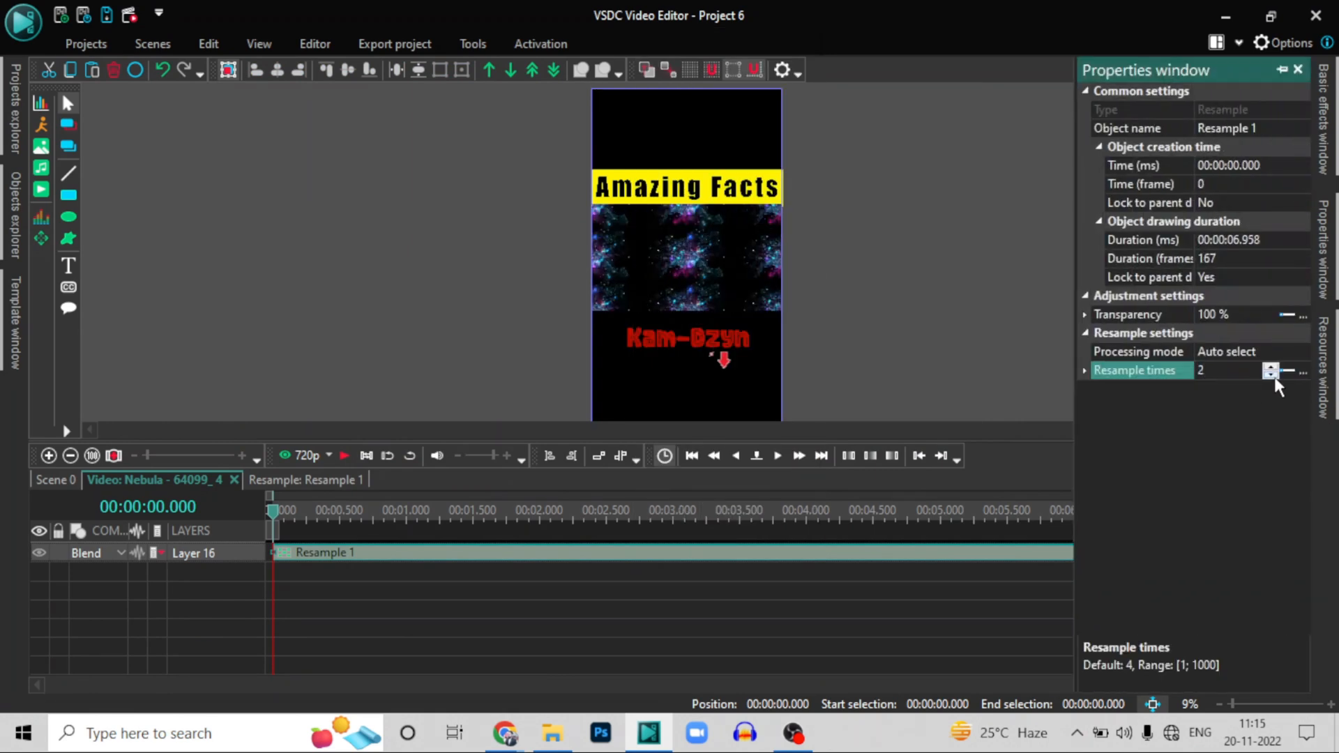
left_click(1271, 375)
left_click(1271, 367)
Go back to Scene 0, reopen the Nebula clip's contents, and delete its Resample effect
left_click(40, 480)
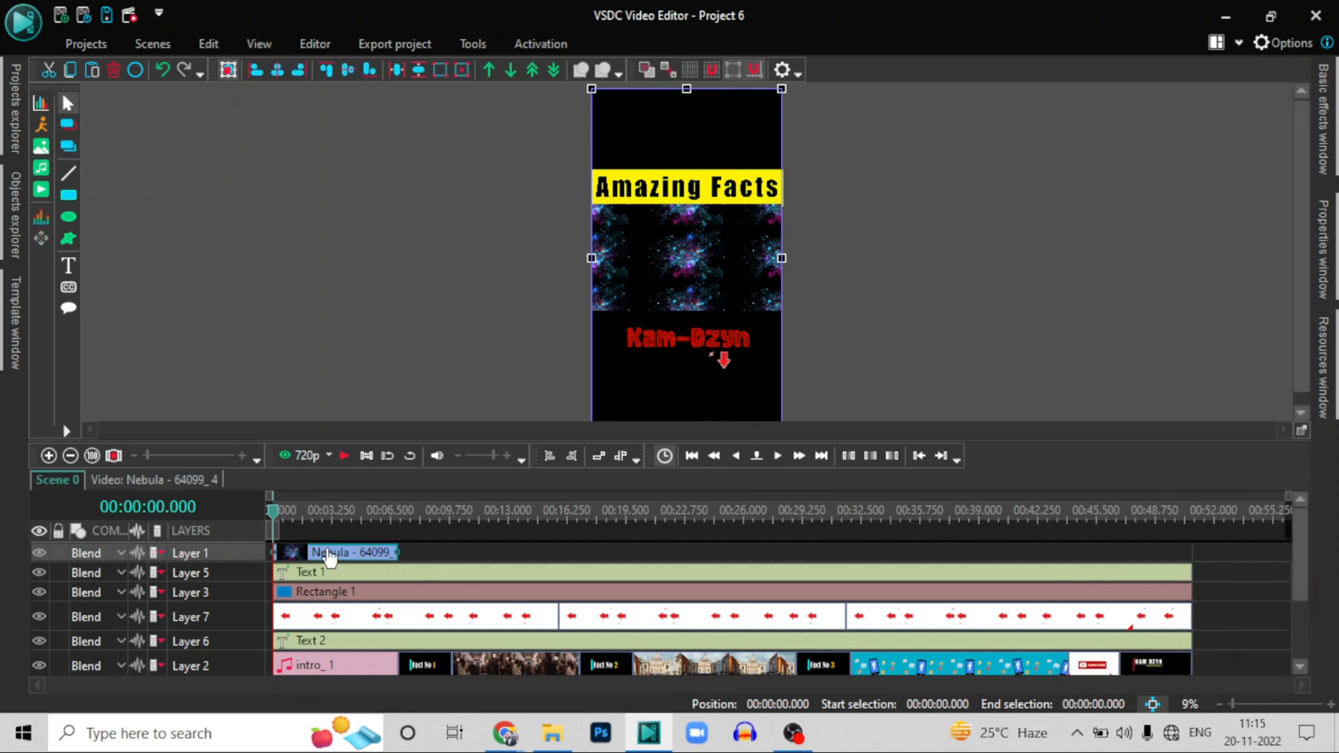
double_click(327, 553)
left_click(346, 554)
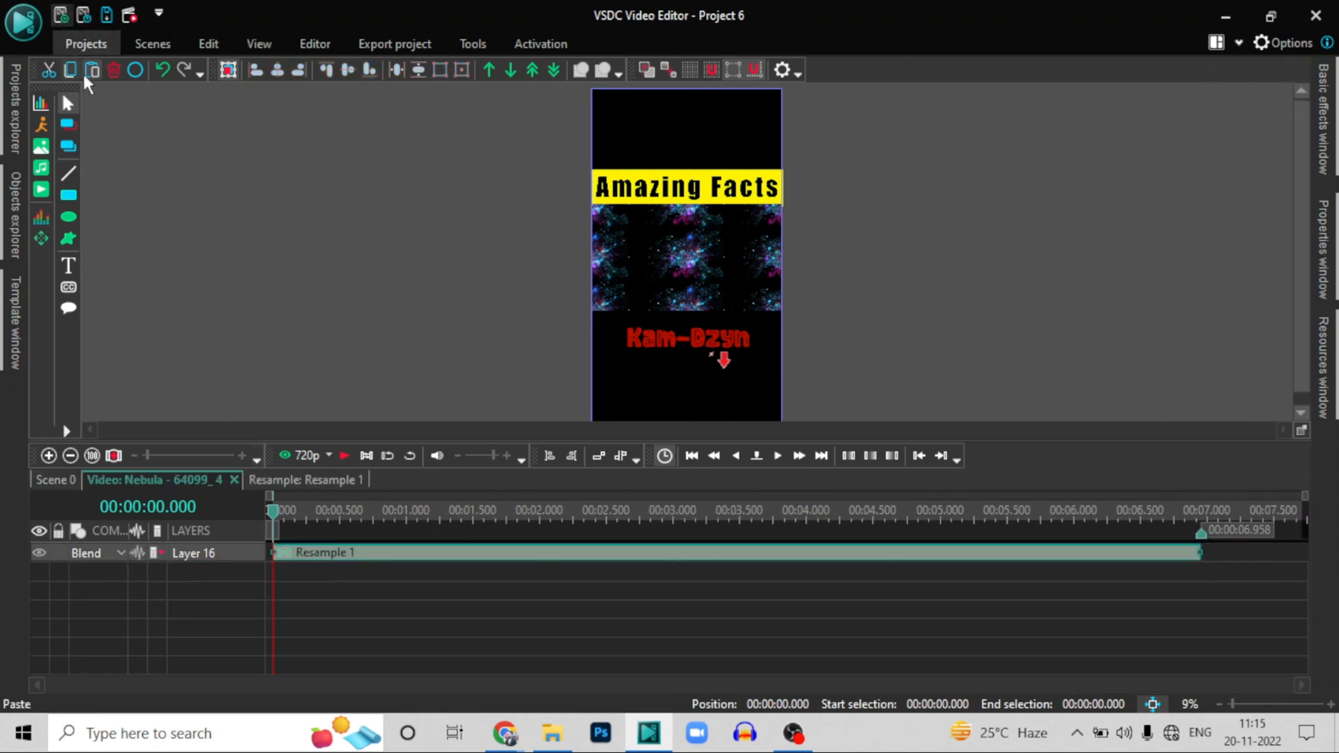
left_click(114, 71)
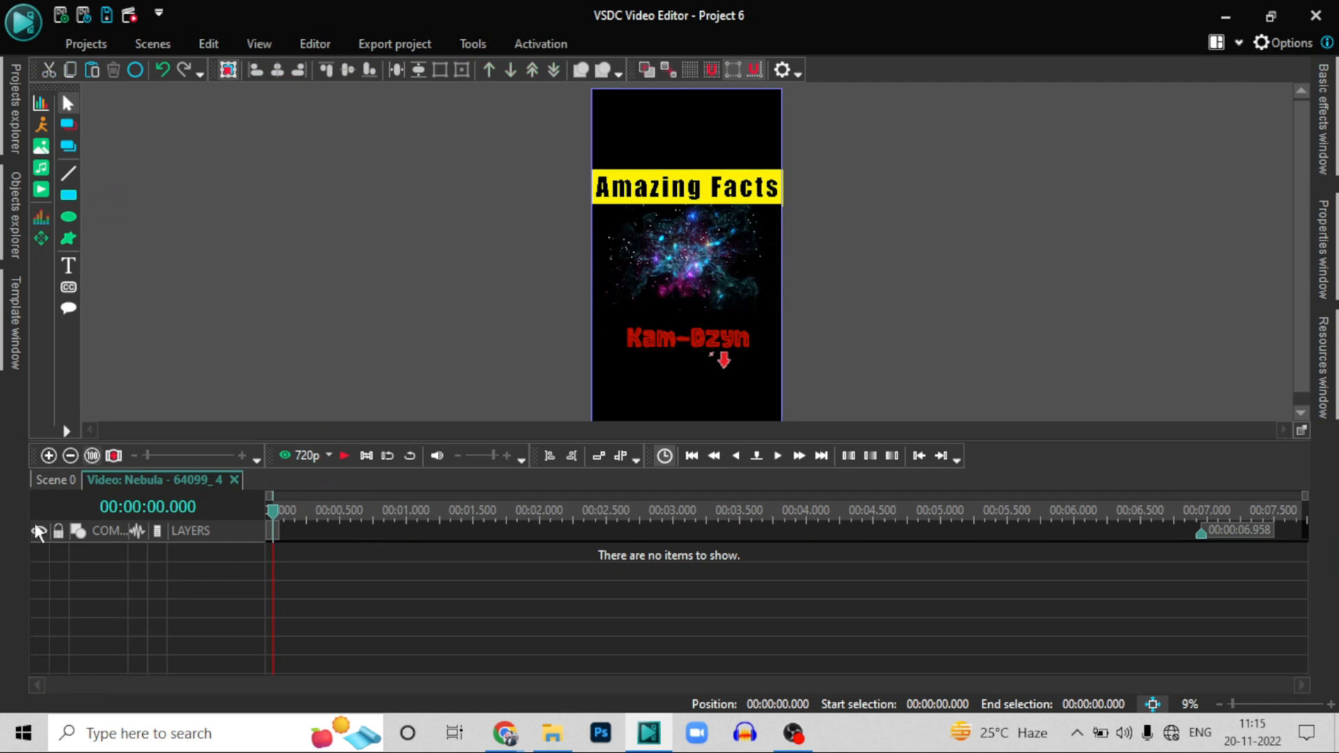
From Scene 0, add a Distort transform to the Nebula clip on a new layer, spanning the whole parent duration
left_click(36, 481)
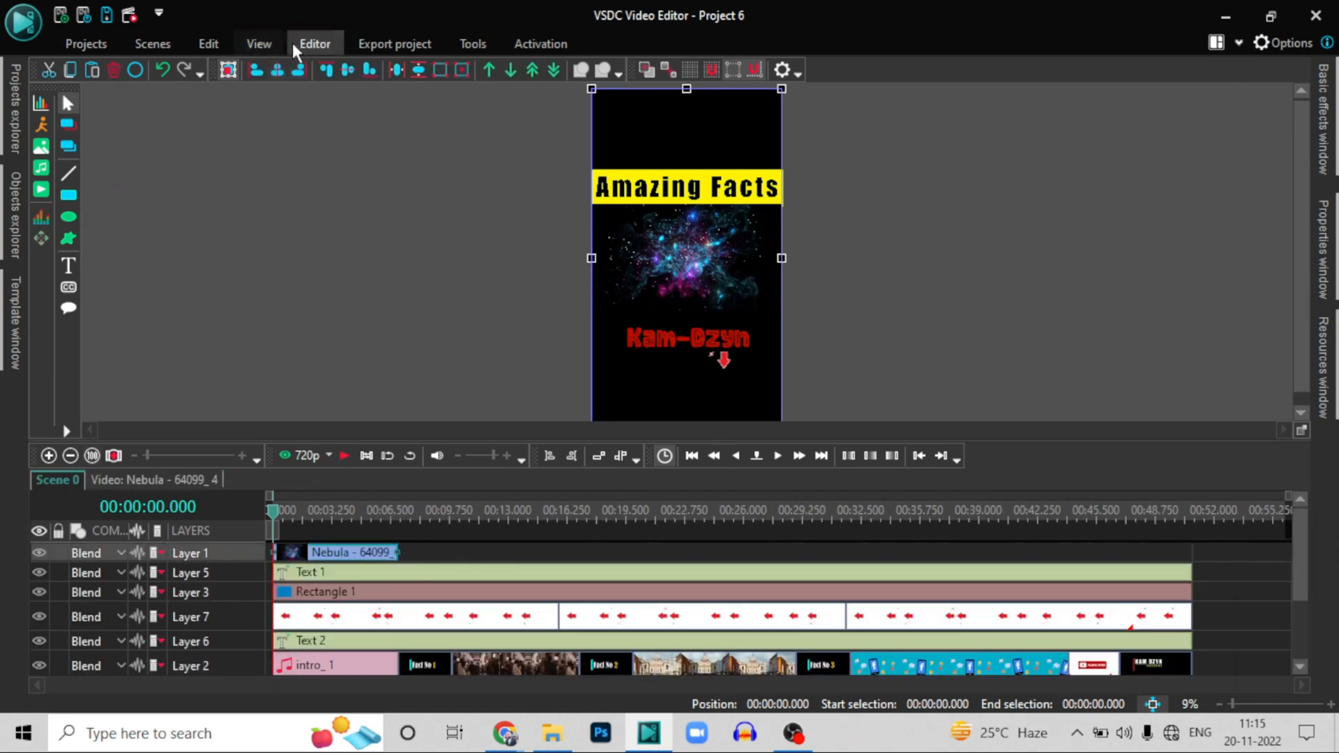
left_click(307, 43)
left_click(143, 115)
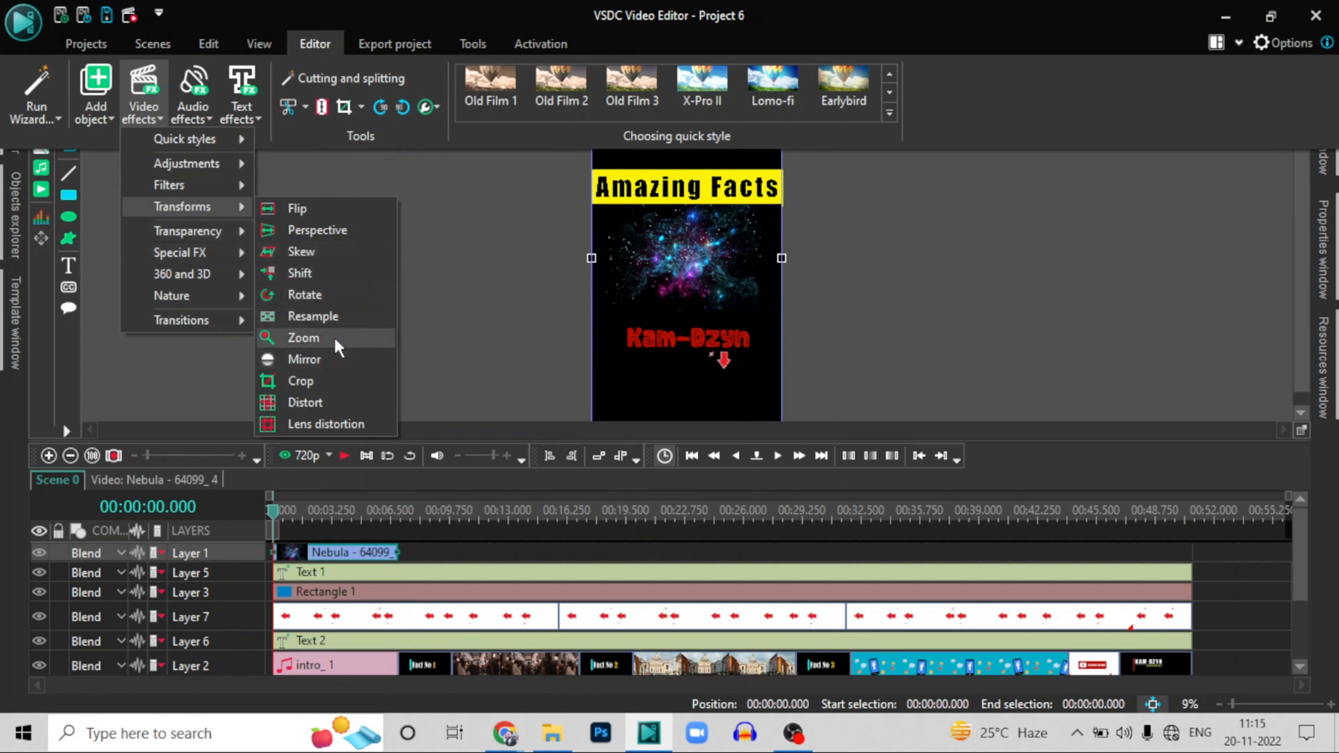
left_click(329, 409)
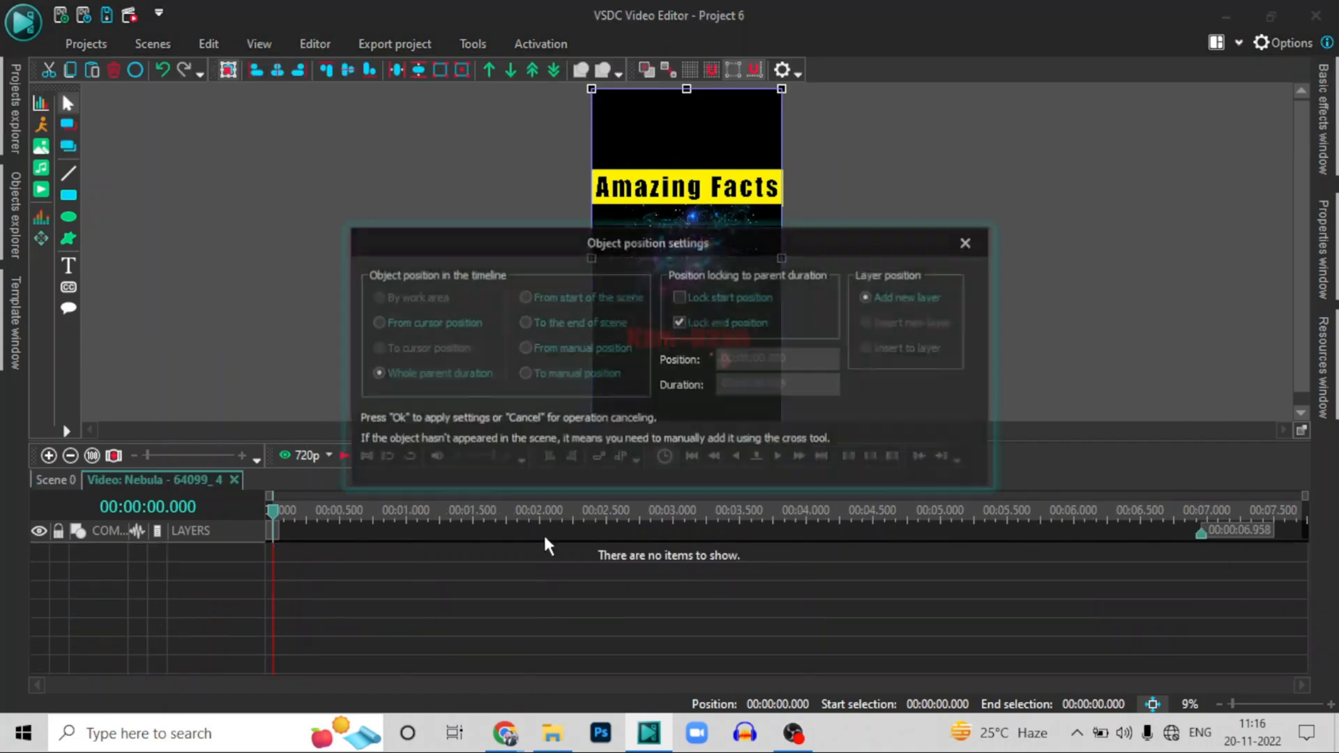
left_click(863, 459)
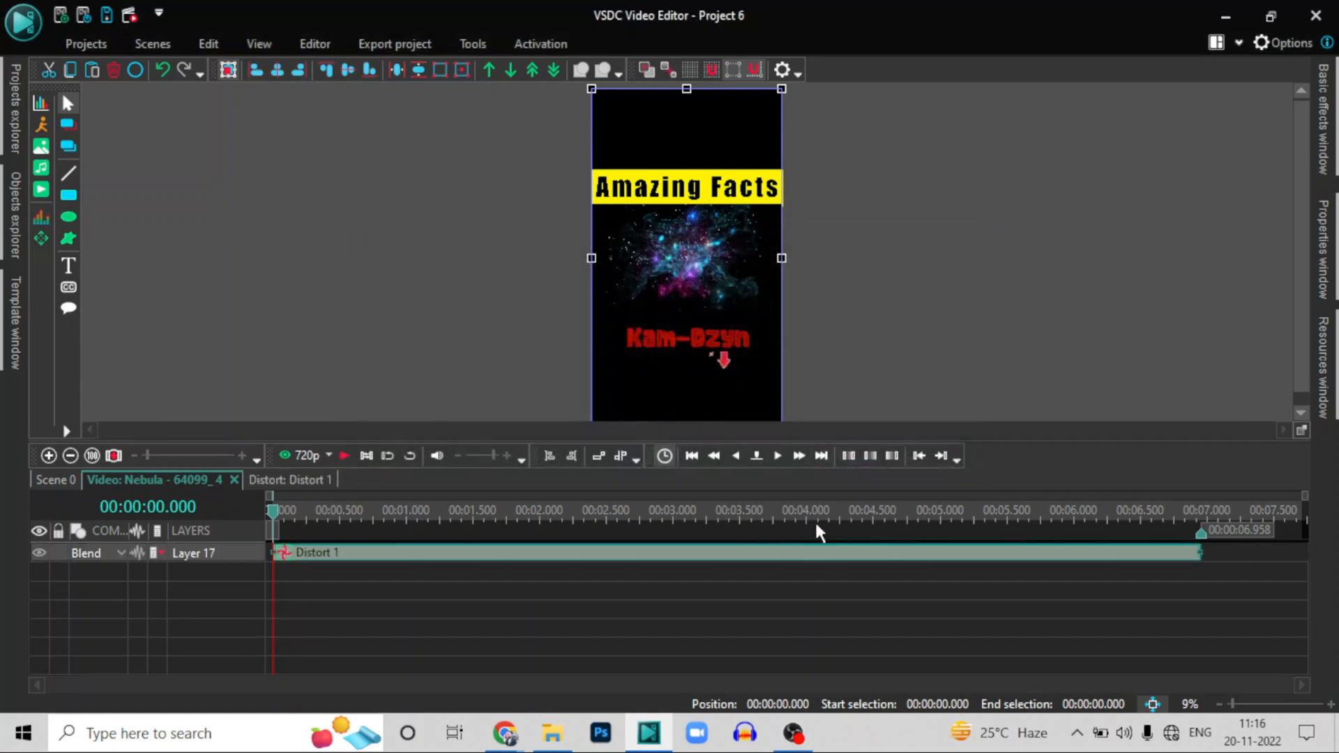
Set the Distort effect's type to Swirl, and delete the effect from the Nebula clip
right_click(717, 553)
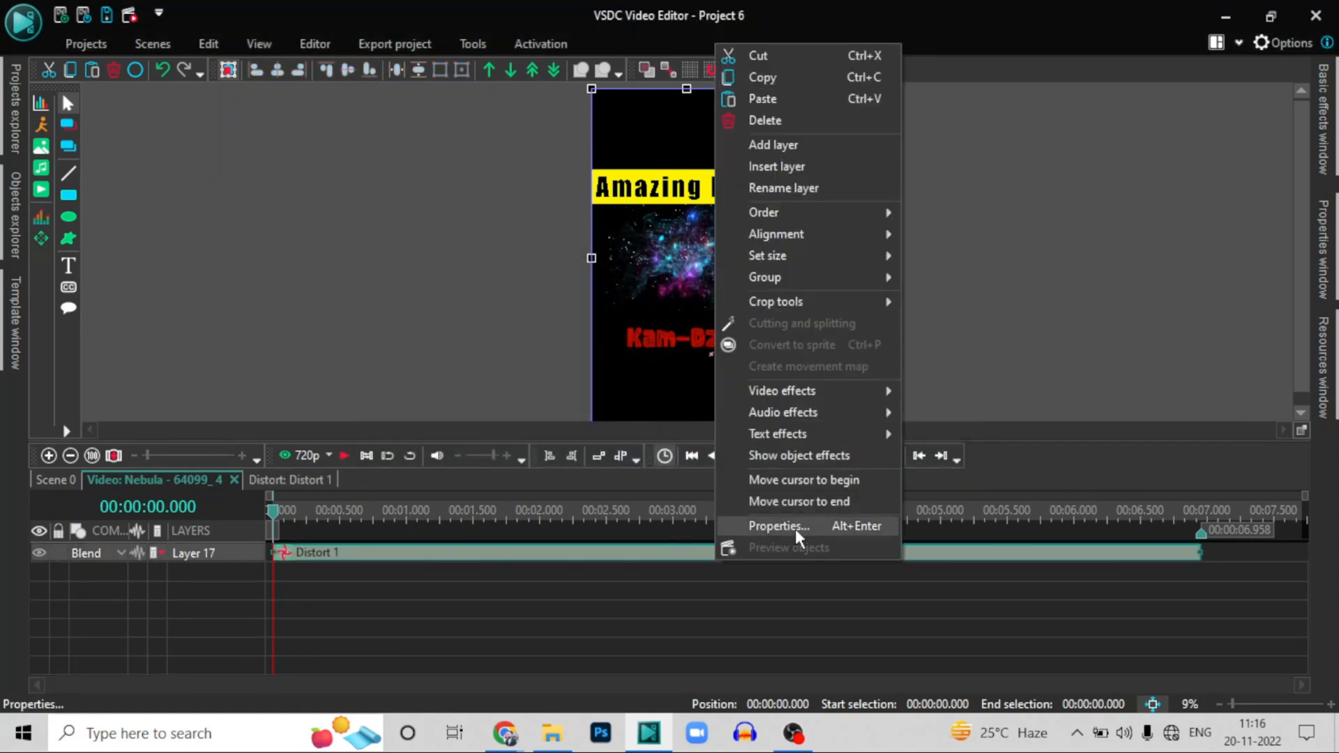
left_click(795, 527)
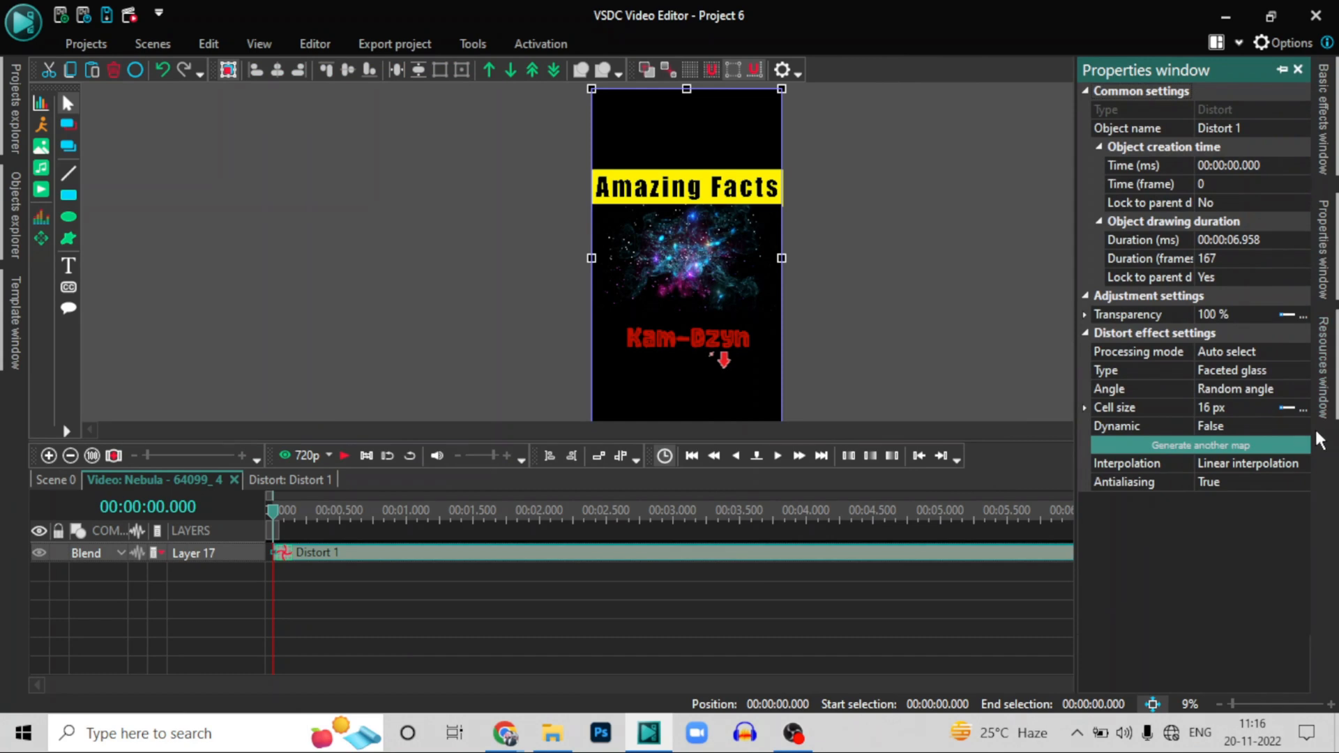
left_click(1293, 365)
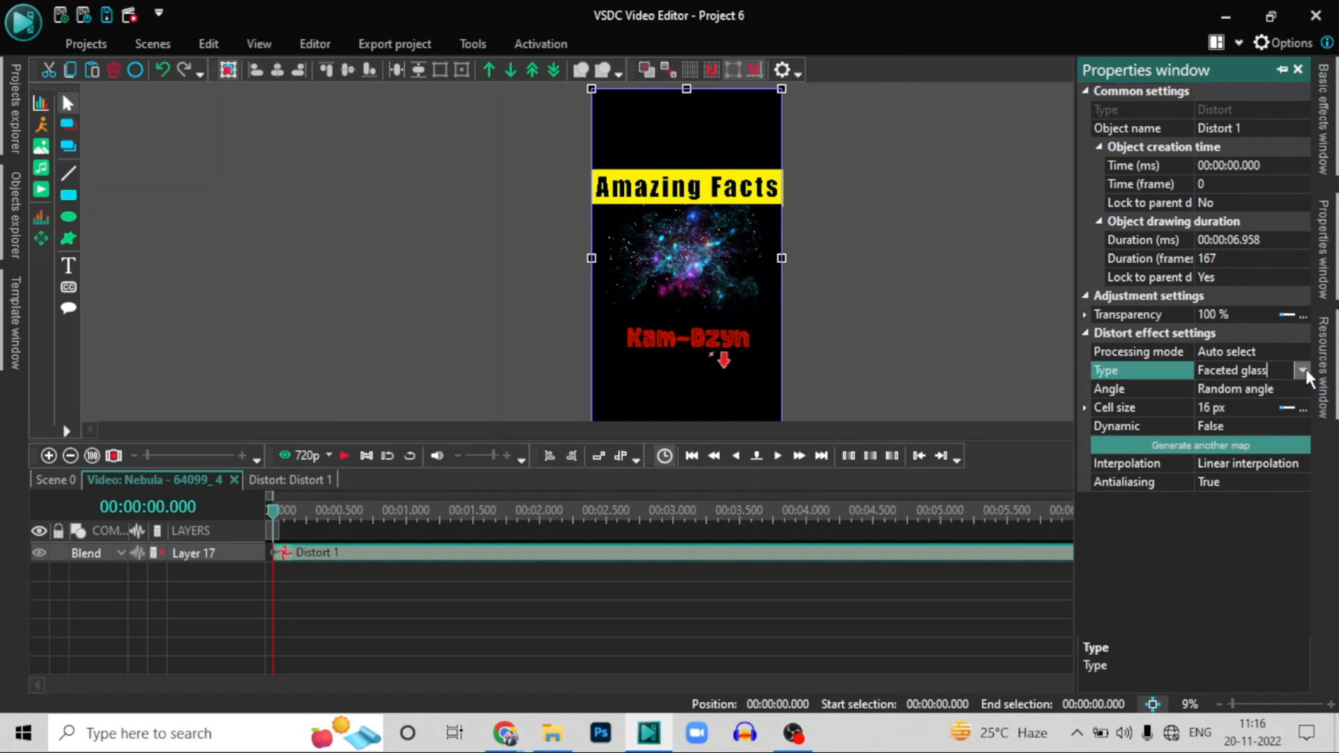
left_click(1301, 370)
left_click(1232, 425)
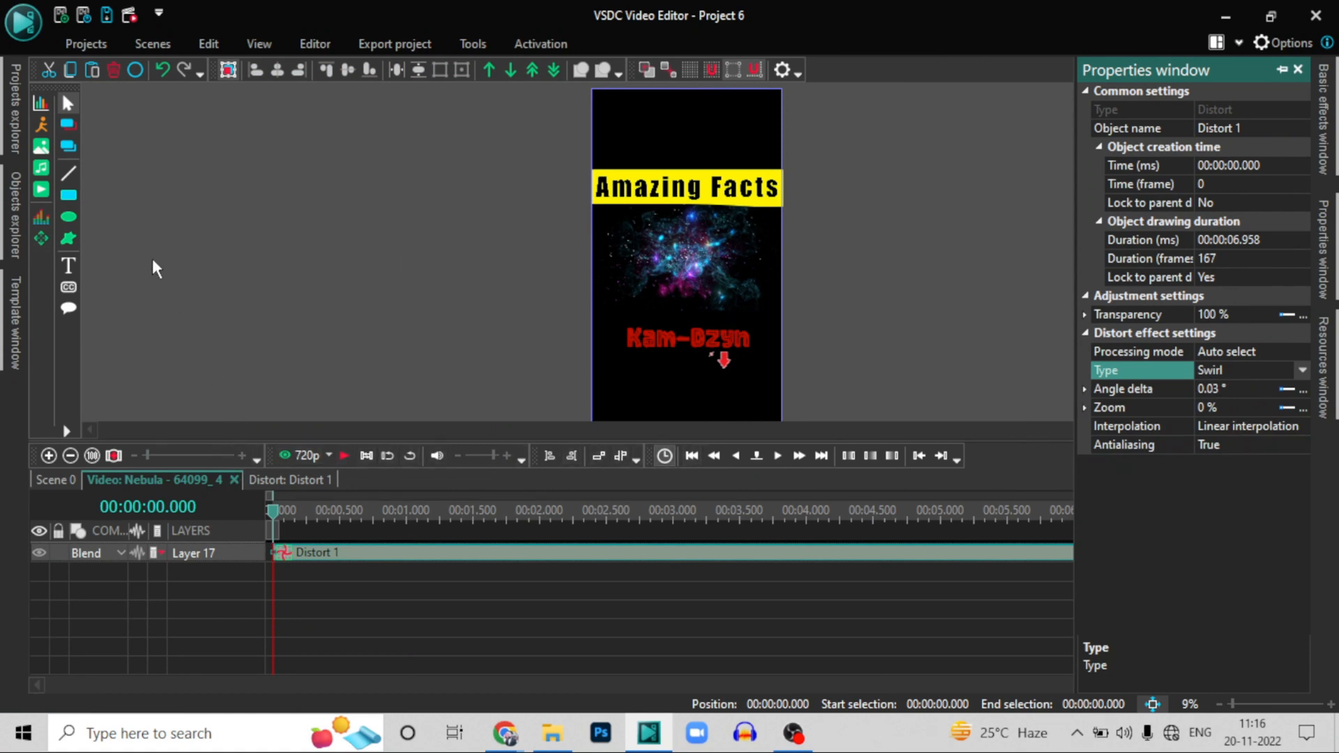
left_click(114, 69)
Return to Scene 0 and review the Transparency video effects offered for the Nebula clip
left_click(57, 481)
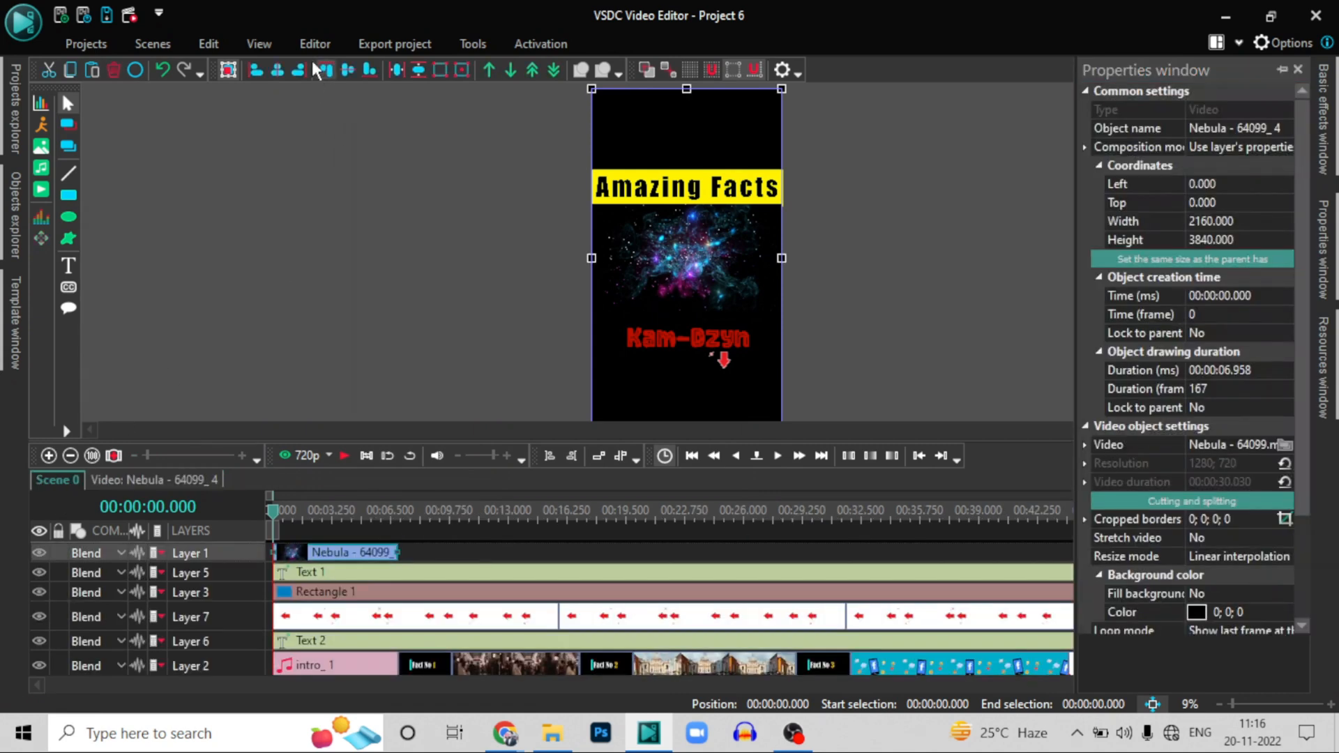
left_click(315, 44)
left_click(149, 115)
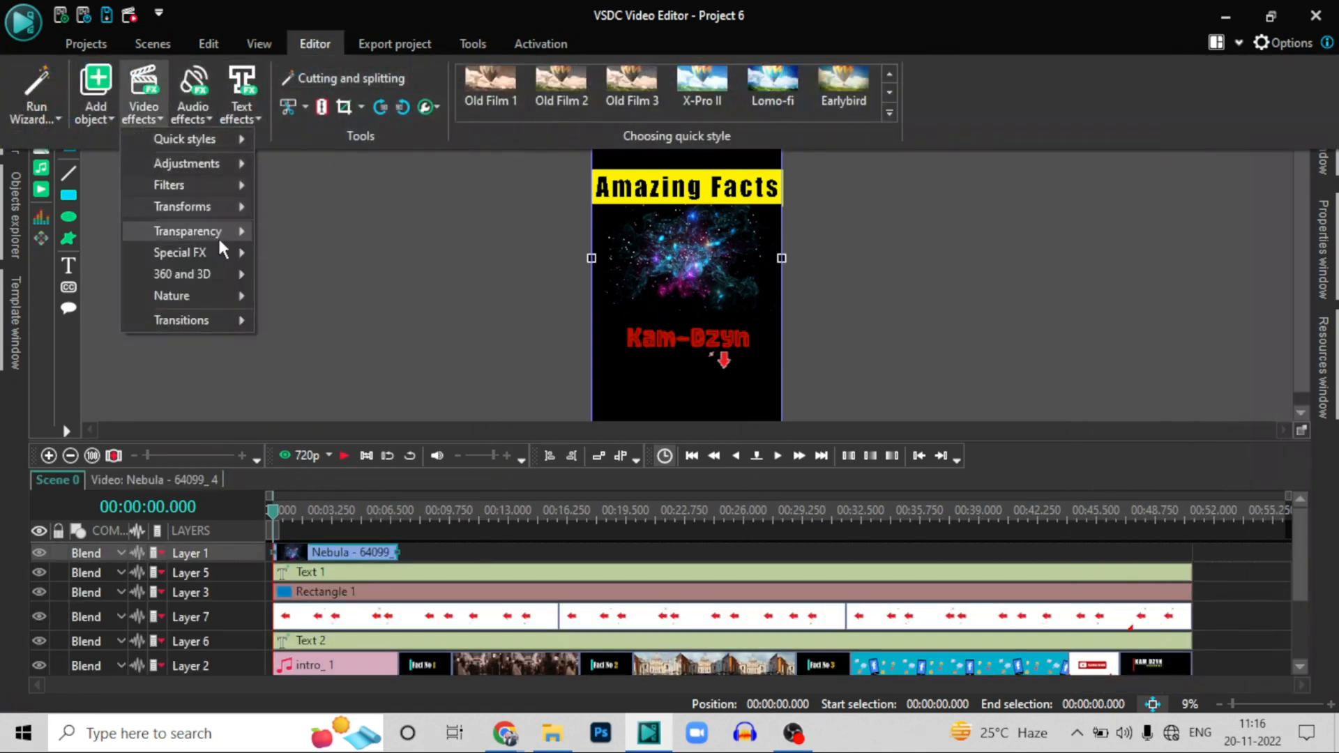
mouse_move(217, 206)
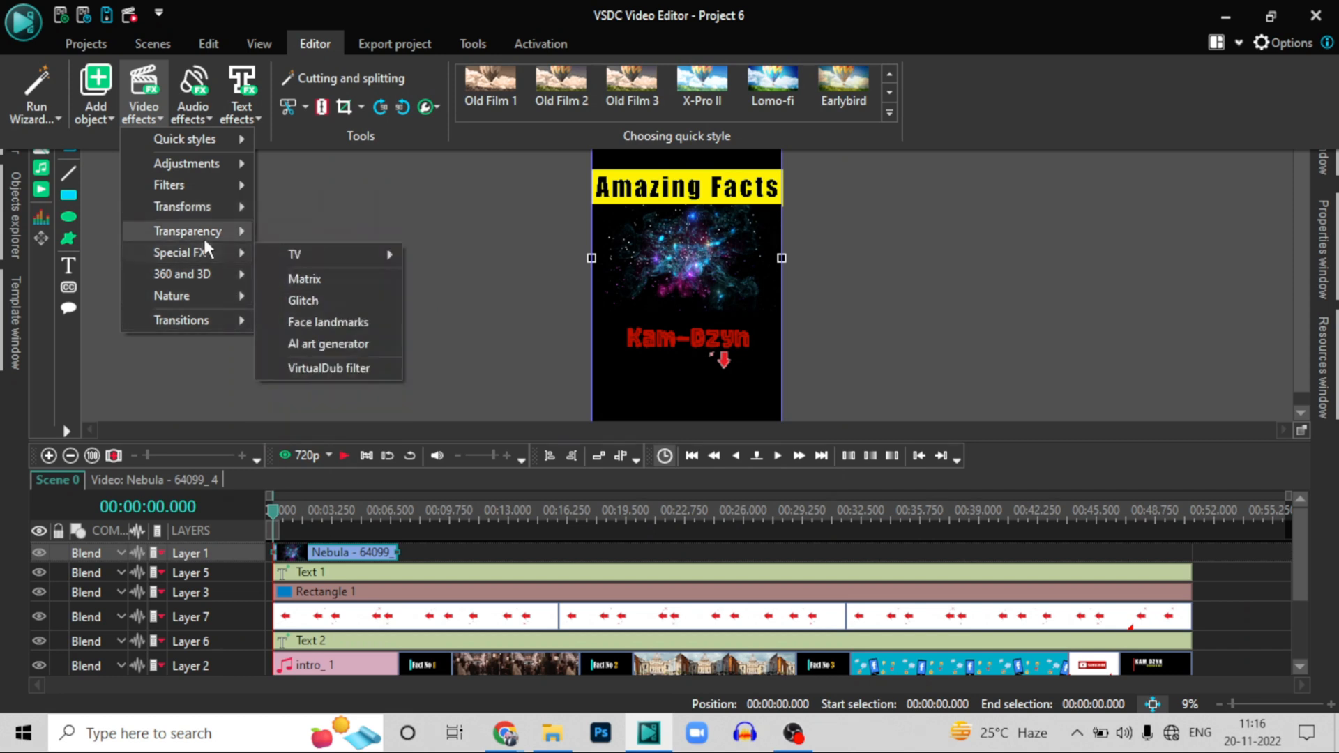
mouse_move(203, 235)
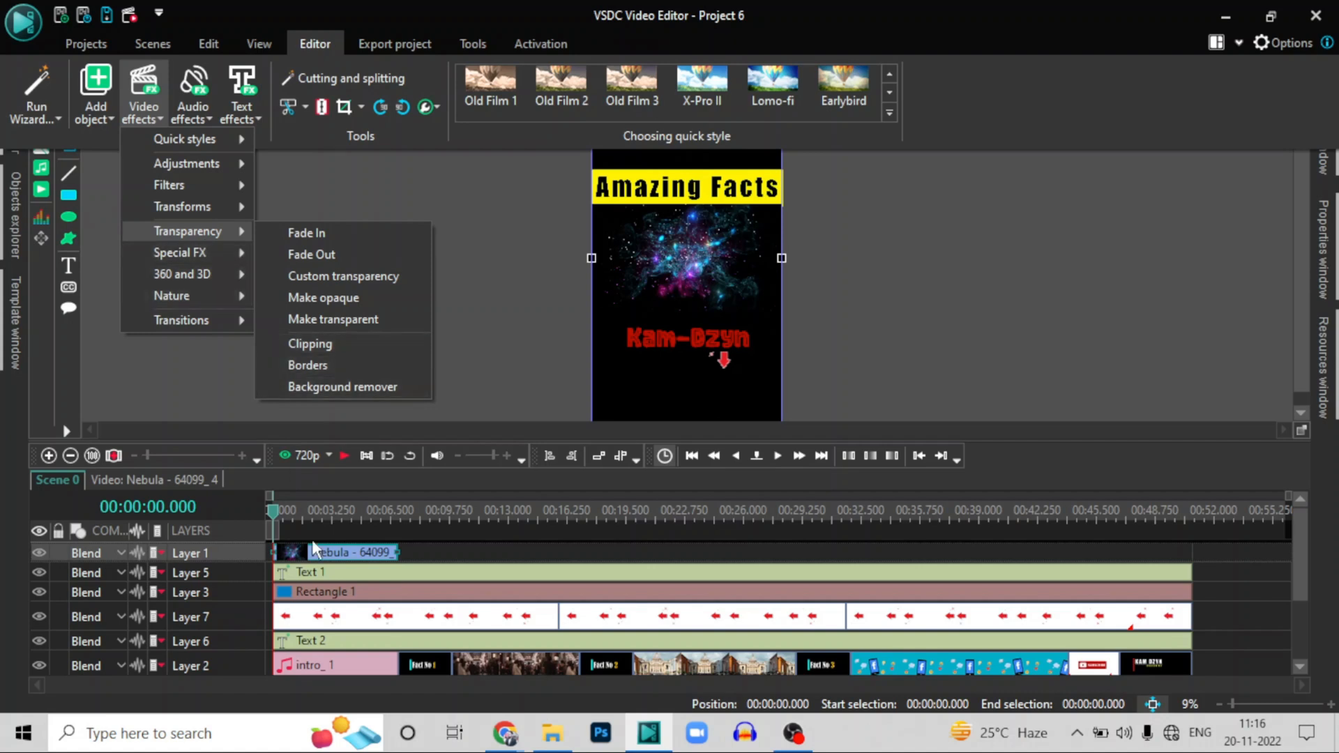
left_click(342, 460)
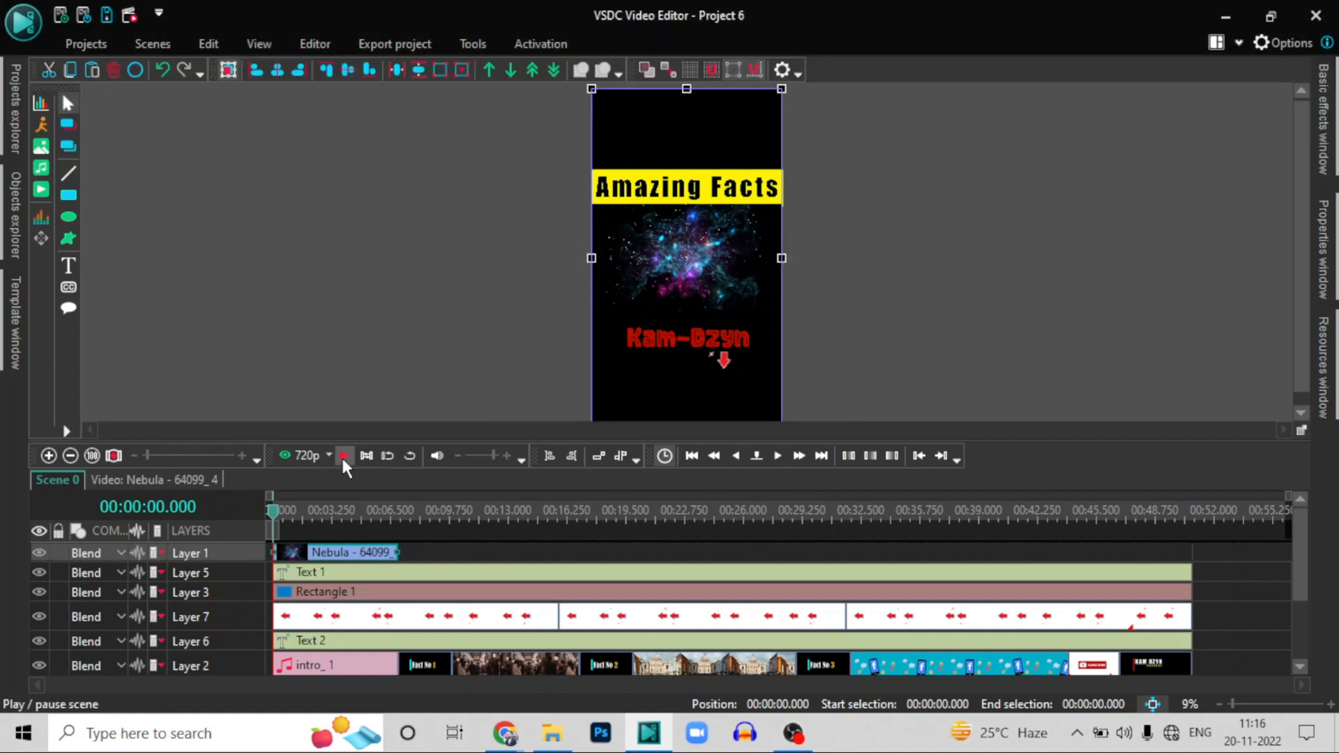
Preview the scene, set the computer's speaker volume to 17, and play on until just inside the Fact No 1 clip
left_click(343, 460)
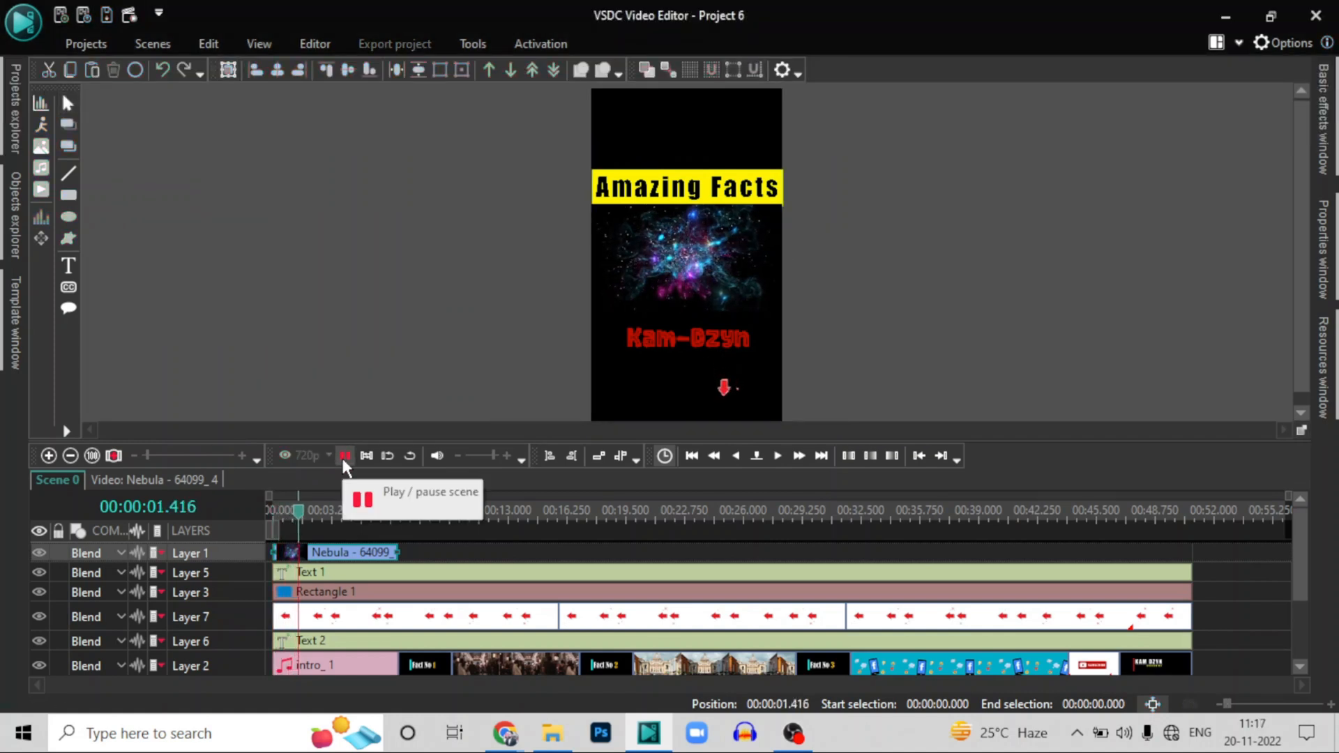
key("space")
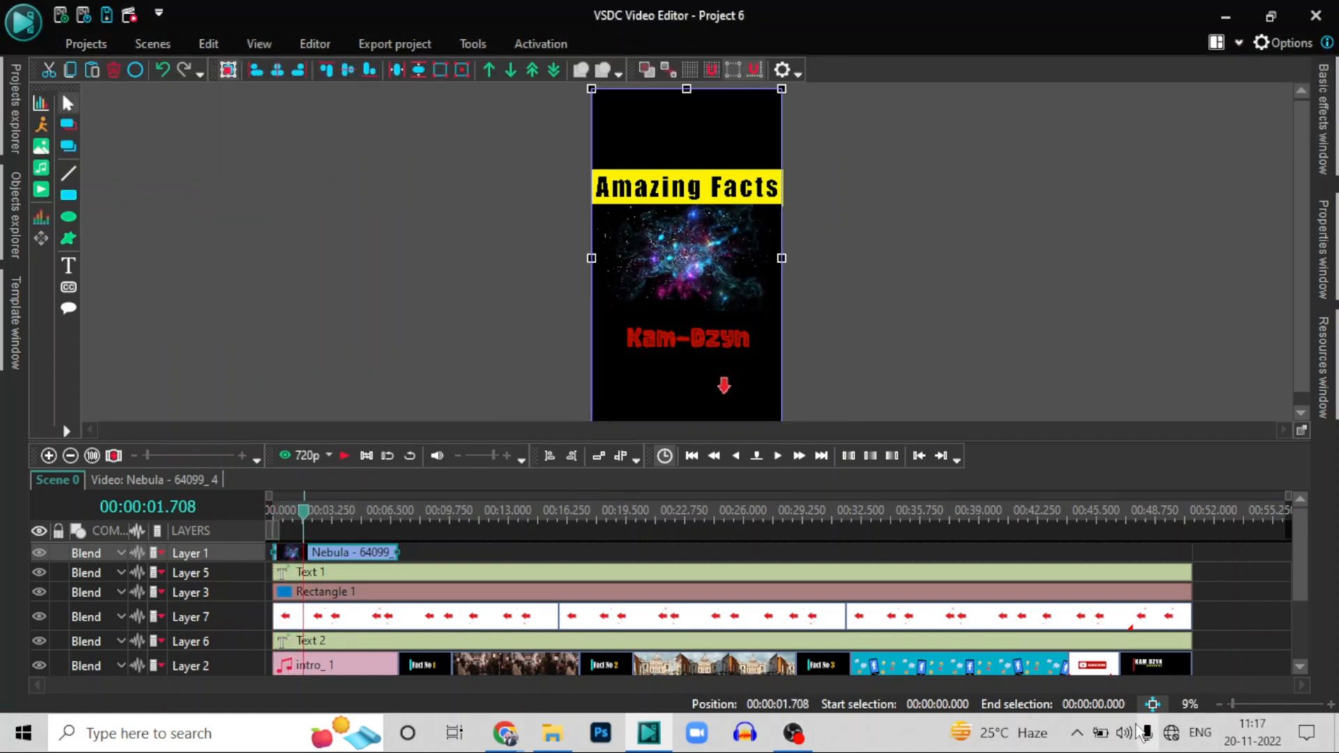
left_click(1126, 735)
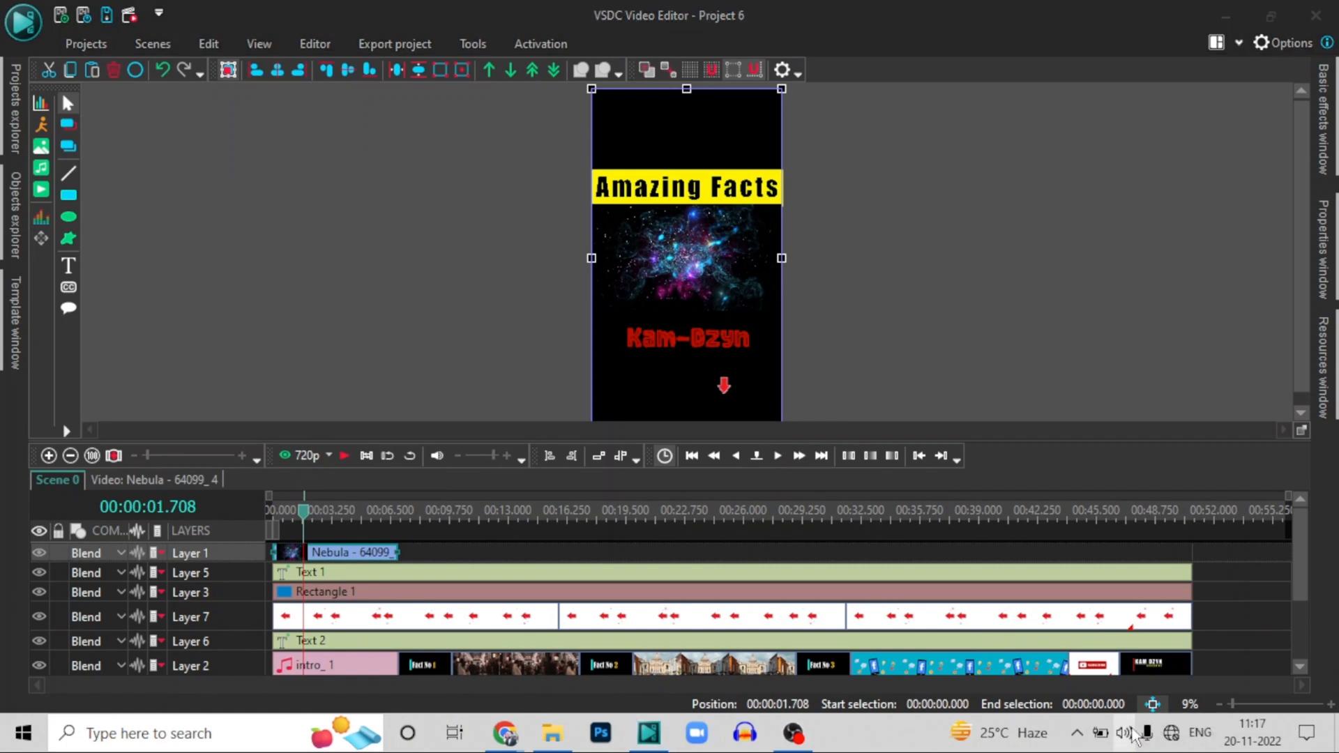
left_click_drag(1119, 700, 1090, 689)
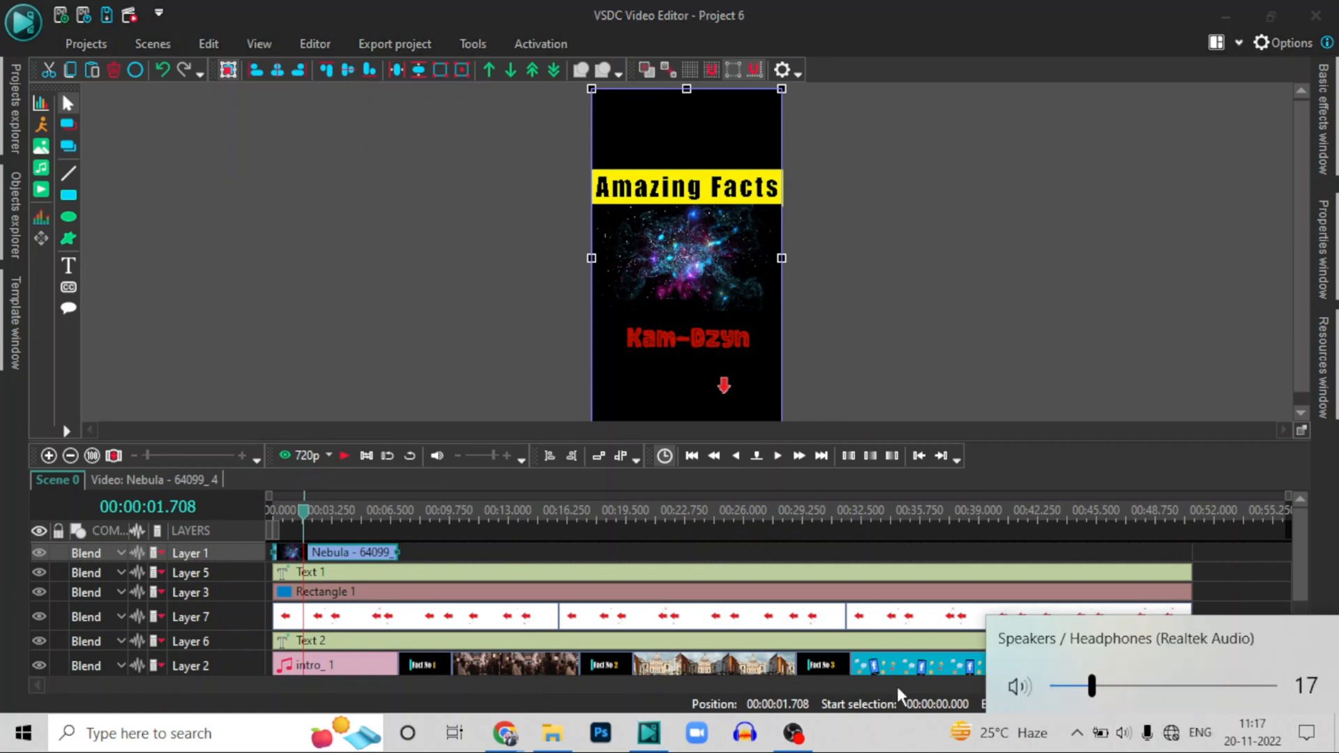
left_click(343, 458)
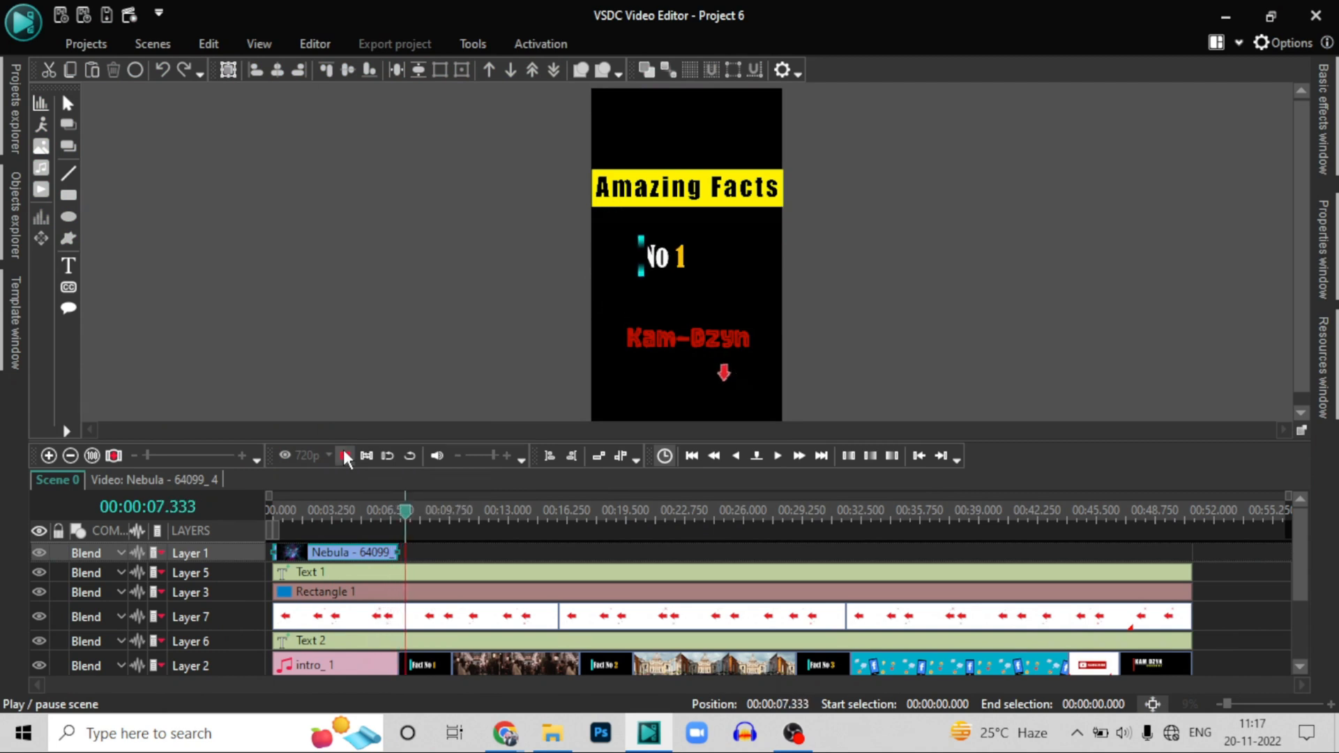
left_click(346, 458)
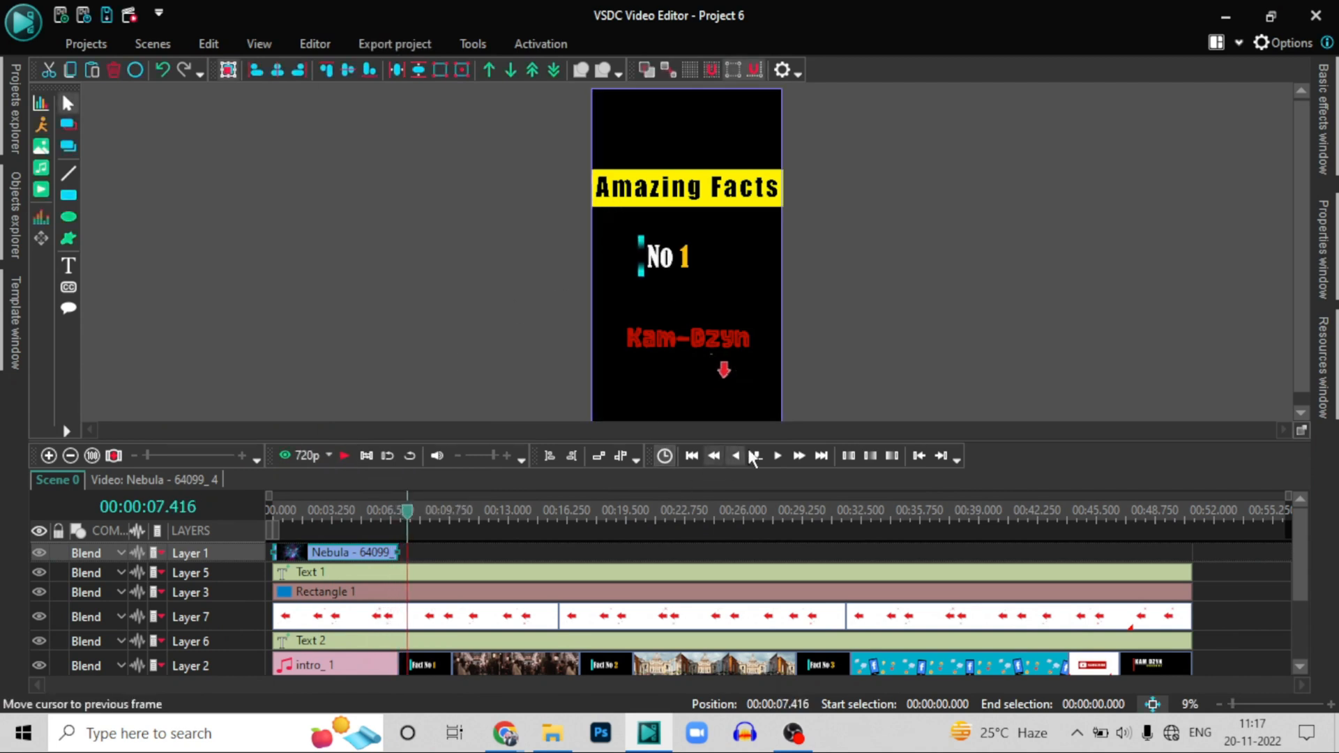
Add a Fade In transparency effect to the Fact No 1 clip on a new layer, positioned from the start of the scene
scroll(1306, 324, "down", 1)
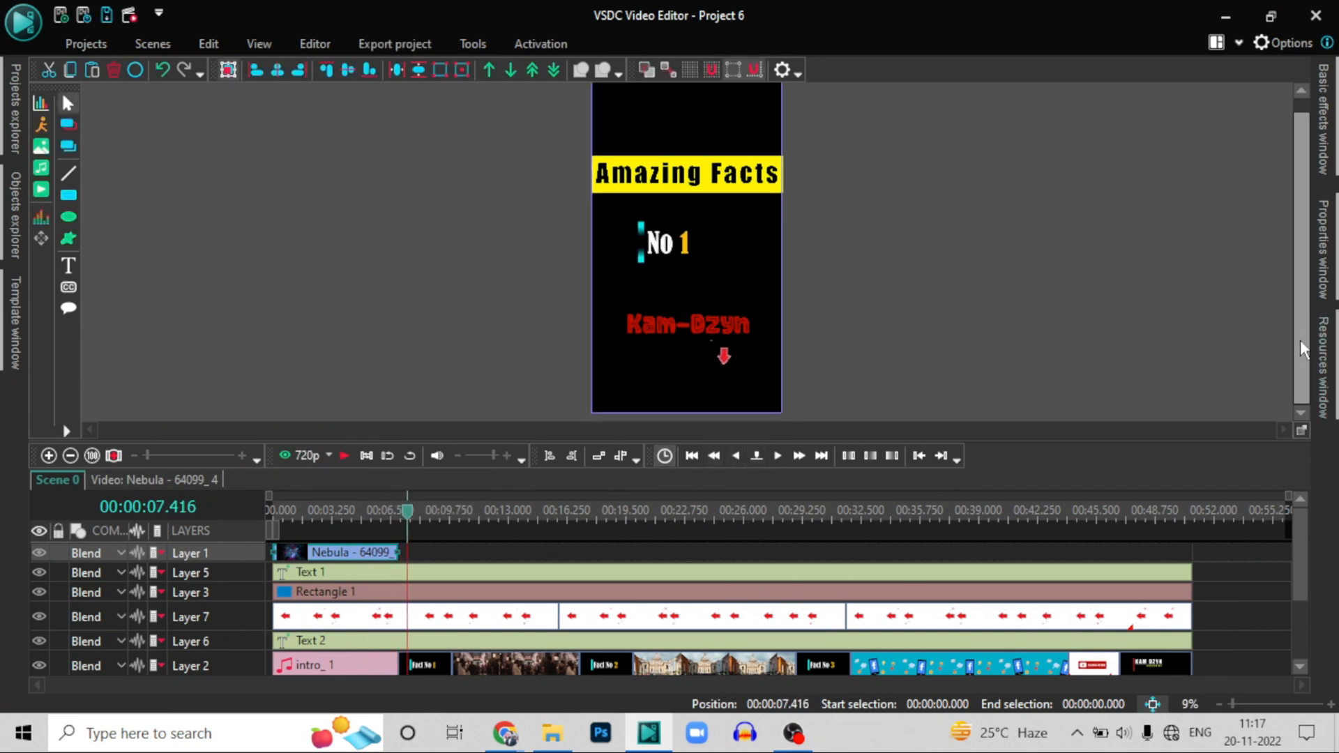
left_click(441, 670)
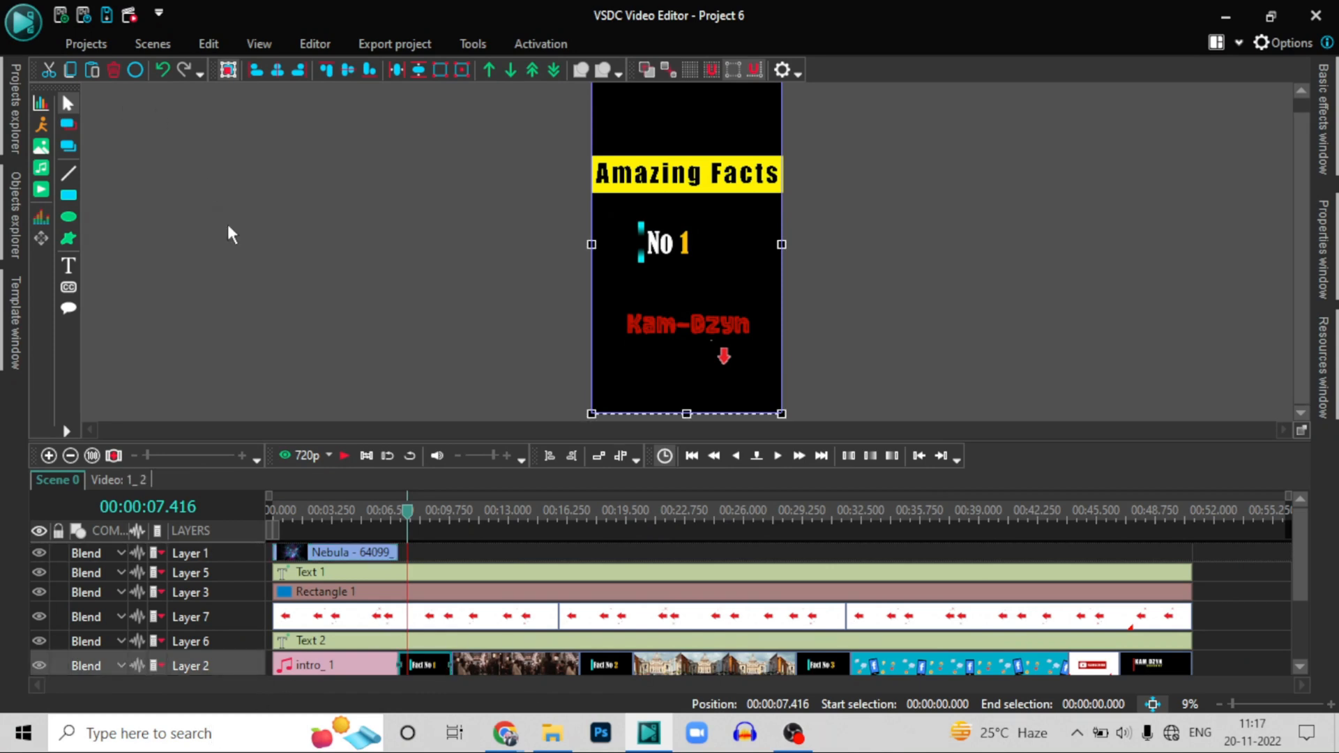
left_click(308, 44)
left_click(145, 111)
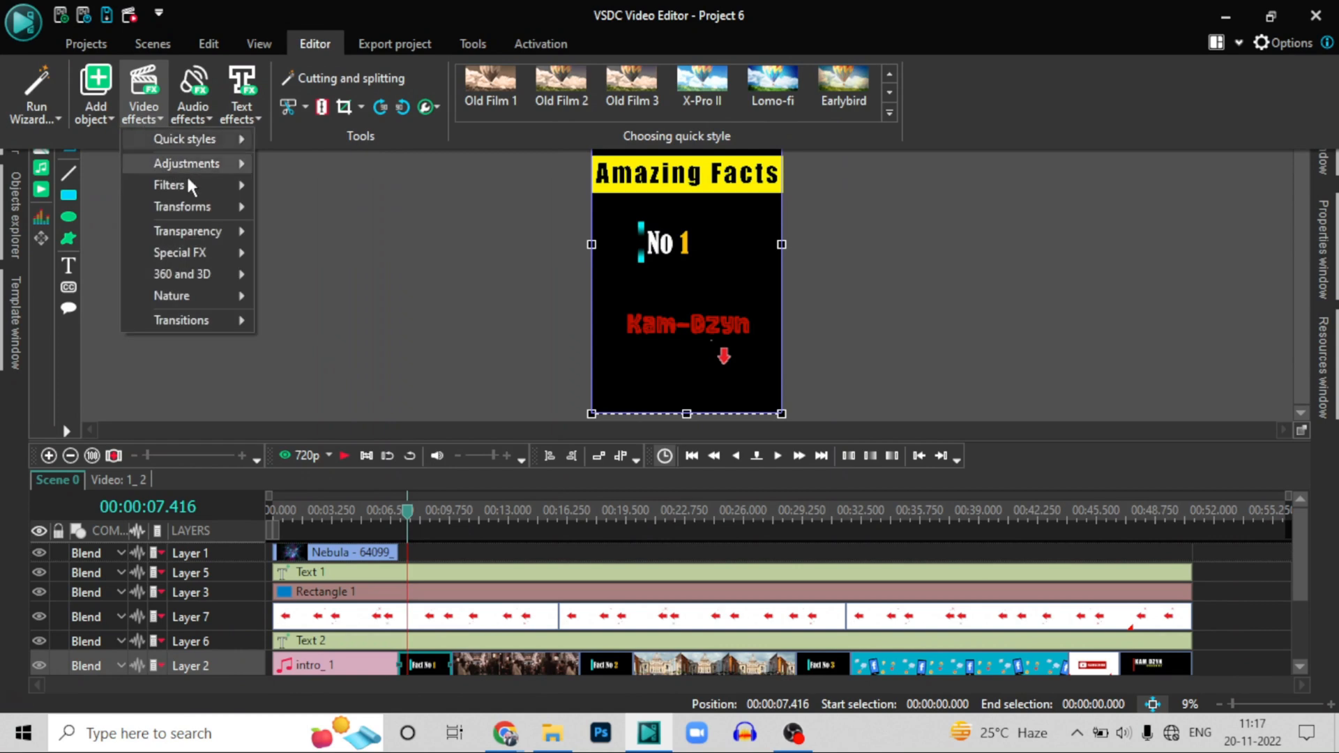
left_click(349, 237)
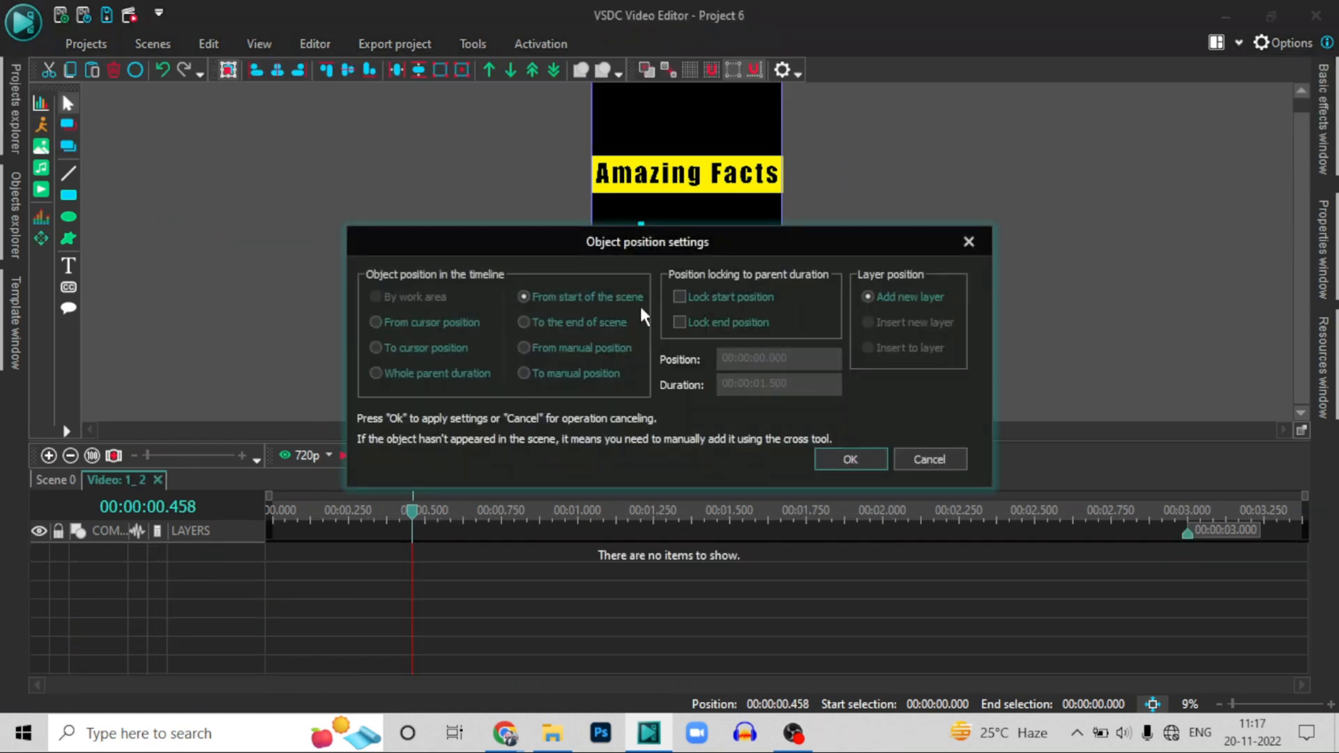
left_click(832, 456)
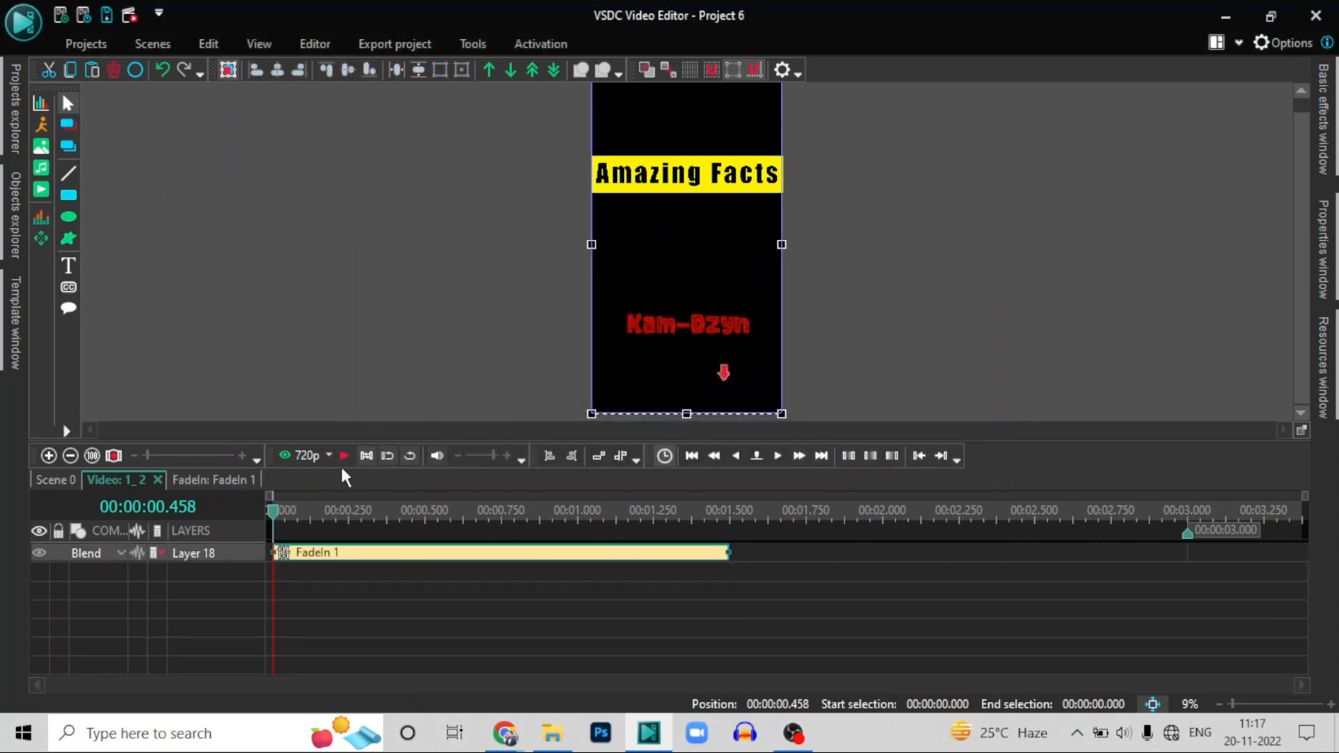
Preview the Fade In effect on the Fact No 1 clip, and reset the playhead and work area to the start
left_click(341, 463)
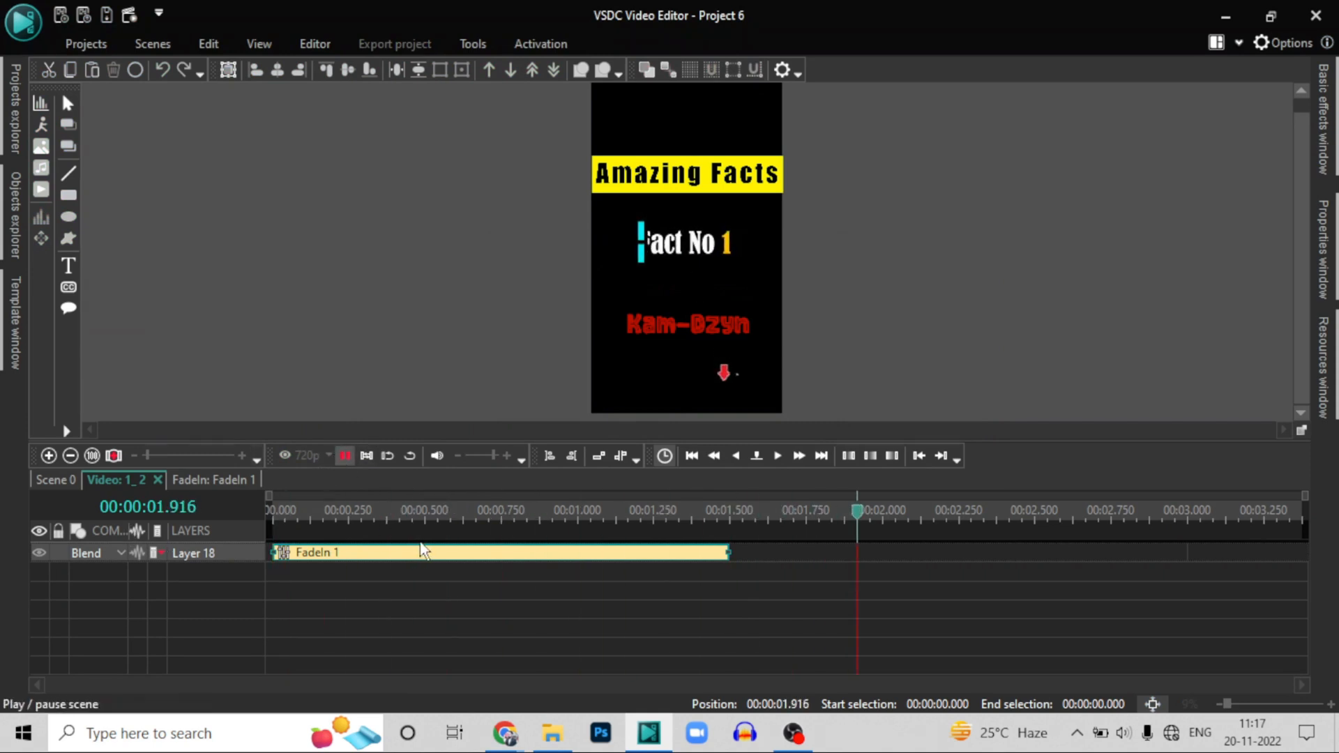
left_click_drag(855, 519, 2, 524)
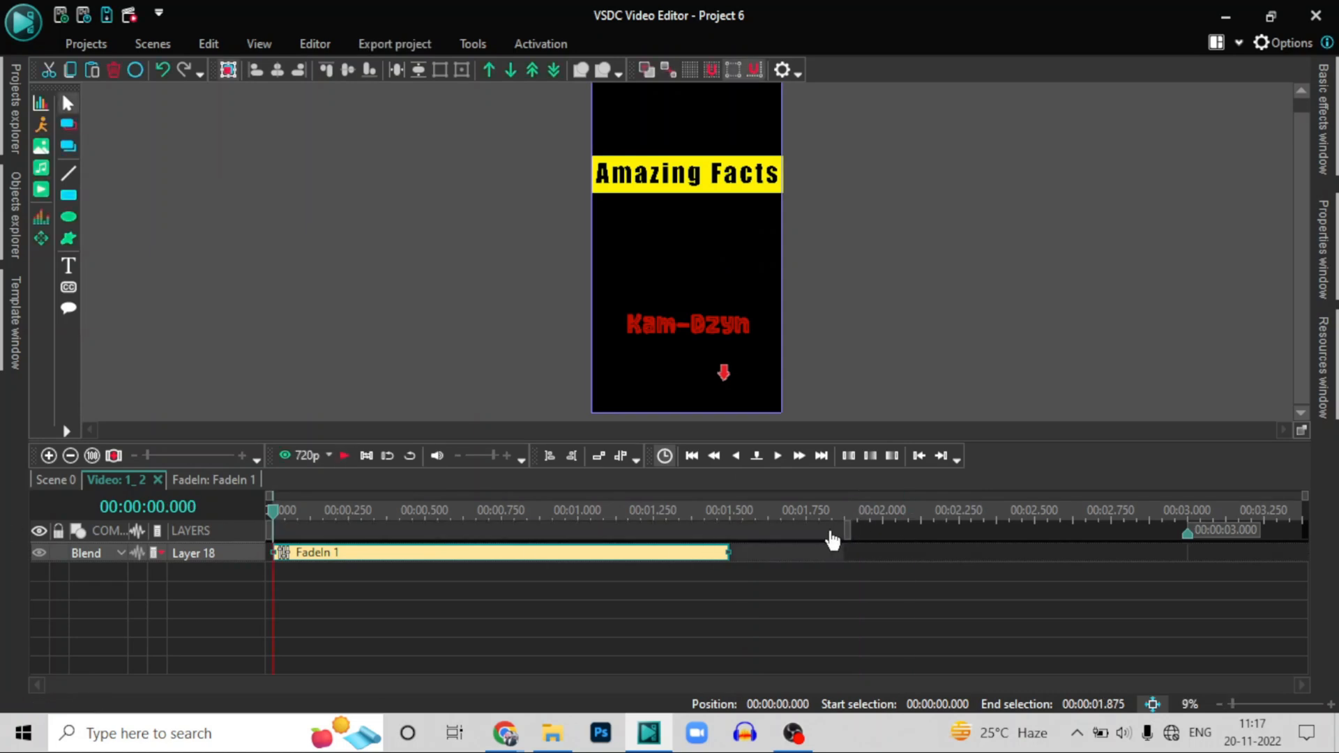
left_click_drag(846, 530, 268, 523)
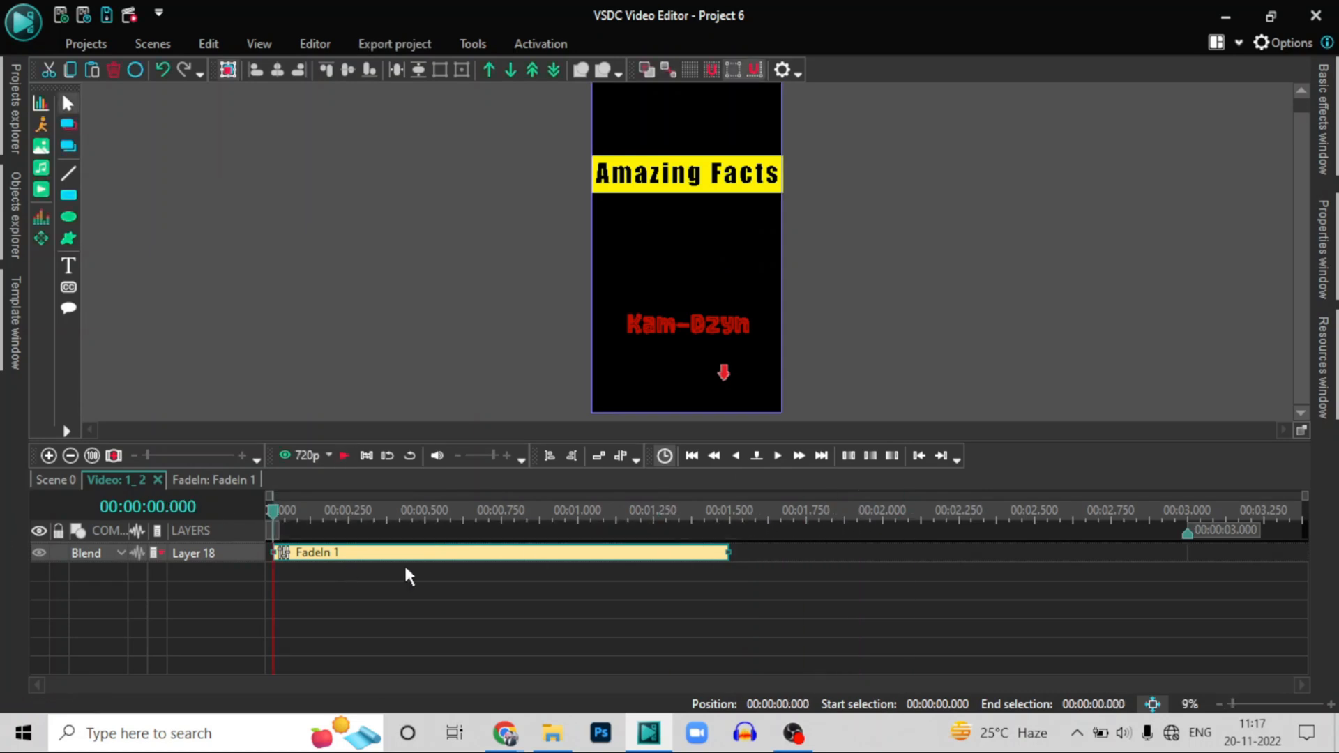
Go back to Scene 0, reopen the Fact No 1 clip's effects, and delete the Fade In effect
left_click(57, 479)
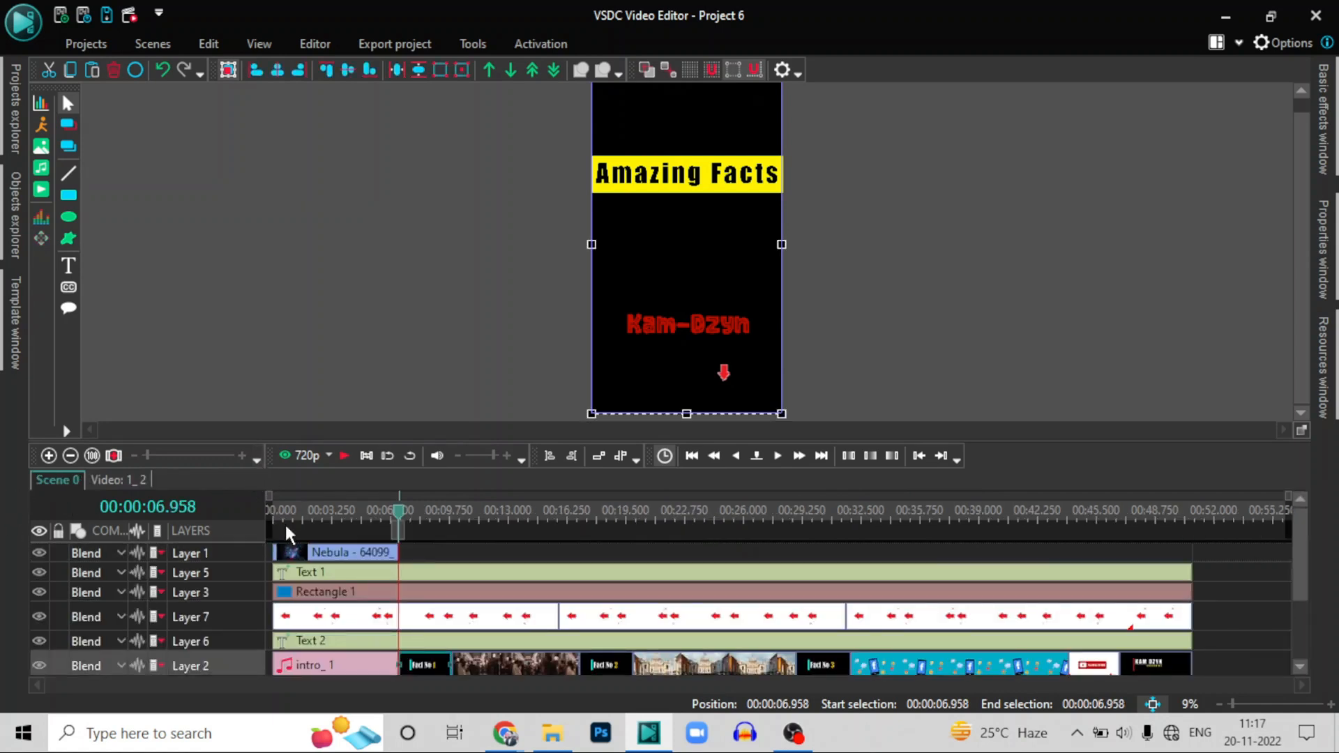
double_click(410, 670)
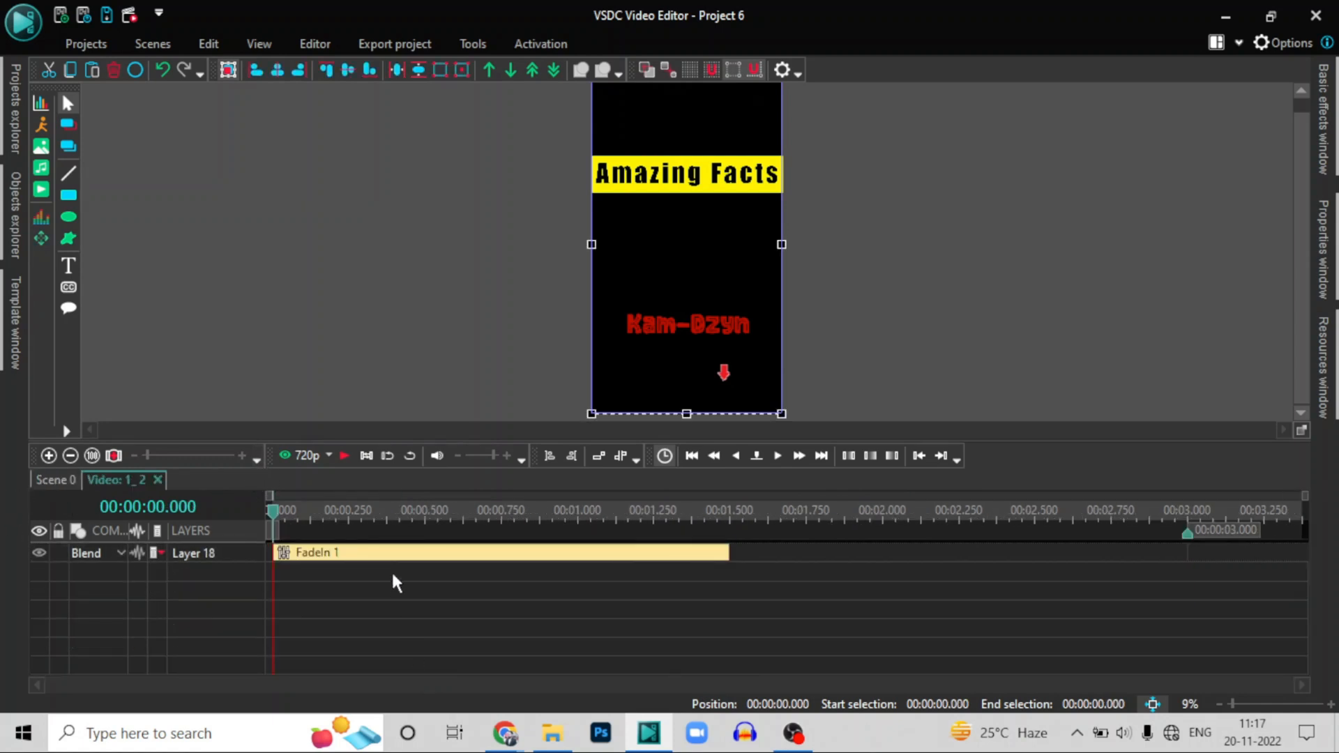
left_click(395, 557)
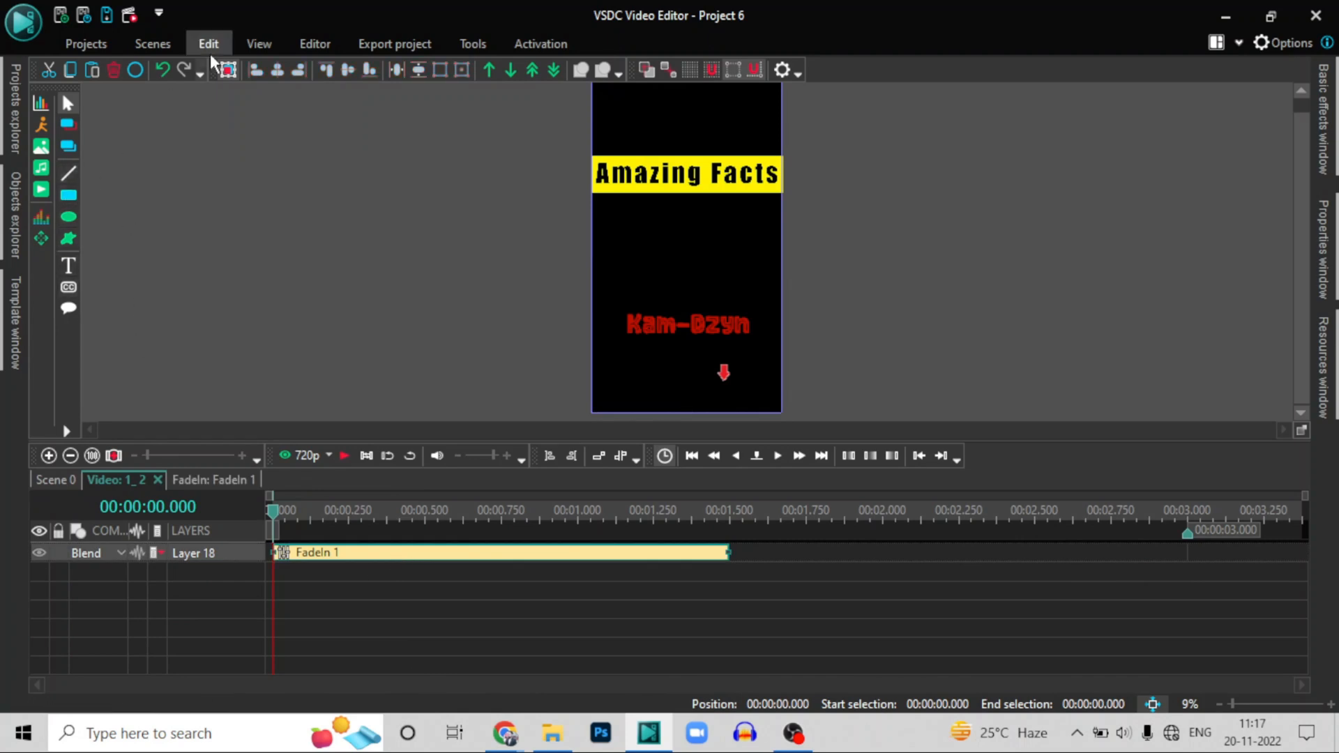
left_click(116, 69)
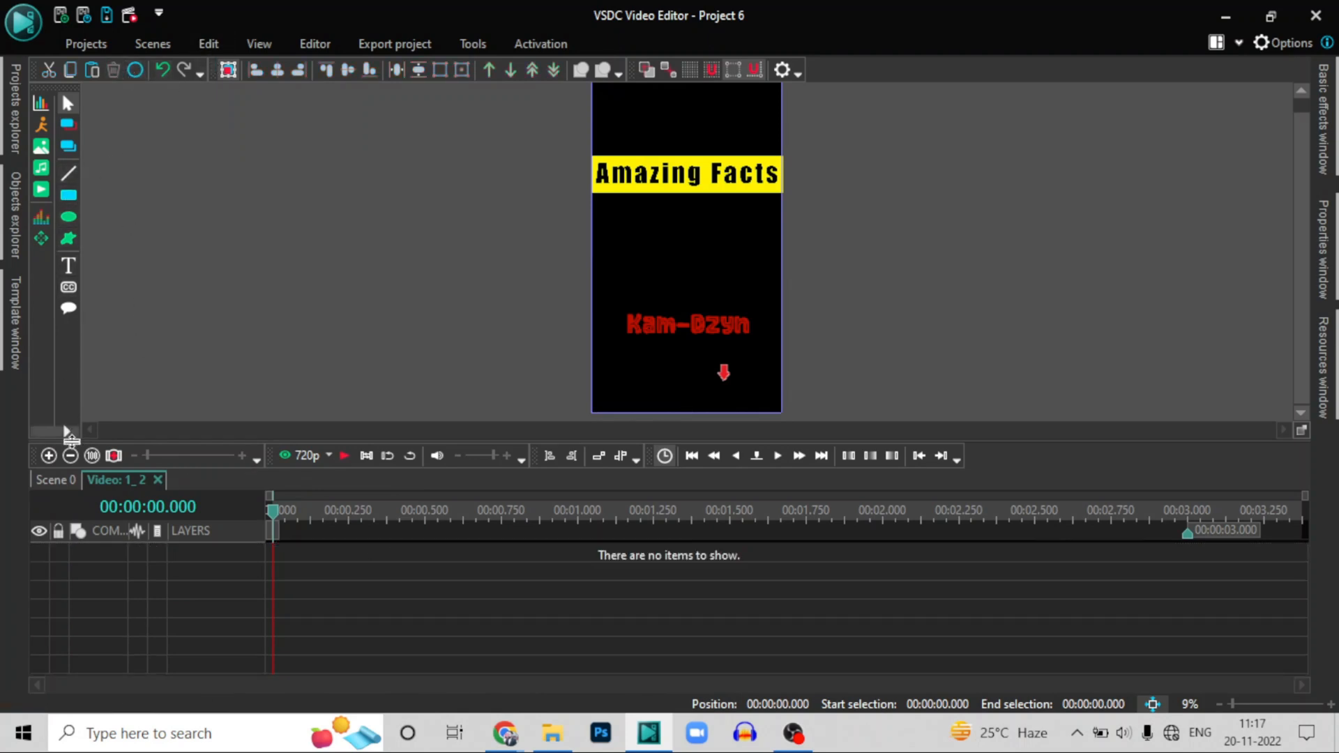
Return to Scene 0 and review the Transparency video effects offered for the Fact No 1 clip
left_click(55, 479)
left_click(316, 43)
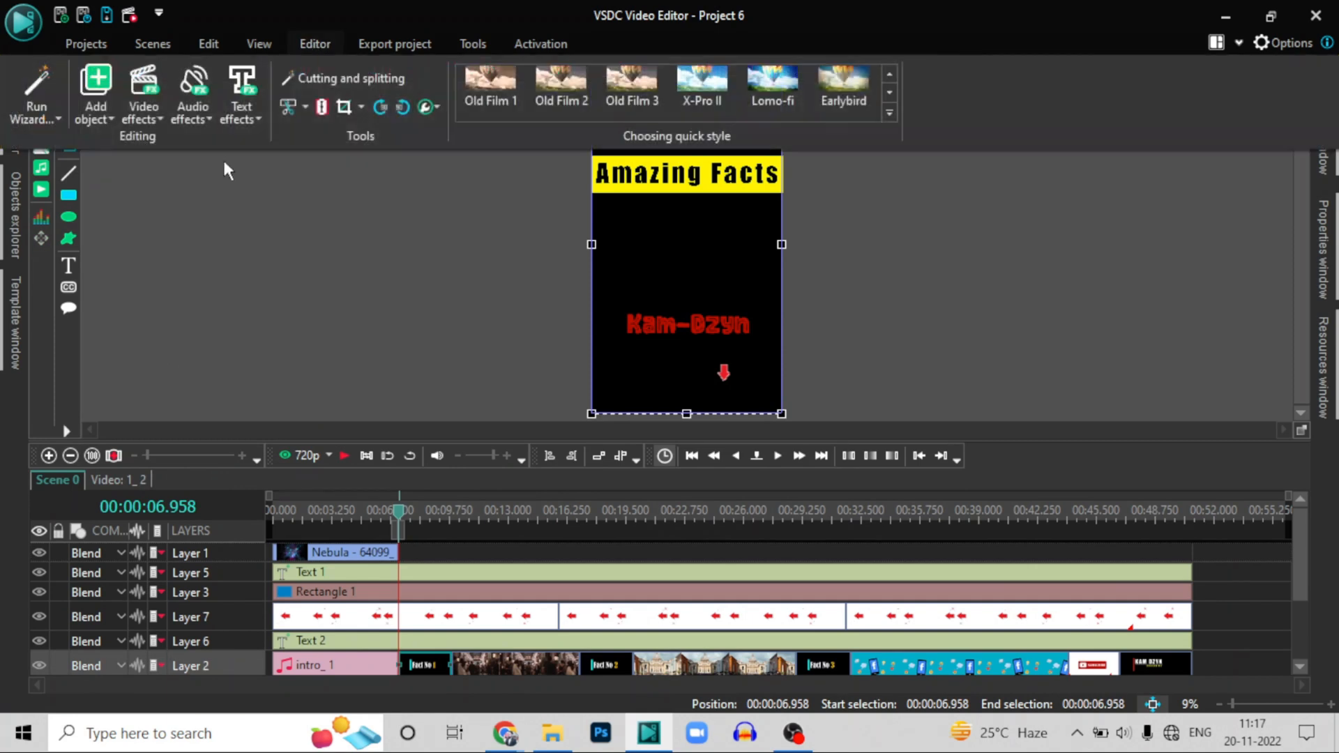
left_click(152, 112)
mouse_move(211, 225)
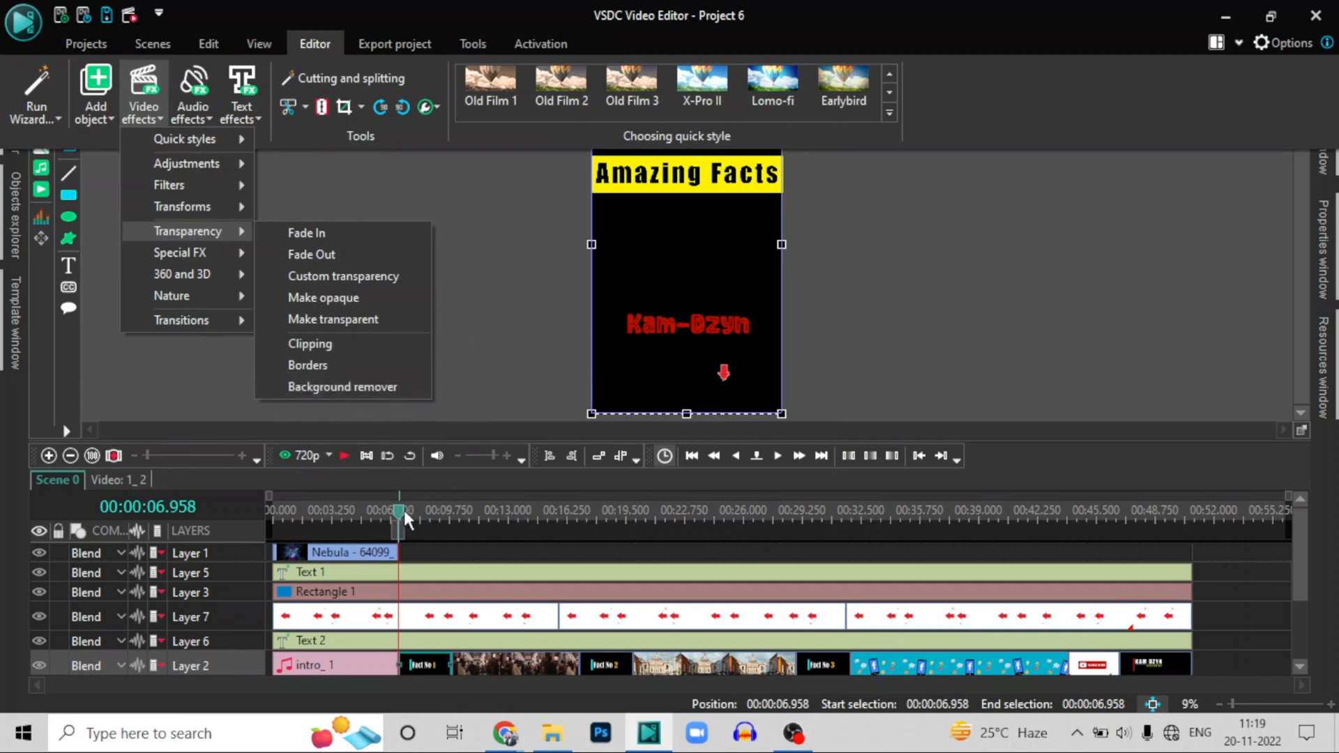
Move the playhead to the start of Scene 0 and collapse the work area to the start
key("Home")
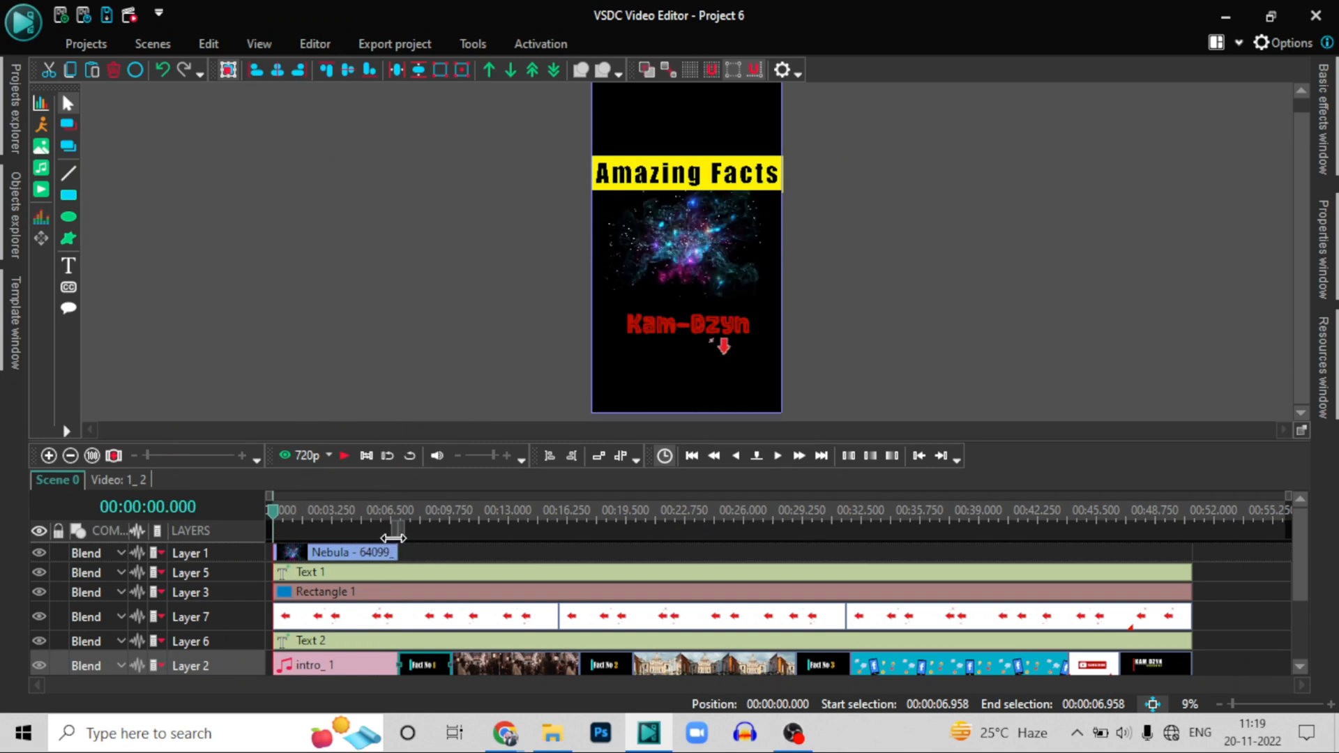
left_click_drag(394, 533, 273, 534)
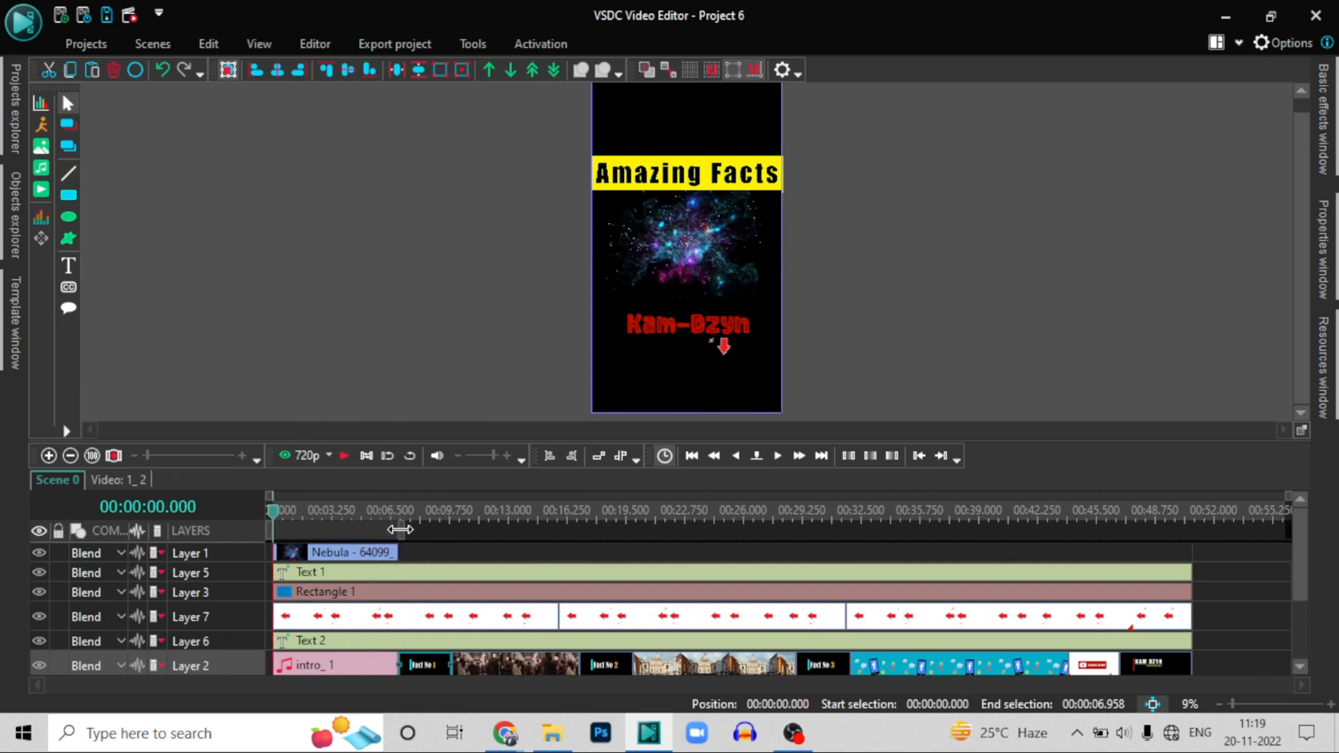
left_click_drag(401, 530, 47, 532)
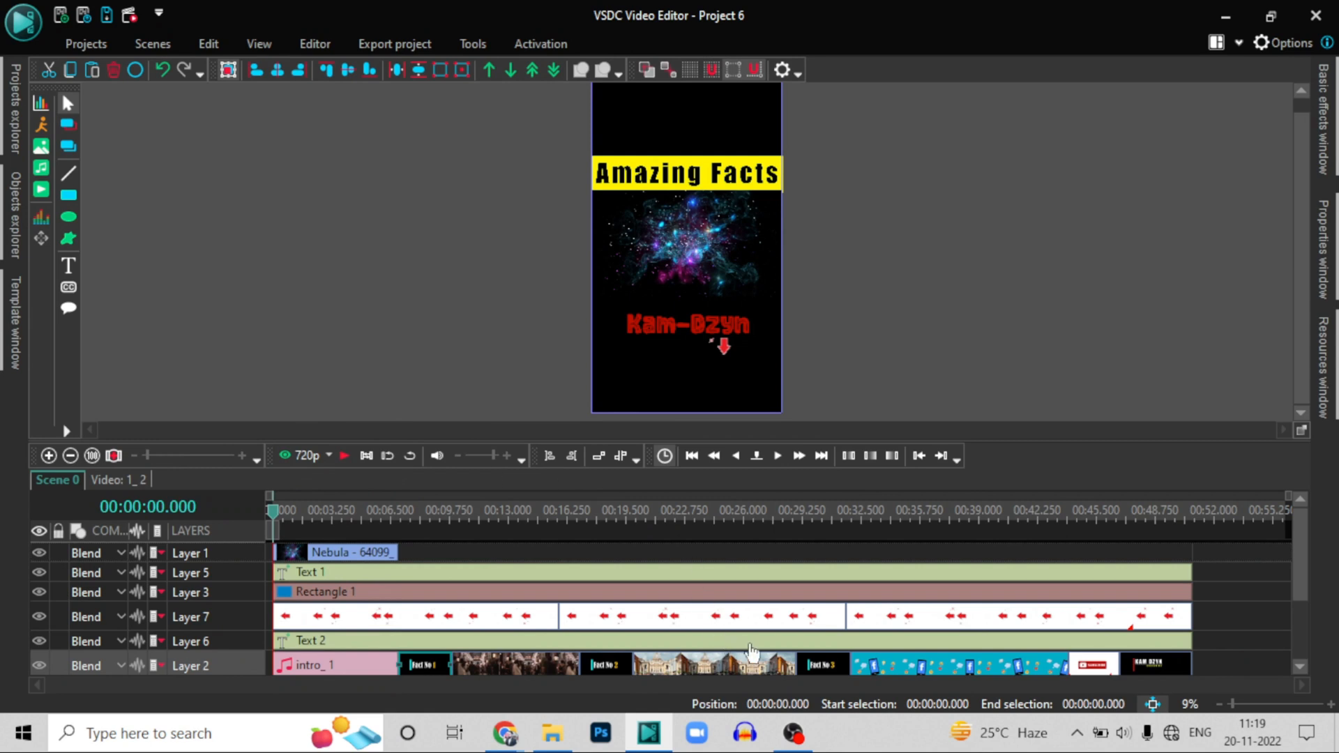
Add a Background remover effect to the Facebook clip on a new layer, spanning the whole parent duration
left_click(893, 664)
right_click(893, 668)
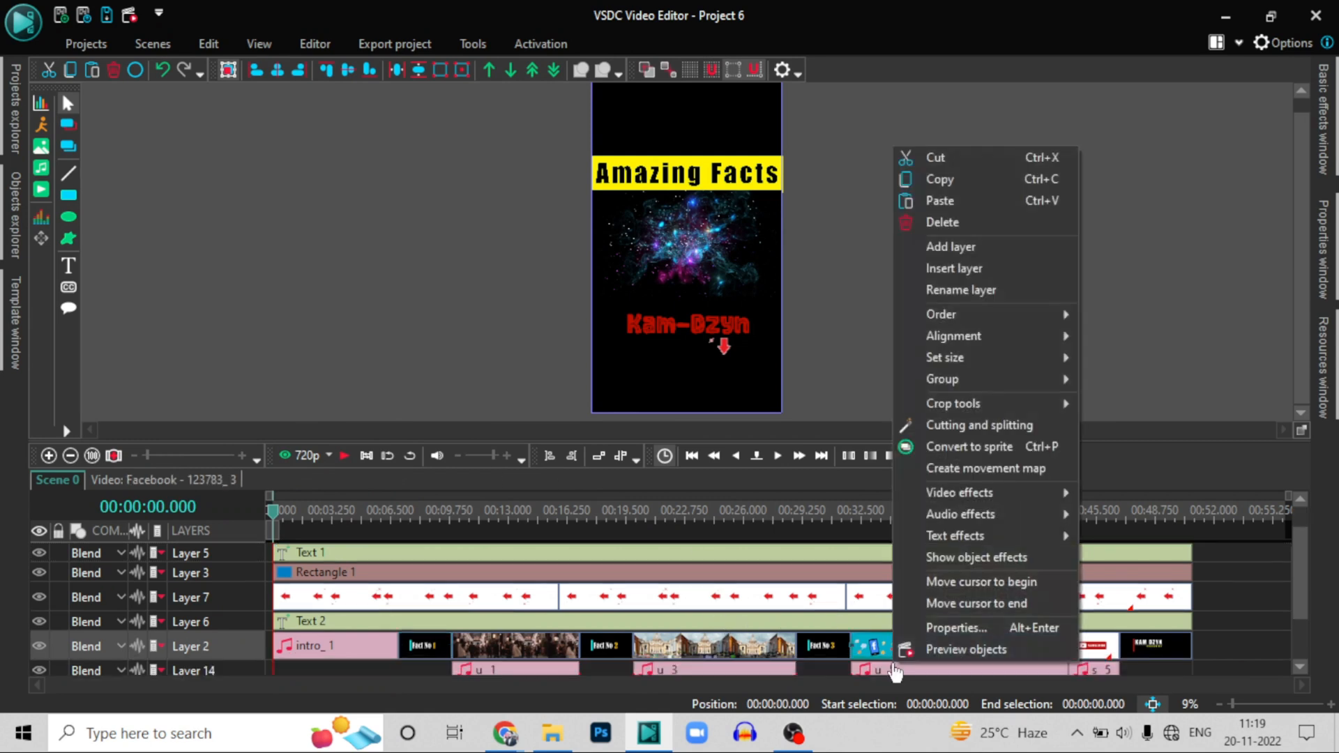
left_click(872, 647)
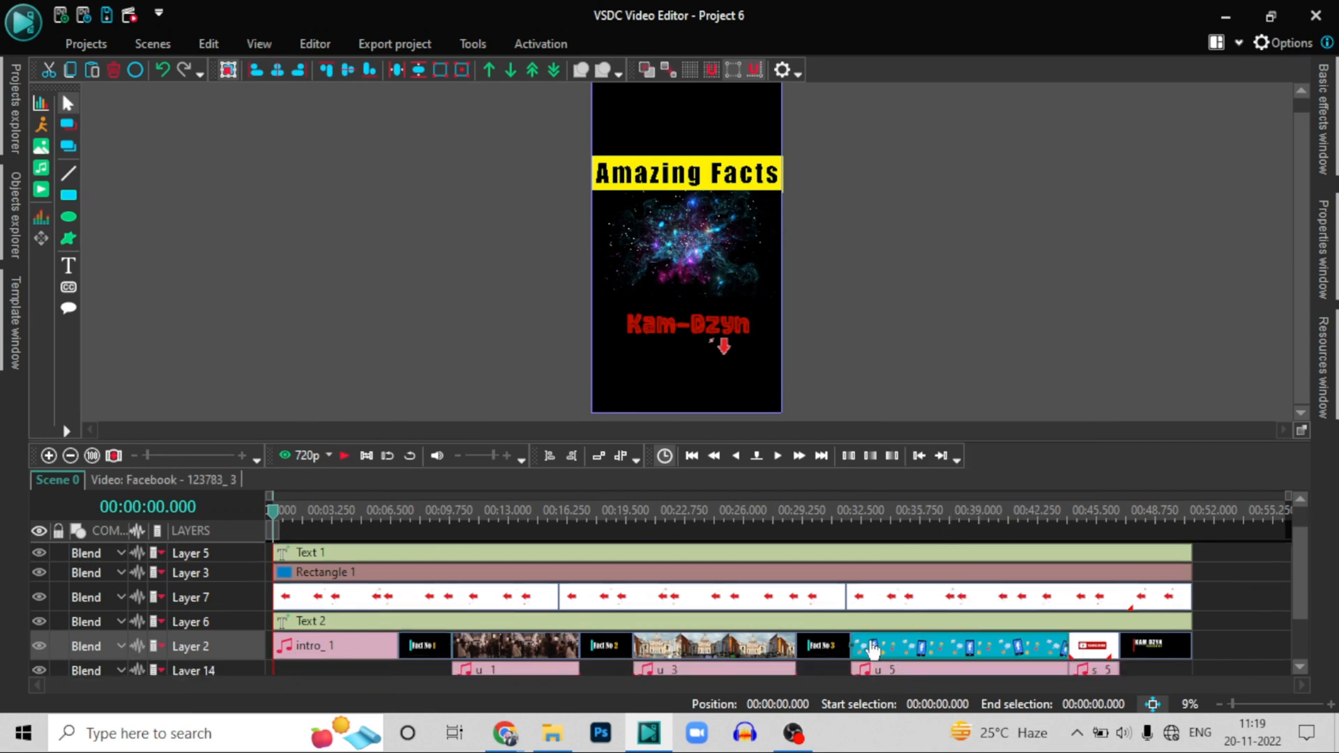
key("ctrl")
key("ctrl")
left_click(302, 39)
left_click(139, 120)
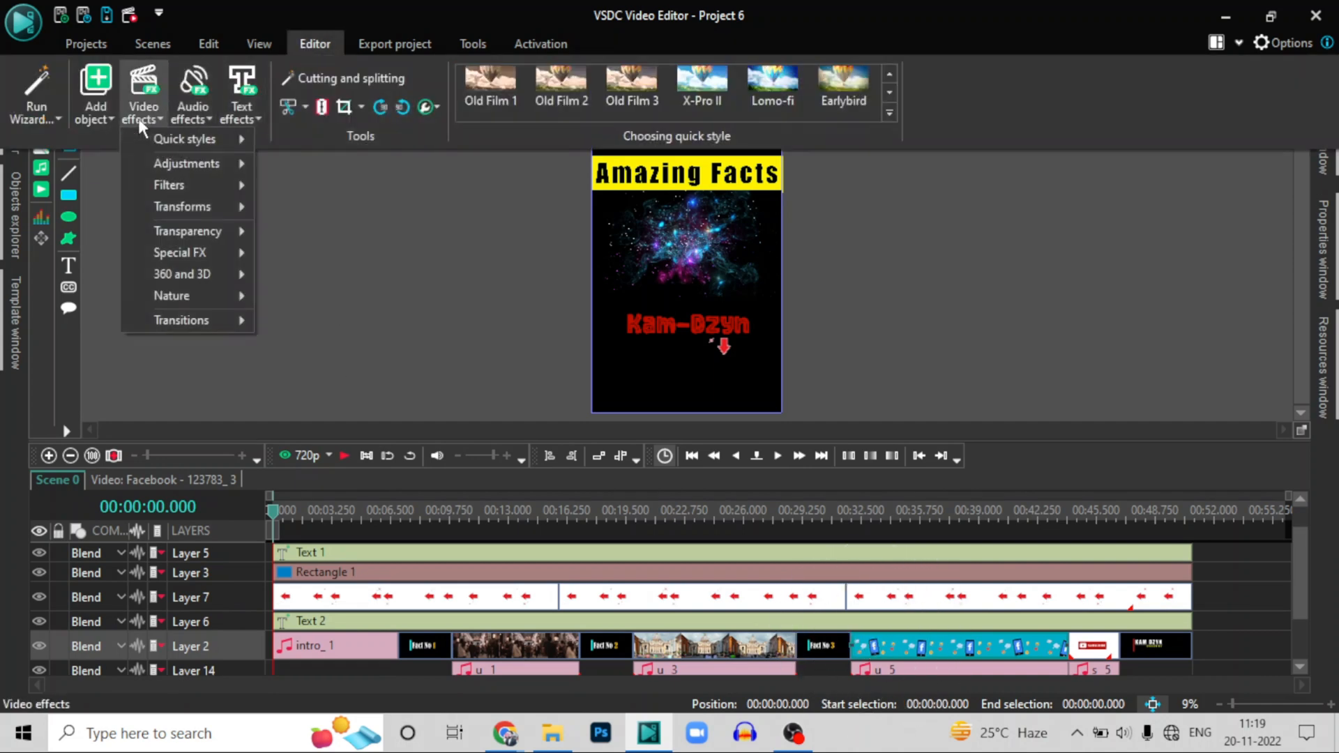
mouse_move(215, 229)
left_click(378, 382)
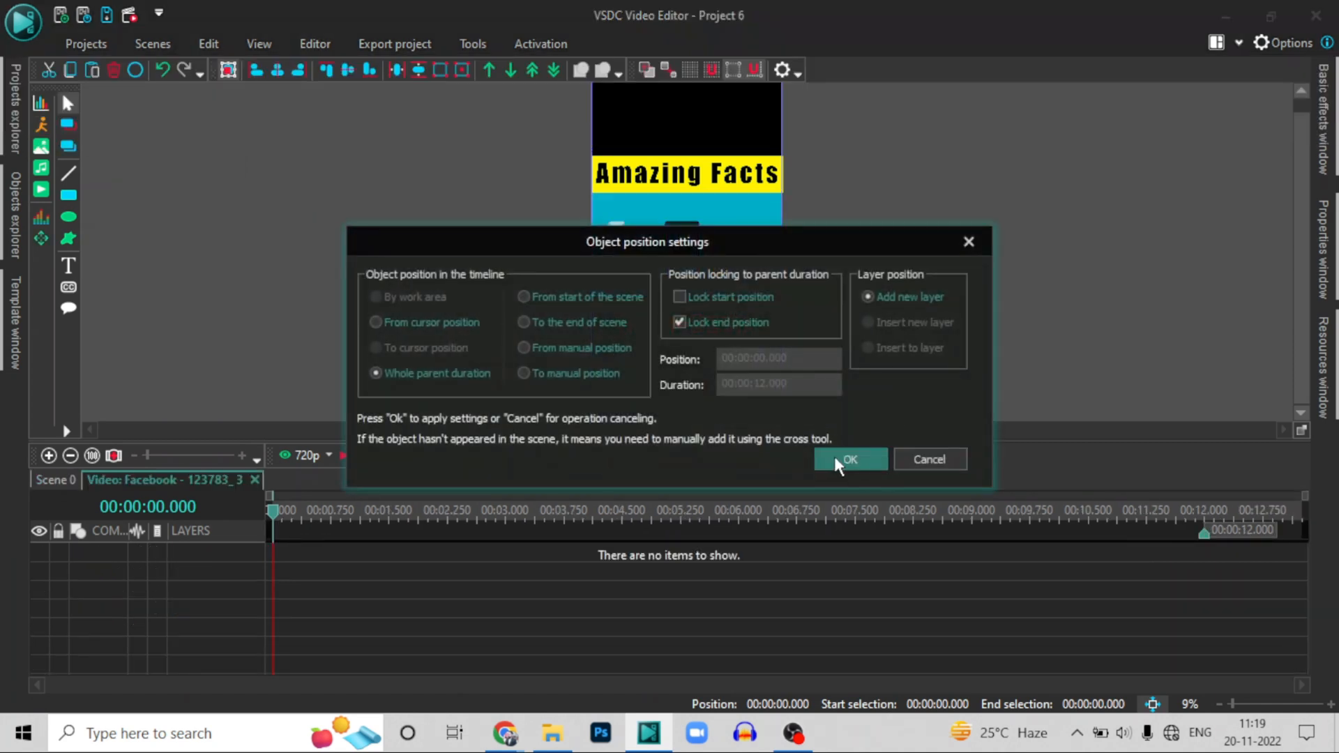
left_click(841, 458)
Set the Background remover's chromakey color by sampling the clip's teal background from the scene
right_click(672, 554)
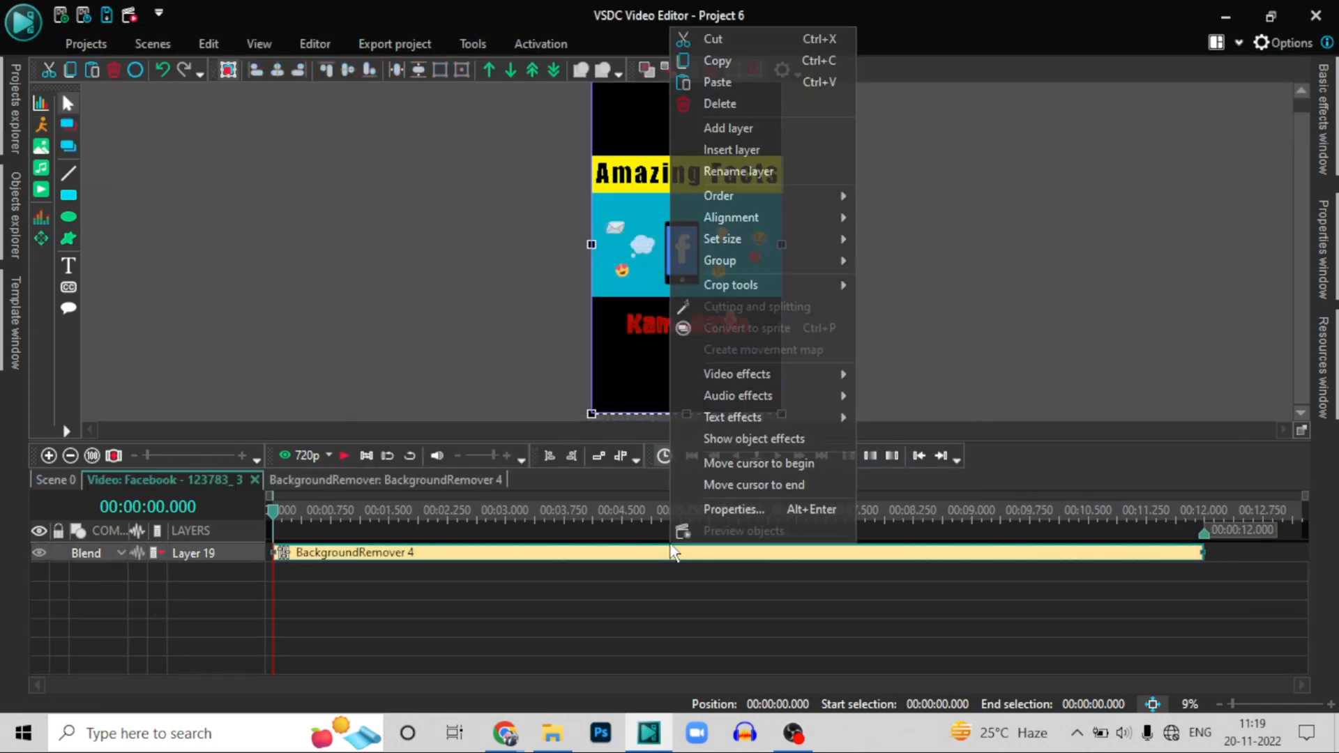
left_click(734, 512)
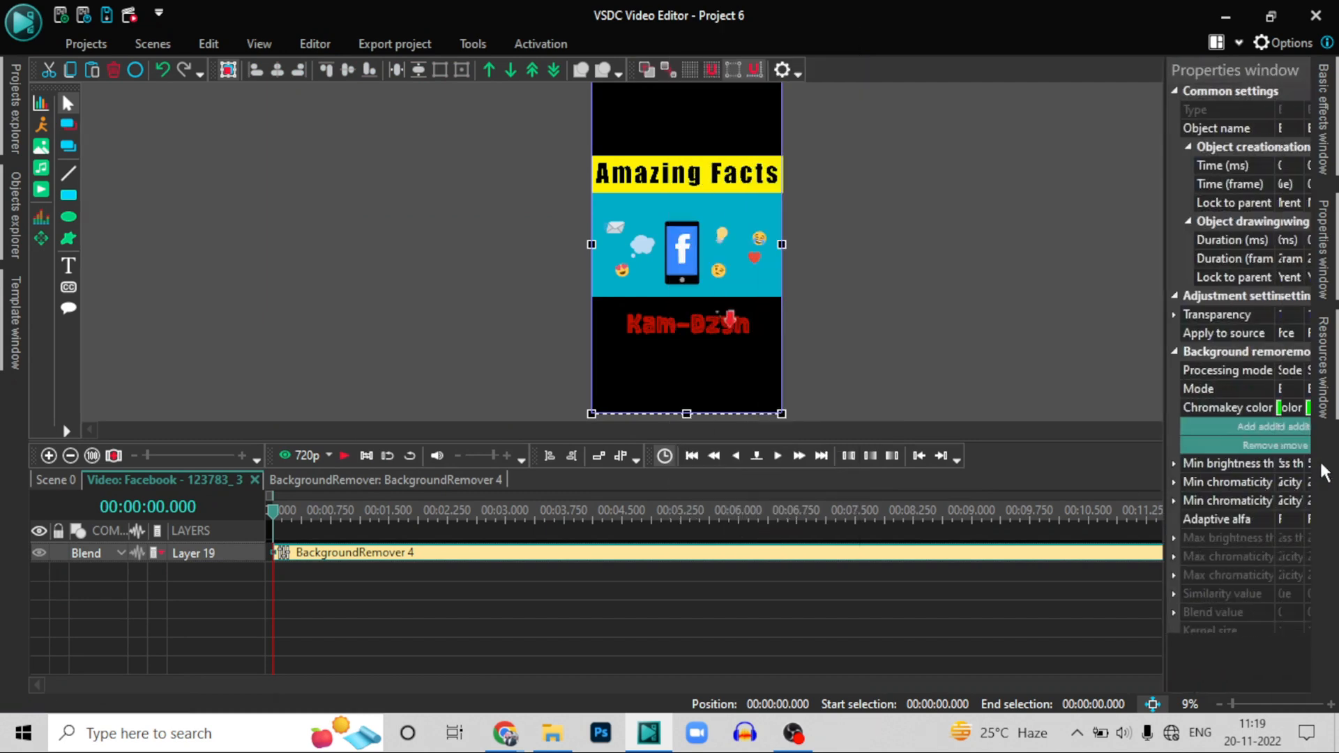
key("ctrl")
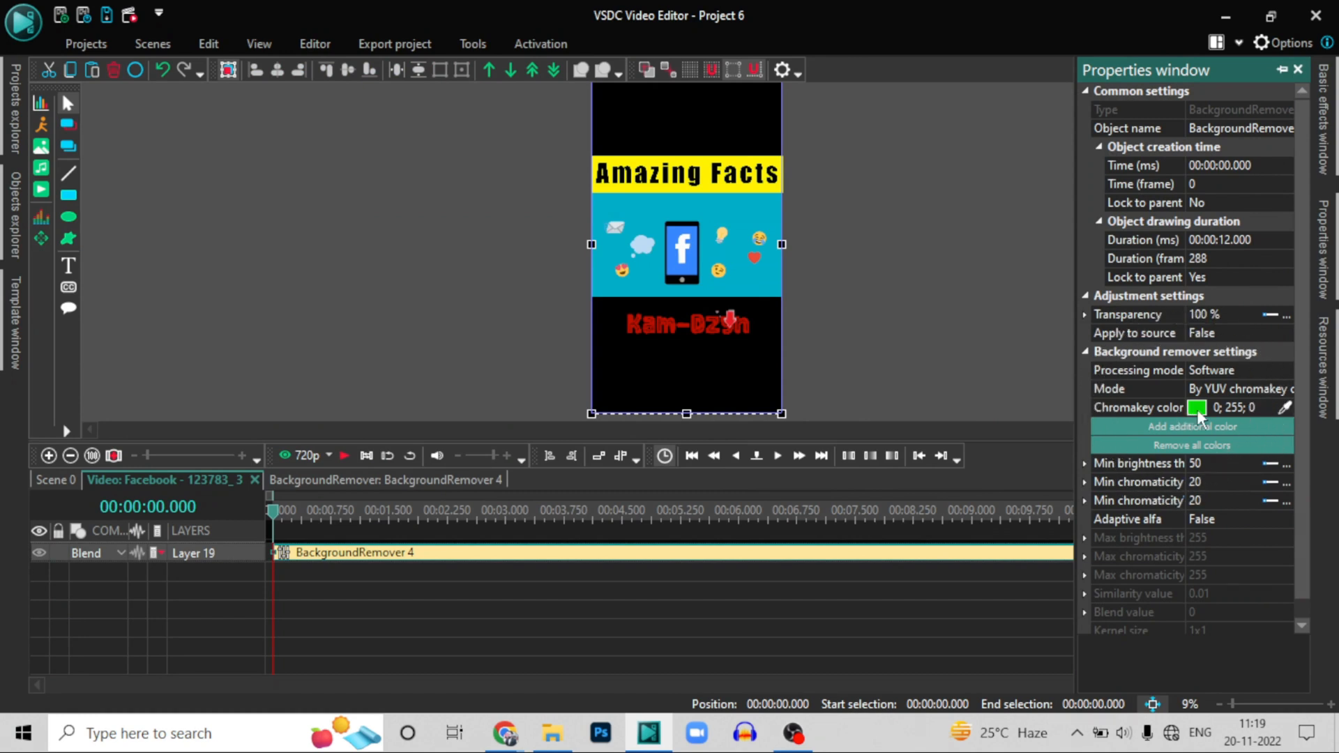
key("ctrl")
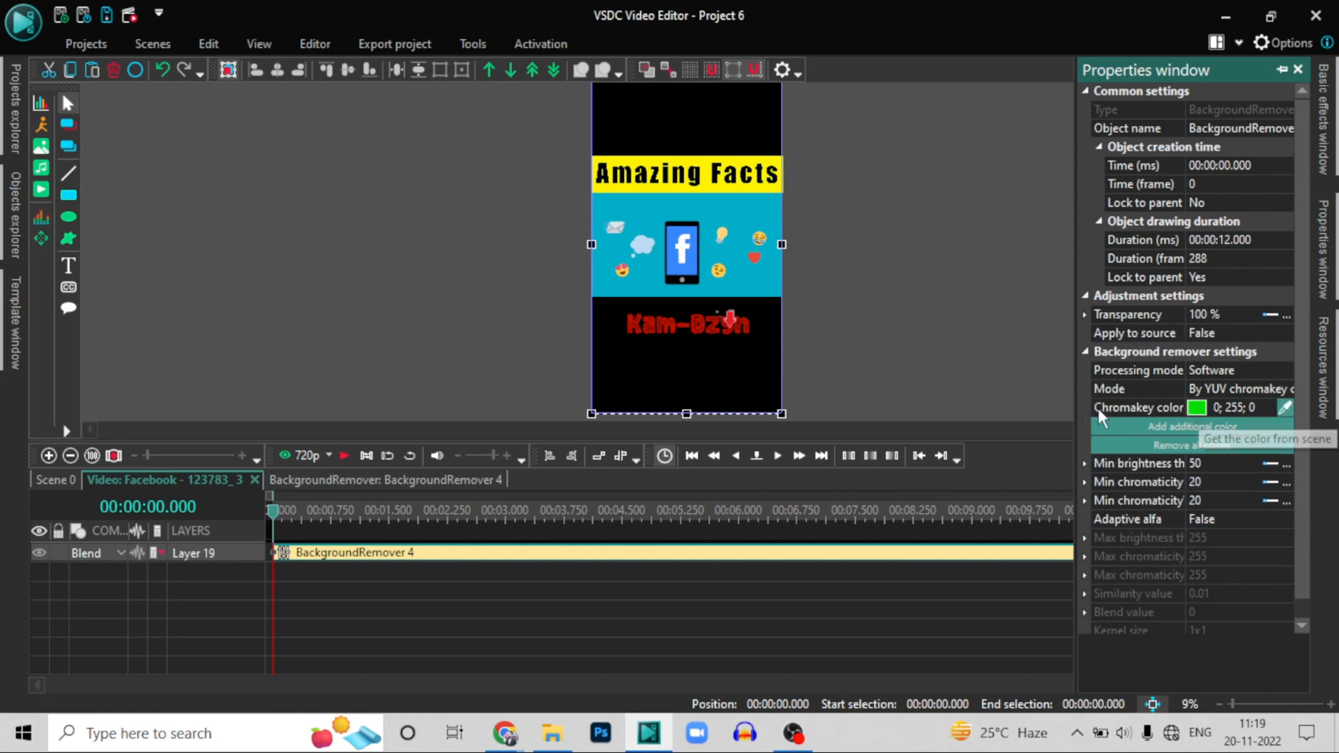
key("ctrl")
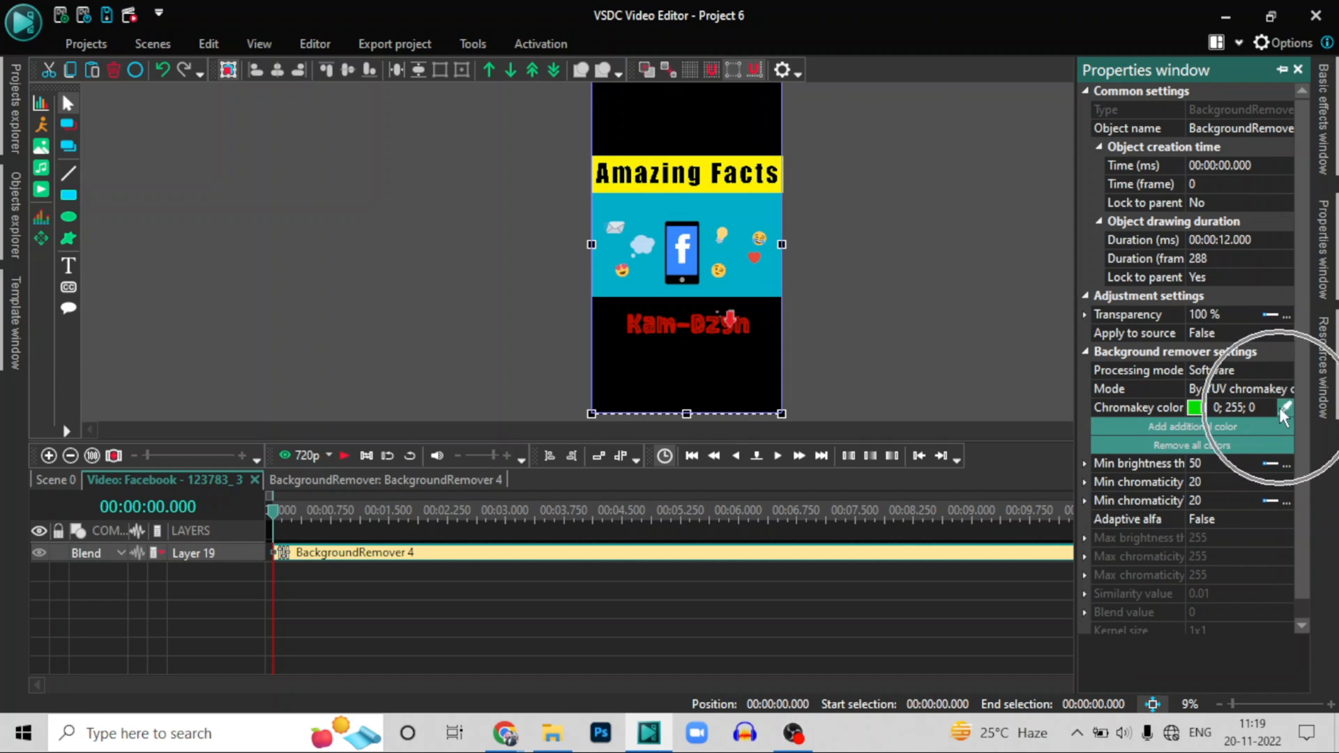
left_click(1284, 407)
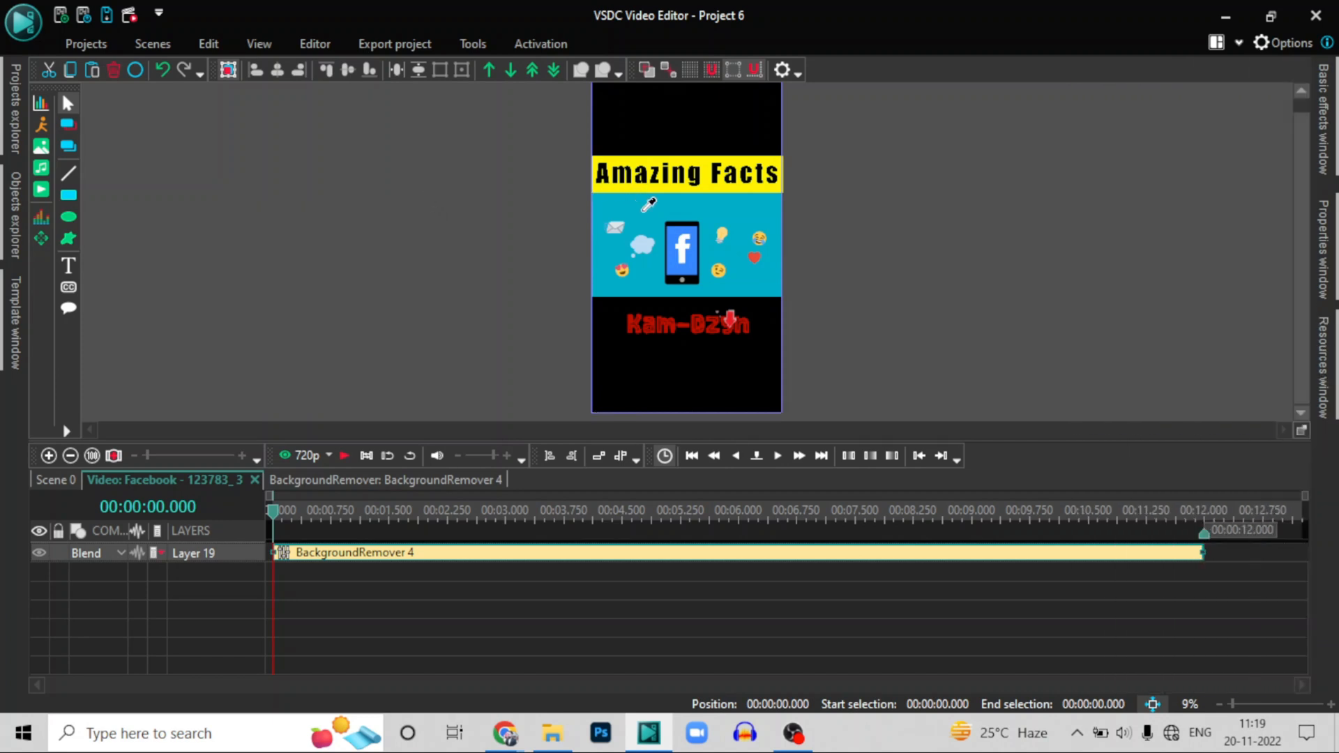
left_click(641, 212)
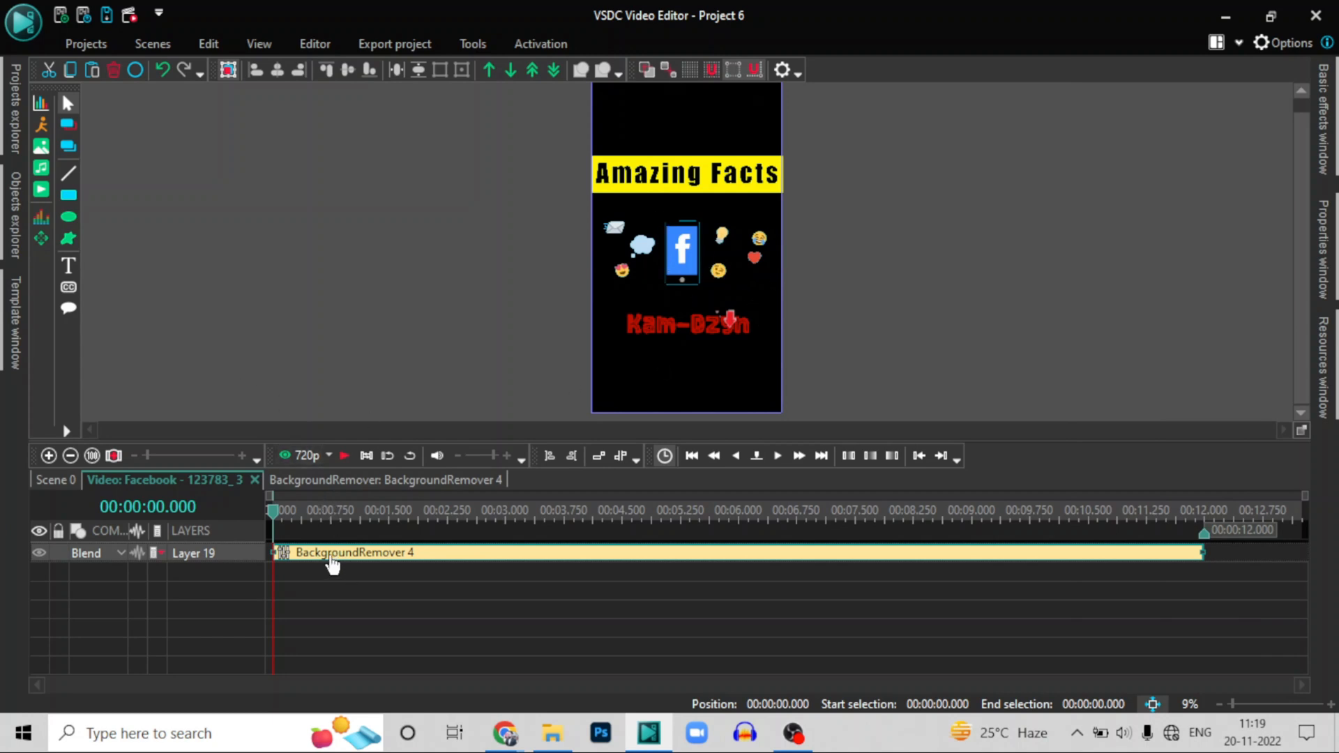
Delete the Background remover effect, and return to the start of Scene 0
left_click(109, 70)
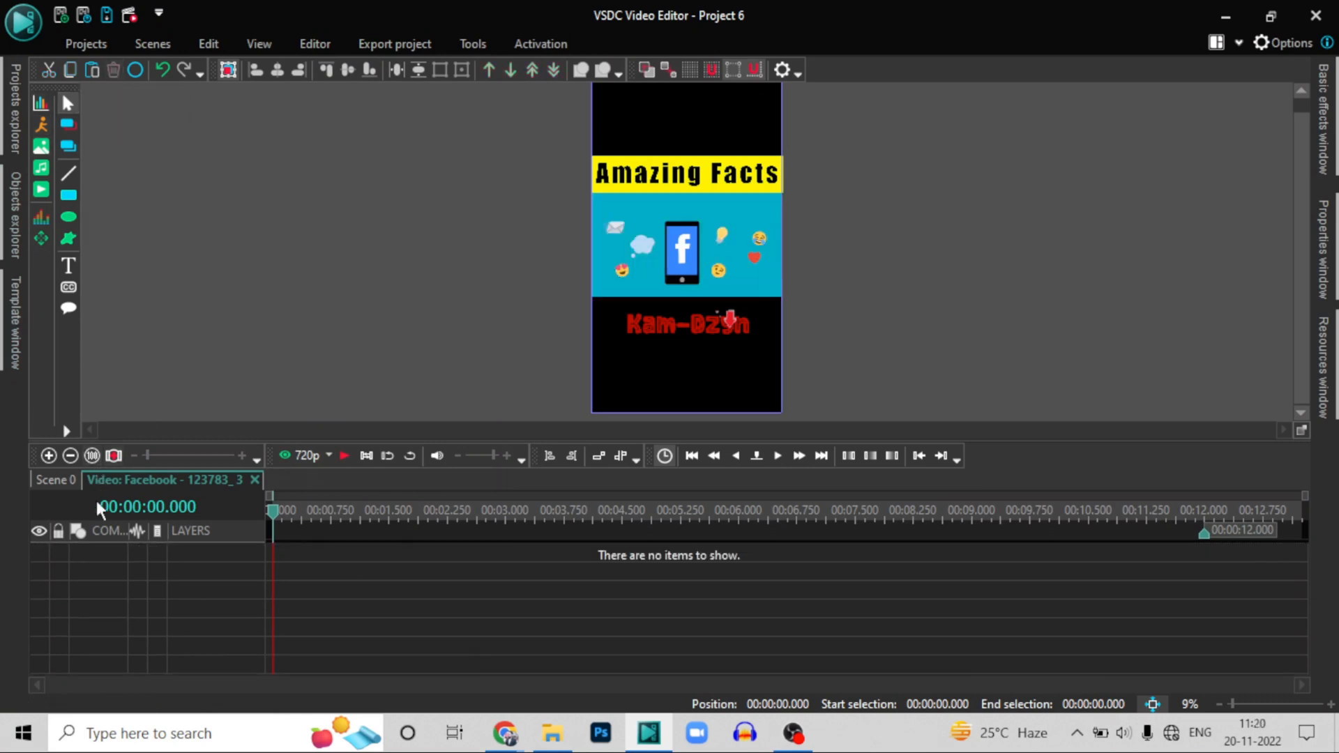
left_click(53, 479)
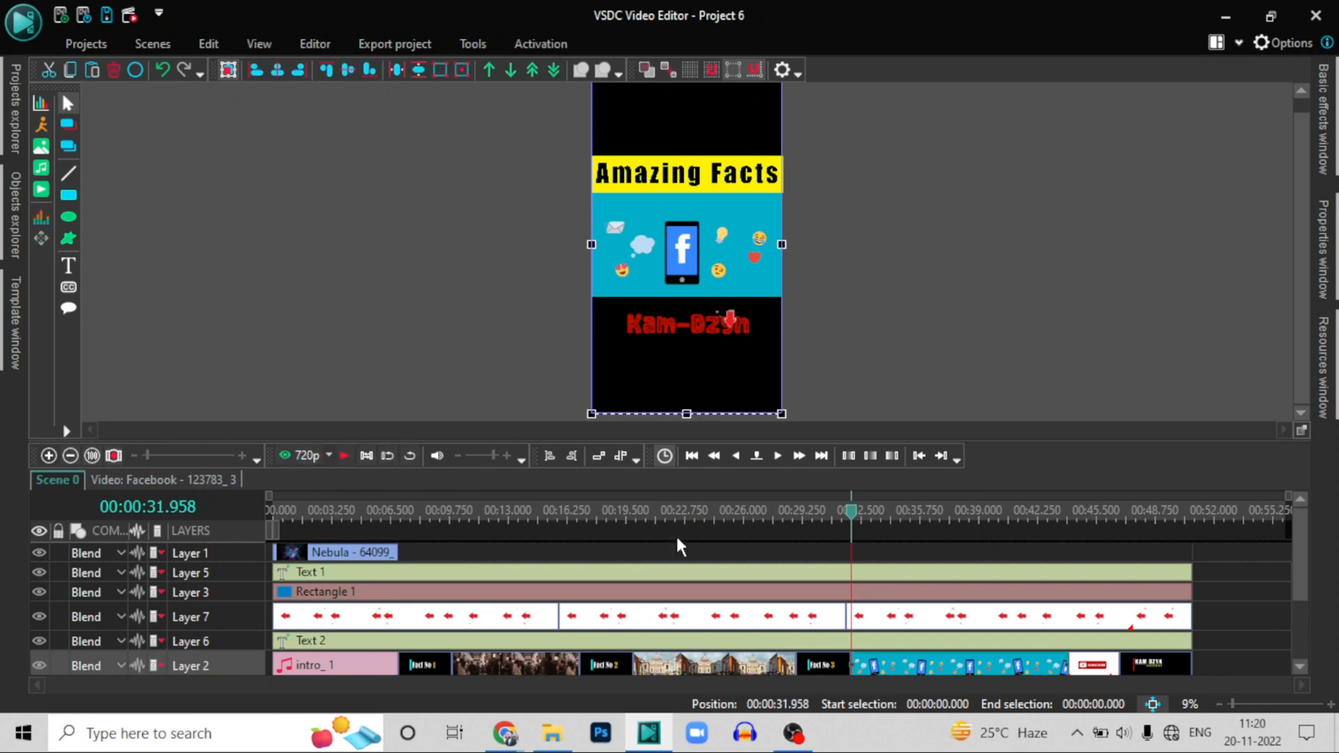
left_click_drag(856, 516, 4, 553)
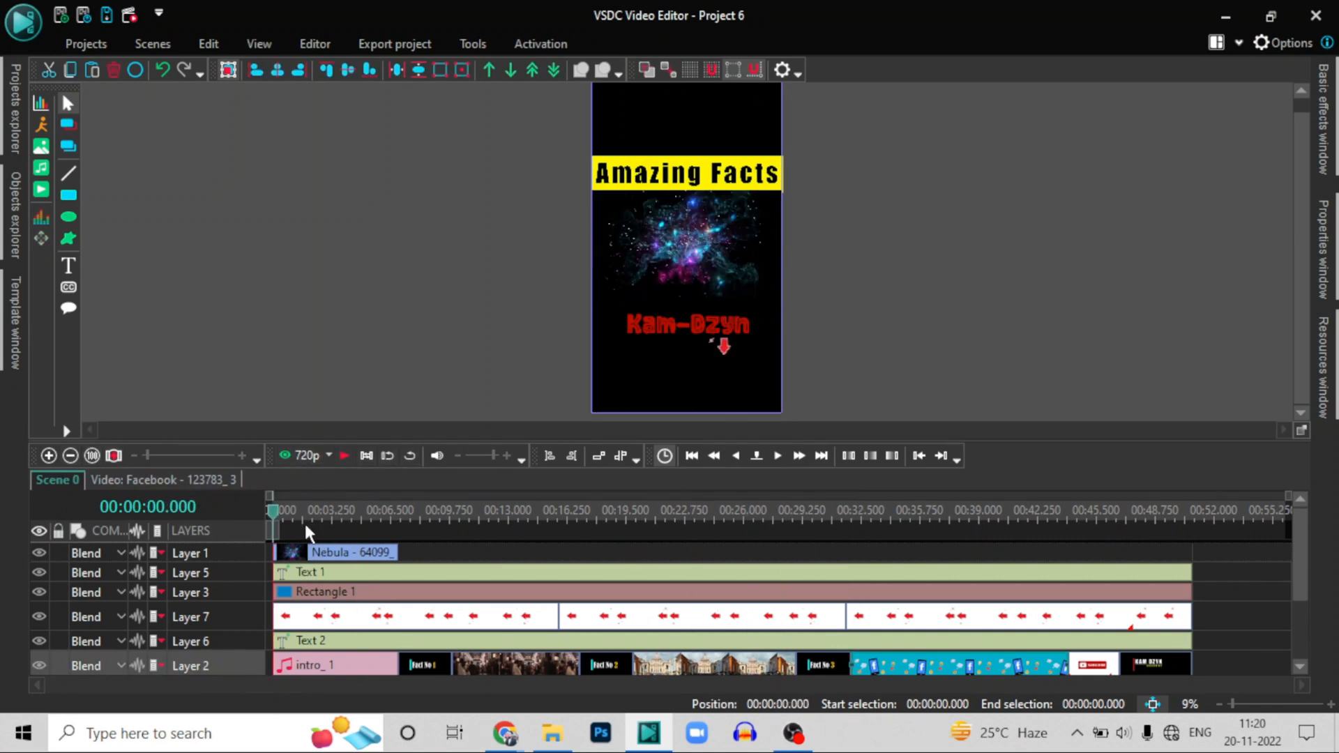
Add the Special FX effect Glitch to the Facebook clip on a new layer for the whole parent duration, and open its properties
left_click(306, 44)
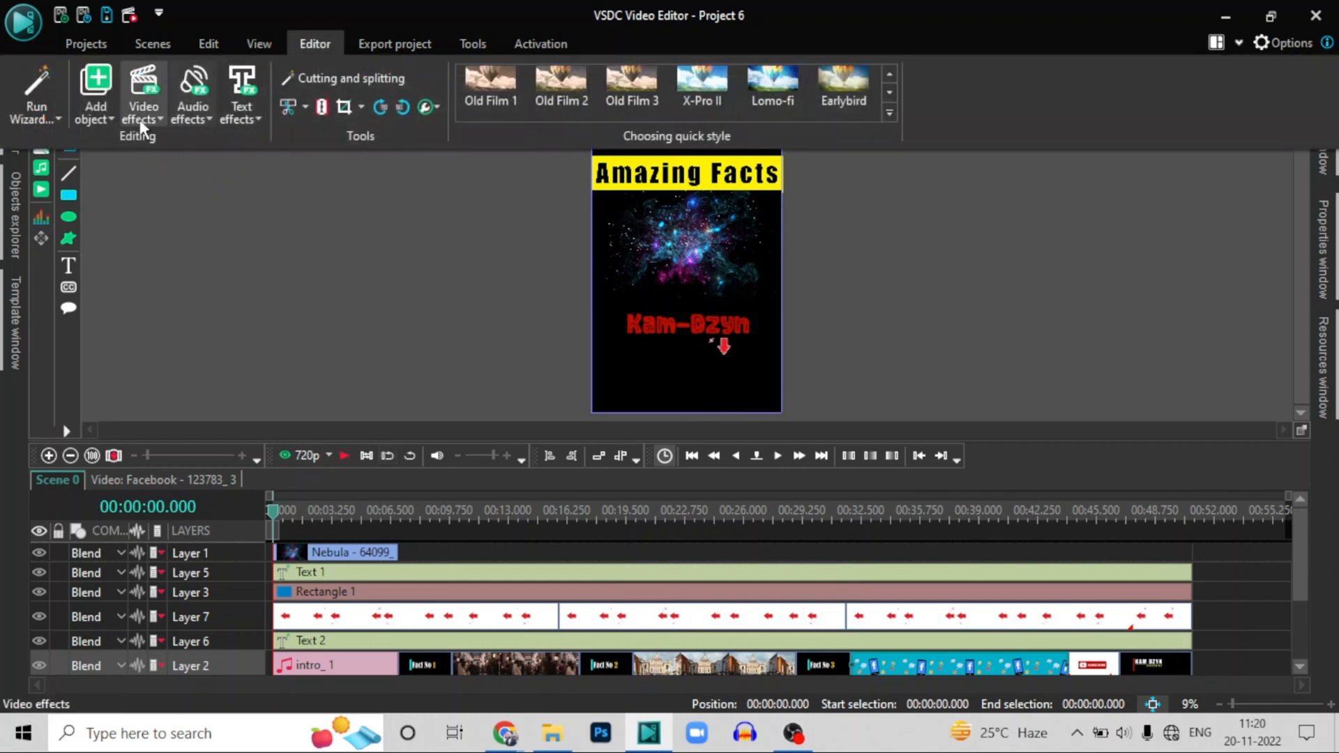
left_click(139, 122)
mouse_move(234, 254)
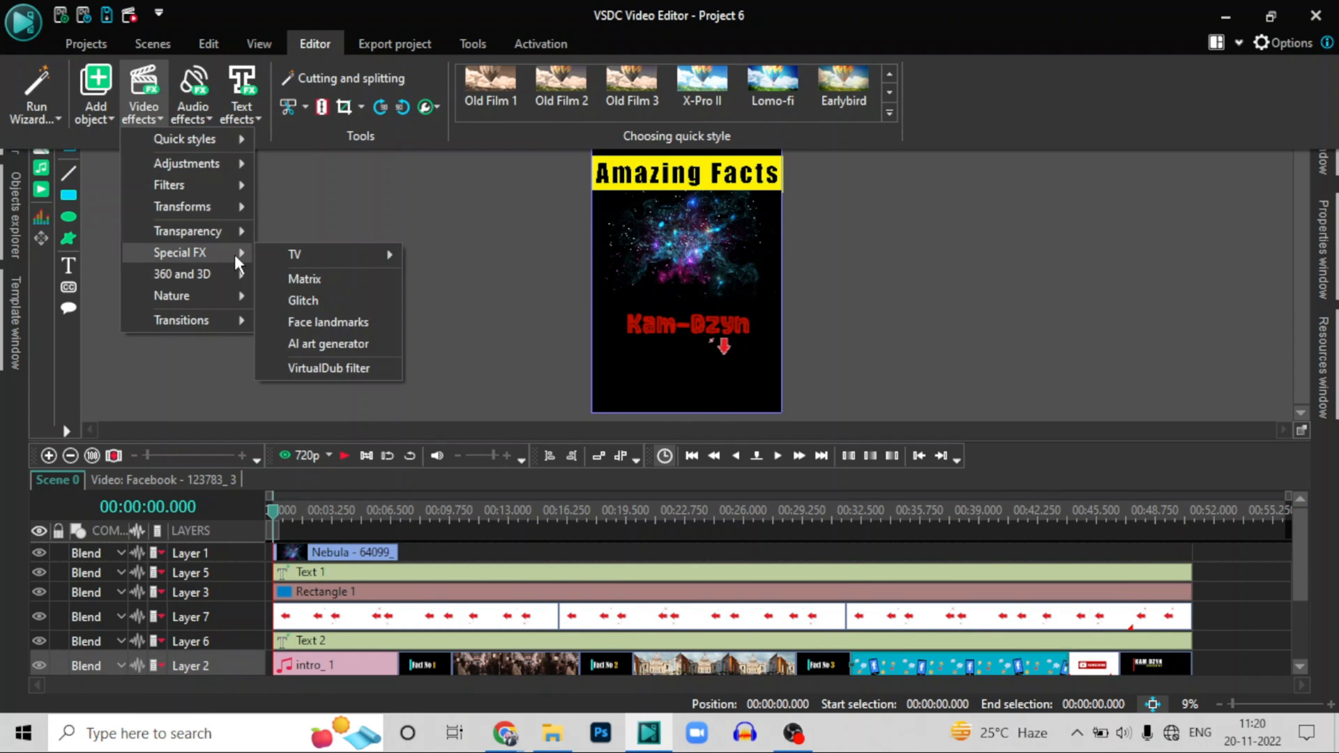
mouse_move(188, 208)
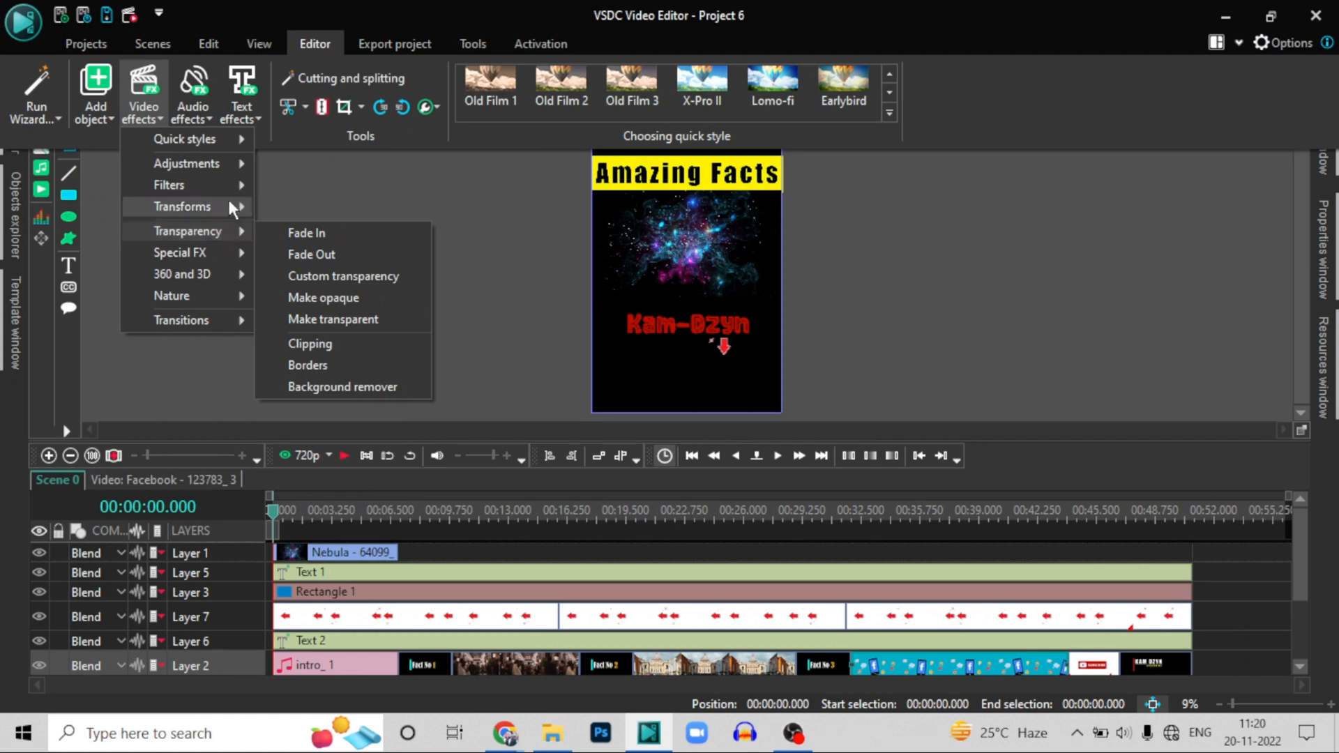
mouse_move(194, 255)
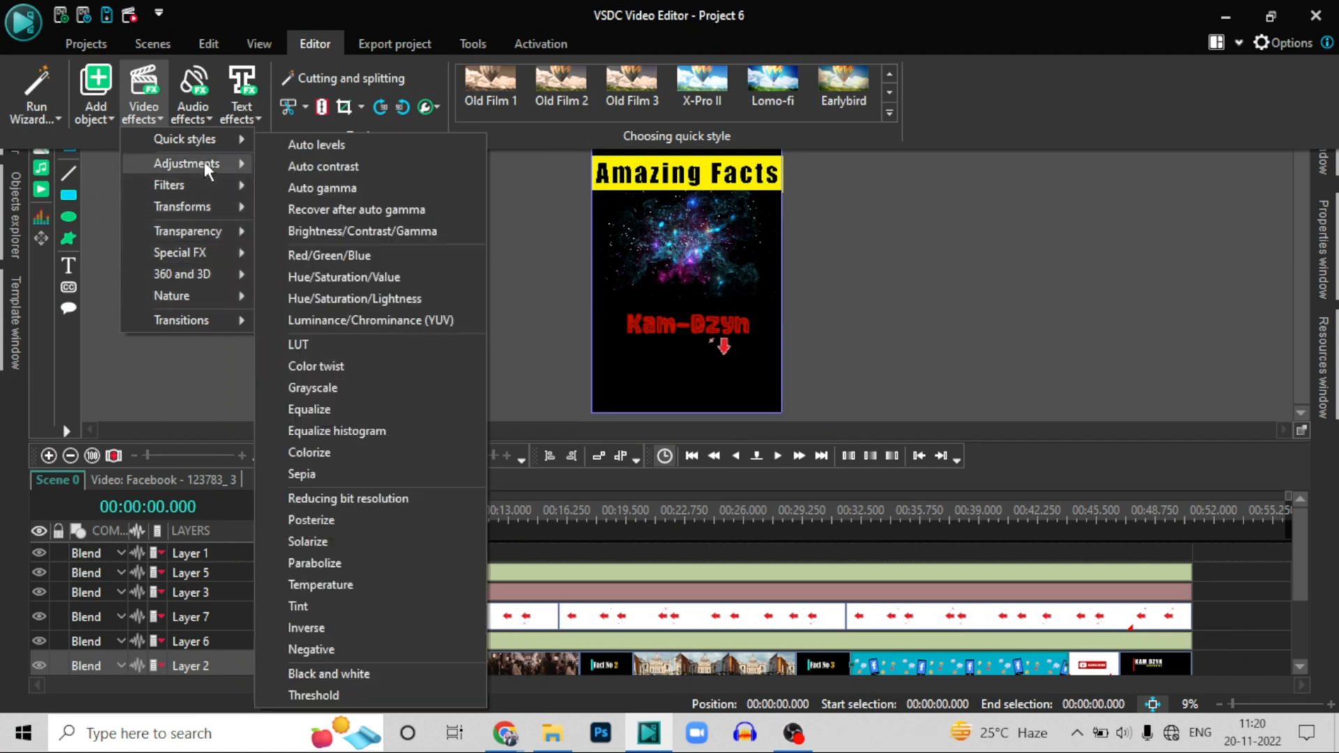
mouse_move(191, 143)
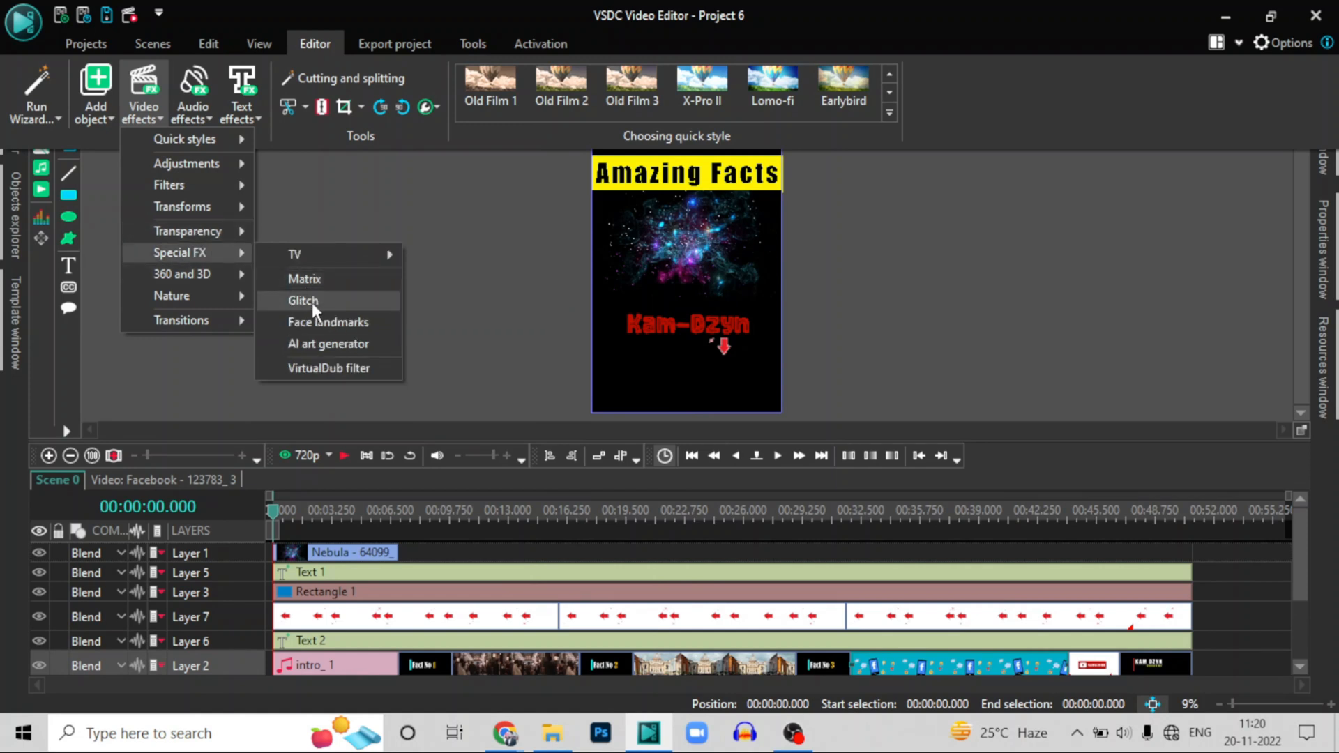
left_click(313, 303)
left_click(319, 301)
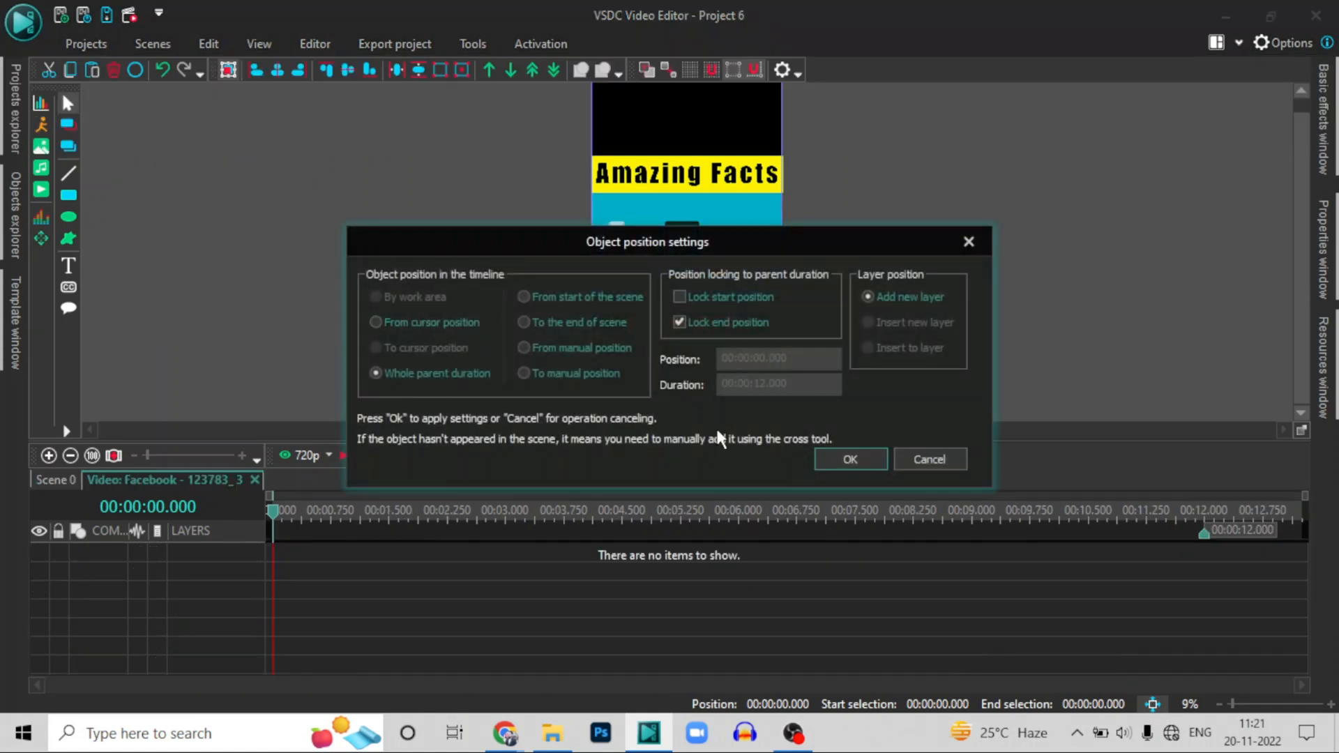
left_click(846, 458)
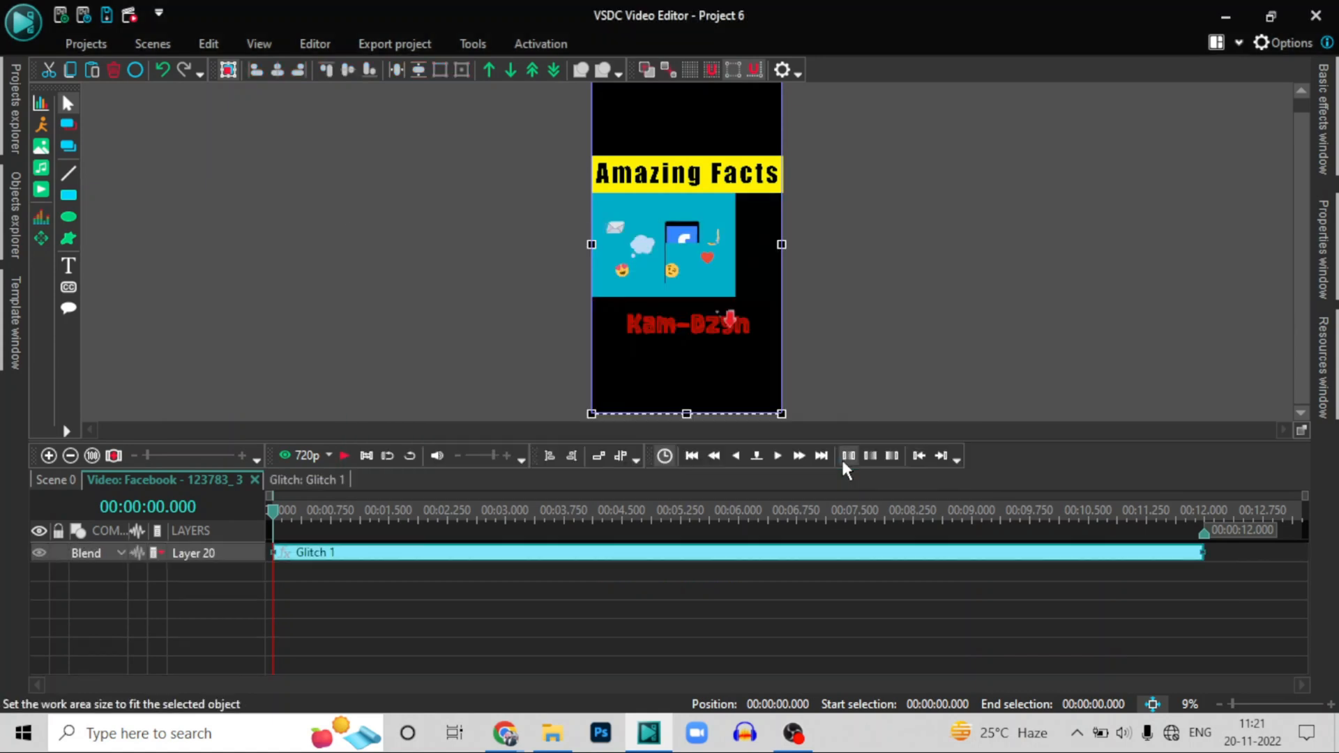
right_click(443, 553)
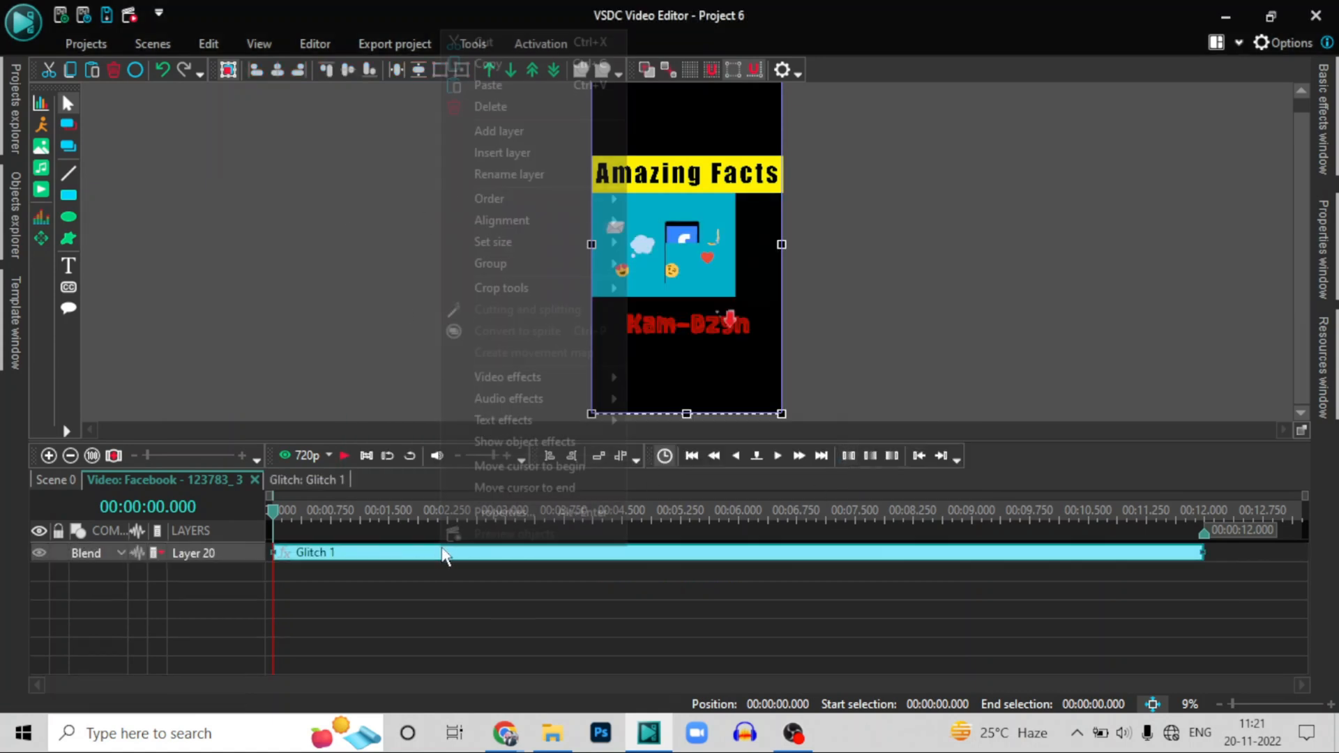
left_click(505, 515)
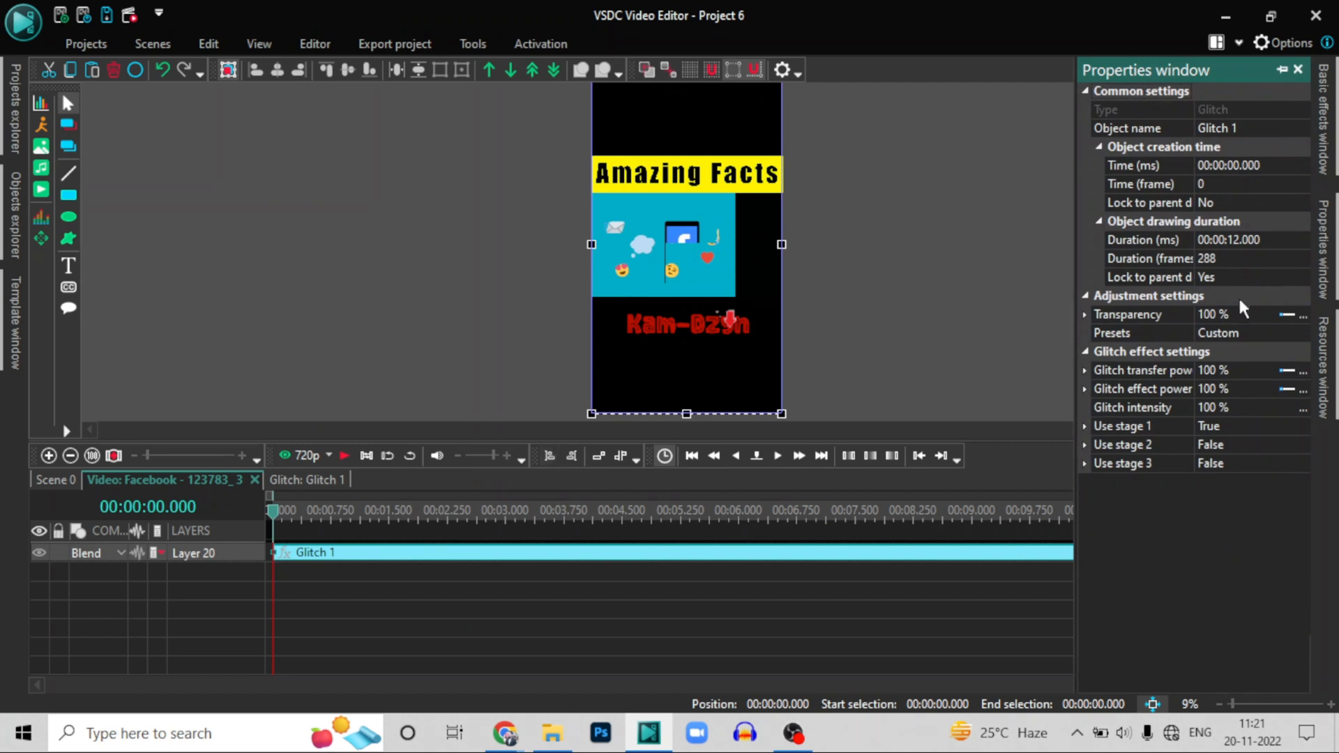
Try the presets 7. Just displacement and 3. Color chunks on the Glitch effect
left_click(1297, 336)
left_click(1301, 336)
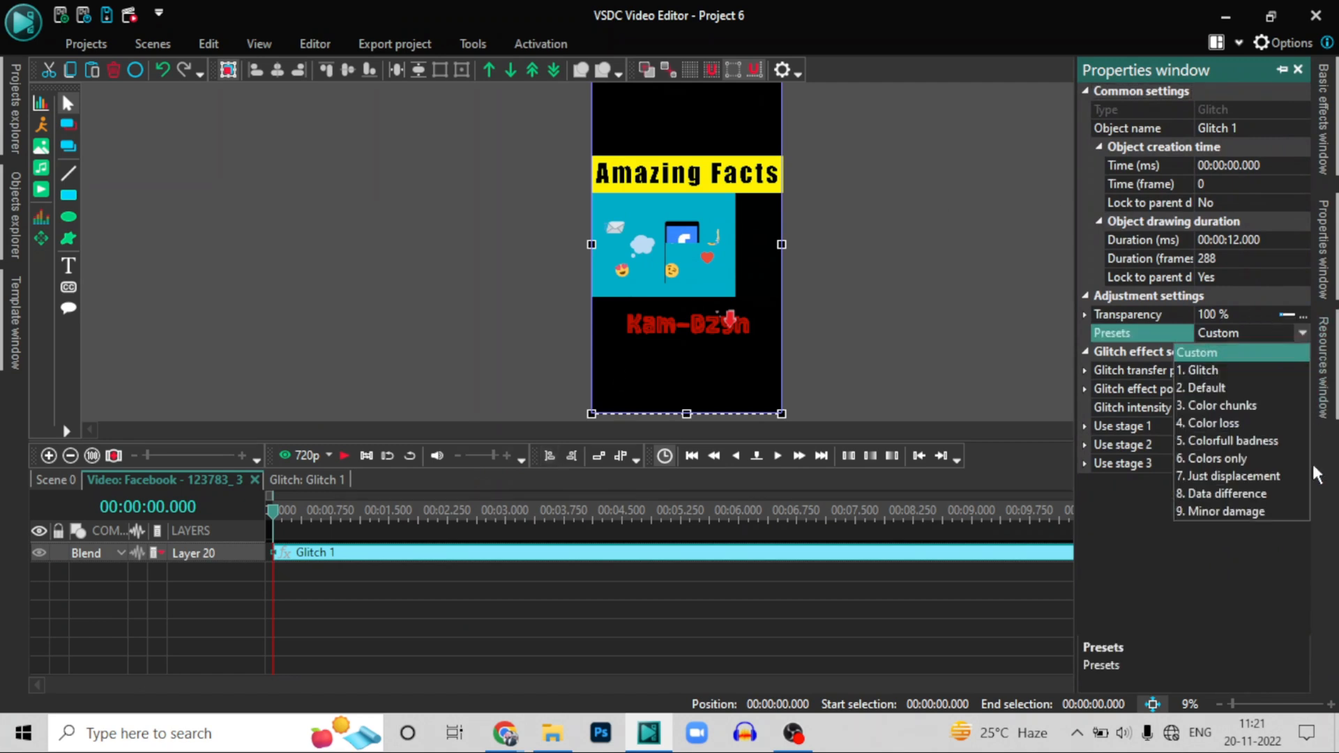
left_click(1222, 477)
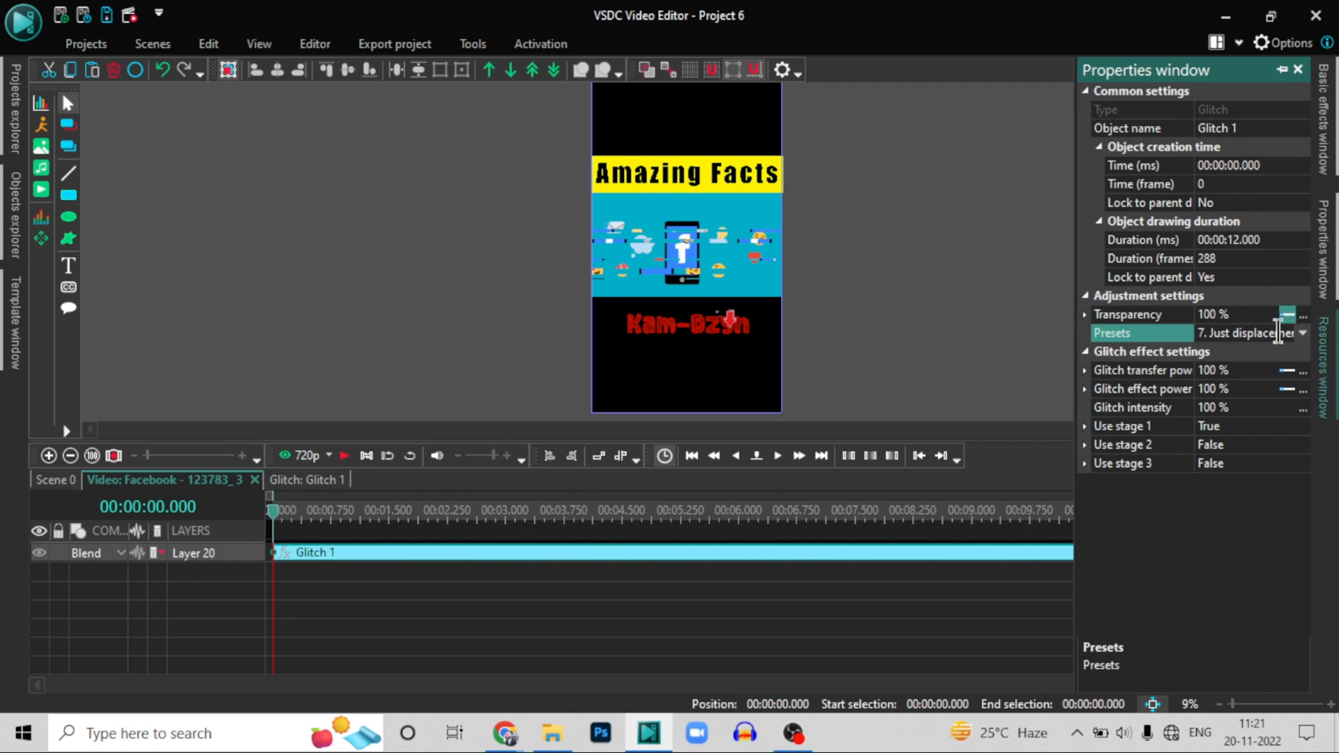
left_click(1302, 334)
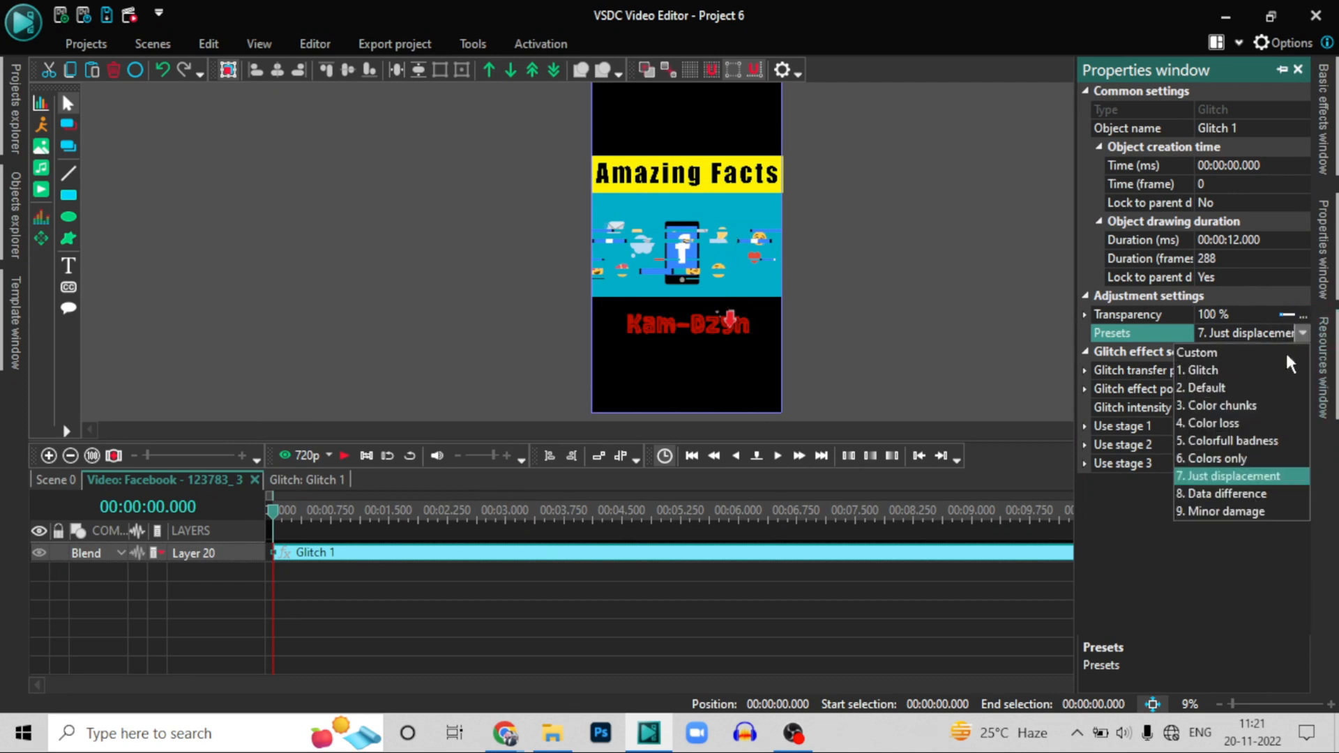
left_click(1229, 405)
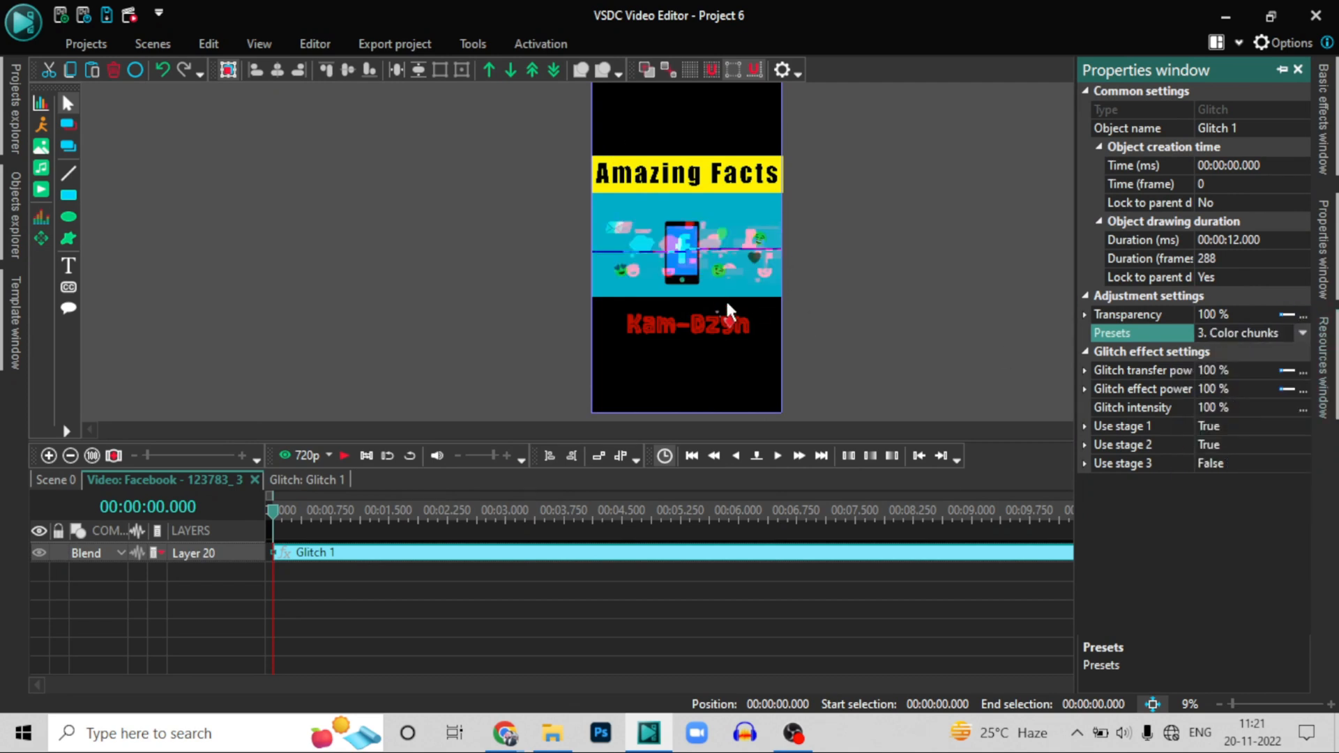
Delete the Glitch effect from the Facebook clip, and return to the start of Scene 0
left_click(327, 558)
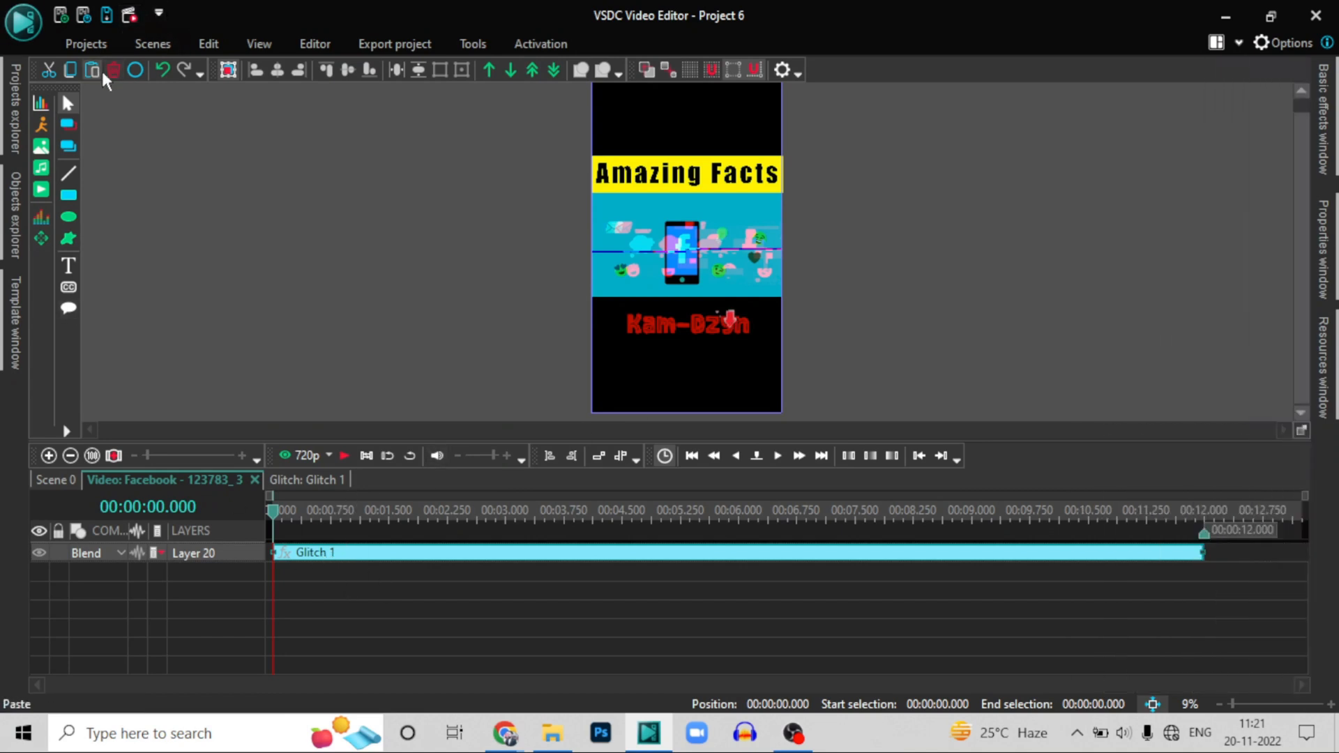
left_click(116, 68)
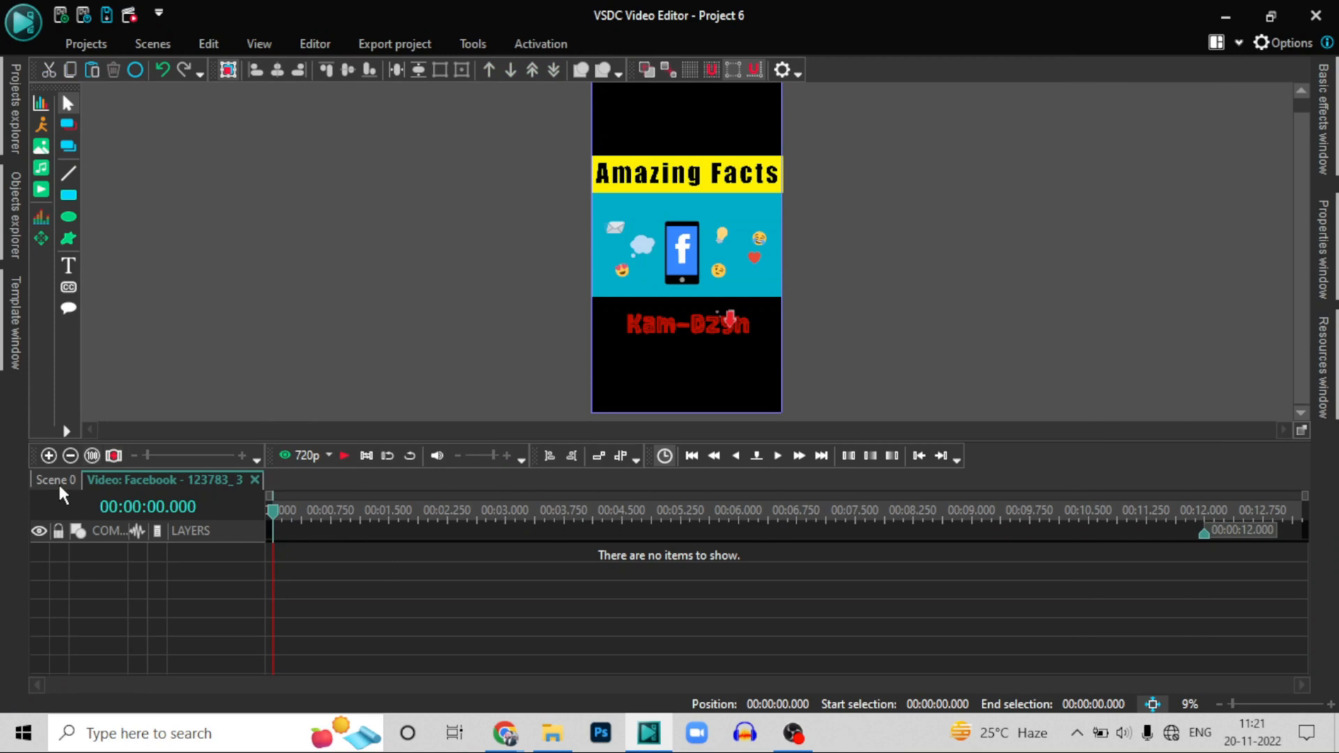
left_click(57, 481)
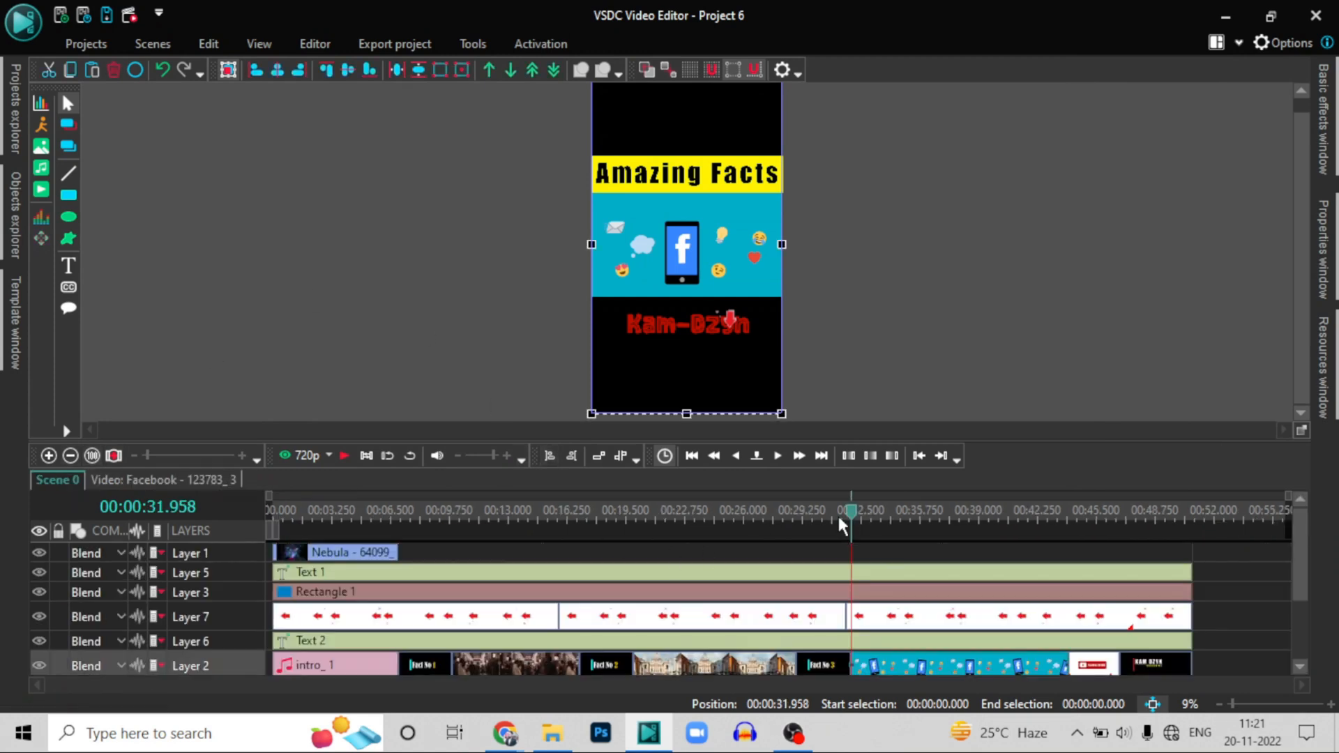
left_click_drag(852, 514, 1, 457)
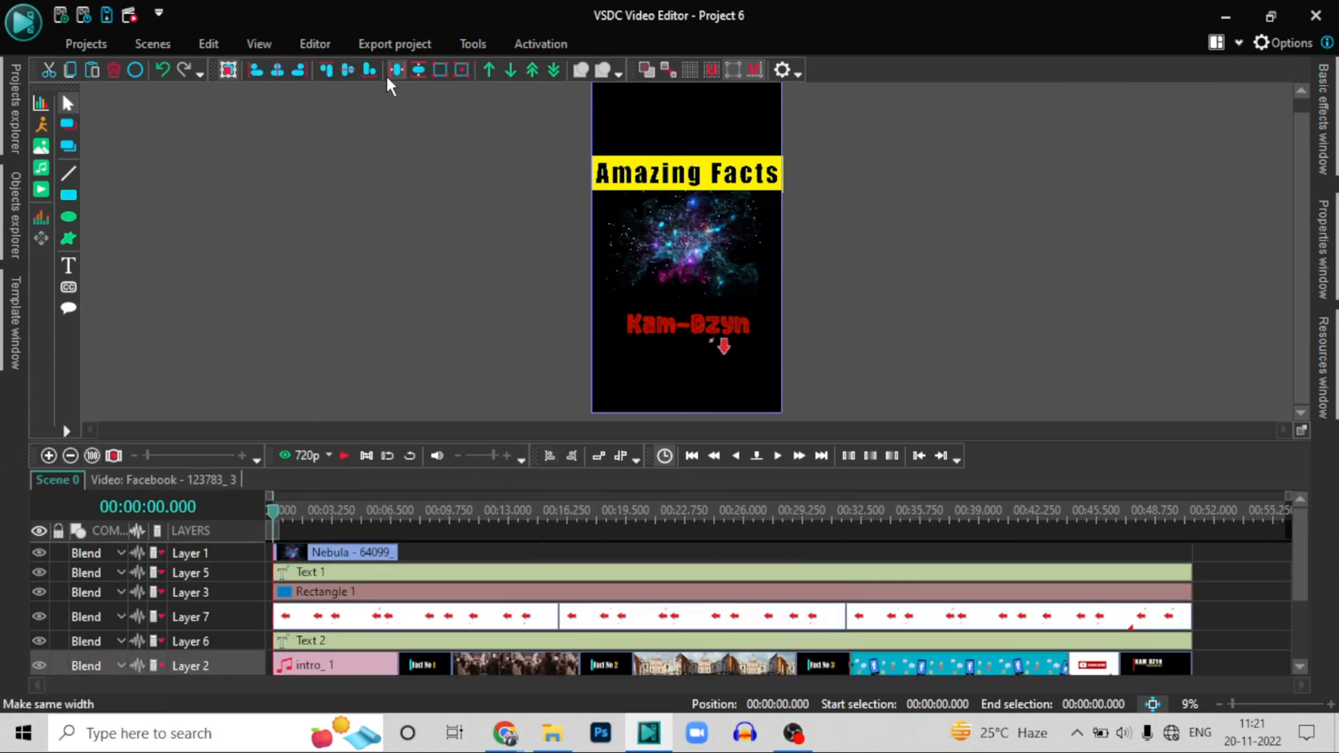
Add the Paper burn transition to the Facebook clip for the whole parent duration, and preview it
left_click(310, 41)
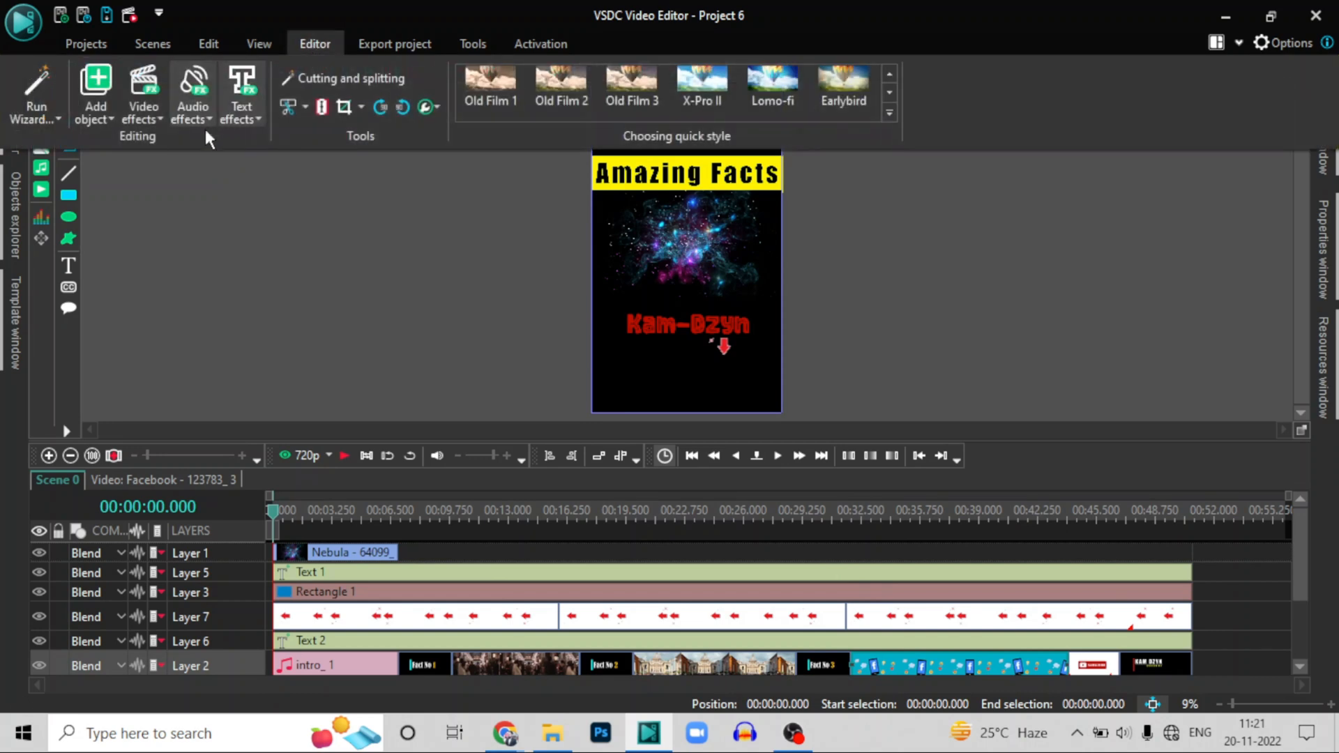
left_click(155, 120)
mouse_move(200, 300)
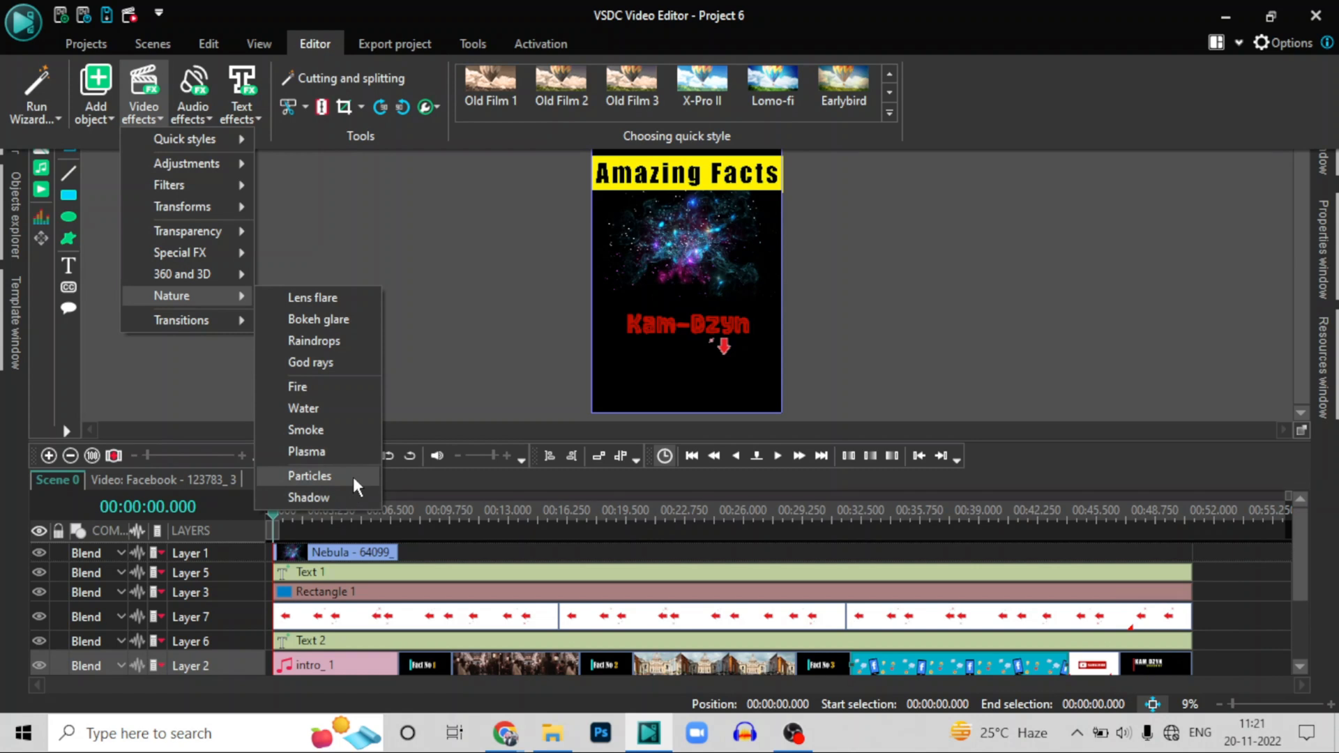
mouse_move(162, 322)
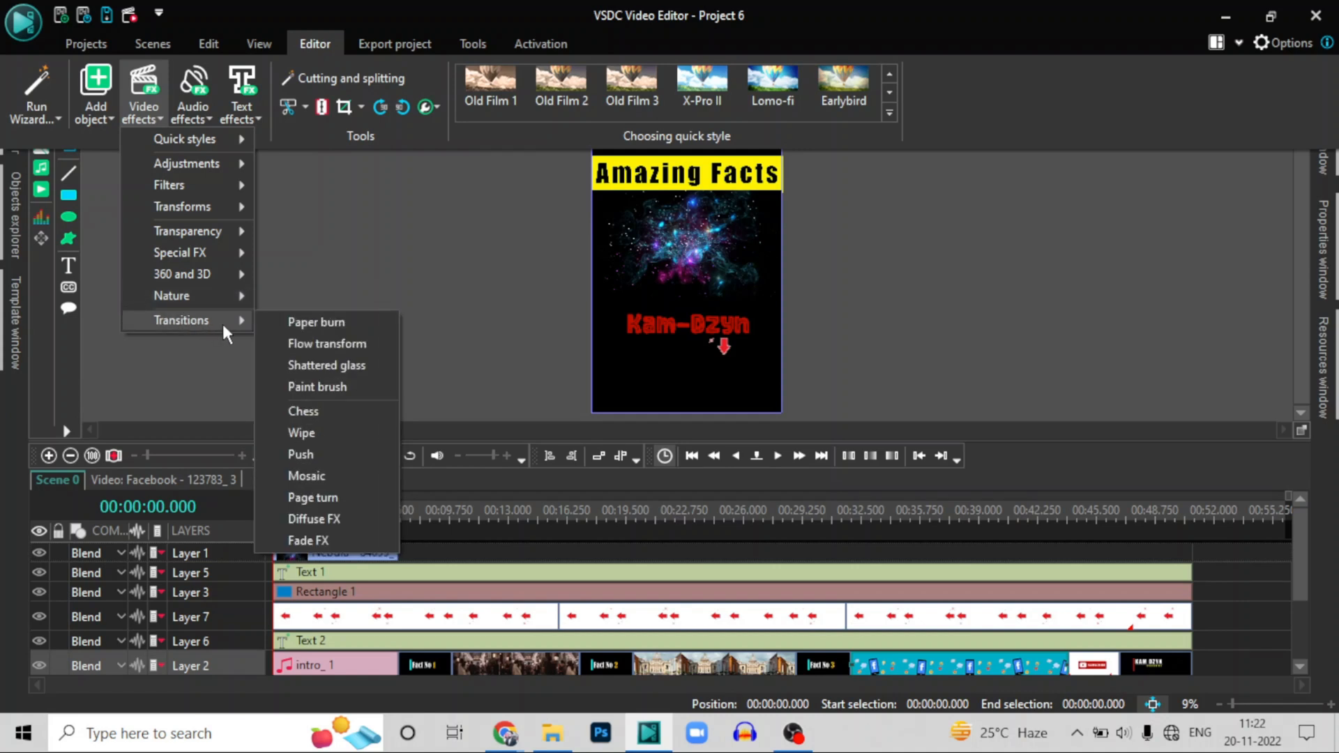
left_click(322, 323)
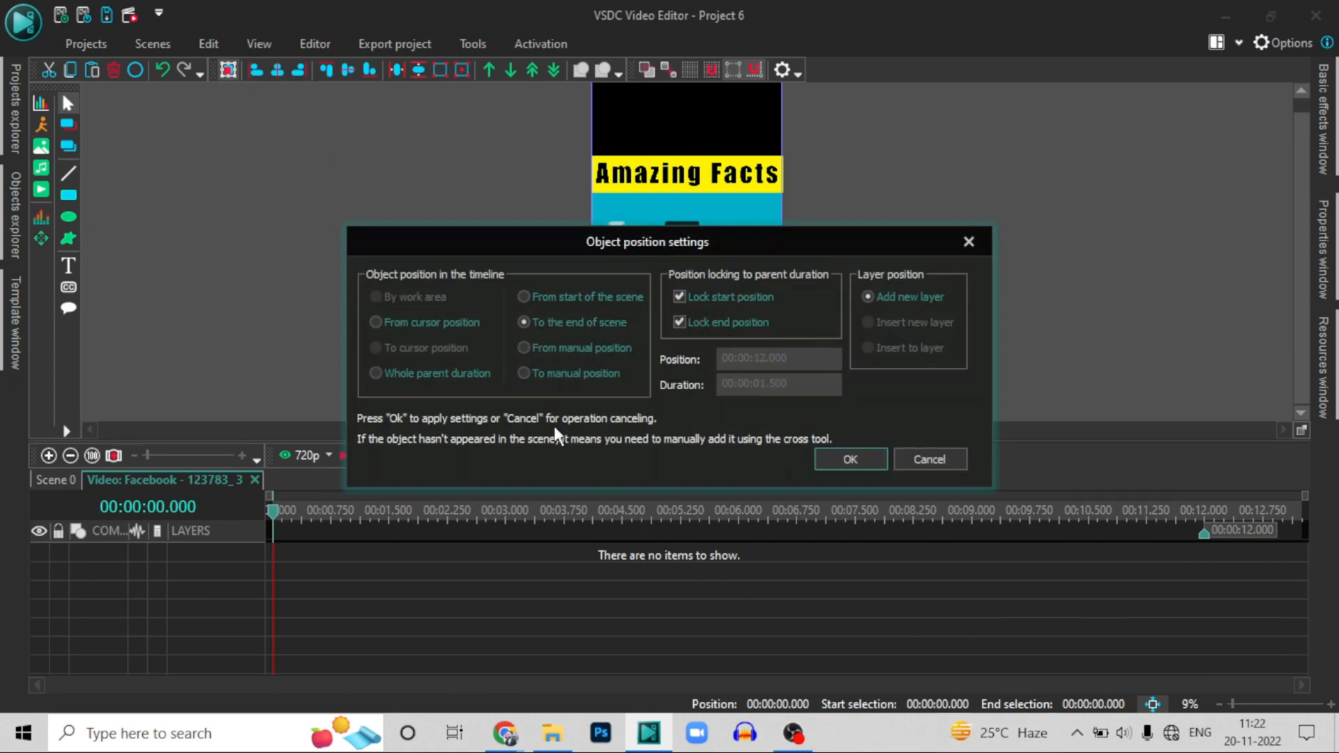
left_click(460, 370)
left_click(873, 466)
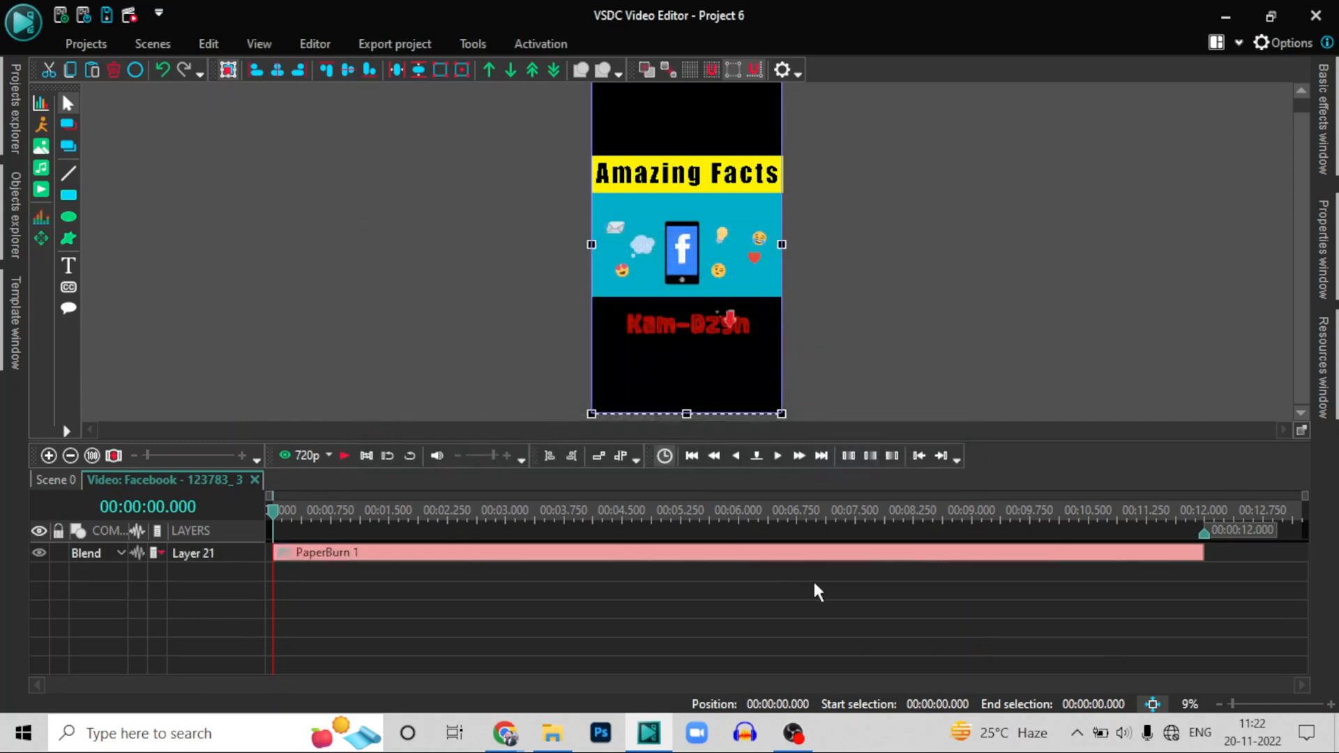
left_click(344, 454)
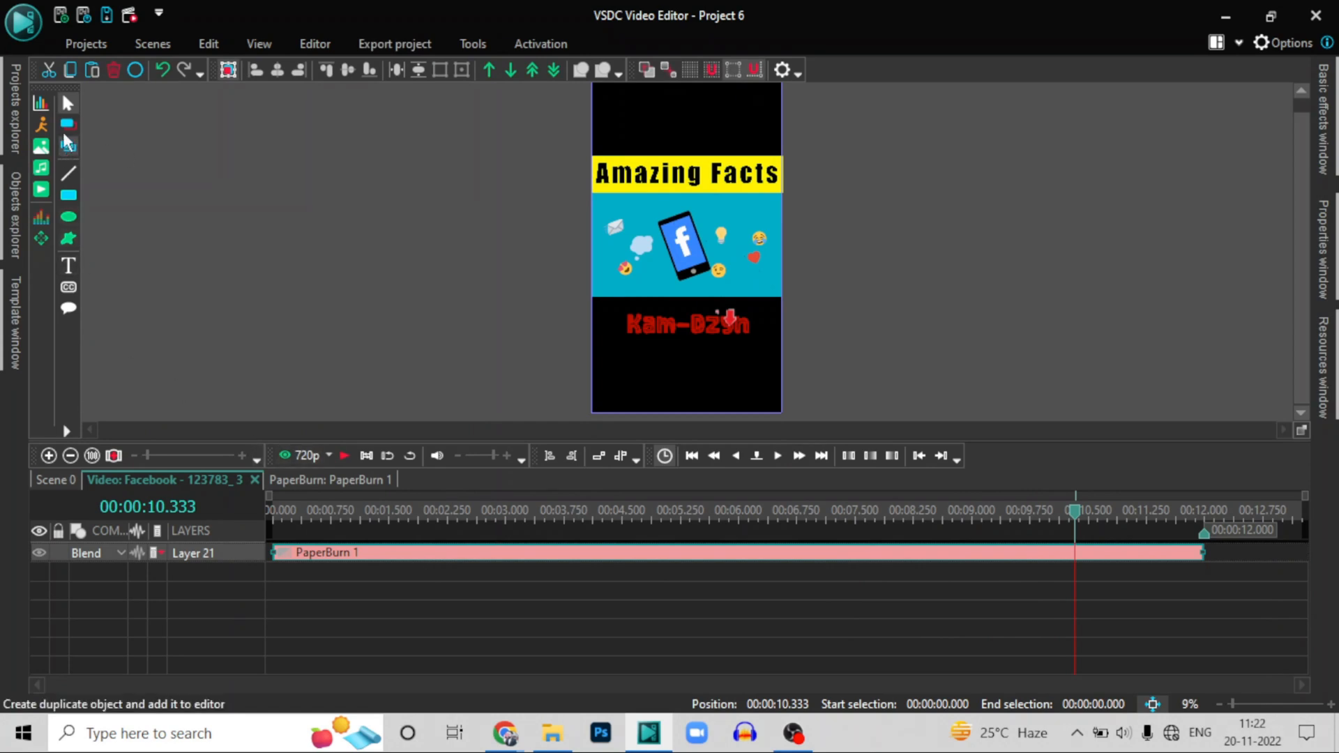
Delete the Paper burn transition from the Facebook clip, and return to the start of Scene 0
left_click(114, 70)
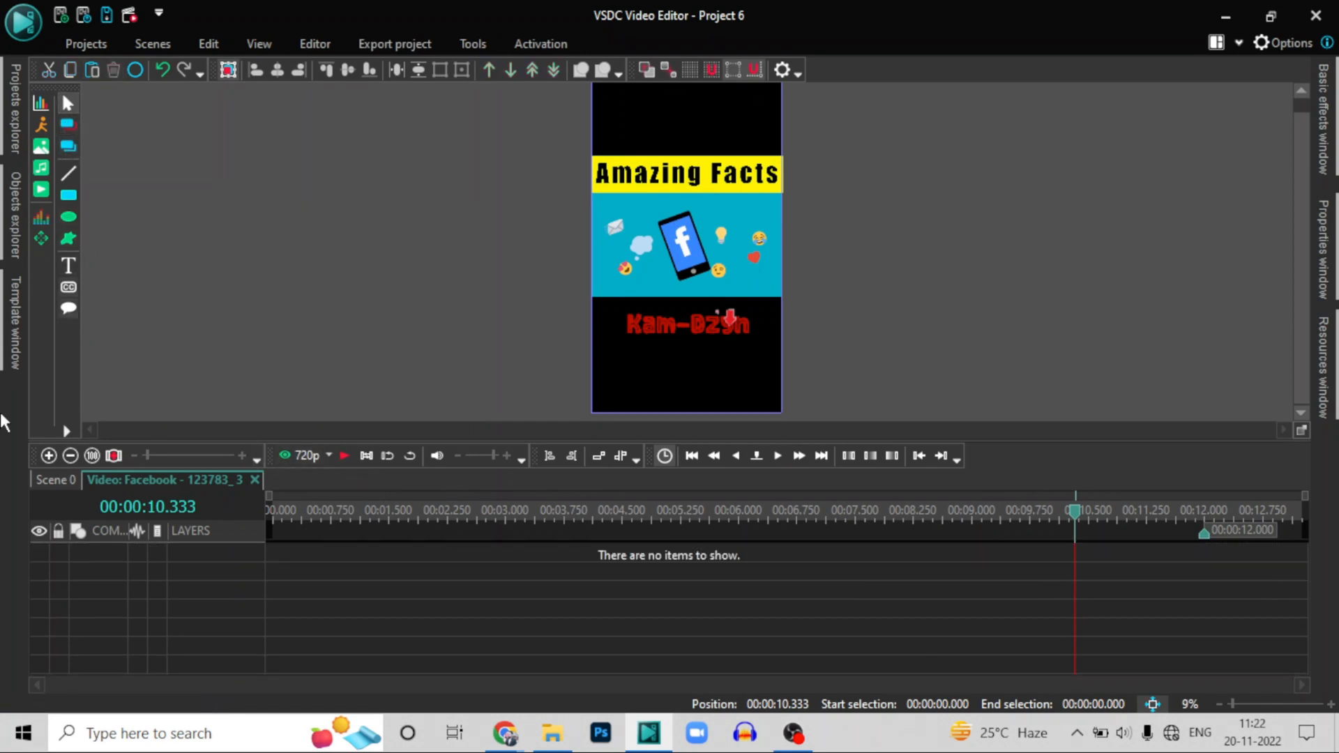
left_click(48, 483)
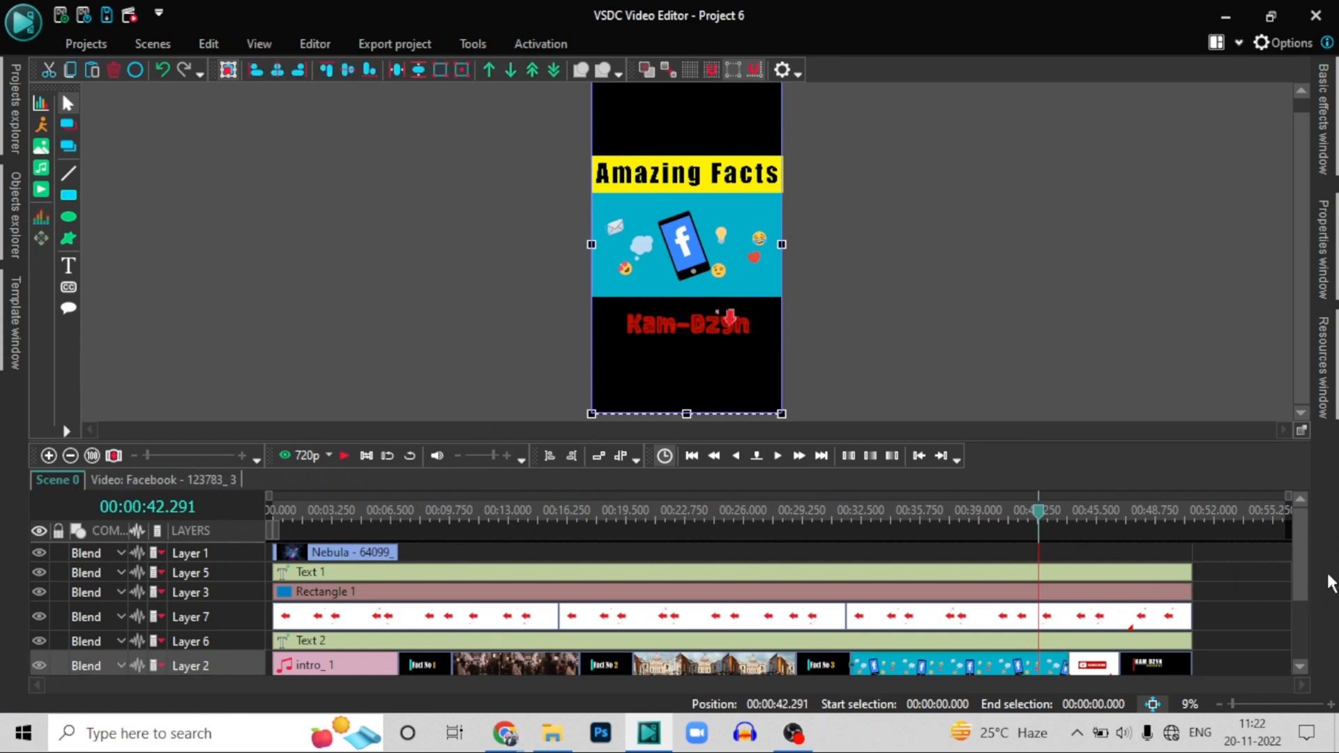
scroll(1278, 614, "down", 3)
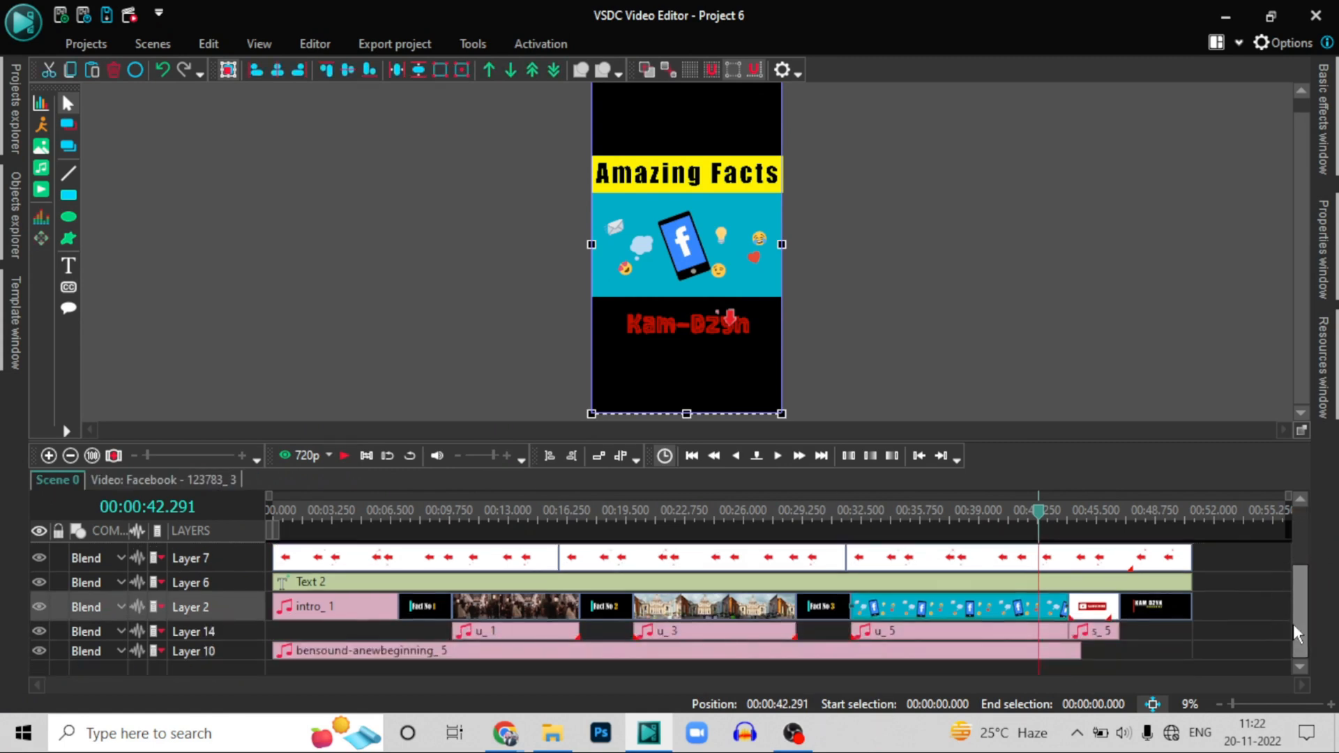
left_click_drag(1038, 518, 52, 465)
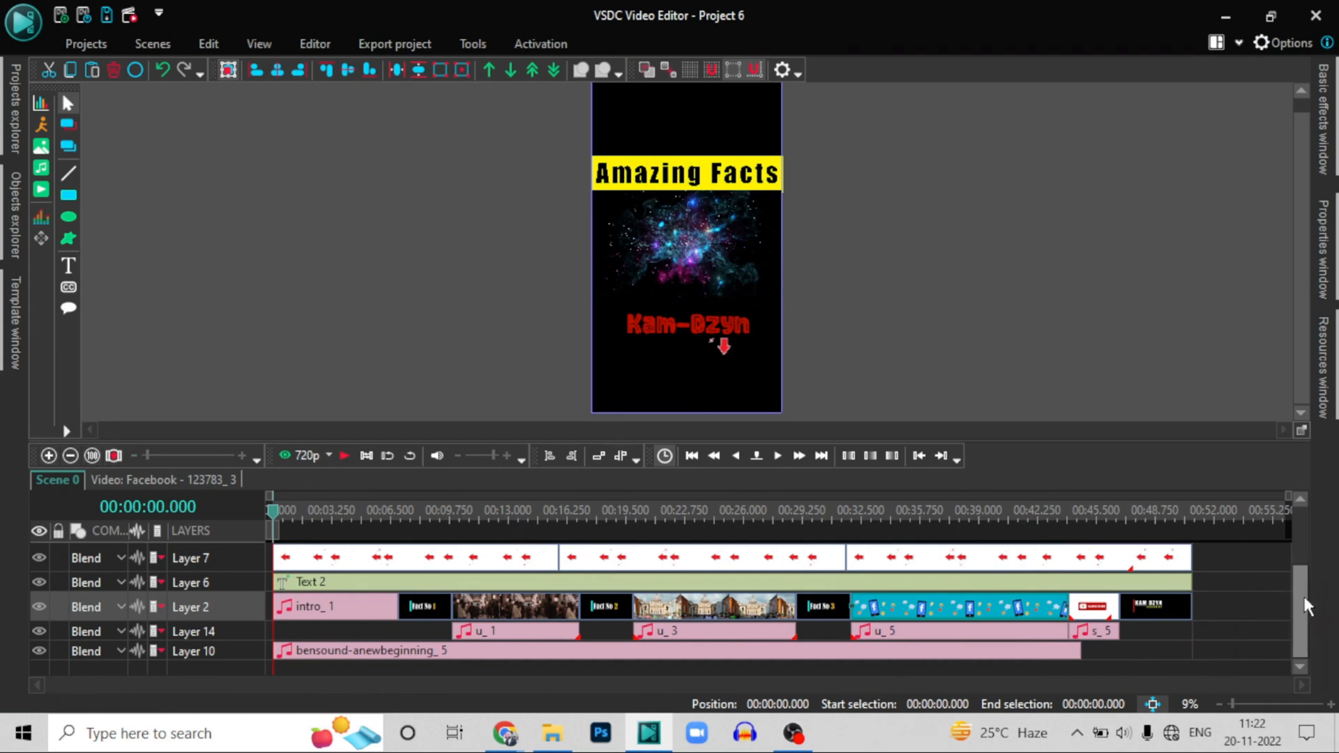
left_click_drag(1292, 597, 1278, 529)
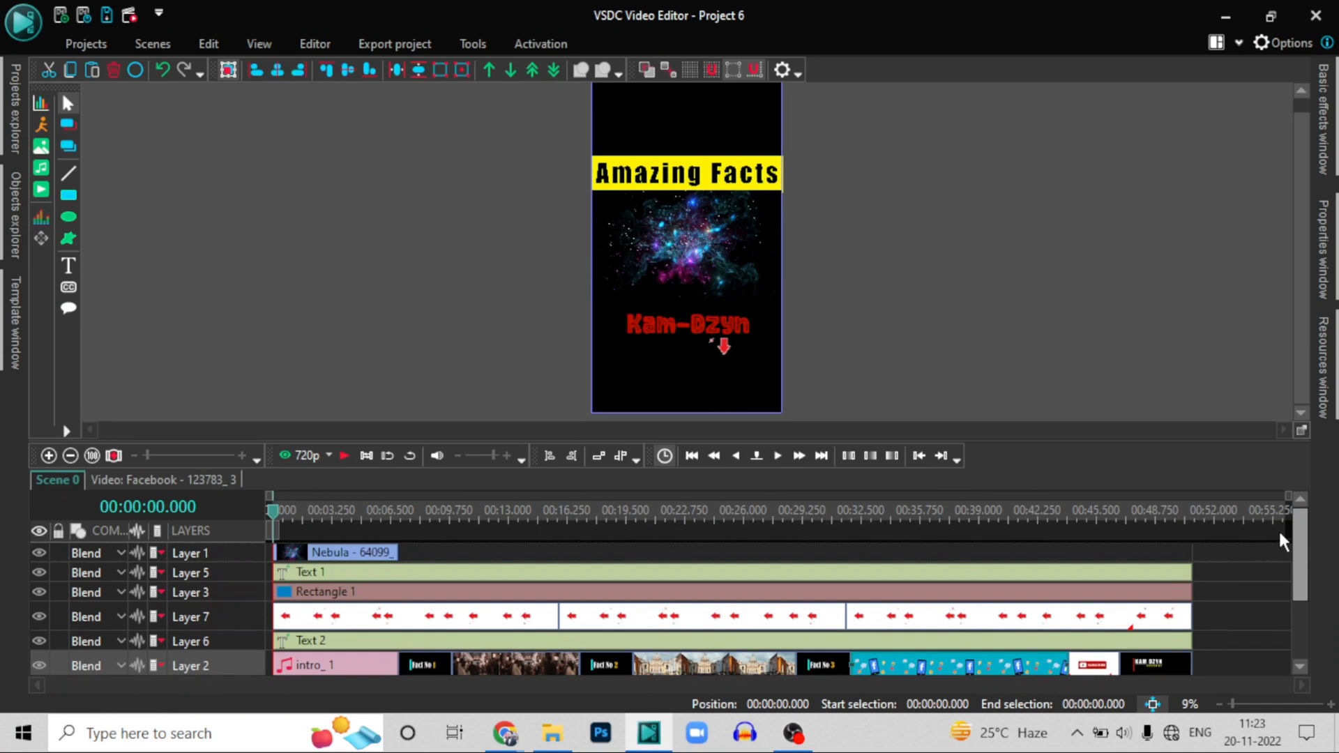
left_click(302, 43)
left_click(140, 112)
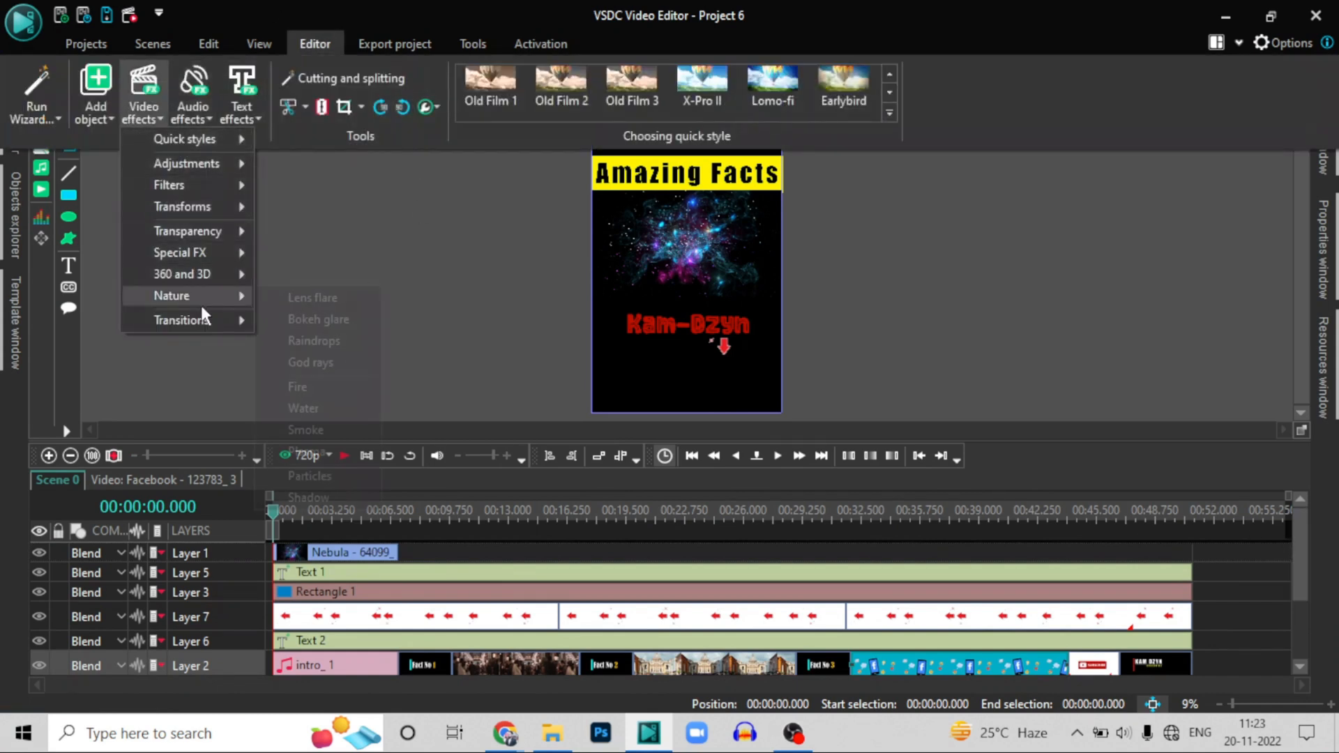
mouse_move(203, 316)
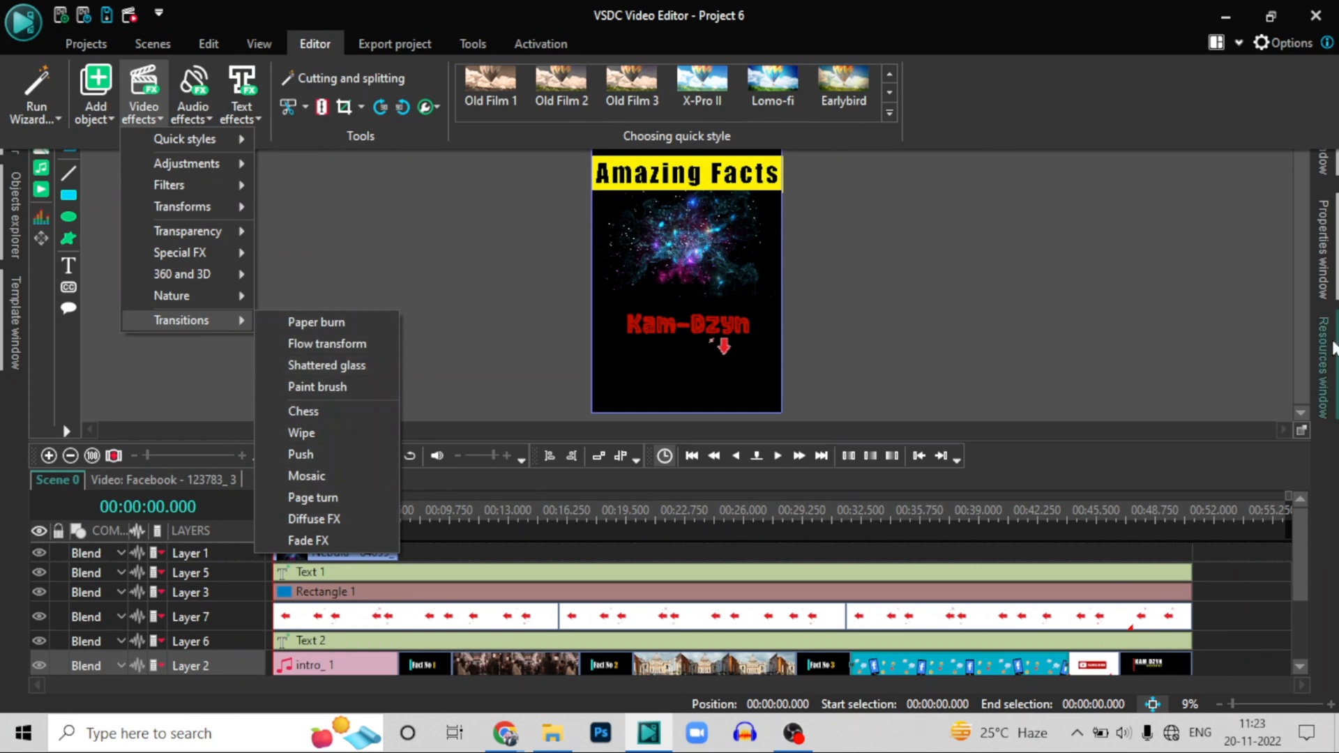
left_click(1243, 273)
left_click_drag(1299, 206, 1286, 153)
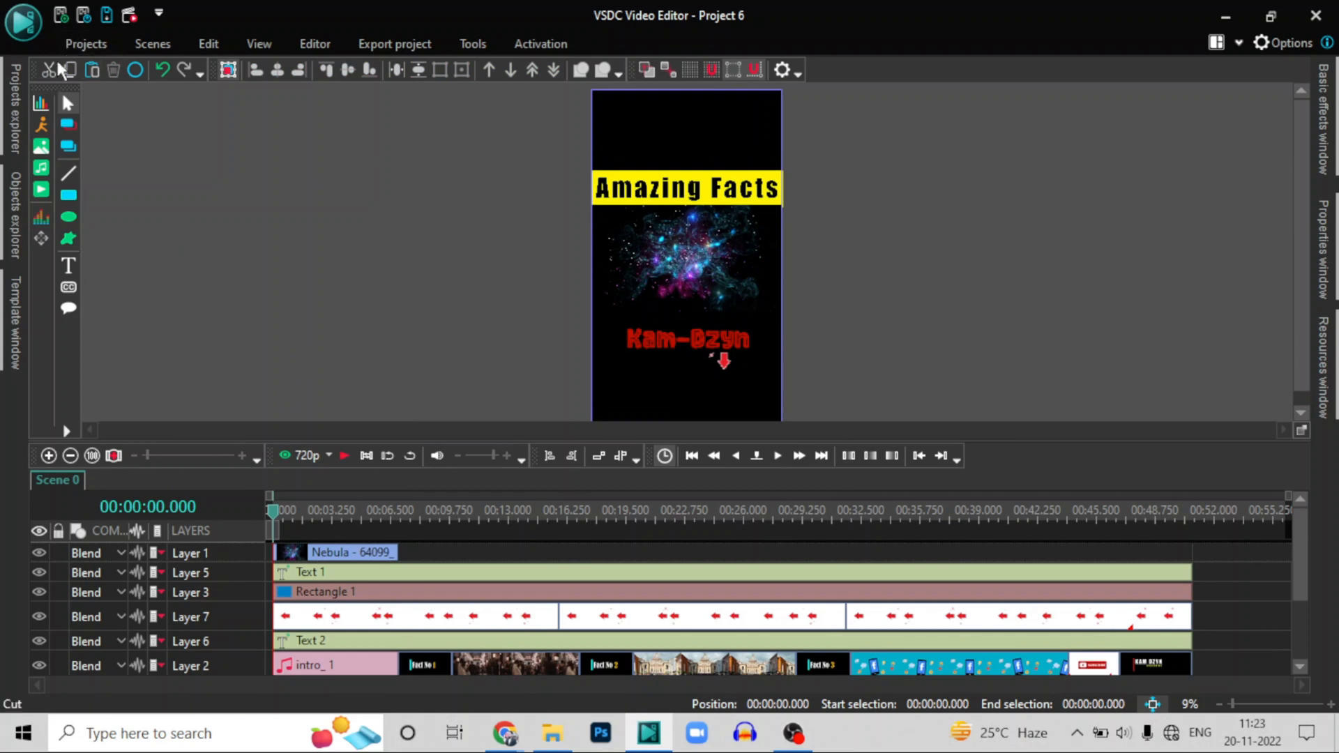
Close Project 6 without saving it, and delete the video clip from Layer 2 of Project 4
left_click(83, 46)
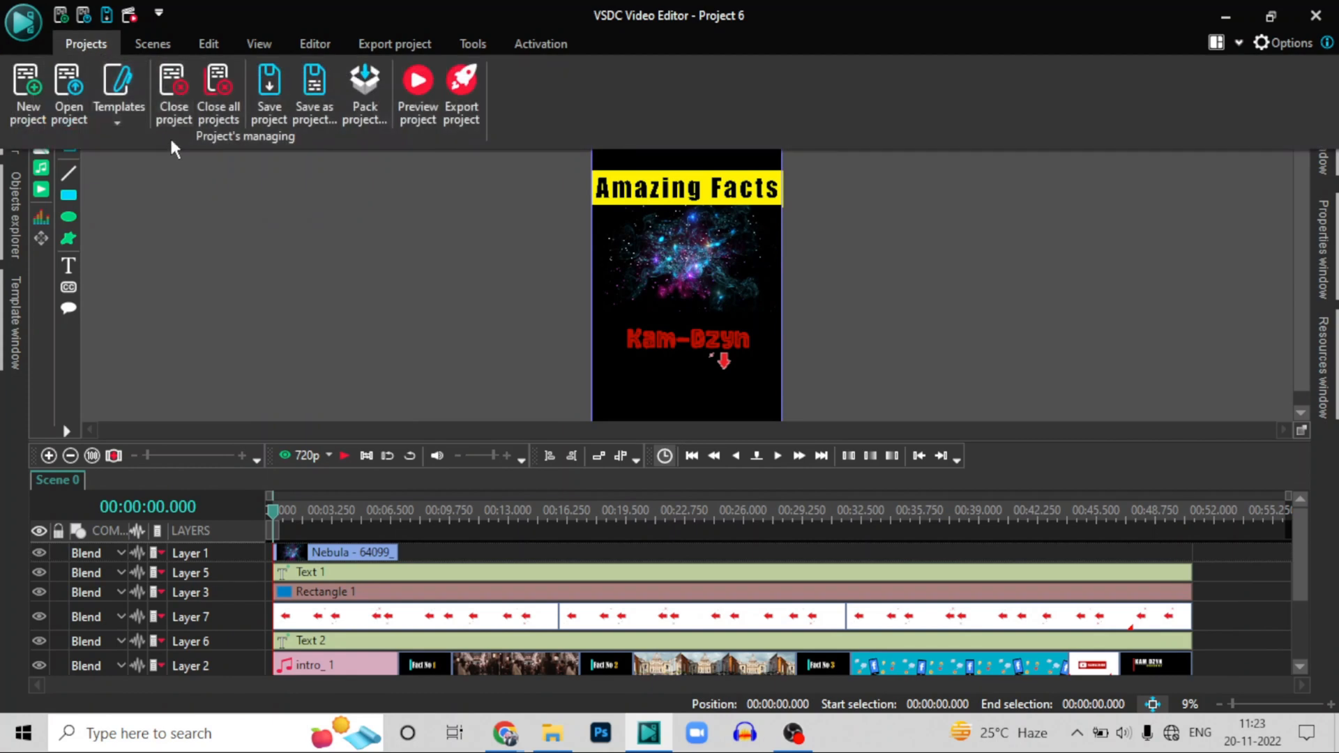
left_click(168, 113)
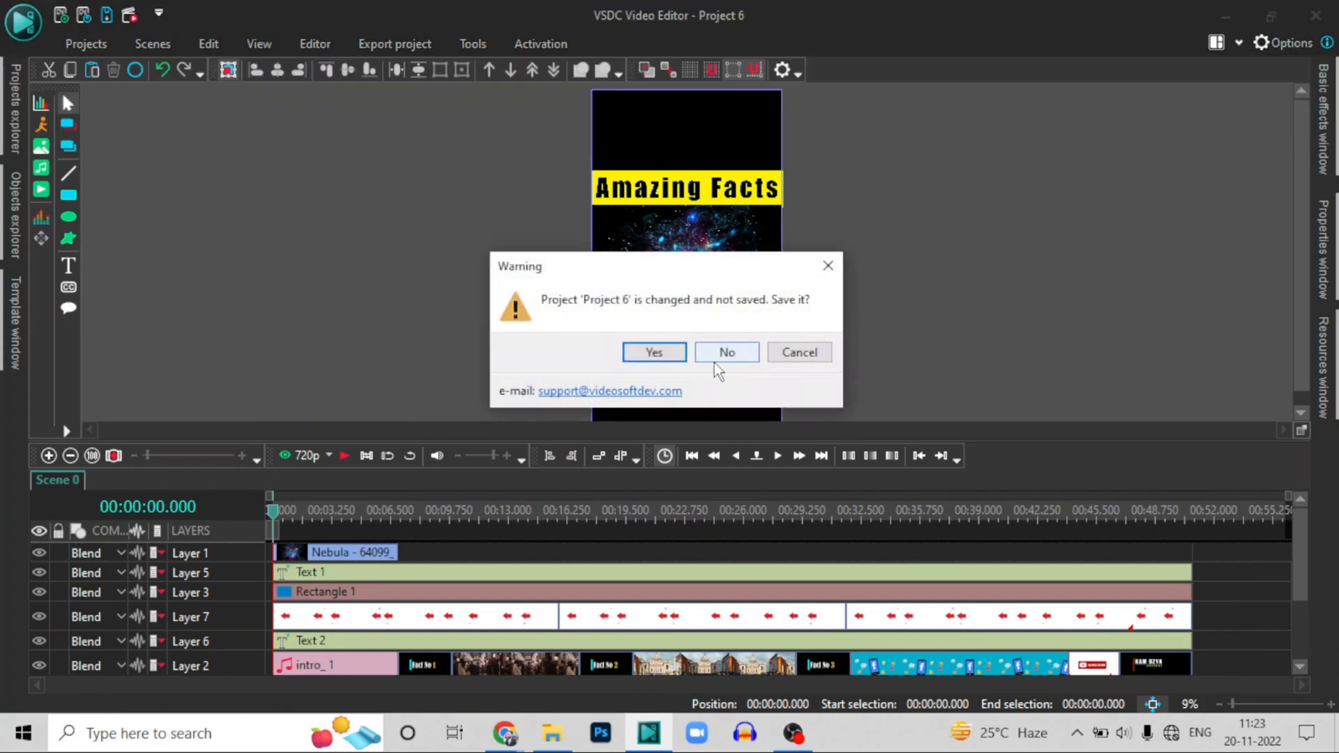
left_click(715, 361)
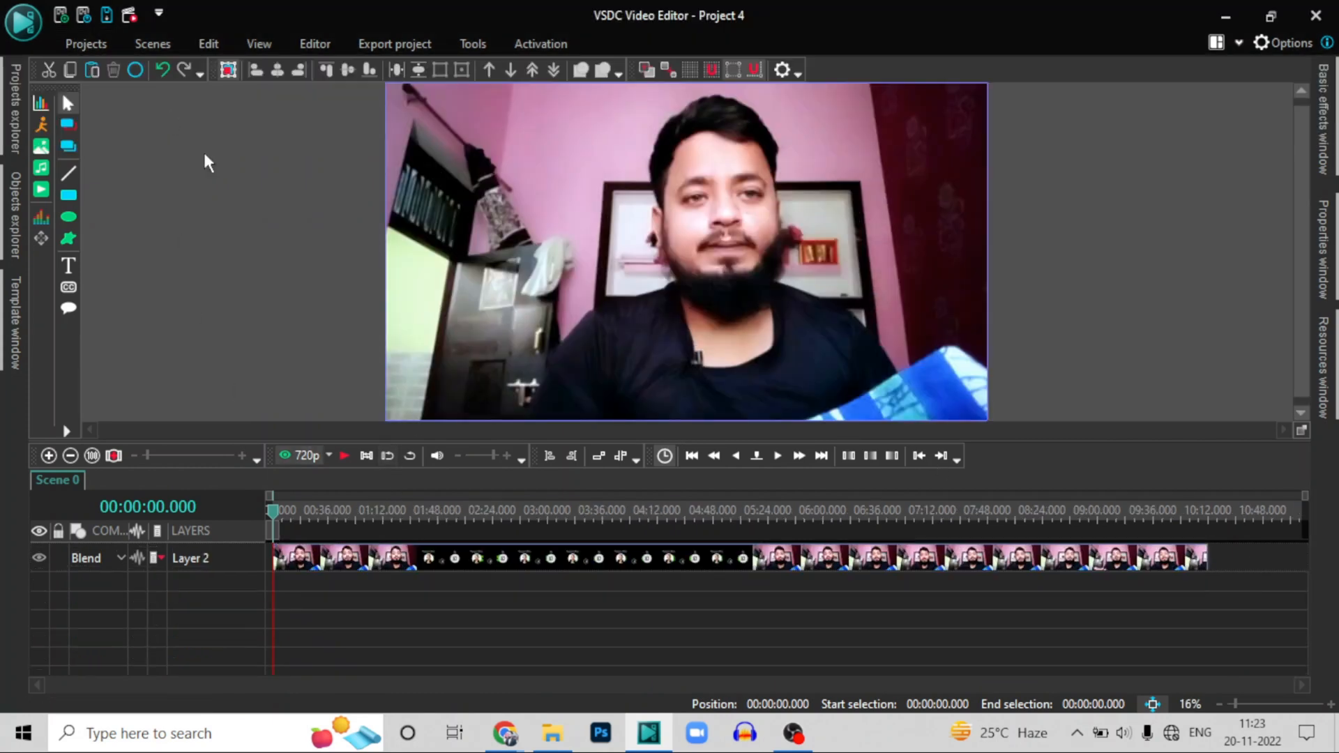
left_click(338, 558)
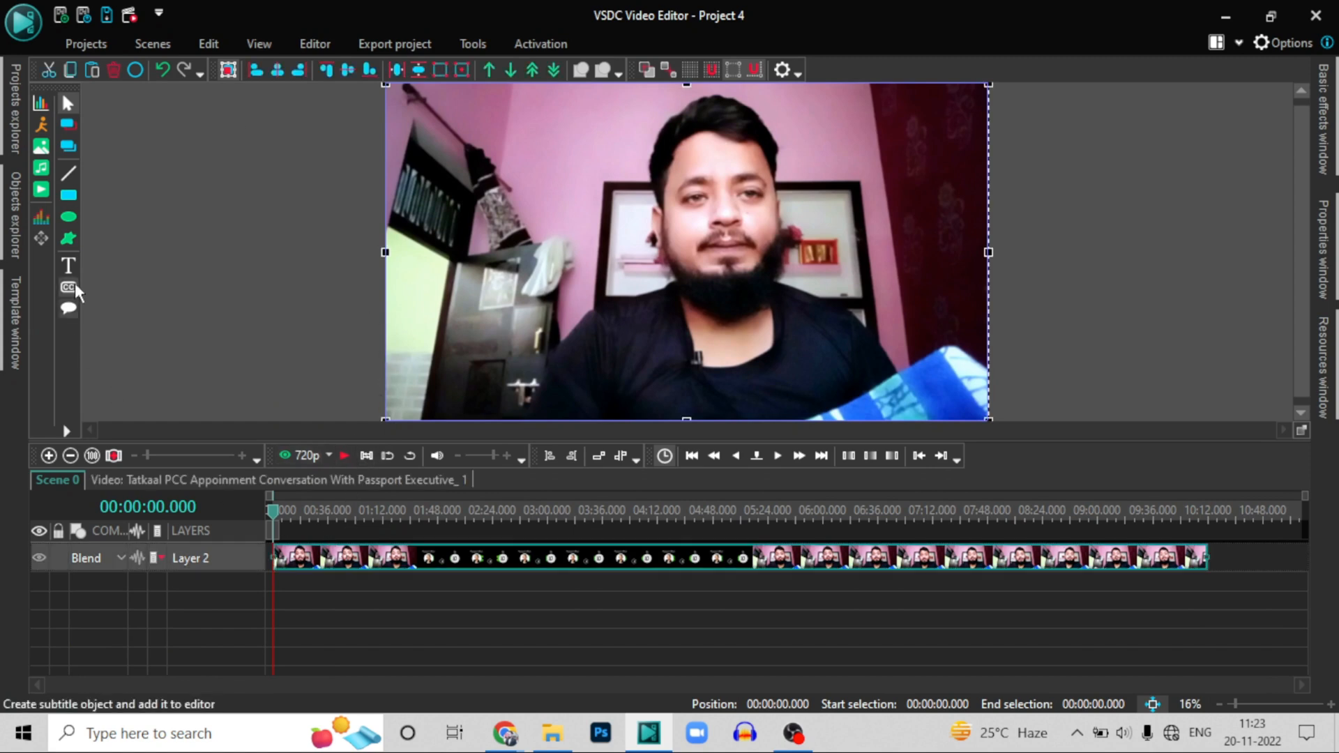
left_click(112, 69)
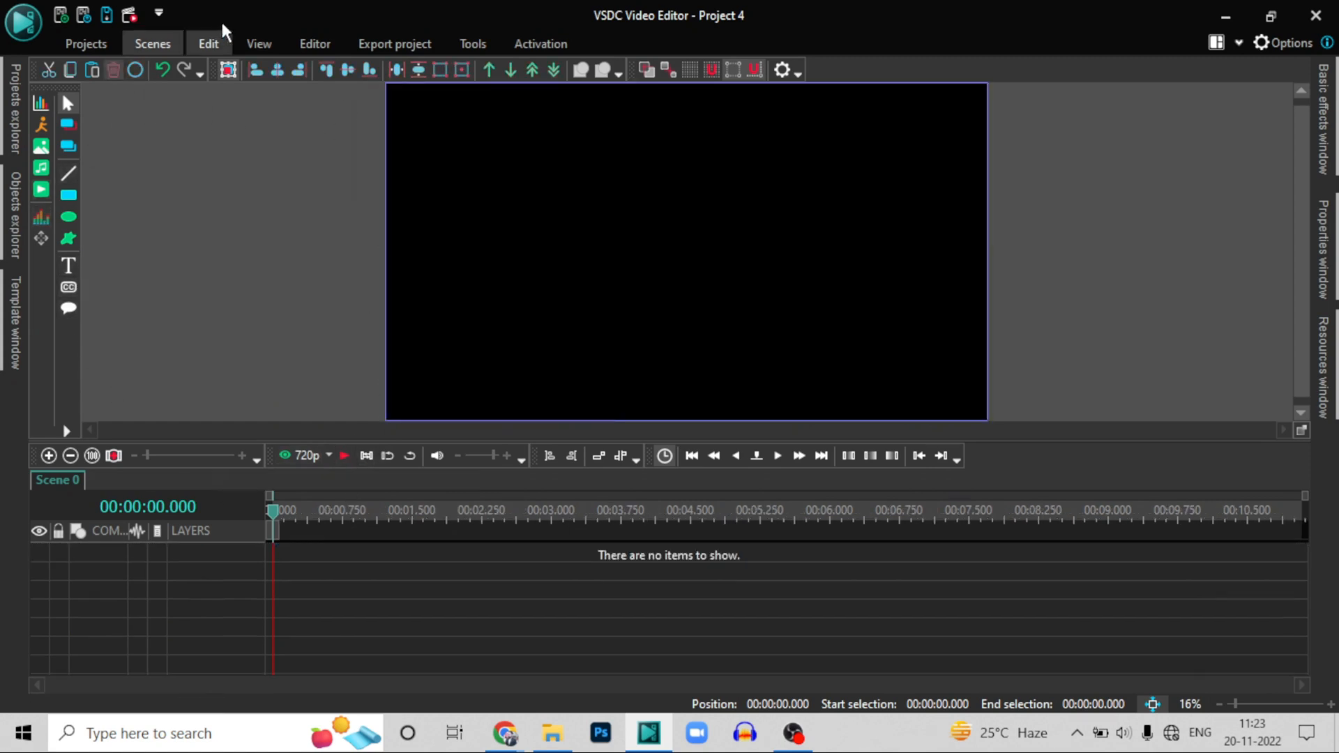
left_click(313, 45)
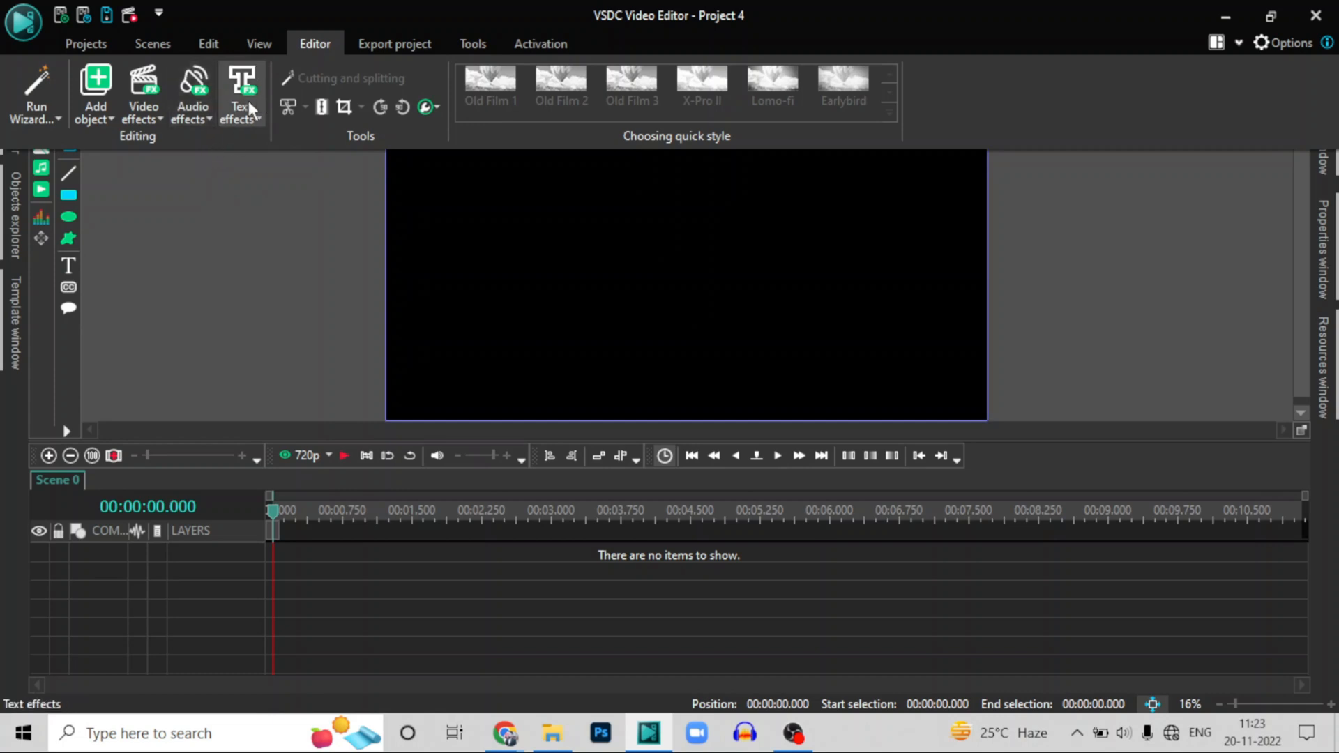
left_click(236, 118)
left_click(224, 288)
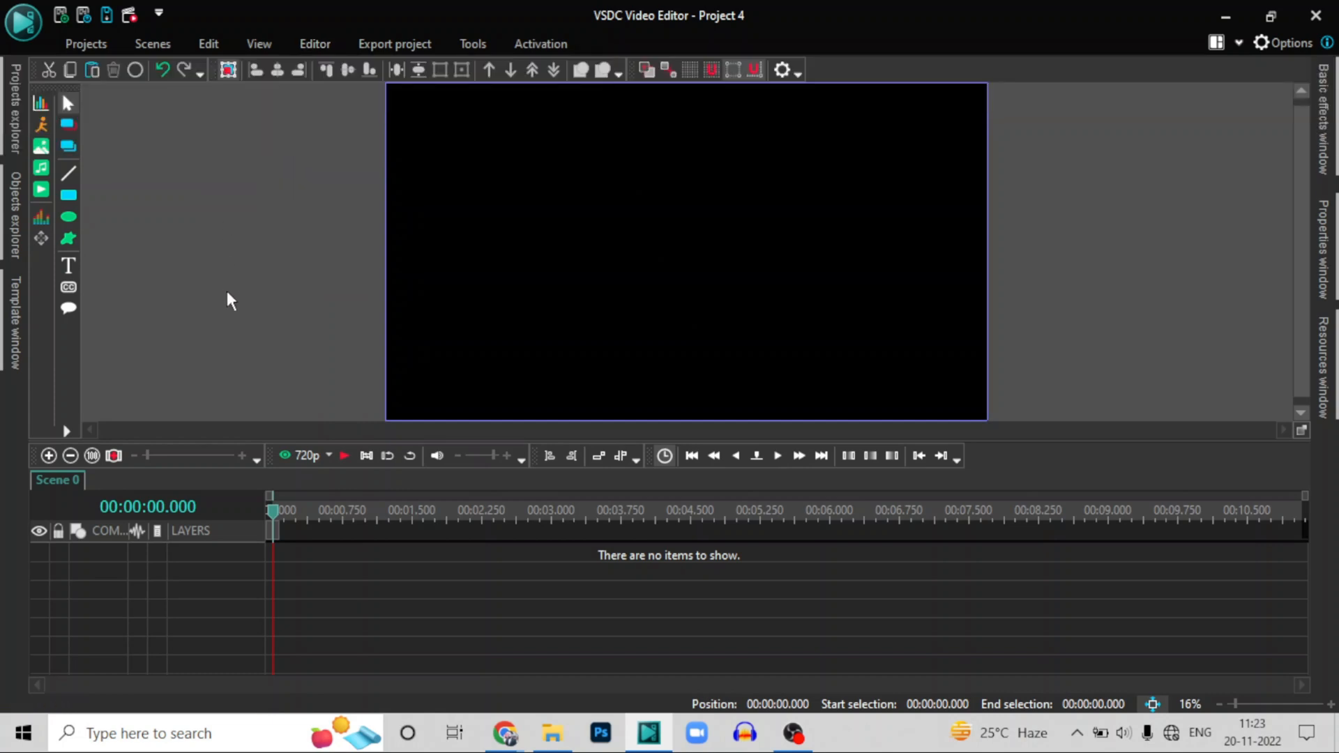
Add a text object in a wide box across the middle of the scene, reading "Hey This Is" followed by the presenter's first name
left_click(68, 265)
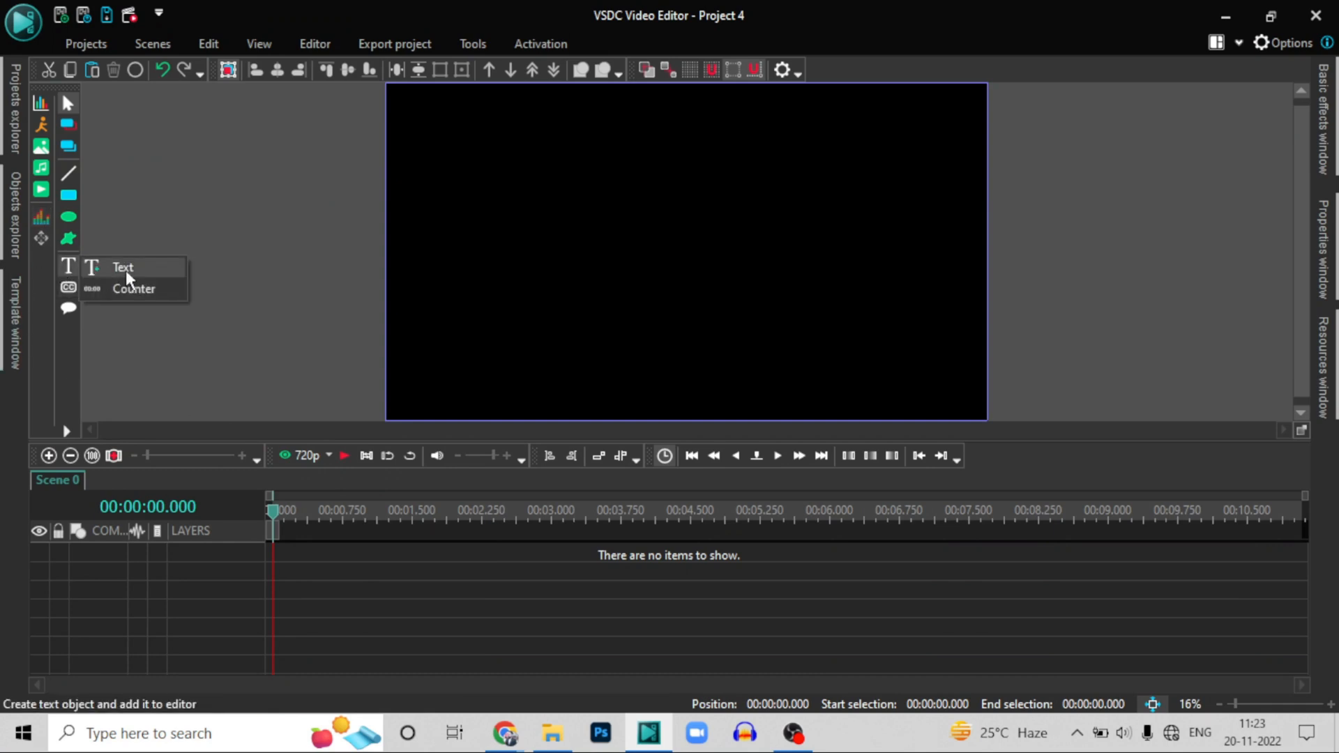
left_click(125, 269)
left_click(844, 460)
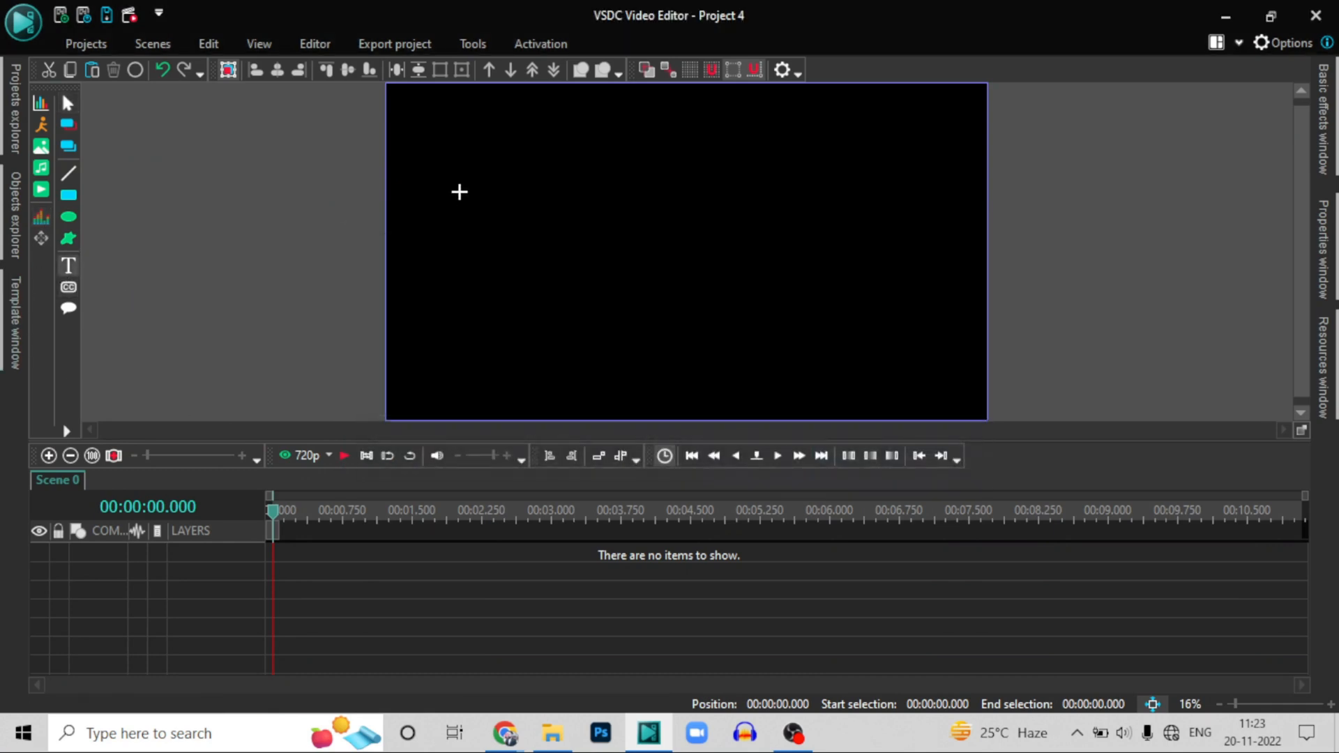
left_click_drag(450, 183, 931, 321)
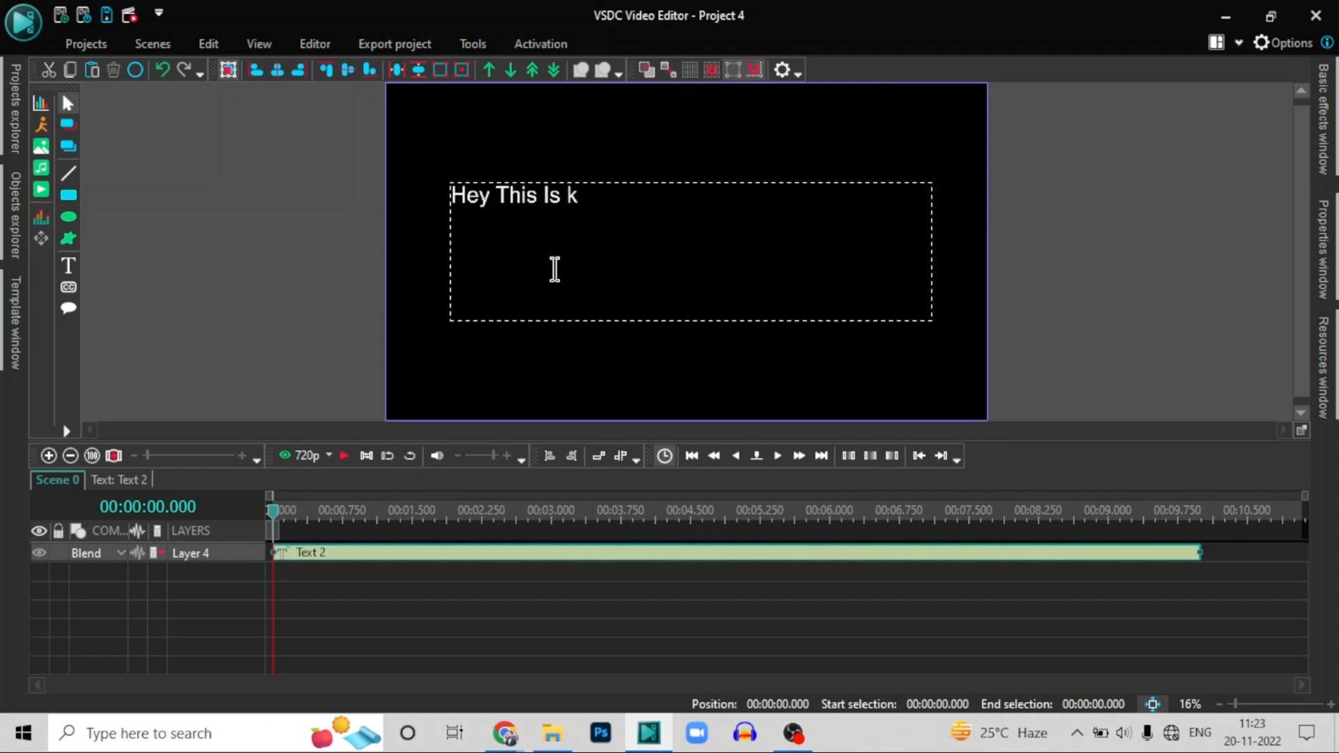
type("Hey This Is Kamil")
Select the whole greeting in the text box and color it the dark red standard color
key("ctrl+a")
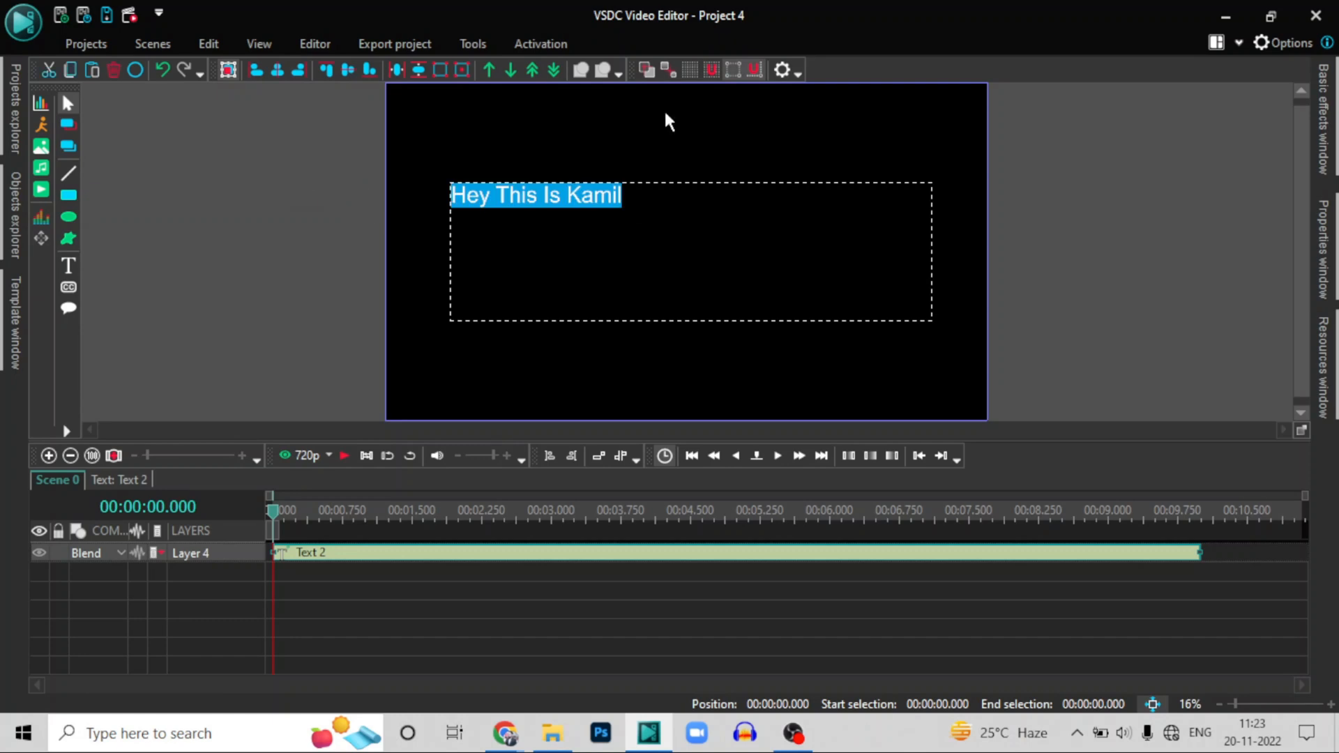
left_click(305, 45)
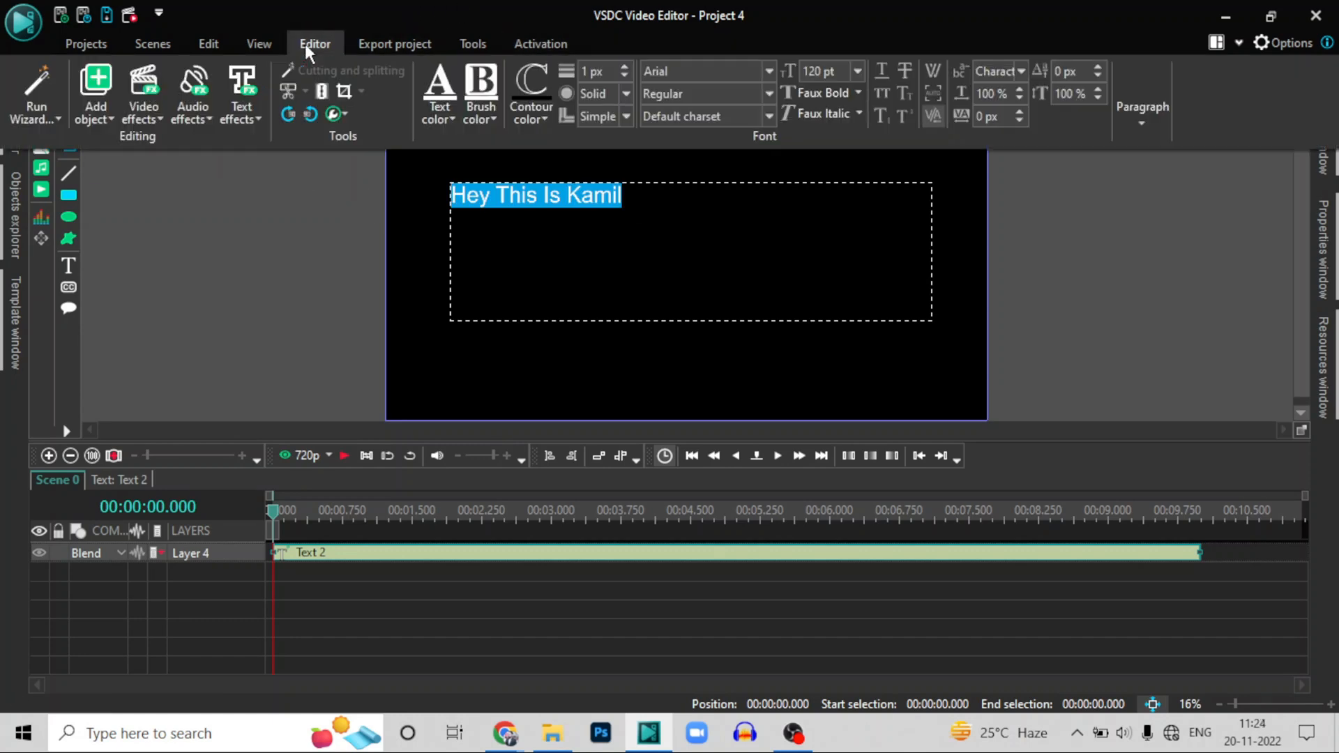
left_click(436, 120)
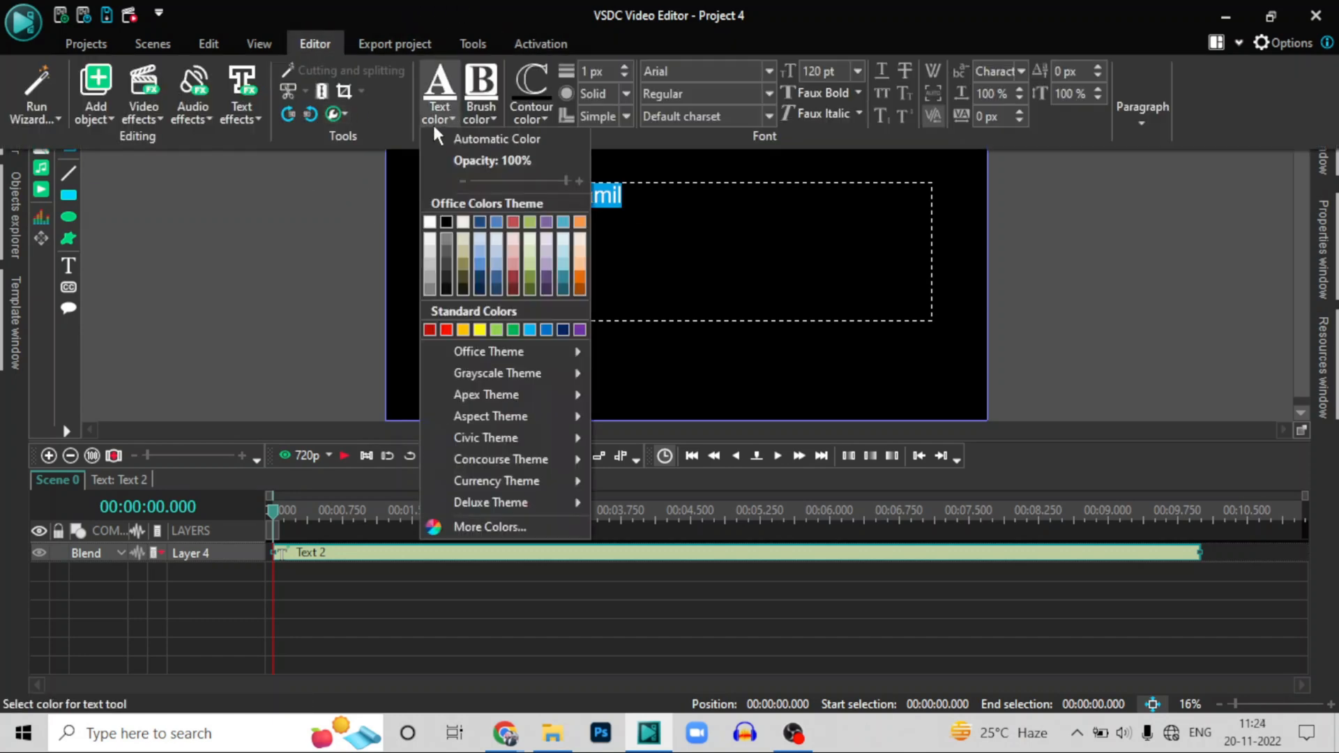
left_click(428, 329)
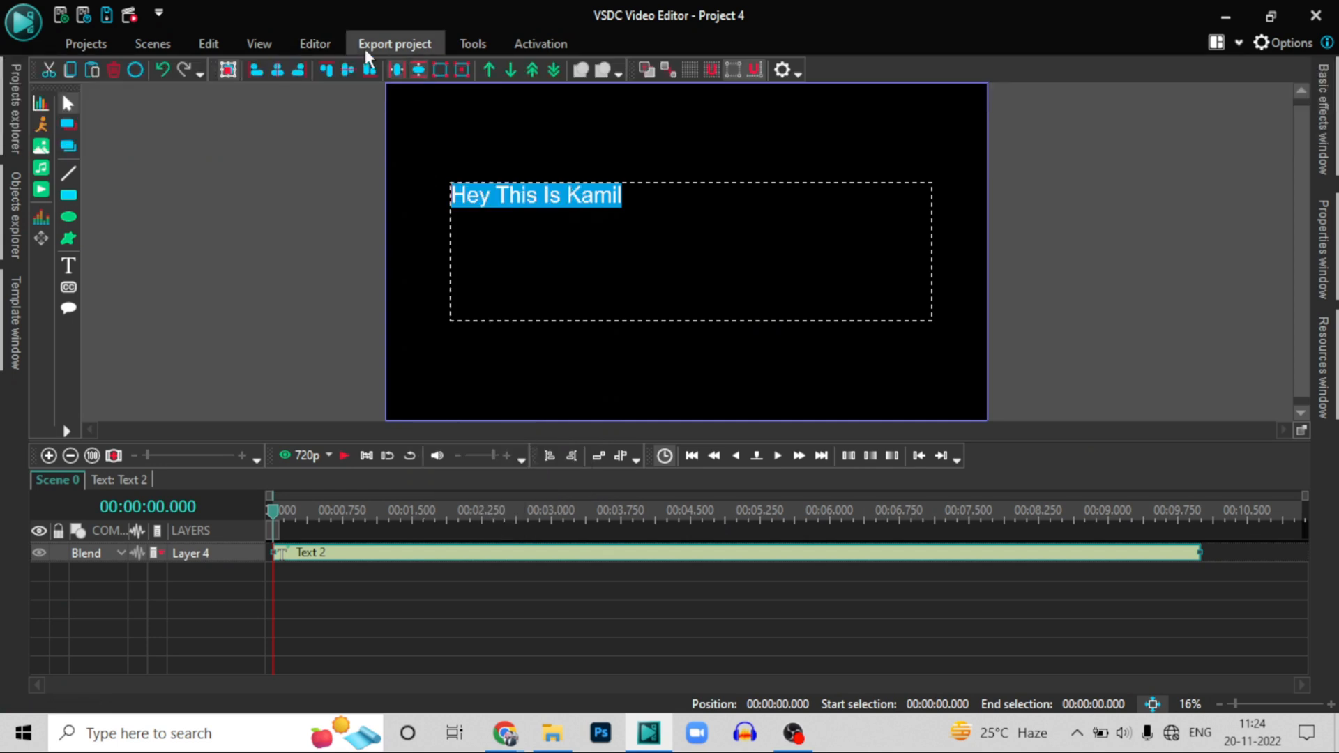
Change the greeting's font to a chunky hand-drawn display typeface and set its size to 384 pt
left_click(314, 44)
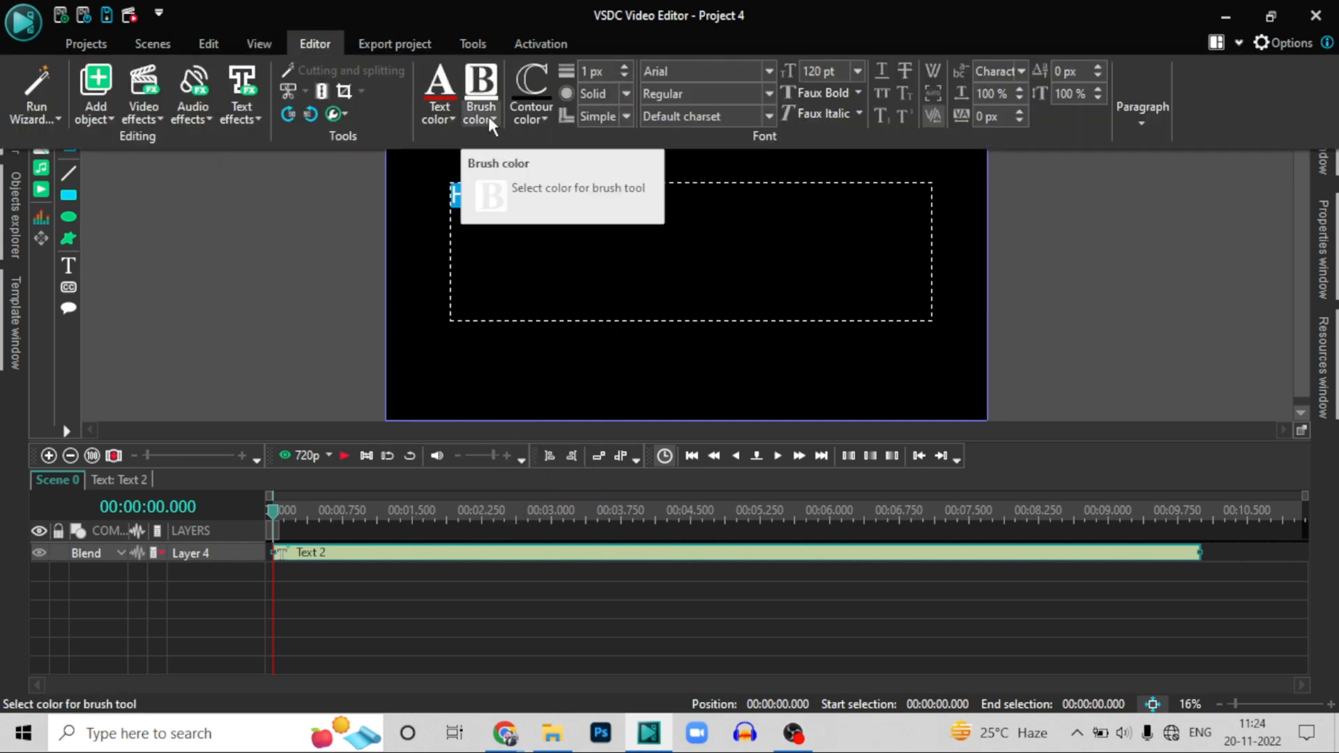
left_click(771, 71)
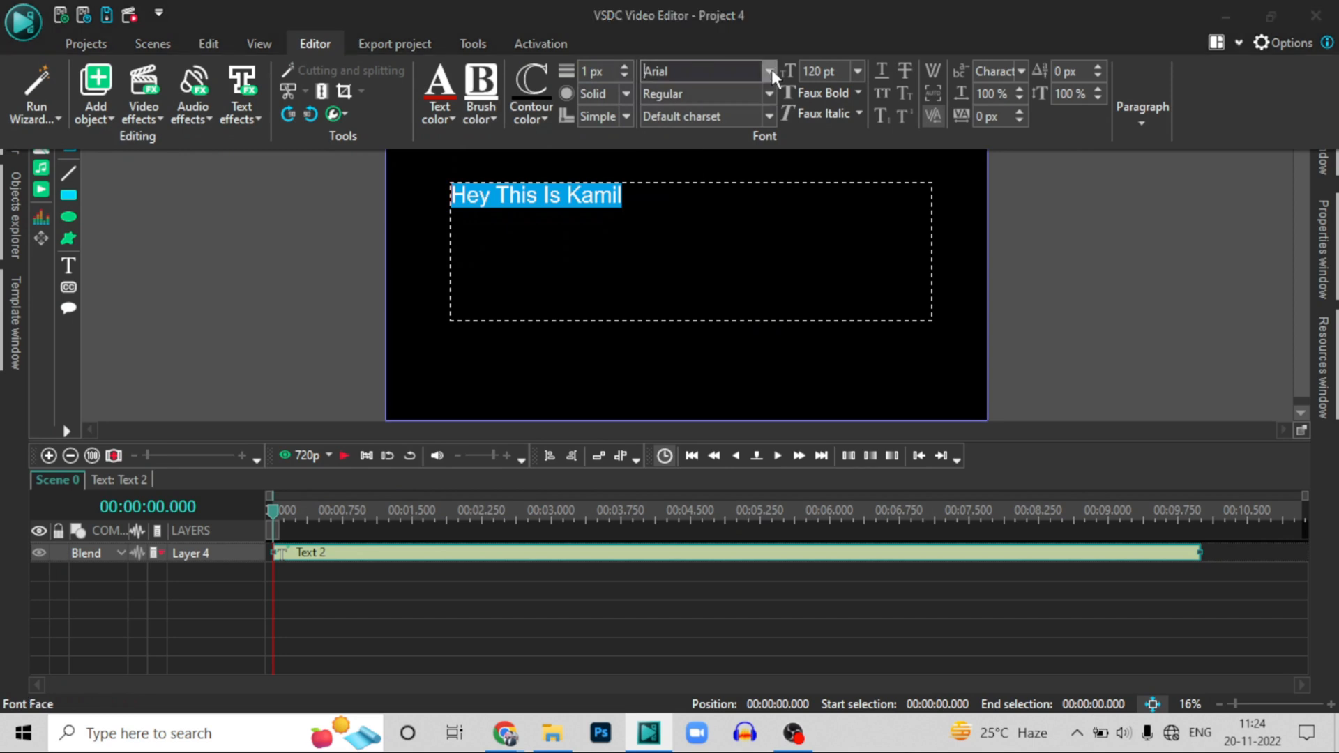
left_click(712, 149)
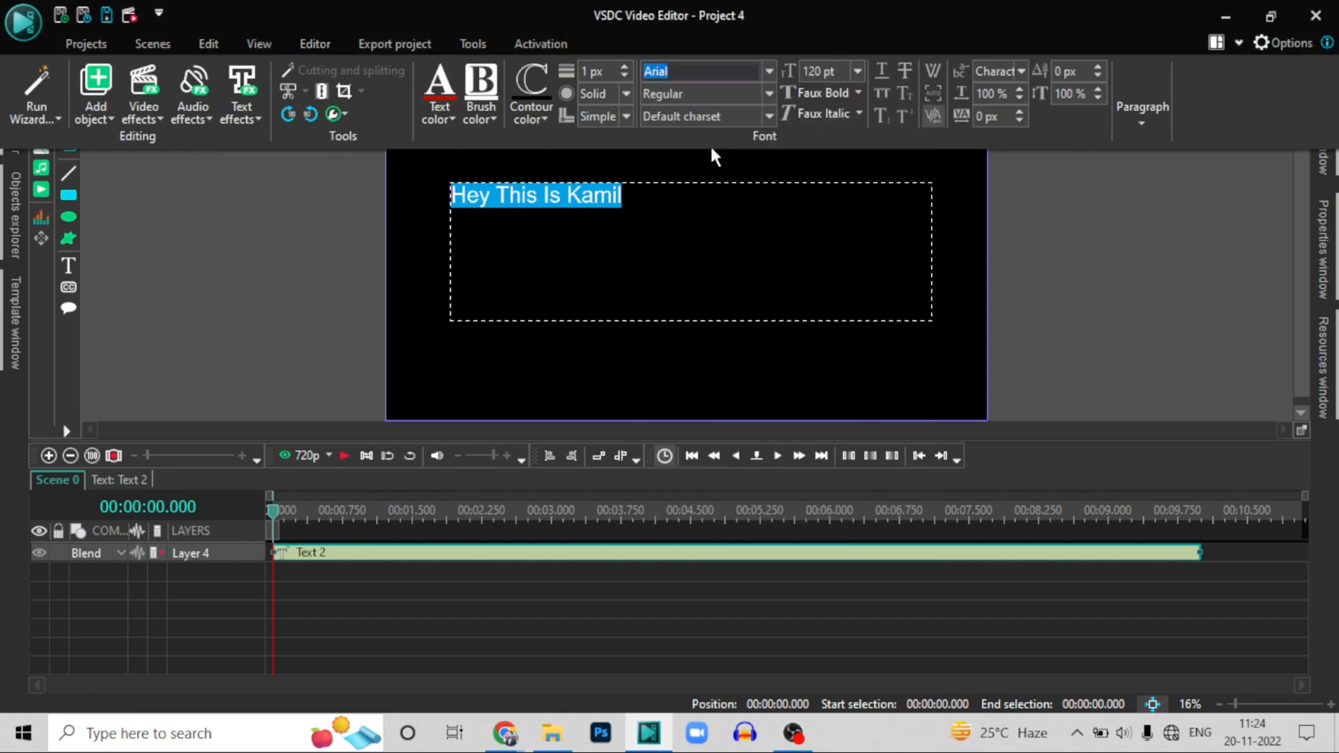
left_click(300, 48)
left_click(858, 69)
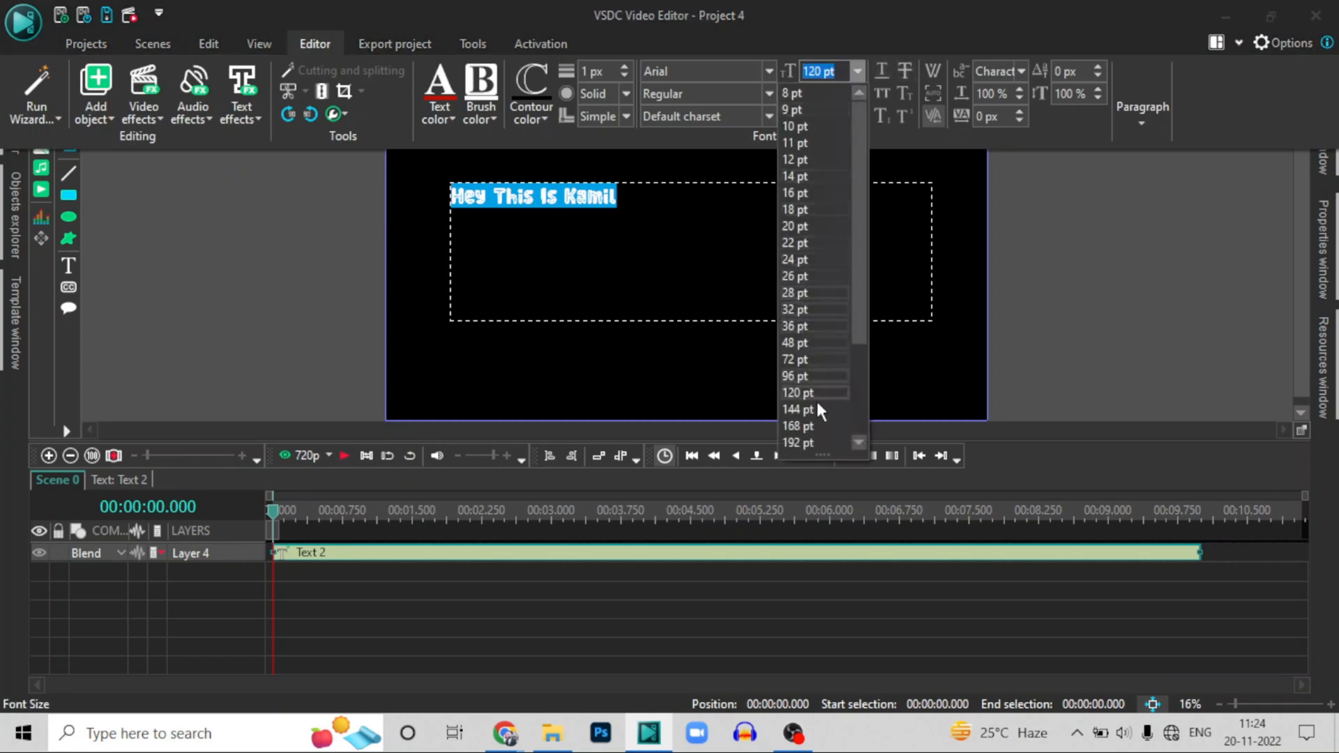
scroll(816, 402, "down", 2)
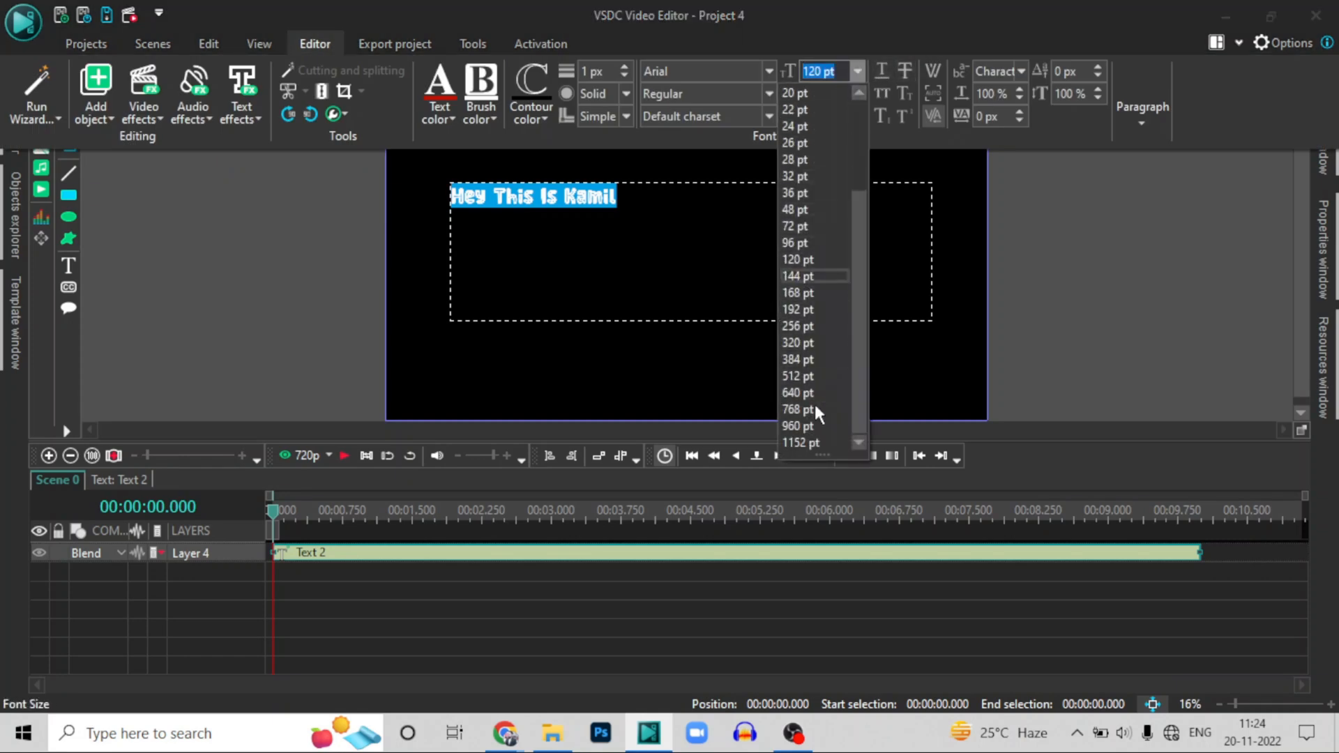
left_click(792, 360)
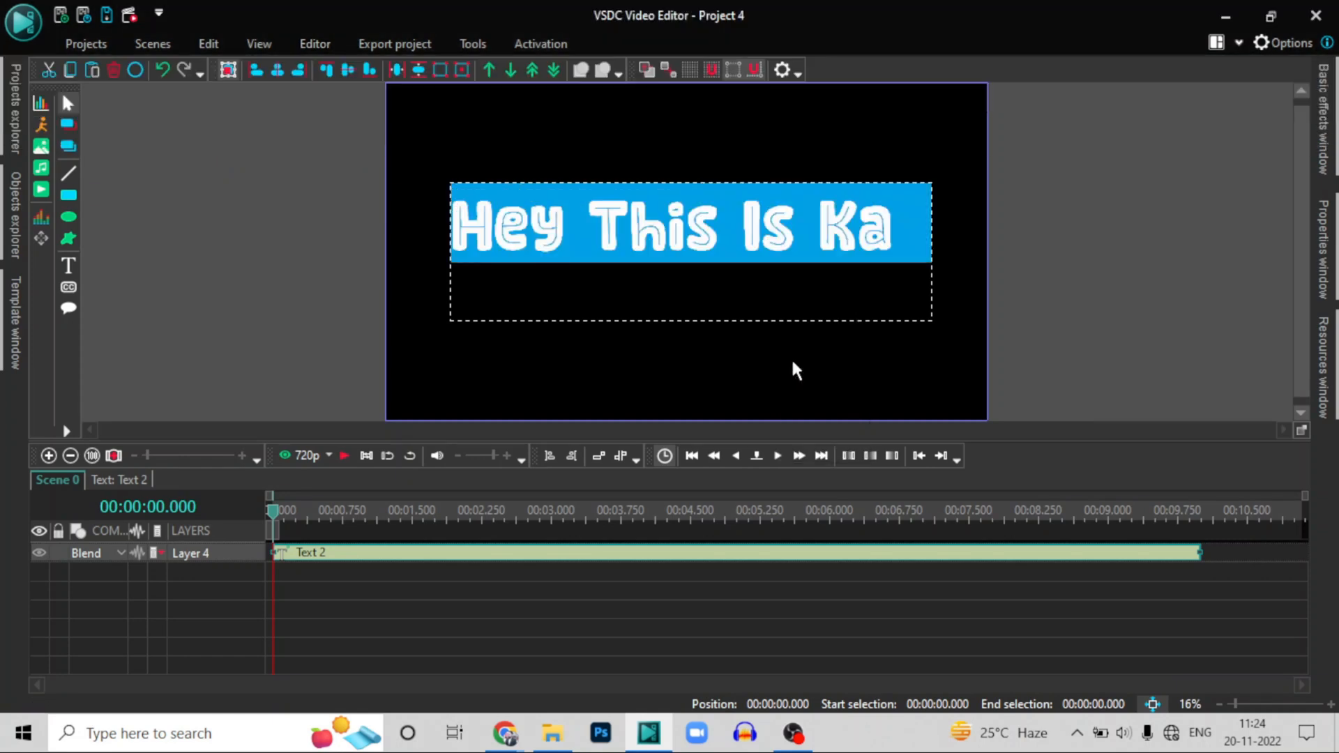
Widen the text box so the whole greeting fits on one line, and move it slightly left and down in the scene
left_click(201, 201)
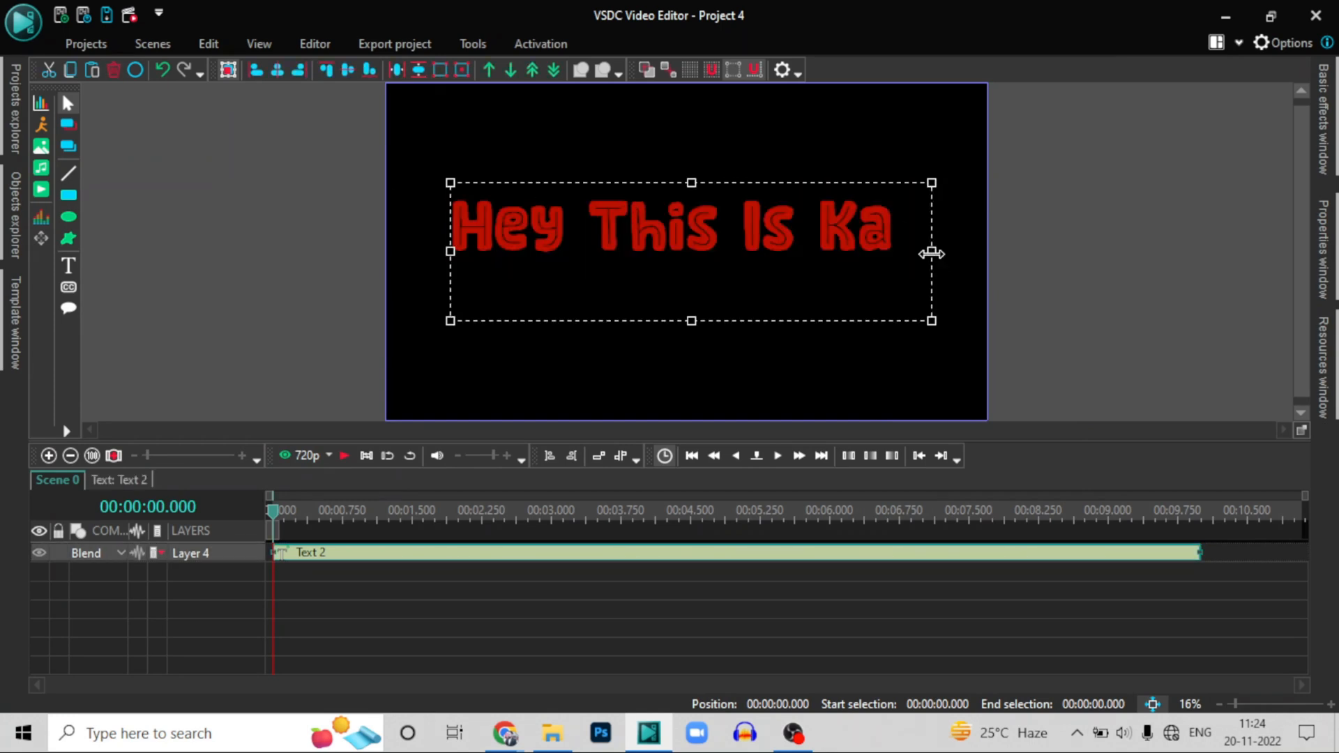
left_click_drag(932, 253, 1049, 218)
left_click_drag(820, 220, 781, 231)
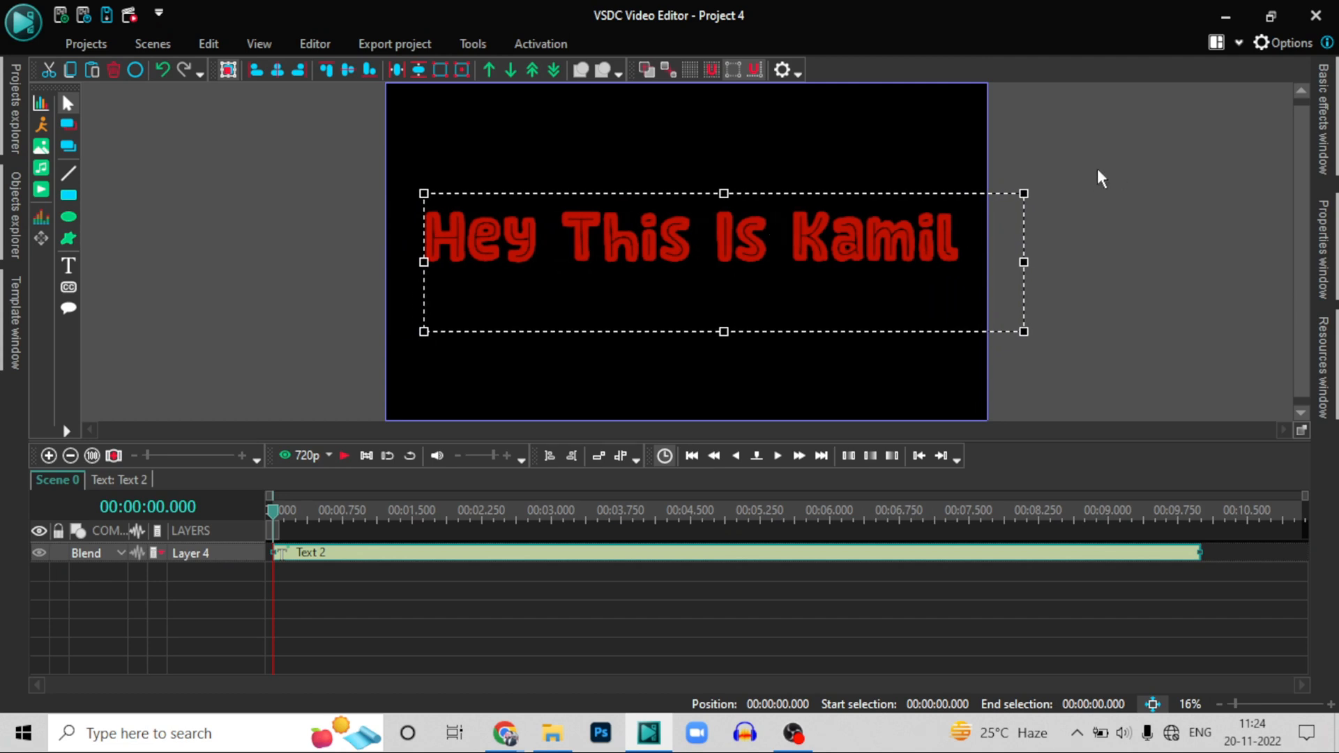
left_click(1058, 175)
Raise the brush color opacity of the greeting to the maximum for a solid white background behind the letters
left_click(586, 248)
left_click(313, 48)
left_click(480, 115)
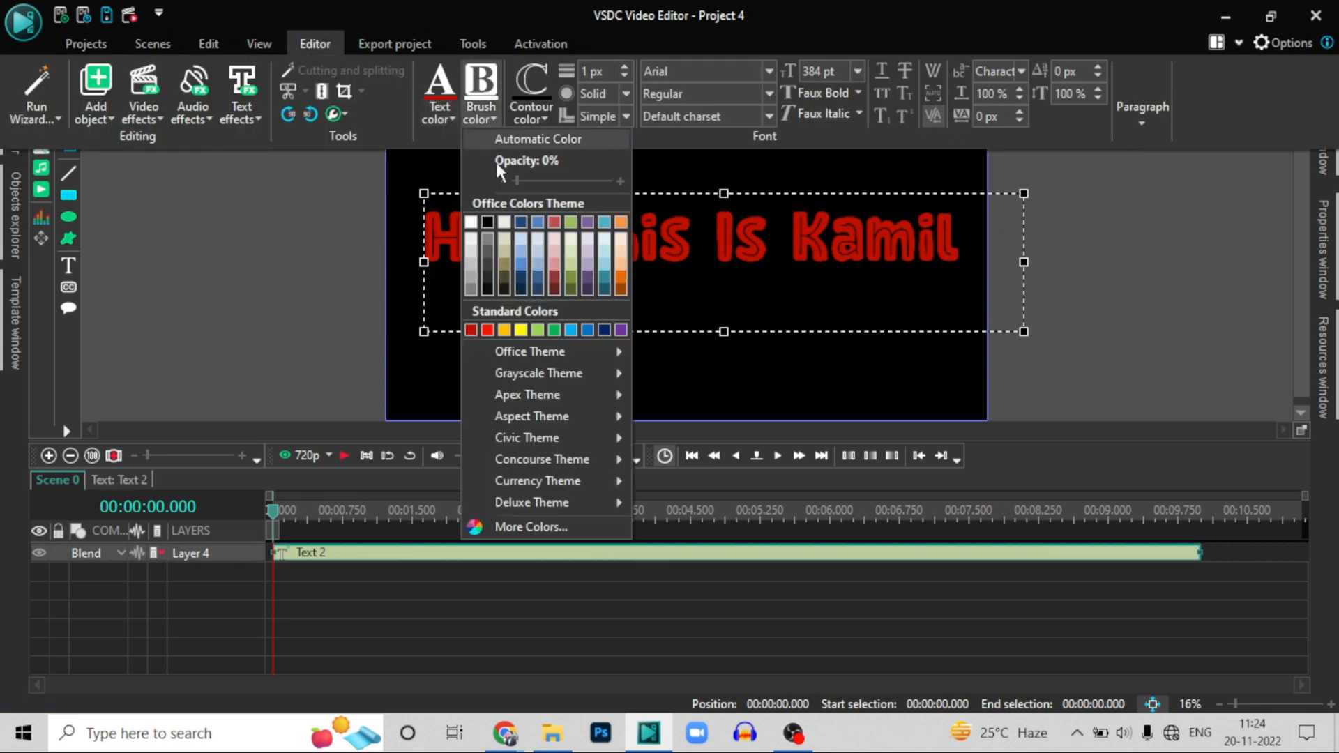
left_click_drag(519, 180, 640, 169)
left_click(641, 175)
left_click(1161, 240)
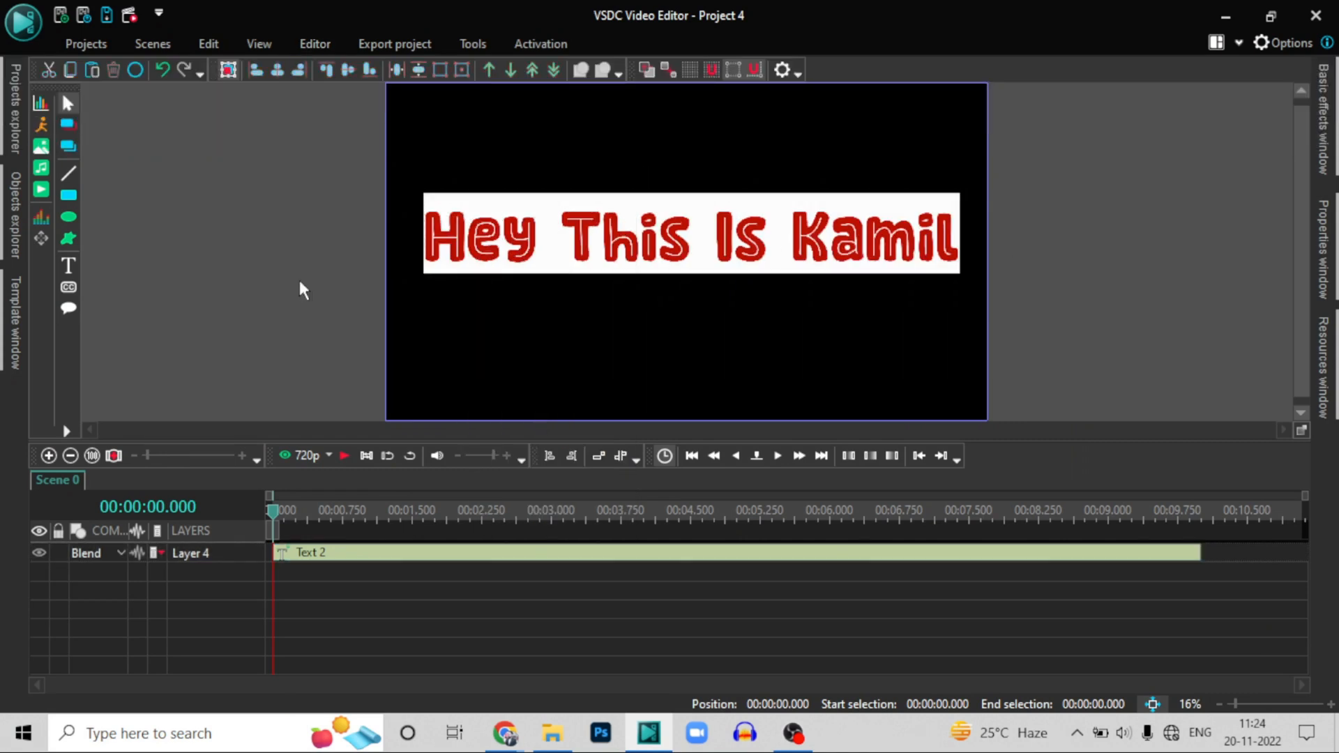
left_click(492, 239)
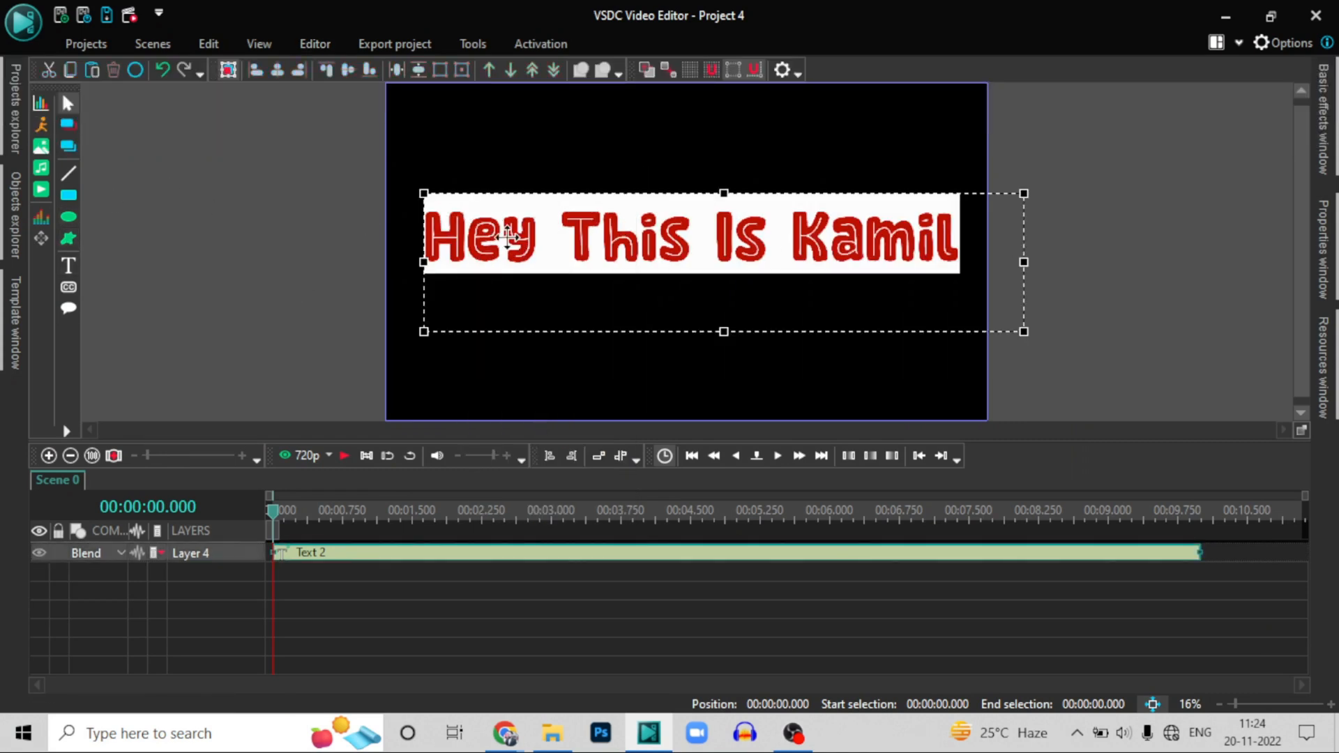
Apply the Recoloring text effect to the greeting text for its whole parent duration and preview the animation
left_click(207, 186)
left_click(316, 44)
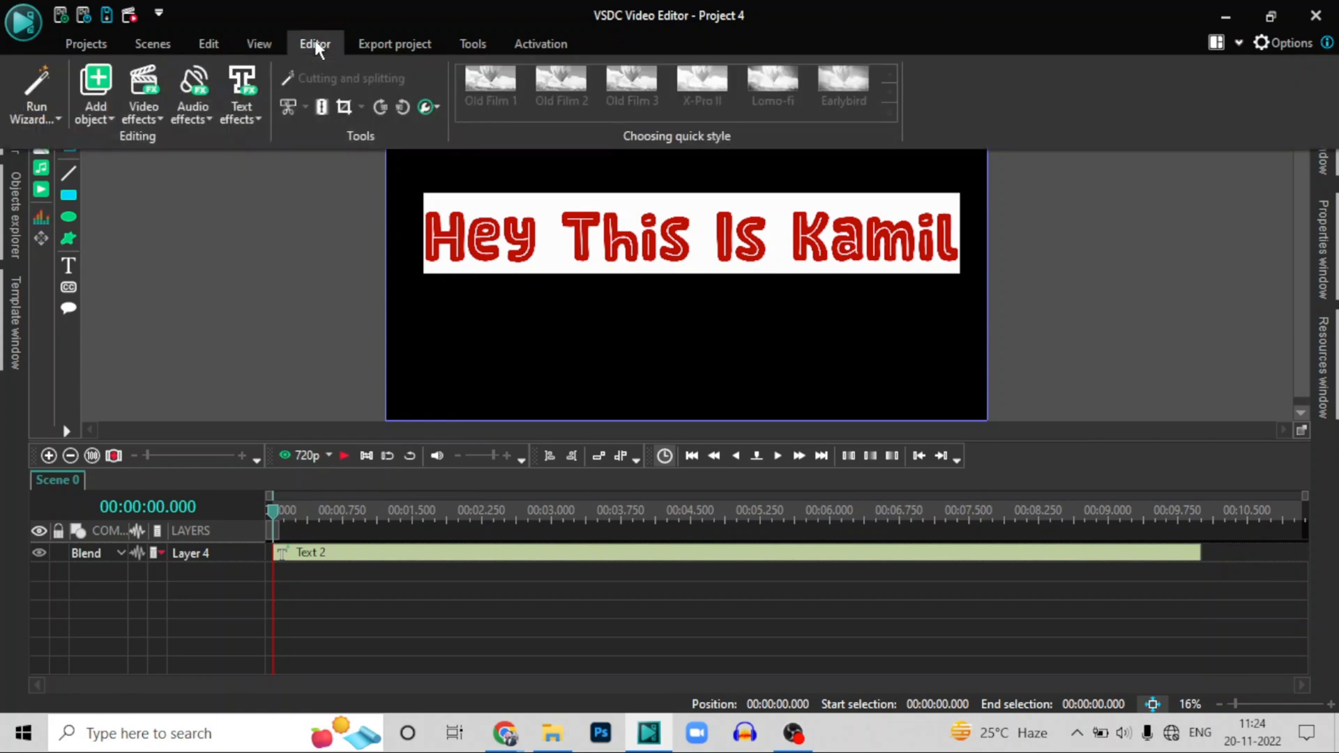
left_click(567, 279)
left_click(307, 44)
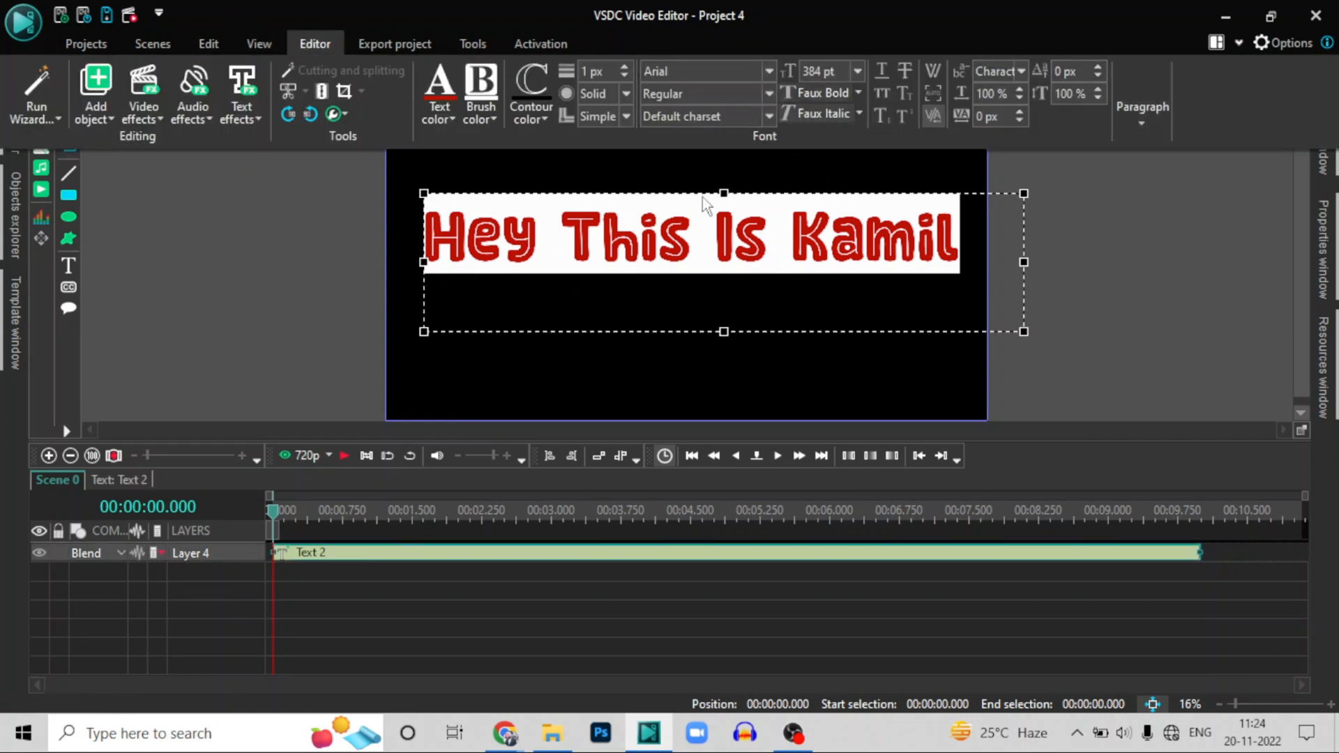
left_click(242, 115)
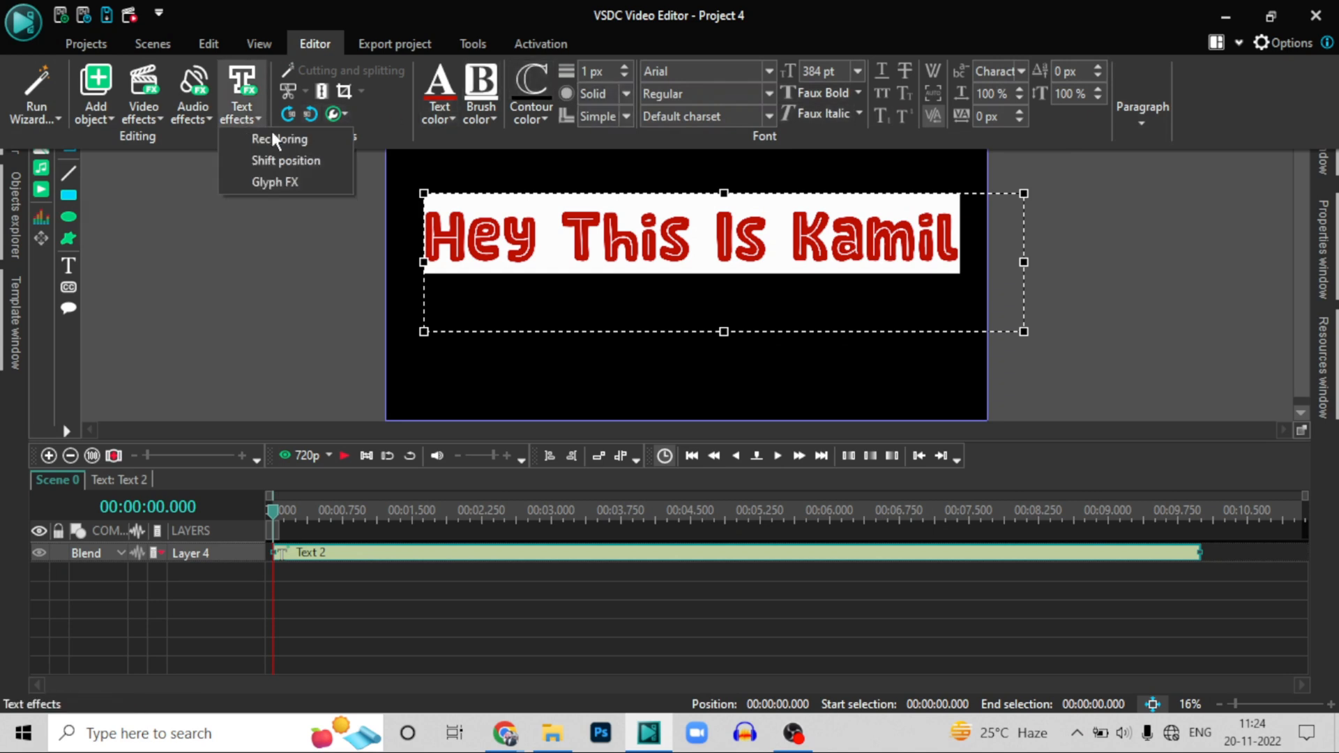
left_click(275, 139)
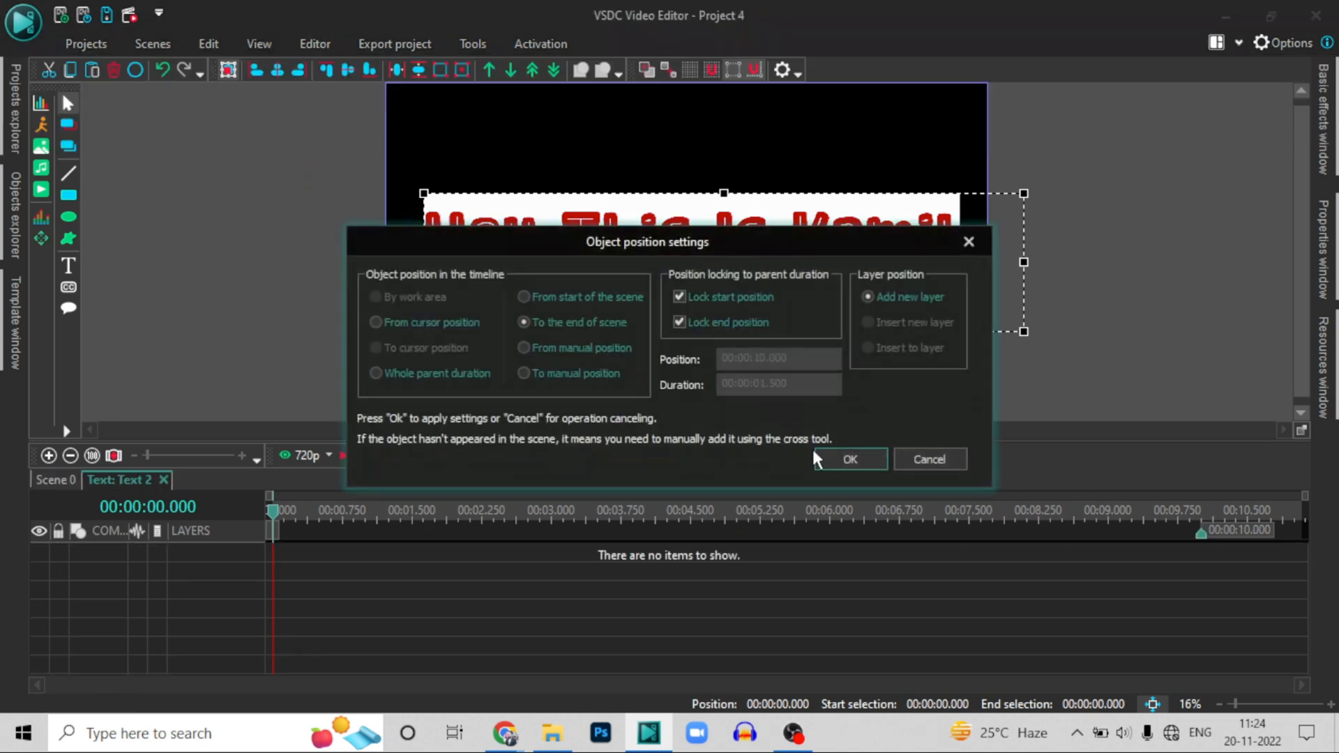
left_click(377, 373)
left_click(846, 461)
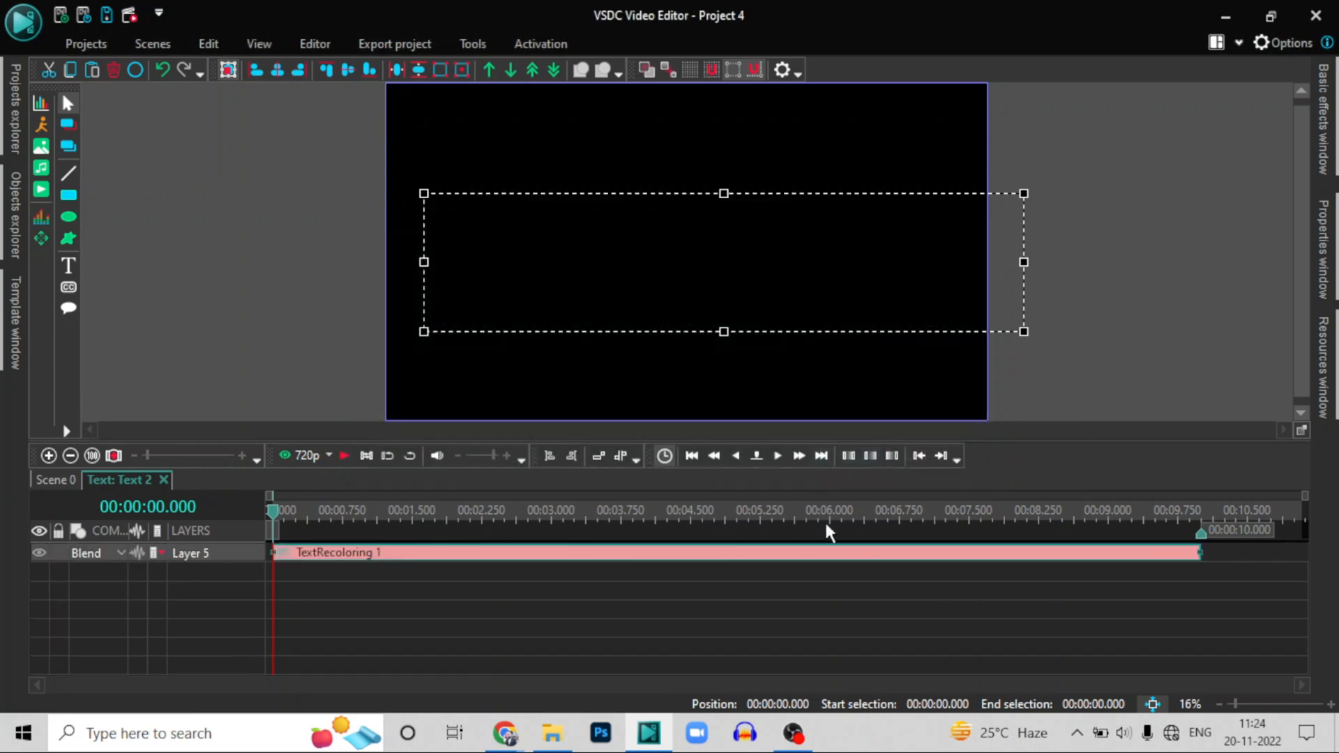
left_click(344, 455)
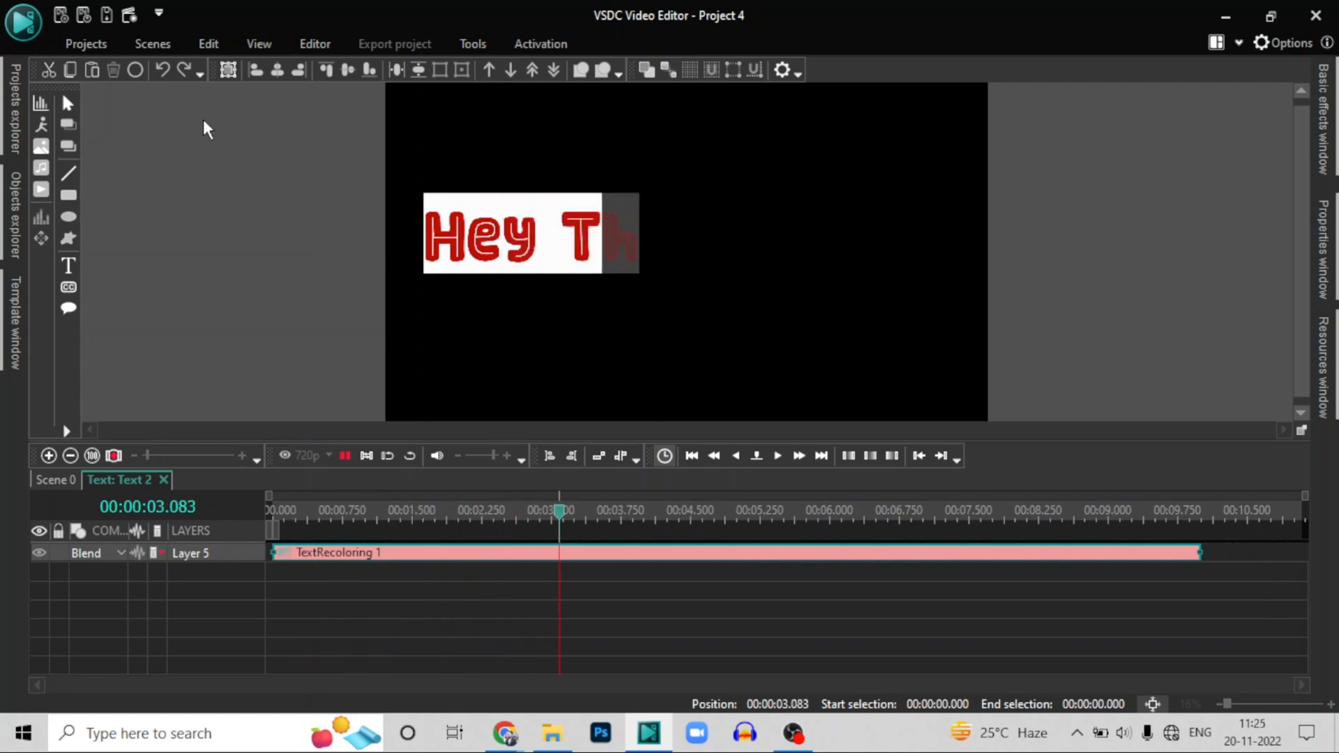
left_click(344, 457)
Set the text object's drawing duration to 5 seconds in the scene and play it back from the start
left_click(35, 479)
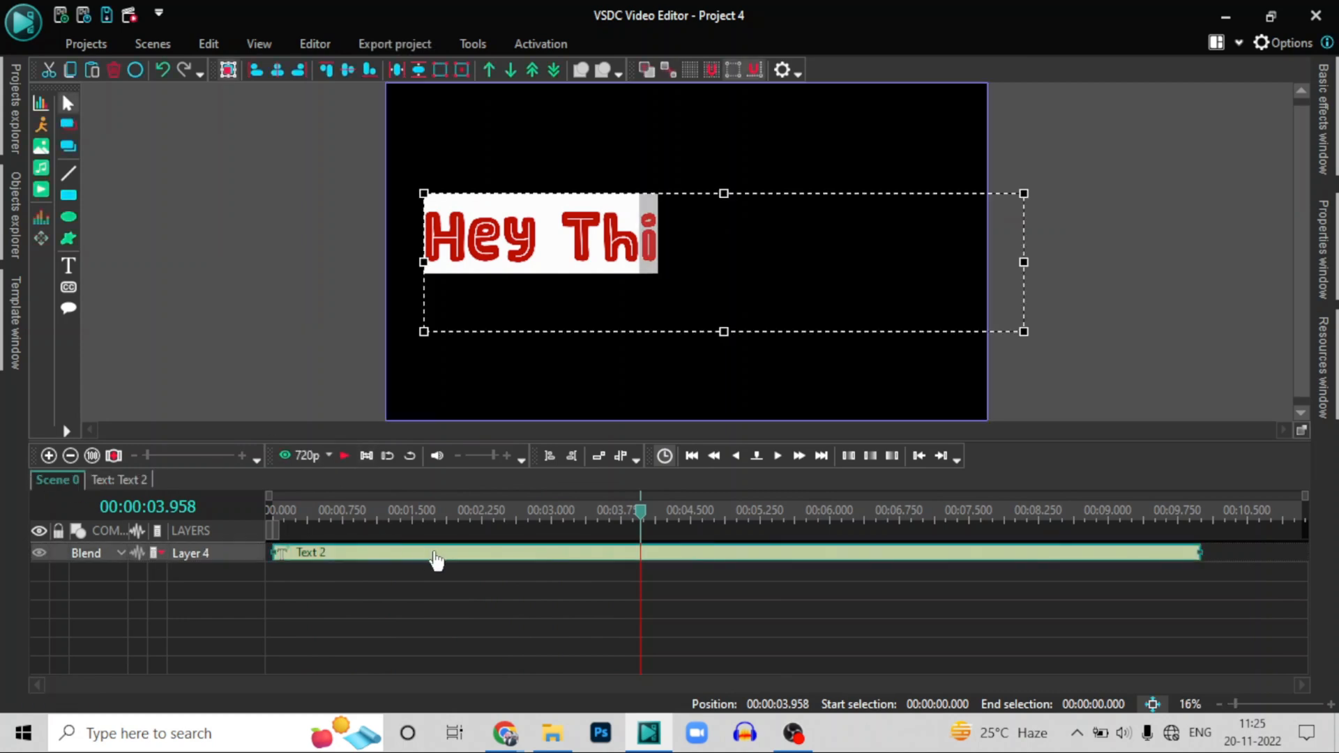
right_click(436, 560)
left_click(489, 514)
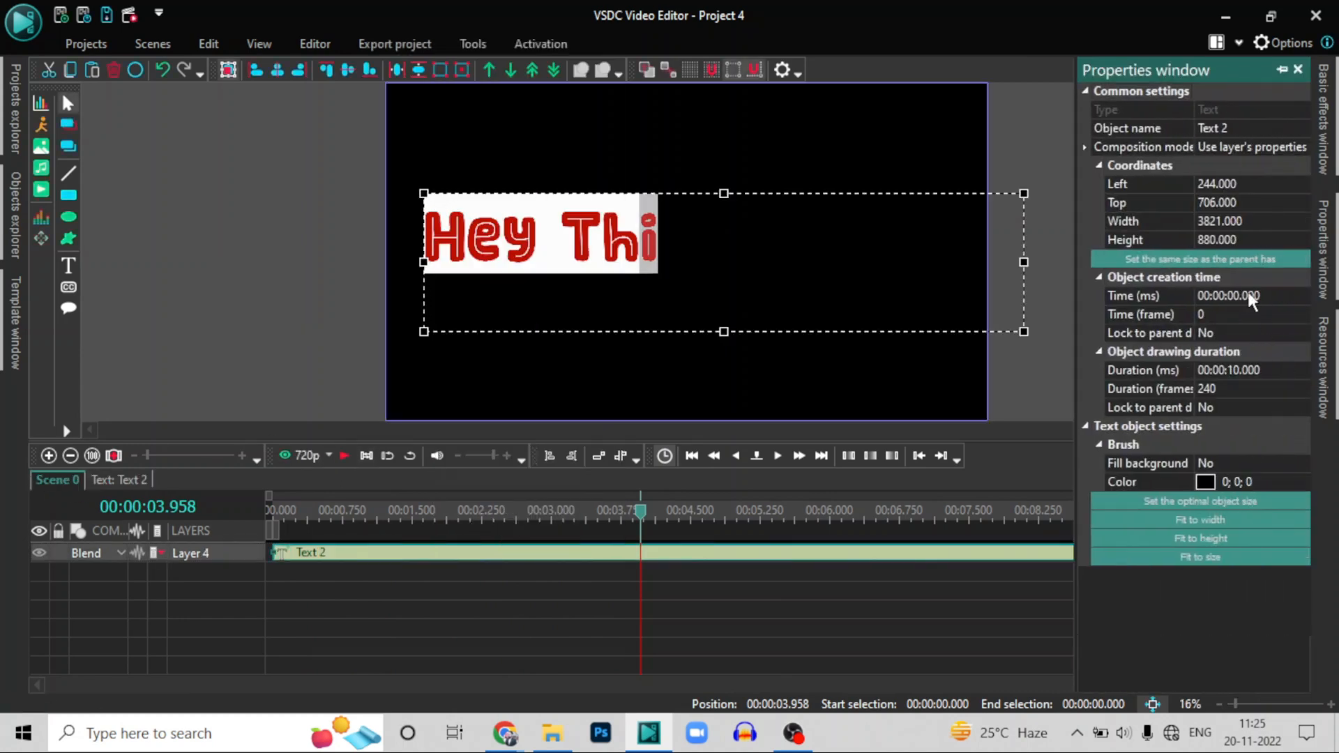
left_click(1232, 372)
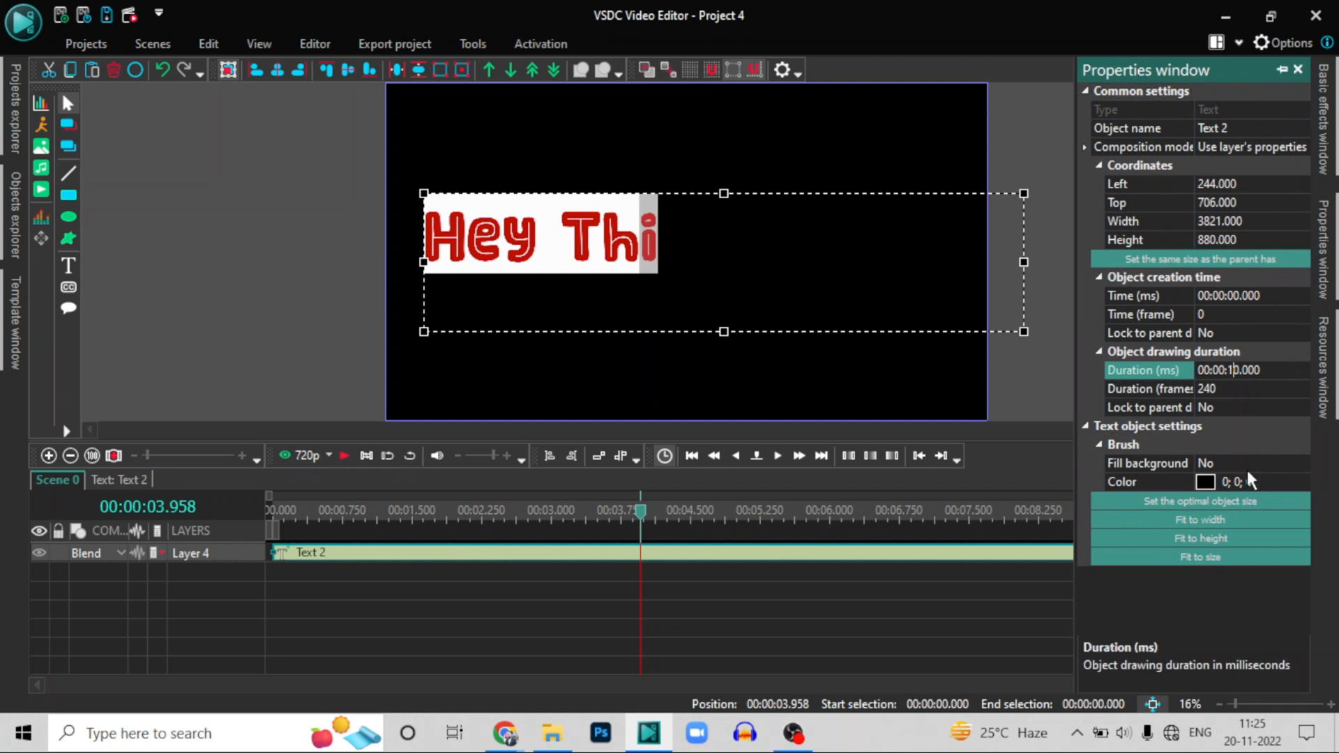
type("05")
key("Return")
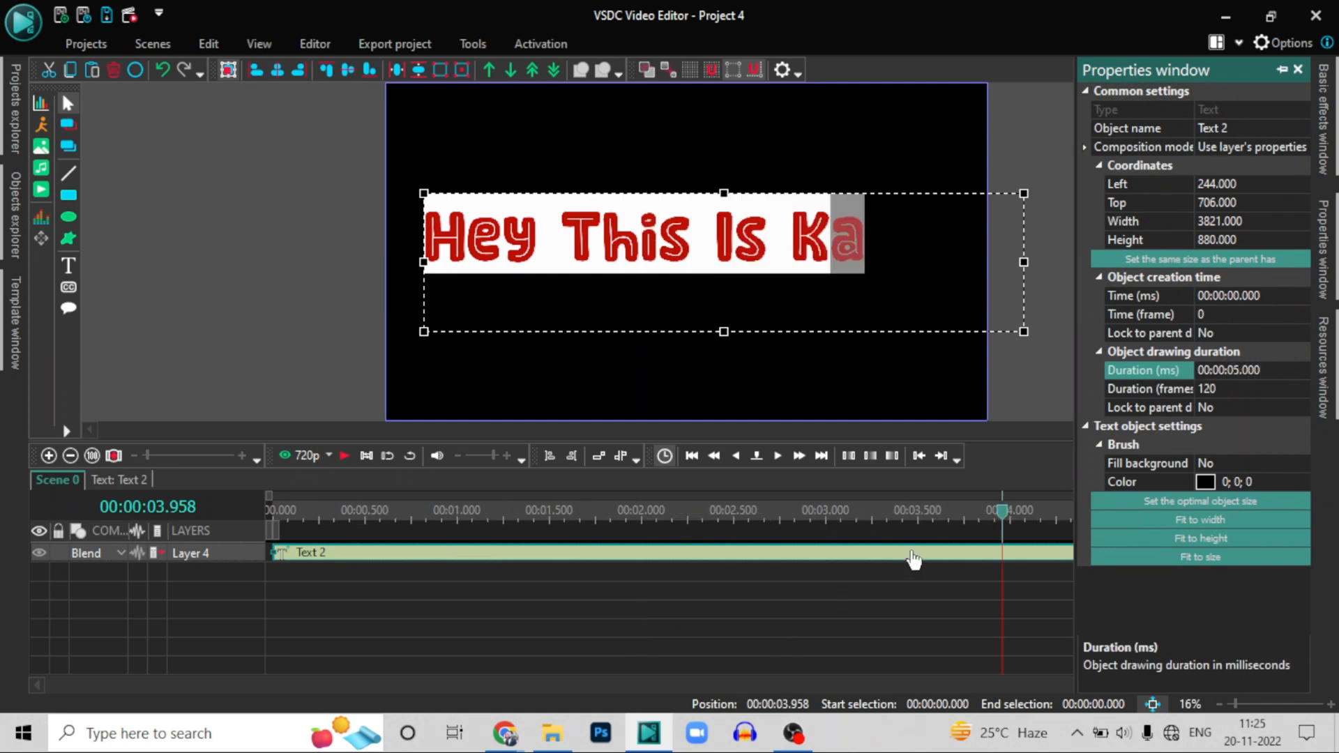
left_click_drag(996, 508, 173, 426)
left_click(341, 458)
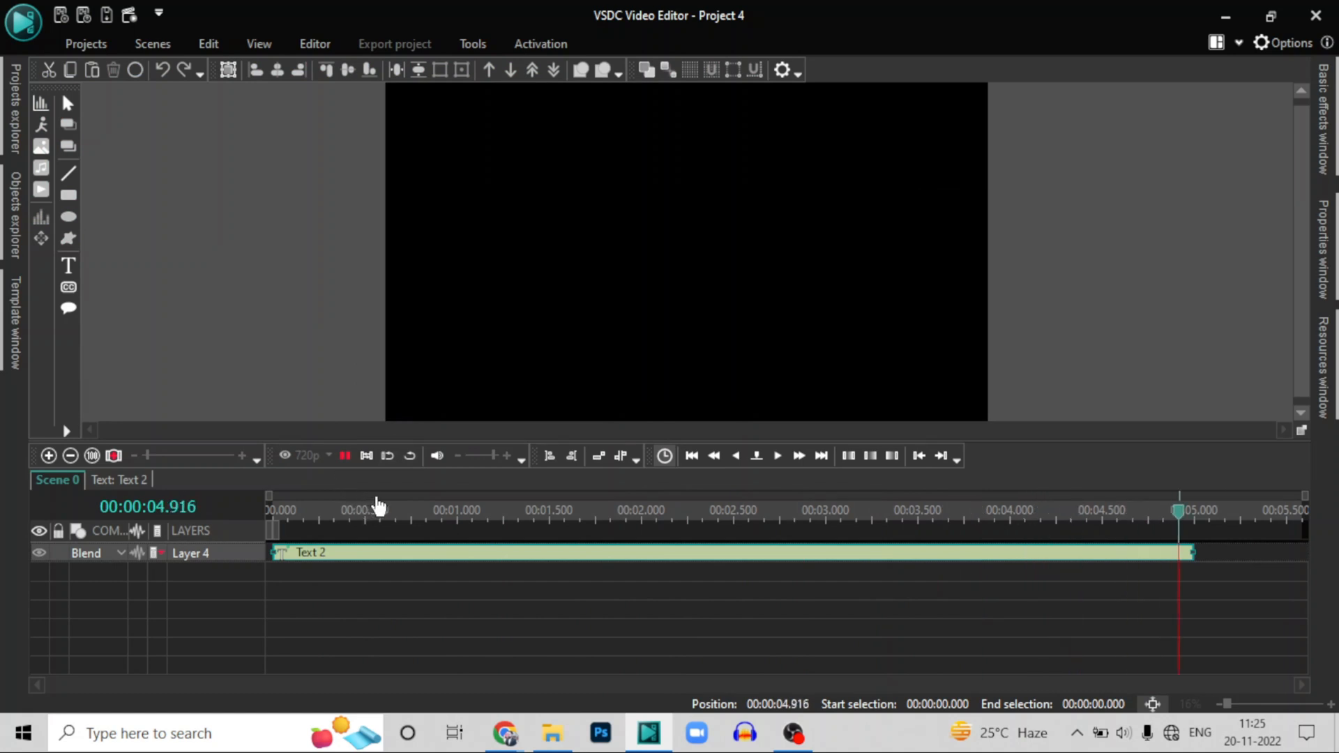
Set the text object's drawing duration to 3 seconds
right_click(346, 561)
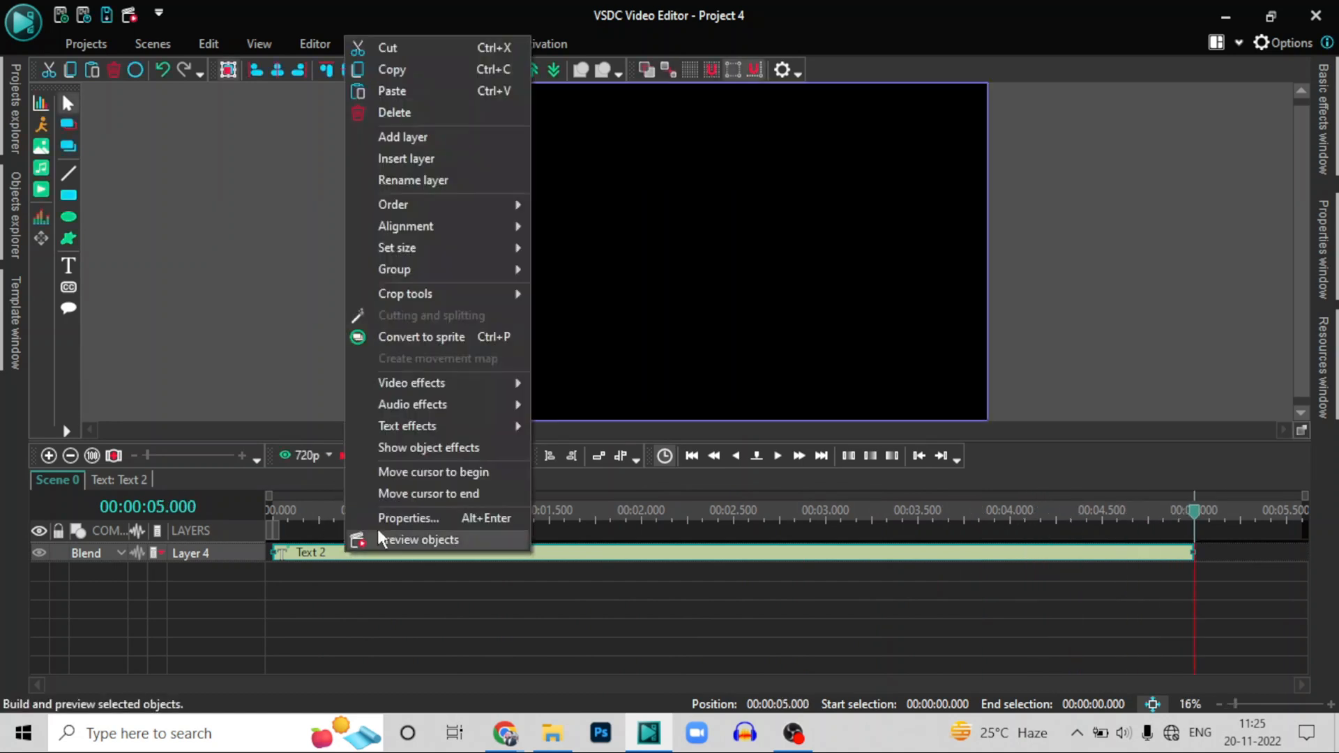
left_click(401, 517)
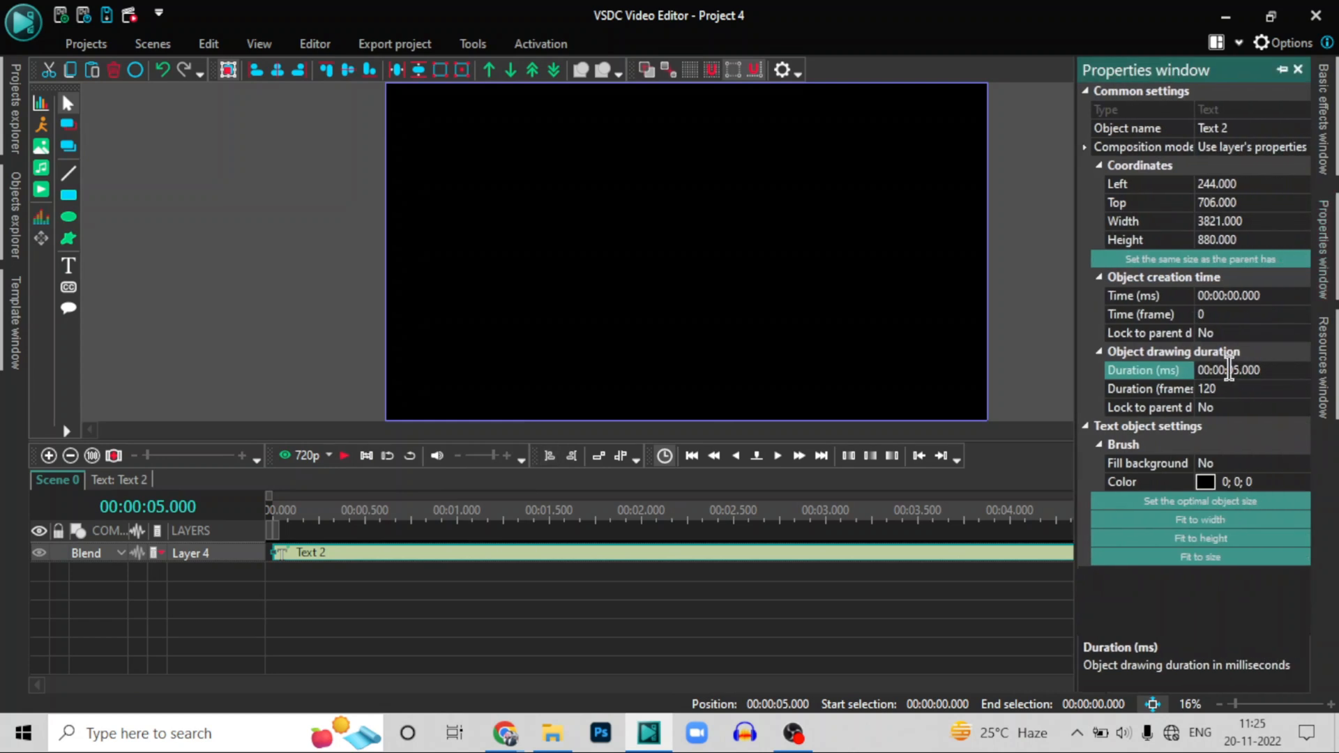
type("3")
key("Return")
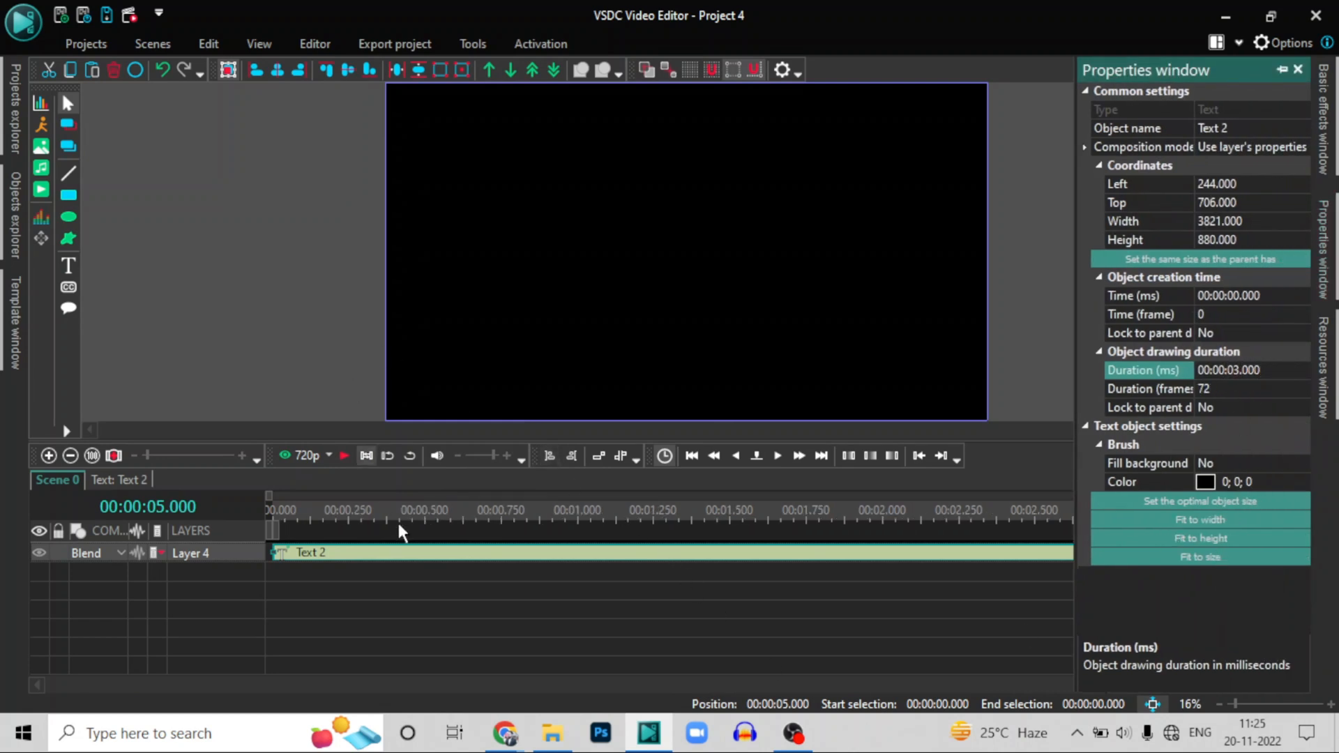
Return the timeline cursor to the start, add the Shift position text effect for the whole parent duration and preview it
right_click(399, 560)
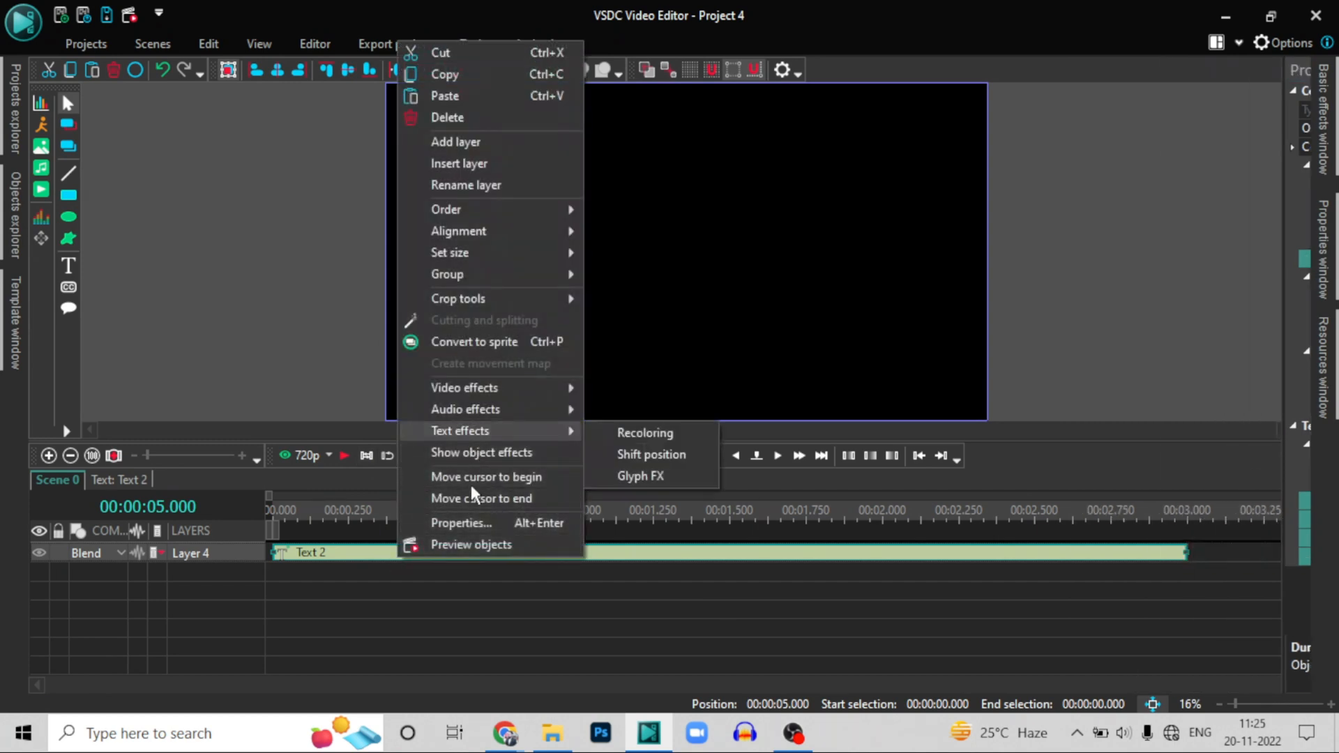
left_click(447, 477)
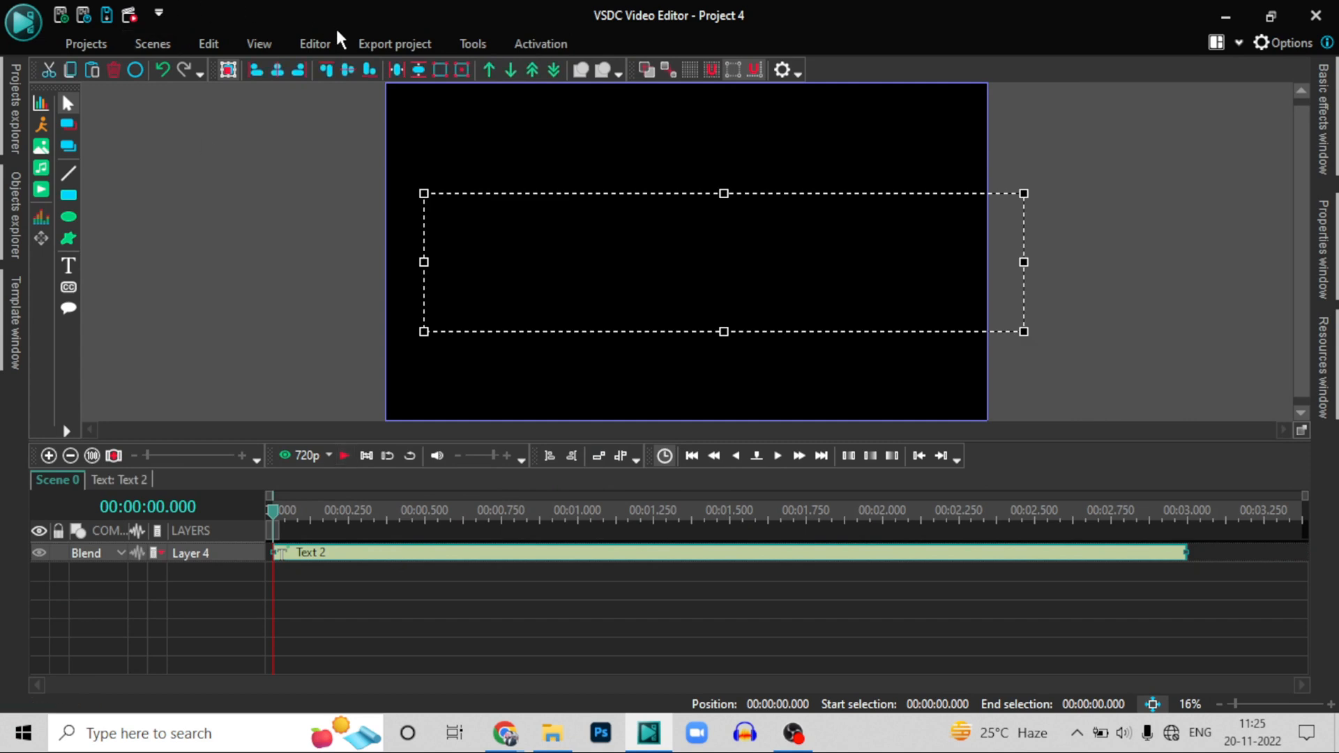
left_click(307, 45)
left_click(228, 123)
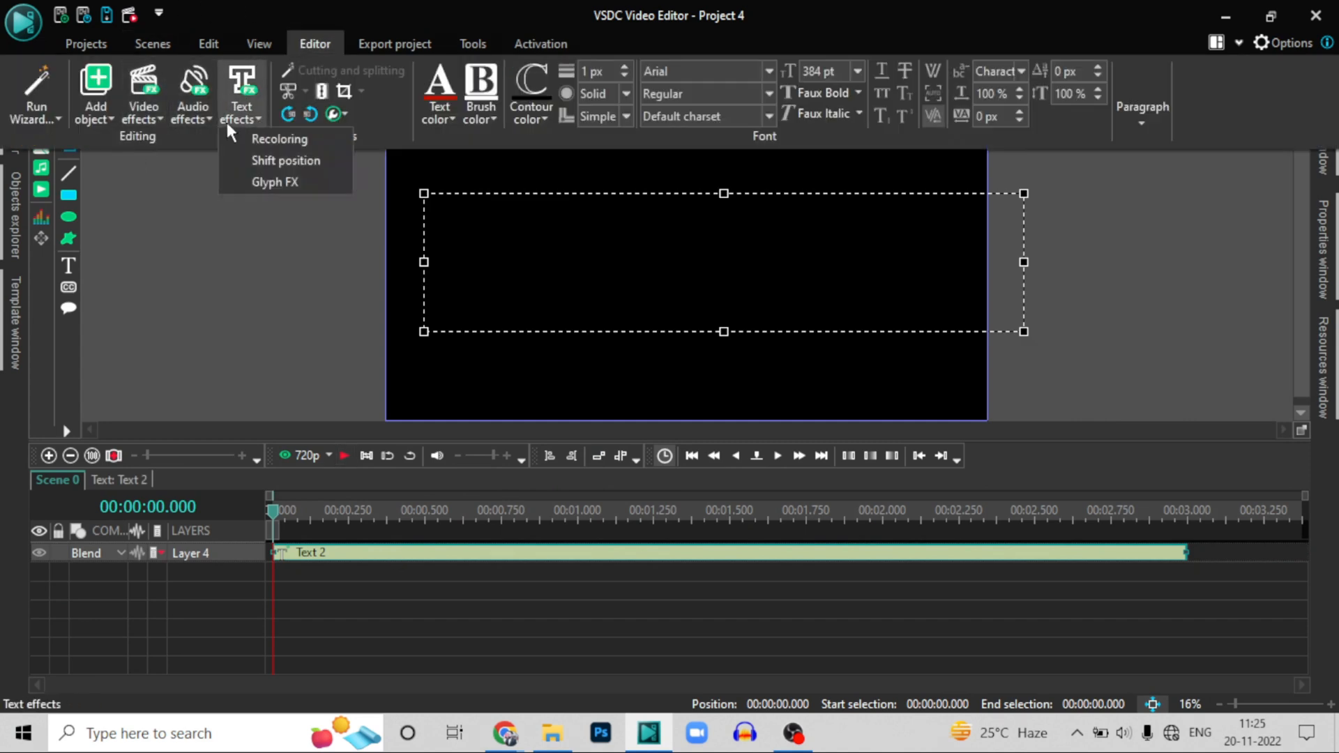
left_click(279, 139)
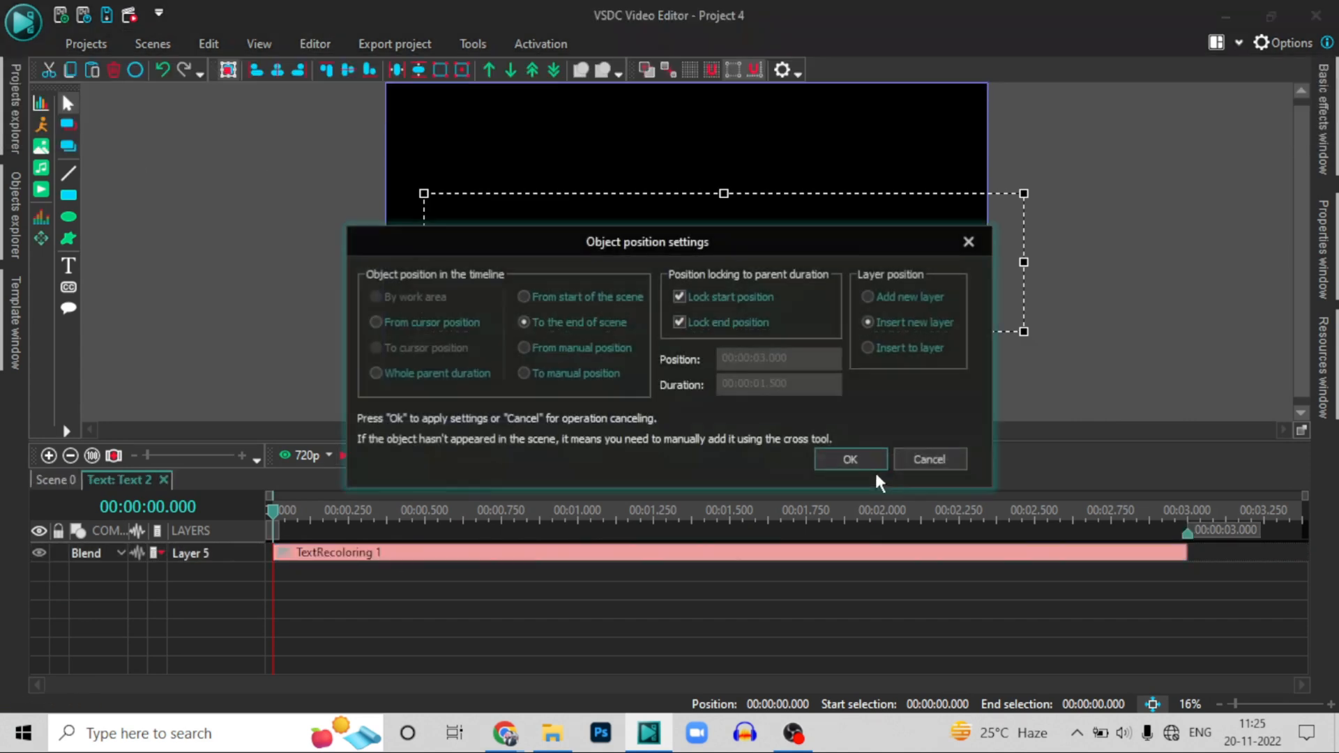
left_click(839, 470)
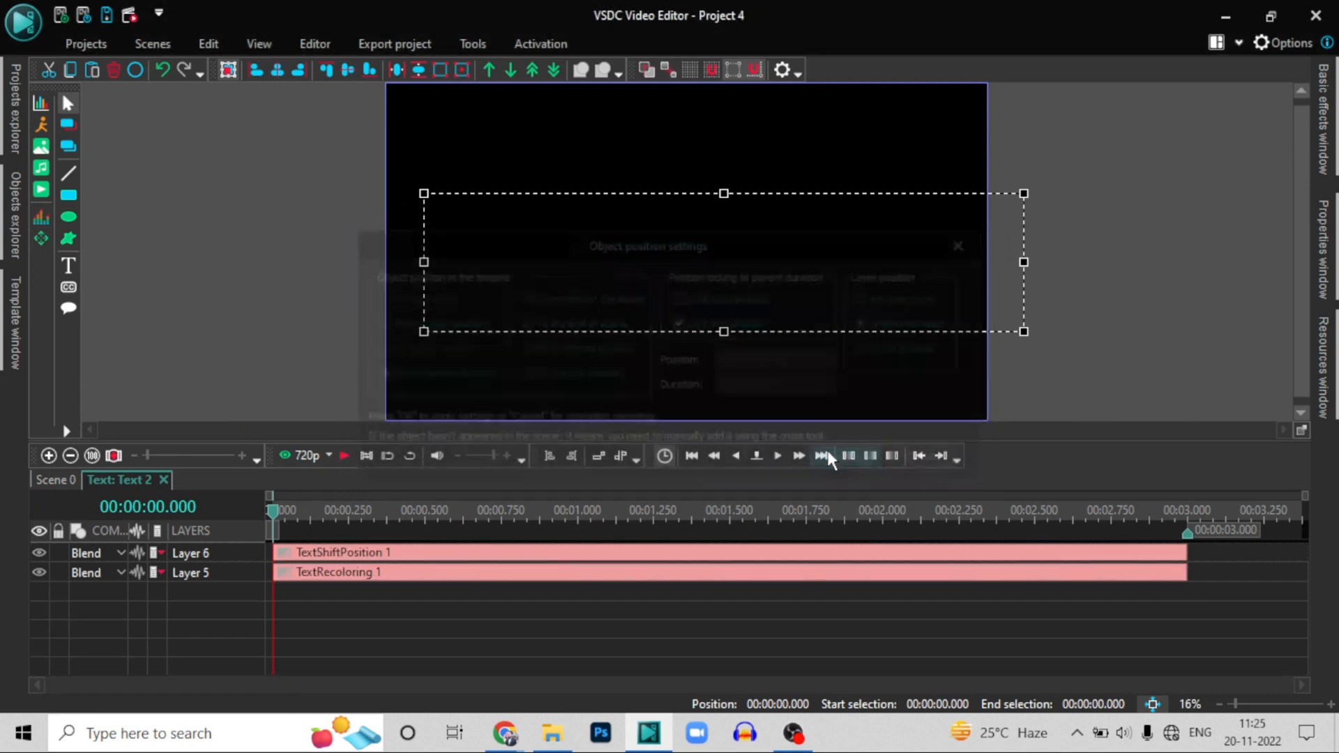
left_click(342, 457)
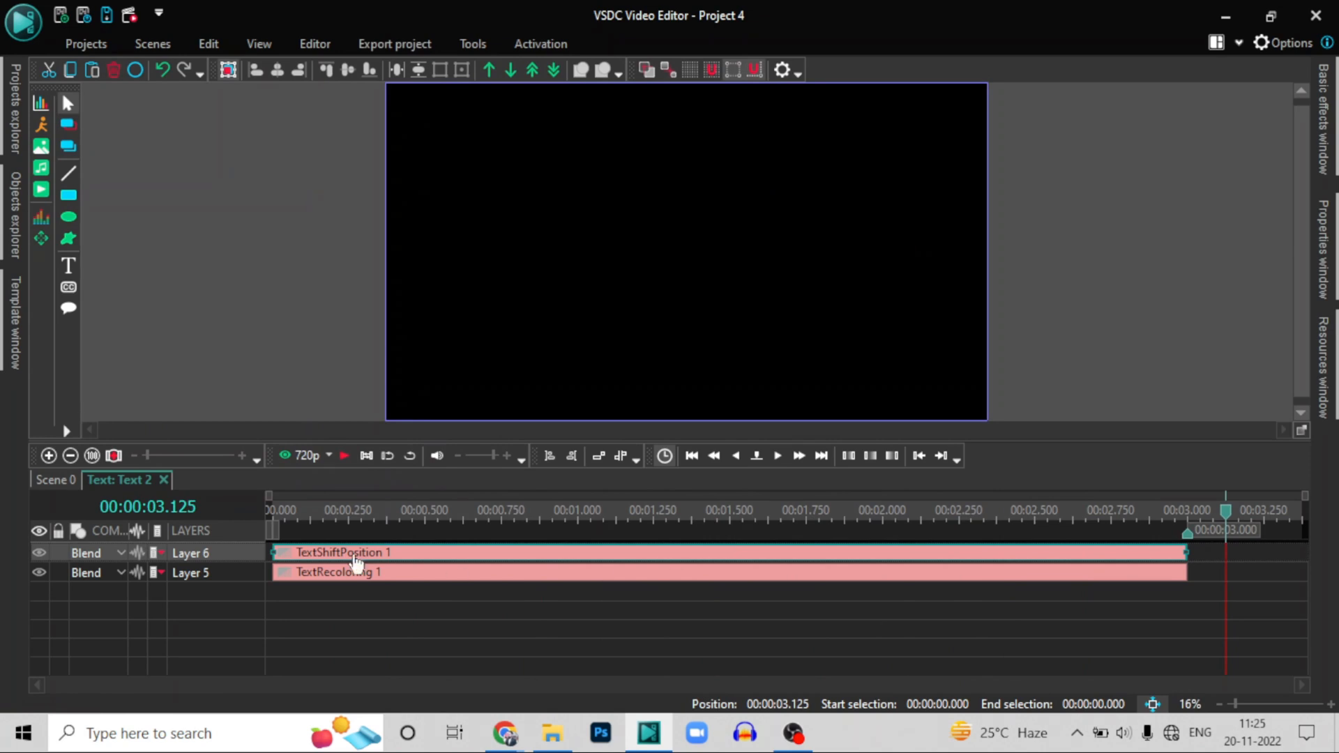
Delete the Shift position and Recoloring effects from the text object and return to the main scene
left_click(46, 479)
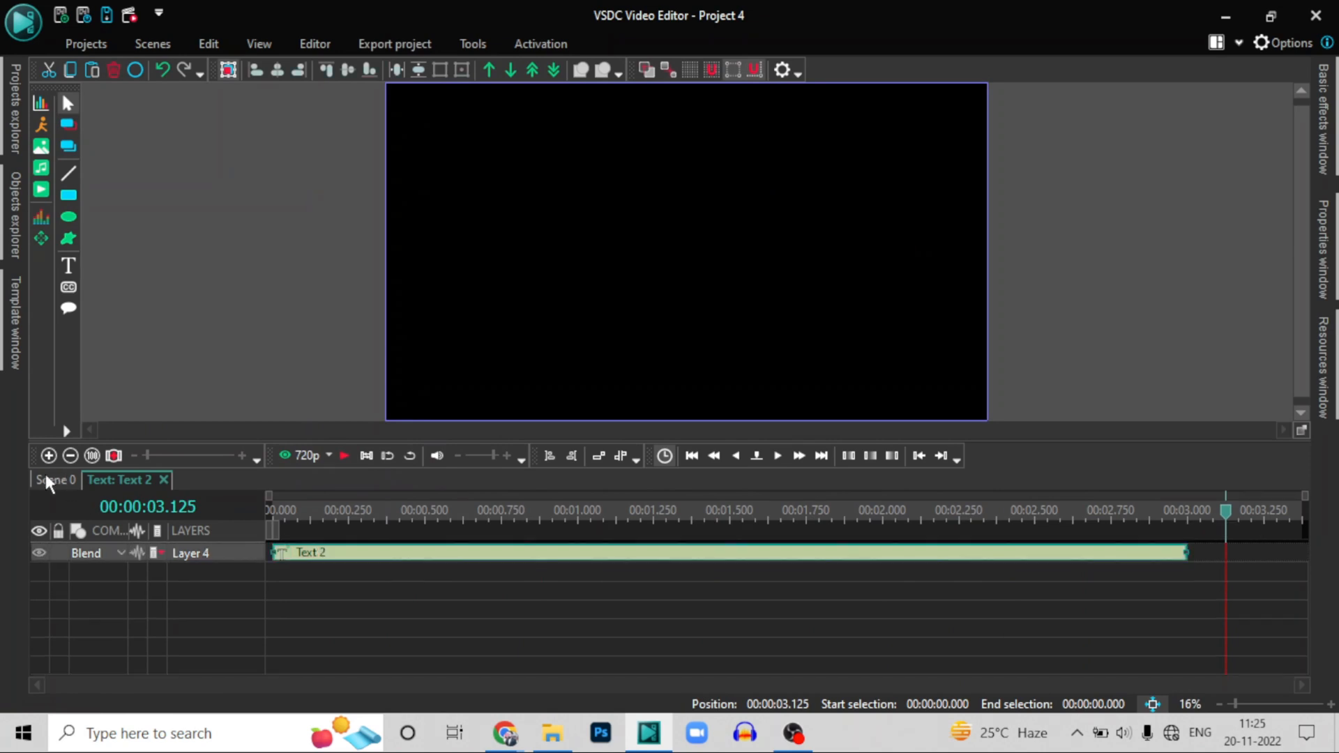
left_click_drag(1229, 520, 22, 479)
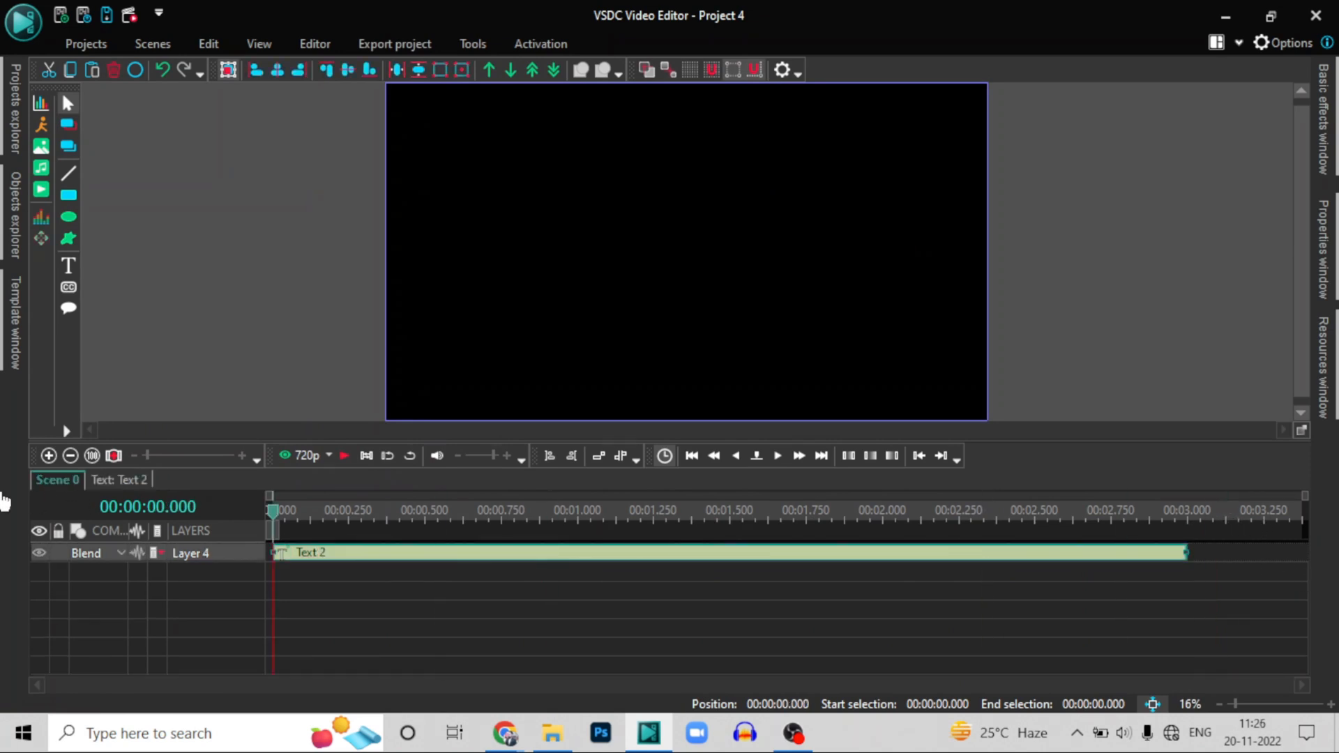
double_click(419, 555)
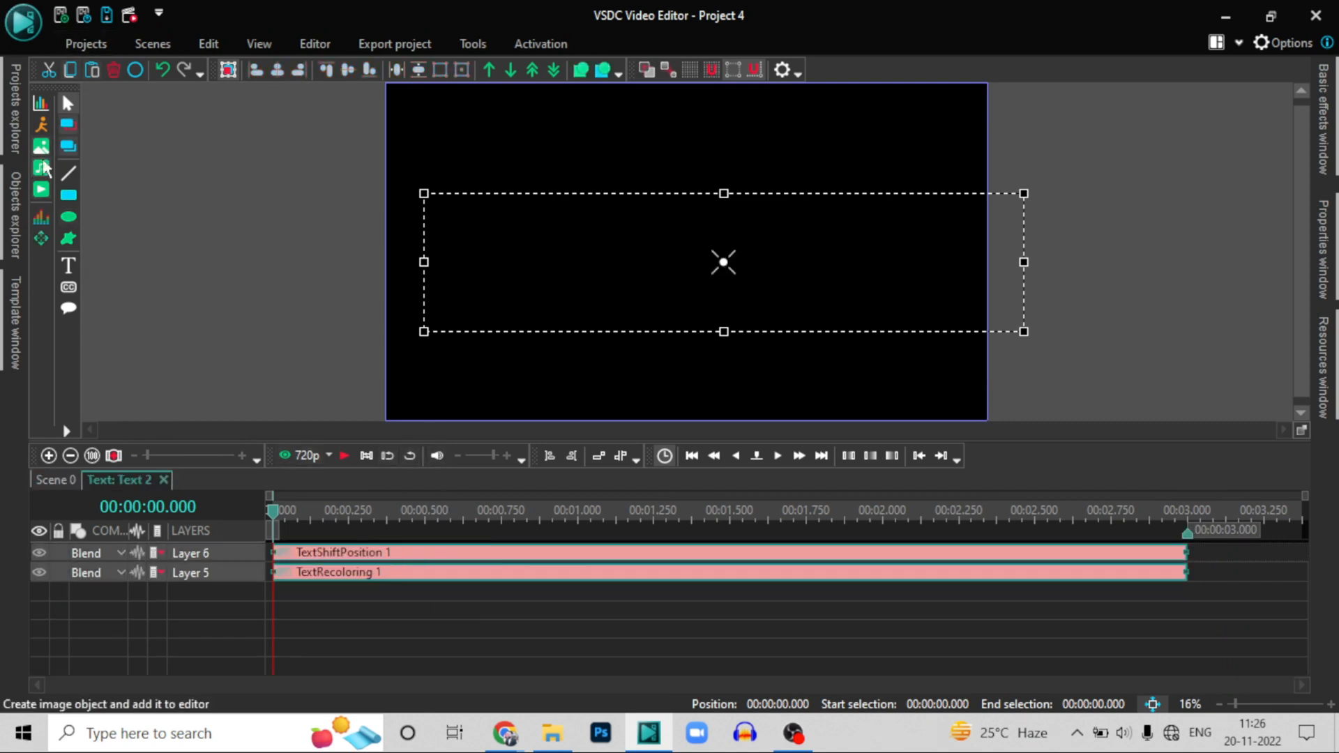
left_click(112, 70)
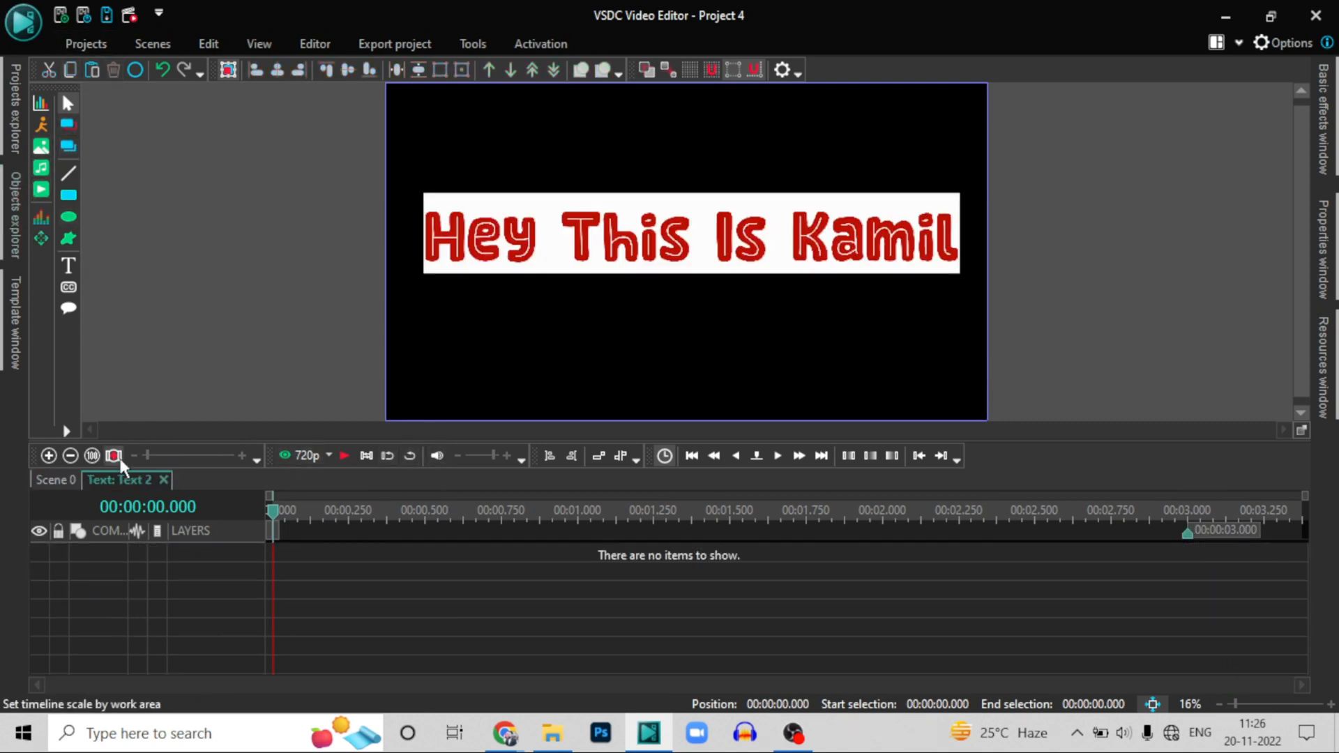
left_click(34, 479)
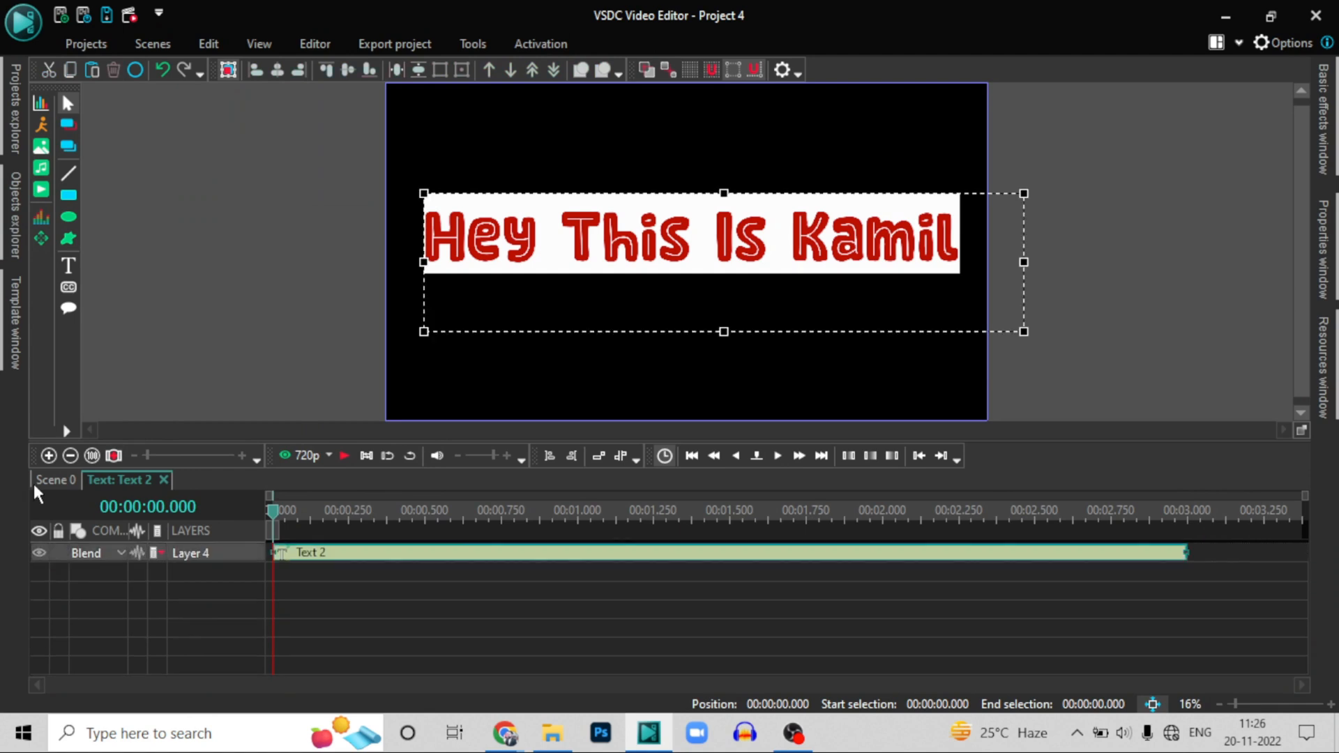
Delete the greeting text object from the scene
left_click(311, 43)
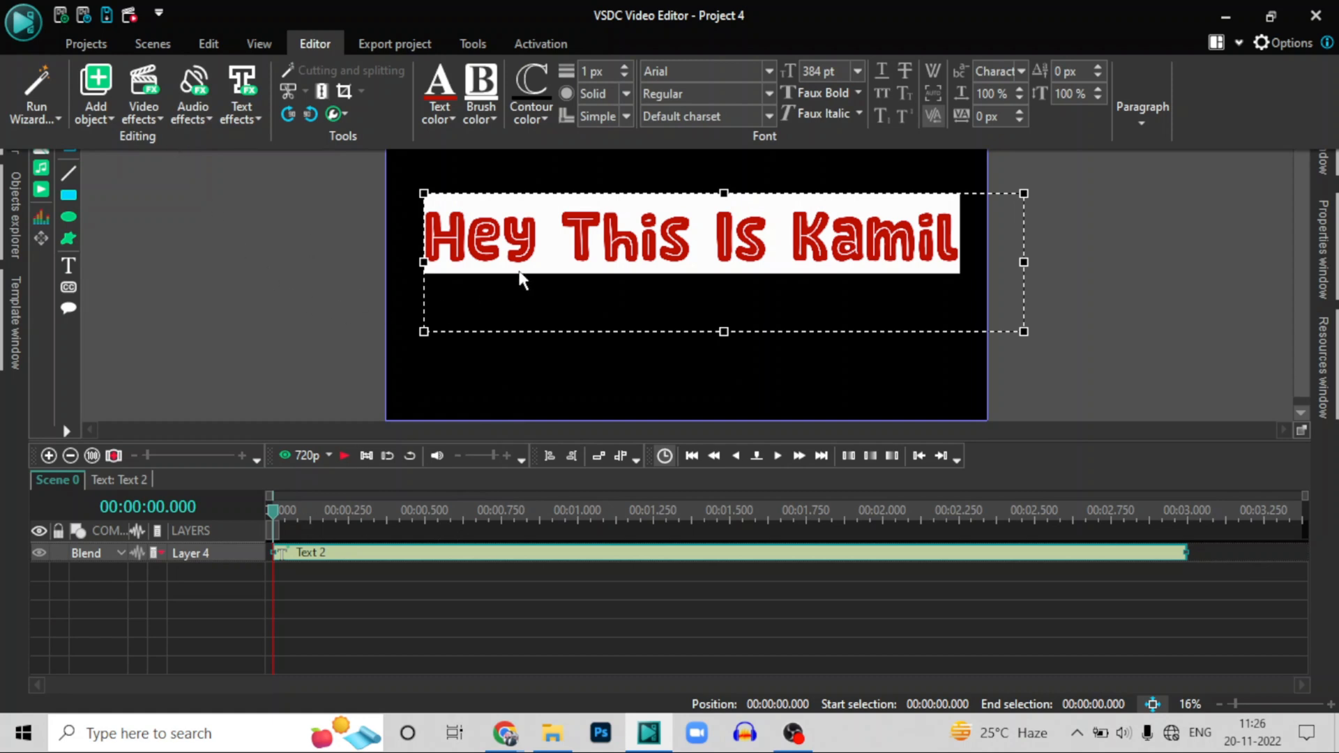
left_click(539, 254)
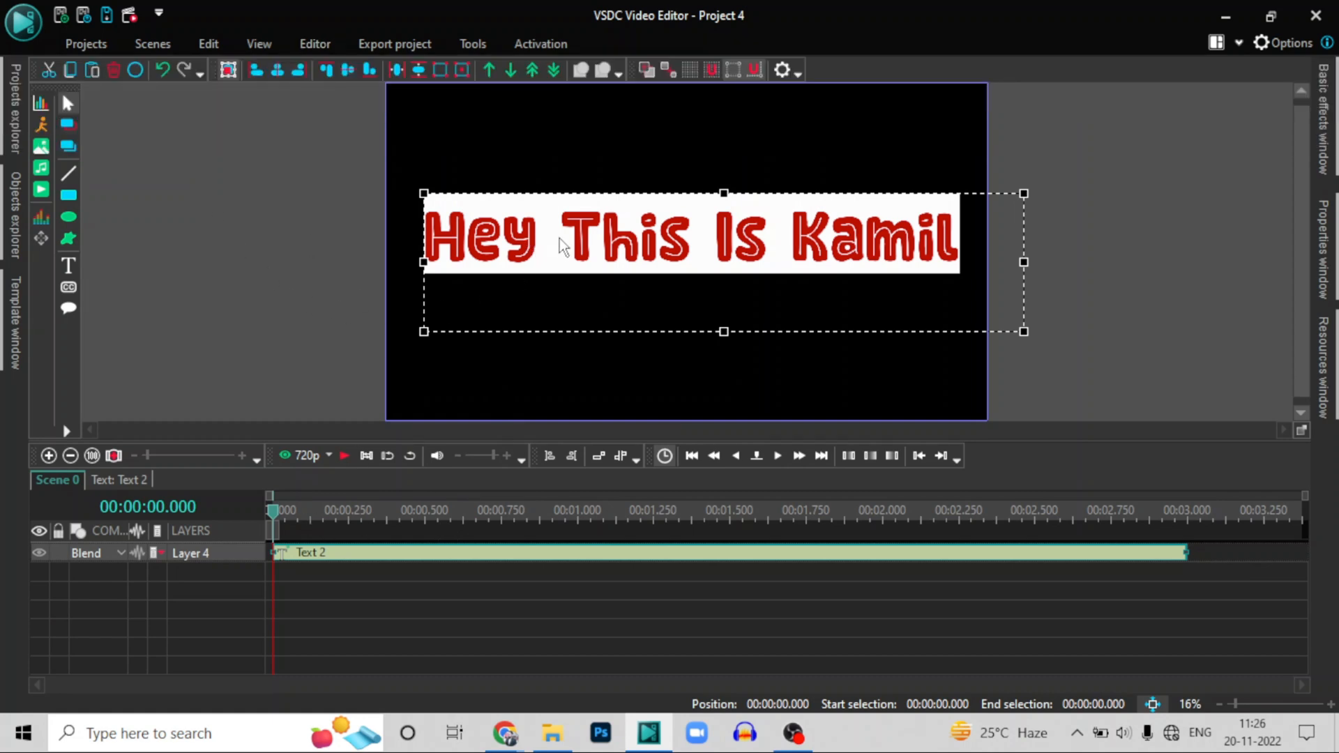
left_click(113, 70)
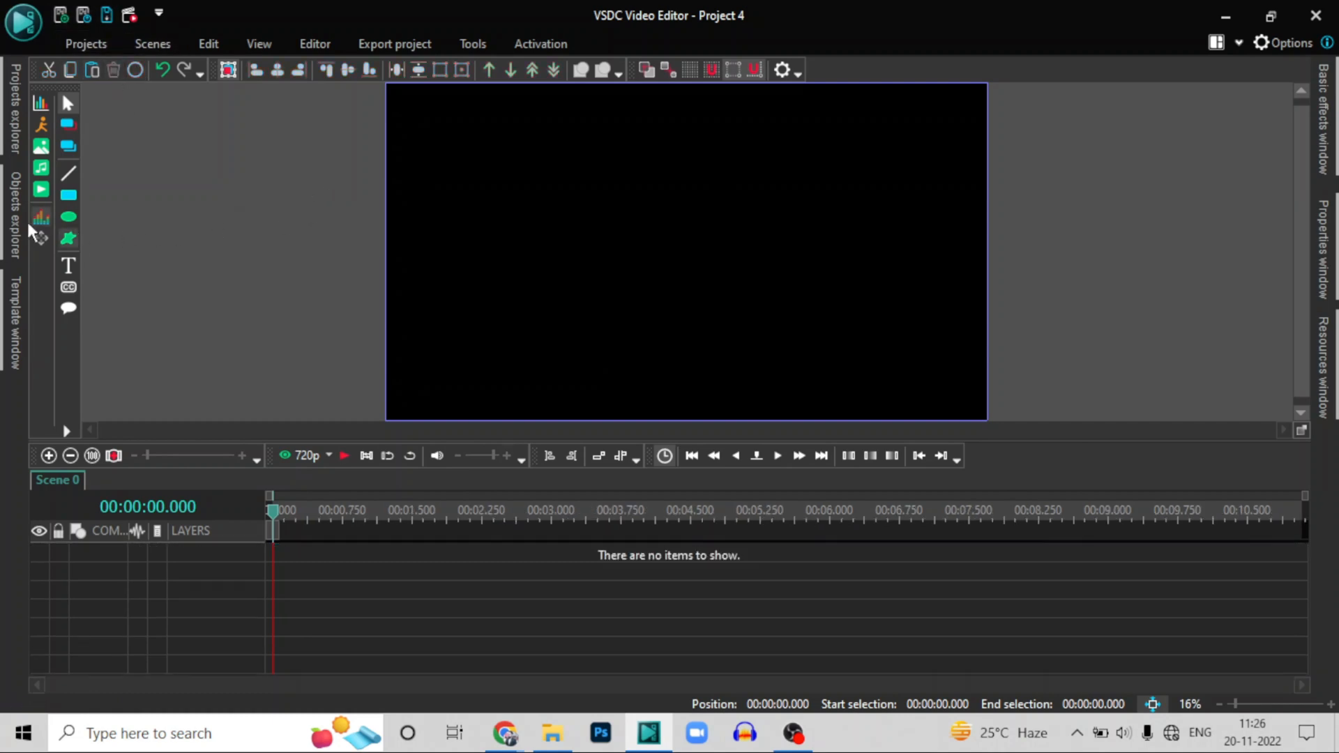
Switch to File Explorer and add the "Tatkaal PCC Appoinment Conversation" video from the unse folder to the empty timeline
left_click(309, 56)
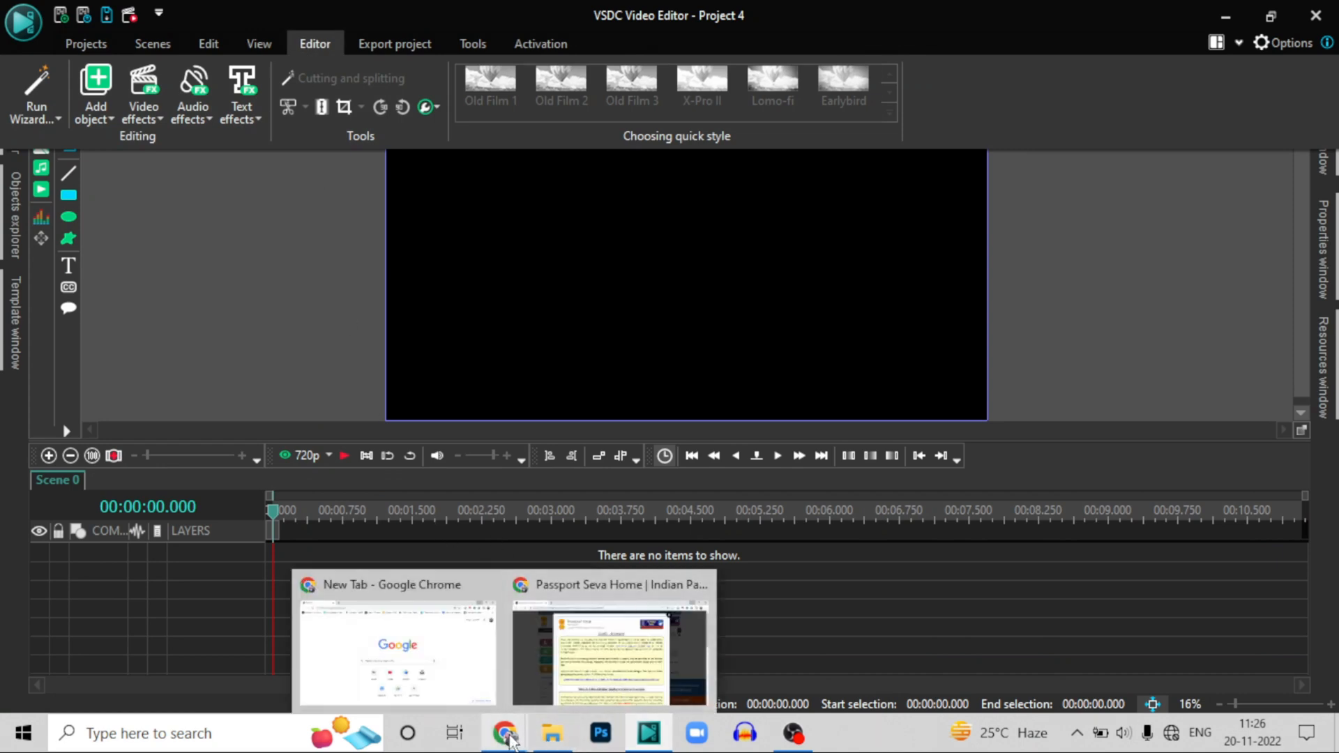
left_click(551, 732)
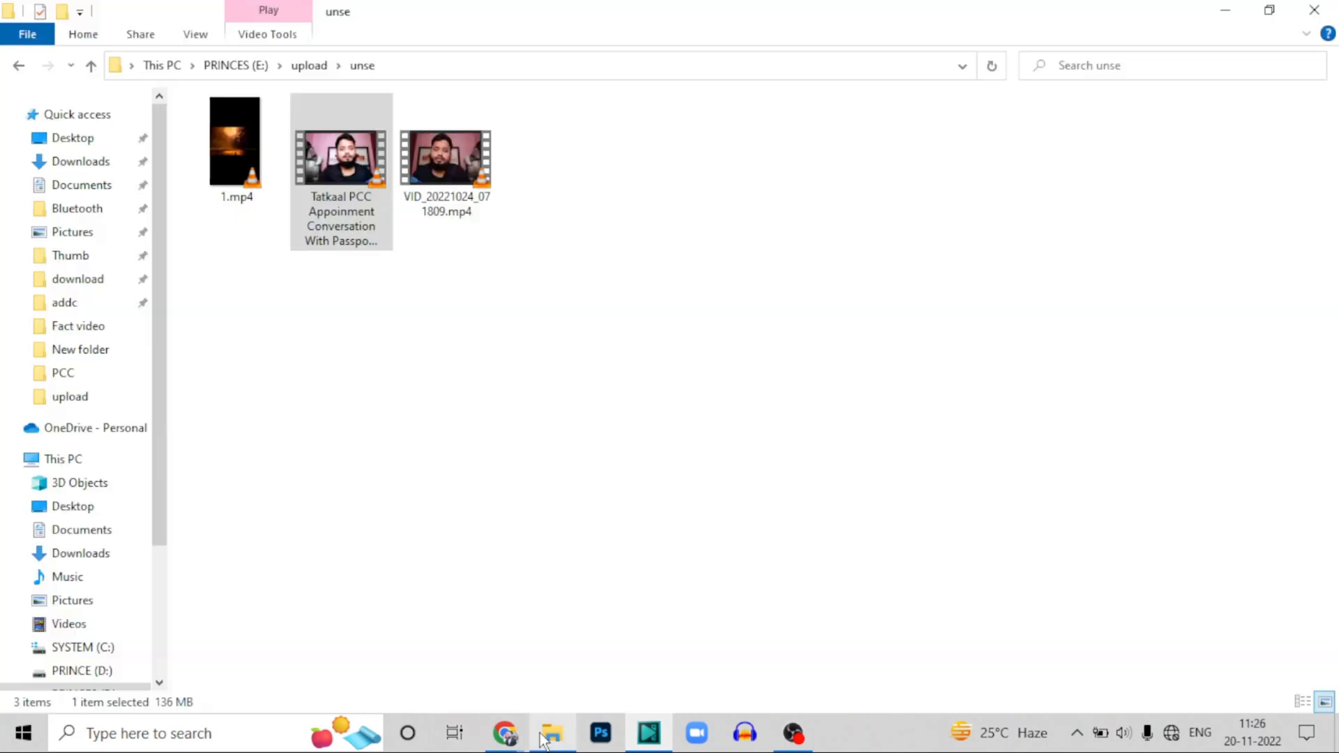
left_click_drag(327, 167, 549, 570)
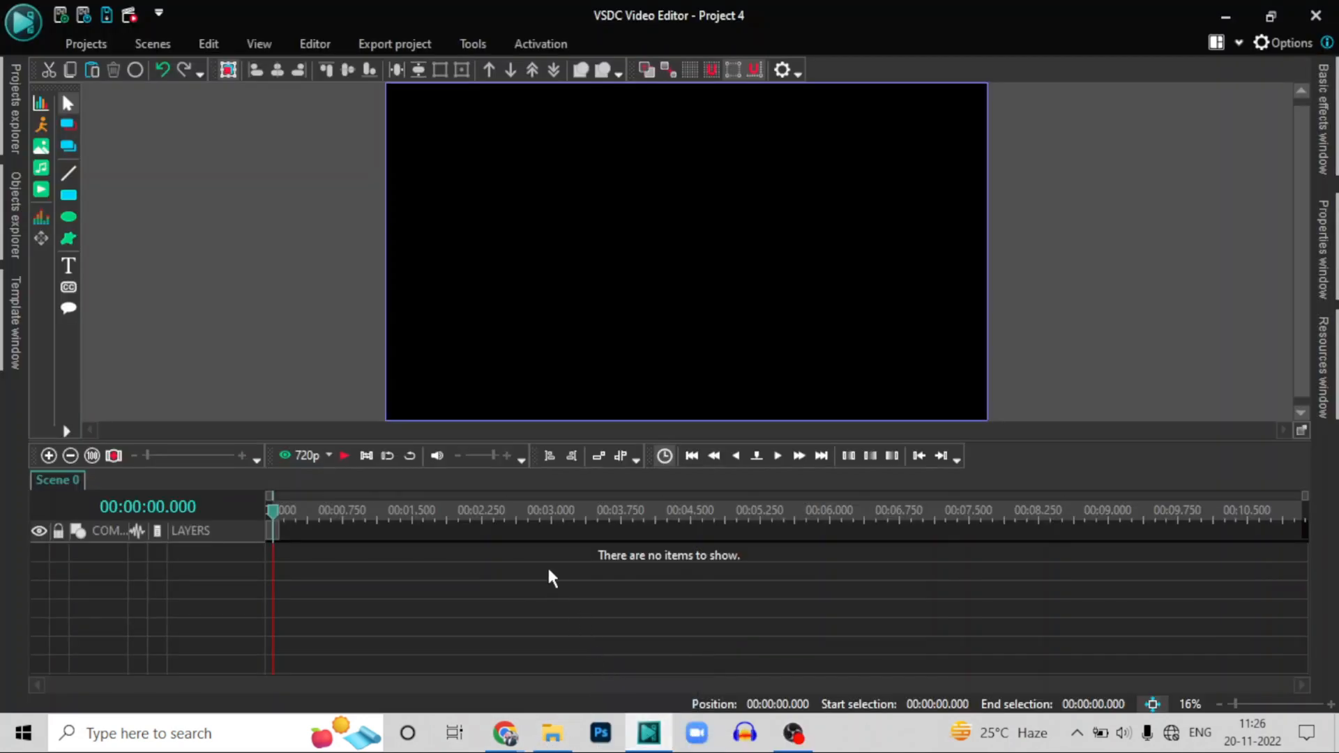
Show the cutting options available for the imported video clip, including Cut out fragment, Cut out content, Trim start and Trim end
left_click(315, 43)
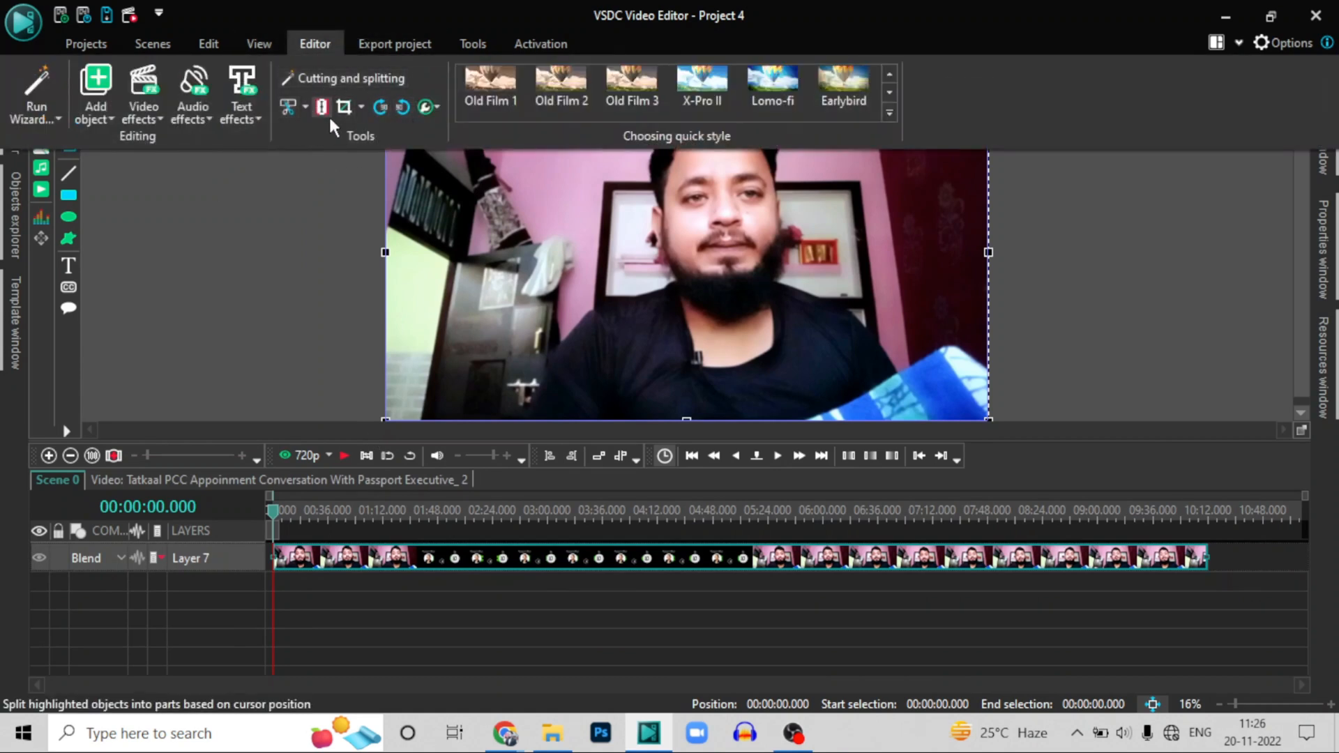
left_click(306, 105)
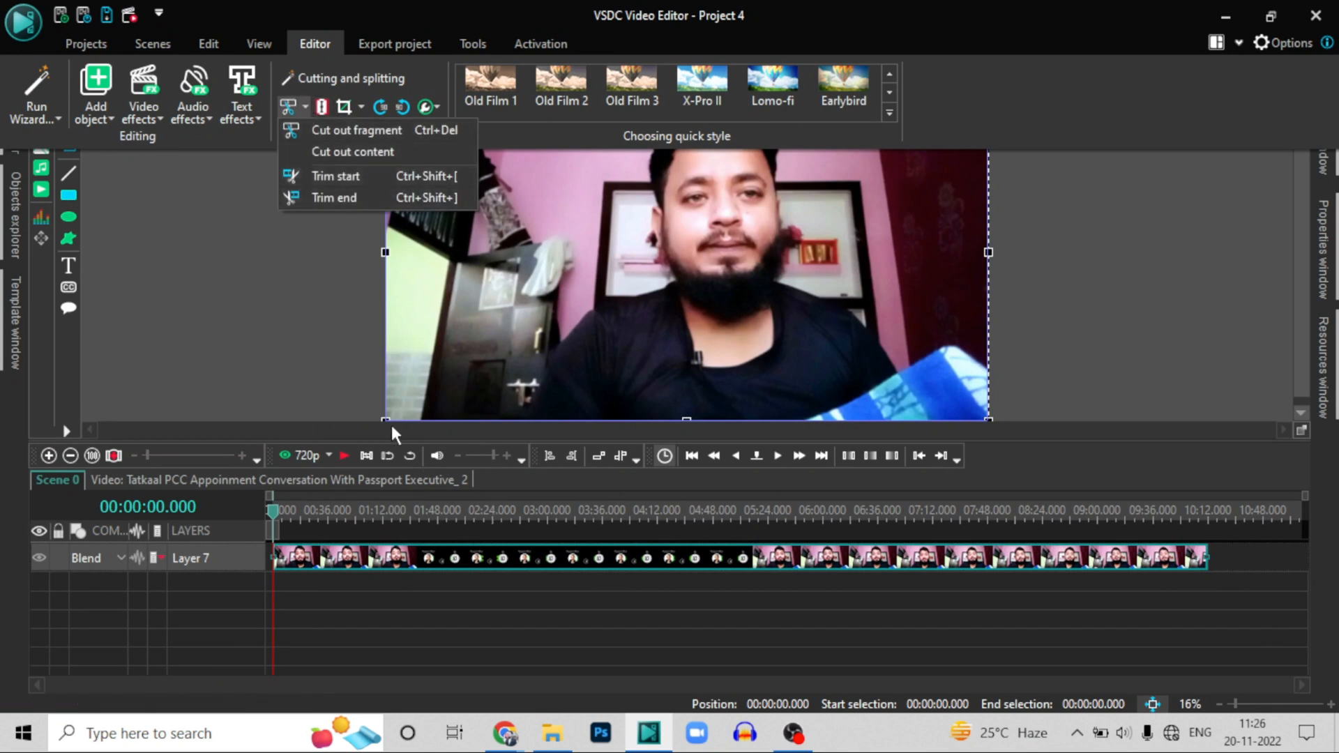
left_click(248, 346)
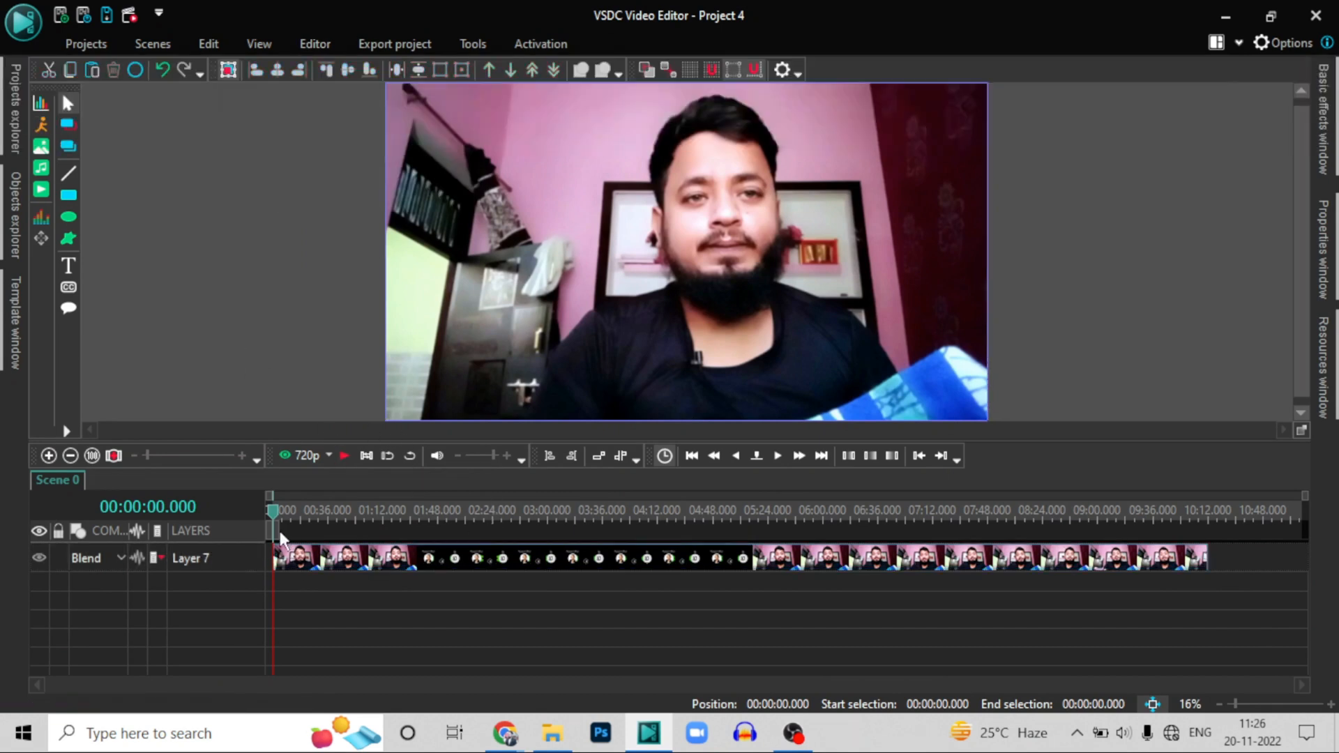
Mark a timeline selection from 00:01:28.541 to 00:05:14.291 around the dark call section of the clip
left_click_drag(274, 530, 753, 568)
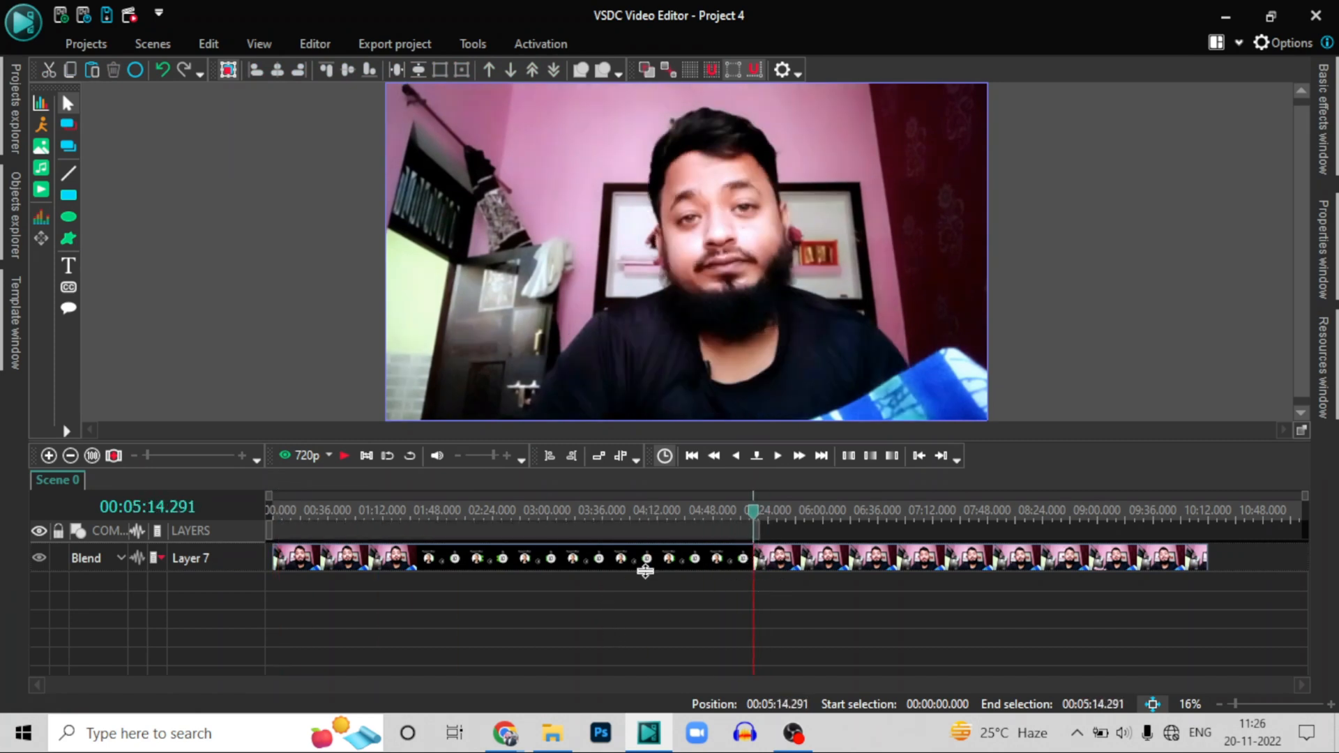
left_click(731, 457)
left_click(731, 458)
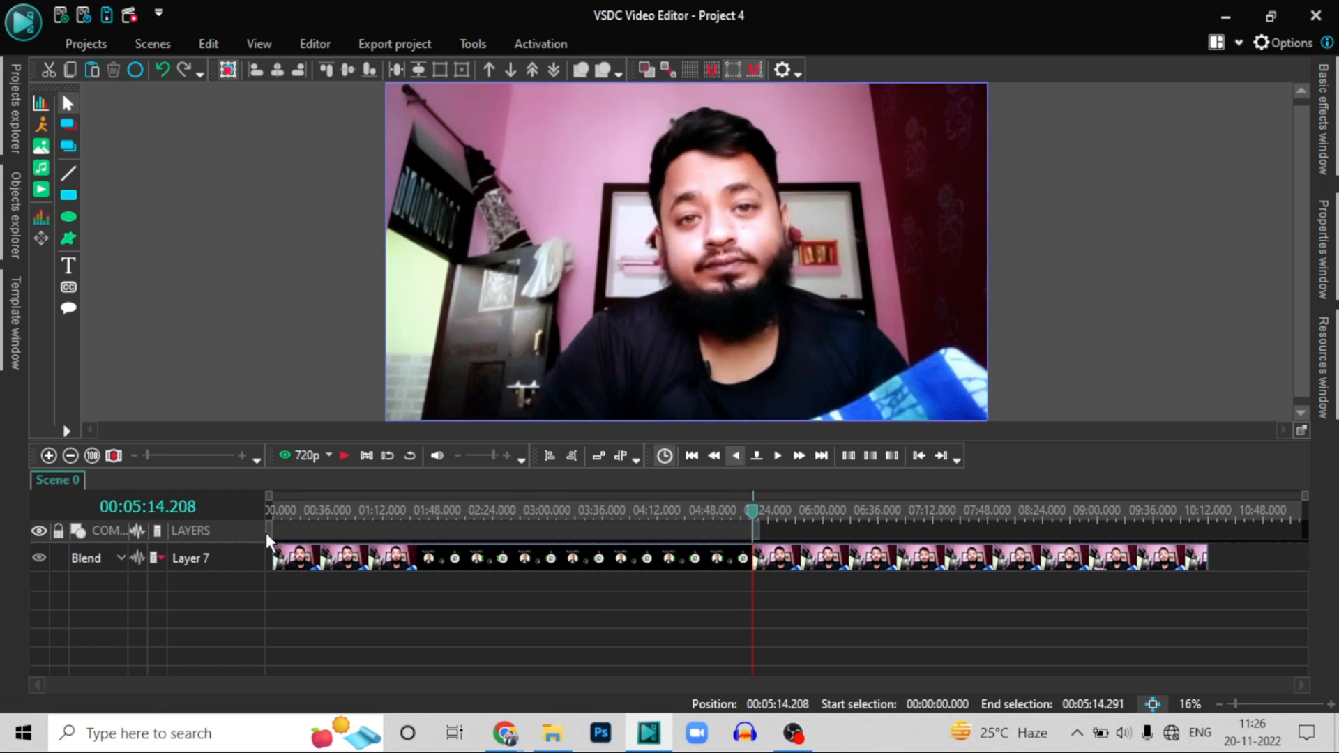
left_click_drag(269, 533, 408, 546)
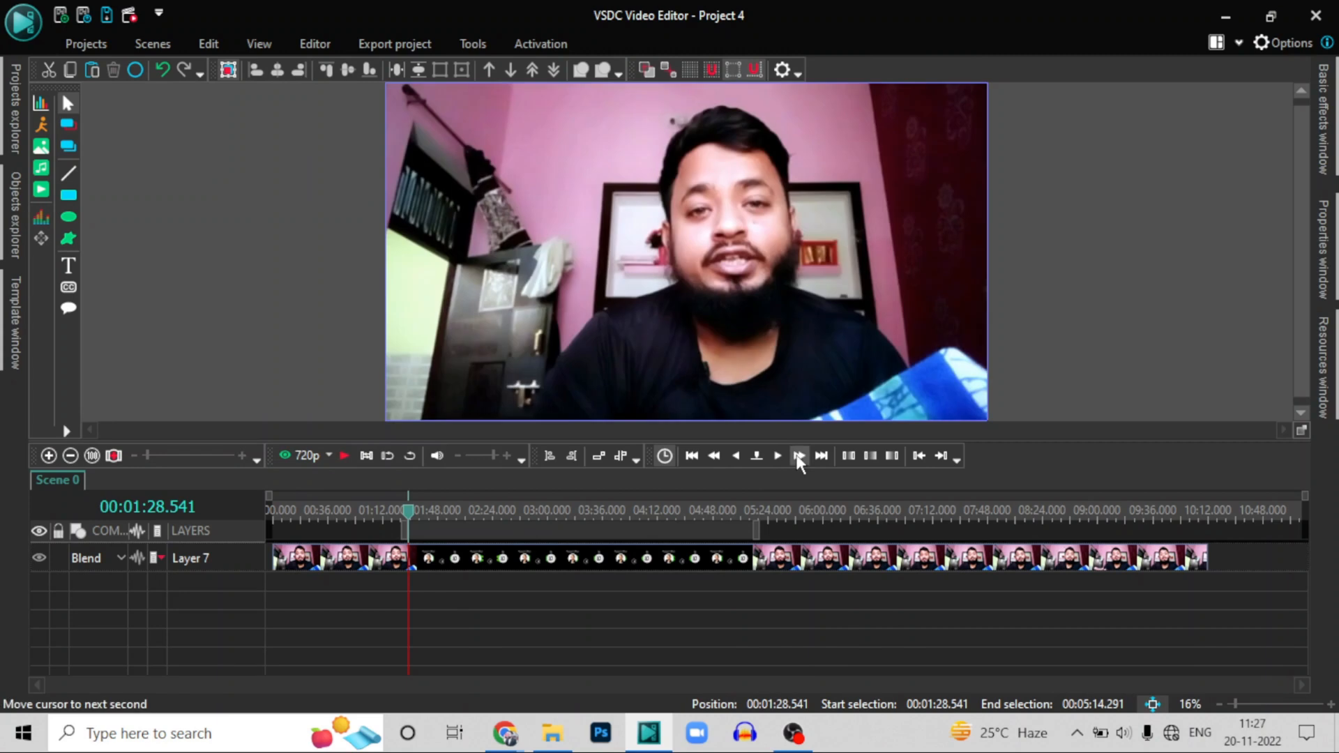
Step through the clip to find the call screen and move the selection start to 00:01:42.000
left_click(798, 457)
left_click(799, 457)
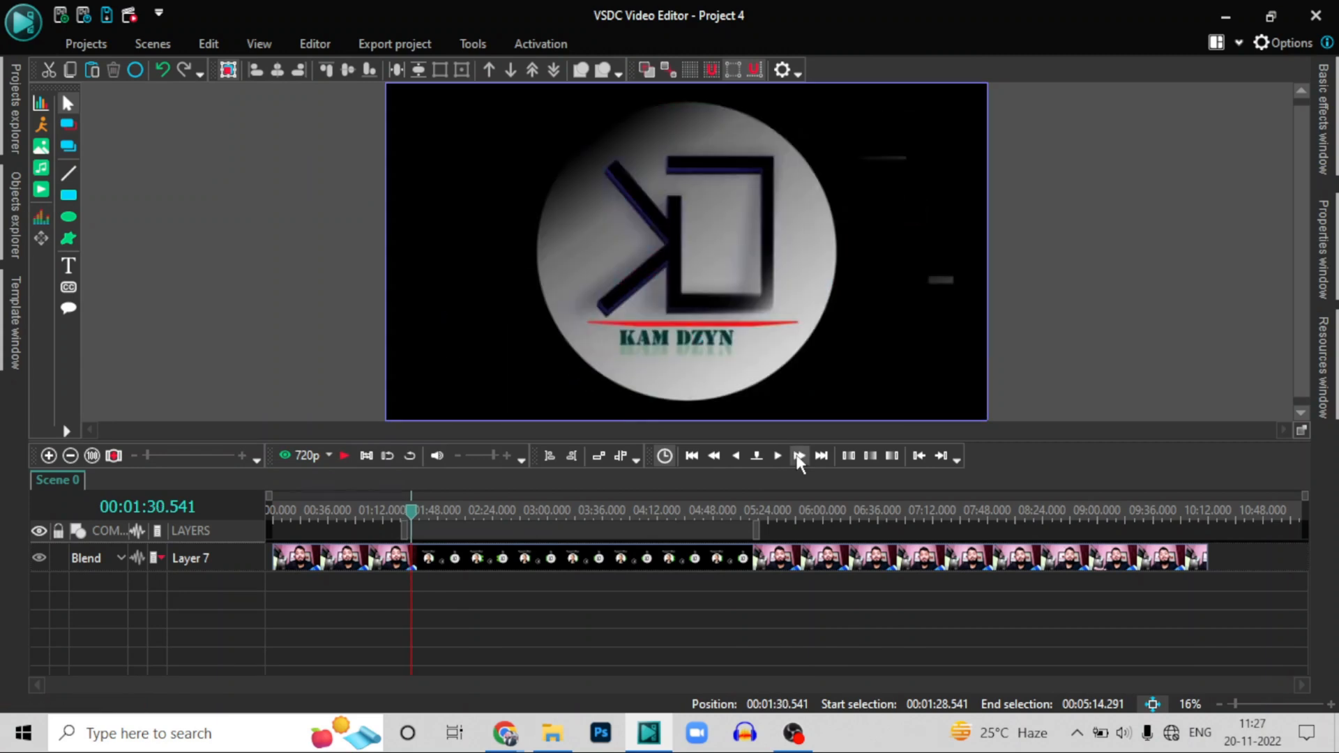
left_click(798, 457)
left_click(798, 456)
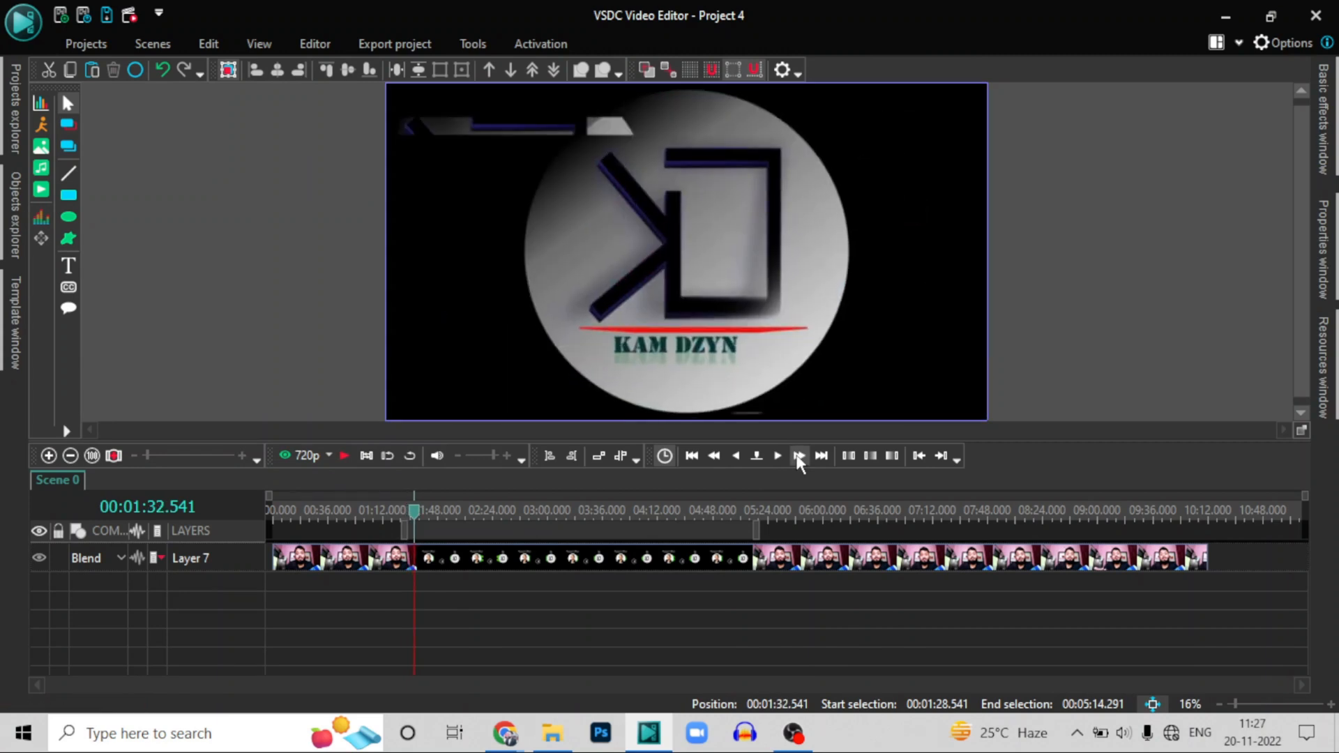
left_click(799, 457)
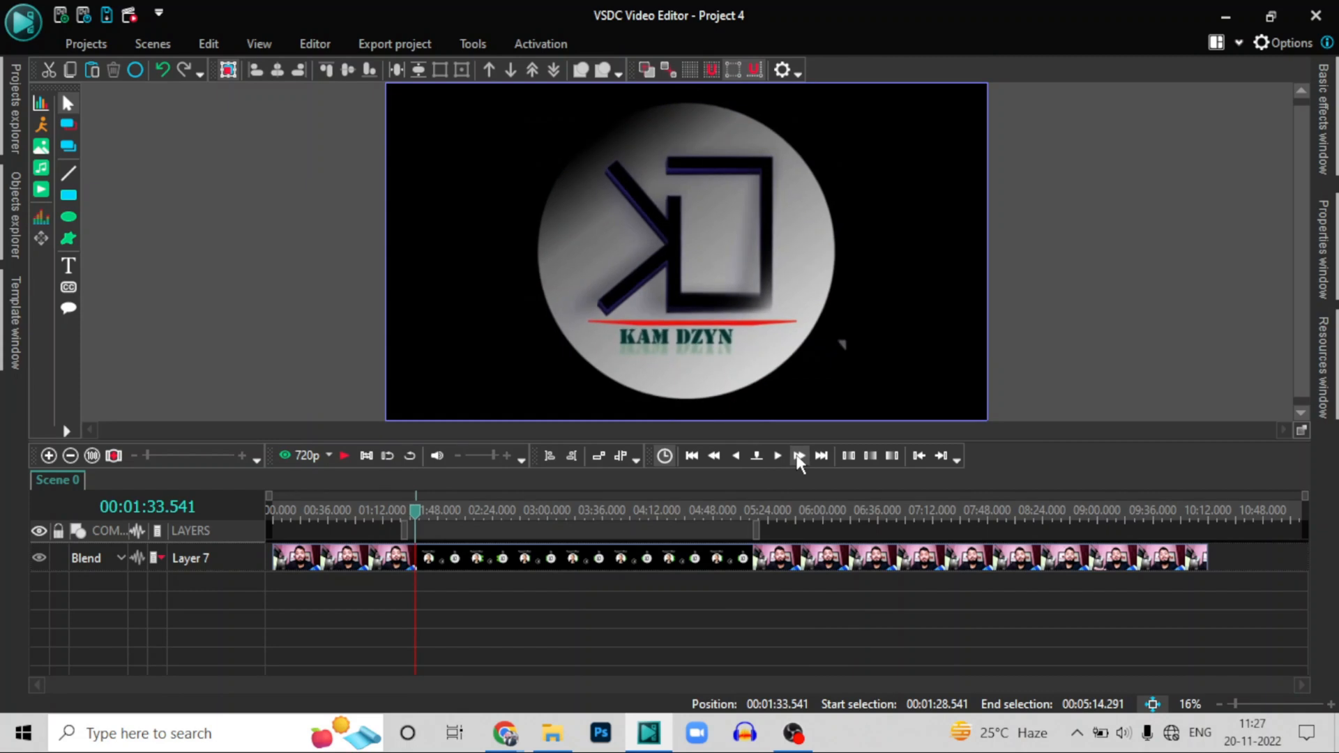
left_click(798, 457)
left_click(799, 457)
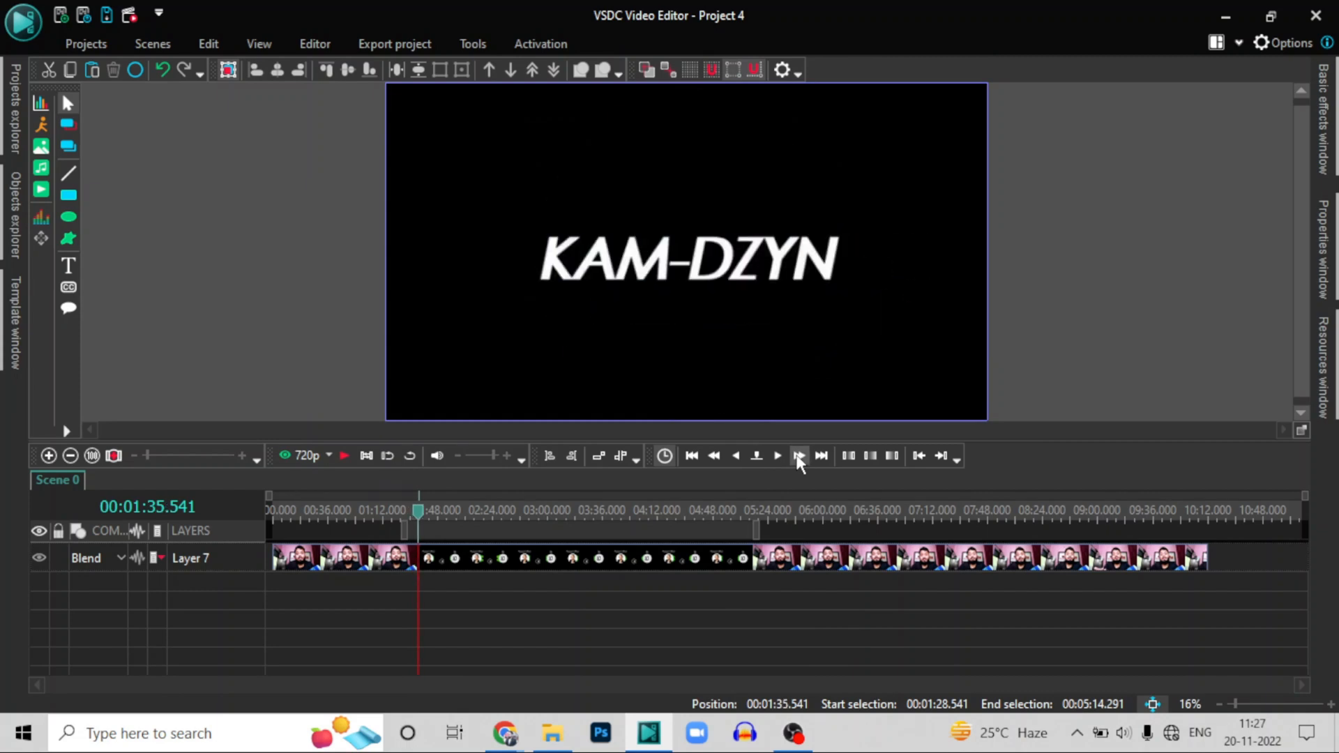
left_click(799, 457)
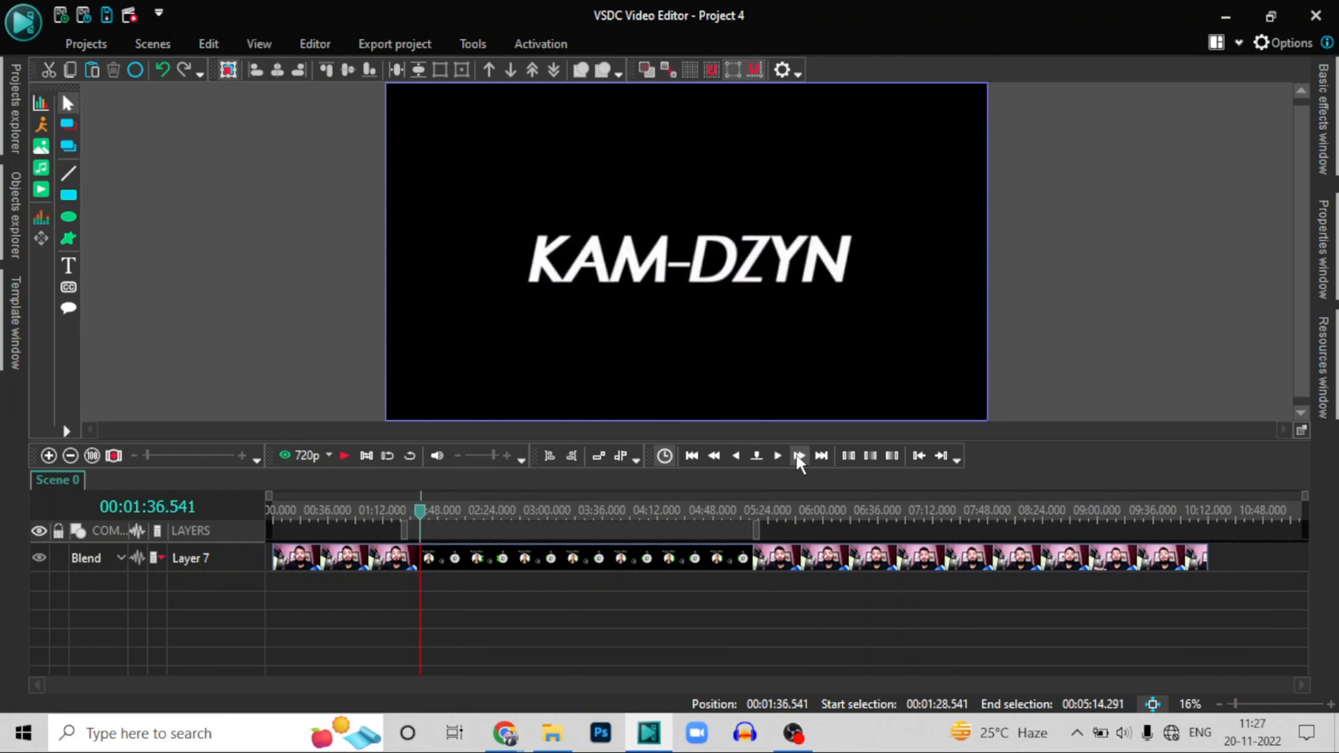
left_click(798, 457)
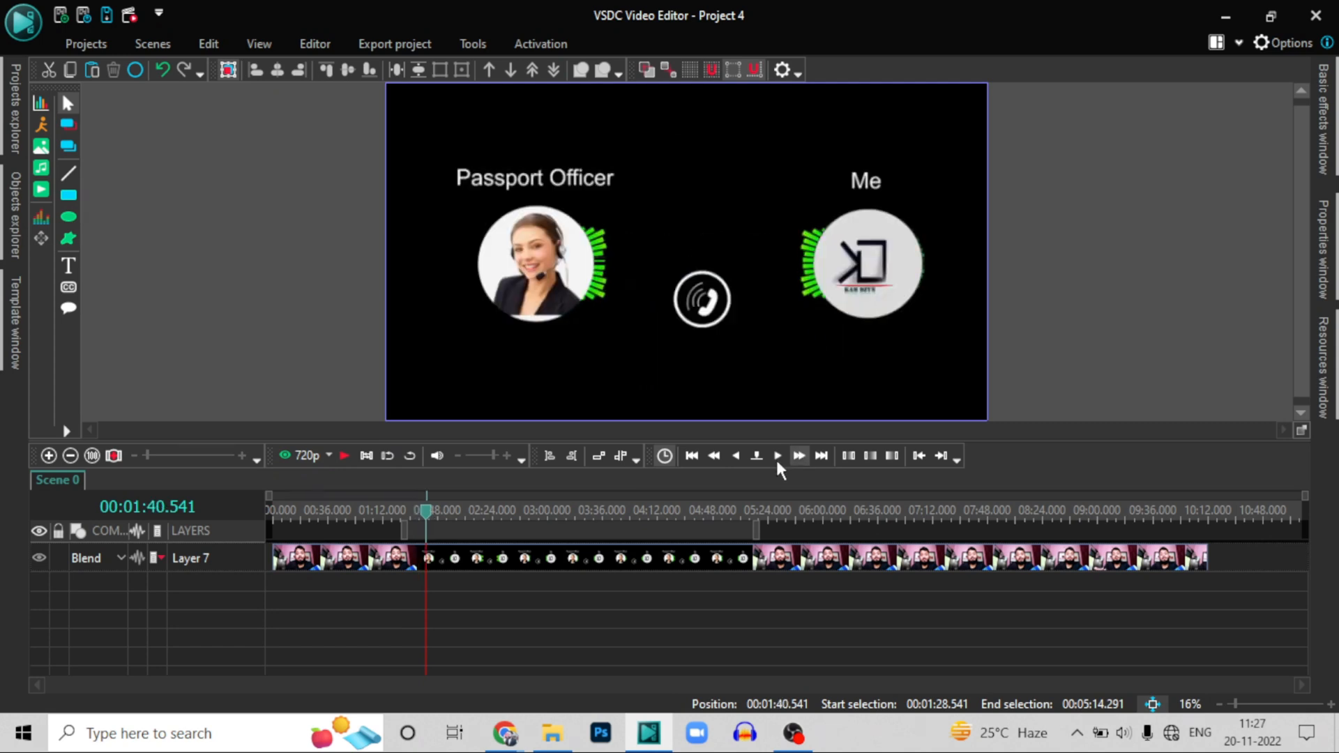
left_click(738, 457)
left_click(738, 457)
left_click(737, 457)
left_click(738, 457)
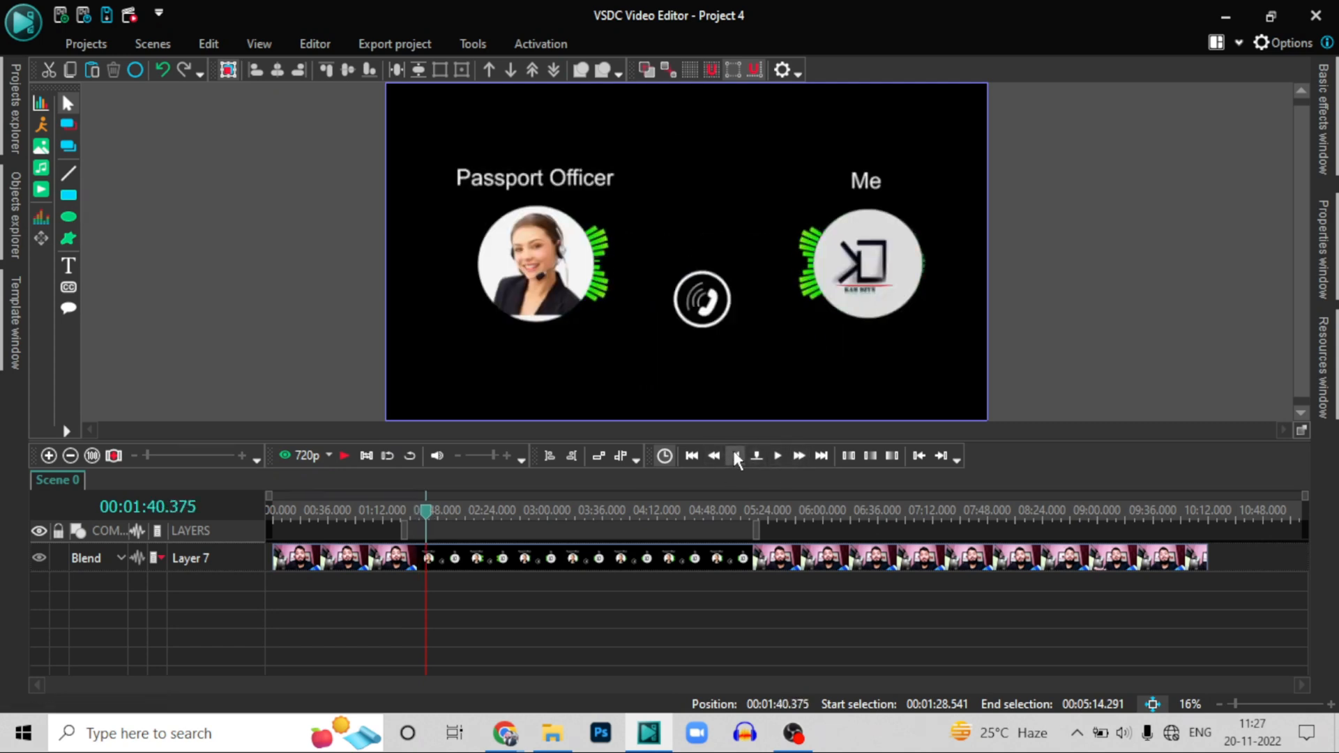
left_click(738, 457)
left_click(515, 560)
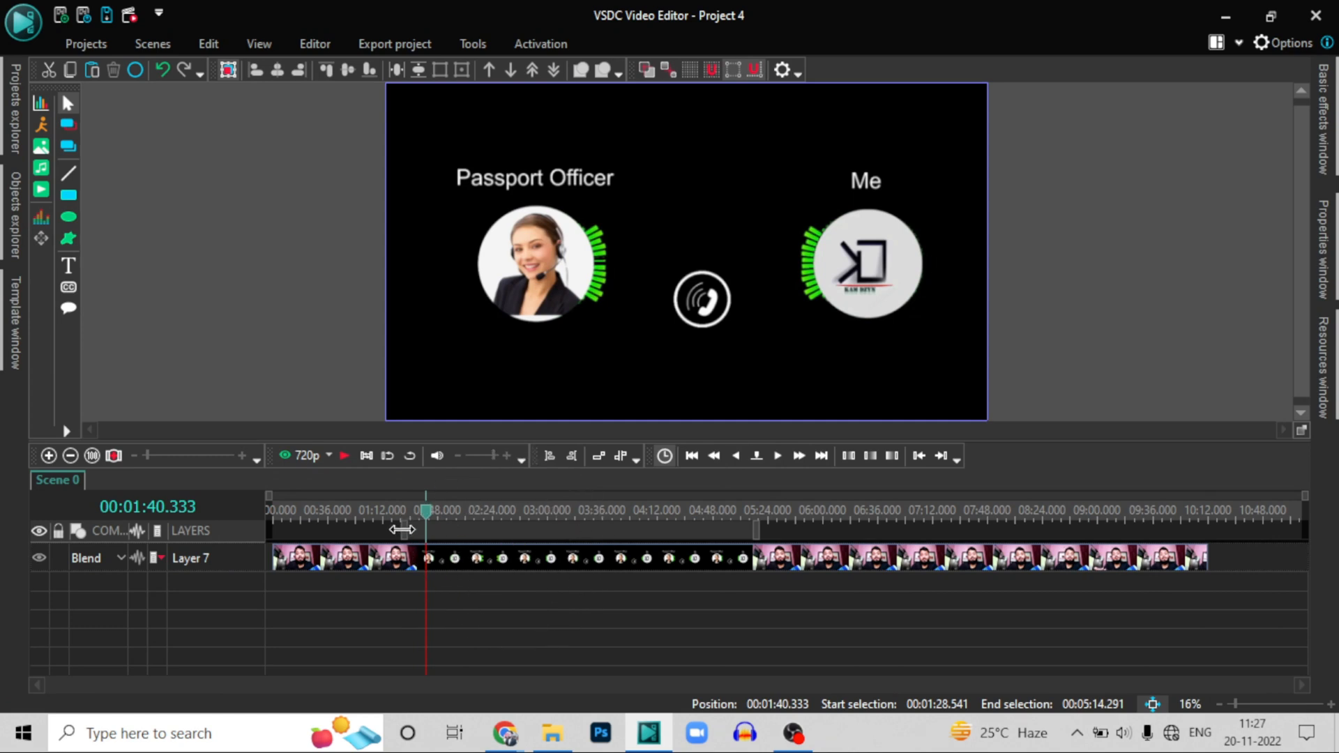
left_click_drag(402, 530, 429, 530)
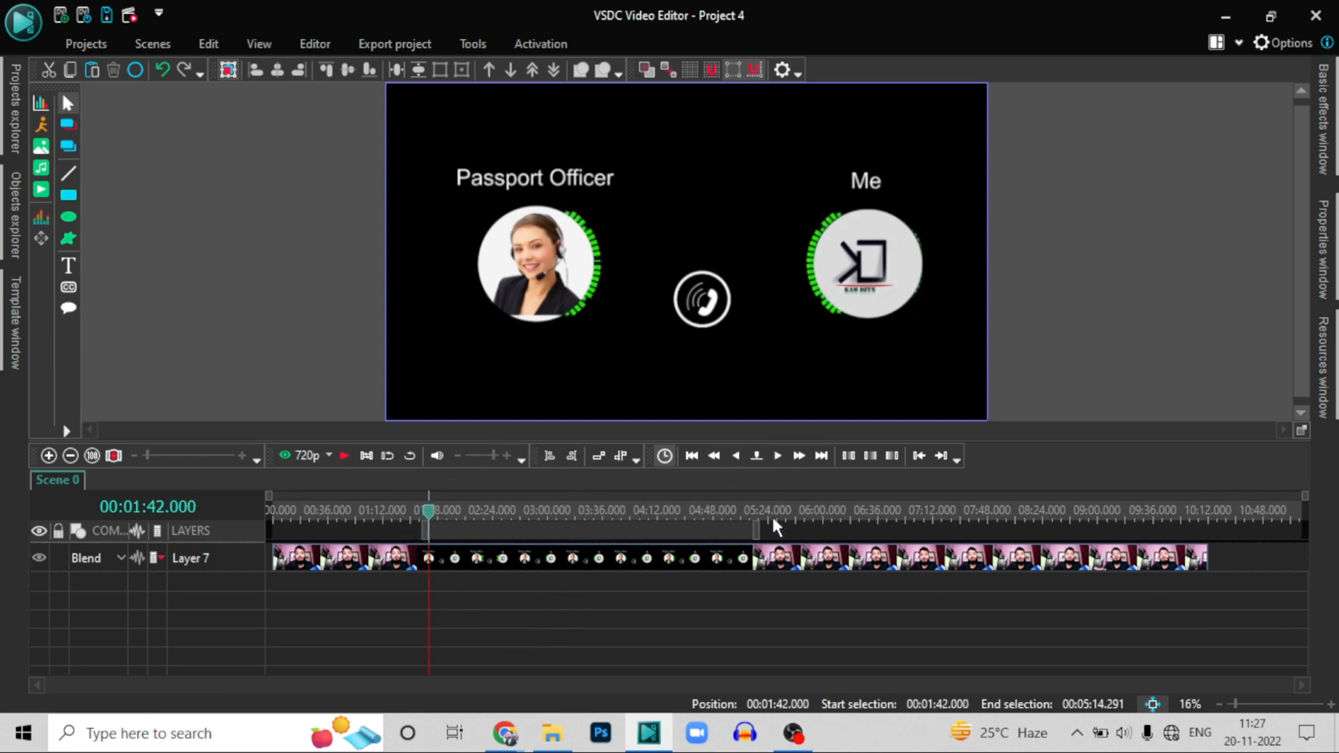
Apply Cut out fragment to the marked section of the video clip and undo the cut
left_click(315, 45)
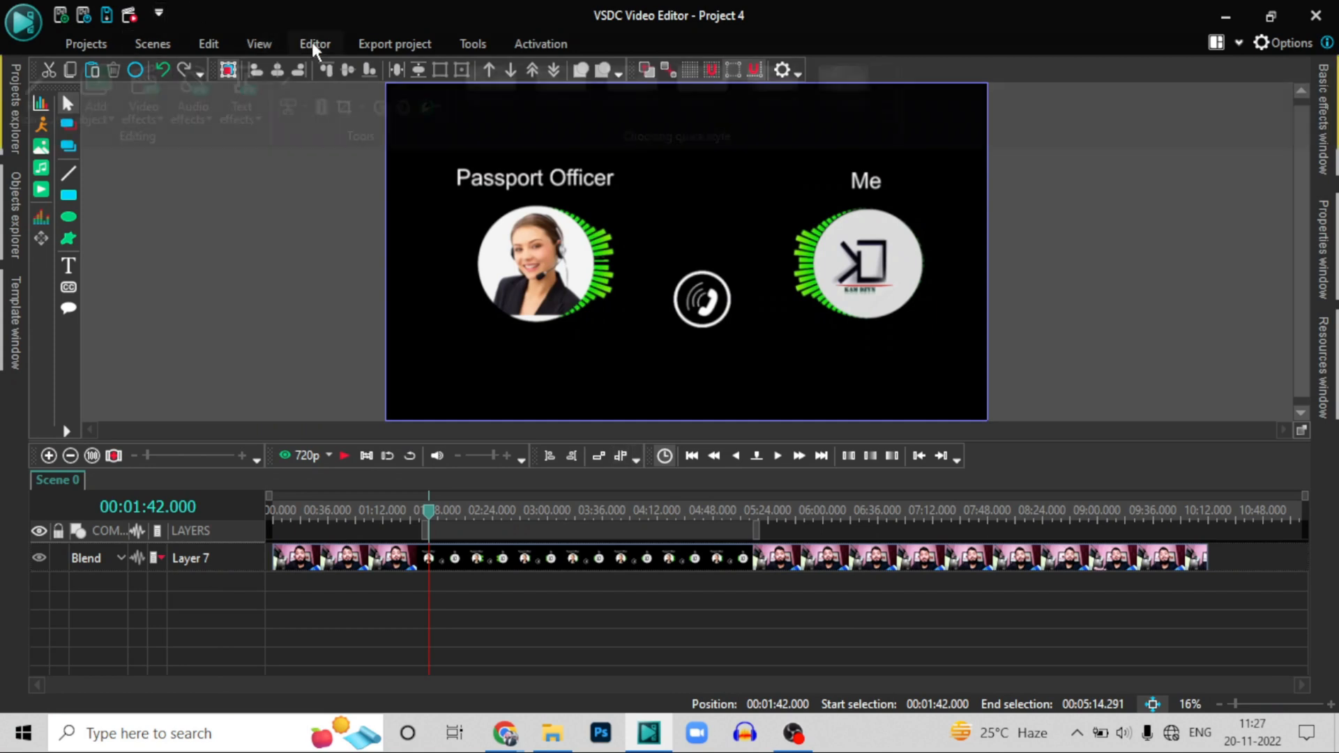
left_click(521, 558)
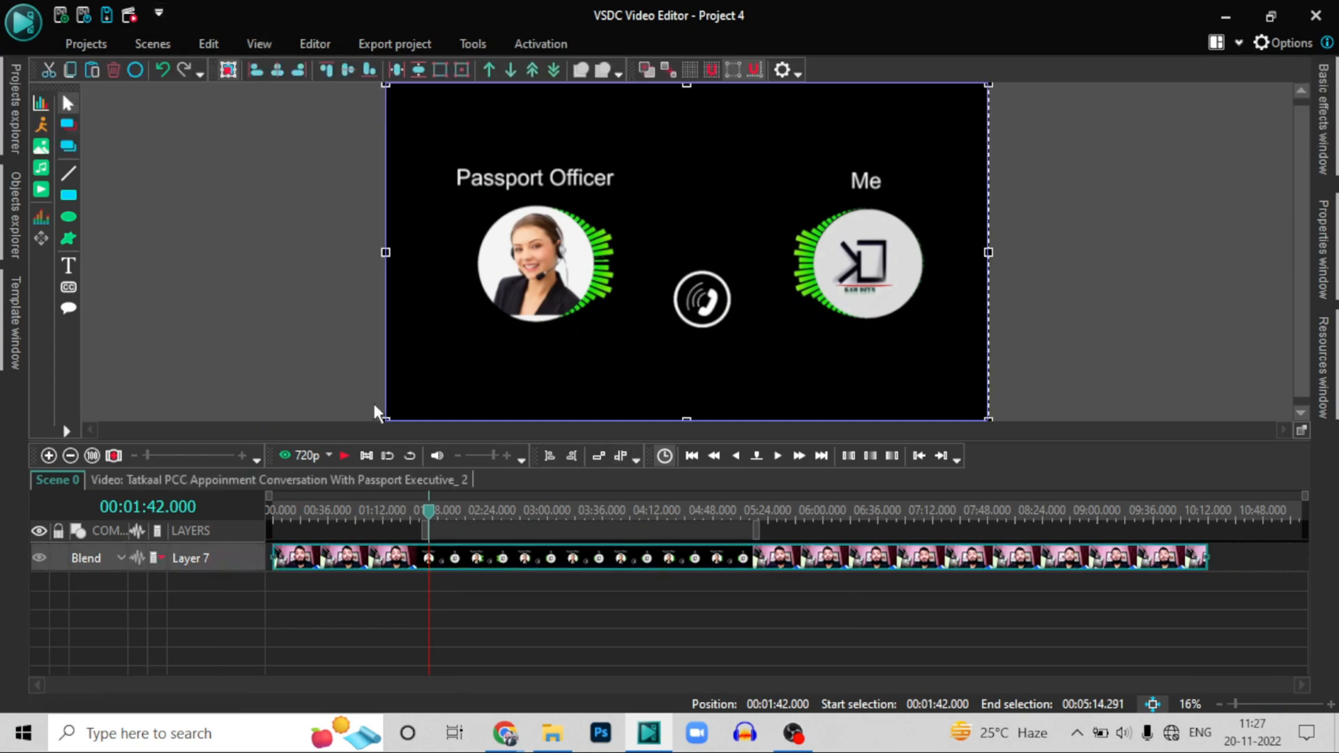
left_click(315, 44)
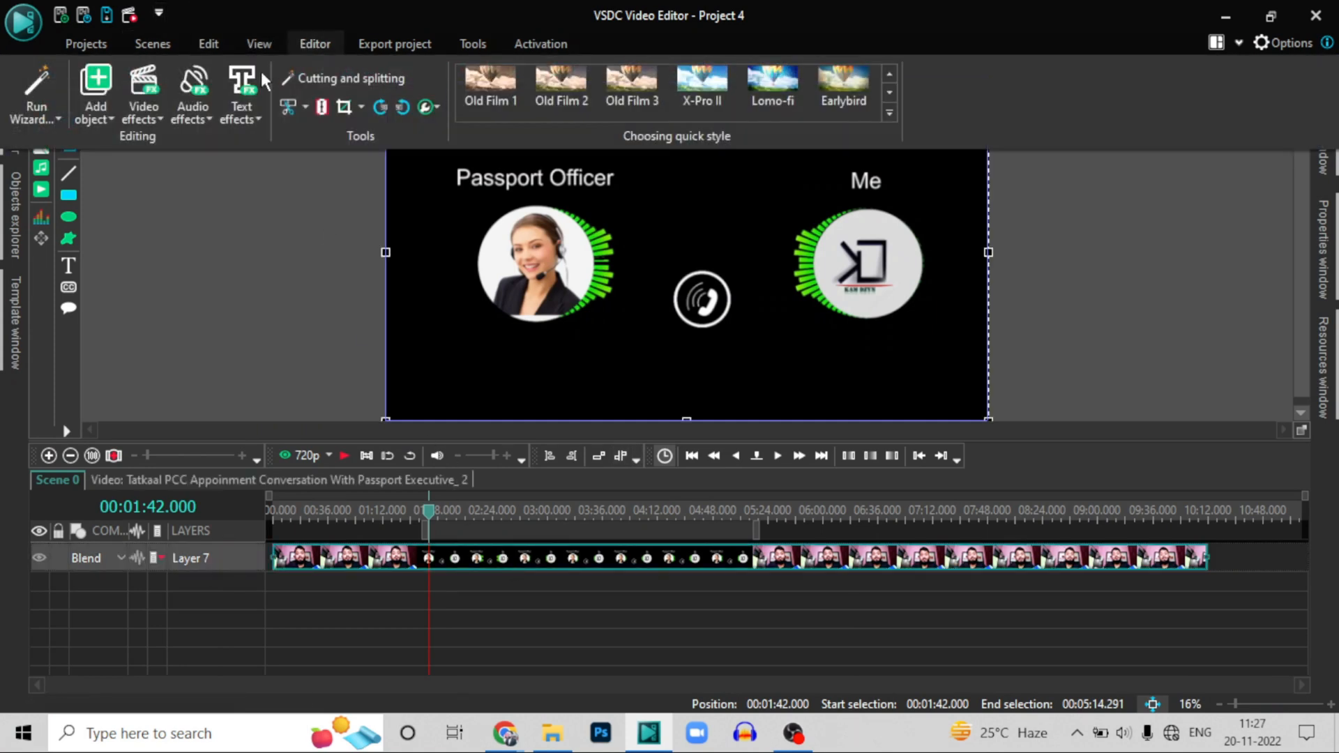
left_click(304, 107)
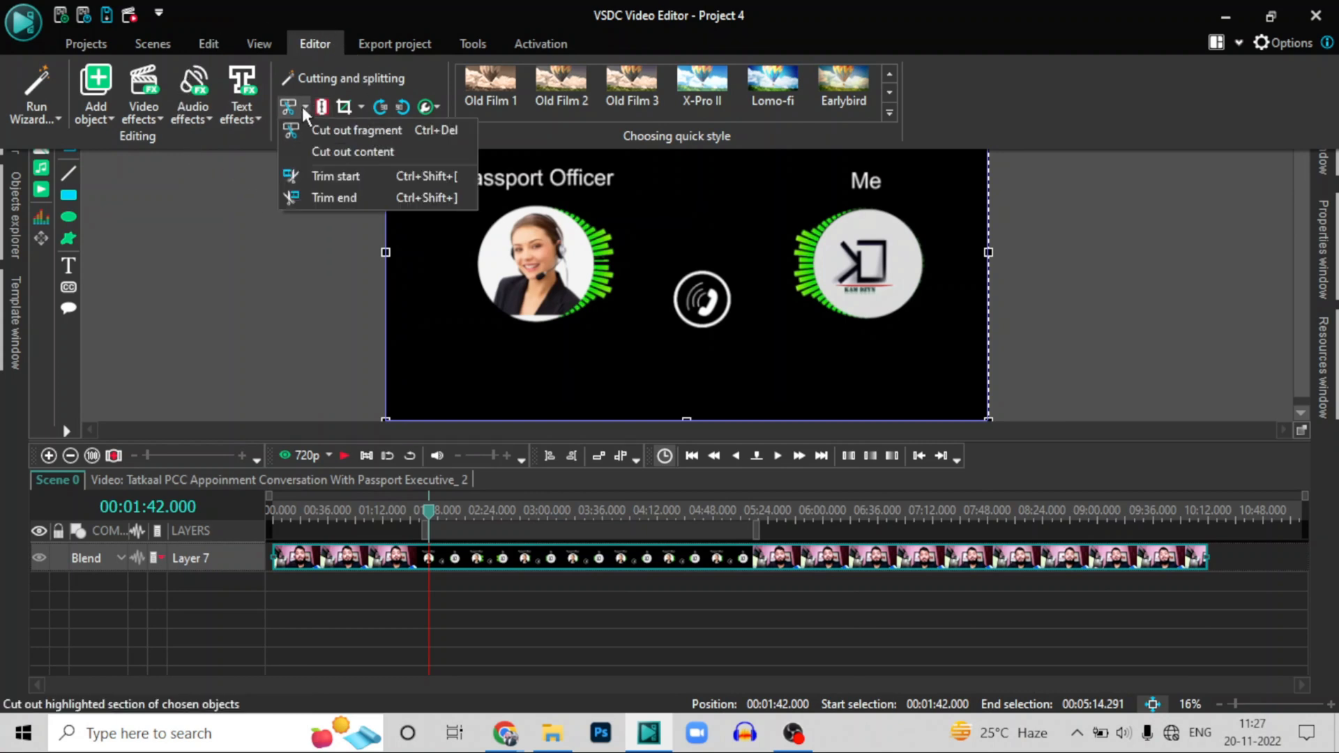
left_click(383, 133)
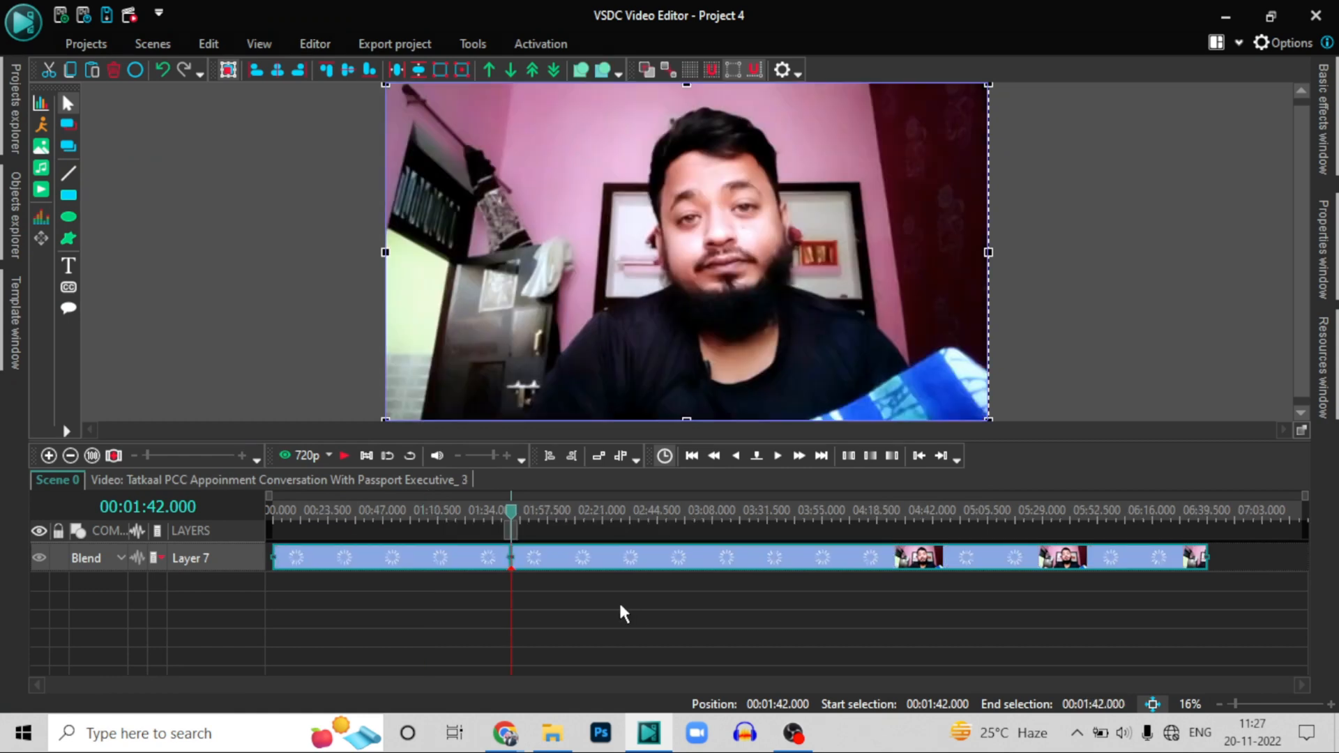
left_click(520, 558)
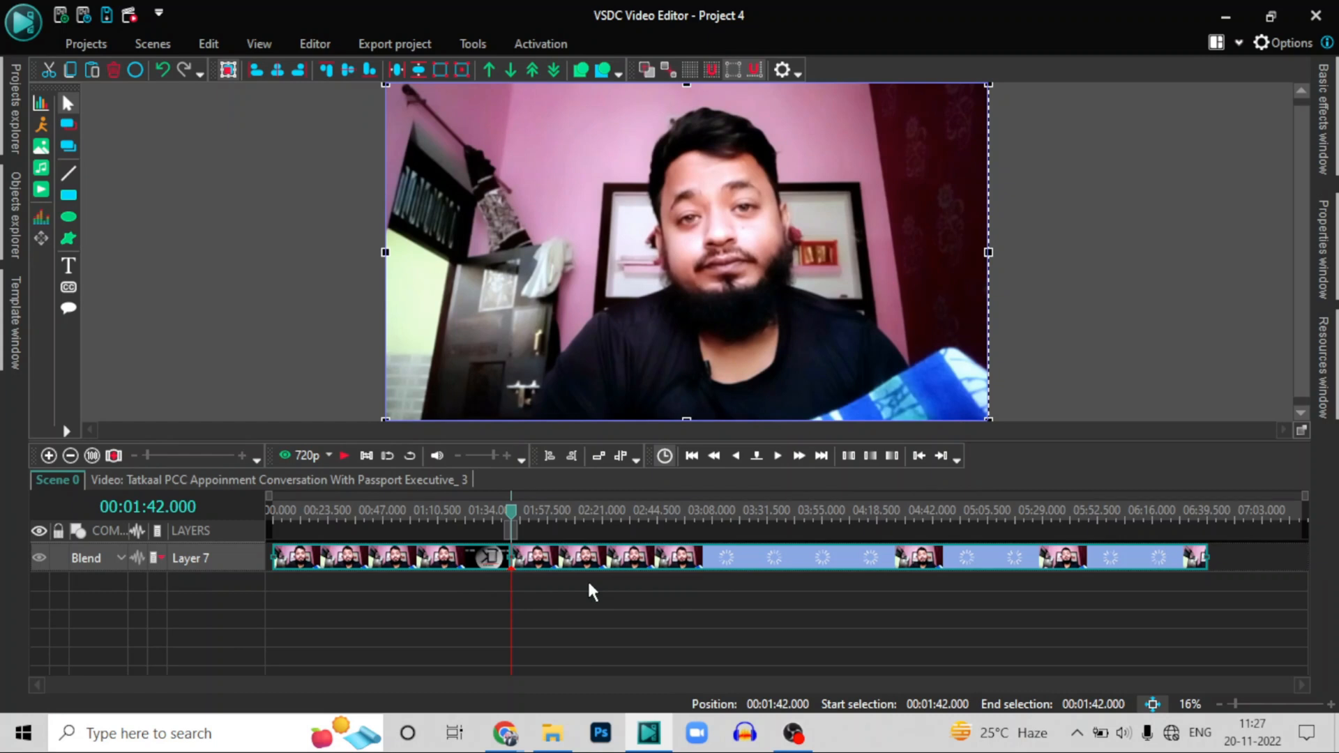
key("ctrl+z")
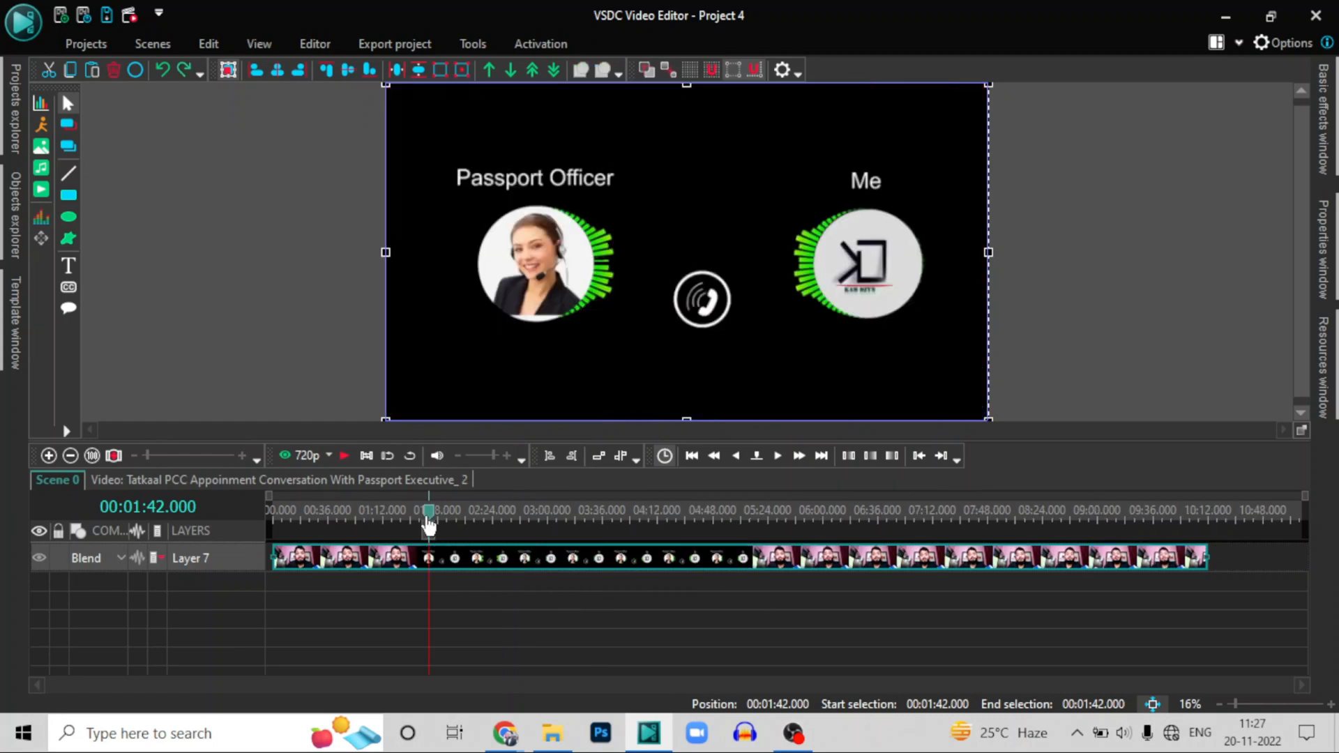
Mark the clip section from 00:01:42.000 to 00:05:13.000 and remove it with Cut out content
left_click_drag(432, 534, 752, 534)
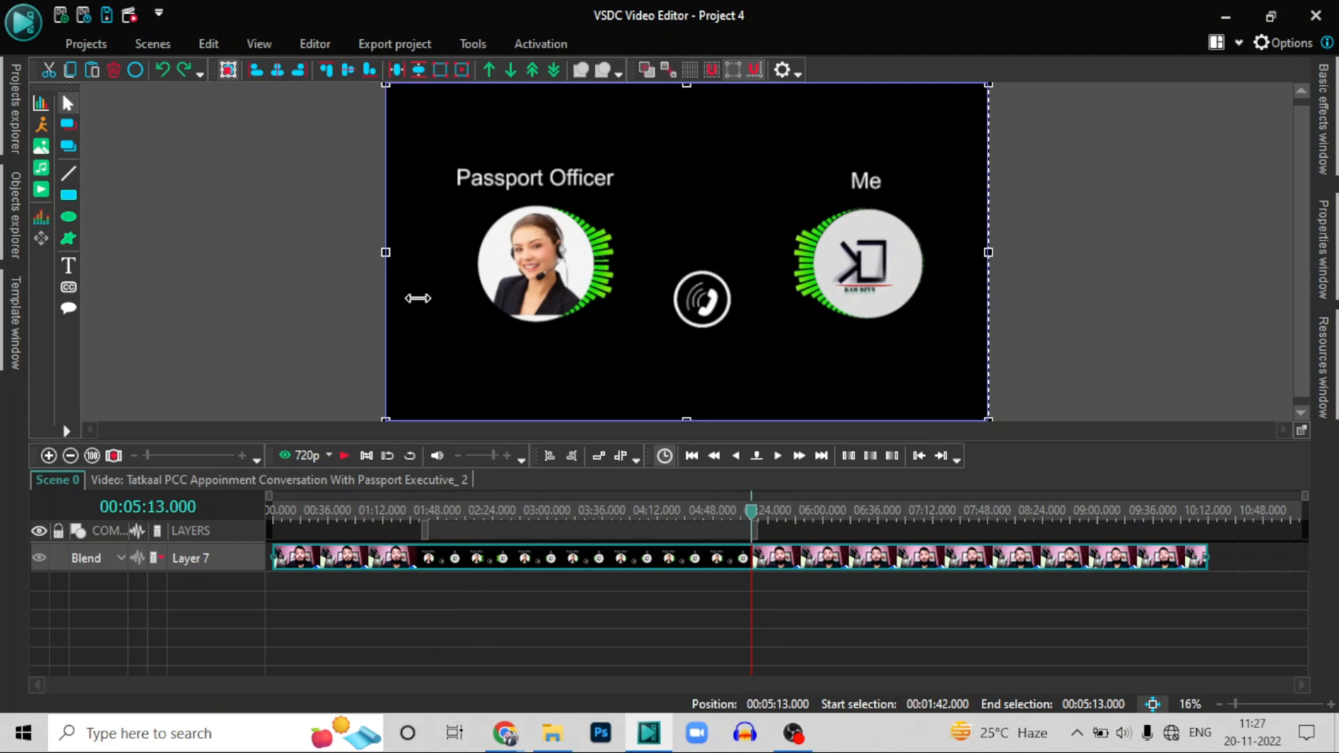
left_click(307, 42)
left_click(306, 107)
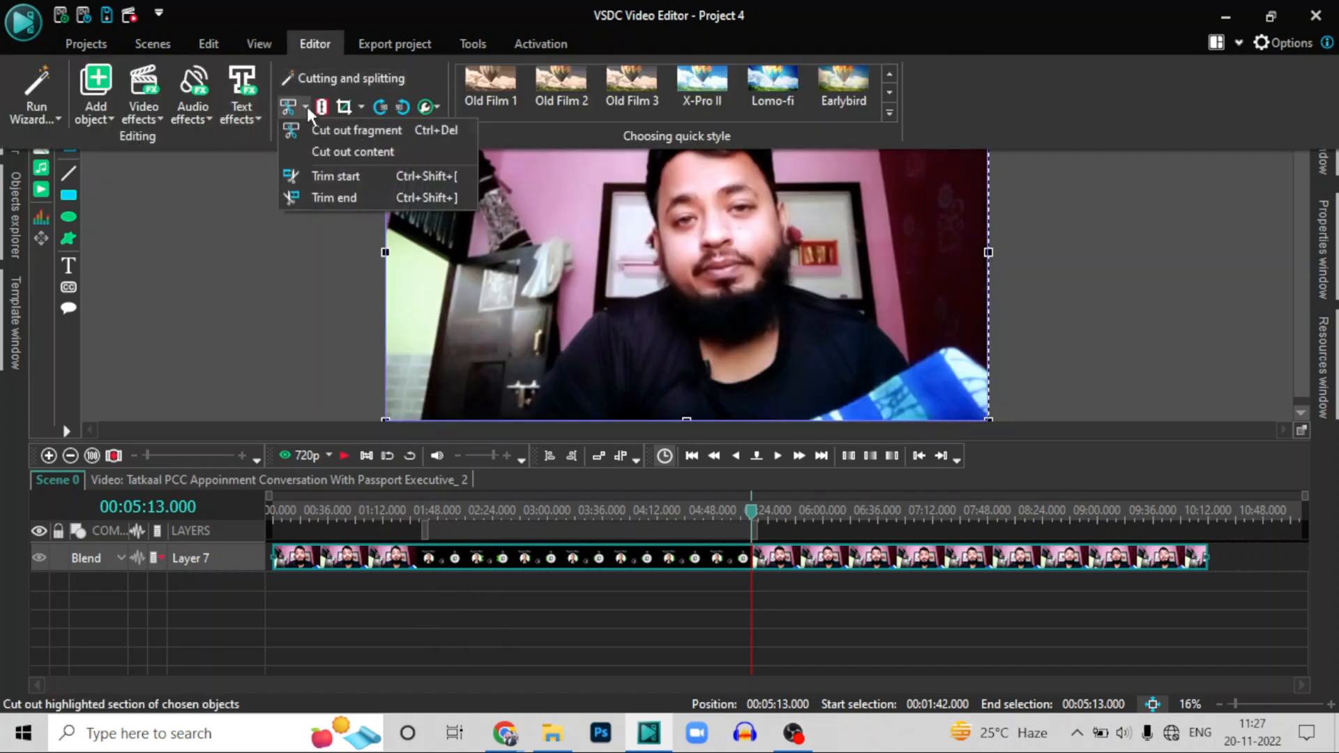
left_click(304, 154)
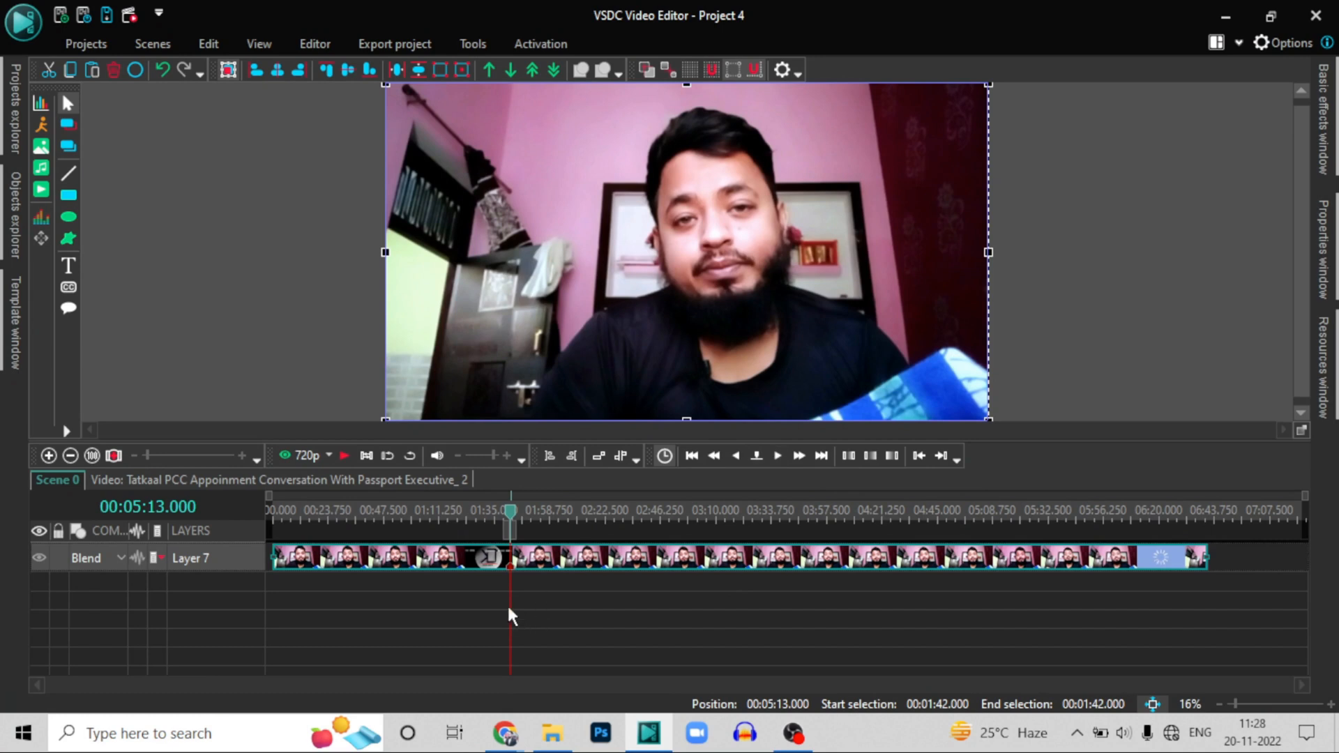
Paste the clipboard video onto a new layer above the shortened clip and undo the paste
right_click(571, 588)
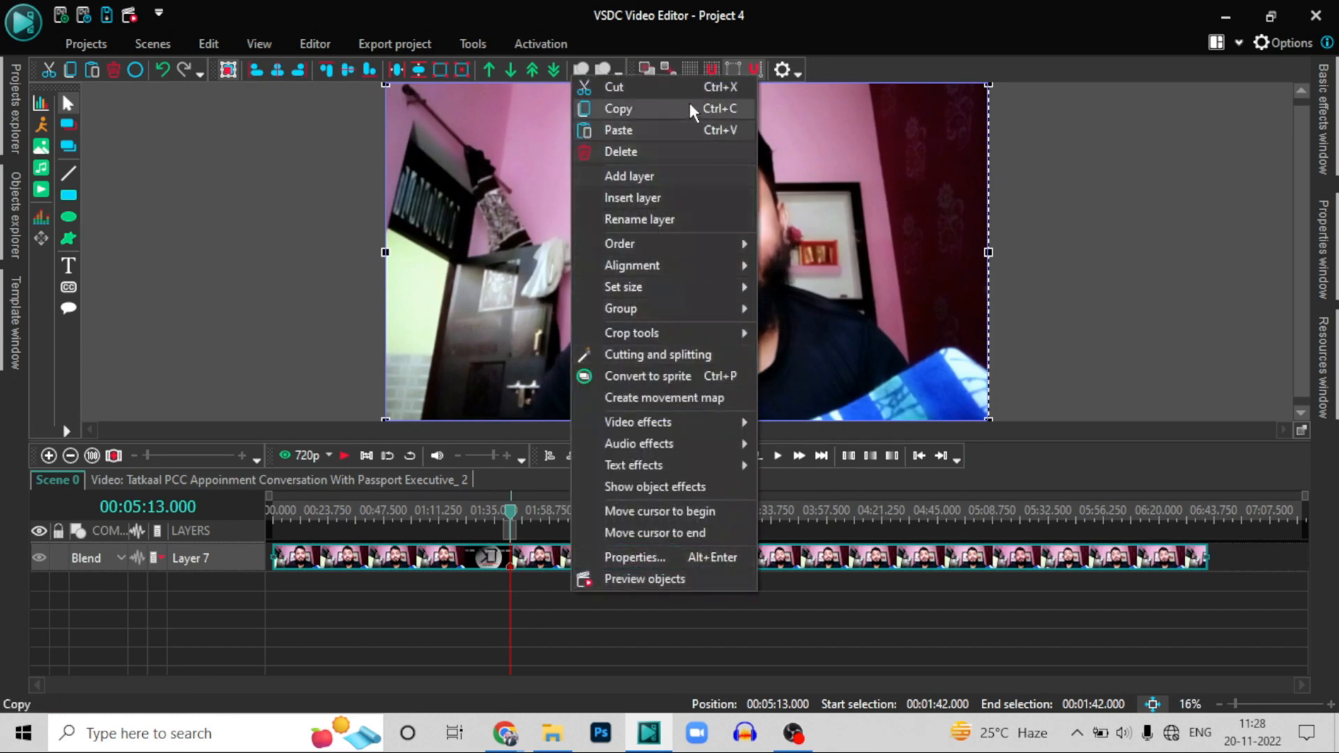
left_click(653, 131)
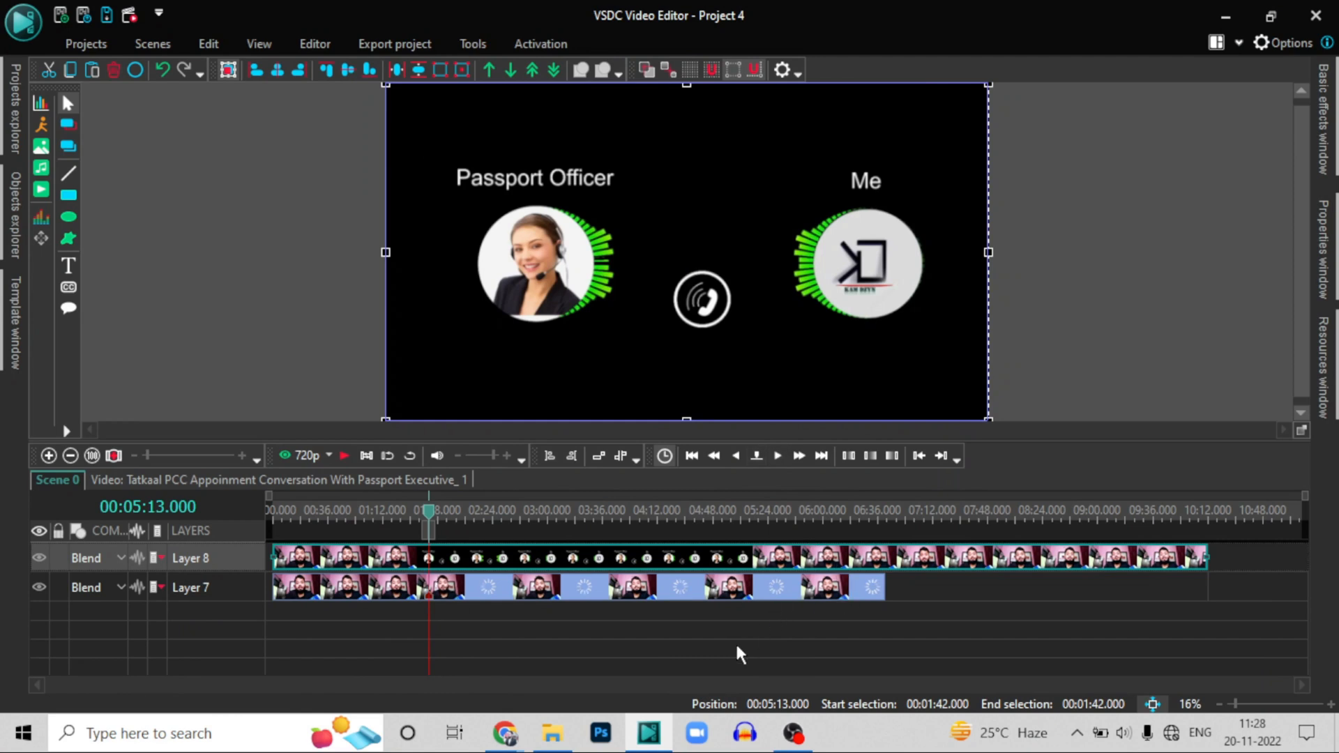
key("ctrl+z")
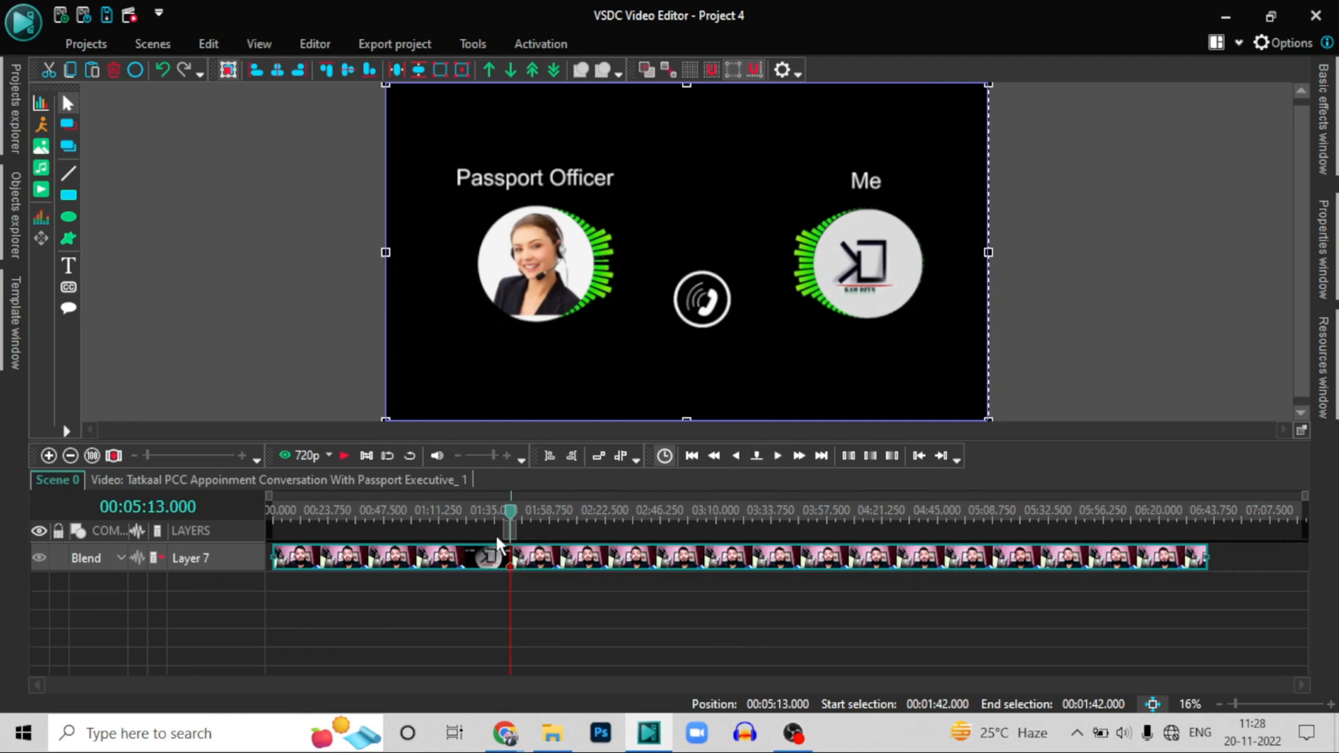
Return the timeline cursor to 00:00:00.000 and set both the selection start and end to that position
left_click_drag(508, 532, 116, 512)
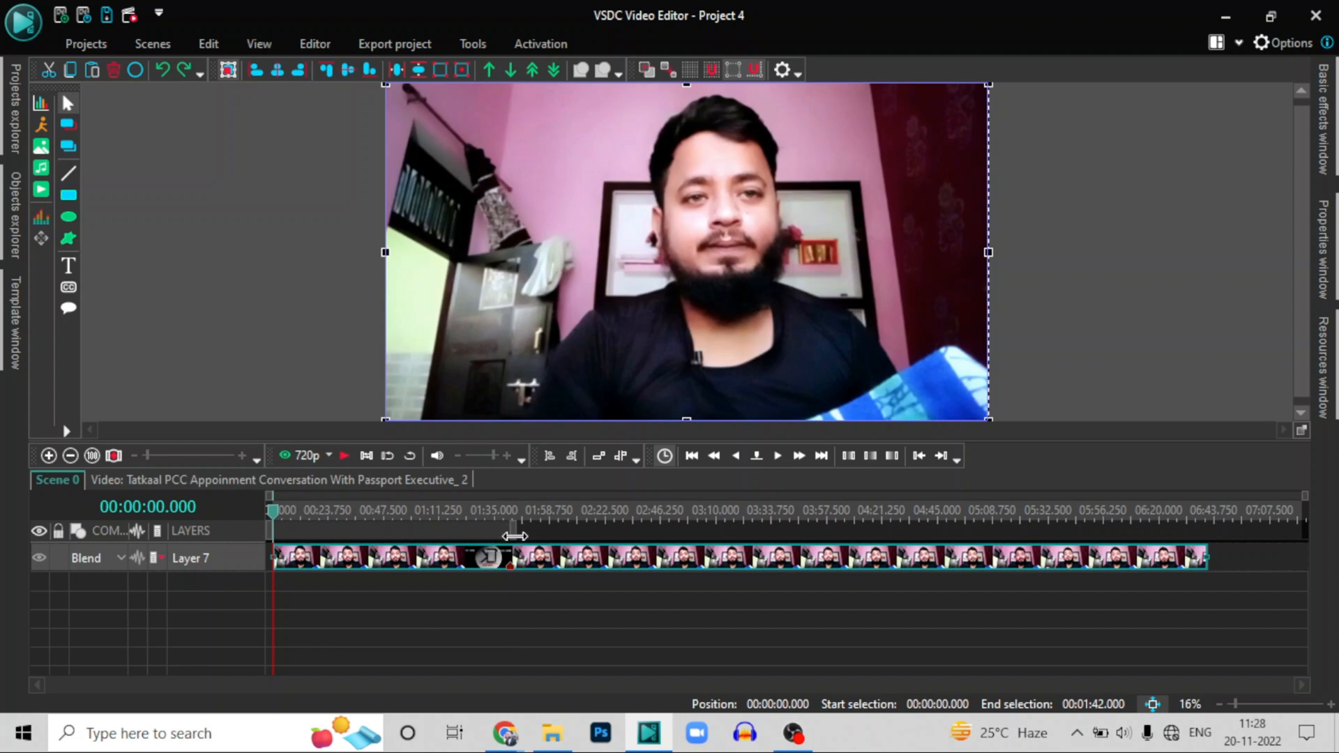
left_click_drag(515, 535, 273, 533)
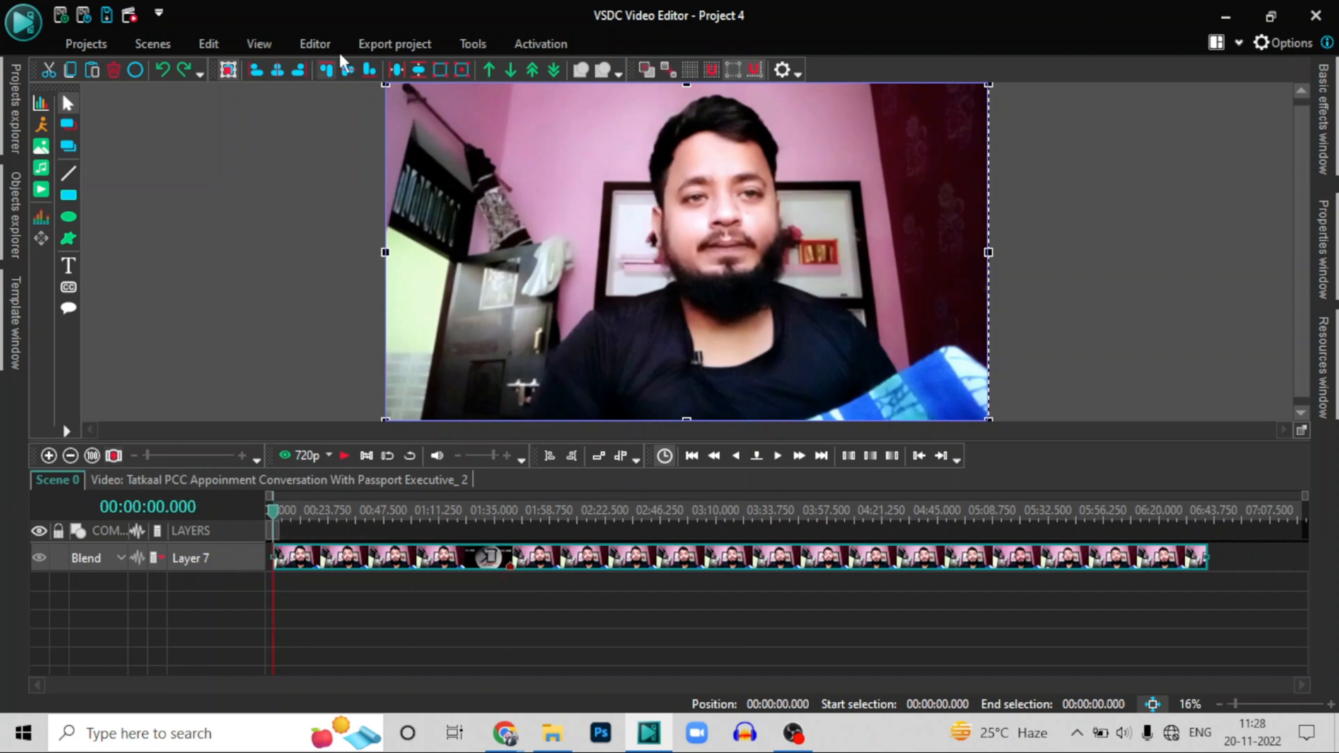
Review the Trim start and Trim end options for the shortened clip without applying them
left_click(315, 43)
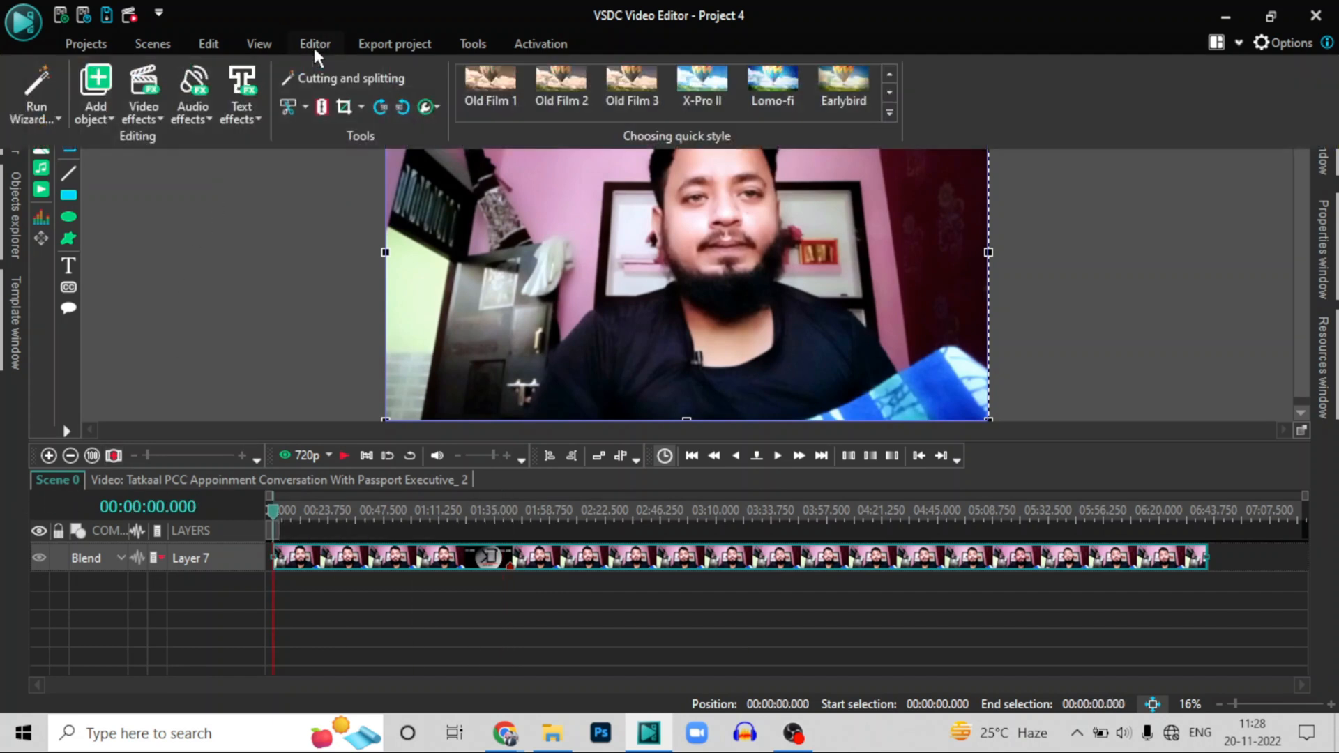
left_click(306, 106)
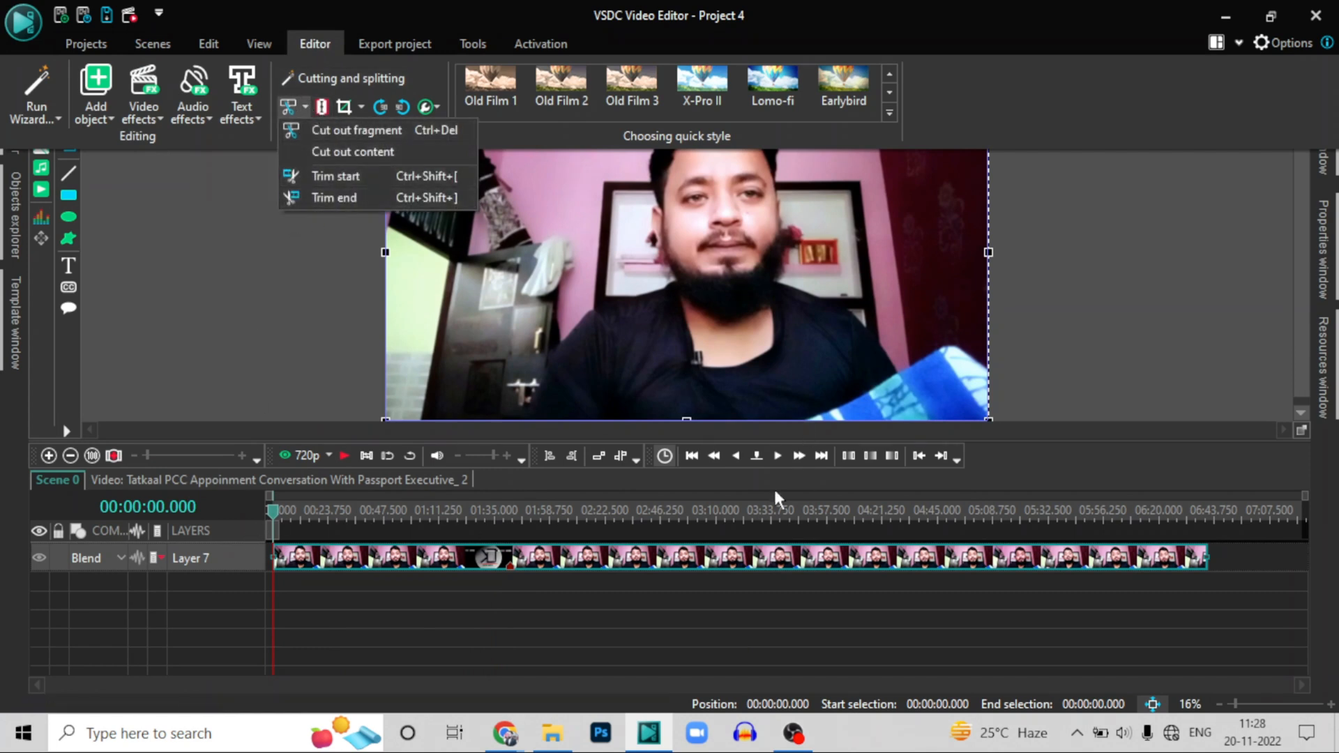
left_click(768, 599)
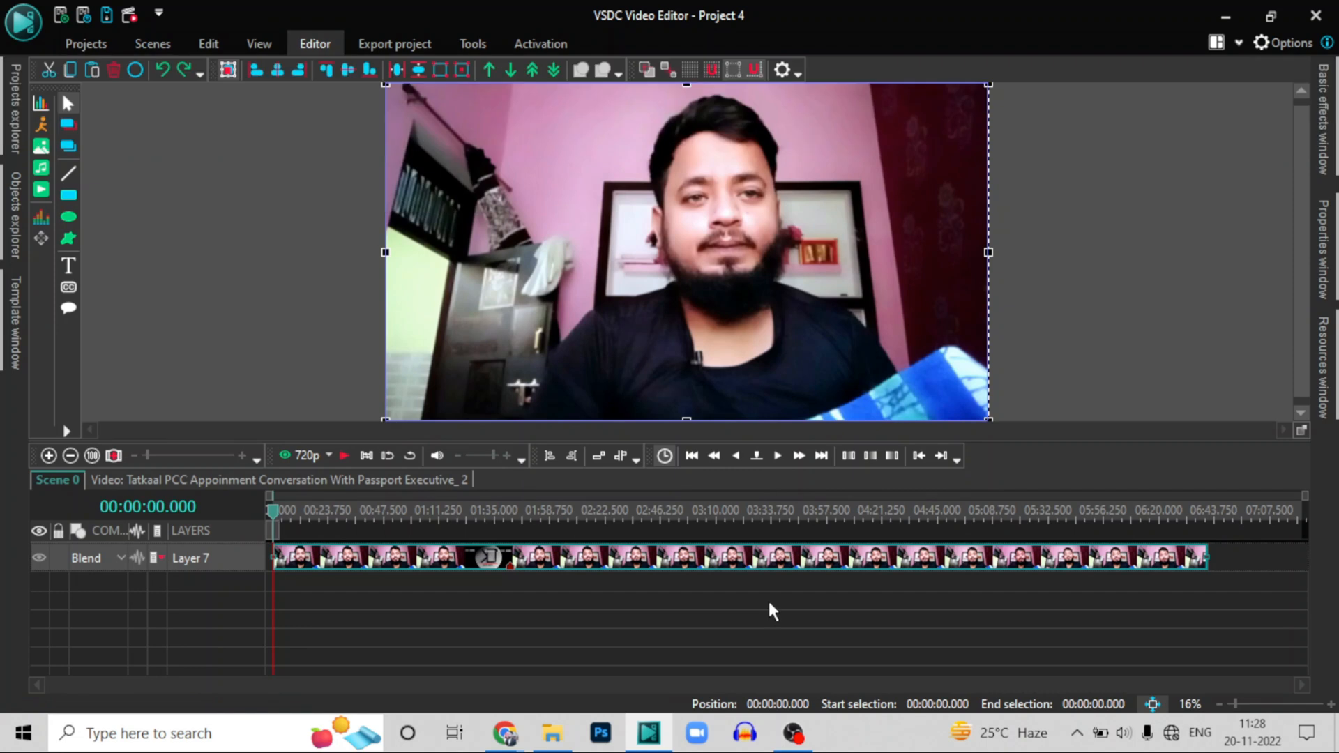
Step the timeline cursor forward one second and return it to 00:00:00.000
left_click(634, 565)
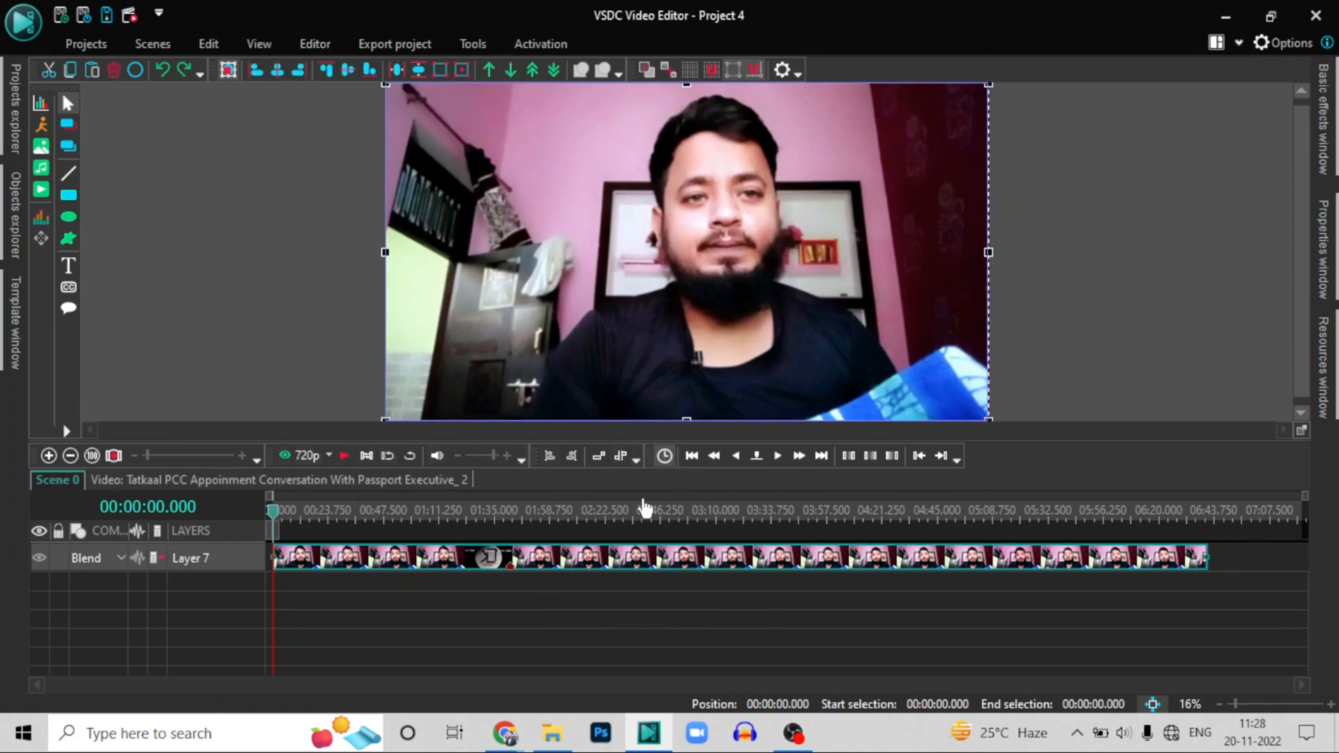
left_click(790, 461)
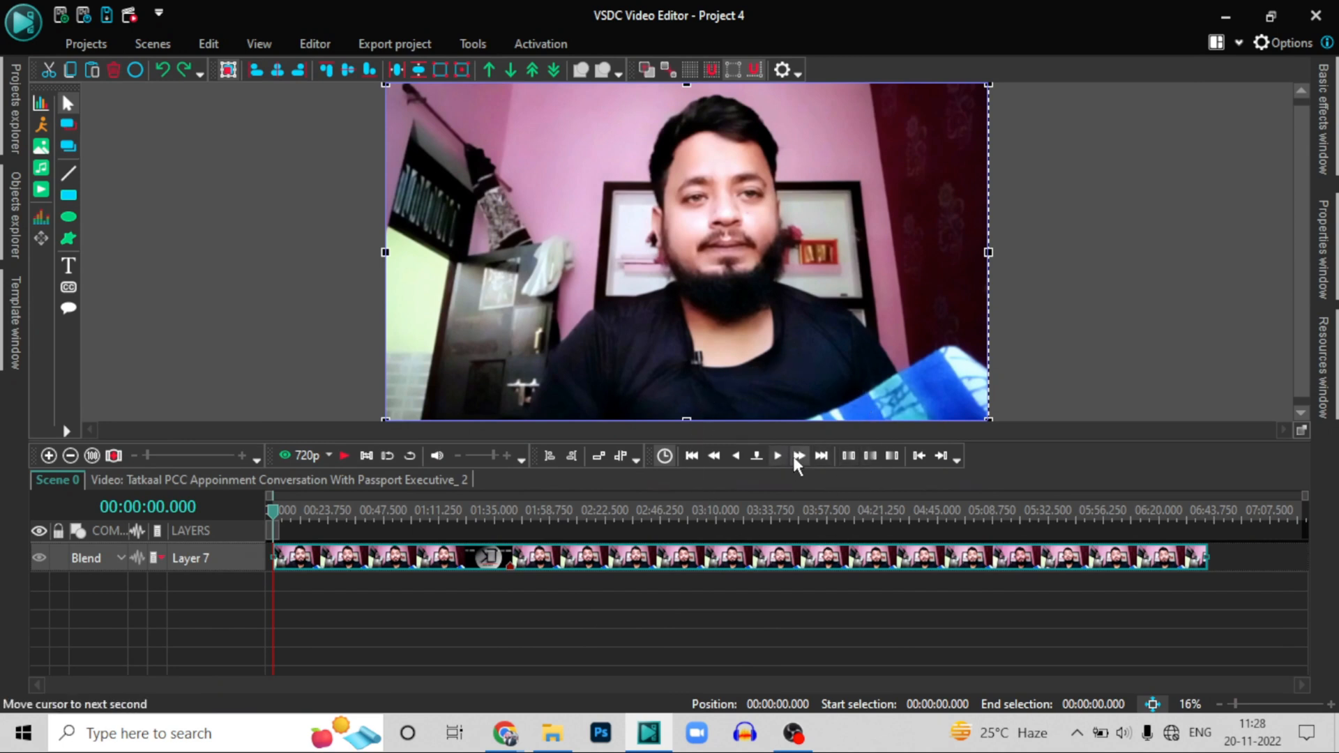
left_click(796, 456)
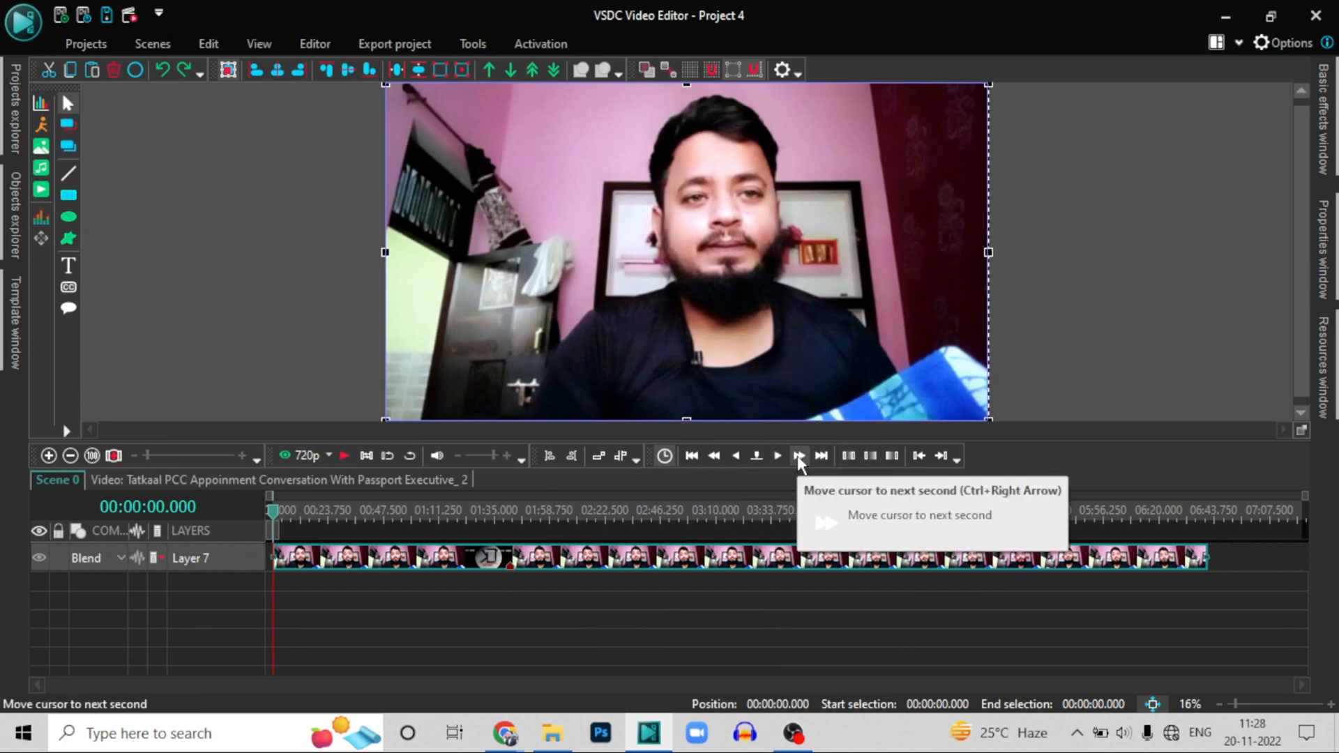
left_click(799, 457)
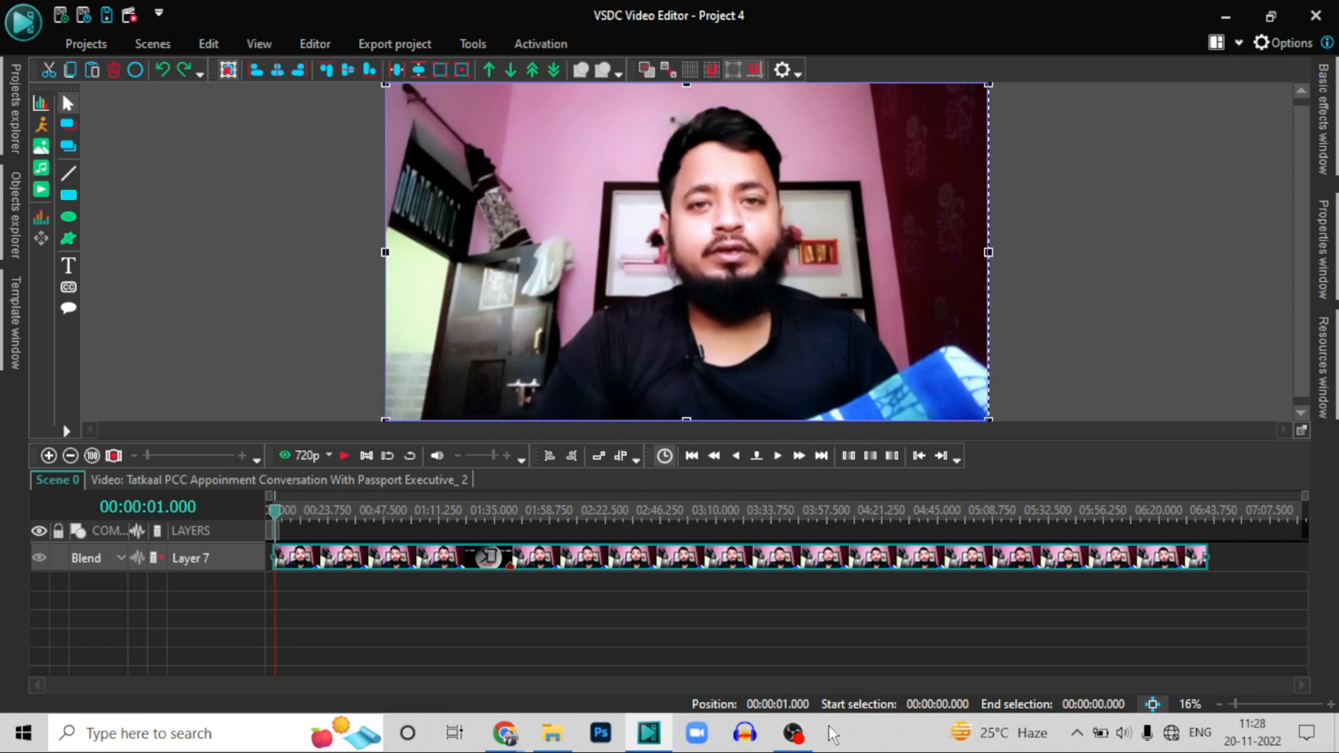
left_click(785, 708)
left_click_drag(279, 517, 240, 509)
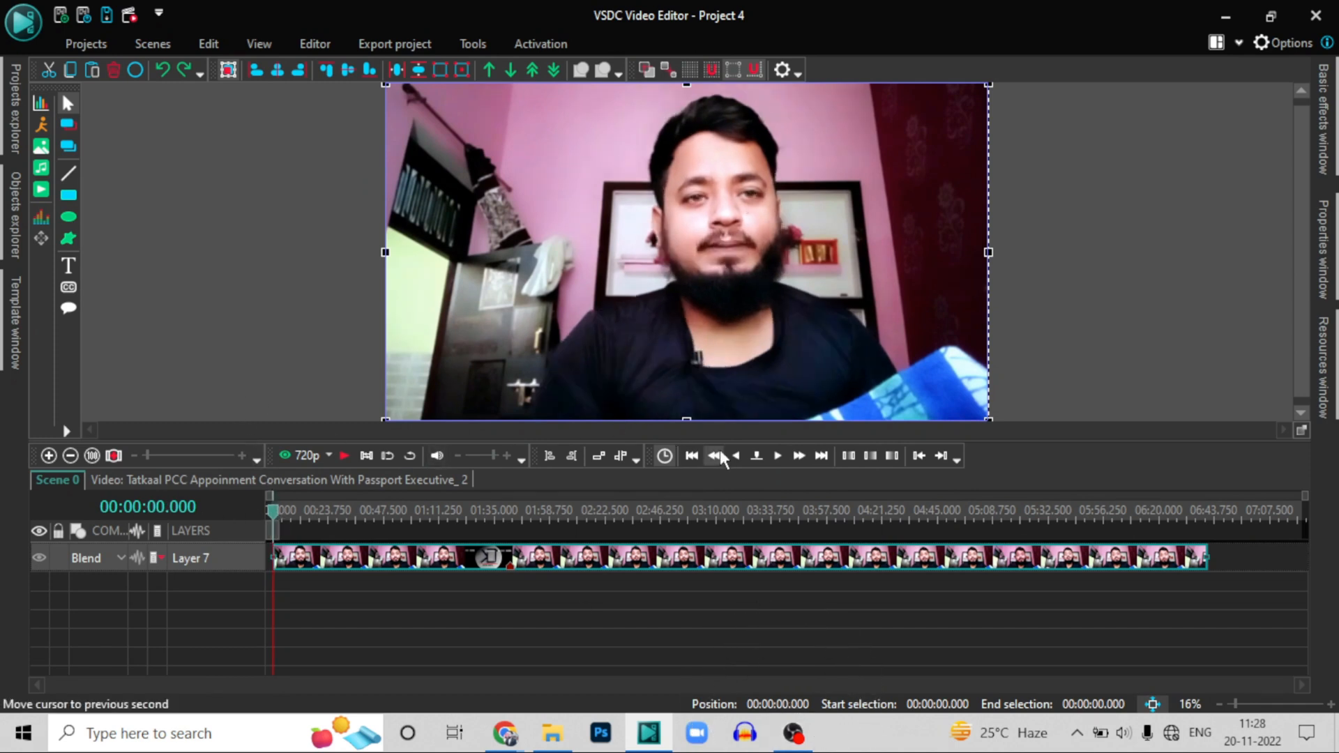
Advance the timeline cursor frame by frame to 00:00:00.208
left_click(777, 459)
key("ctrl")
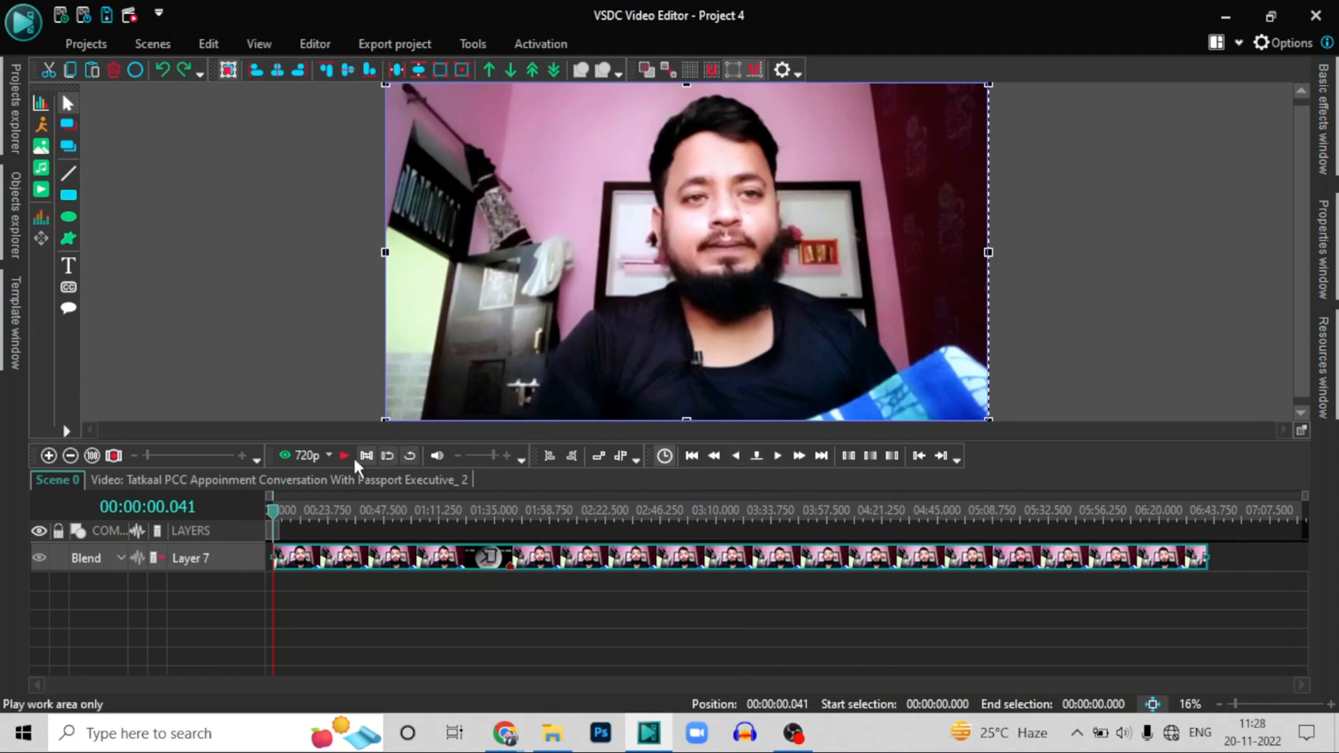
left_click(778, 458)
left_click(778, 458)
left_click(779, 457)
left_click(778, 458)
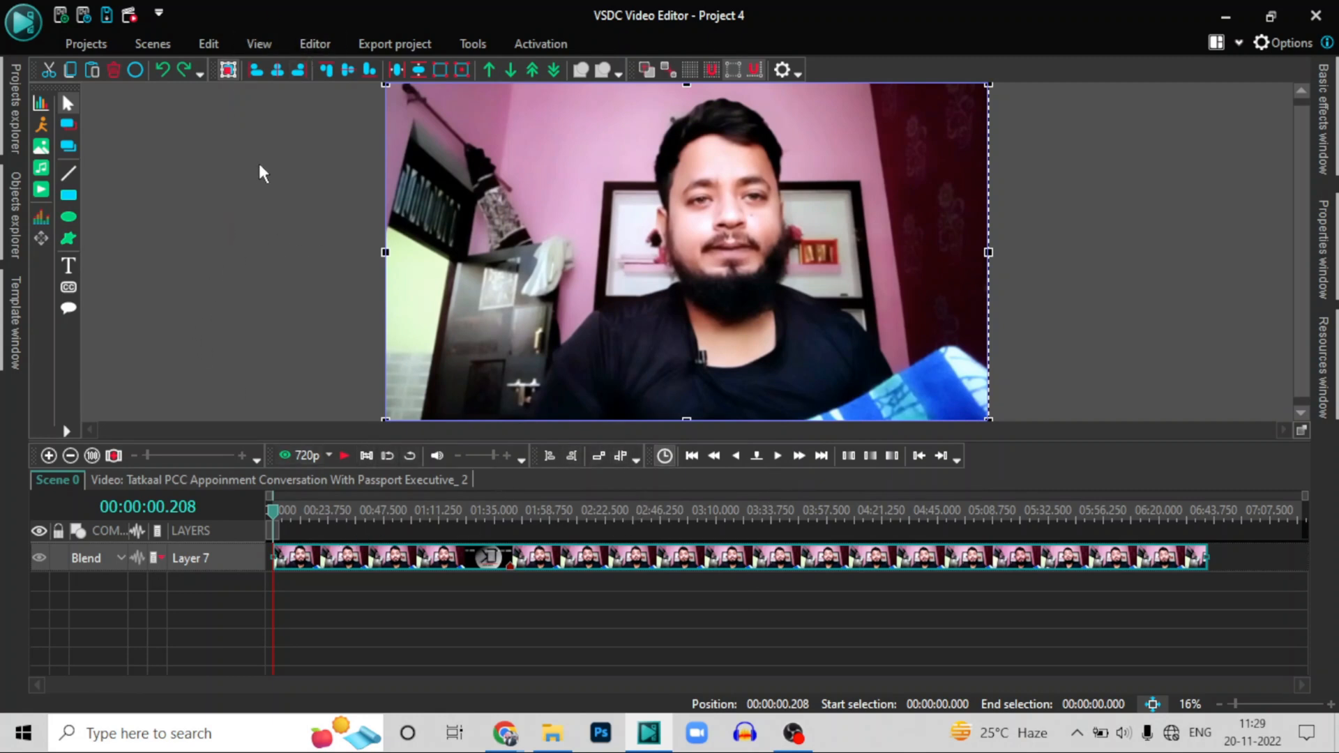
Scrub the timeline cursor along the clip and place it at 00:00:56.750
left_click(308, 41)
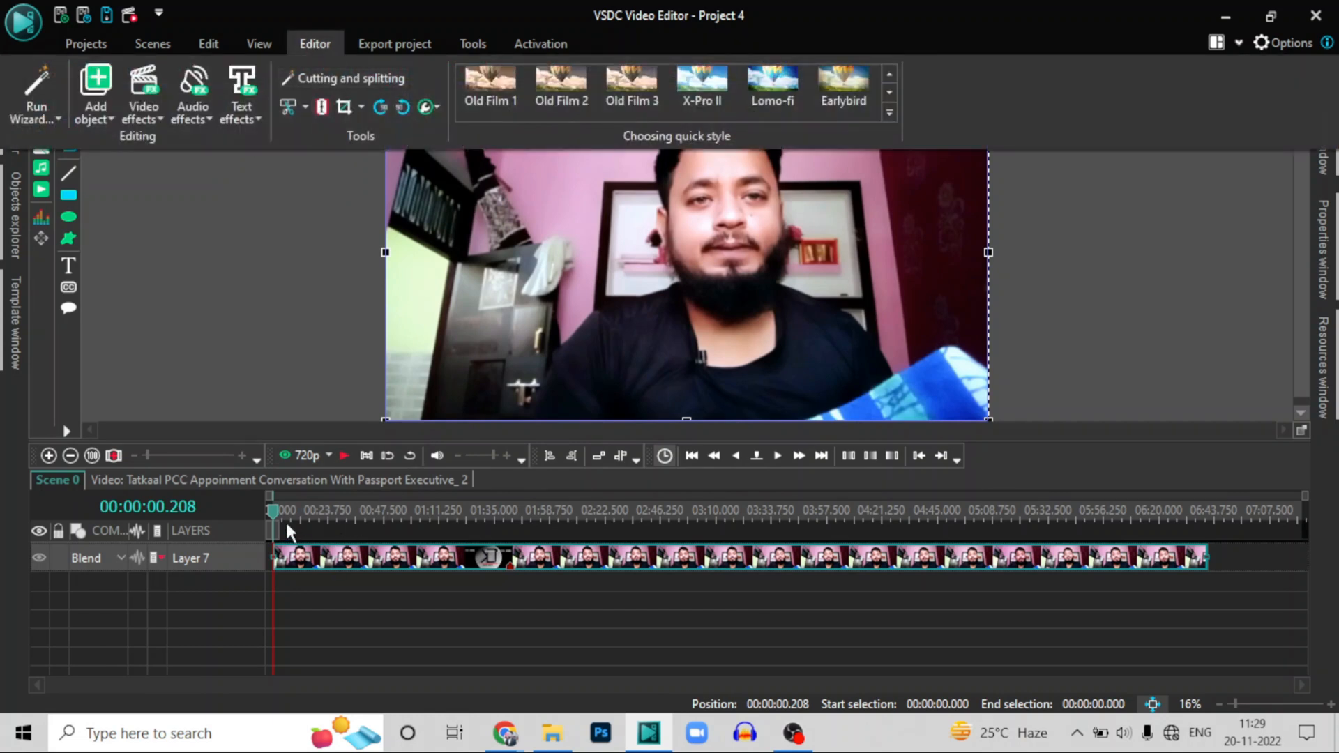
left_click_drag(286, 523, 353, 531)
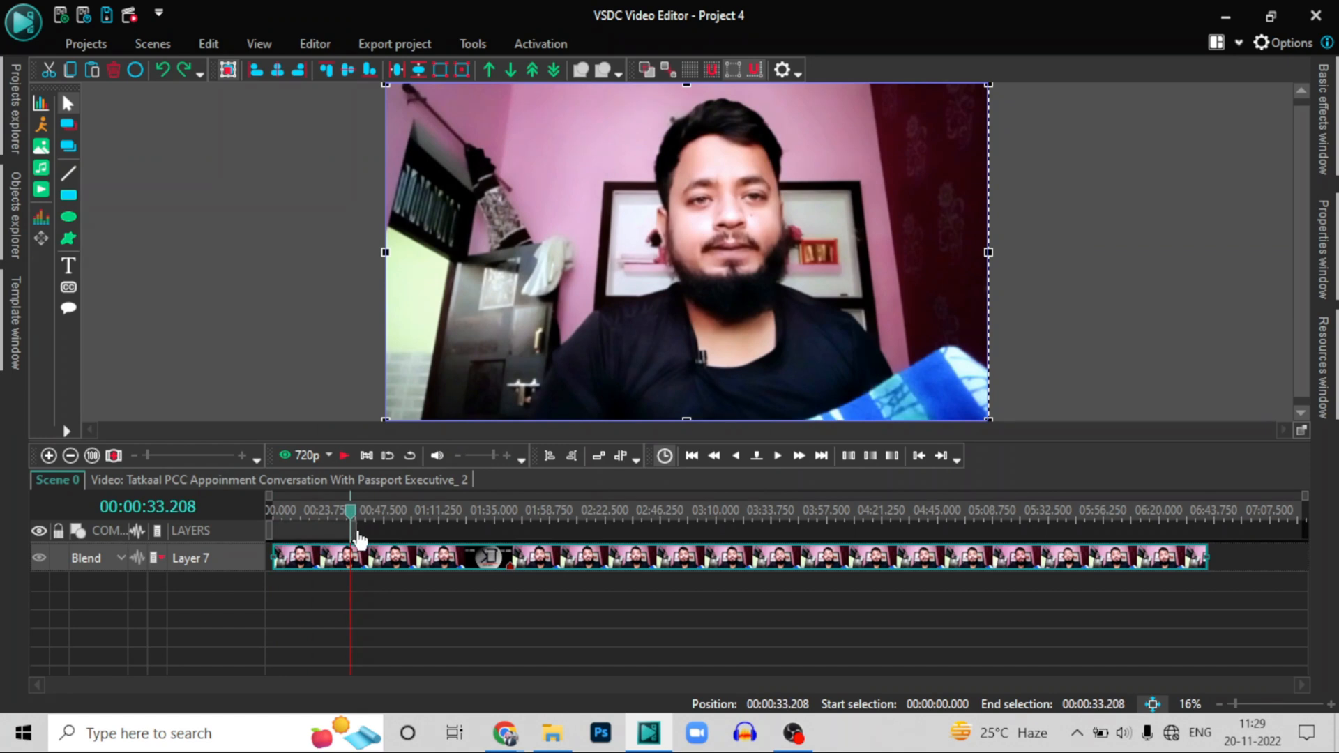
left_click(279, 518)
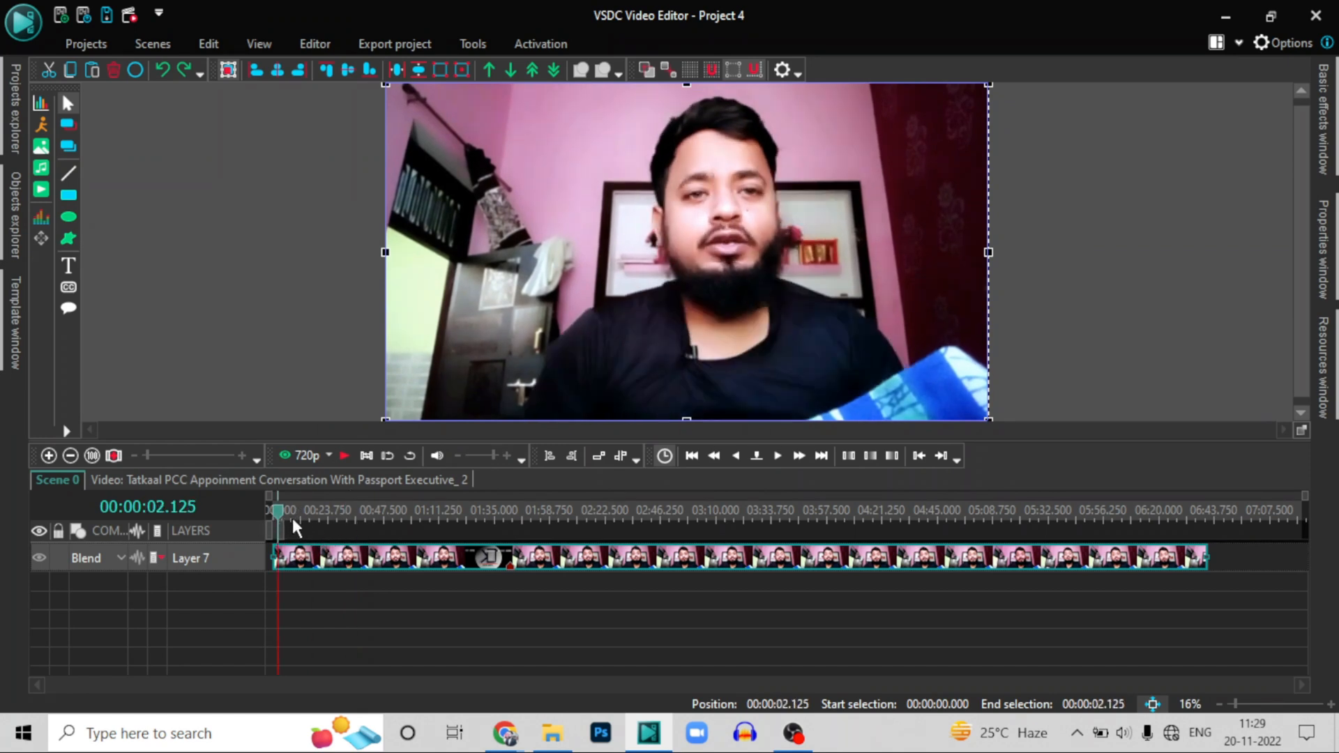
left_click_drag(277, 513, 380, 515)
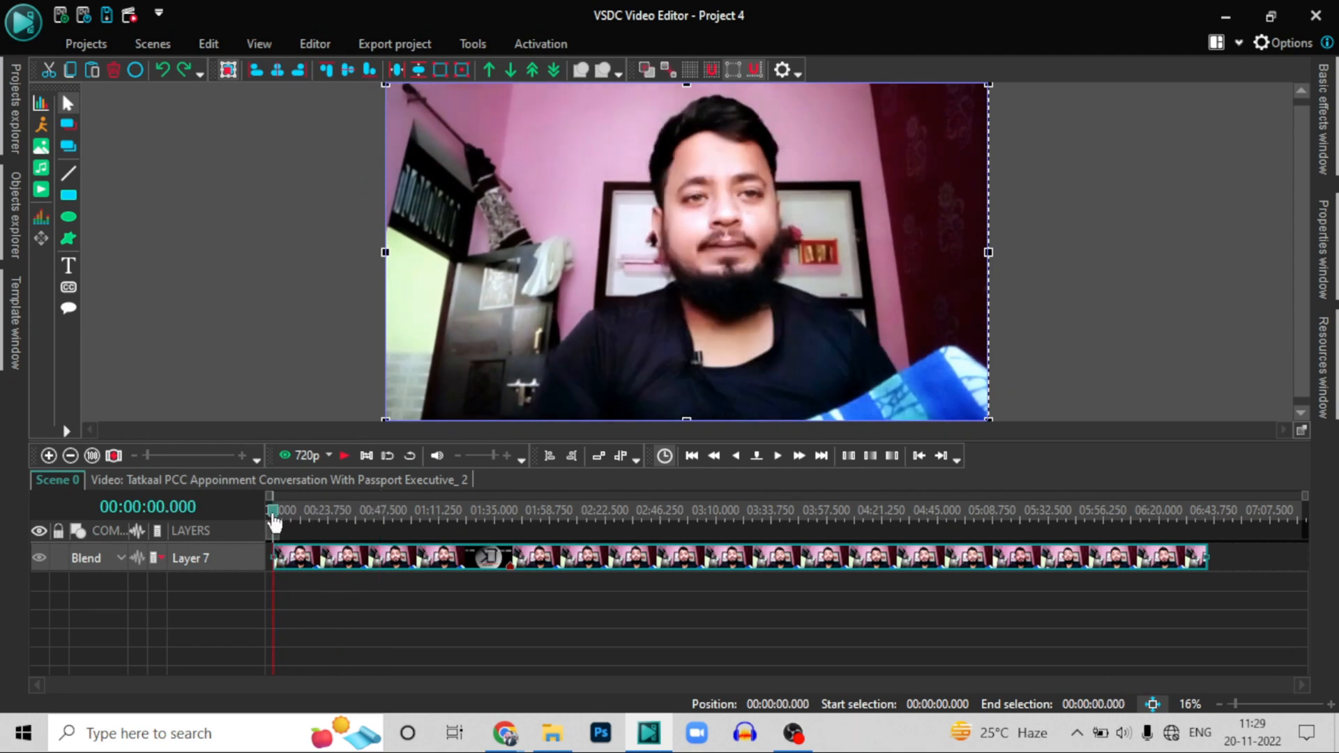
left_click_drag(268, 527, 404, 517)
key("ctrl")
key("ctrl")
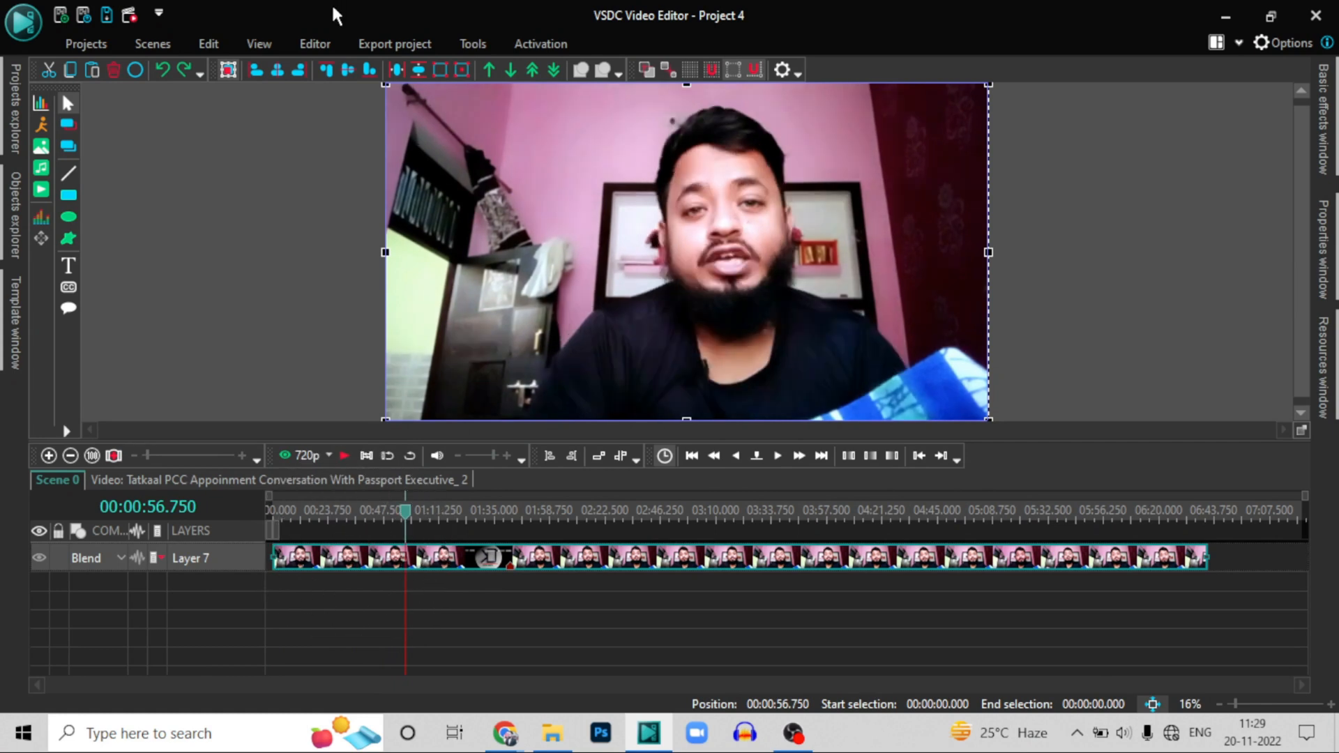
Trim the start of the clip up to the cursor at 00:00:56.750 and undo the trim
left_click(319, 44)
left_click(304, 106)
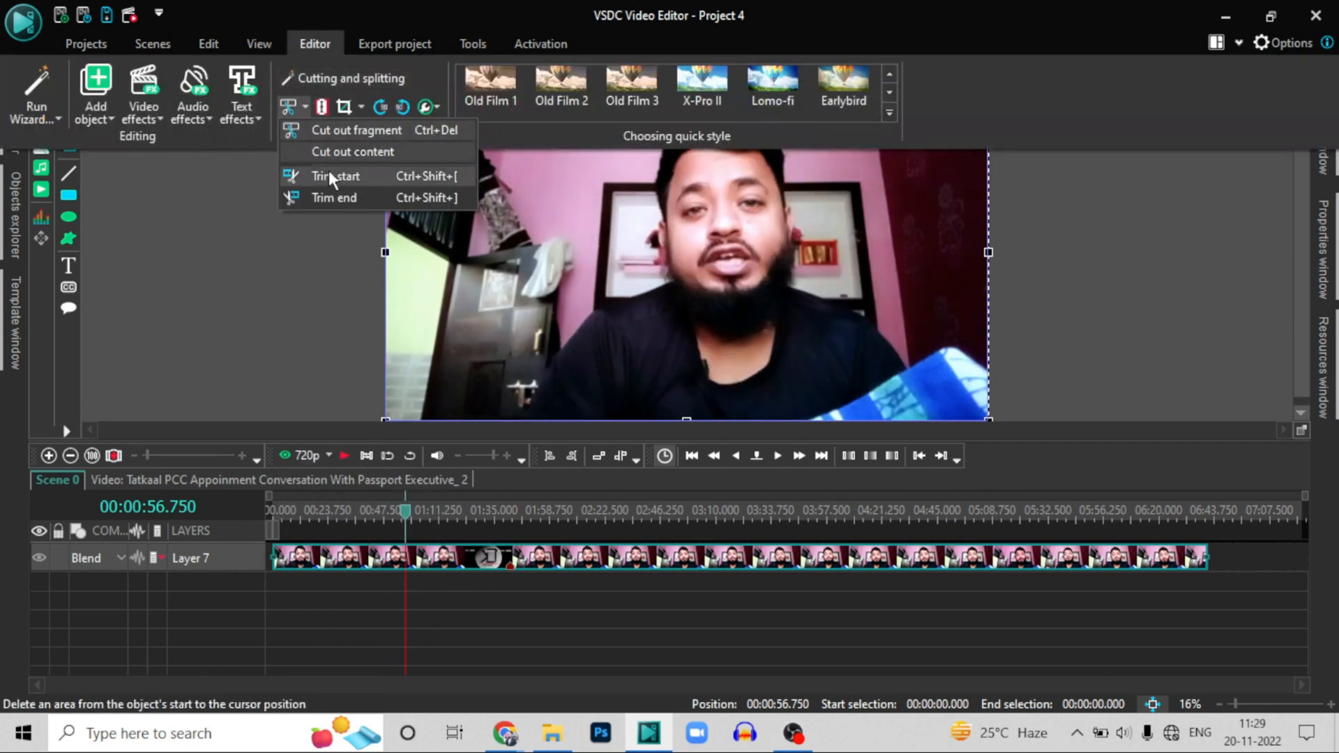
left_click(329, 173)
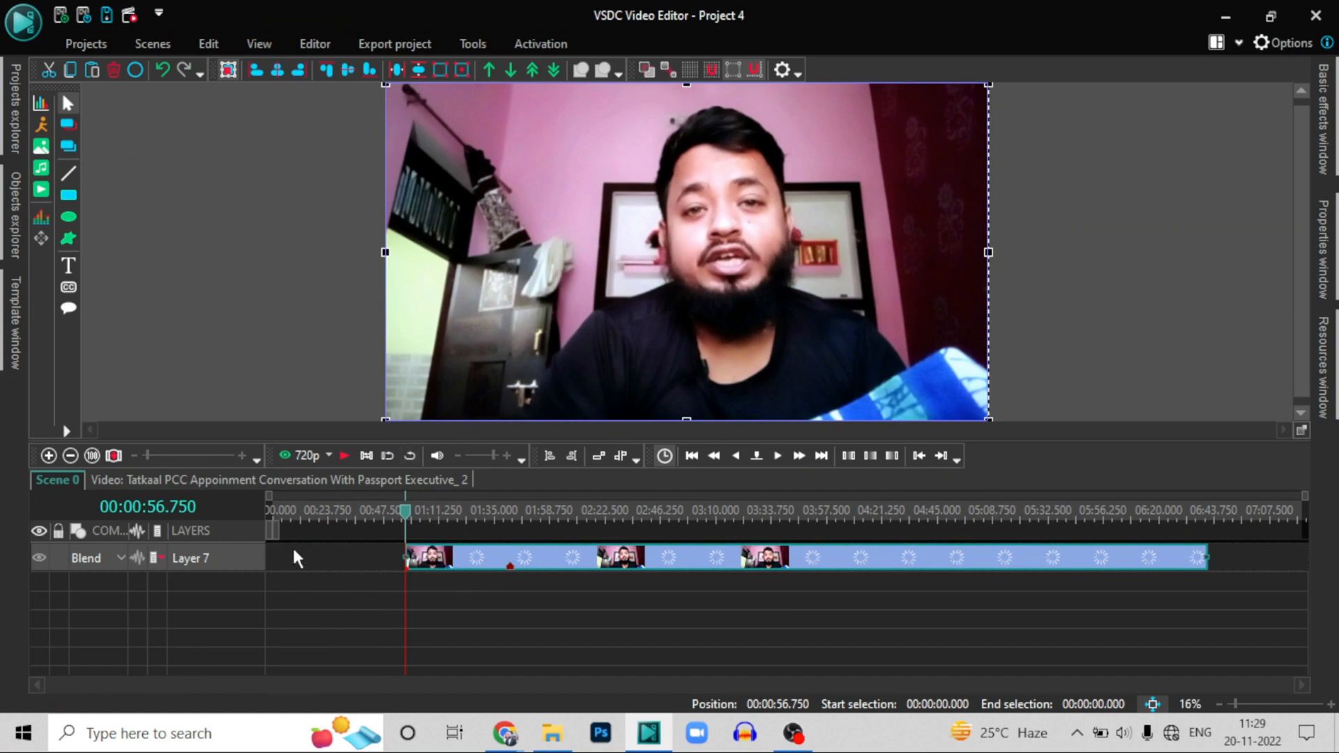
key("ctrl+z")
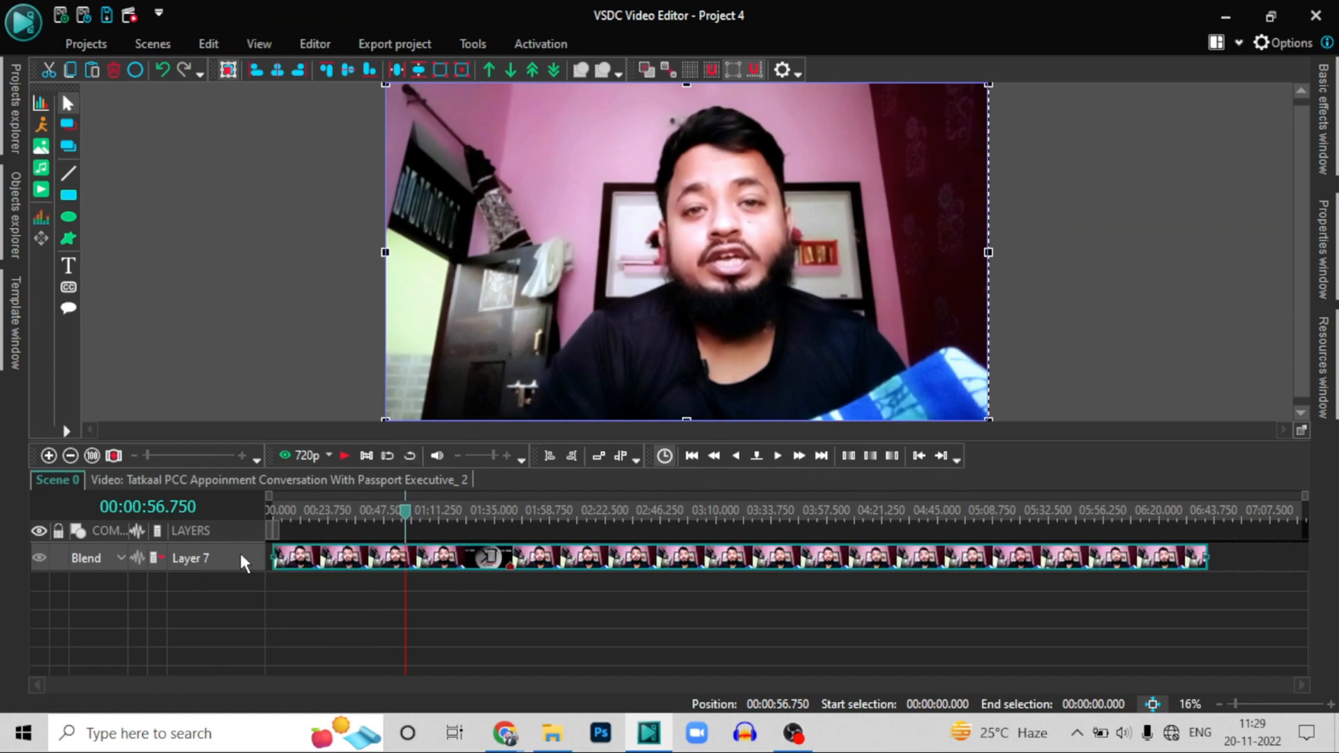
Apply Trim end to the clip from the 00:00:56.750 cursor position and undo it
left_click(316, 44)
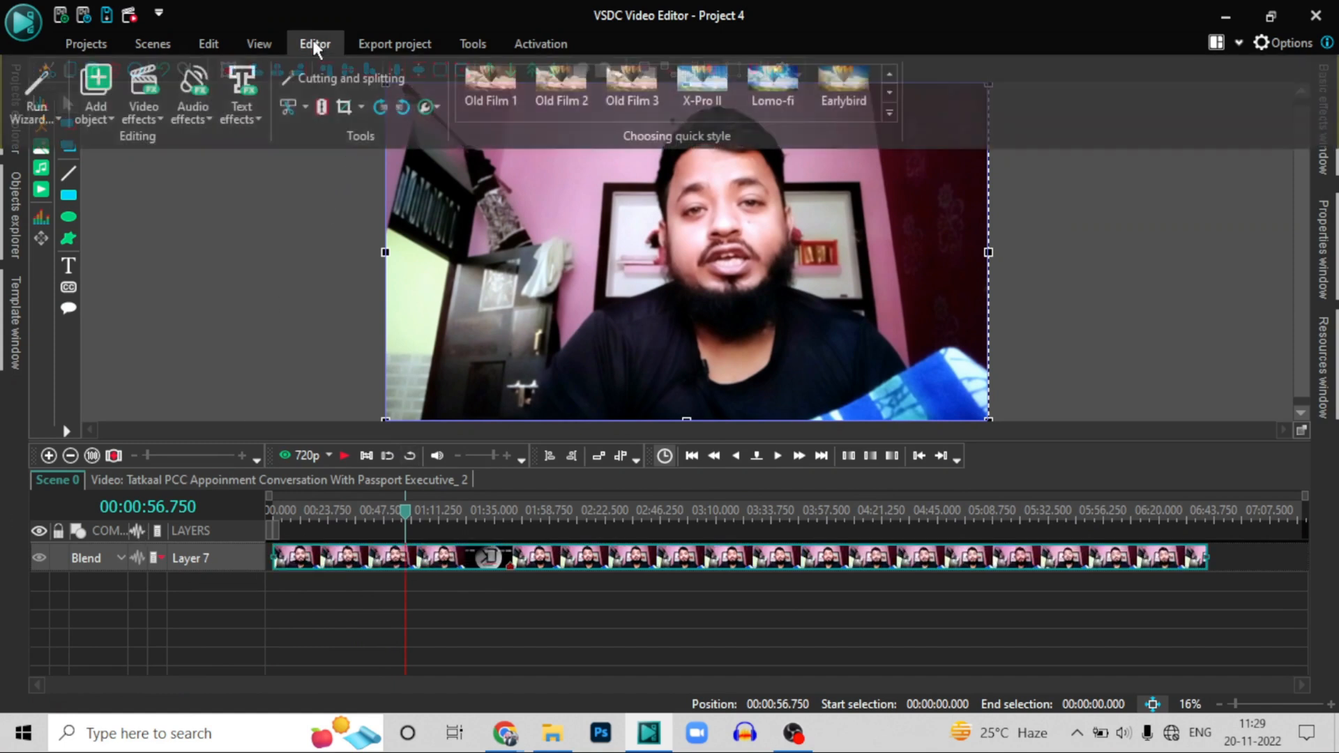
left_click(313, 44)
left_click(314, 43)
left_click(304, 110)
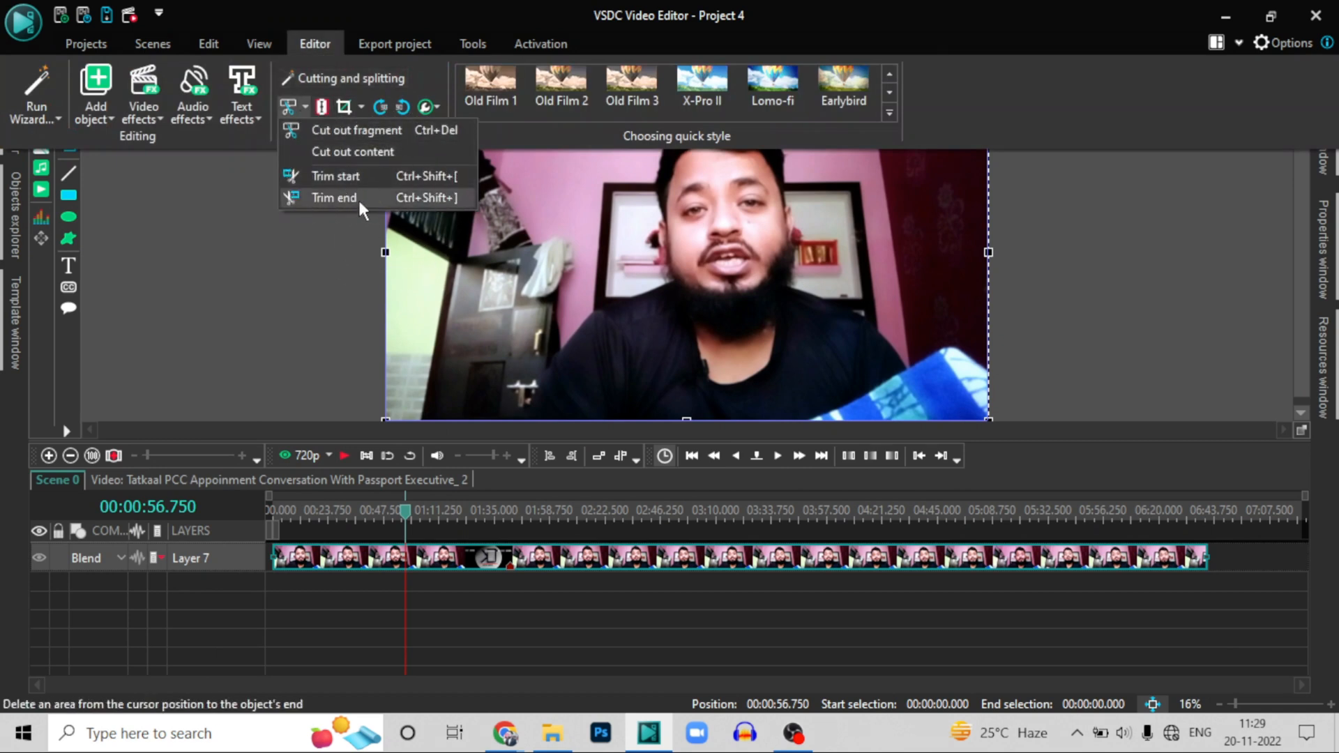
left_click(359, 198)
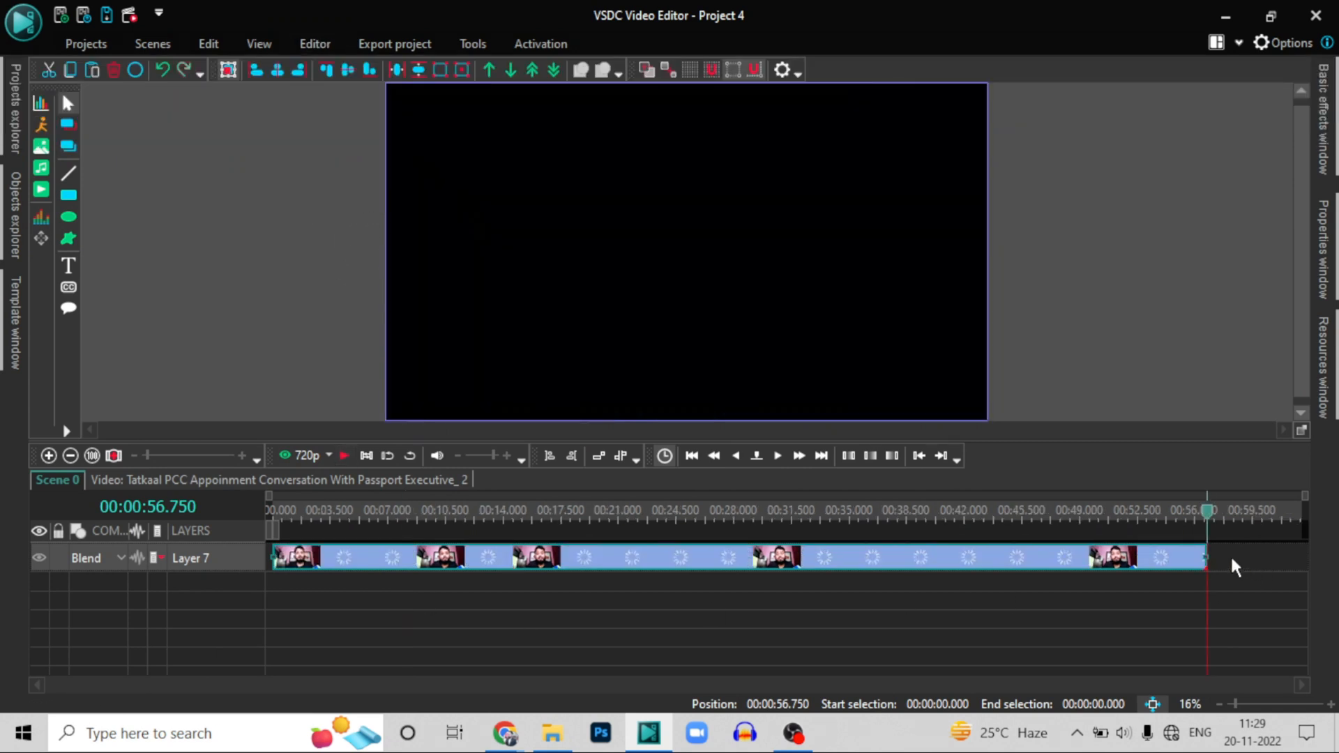
key("ctrl+z")
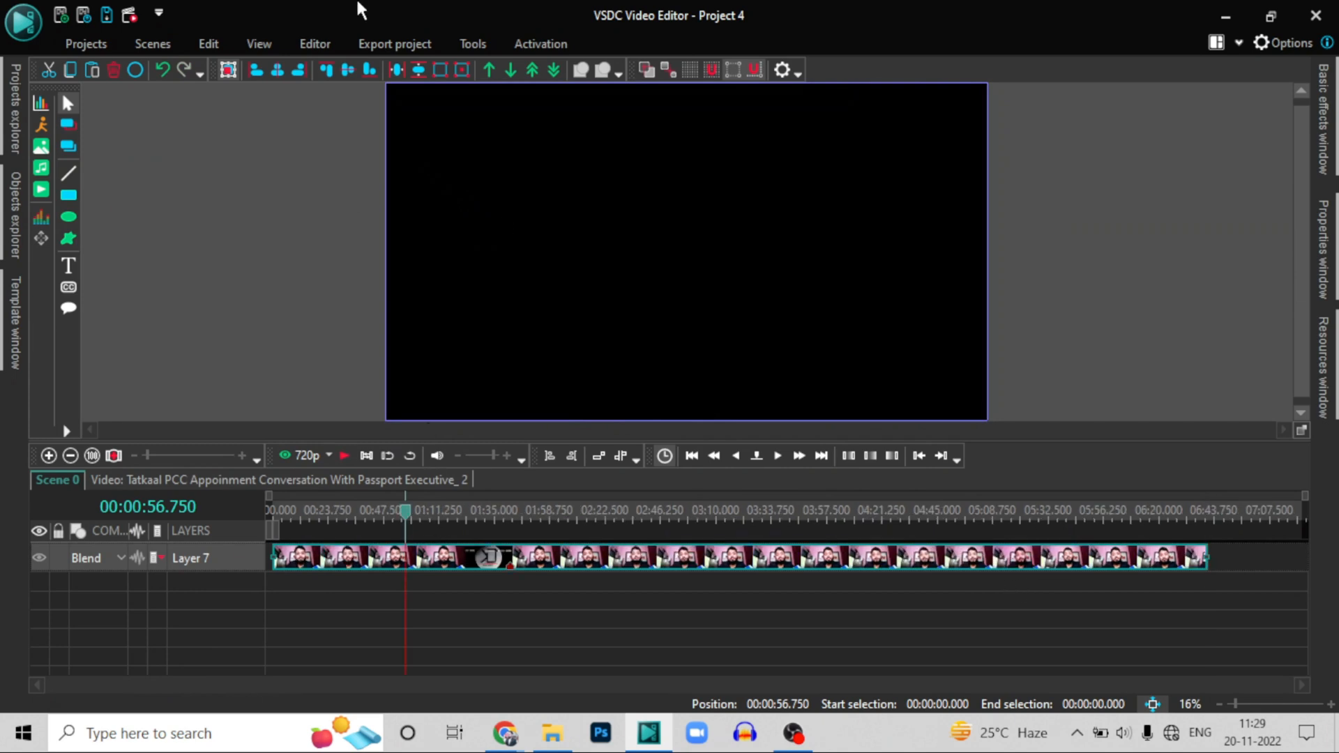
left_click(312, 45)
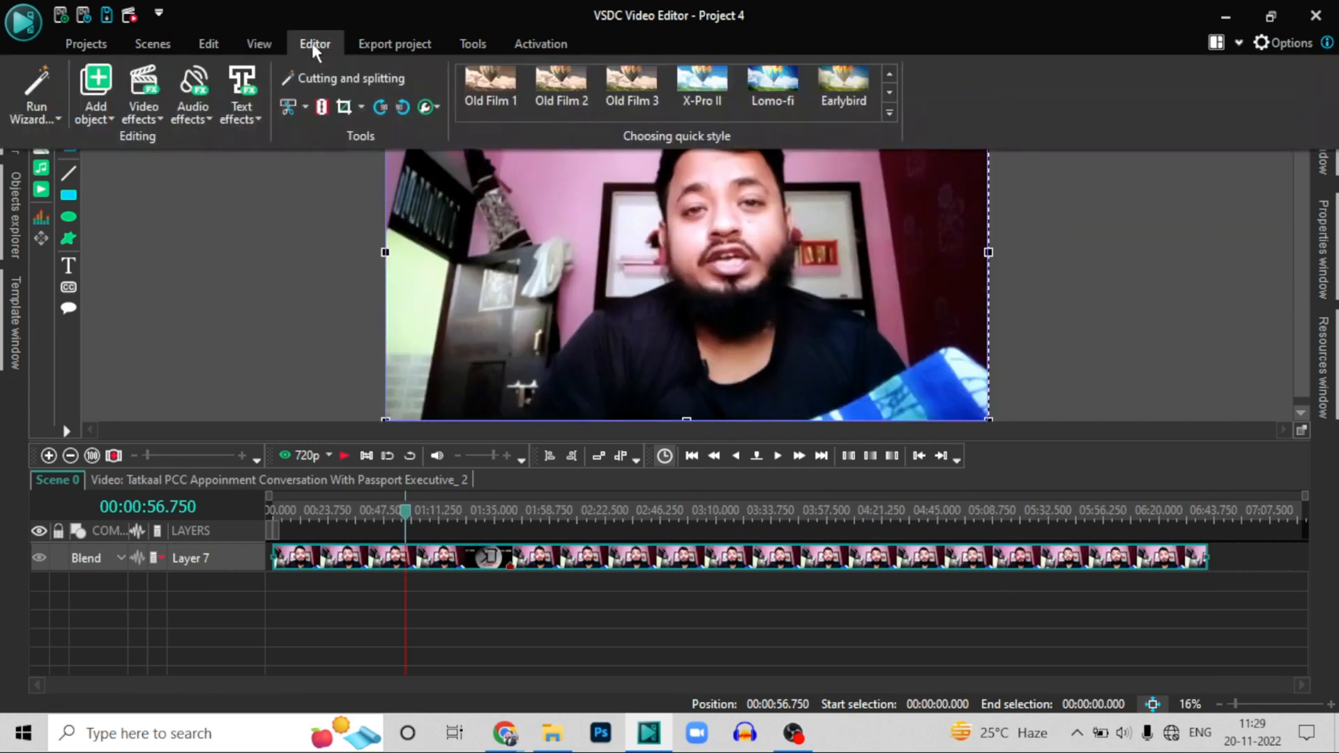
left_click(303, 106)
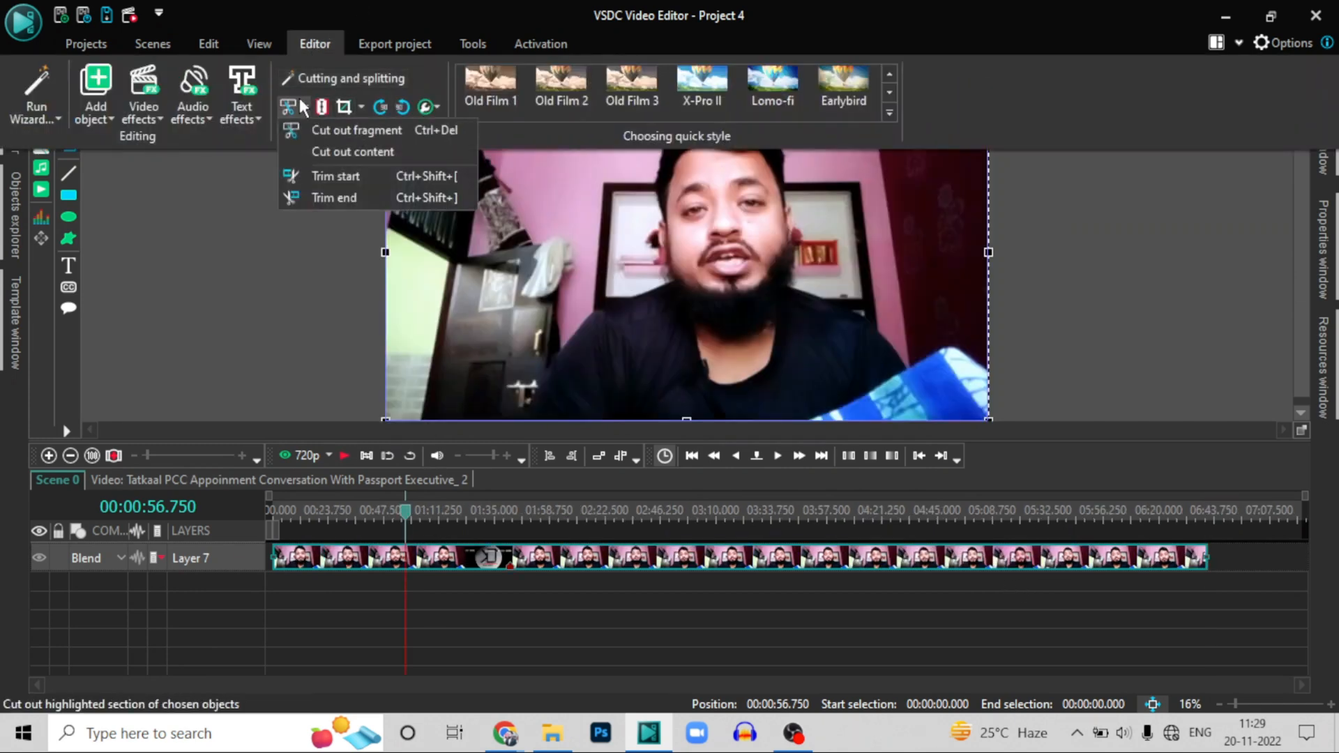
left_click(345, 252)
left_click(311, 45)
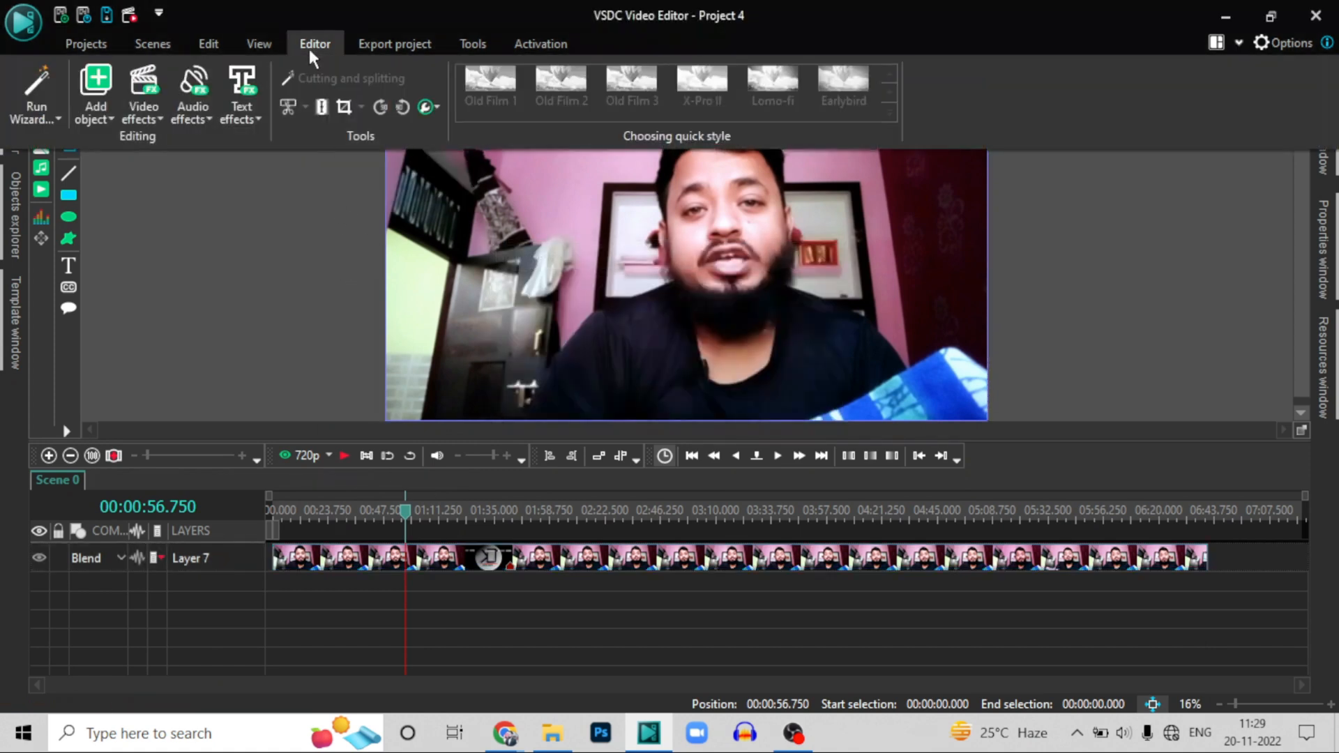
left_click(452, 561)
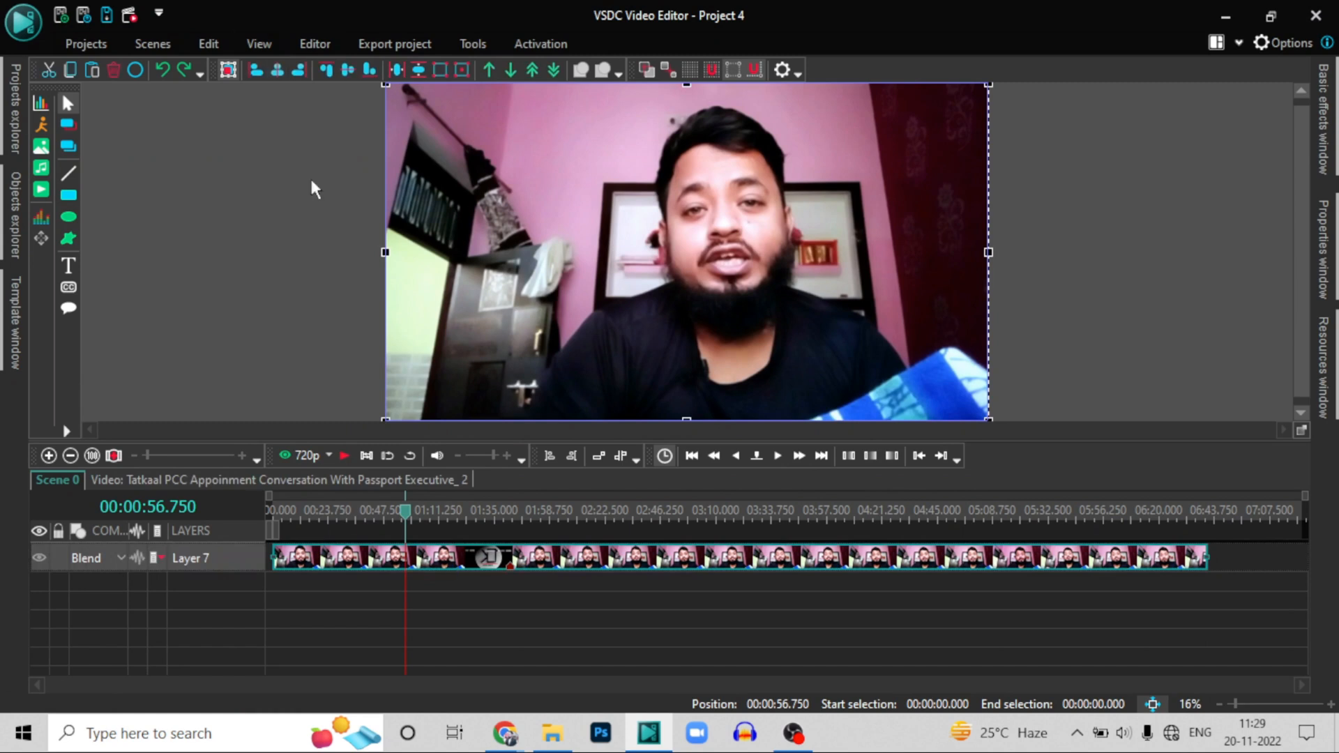
Split the clip at 00:03:31.833 and undo the split
left_click(315, 44)
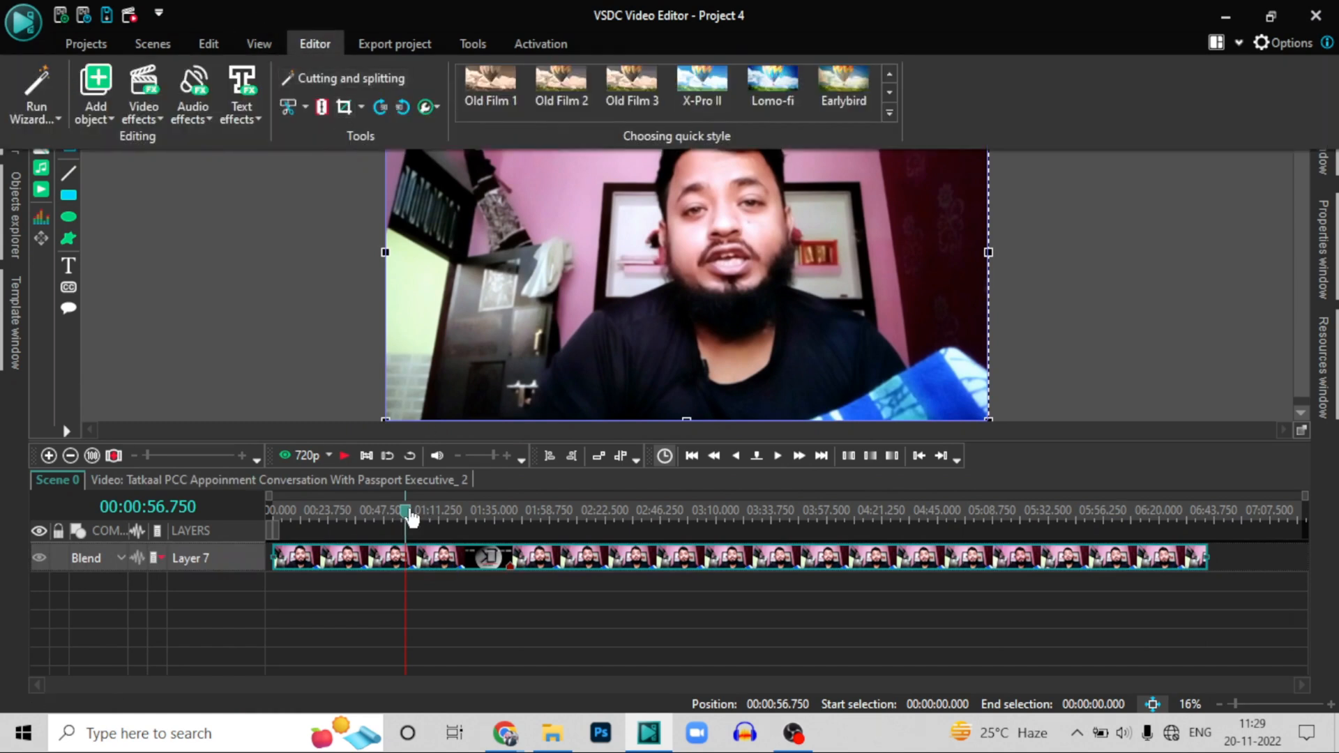
left_click_drag(411, 517, 605, 516)
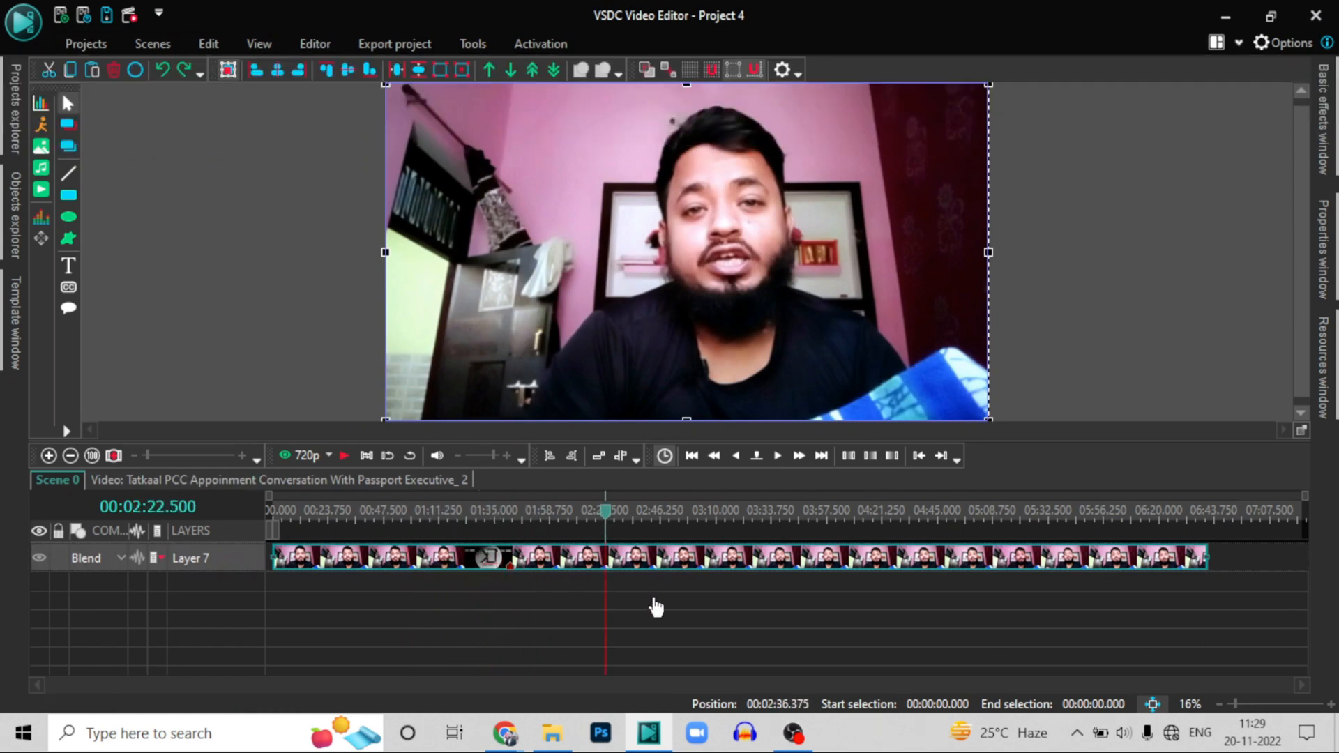
mouse_move(766, 623)
left_mouse_down()
mouse_move(795, 621)
mouse_move(759, 606)
left_mouse_up()
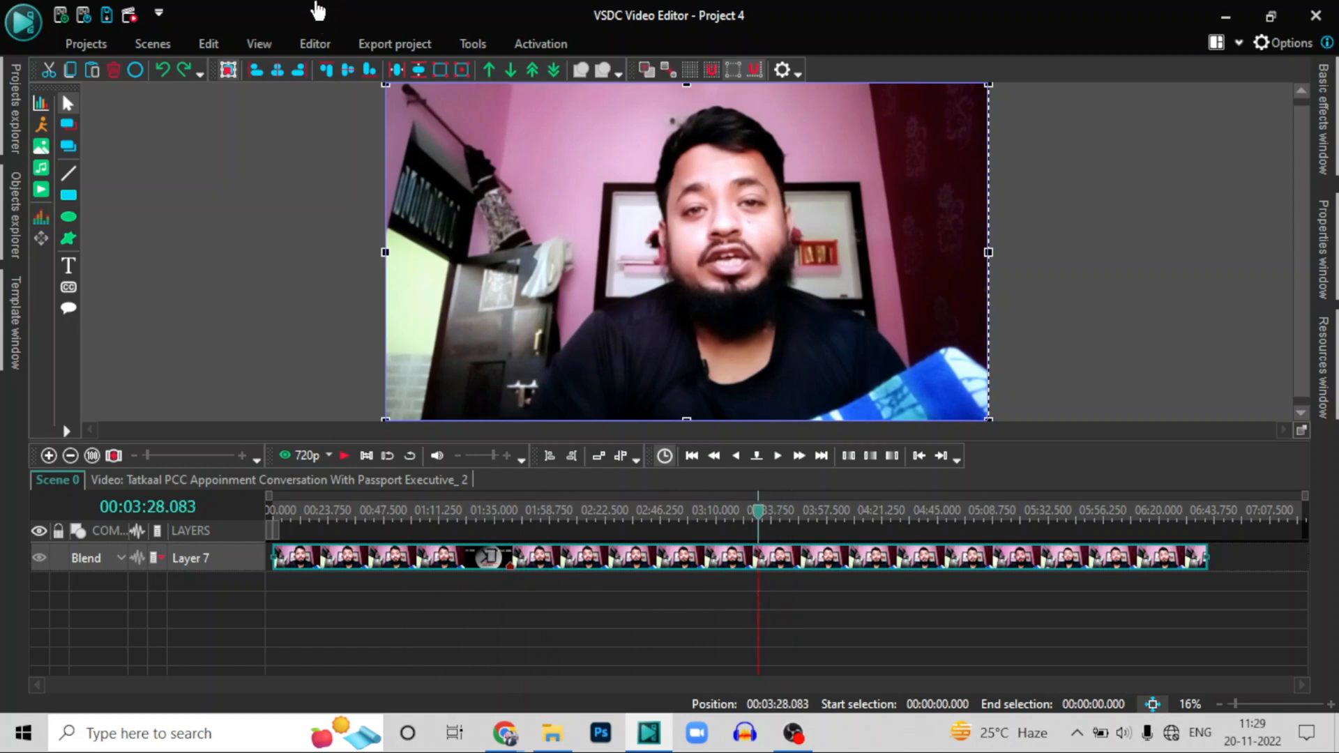
left_click(317, 45)
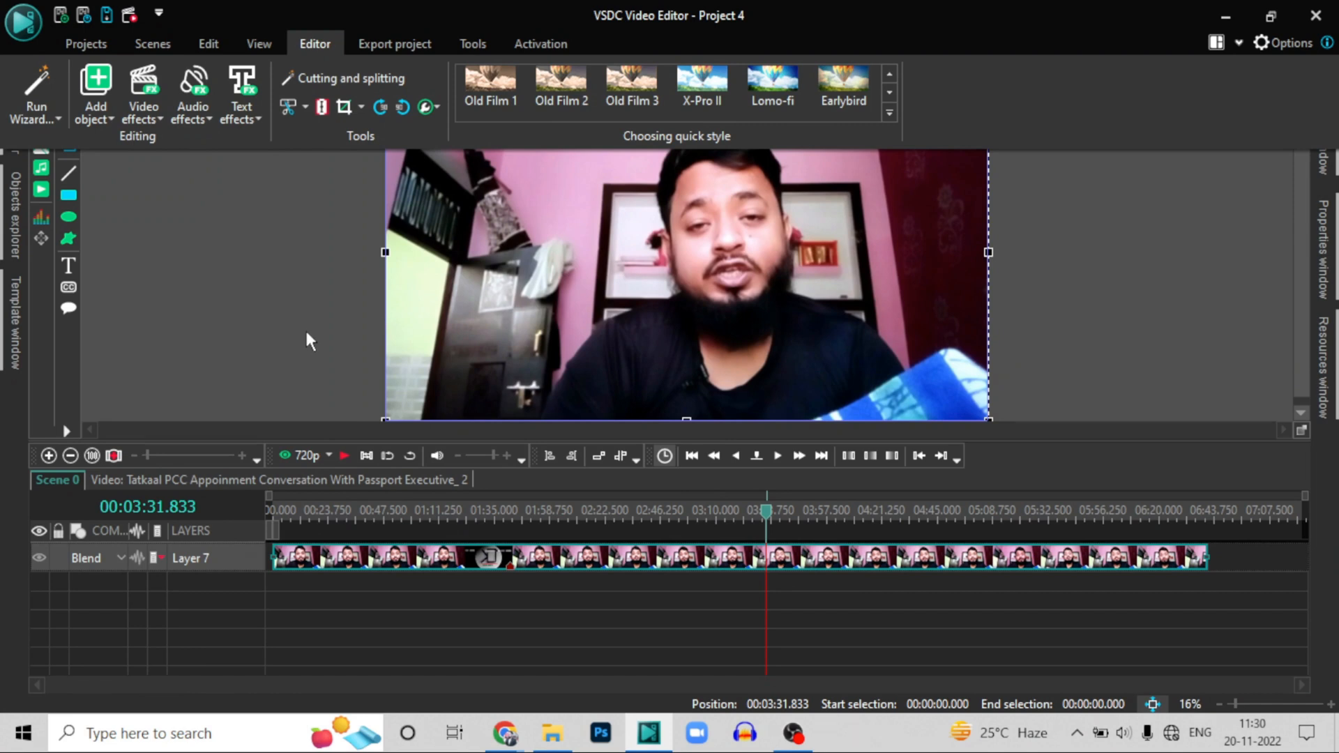
left_click(323, 104)
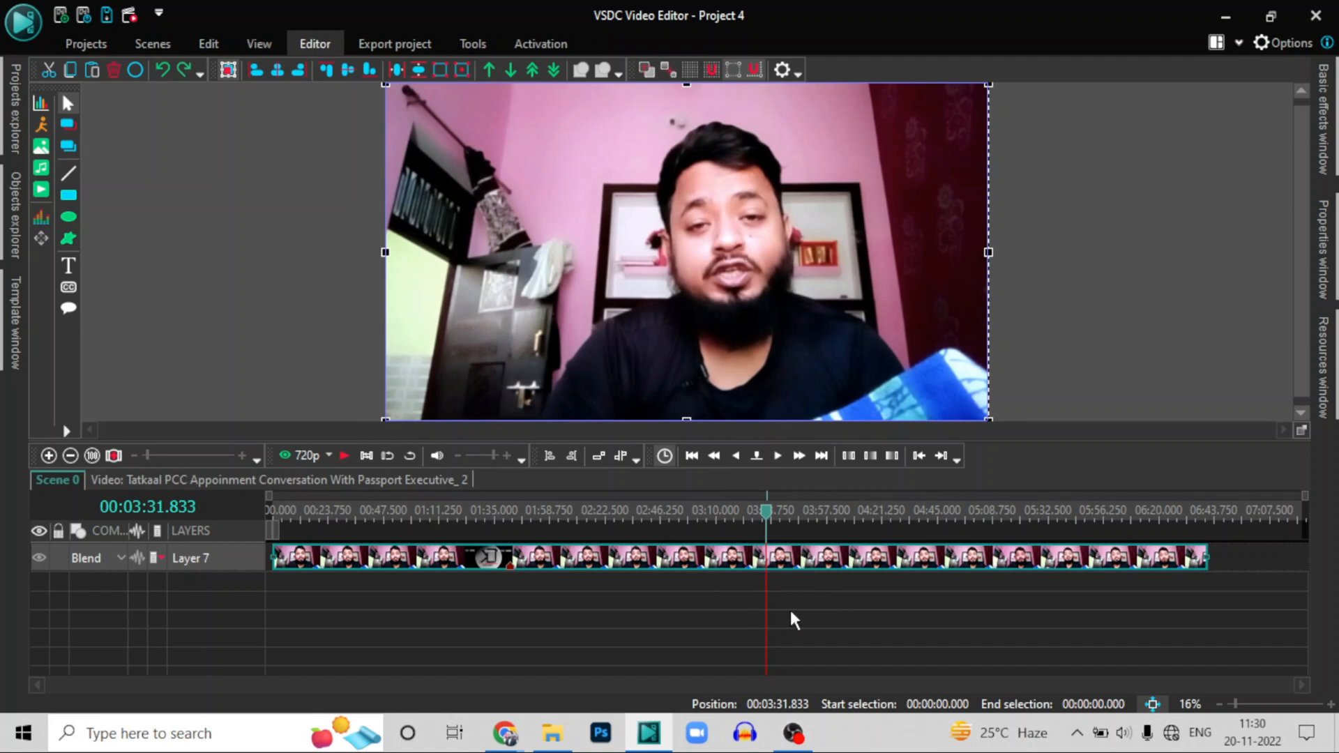
left_click(833, 634)
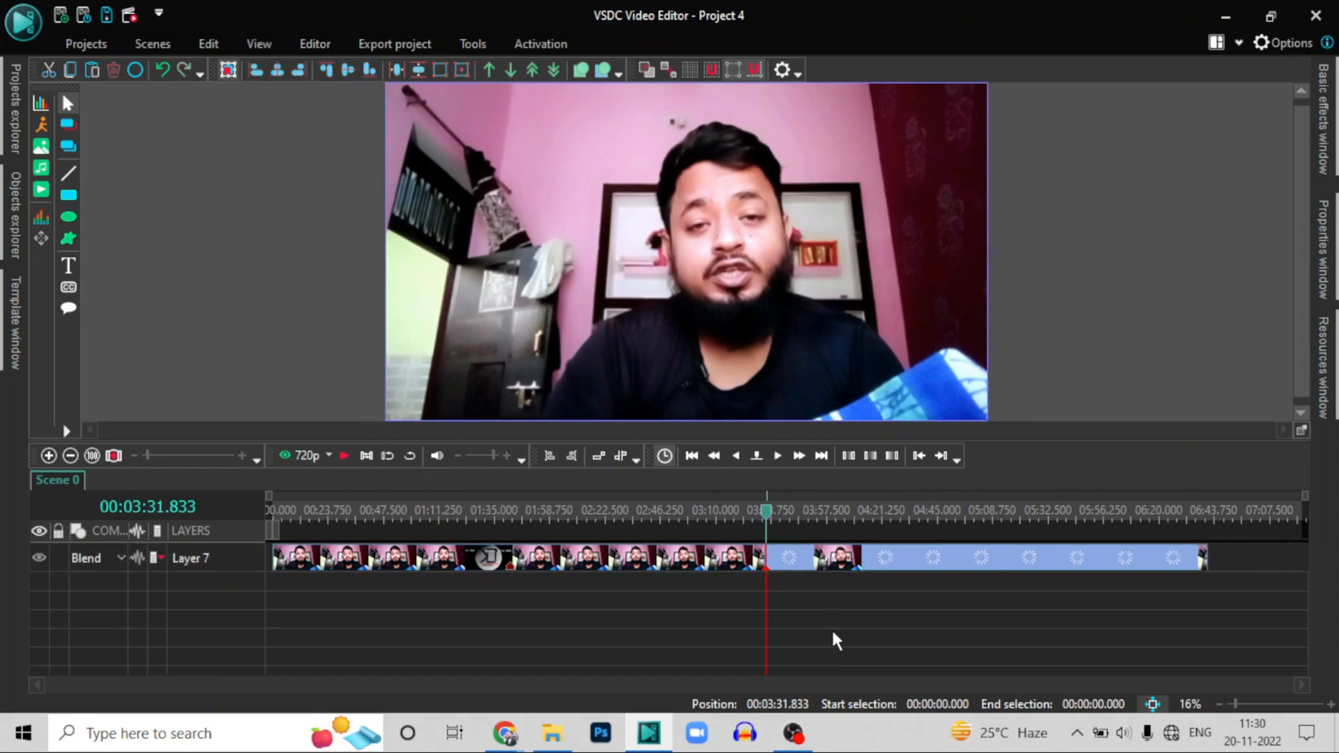
left_click(810, 558)
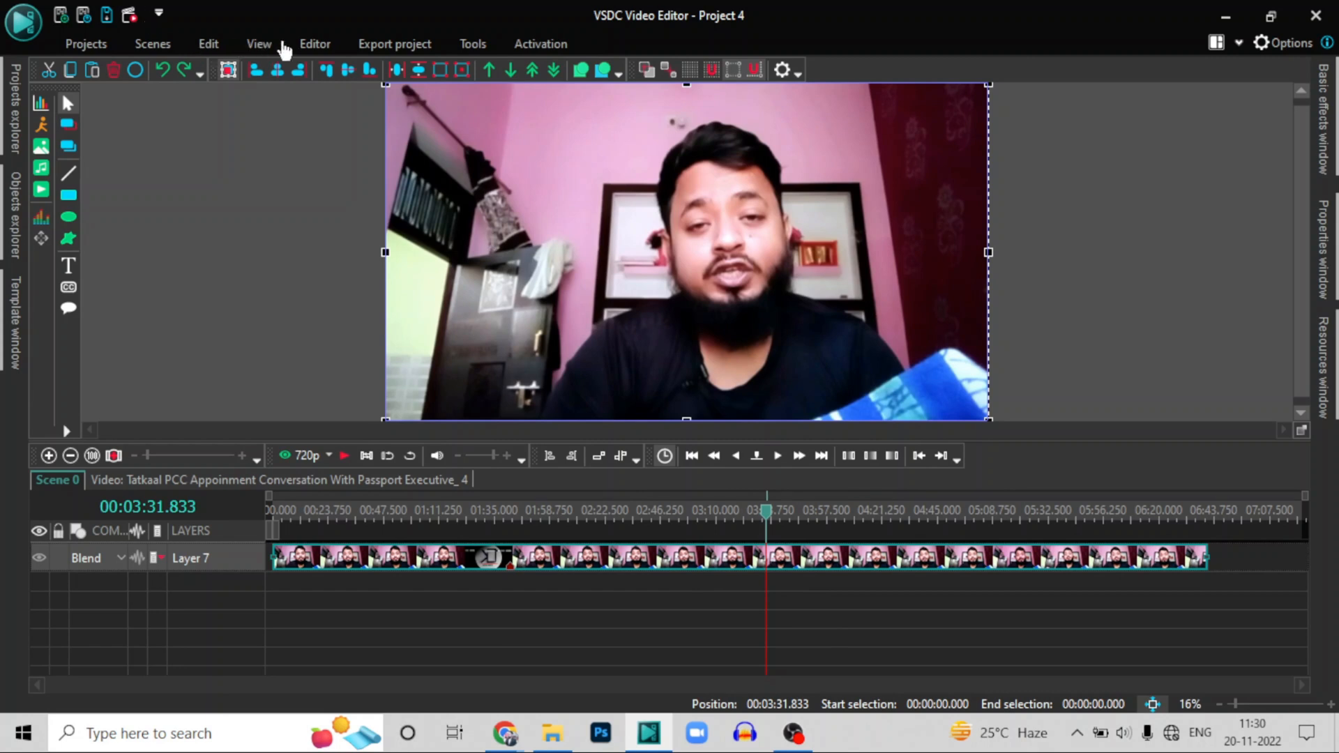
left_click(315, 44)
left_click(359, 106)
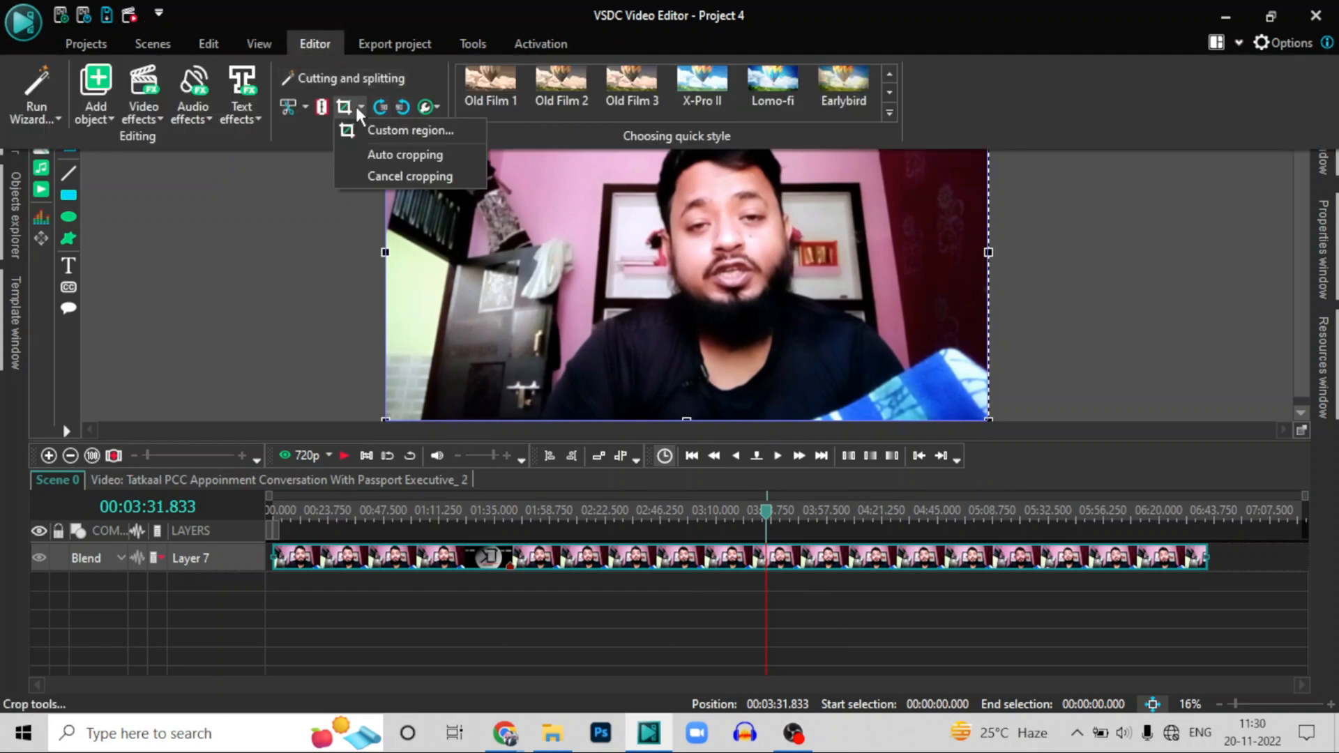
left_click(290, 259)
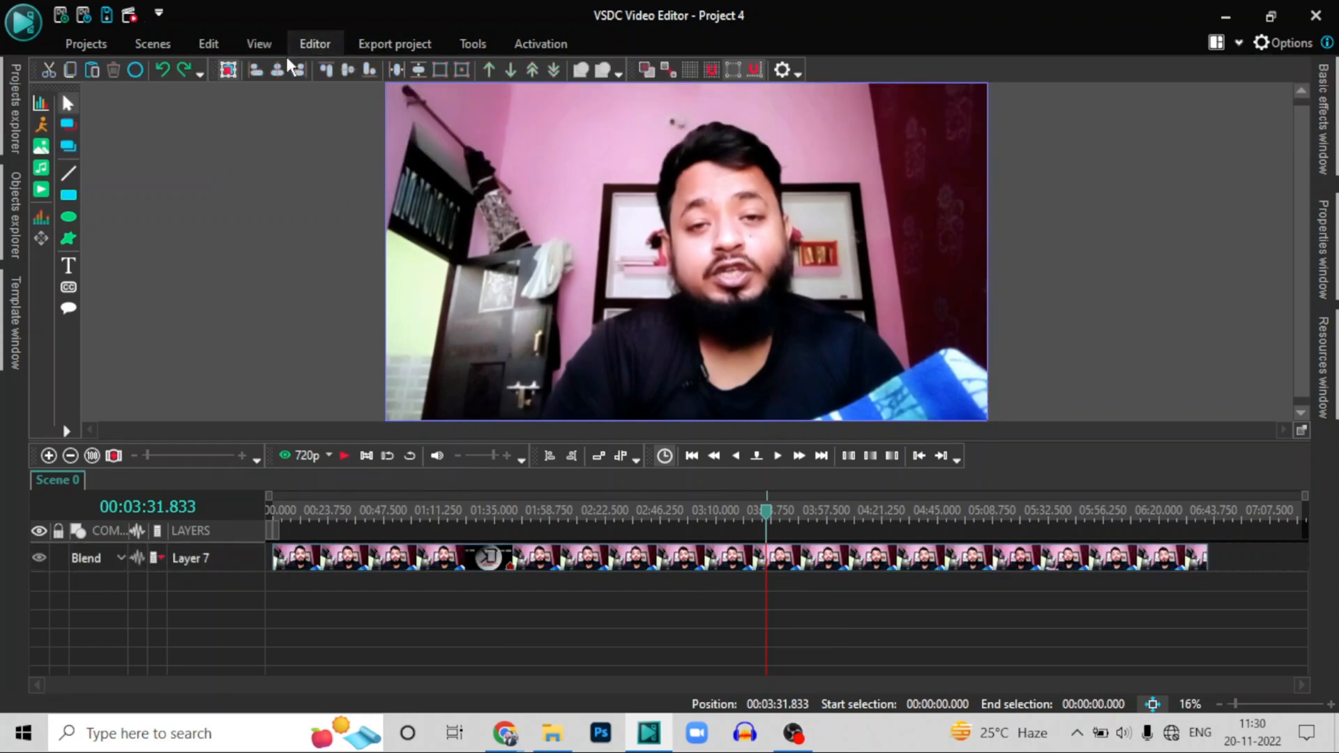
Crop the clip to a custom region of about 542x495 pixels around the speaker's head
left_click(450, 564)
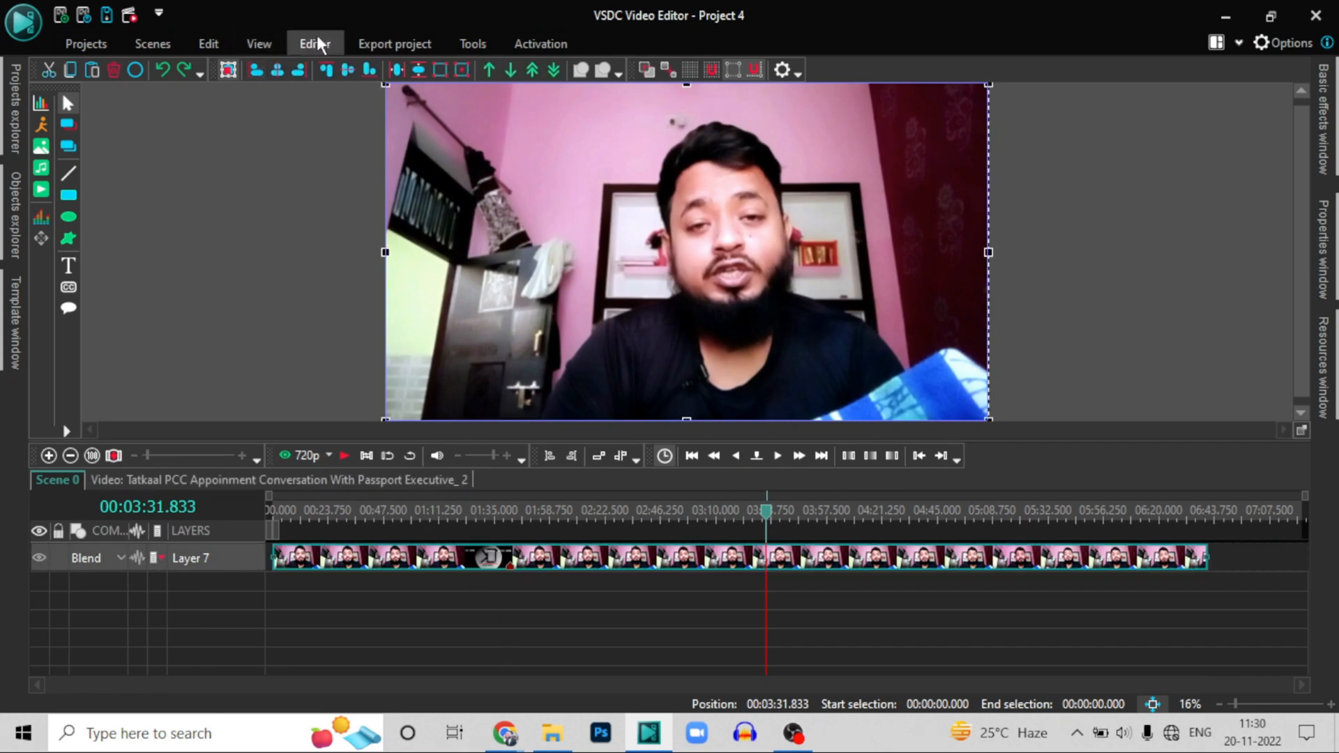
left_click(315, 43)
left_click(344, 108)
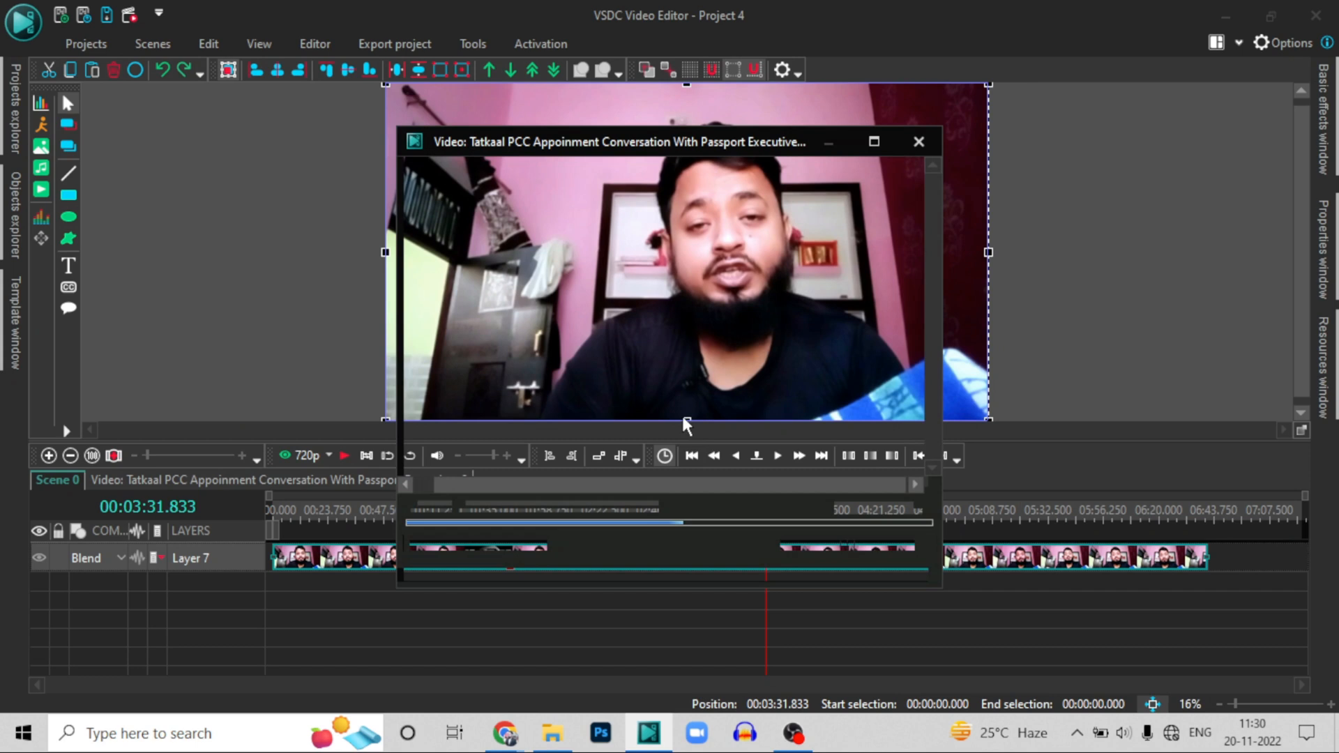
left_click_drag(651, 462, 651, 371)
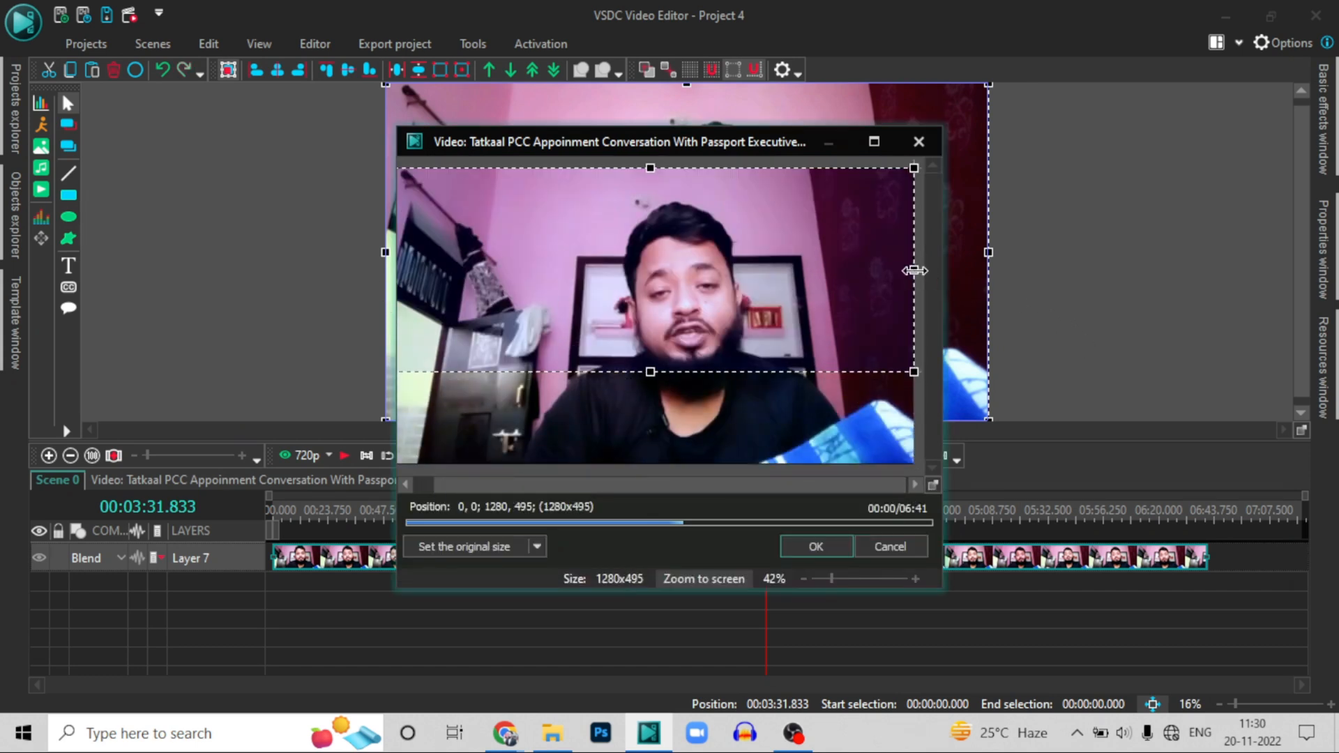
left_click_drag(915, 272, 743, 316)
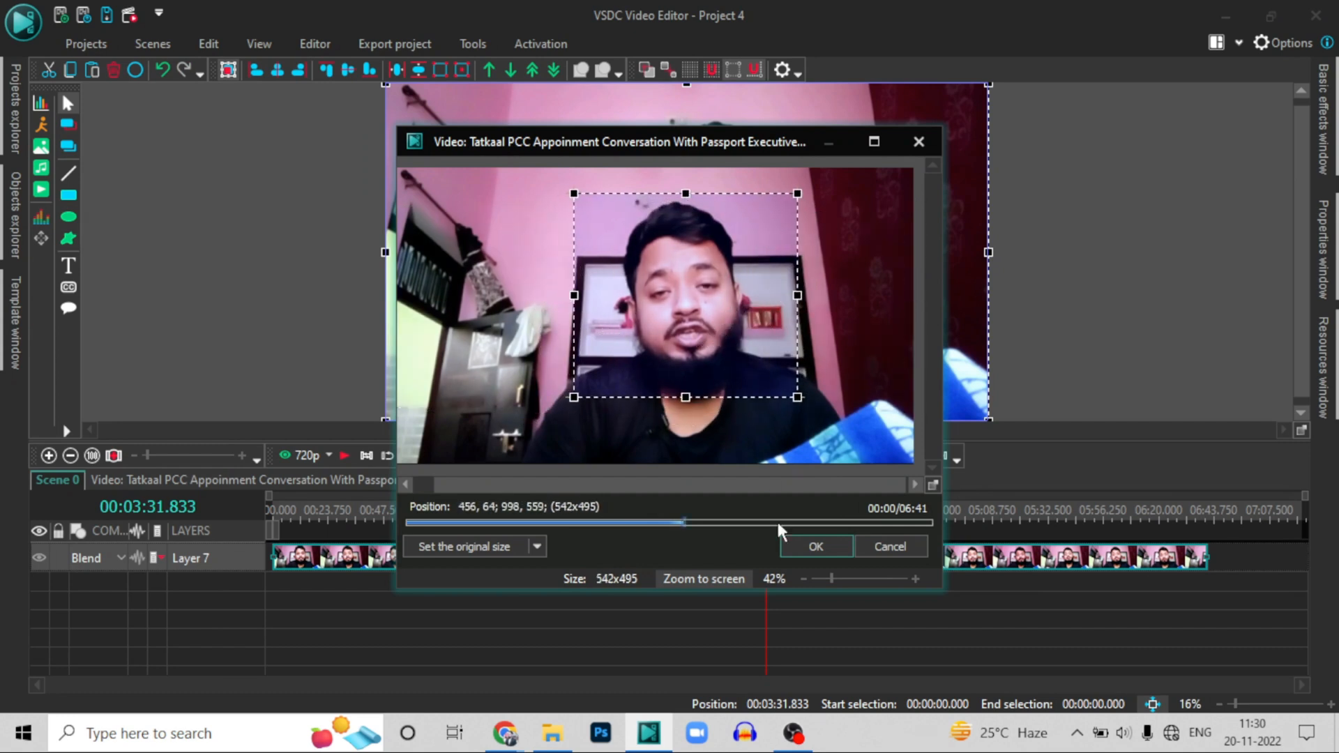
left_click(814, 550)
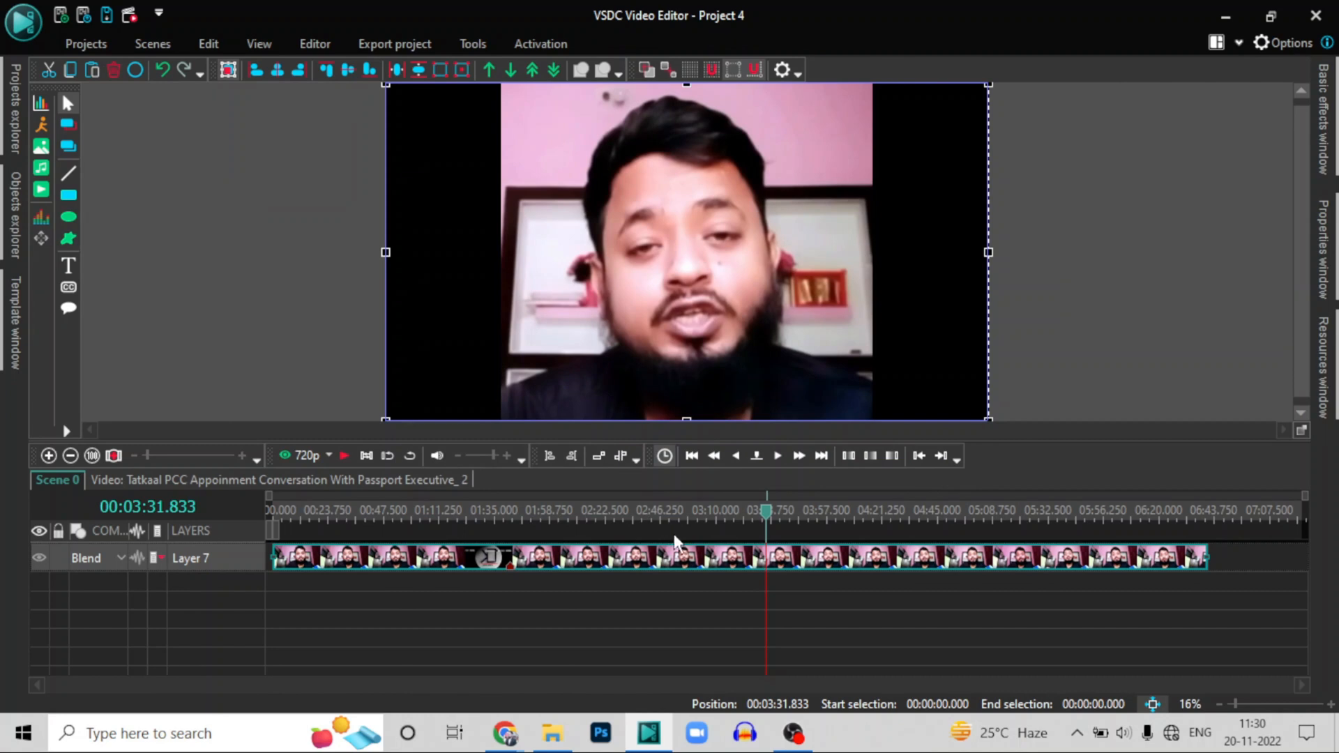
Rotate the clip 90 degrees clockwise and undo the rotation
left_click(317, 44)
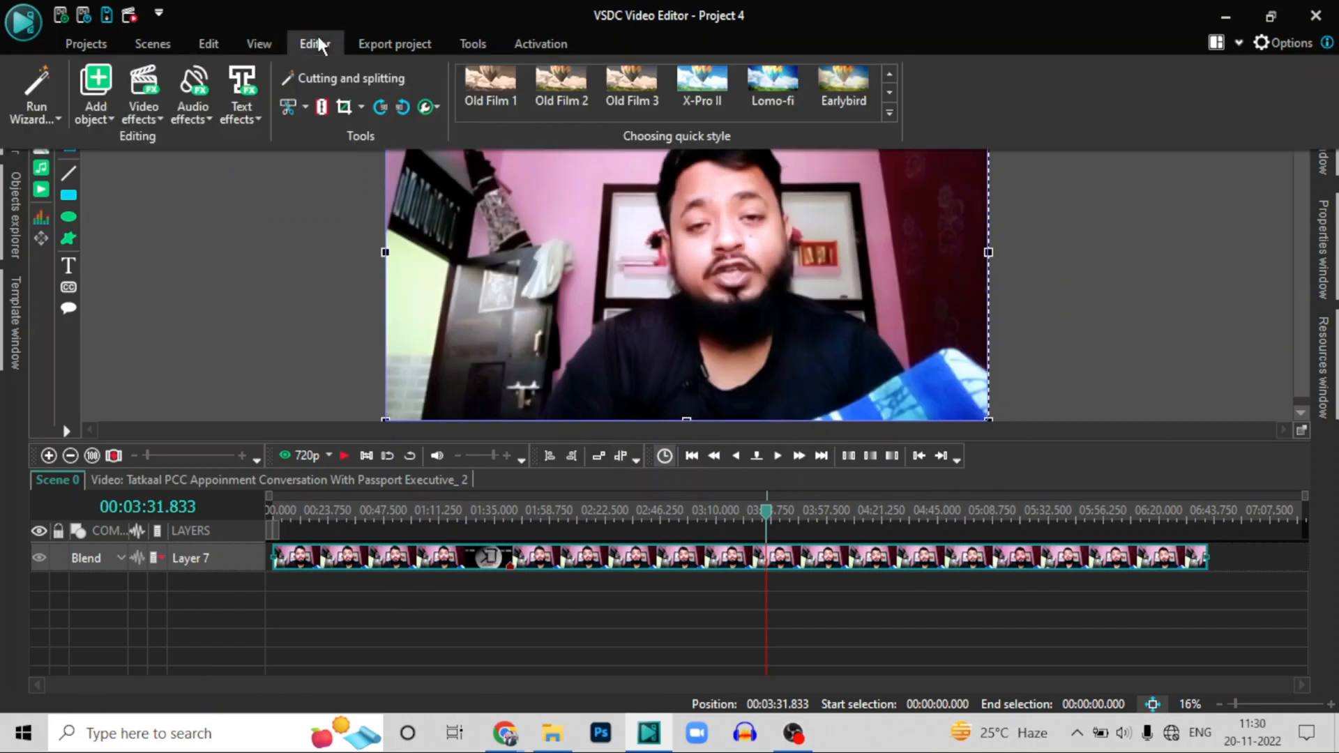
left_click(381, 108)
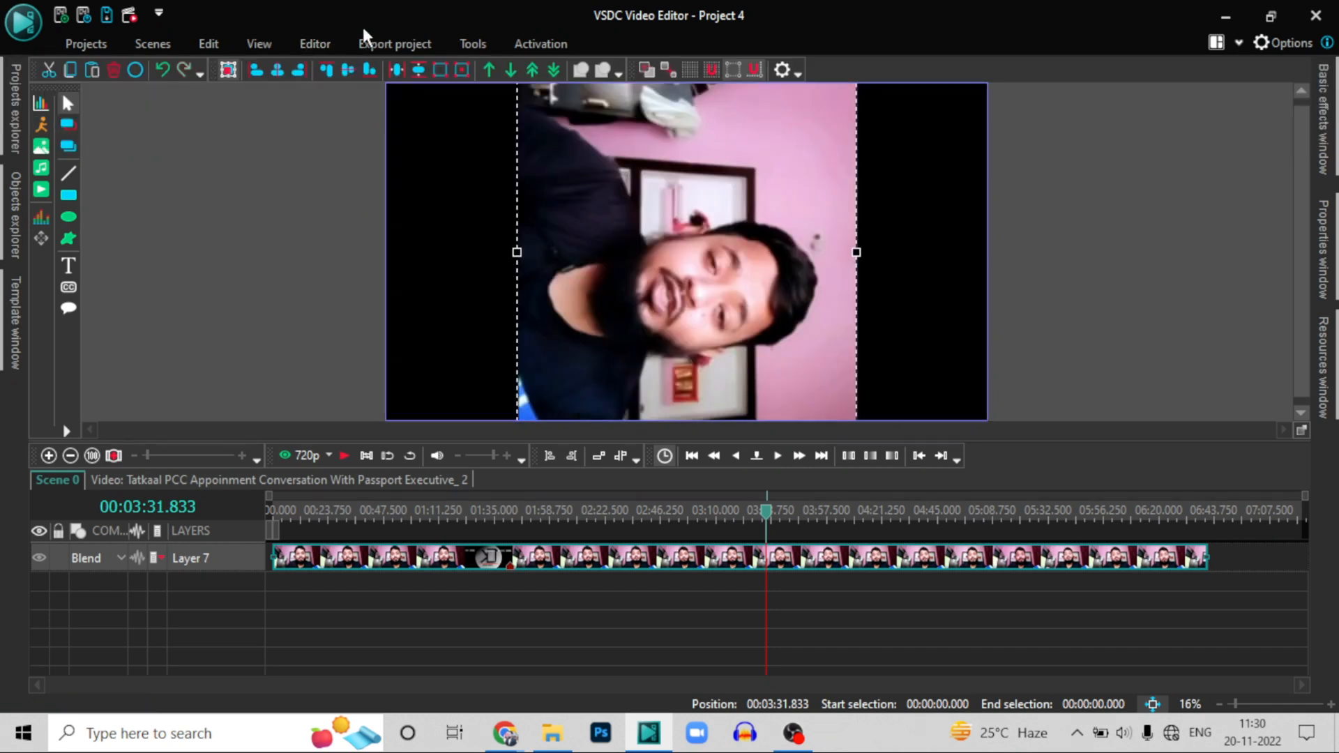
key("ctrl+z")
left_click(314, 45)
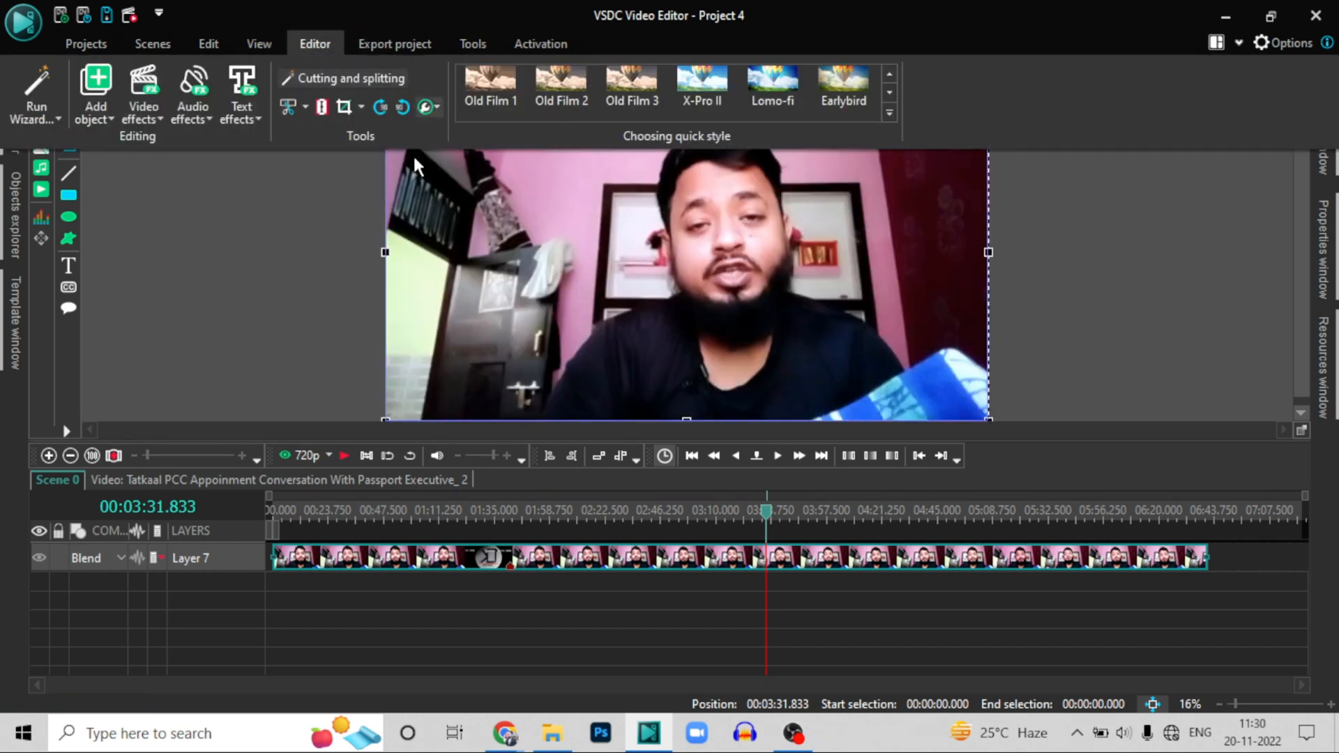
left_click(438, 104)
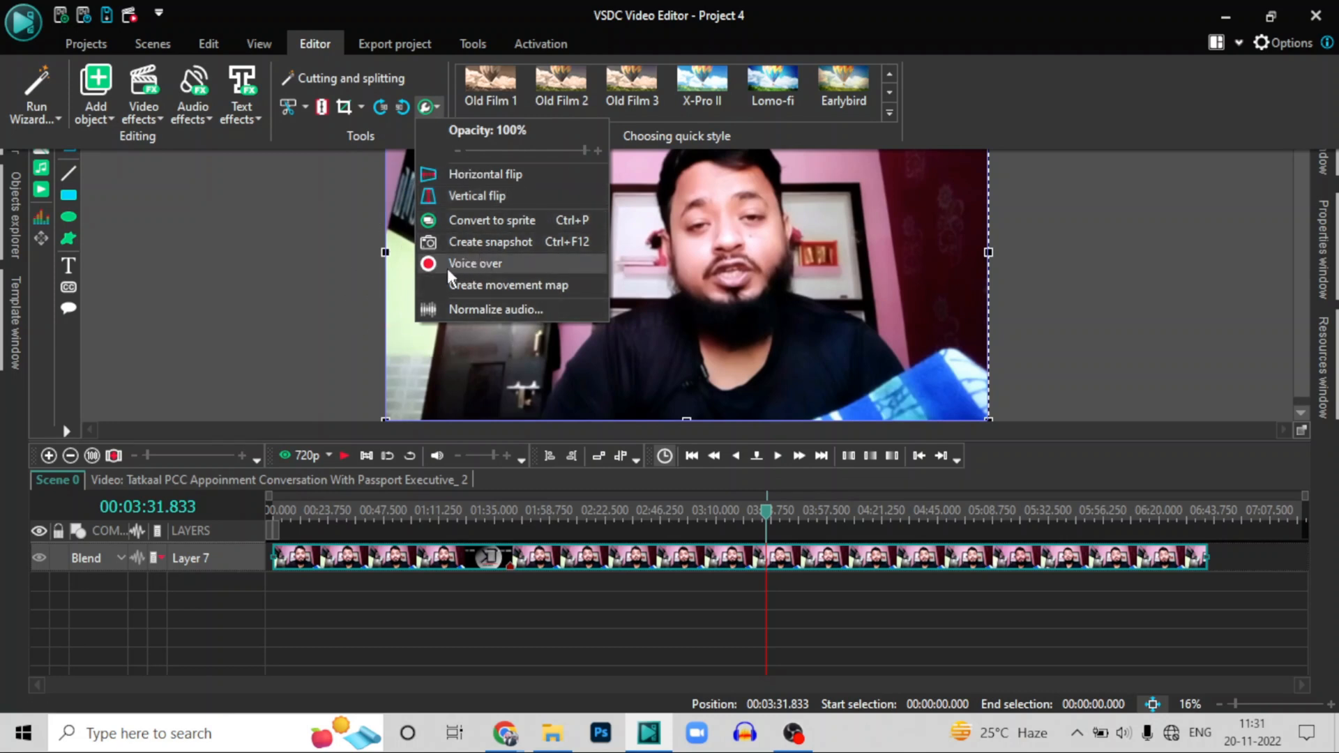
left_click(270, 284)
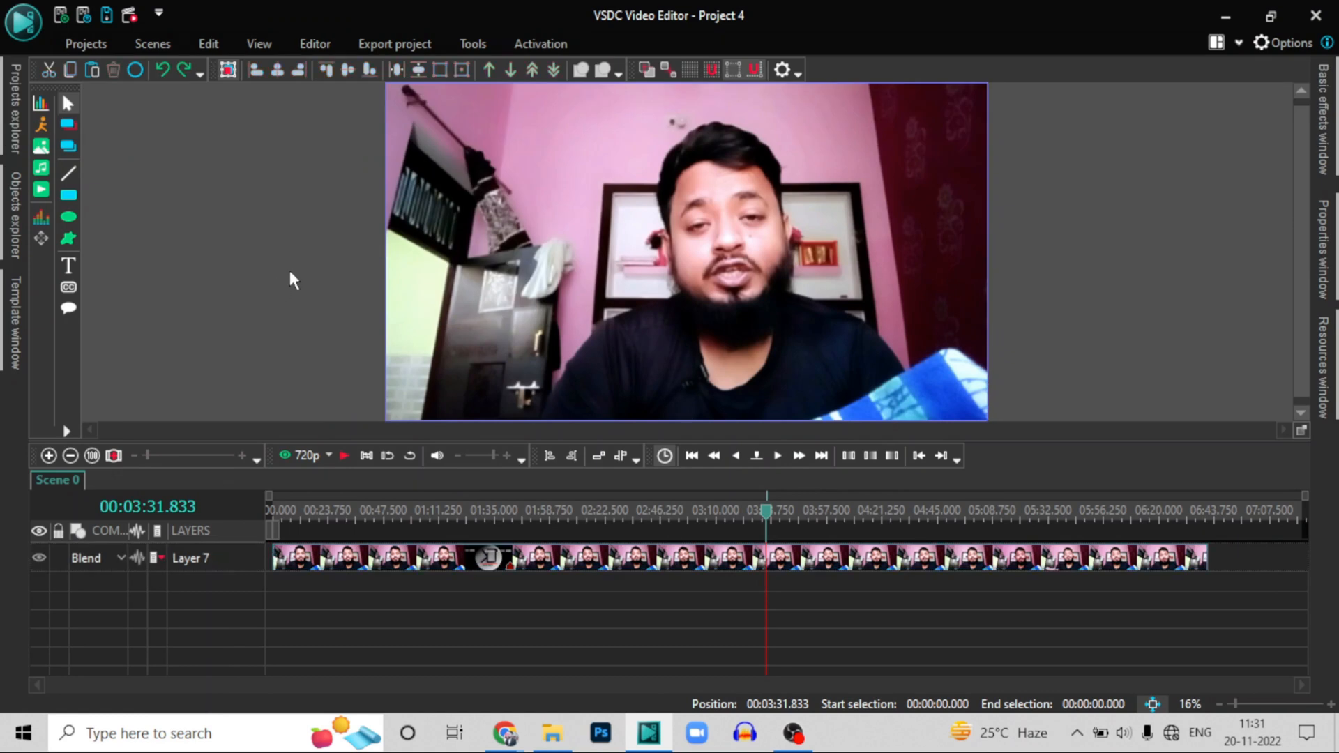
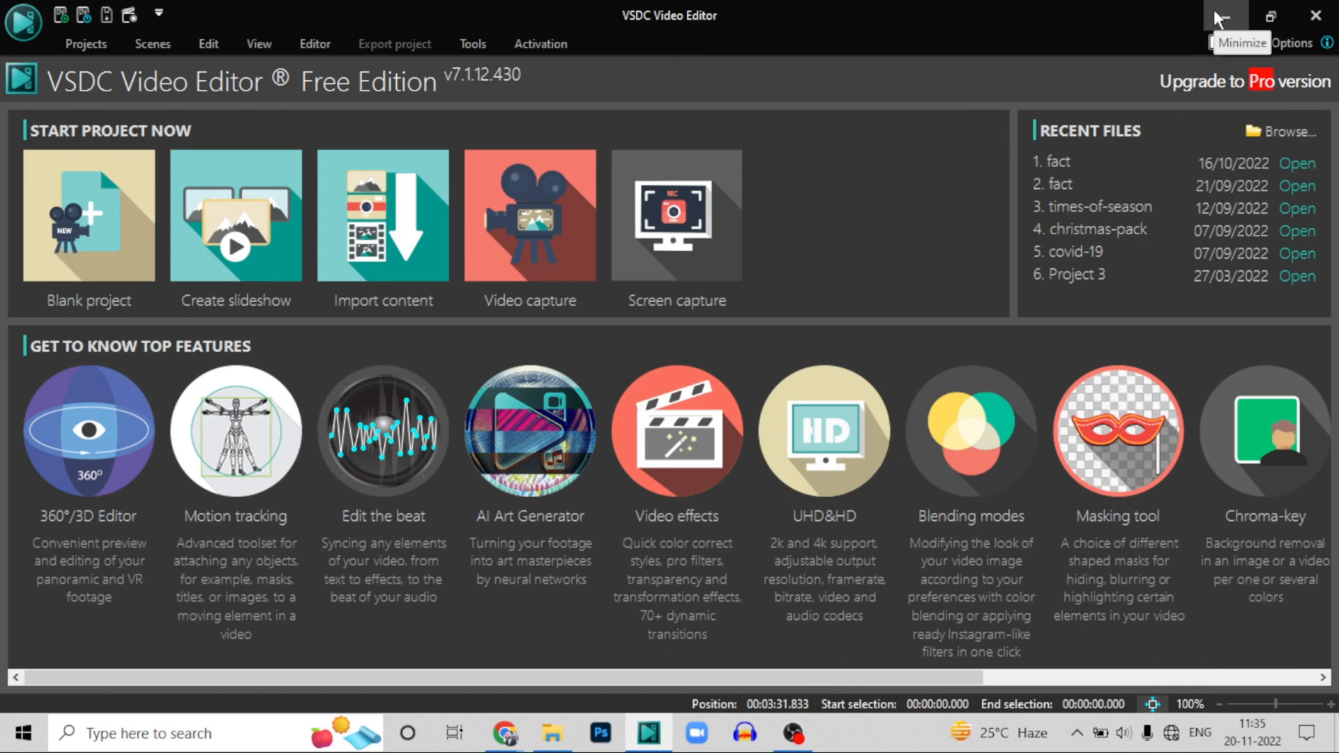
Create the blank project Project 5 with Ultra HD 4K resolution at 24 fps, and minimize the editor
left_click(91, 205)
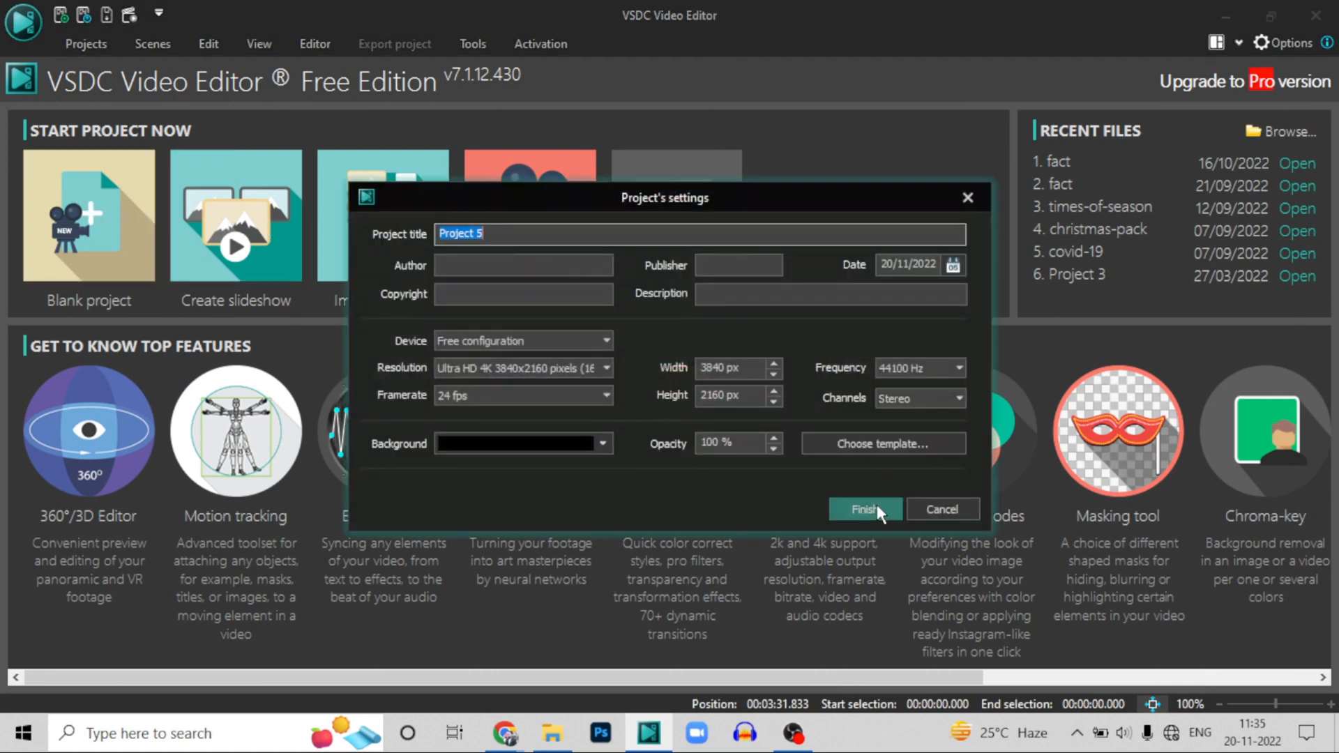
left_click(865, 510)
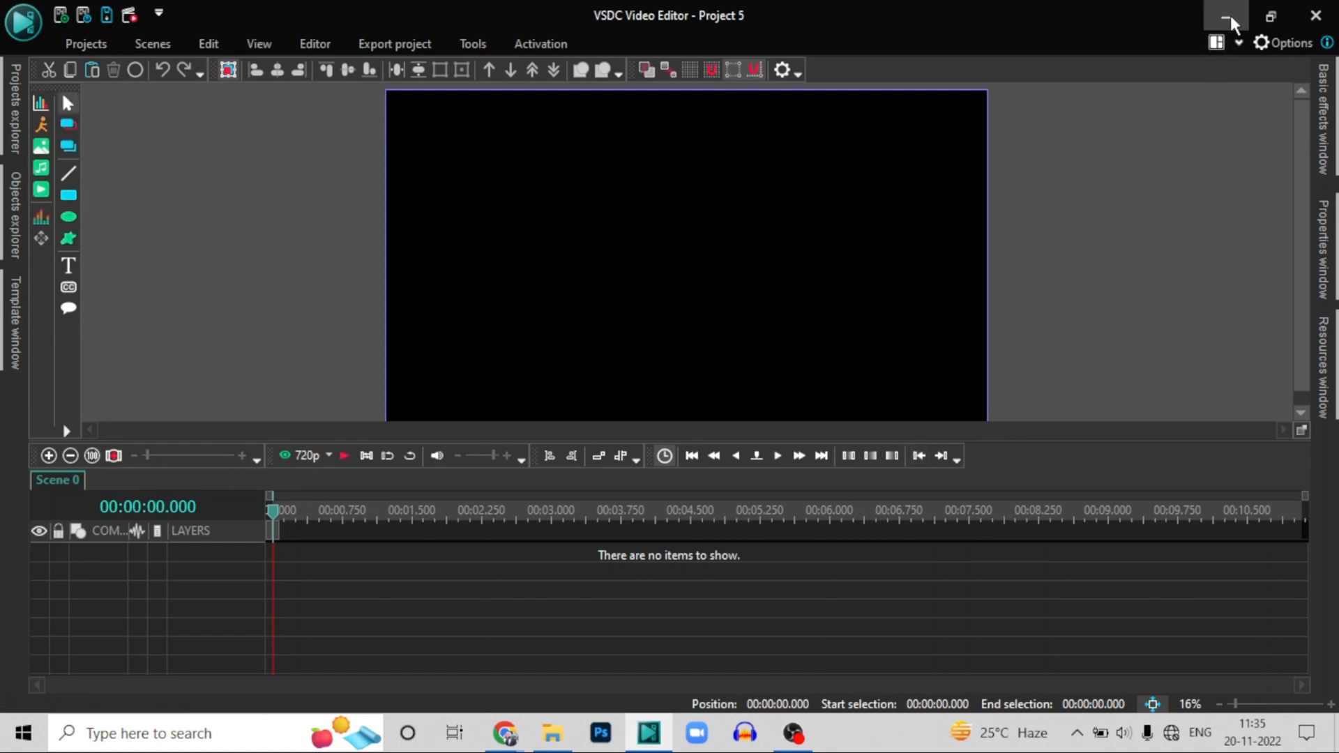
left_click(1230, 15)
Get the open folder window out of the way and open the Videos folder in File Explorer
left_click(243, 210)
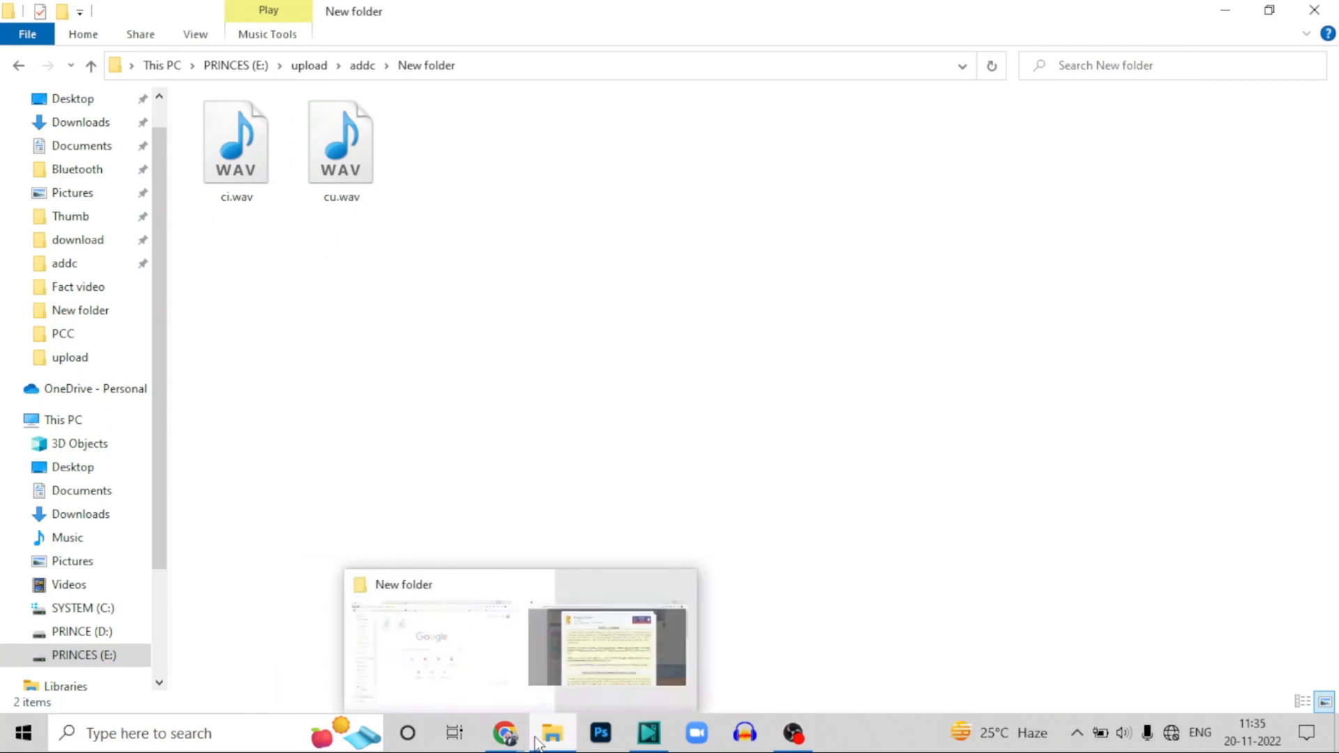
mouse_move(527, 737)
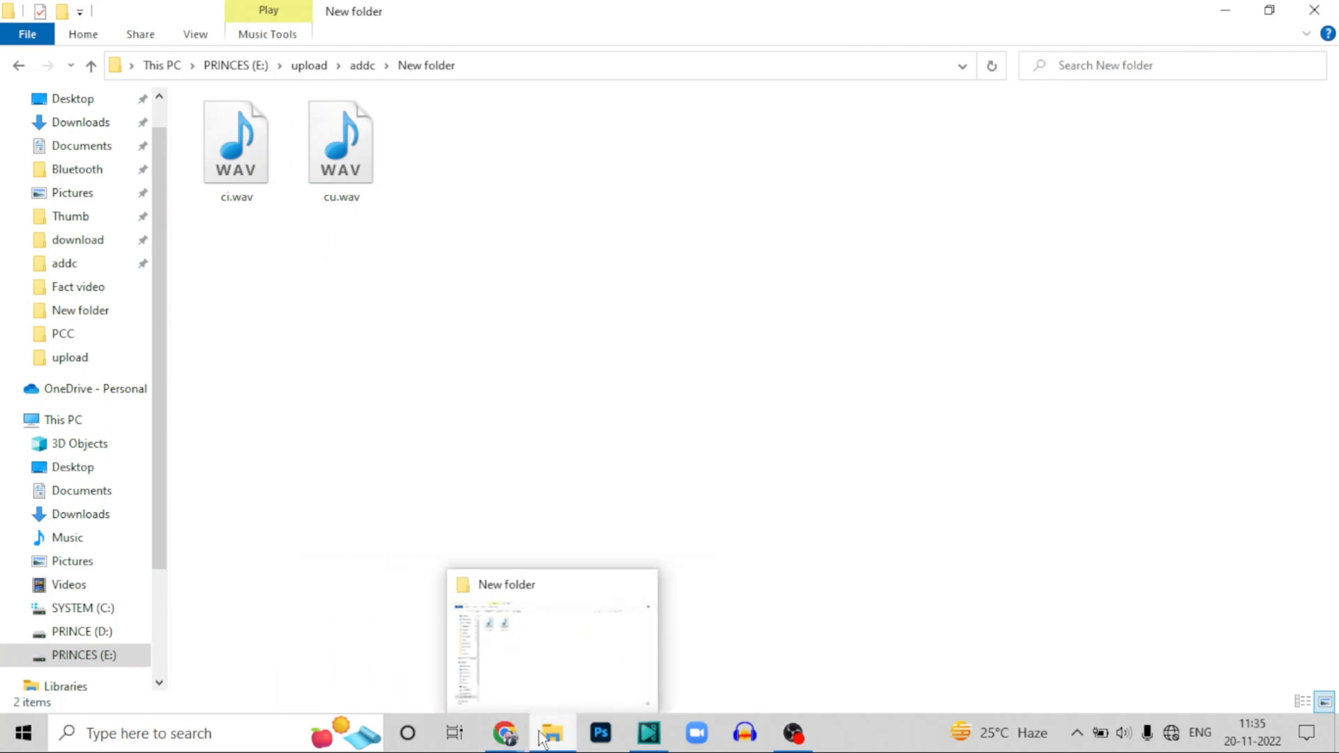
left_click(1228, 9)
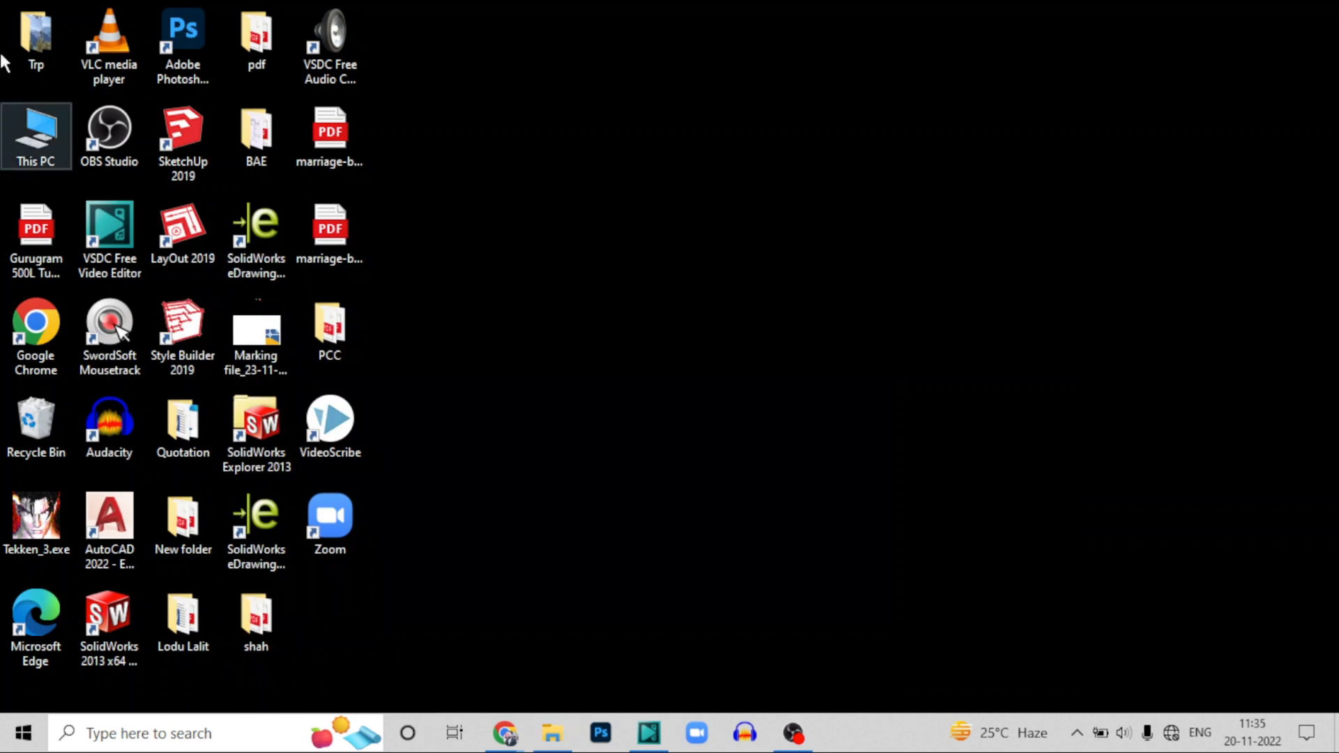
double_click(49, 134)
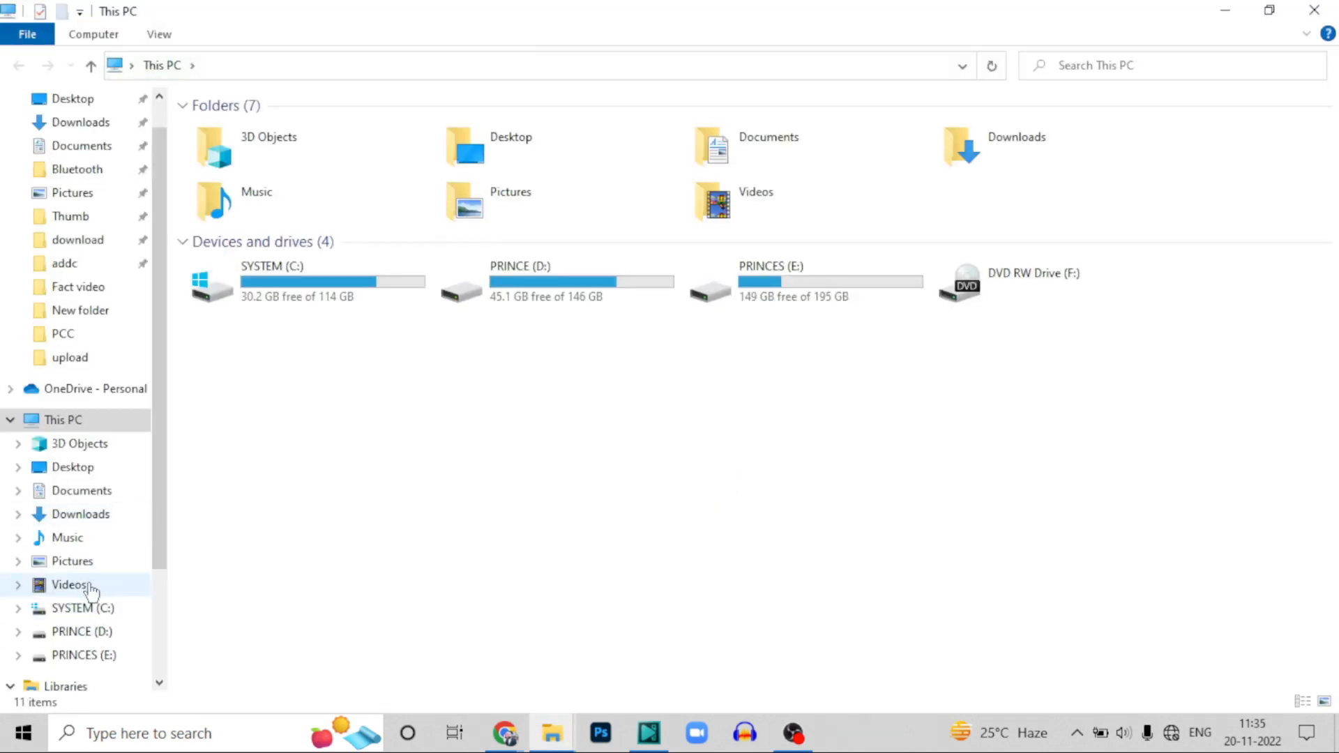
left_click(110, 588)
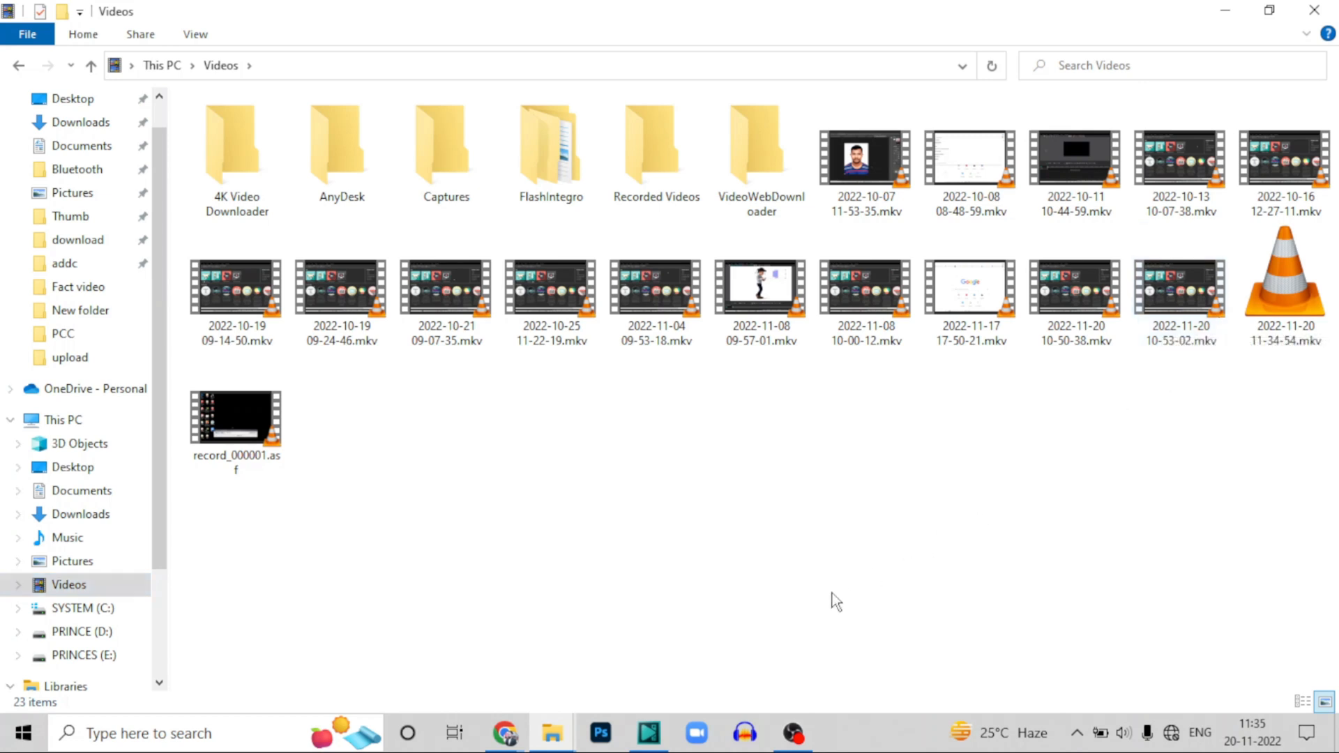
Launch Audacity, minimize File Explorer and permanently discard the unsaved project offered for crash recovery
left_click(757, 734)
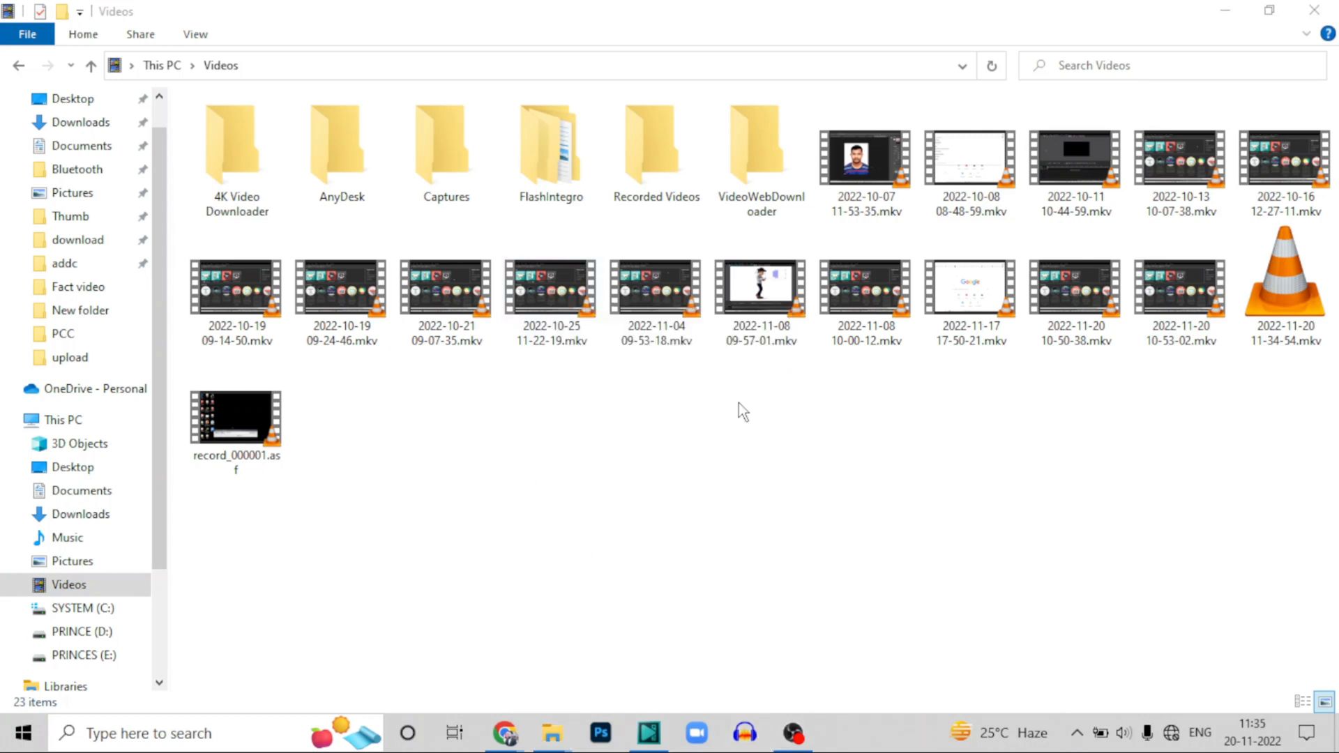
left_click(1225, 11)
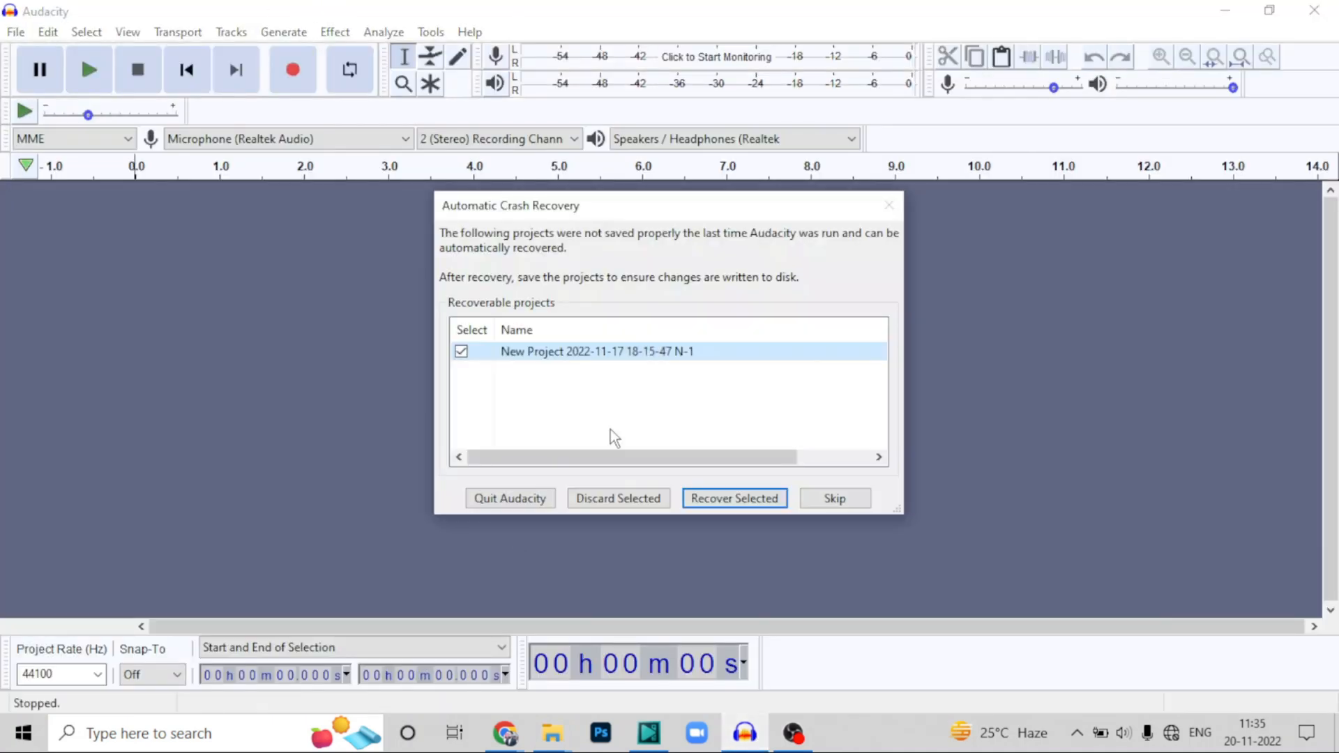
left_click(615, 498)
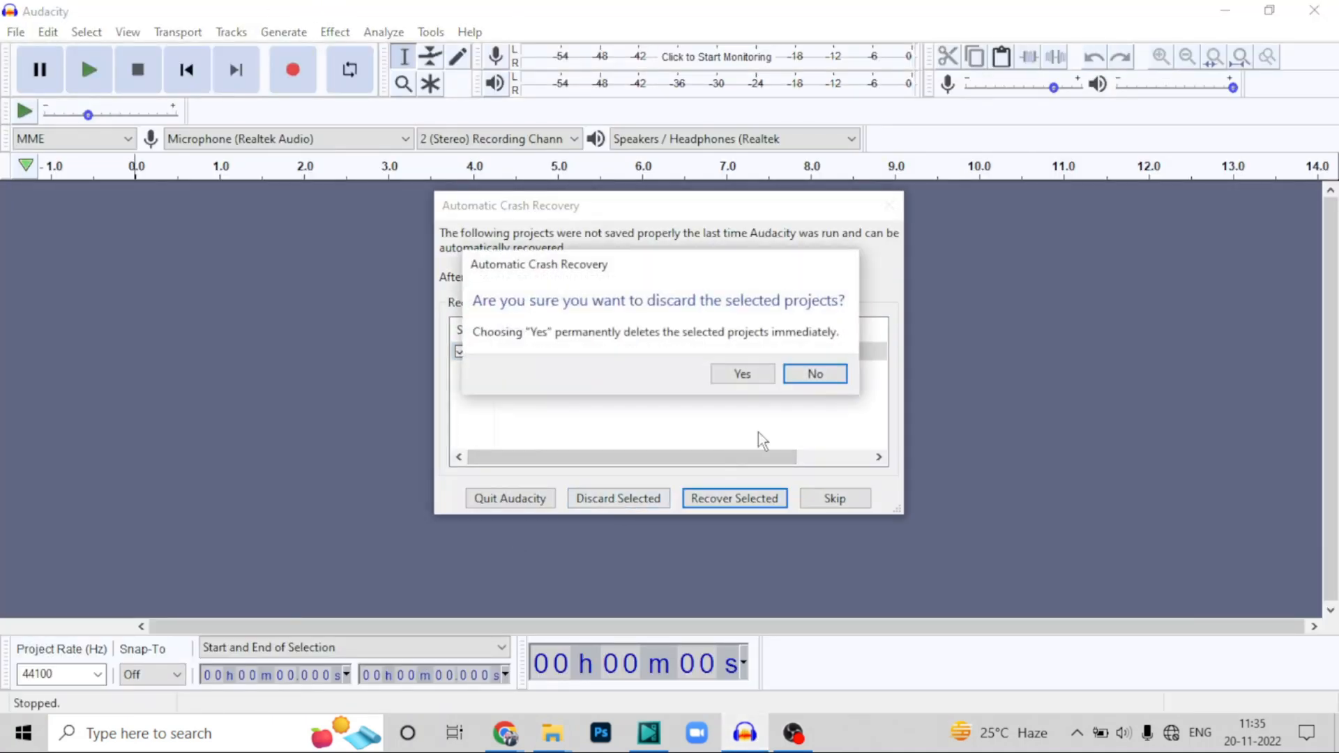
left_click(759, 368)
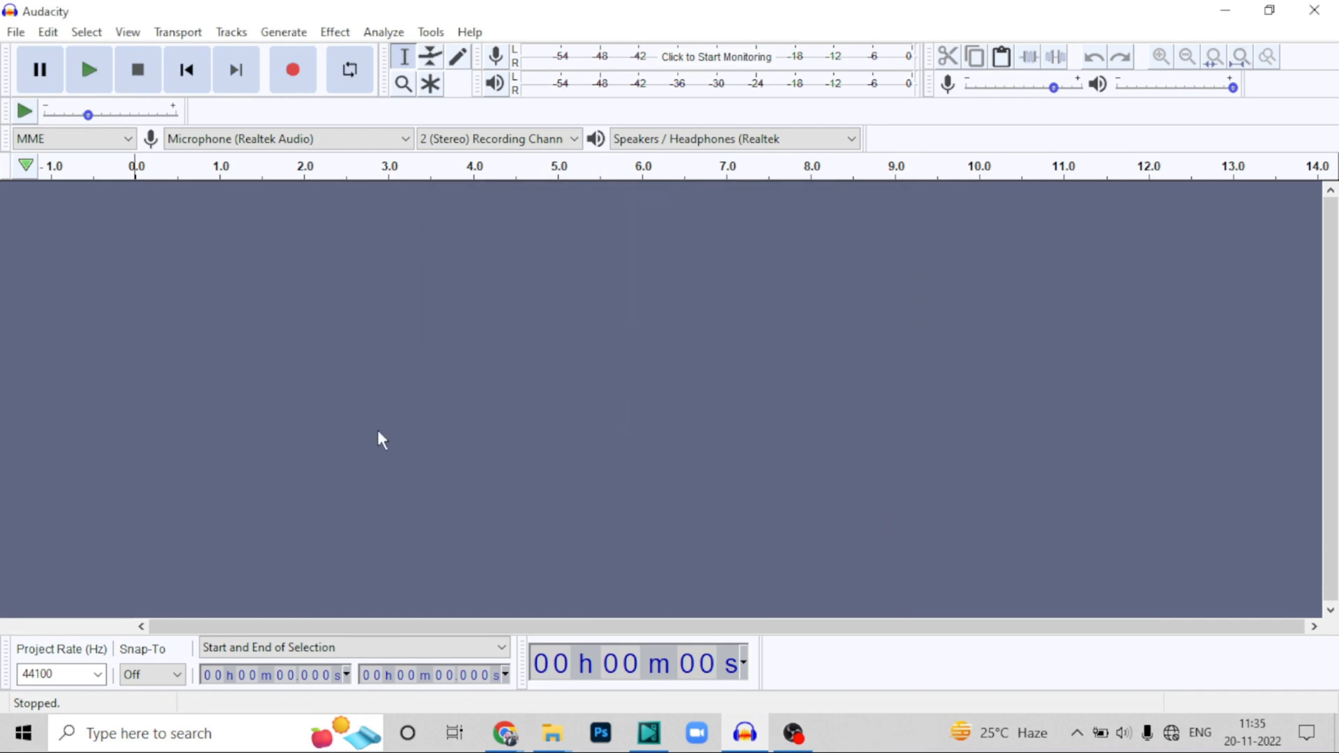
Import ci.wav from the New folder window in File Explorer into Audacity
mouse_move(553, 734)
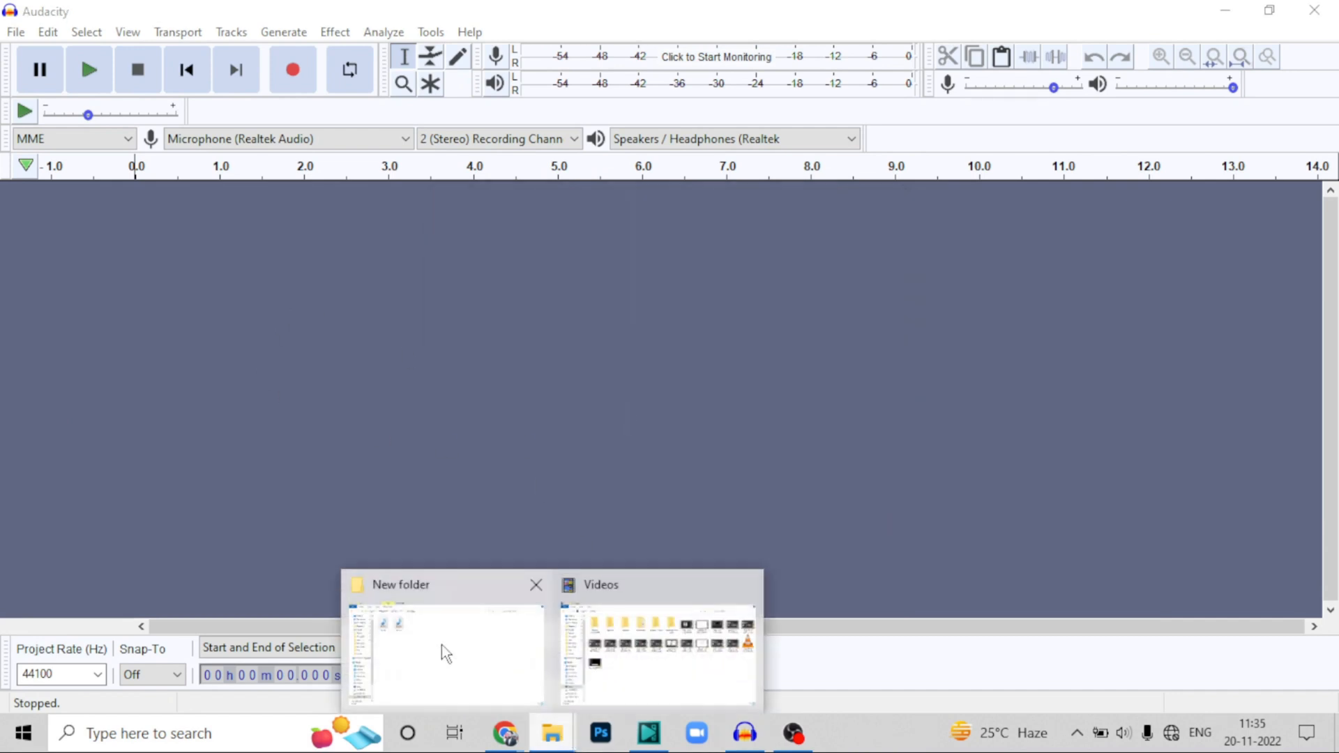
left_click(441, 645)
left_click_drag(243, 146, 639, 374)
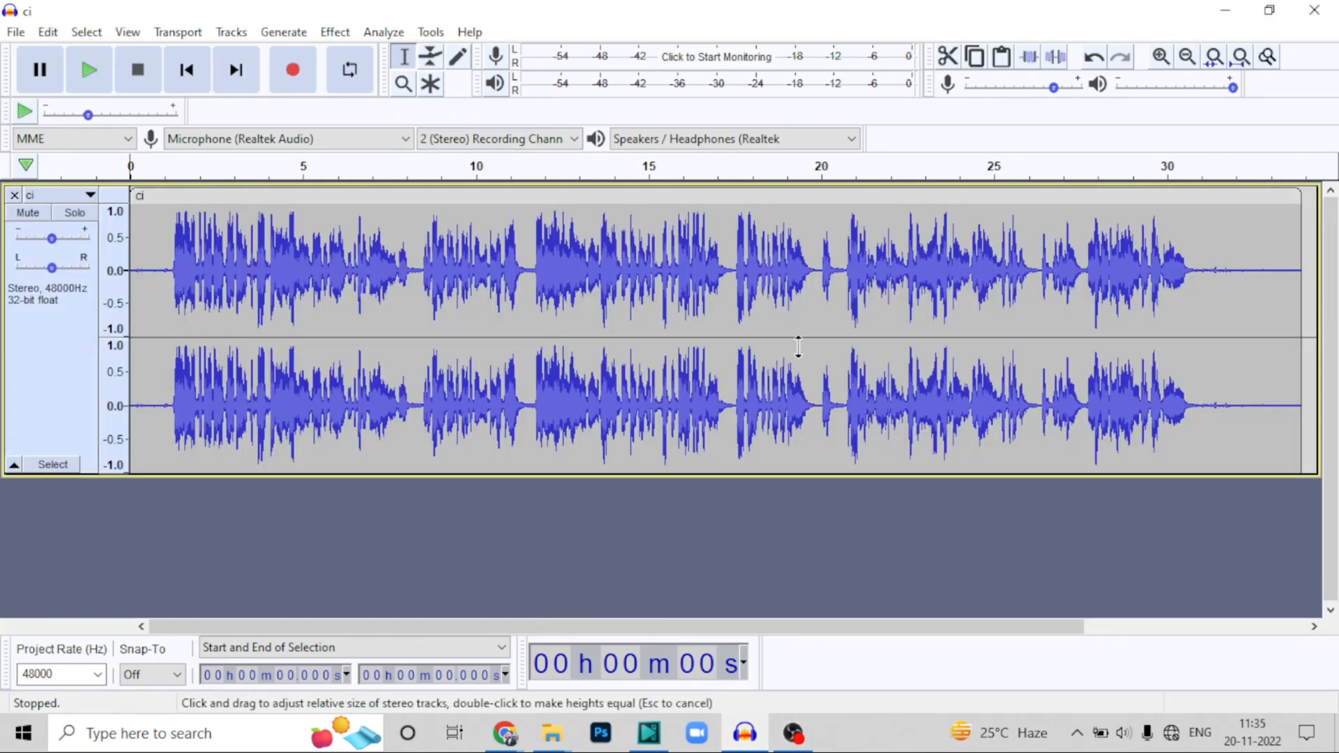
Raise the system speaker volume to 91 and briefly play the start of the ci track
left_click(1127, 741)
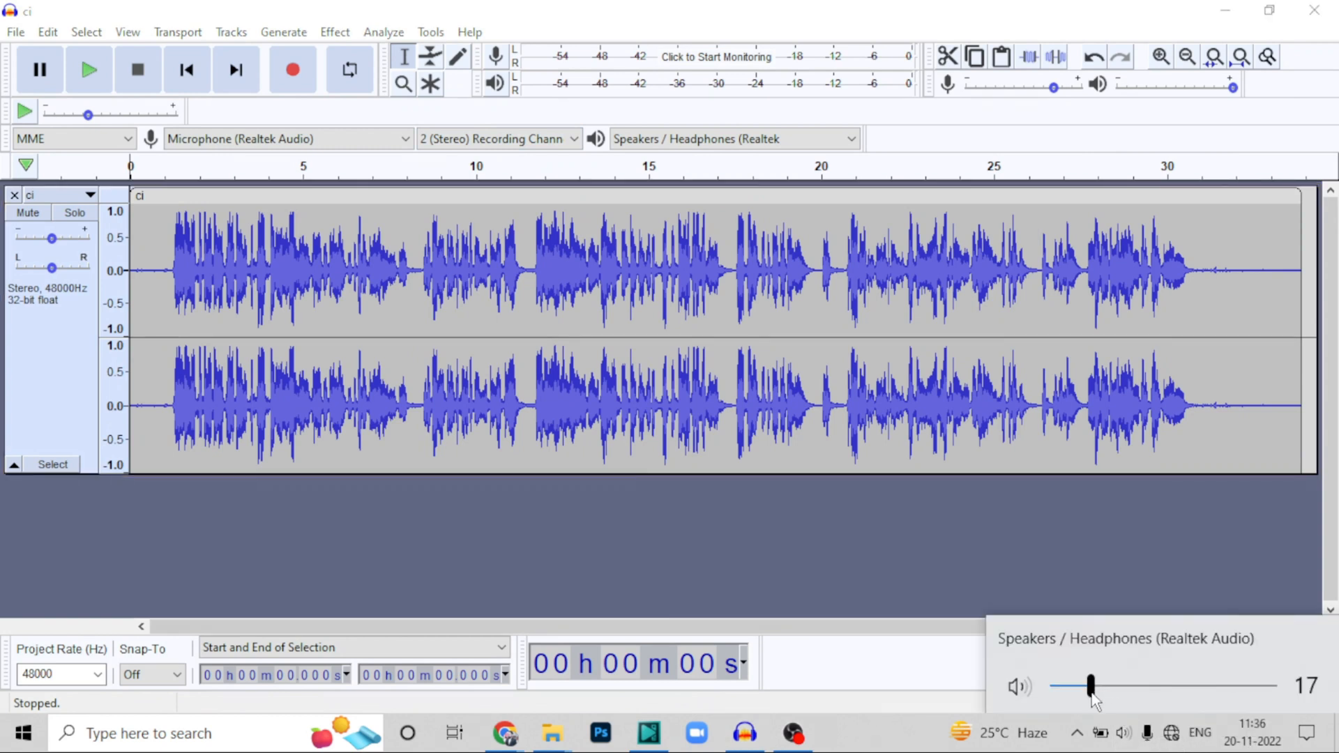
left_click_drag(1092, 694, 1254, 695)
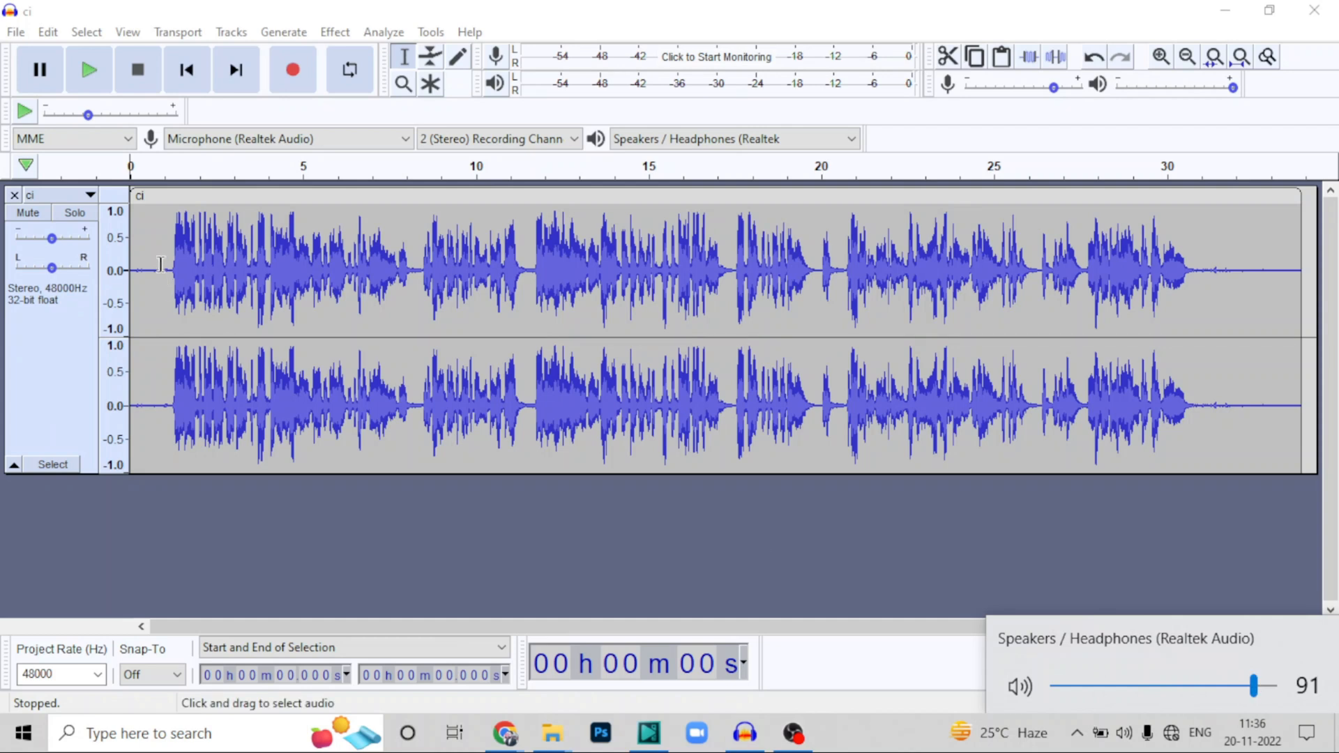
left_click(90, 82)
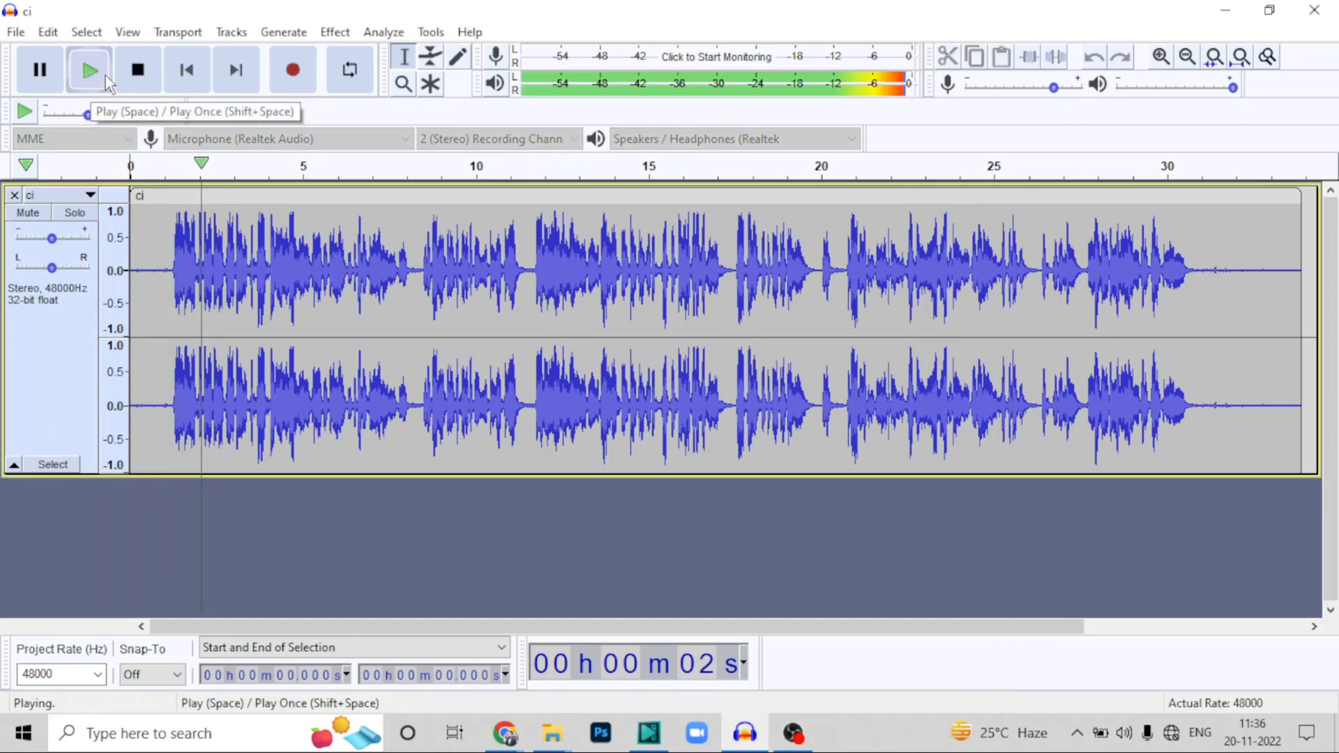
left_click(128, 77)
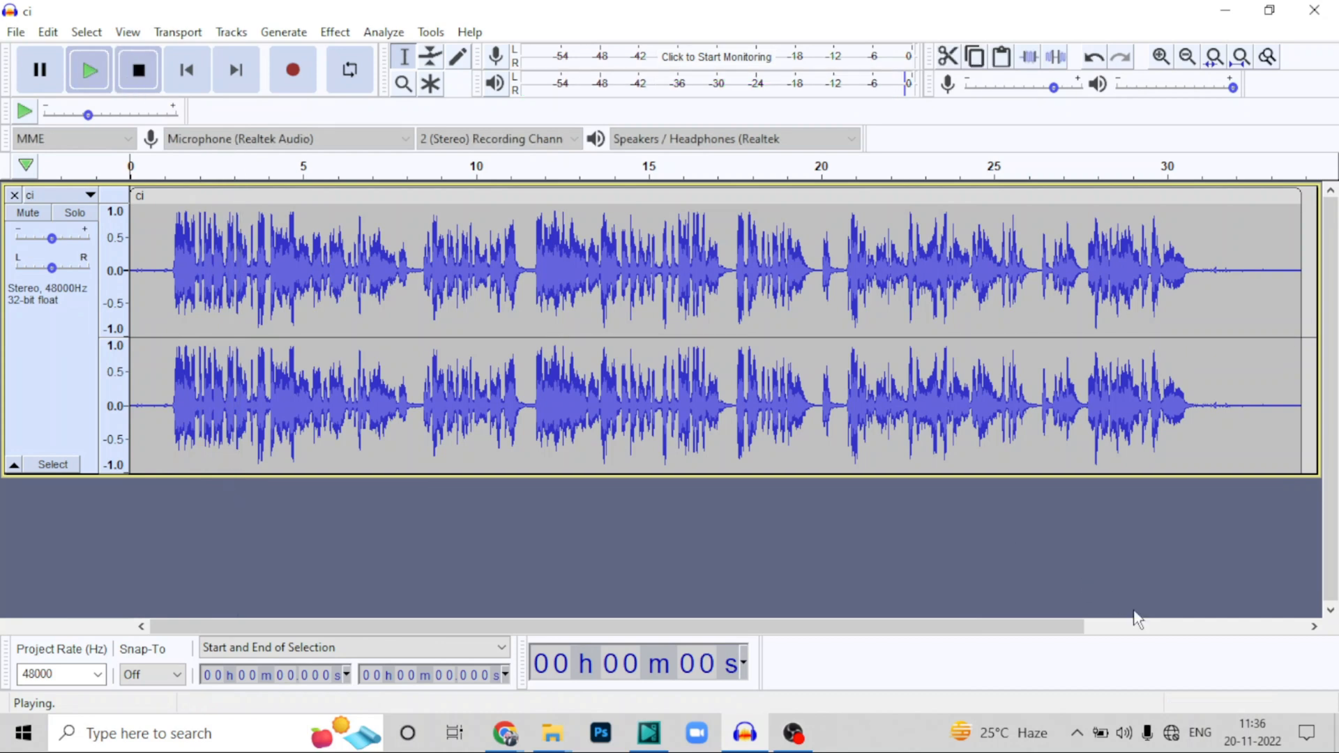
Lower the system speaker volume to 59 and play the beginning of the ci track again
left_click(1126, 732)
left_click_drag(1220, 688, 1184, 688)
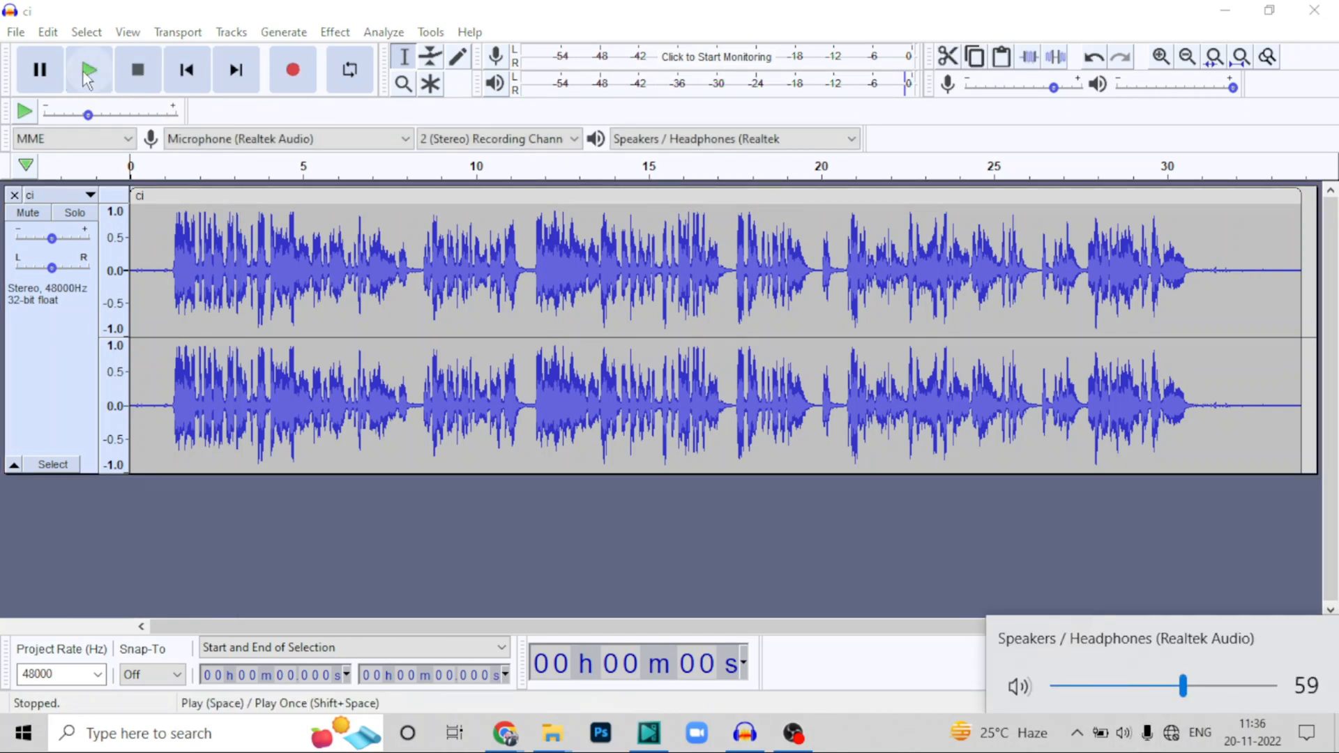
left_click(87, 77)
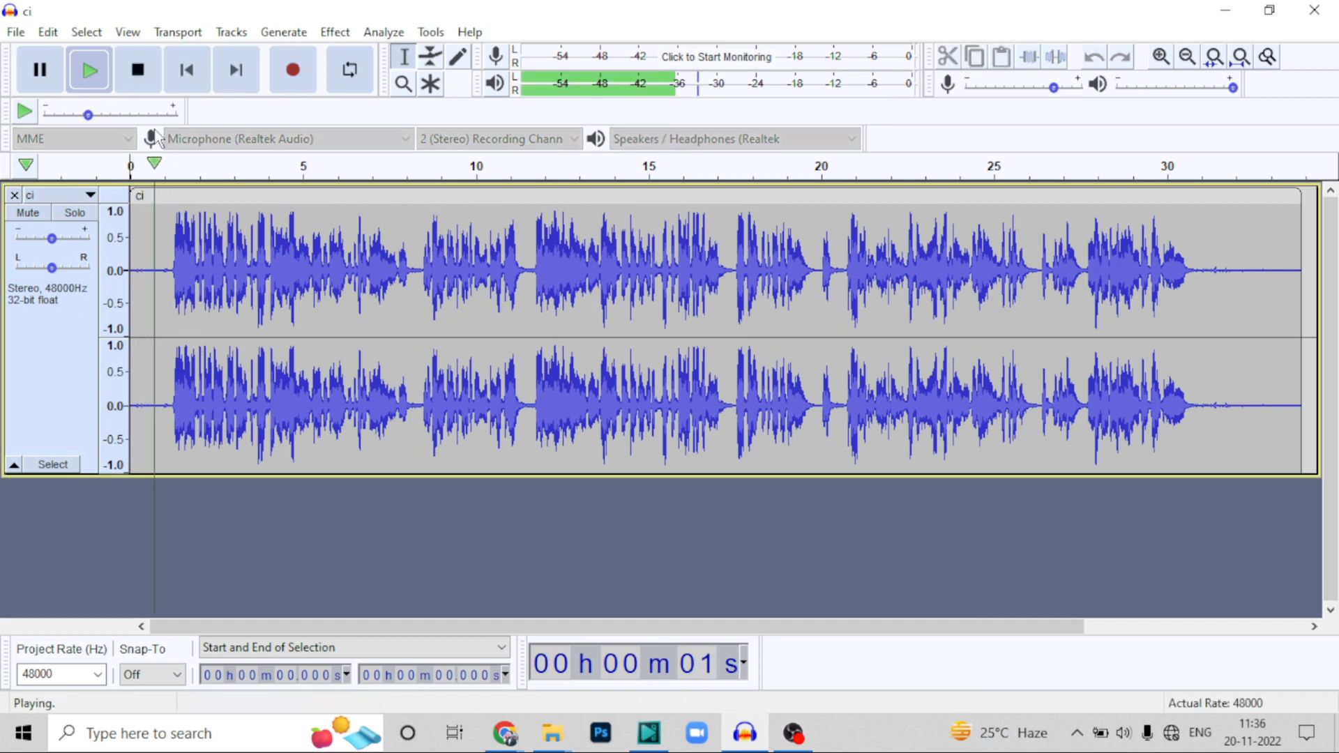
left_click(130, 82)
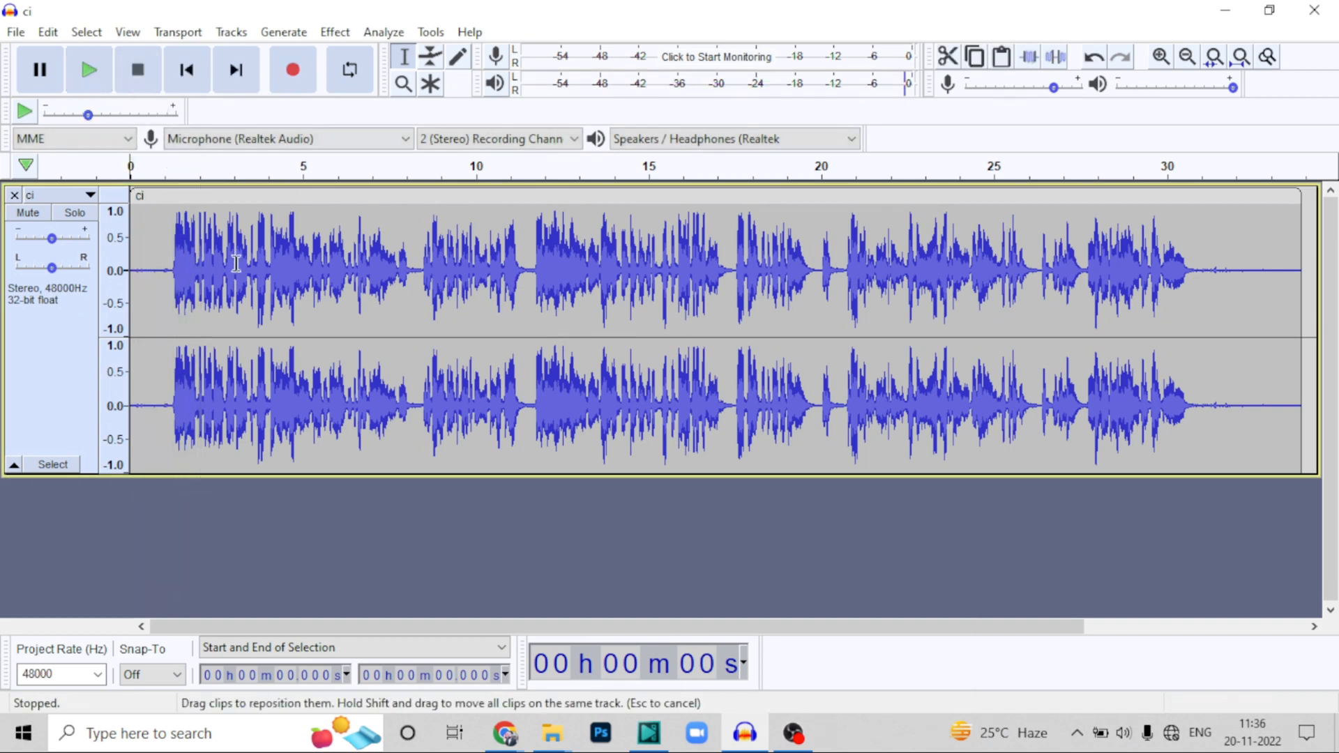
Select the silent opening of the ci track from 0 to 1.269 s and capture it as the Noise Reduction noise profile
left_click(1161, 60)
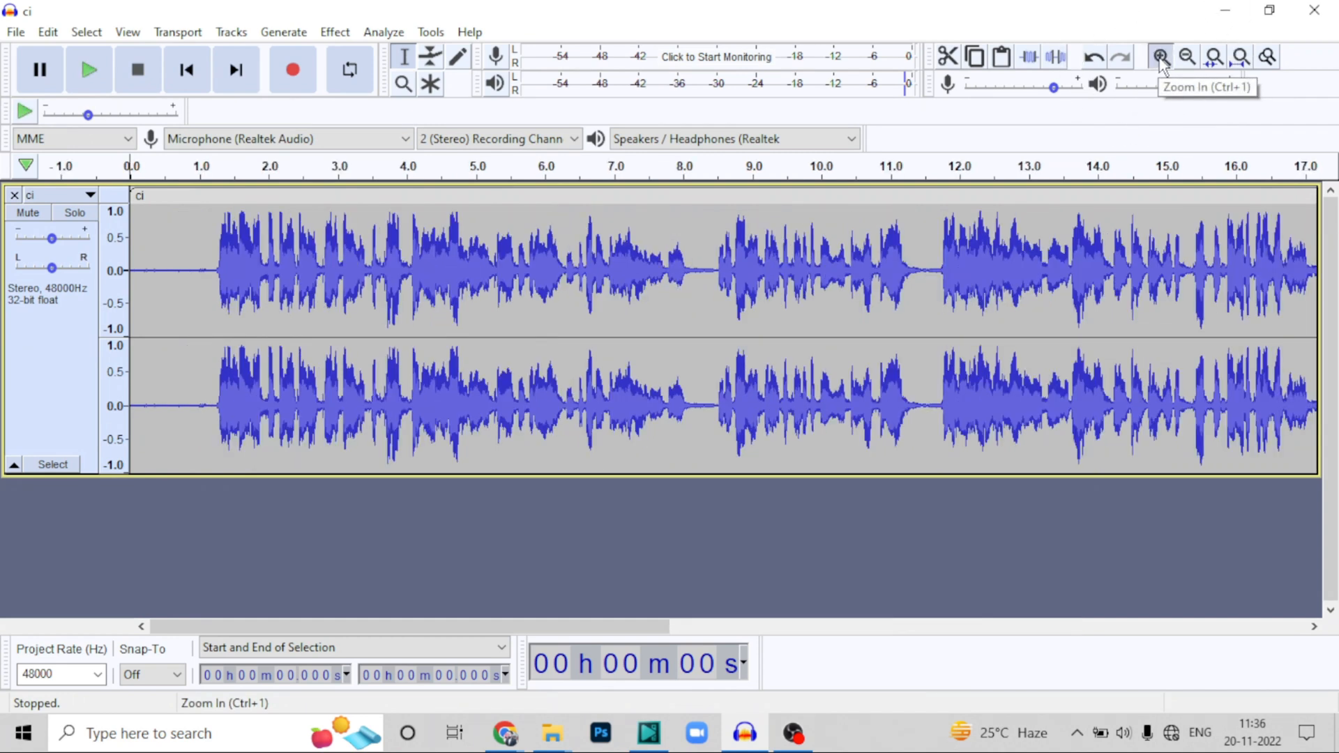
left_click(1160, 60)
left_click(1161, 60)
left_click(477, 268)
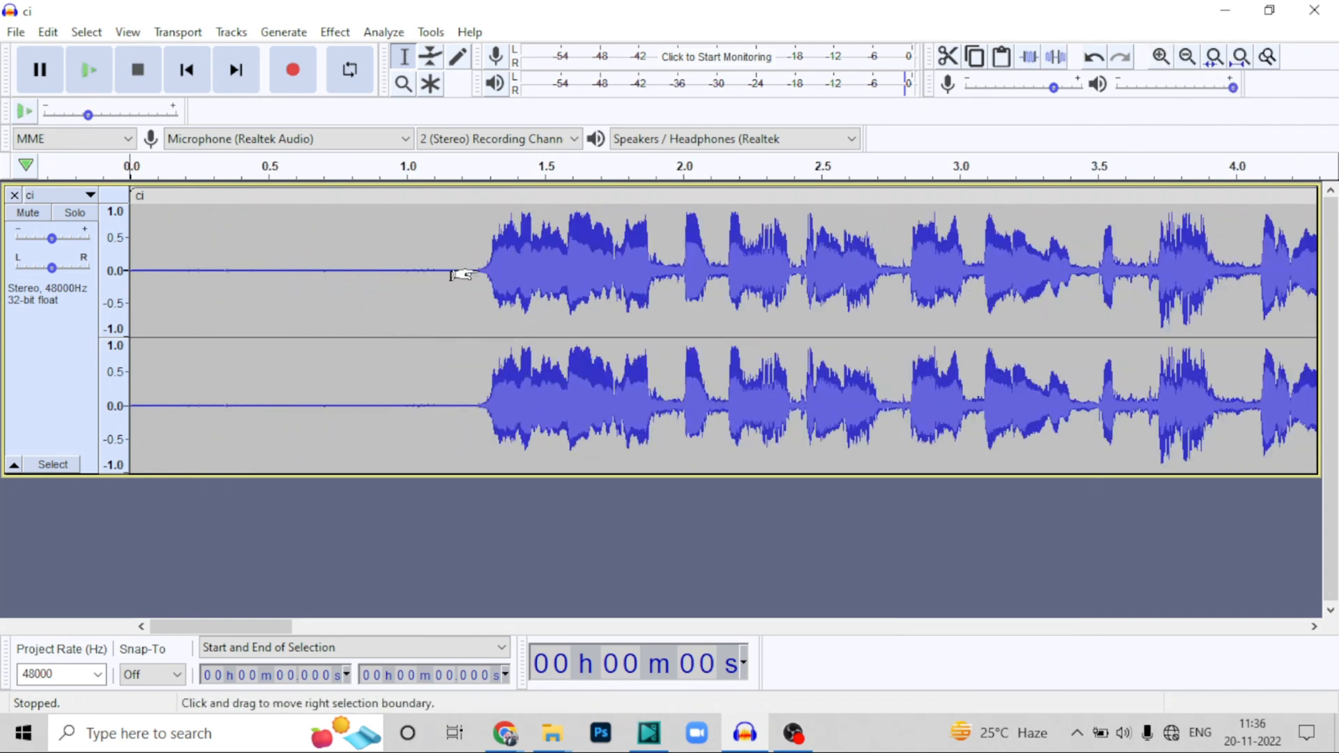
left_click(477, 269)
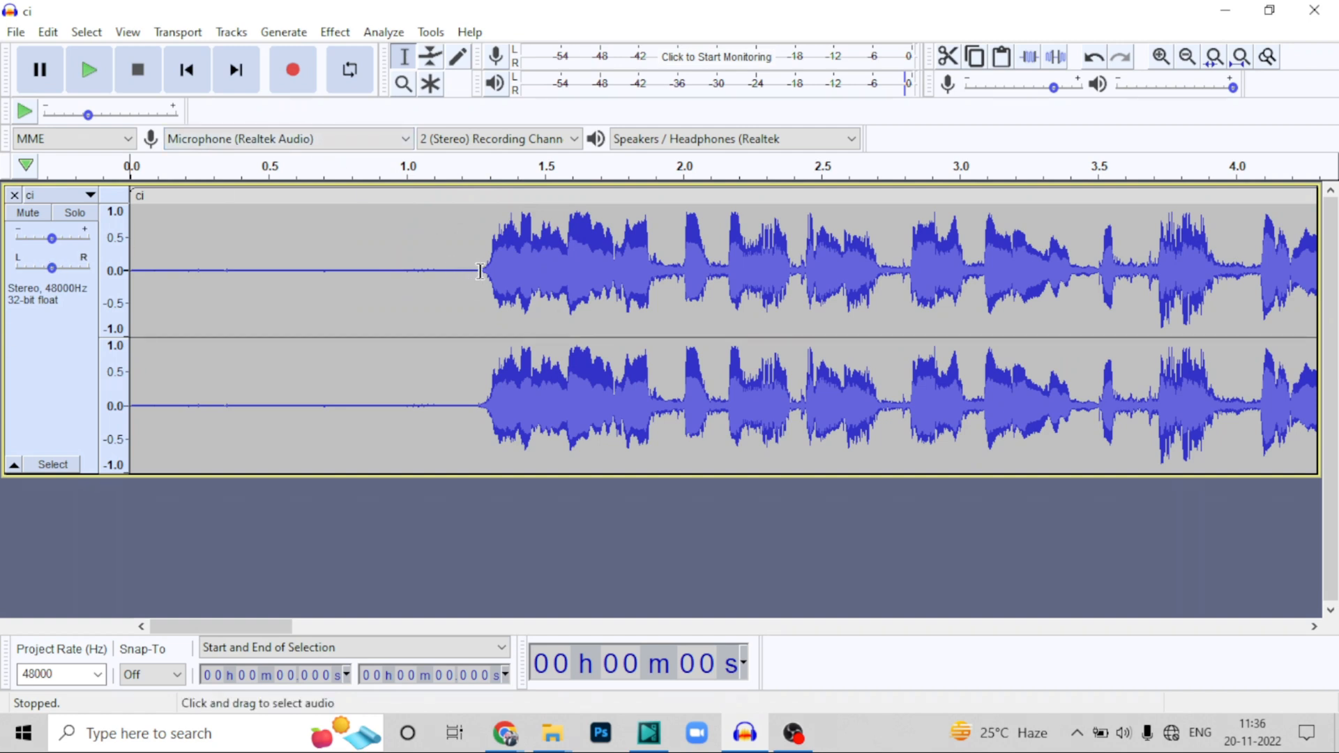
left_click(480, 270)
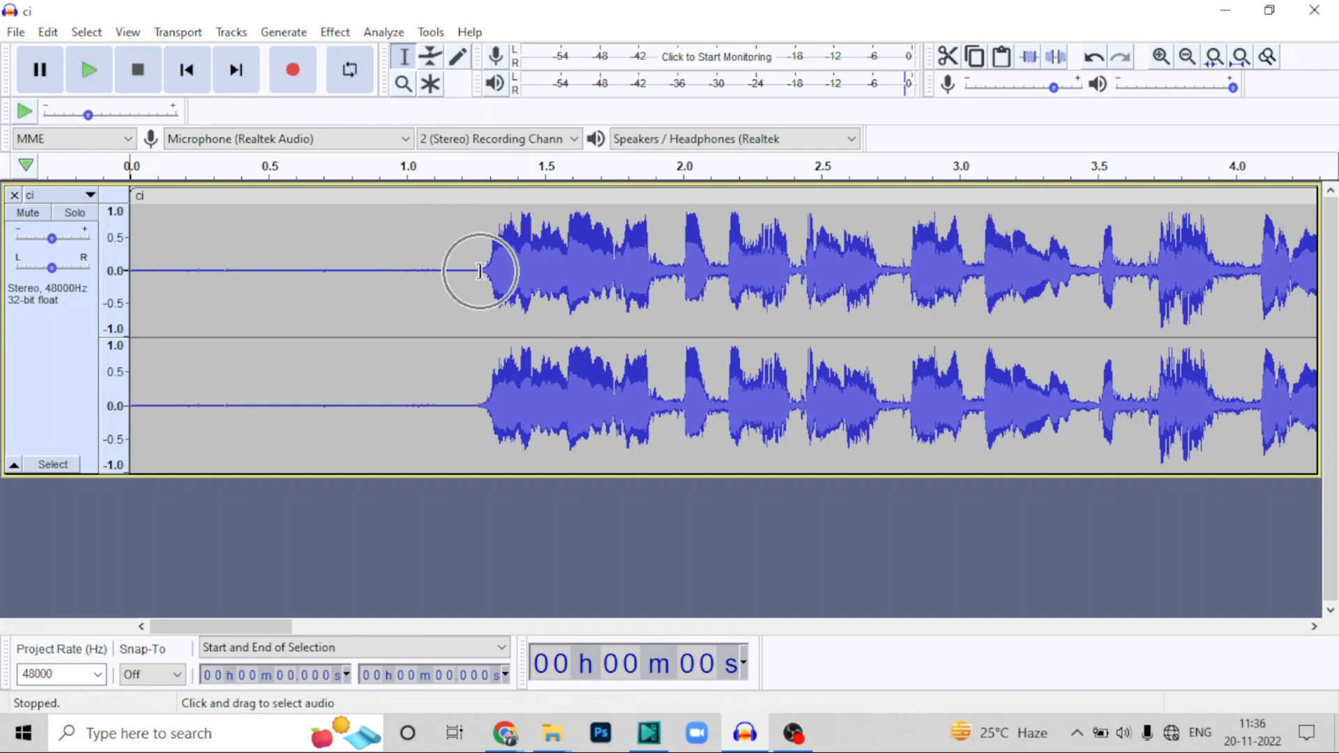
left_click(480, 271)
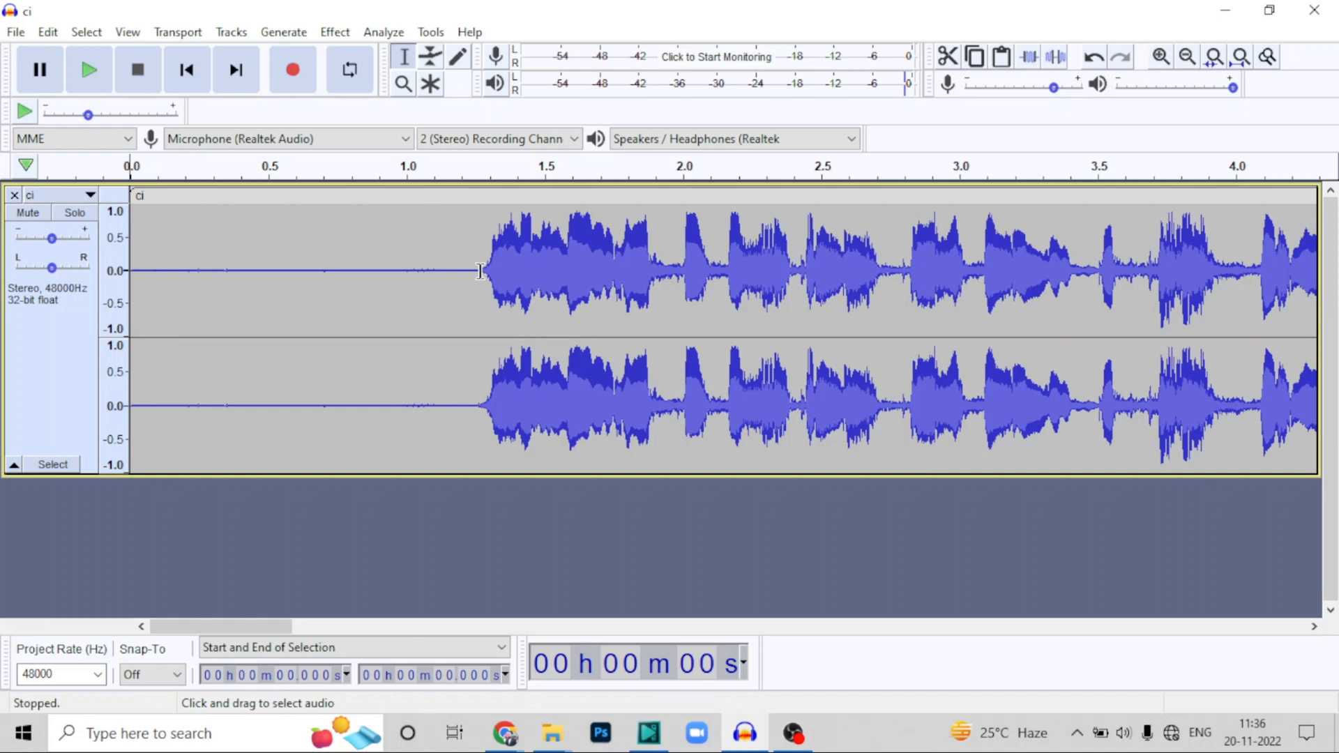
left_click_drag(480, 270, 2, 258)
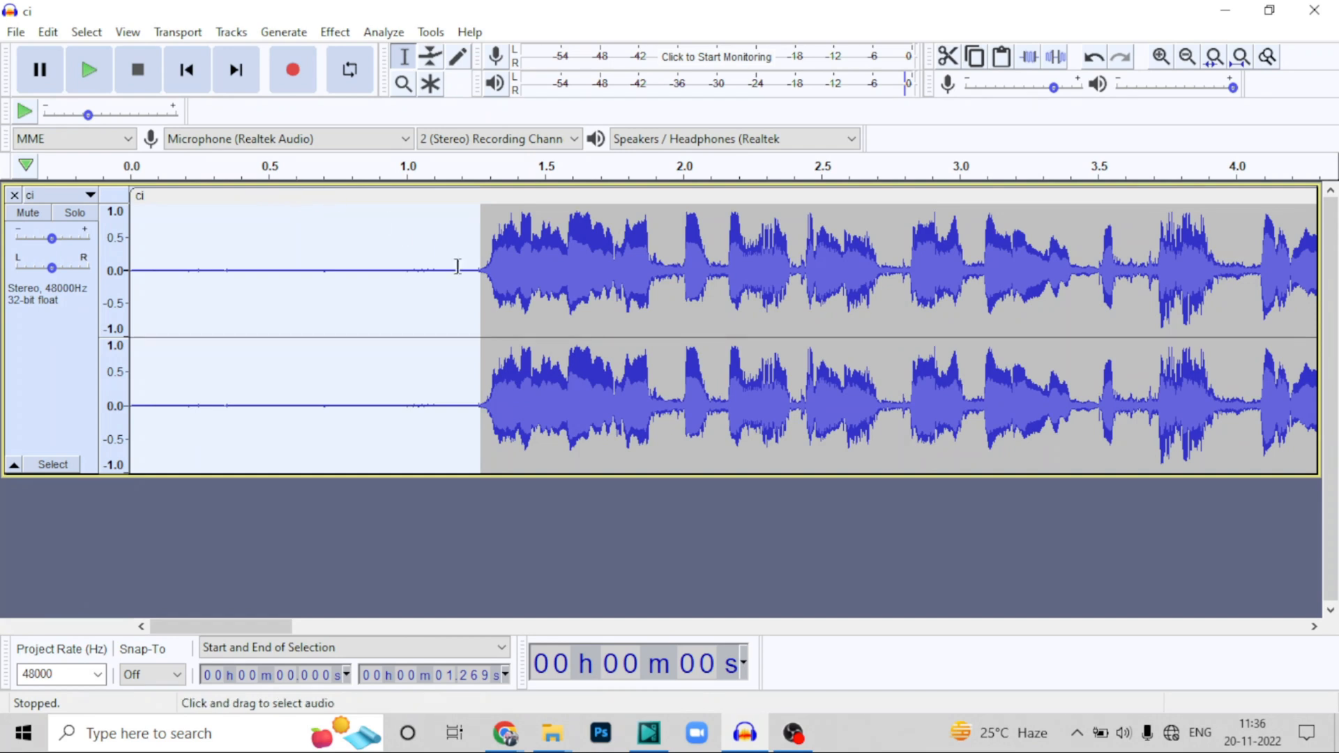
left_click(334, 32)
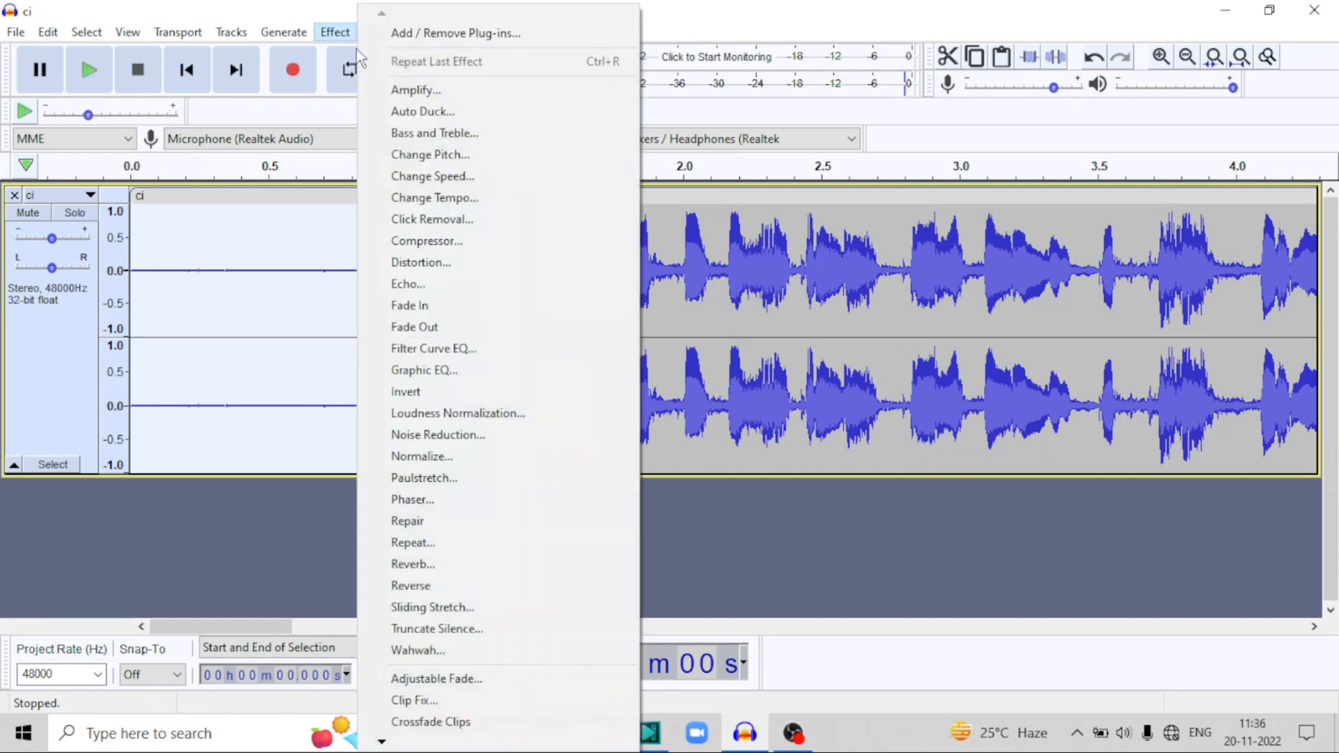
key("ctrl")
left_click(480, 436)
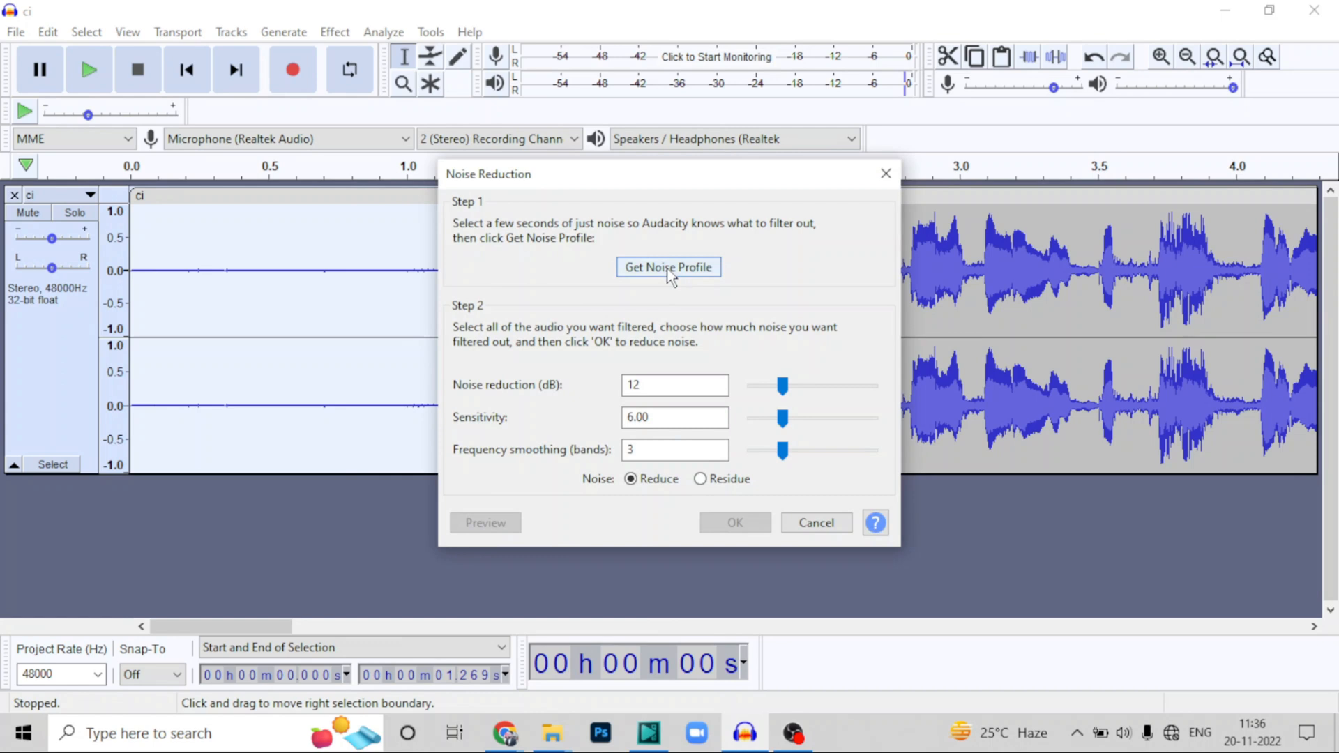
left_click(668, 271)
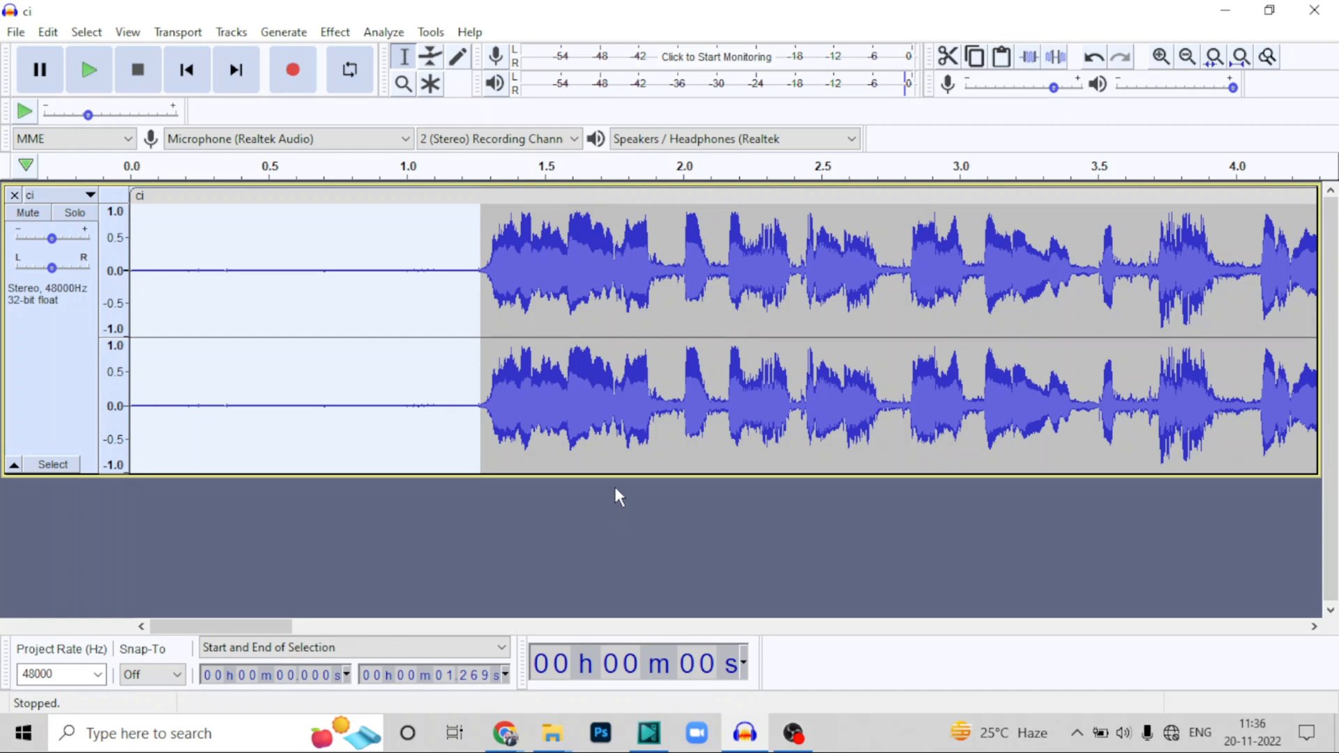
Apply Noise Reduction with the captured profile to the entire ci track and briefly play its beginning
key("ctrl+a")
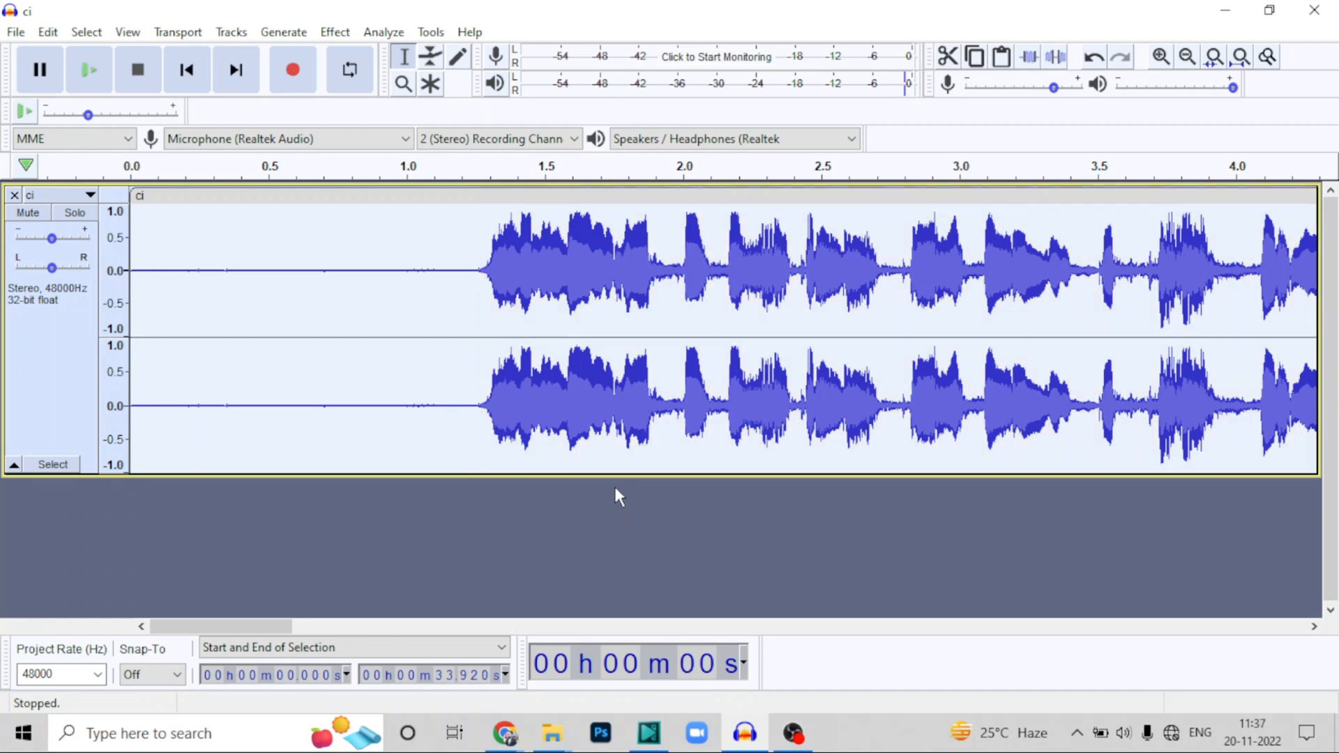
key("ctrl+r")
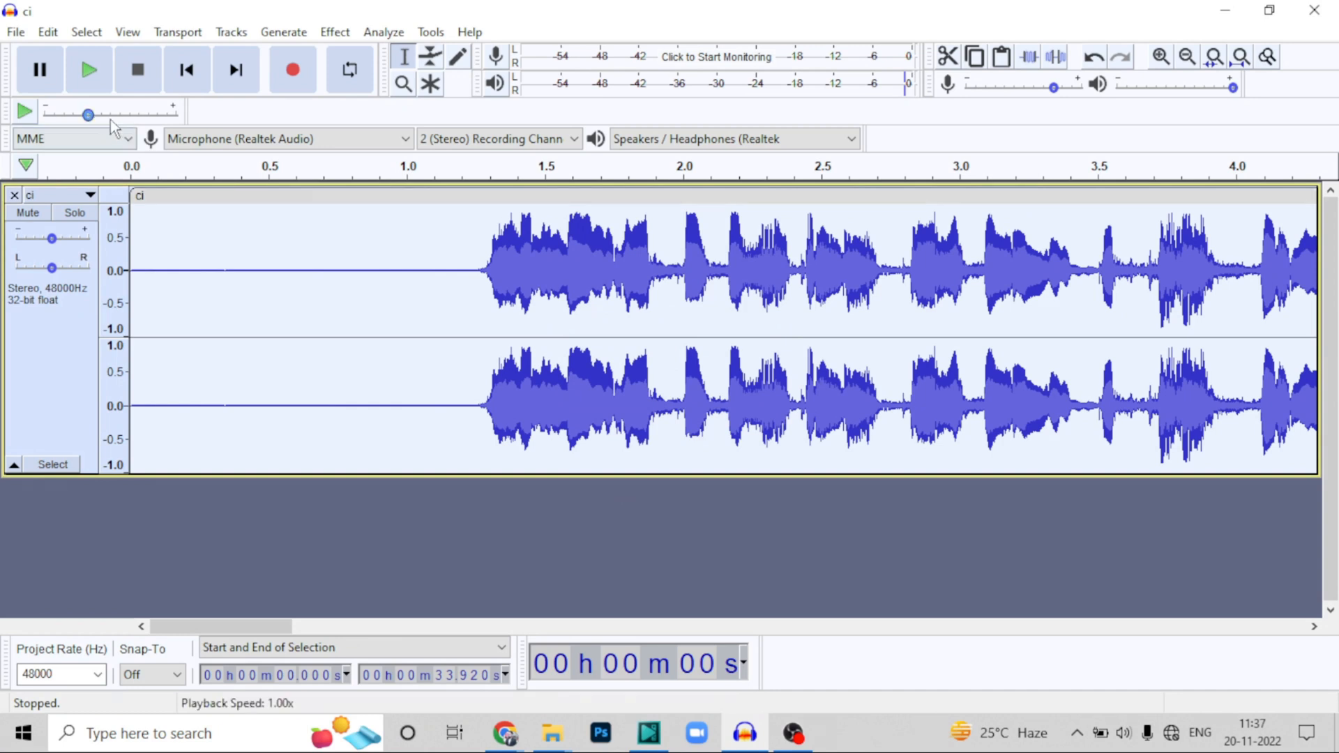
left_click(87, 72)
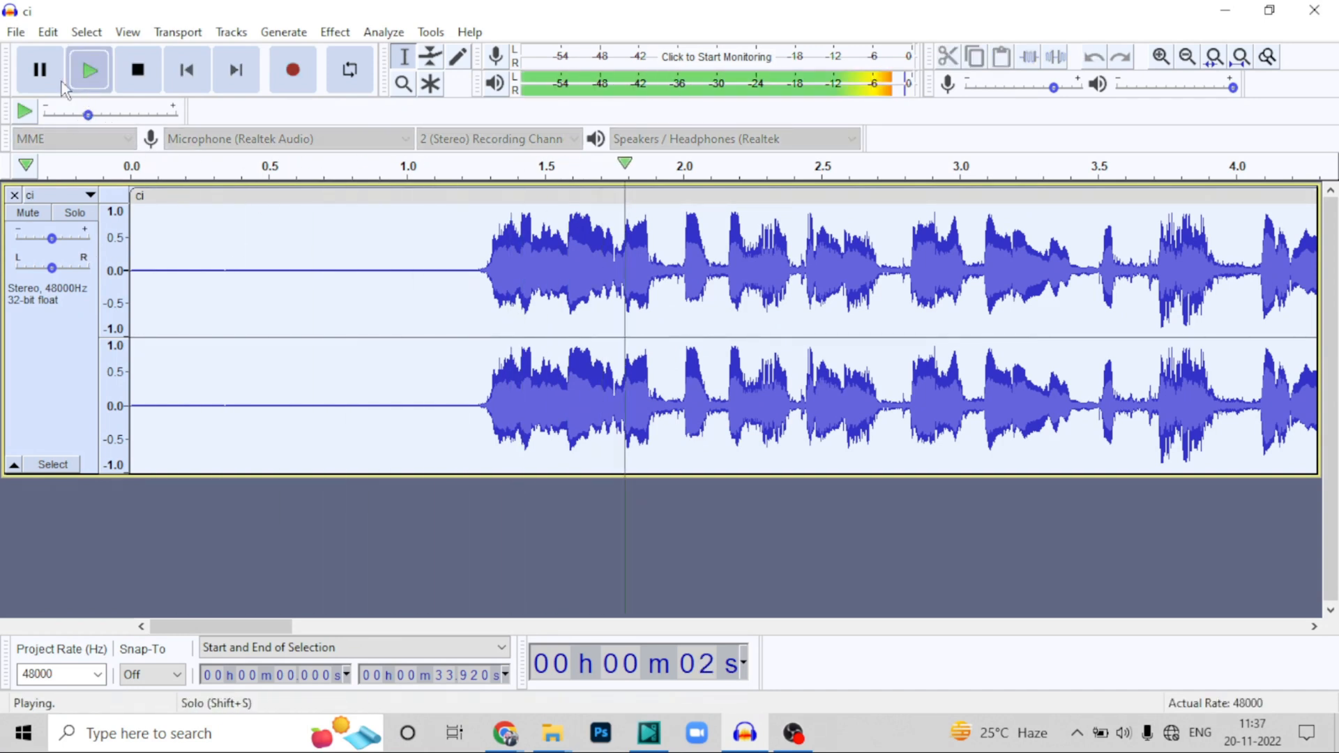
left_click(134, 78)
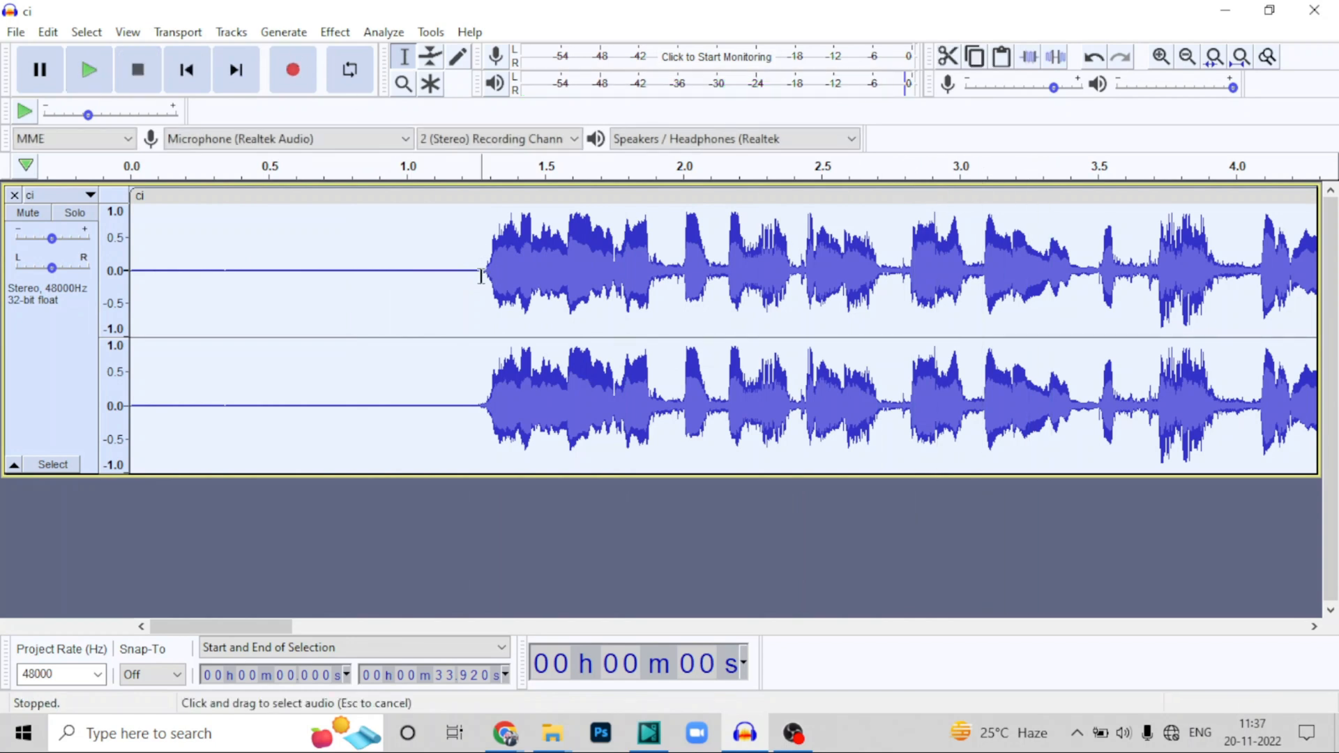
Trim the ci track by cutting the silent first 1.273 s and deleting the silence from 29.283 s to the end
left_click_drag(481, 276, 131, 279)
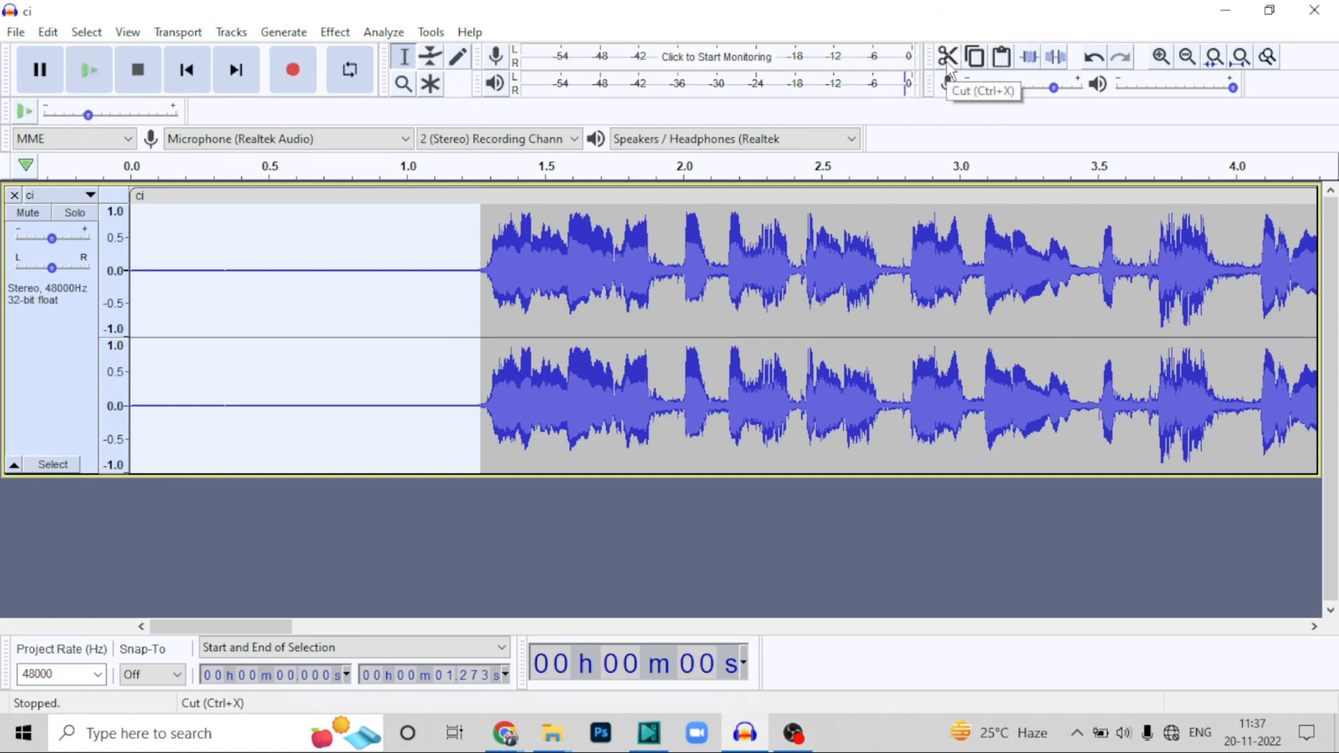
left_click(948, 67)
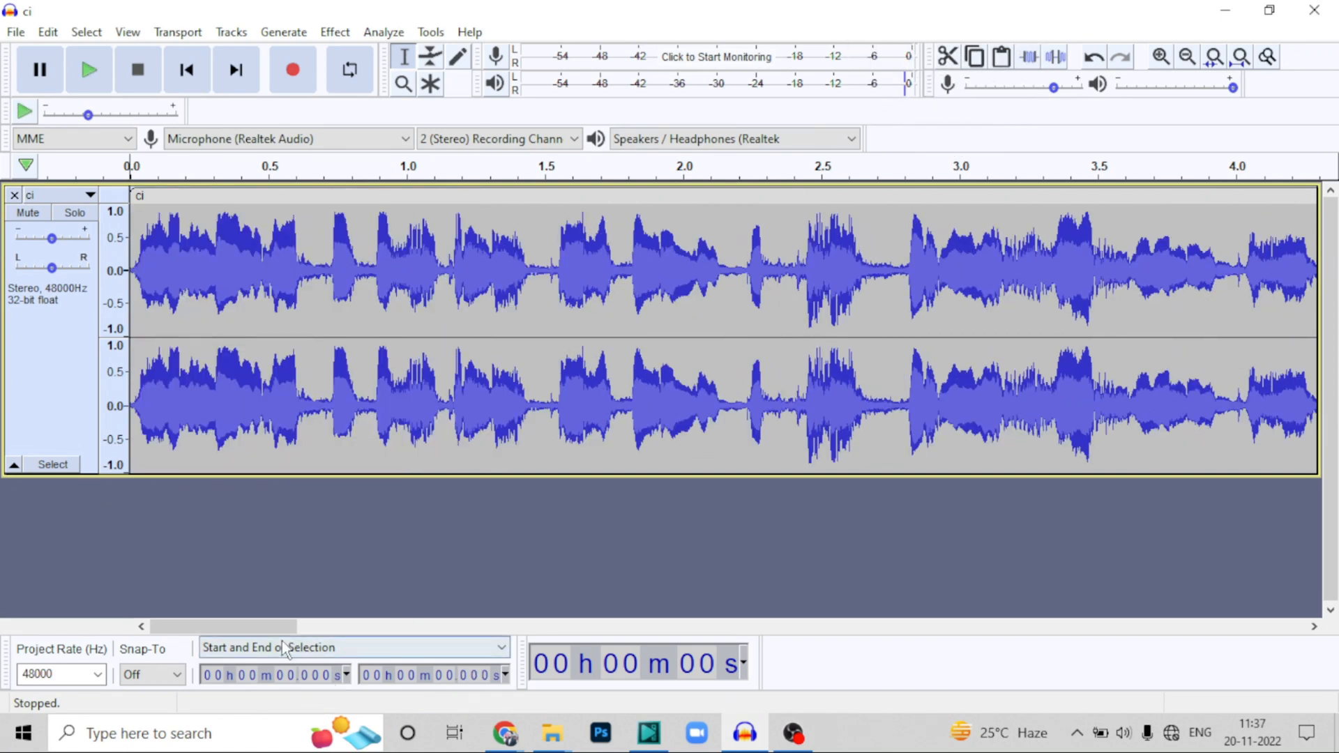
left_click_drag(268, 626, 1333, 572)
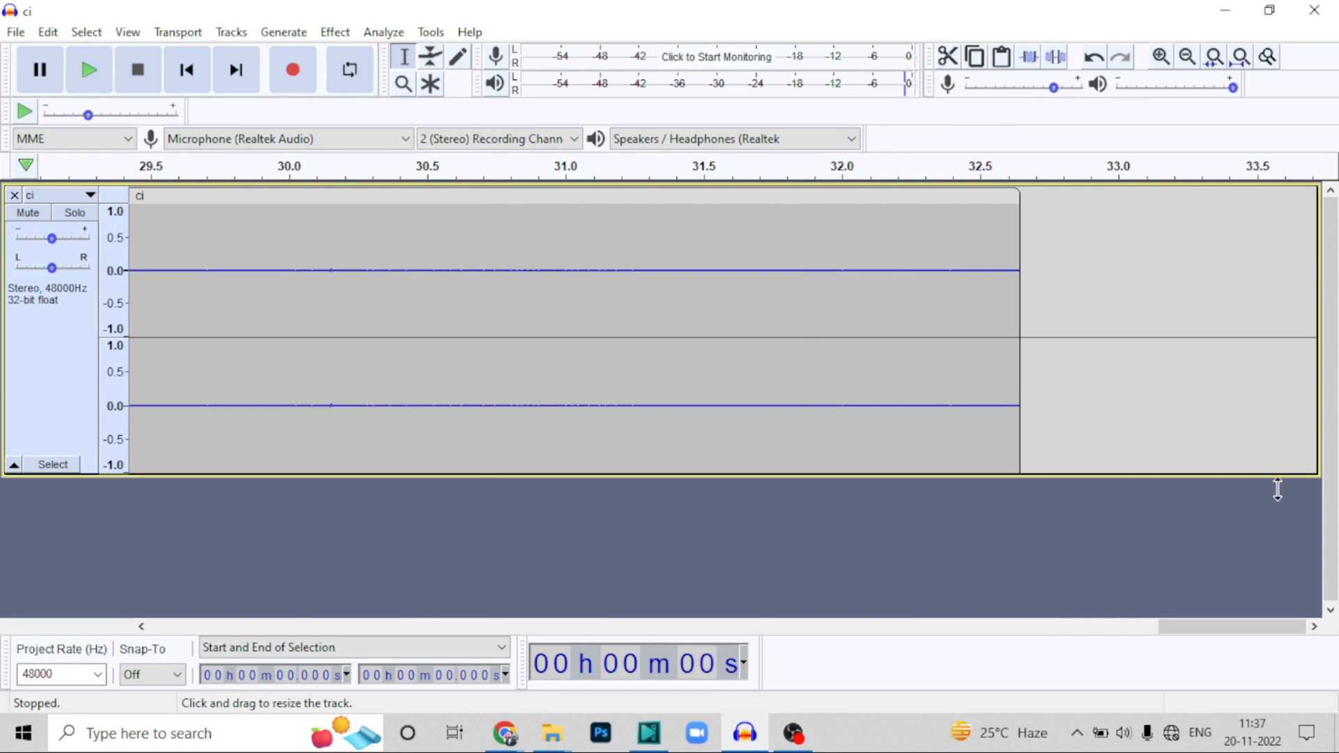
left_click(1187, 56)
left_click(1187, 55)
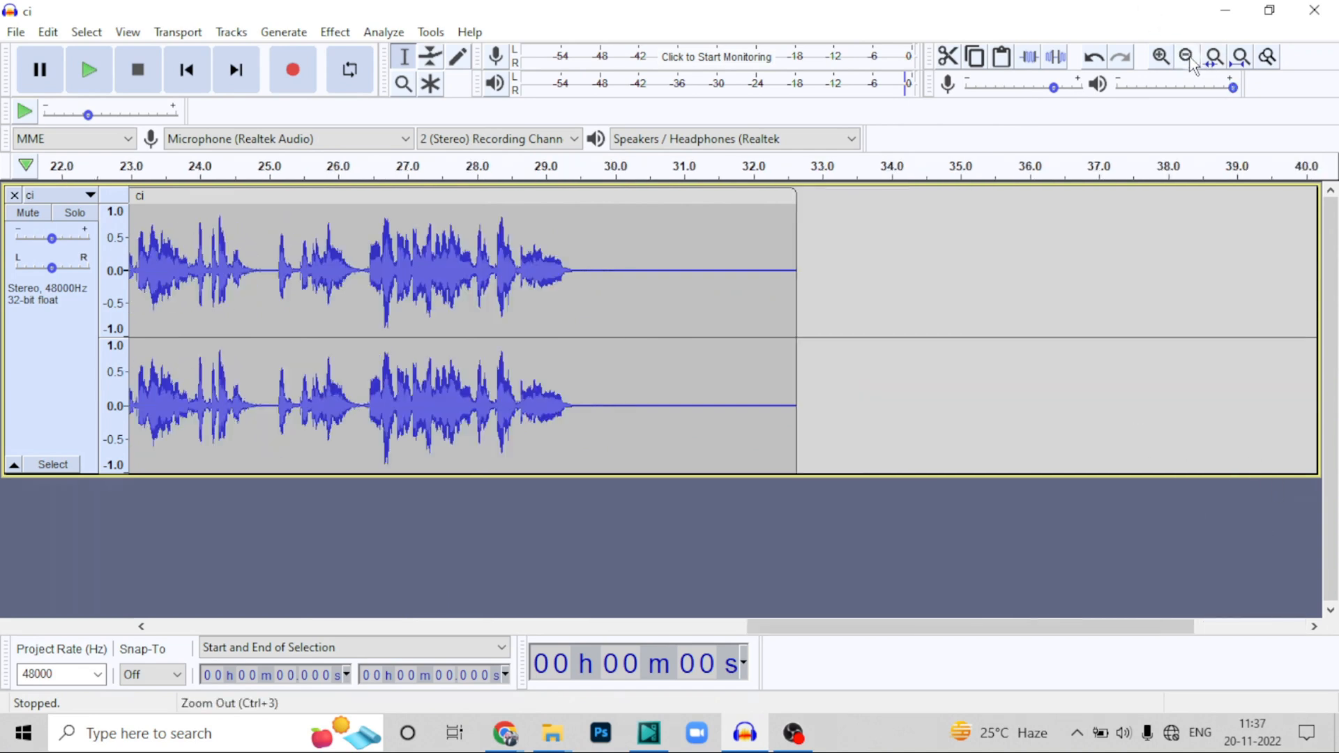
left_click(565, 271)
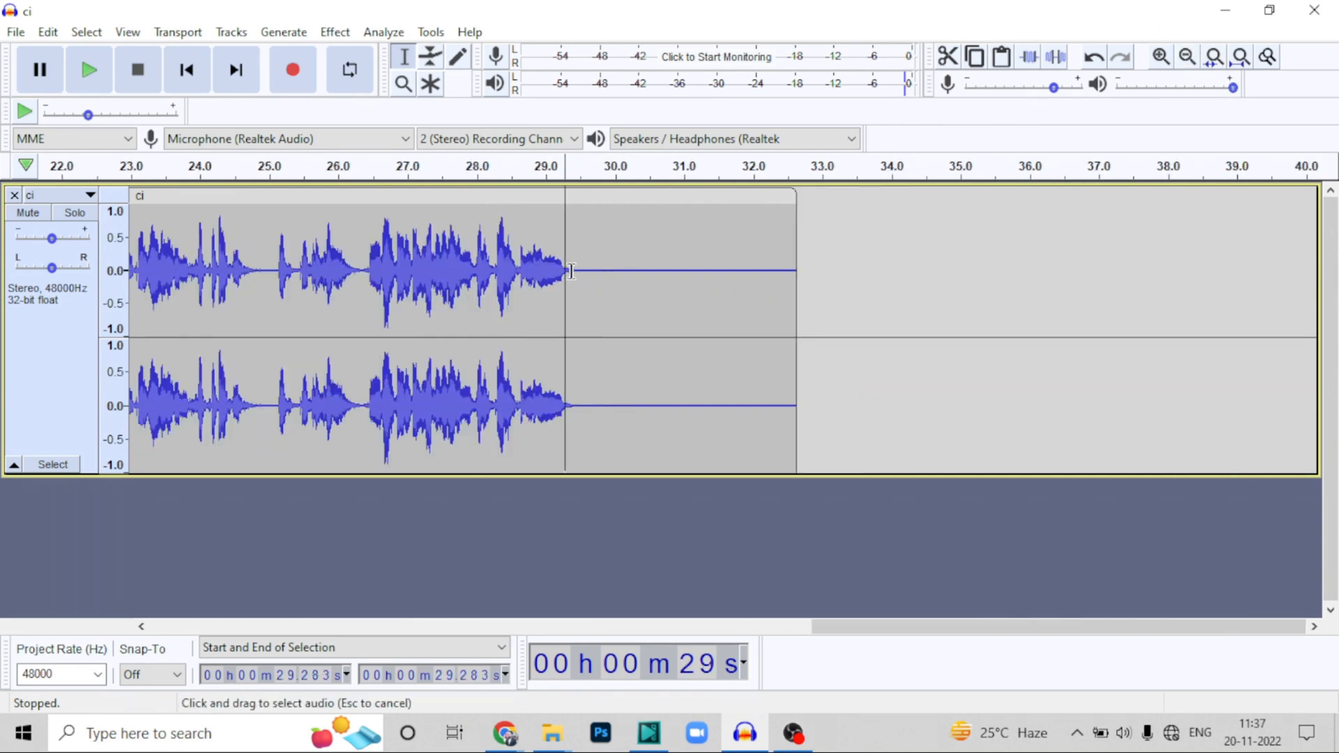
left_click(808, 273, "shift")
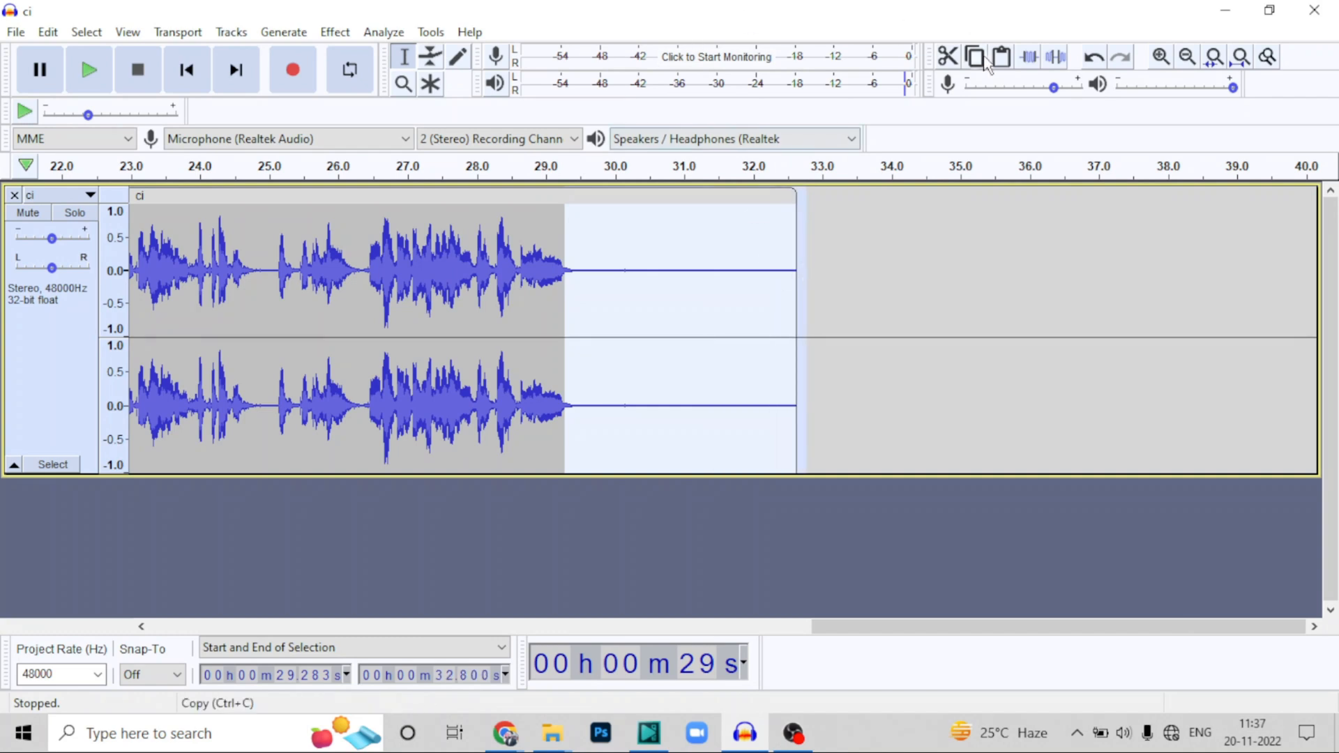
key("Delete")
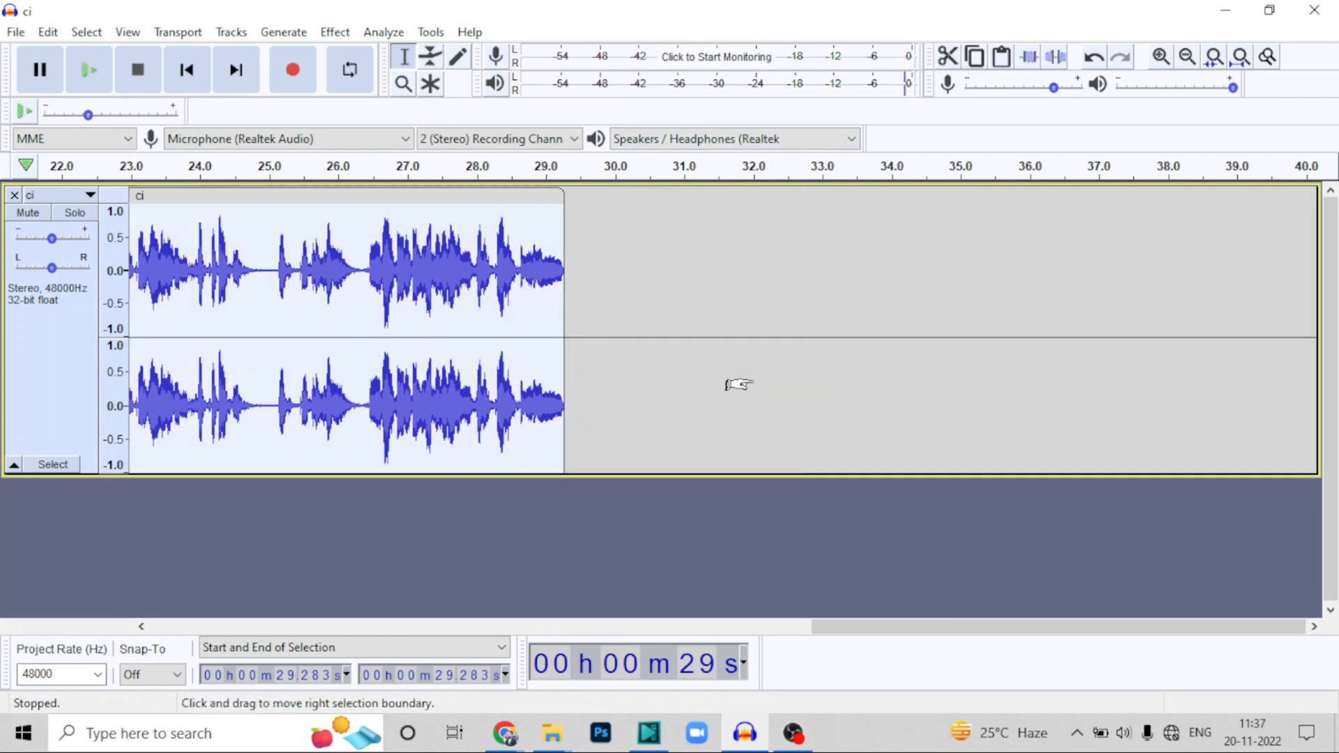
Select the whole trimmed ci track and briefly play it from the beginning
key("ctrl+a")
left_click(82, 70)
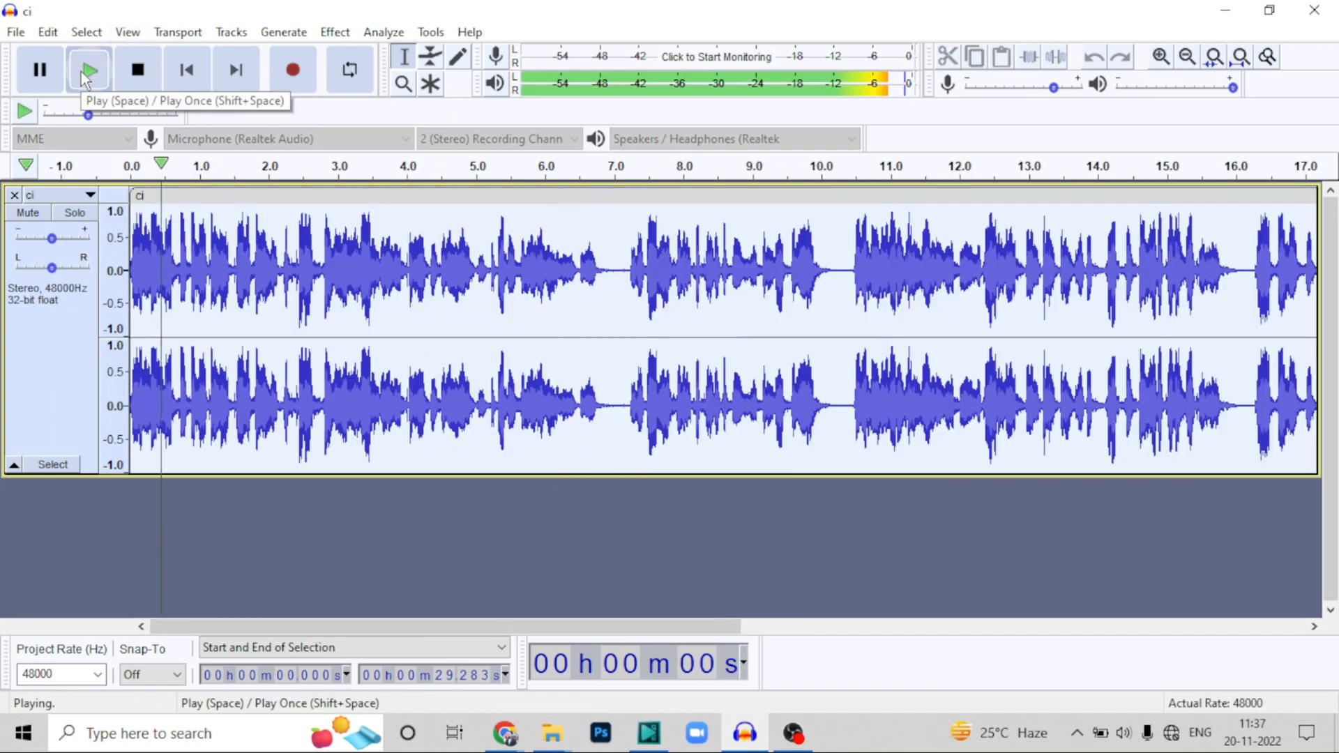
left_click(136, 70)
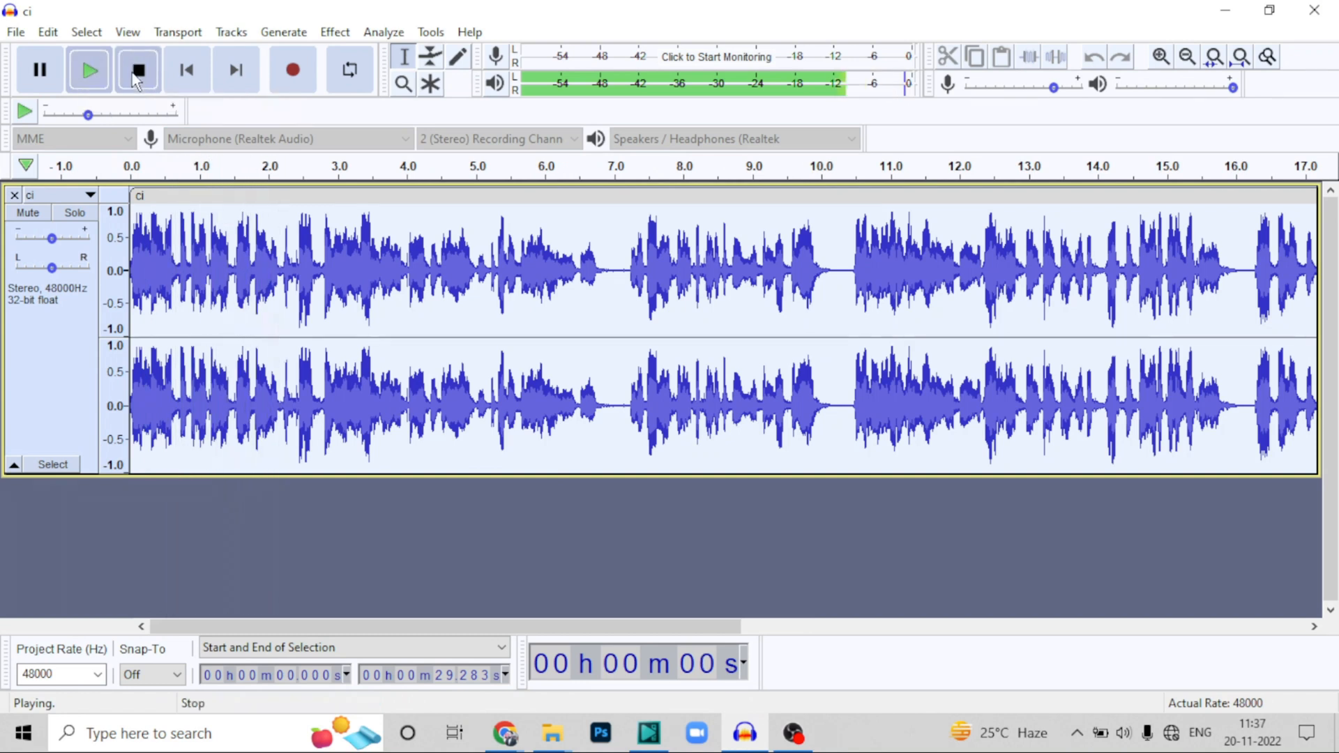
Normalize the selected track to a peak amplitude of -2.0 dB with DC offset removal, and briefly play the result
left_click(339, 35)
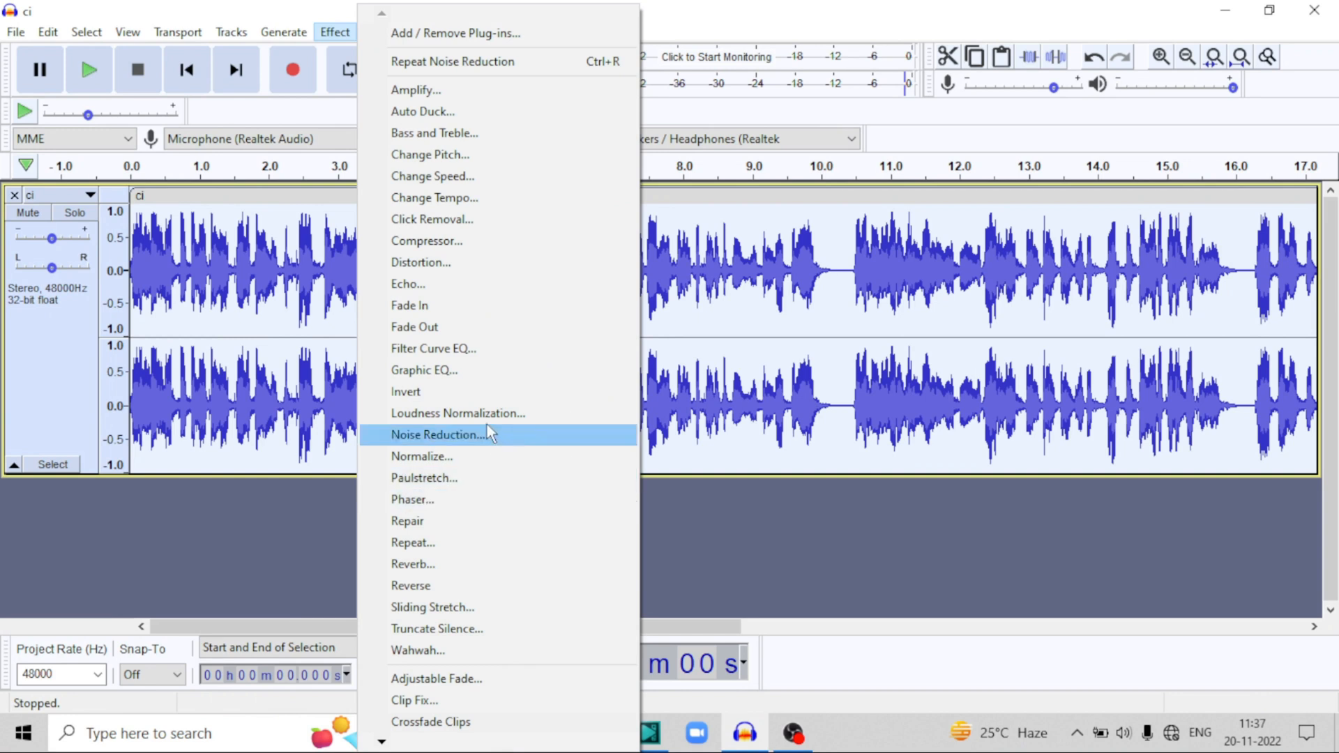
left_click(488, 457)
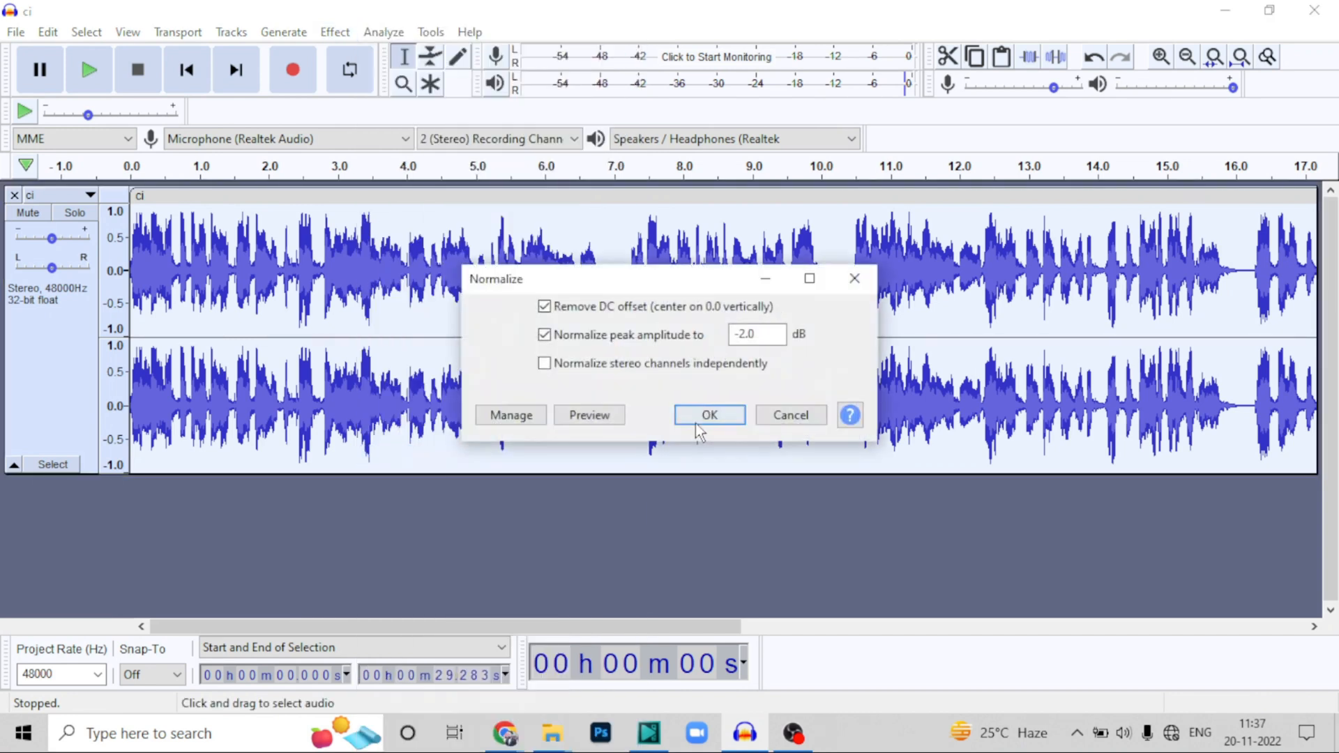
left_click(697, 421)
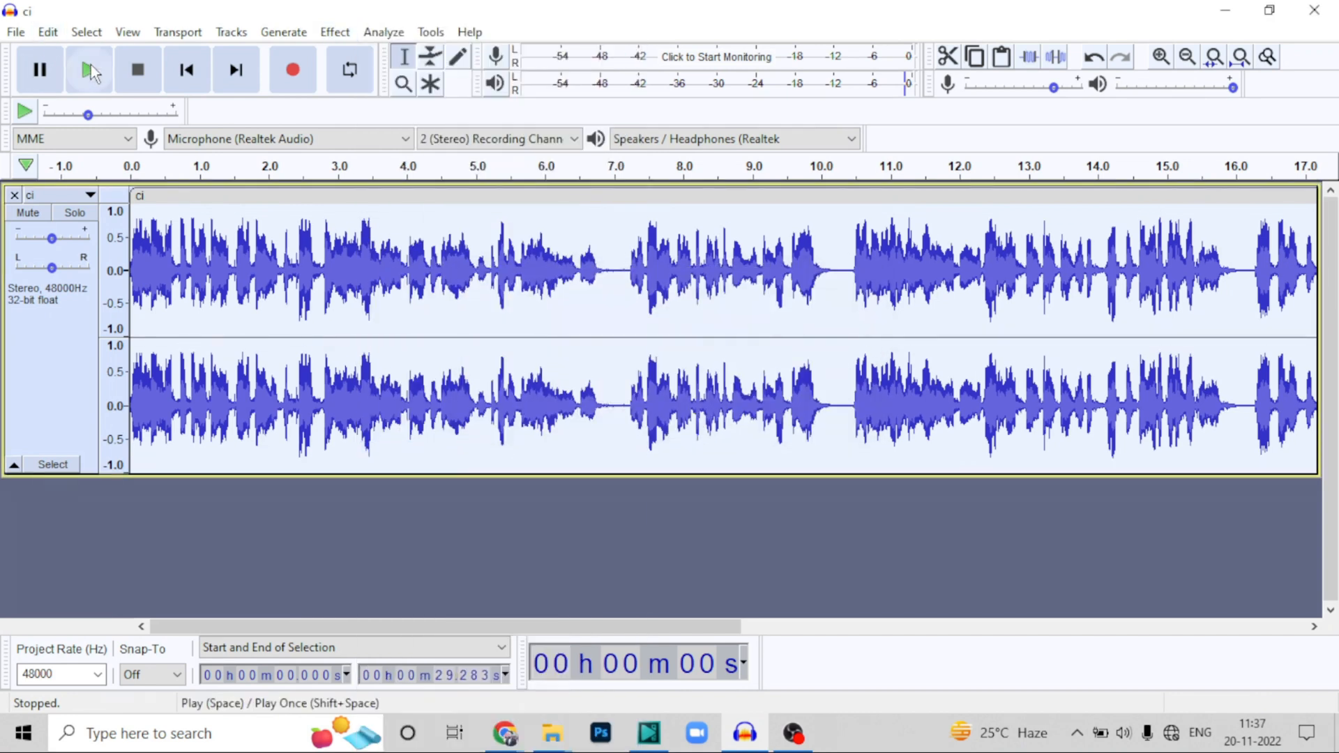
left_click(92, 71)
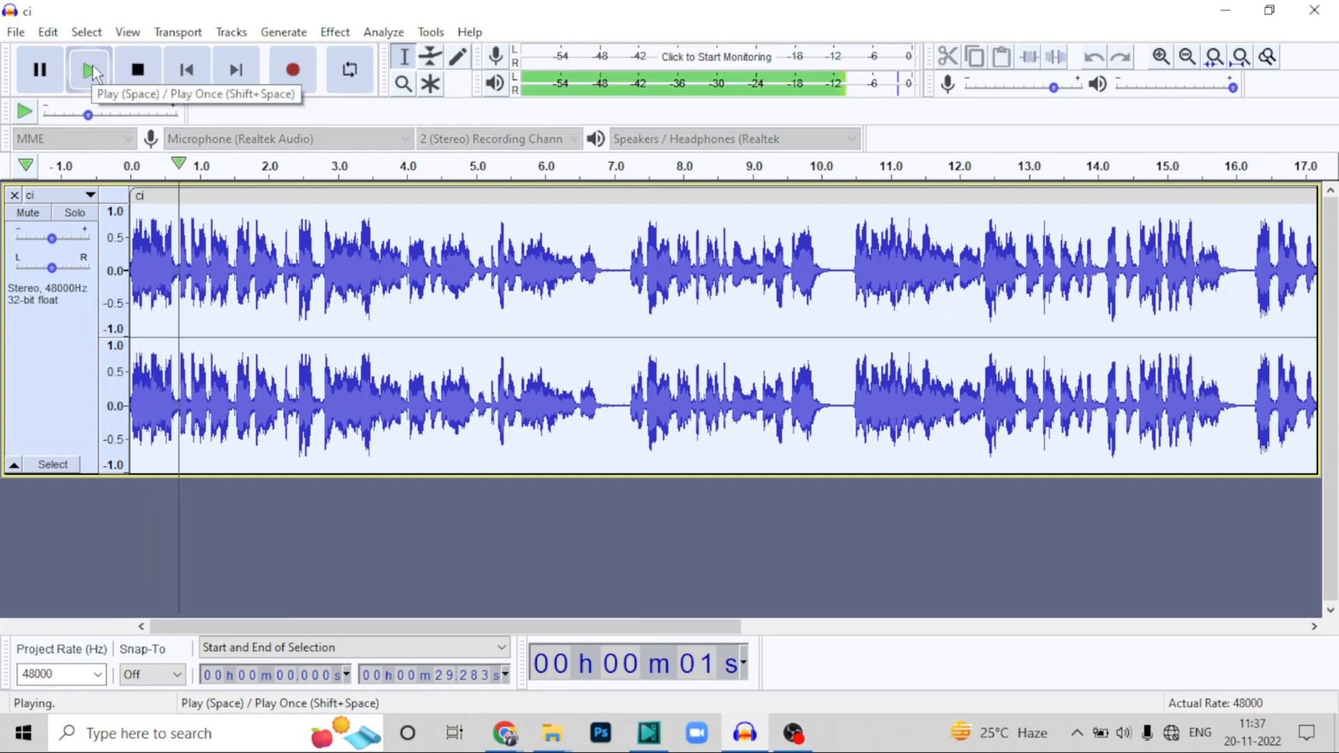
left_click(139, 78)
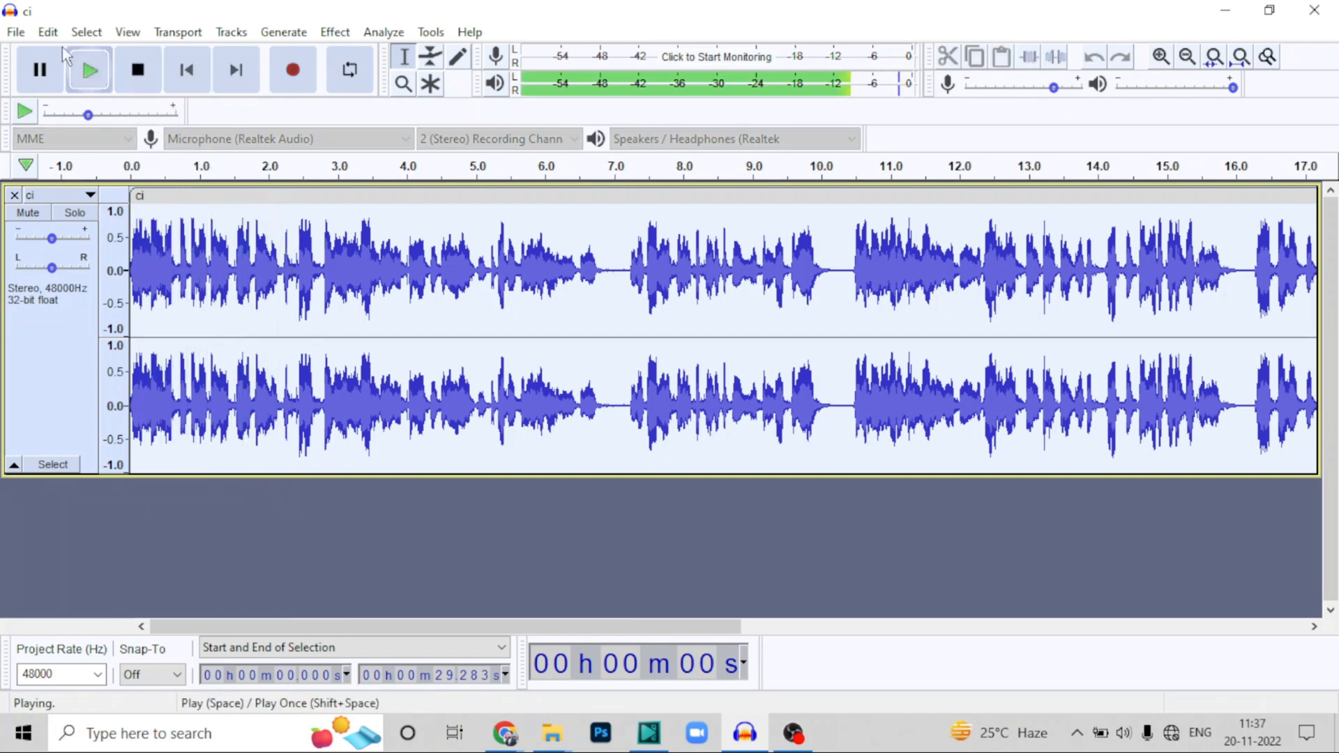
Export the edited audio as WAV with signed 16-bit PCM encoding into New folder, naming the file i.wav
left_click(17, 33)
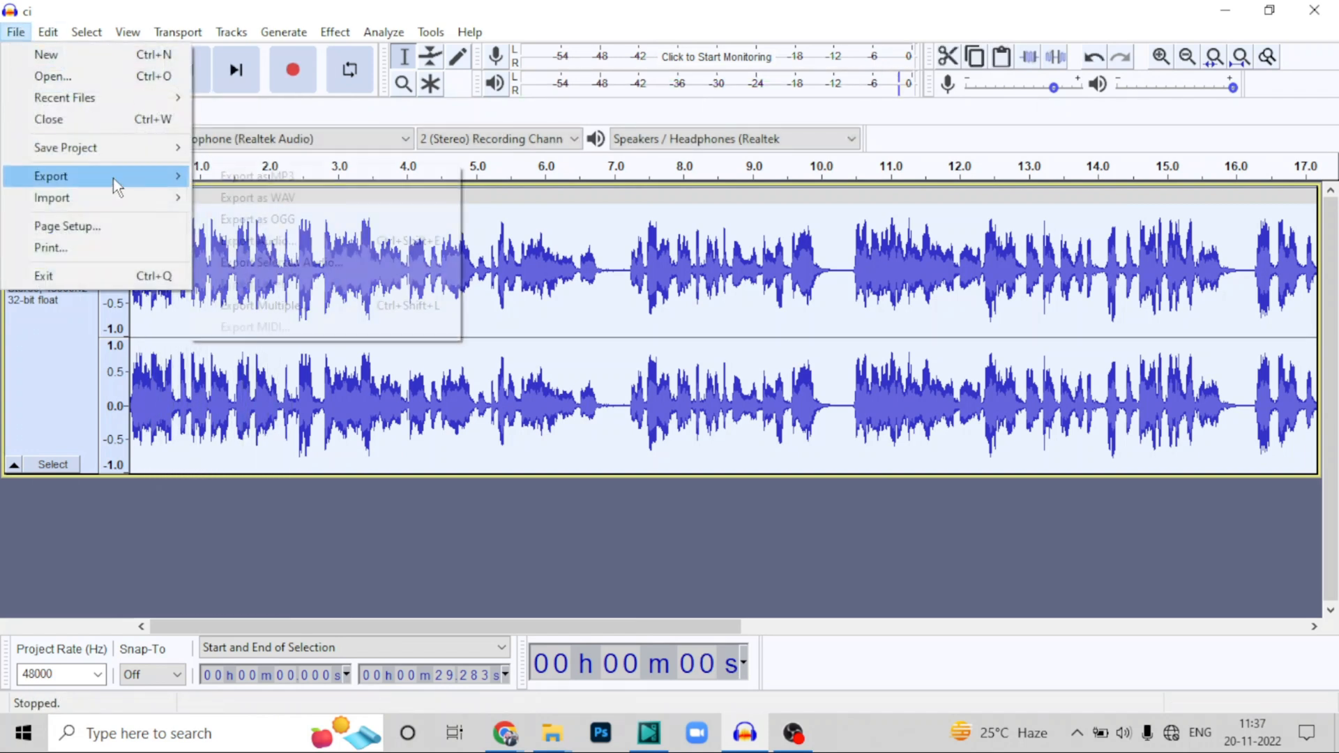
left_click(240, 199)
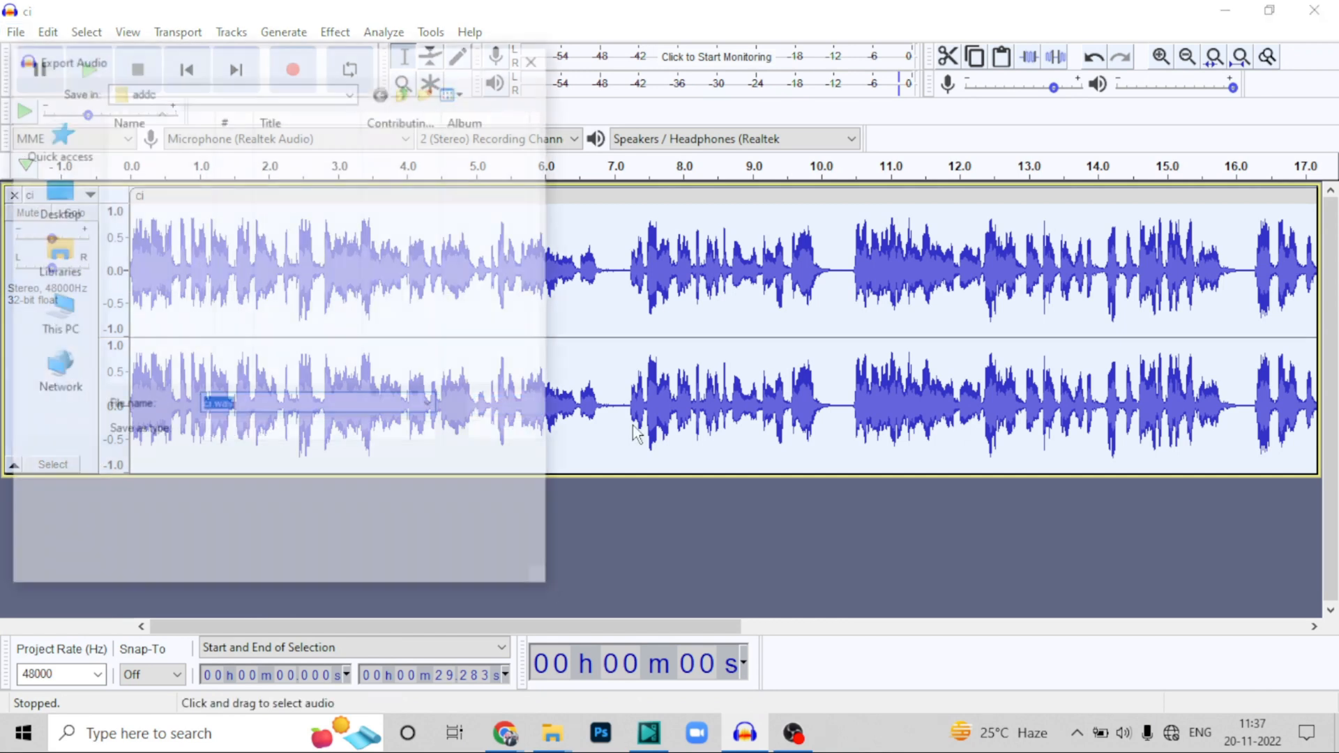
double_click(191, 142)
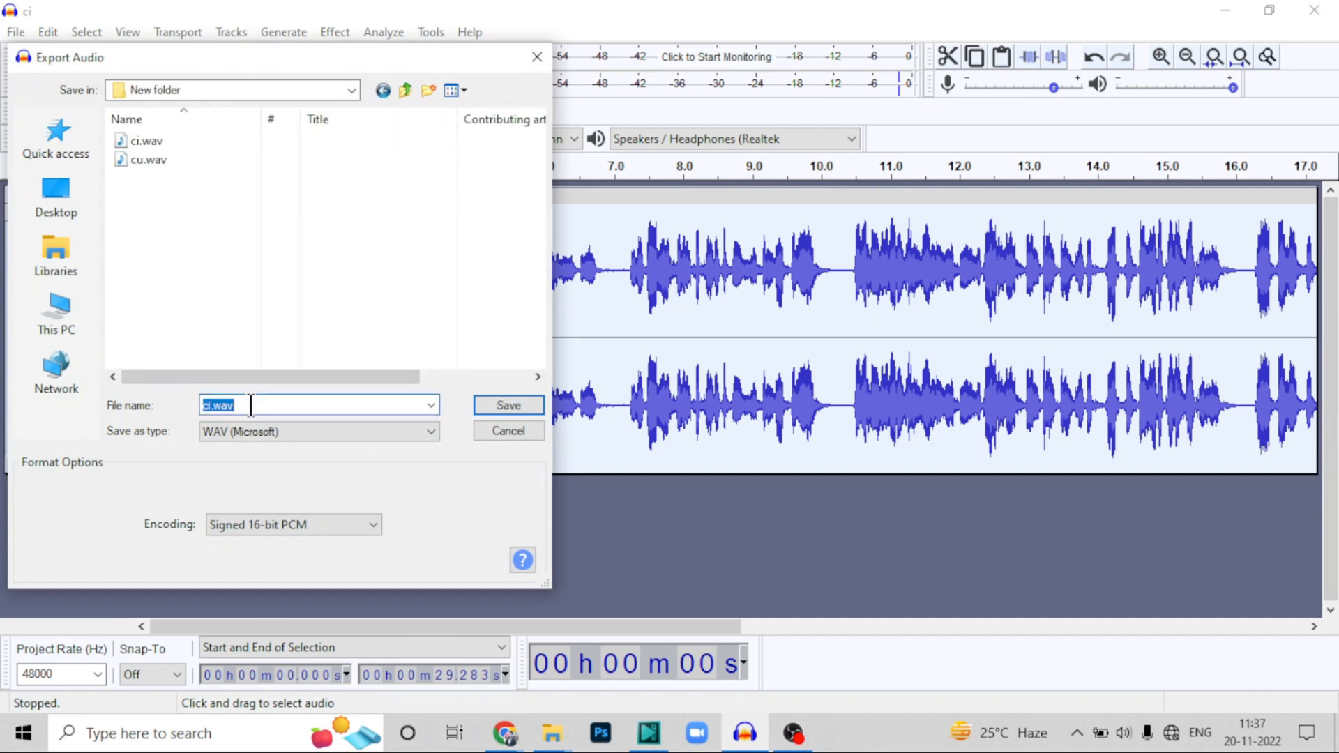
left_click(504, 411)
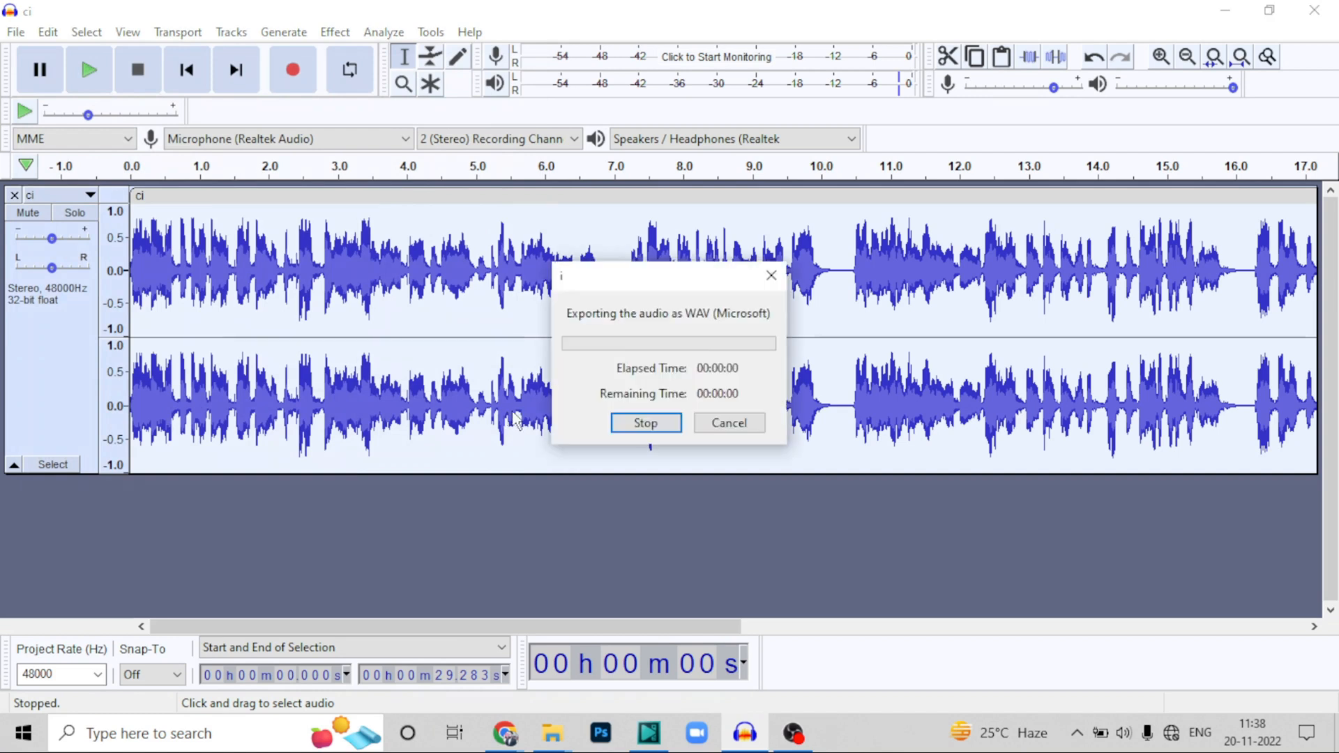
Remove the ci track from the project and import cu.wav from the New folder window in File Explorer
left_click(14, 196)
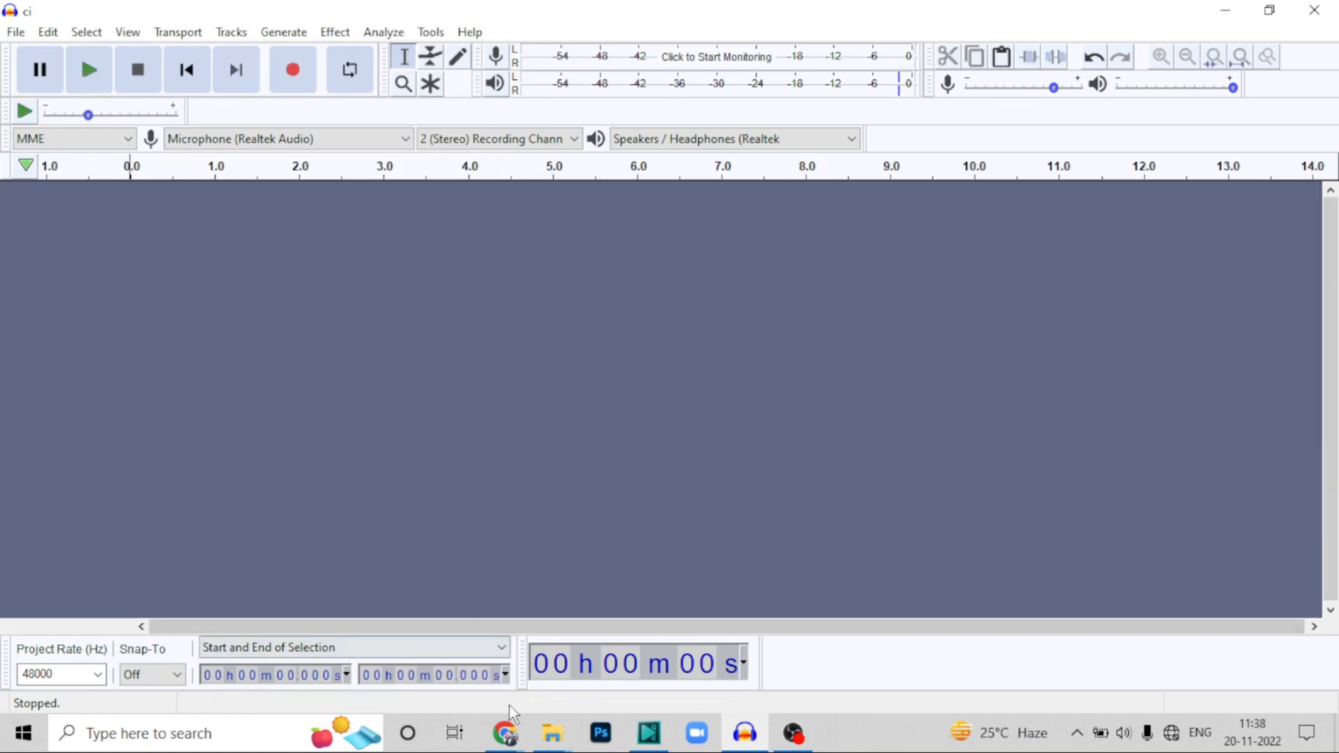
mouse_move(547, 734)
left_click(473, 641)
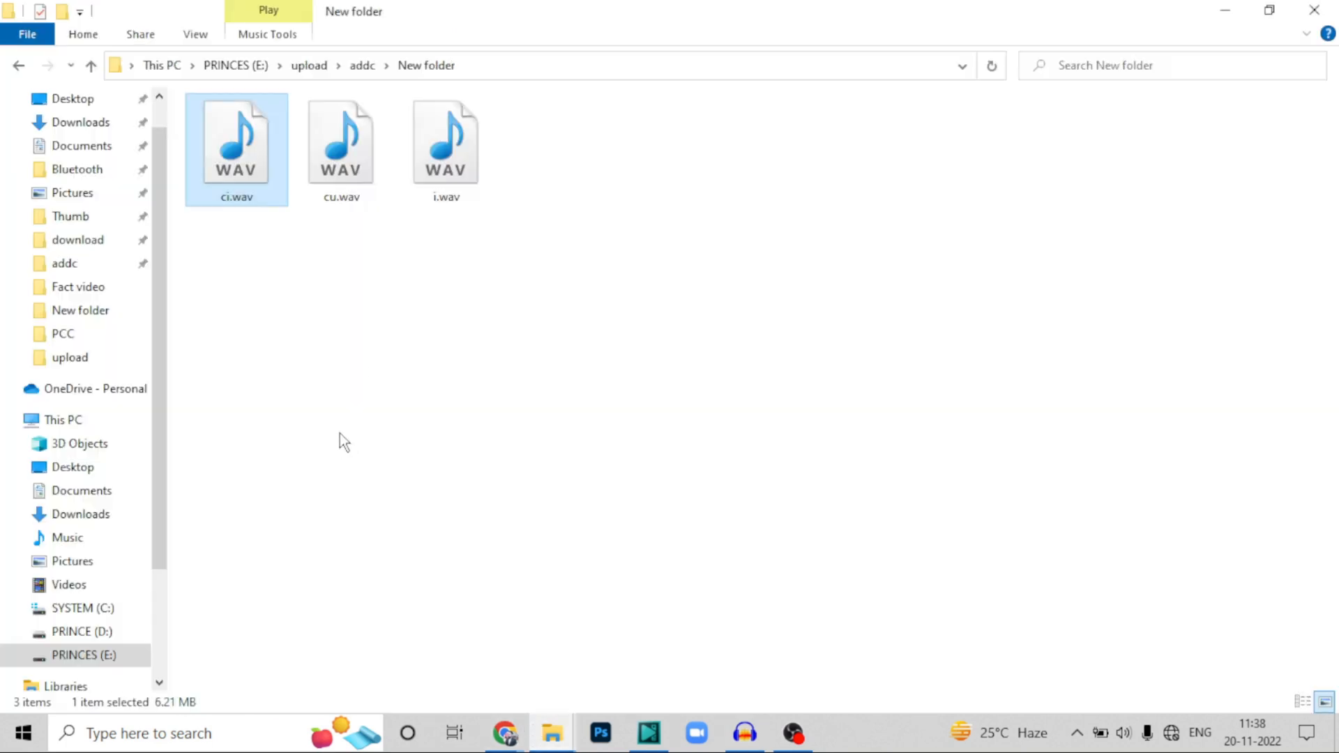
left_click(340, 133)
left_click_drag(341, 133, 495, 362)
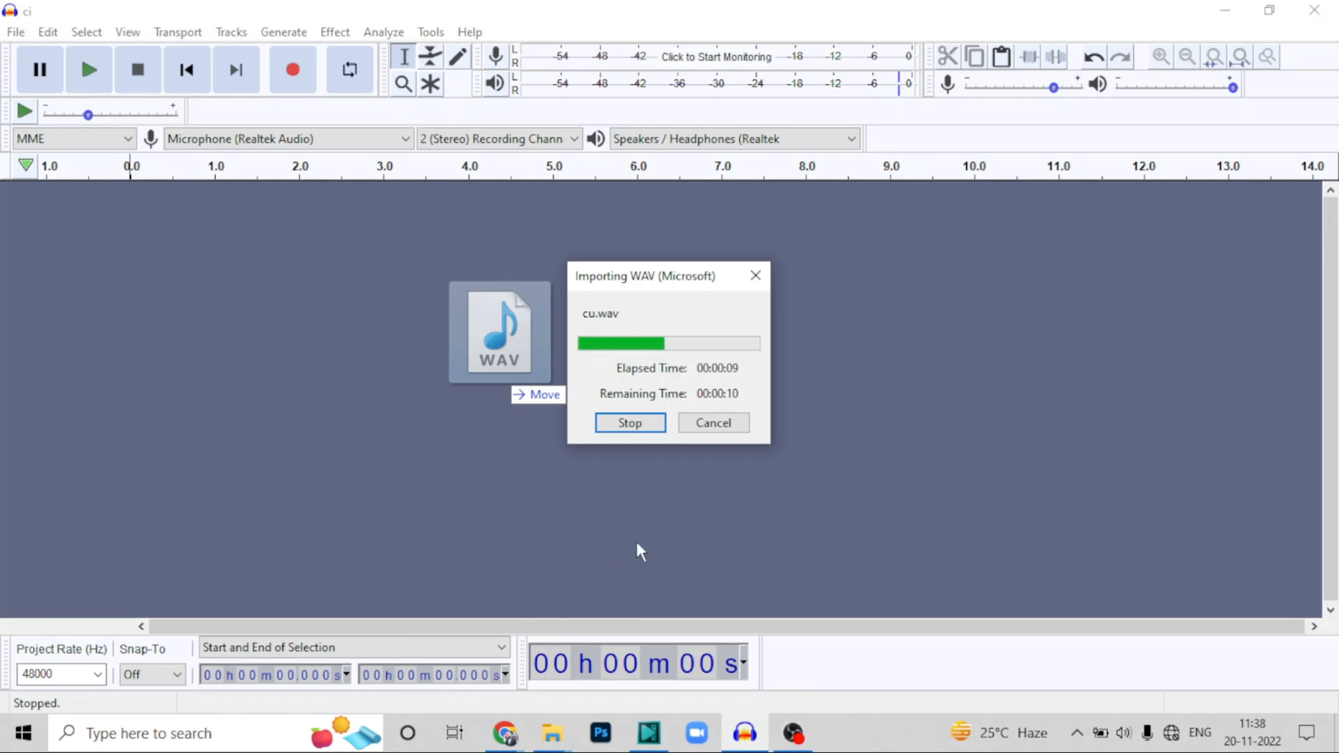
left_click(656, 741)
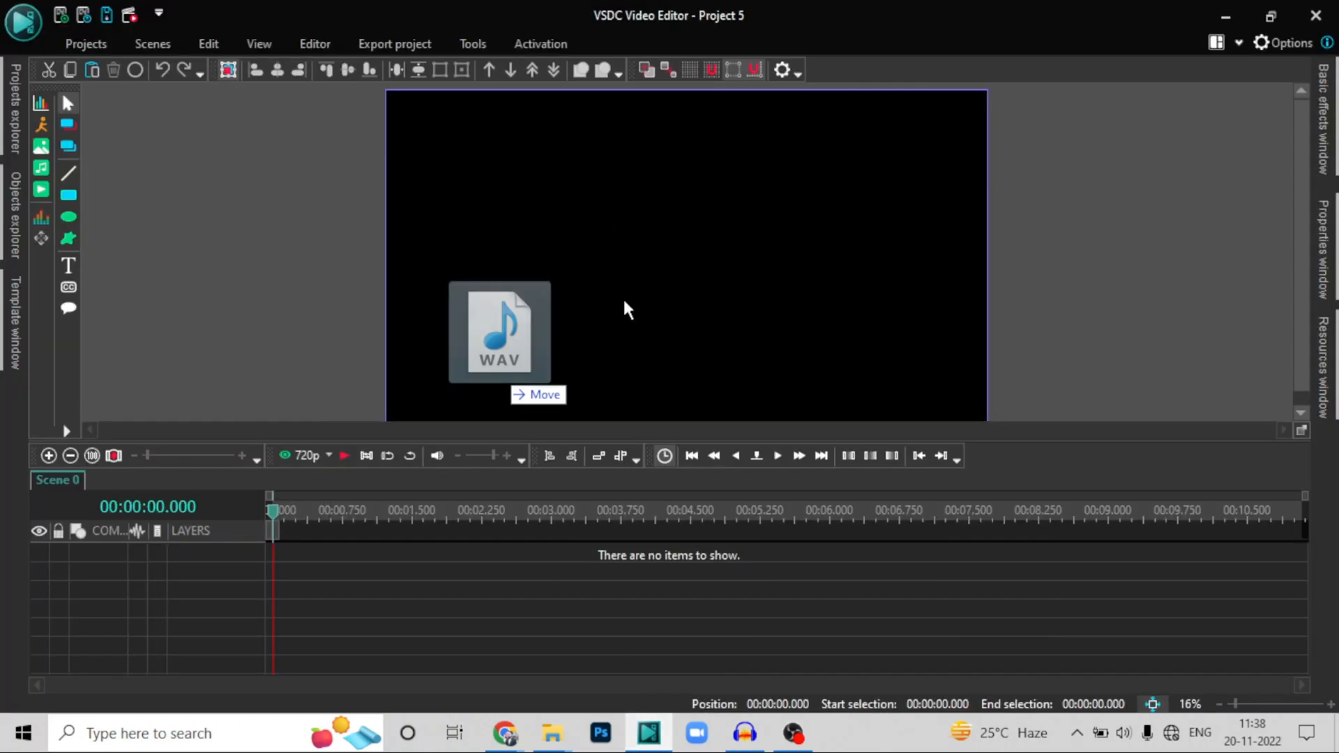
left_click(553, 734)
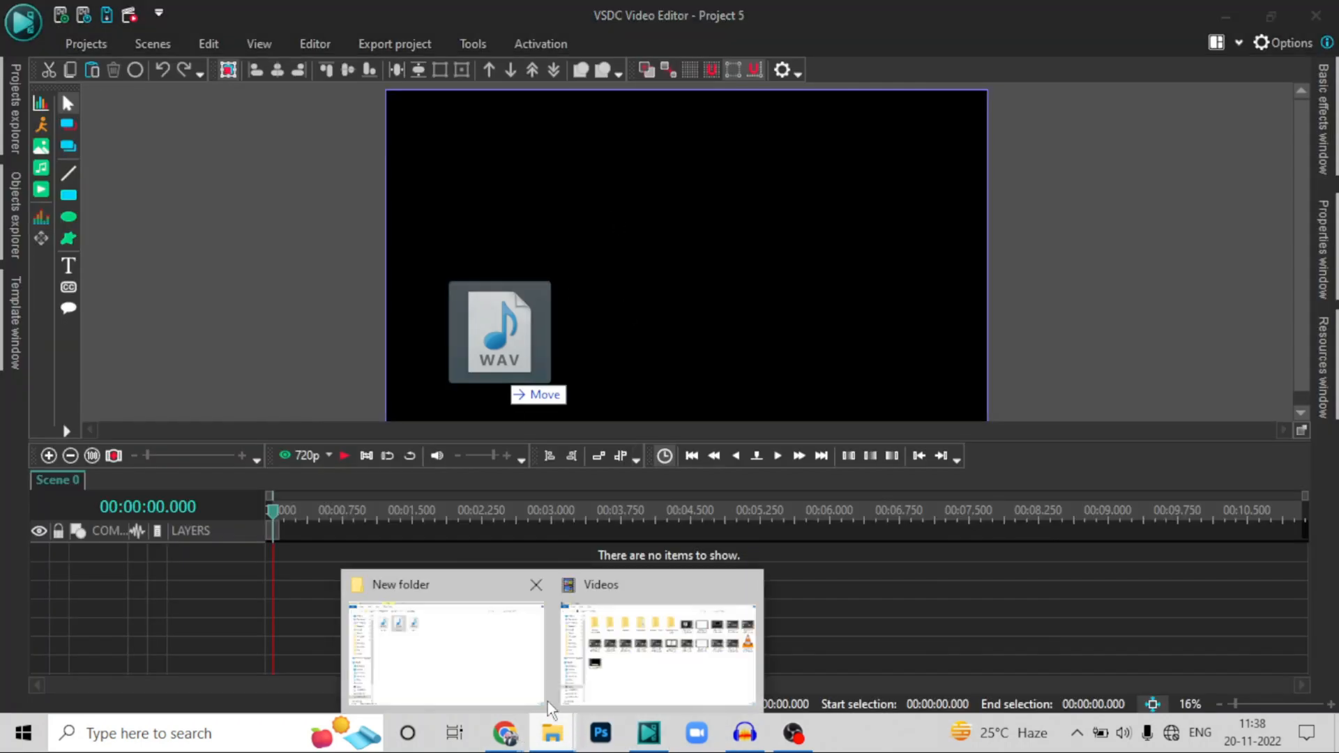
left_click(663, 638)
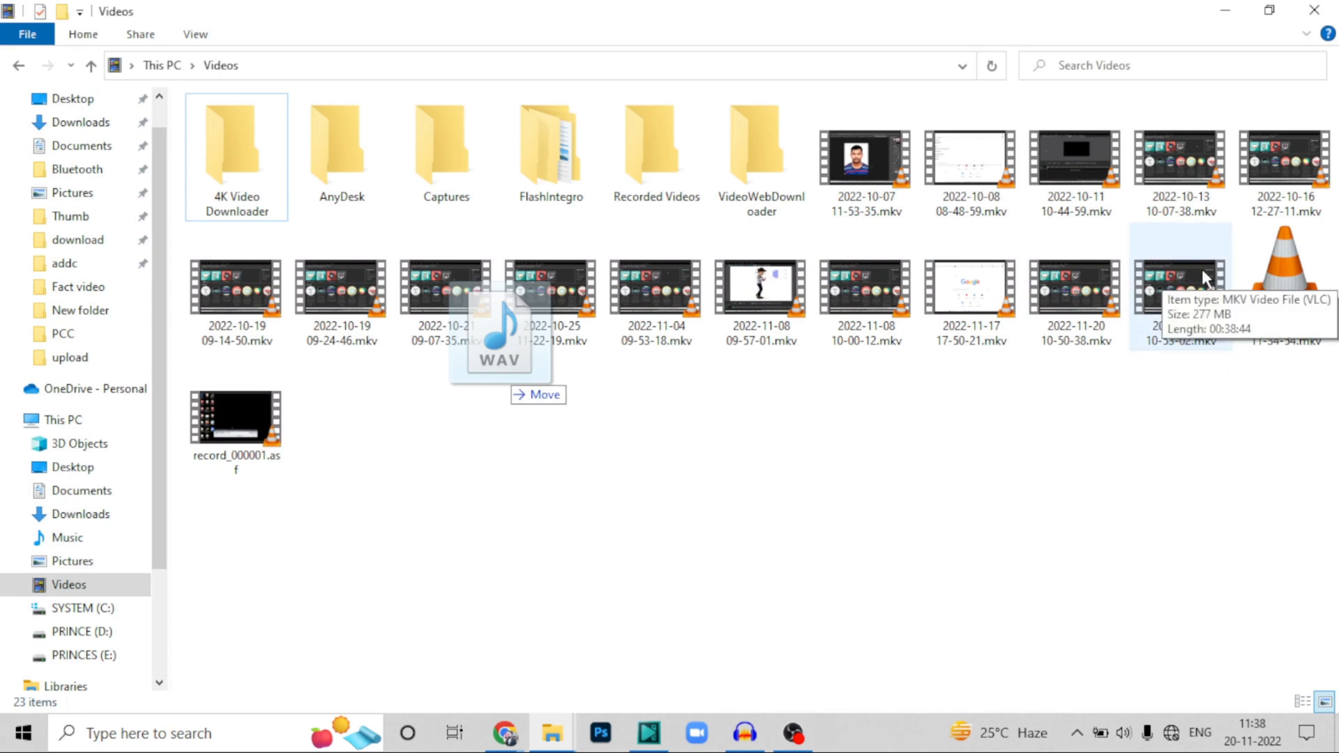
left_click_drag(1202, 269, 651, 703)
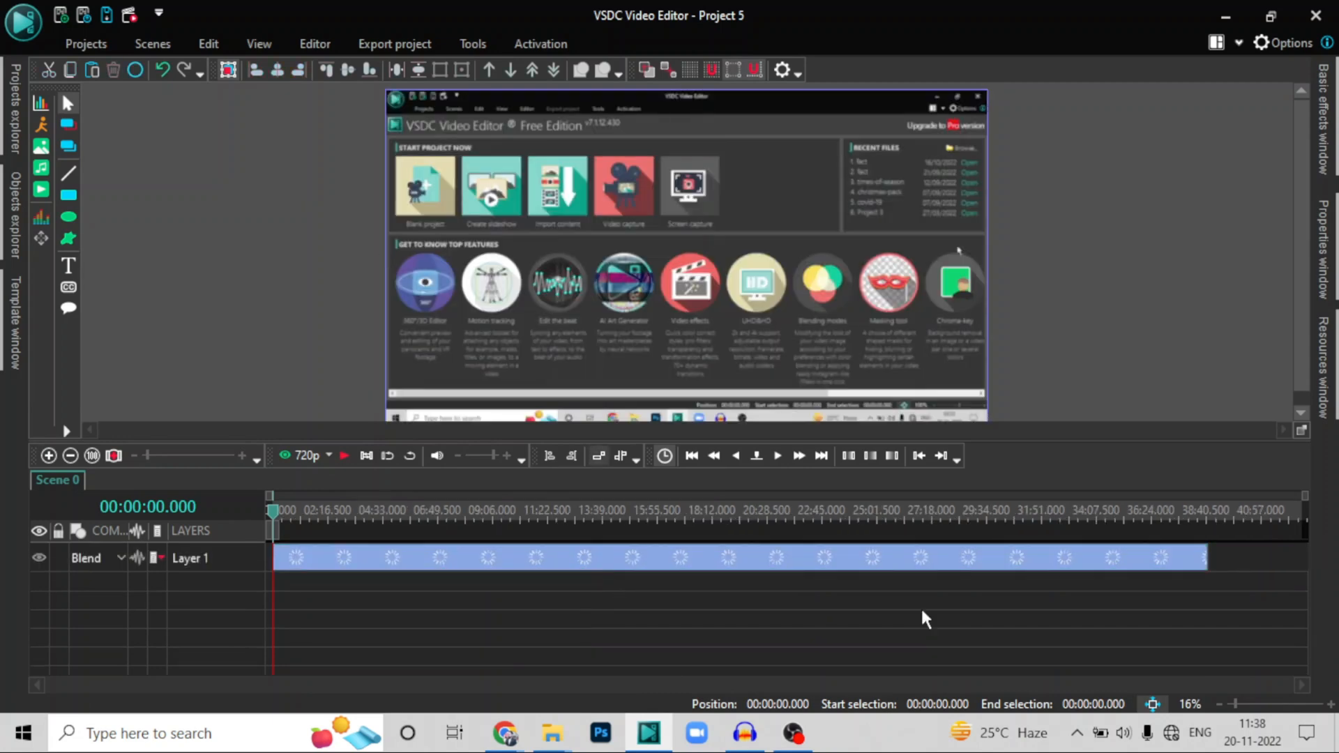
In Audacity, get a noise profile from the first 4.1 seconds of the cu track and apply noise reduction to the whole track
left_click(737, 734)
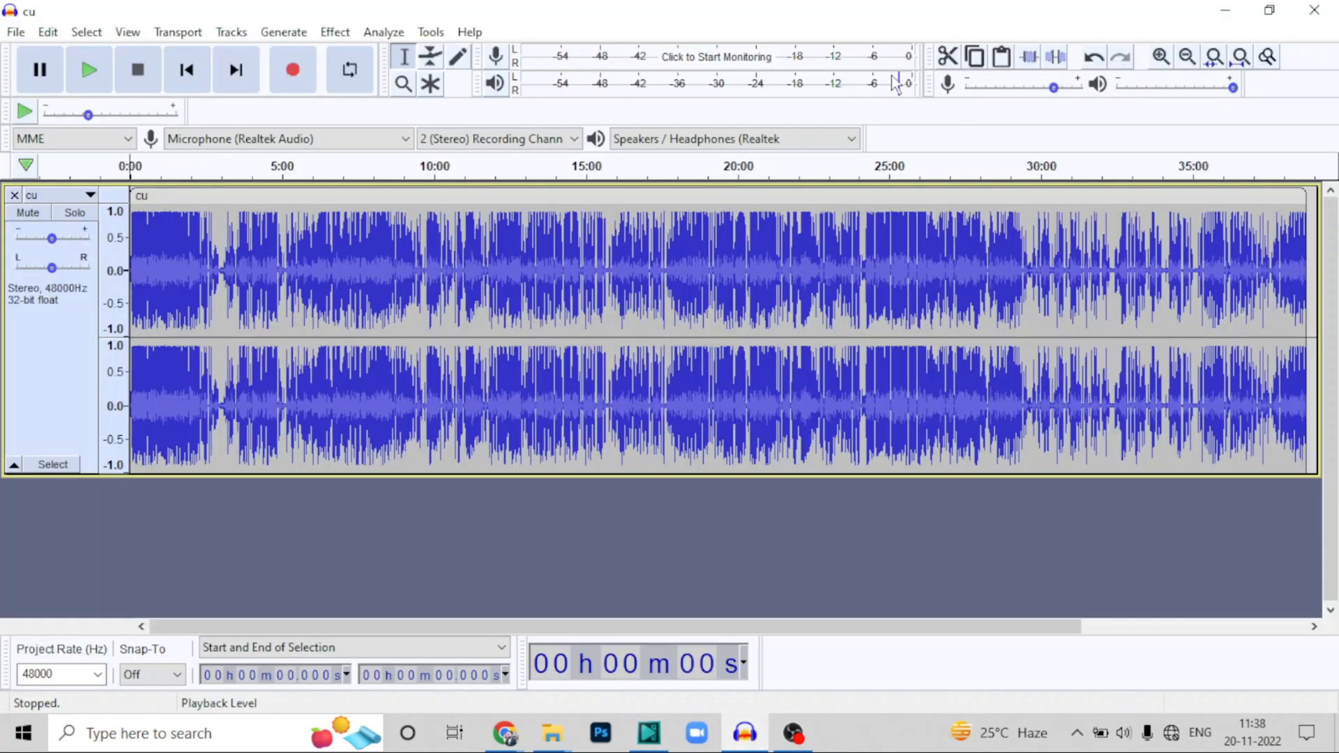
left_click(1160, 57)
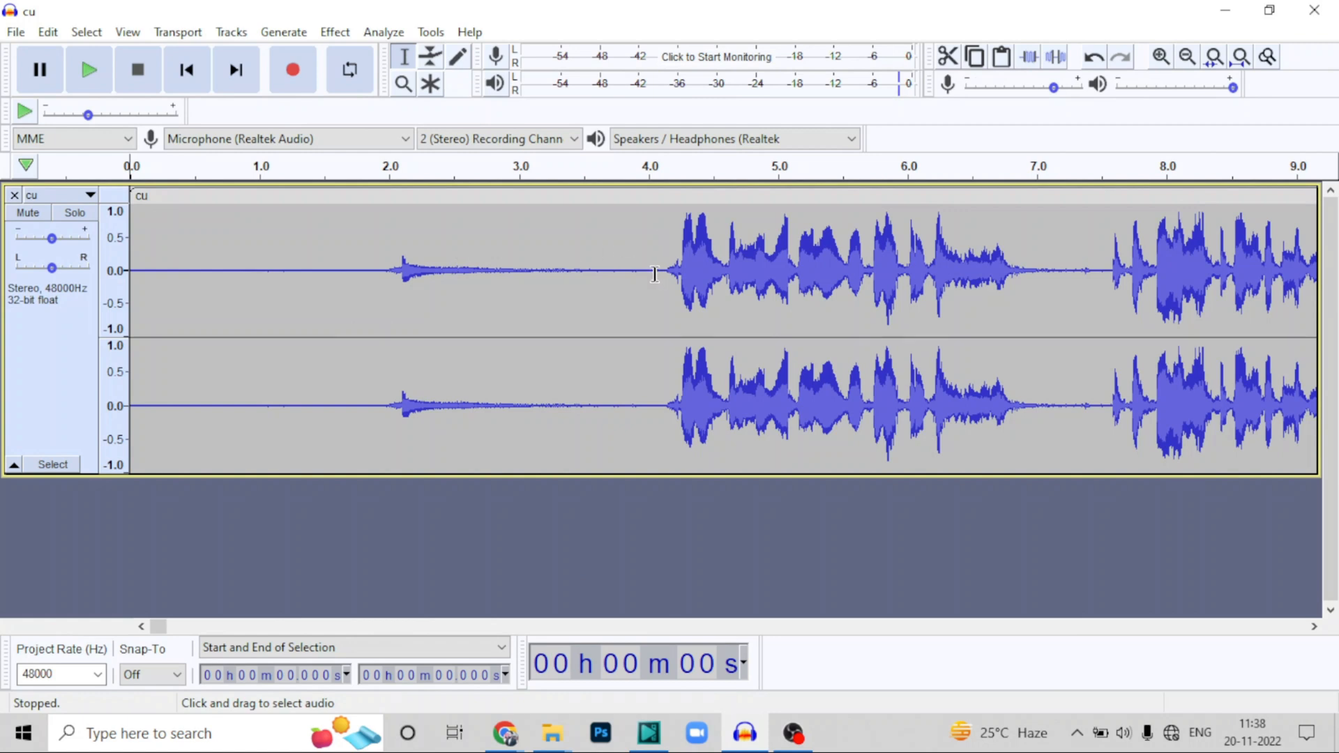
left_click_drag(663, 274, 7, 319)
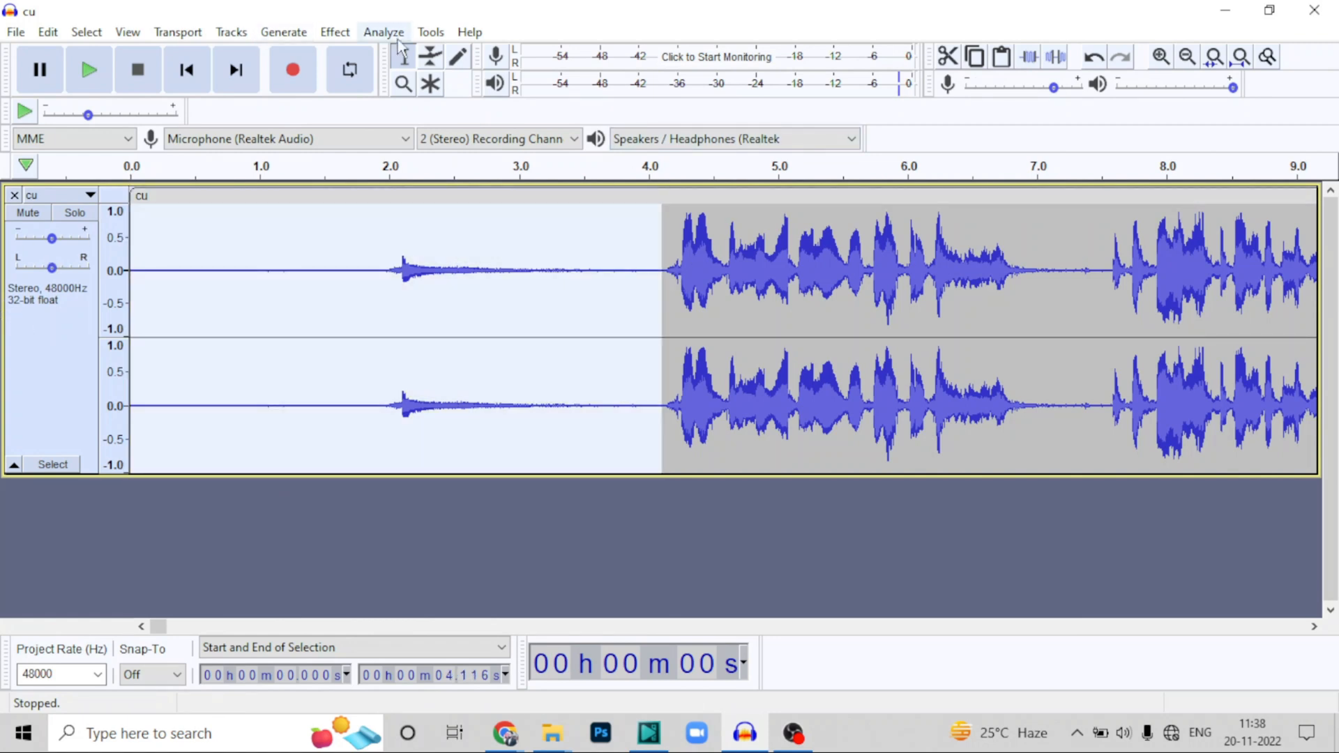
left_click(338, 32)
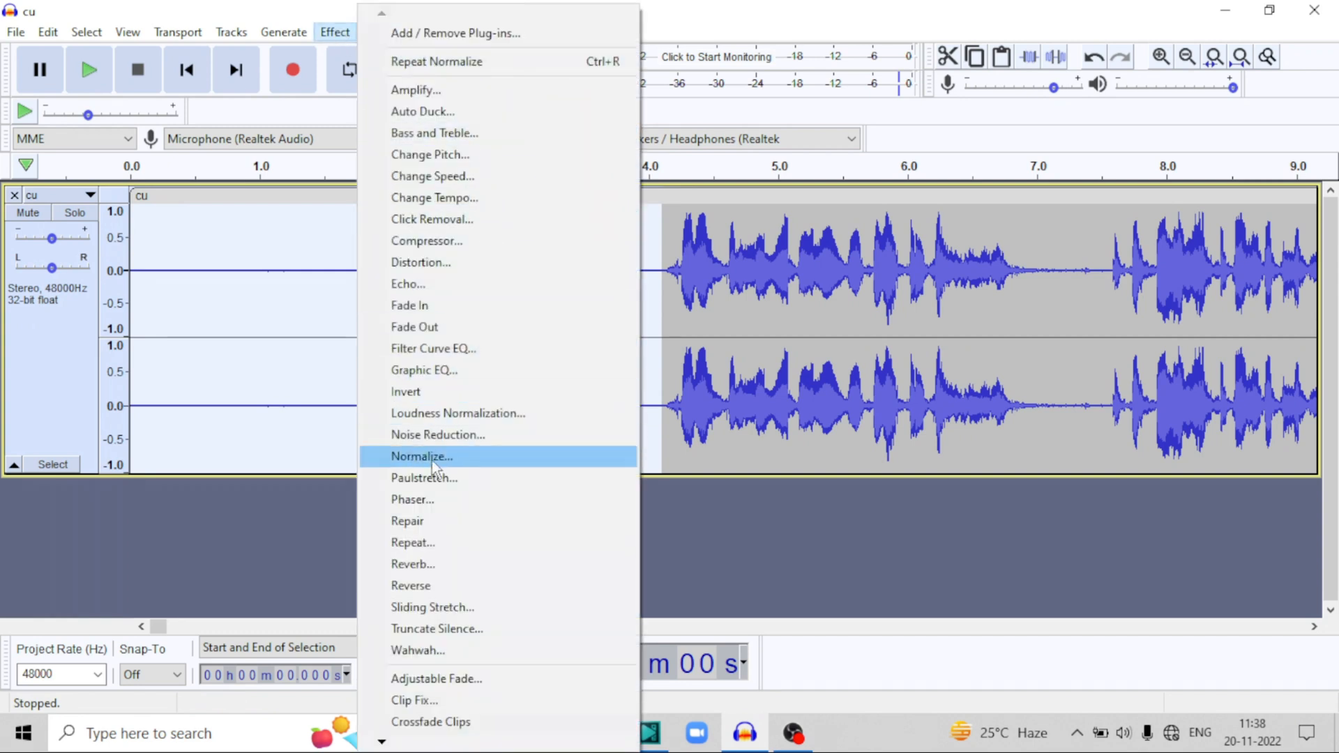
left_click(417, 436)
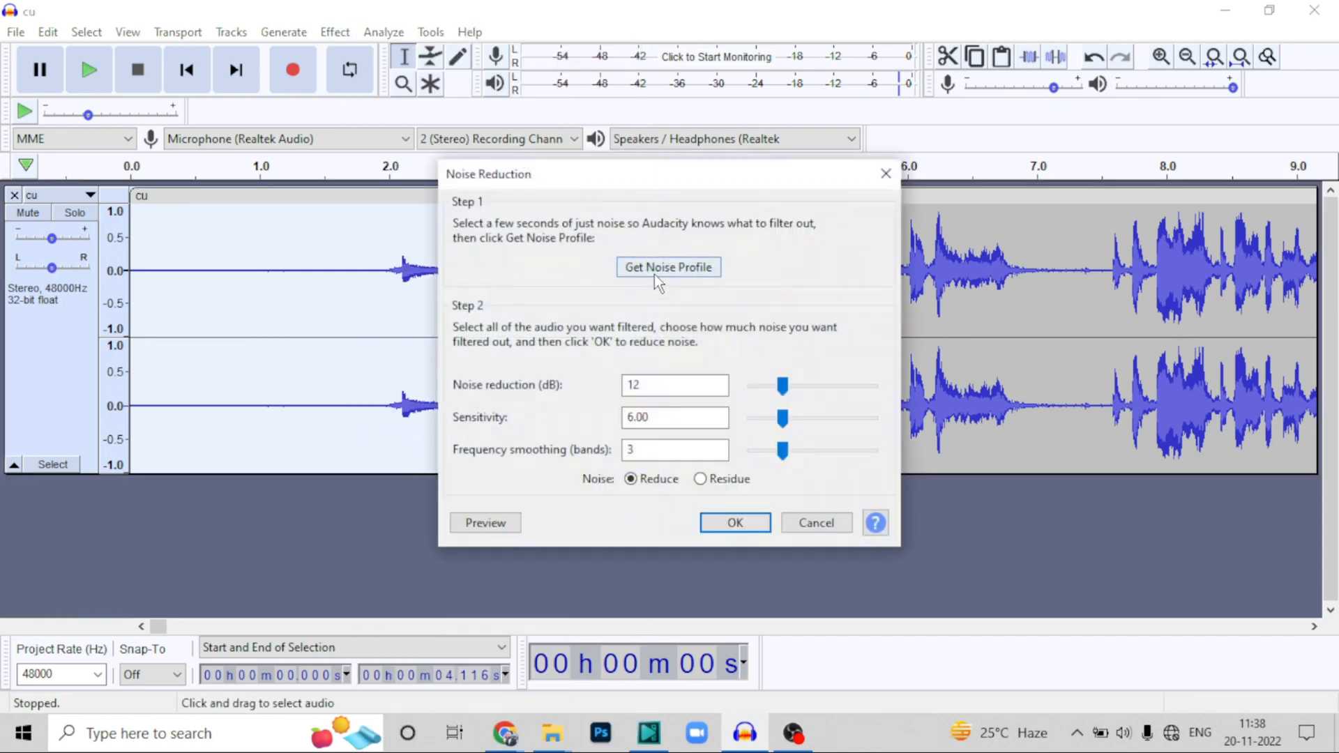
left_click(654, 272)
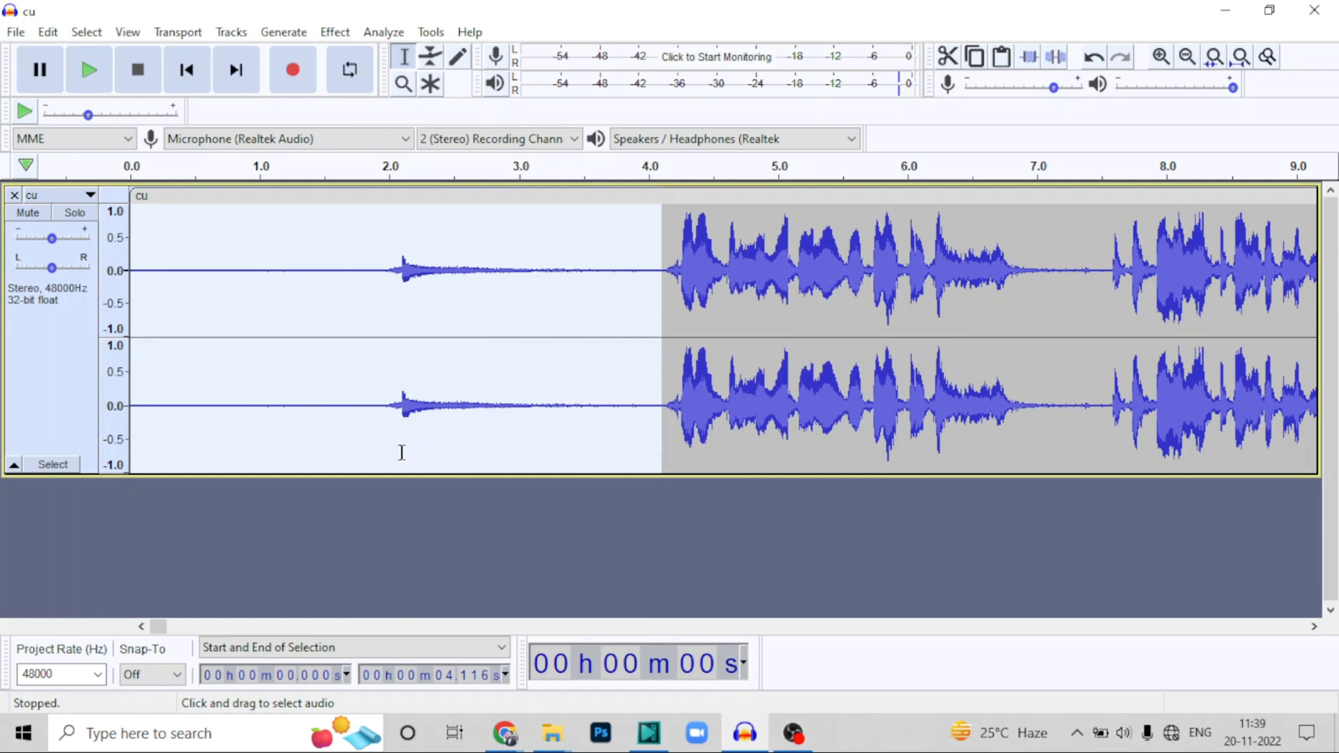
key("ctrl+a")
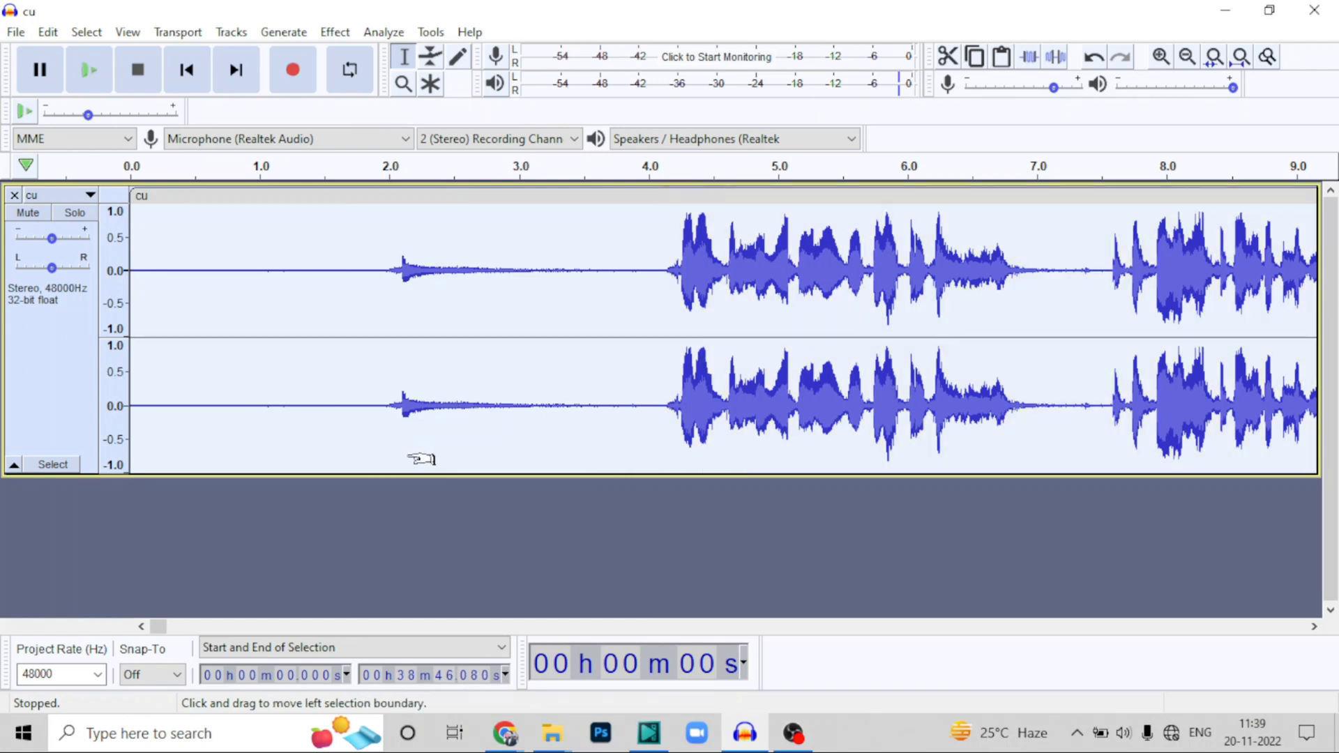
key("ctrl+r")
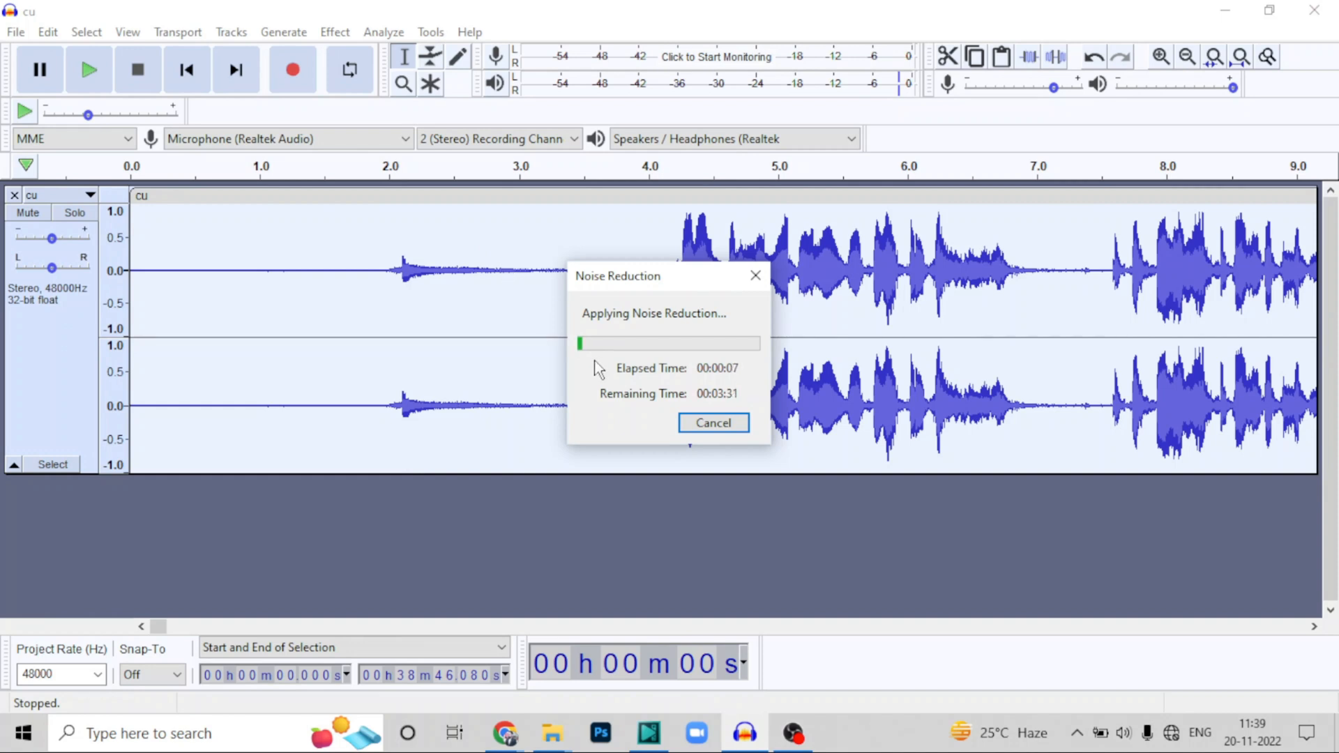
Switch to VSDC, select the video clip, toggle loop playing on and off, and set the cursor to return to the beginning
mouse_move(648, 734)
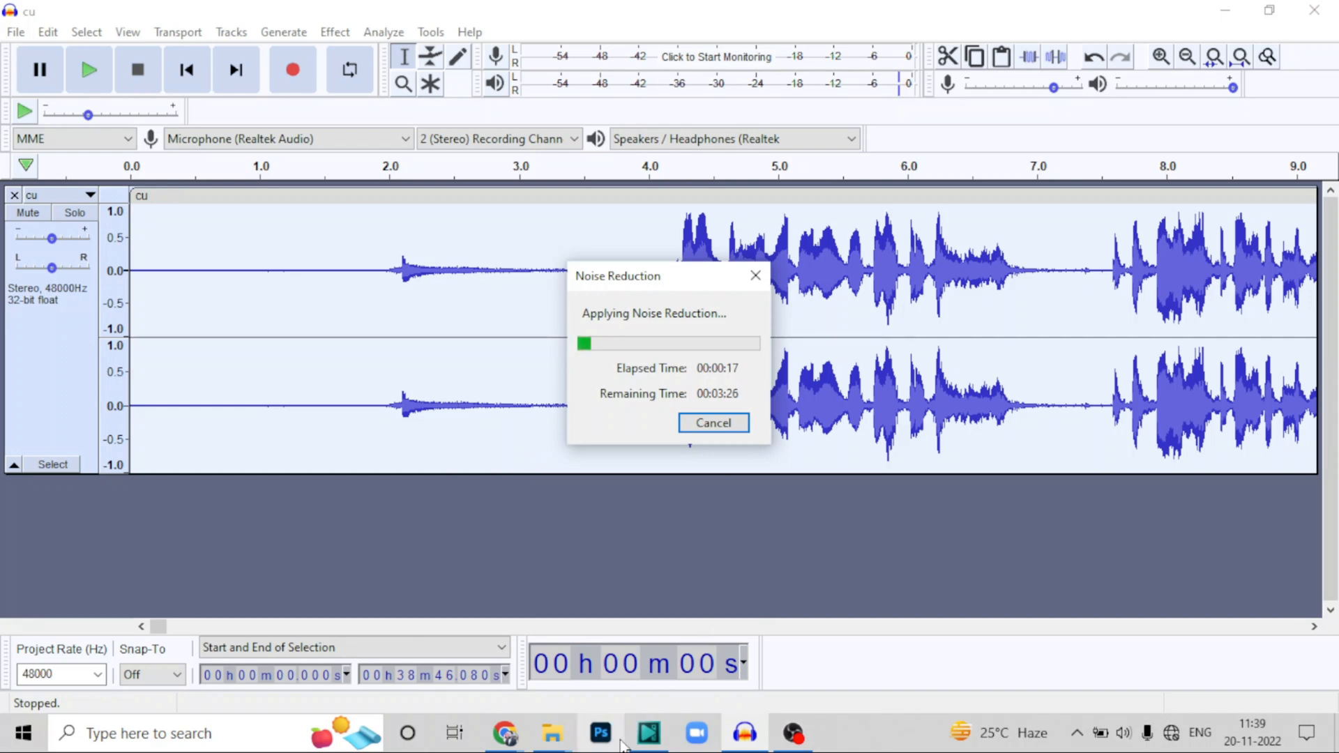
left_click(648, 733)
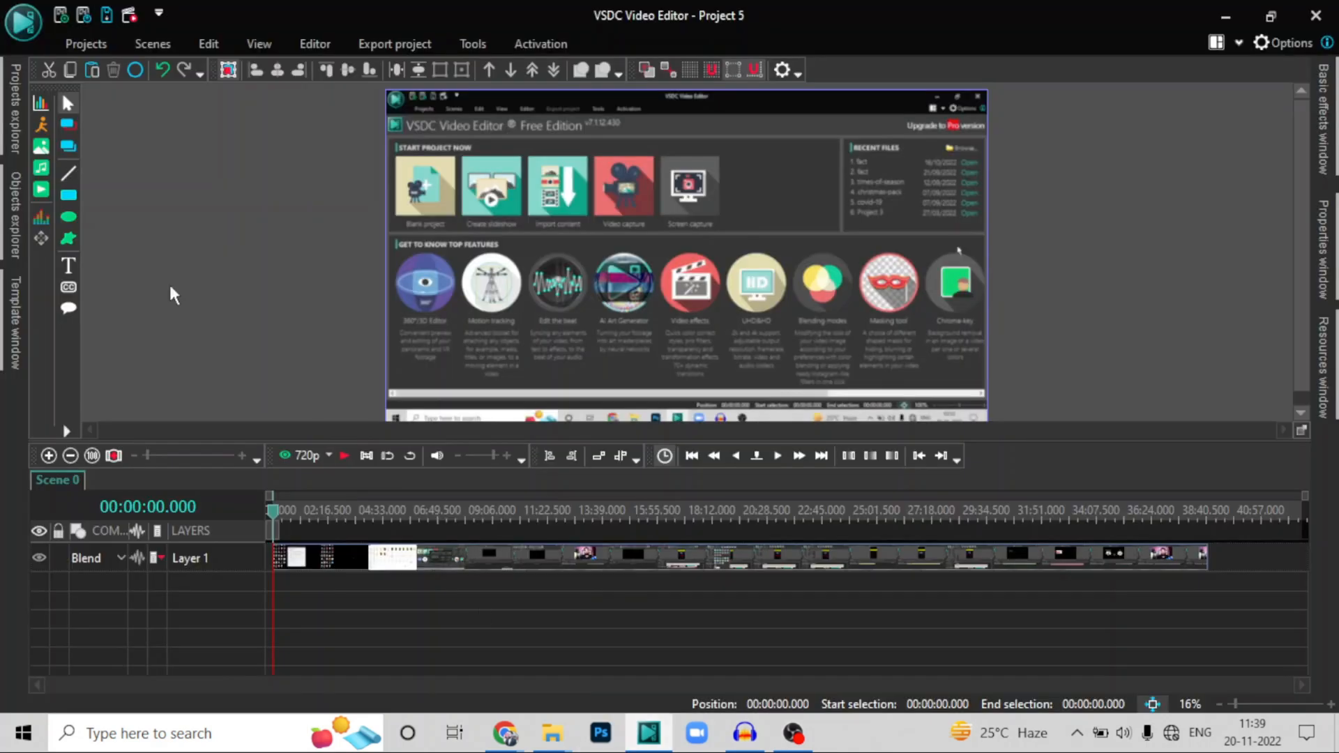
left_click(419, 558)
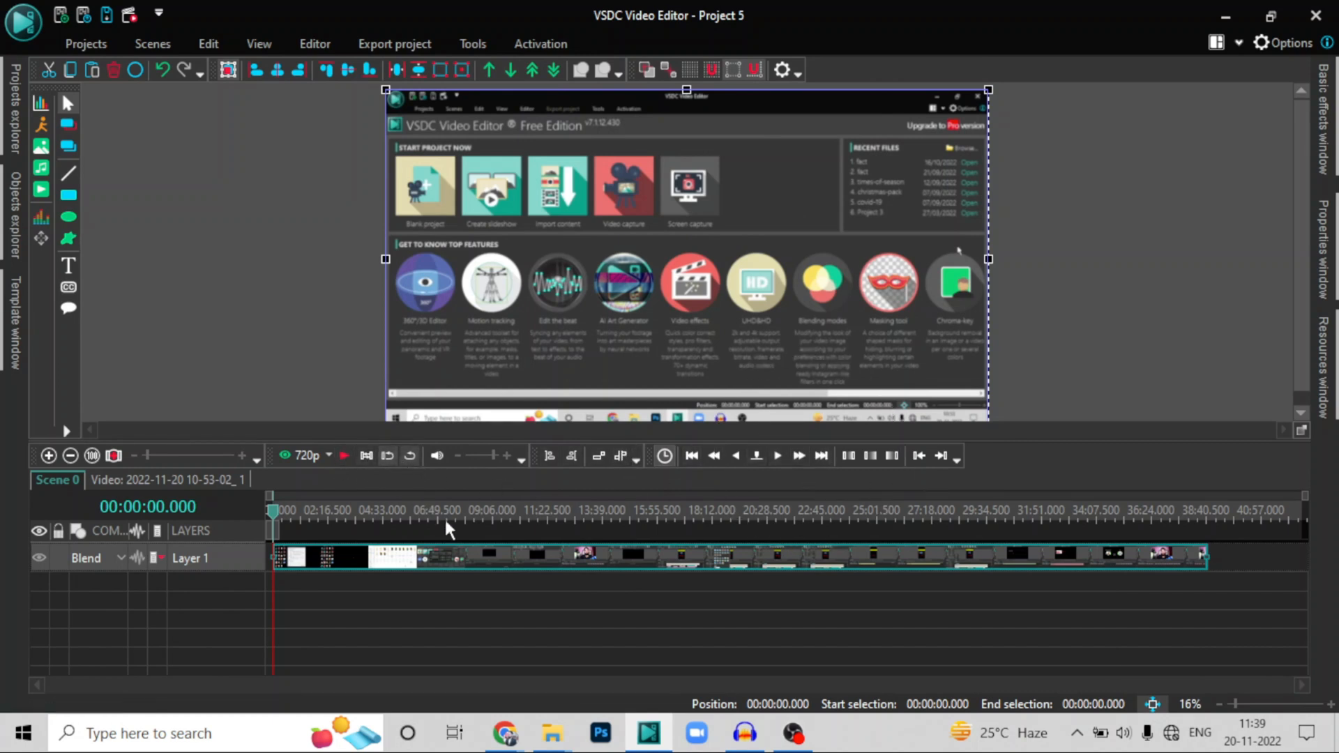
left_click(389, 452)
left_click(411, 457)
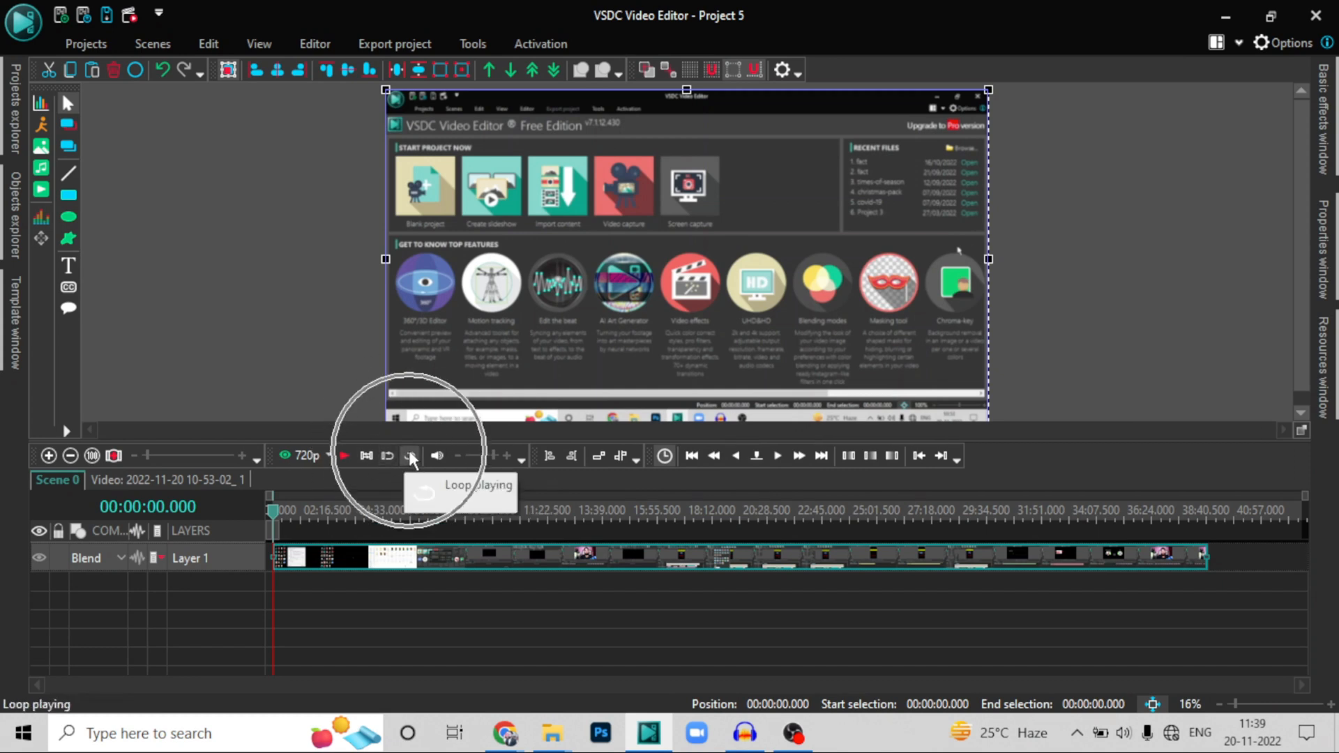
left_click(412, 456)
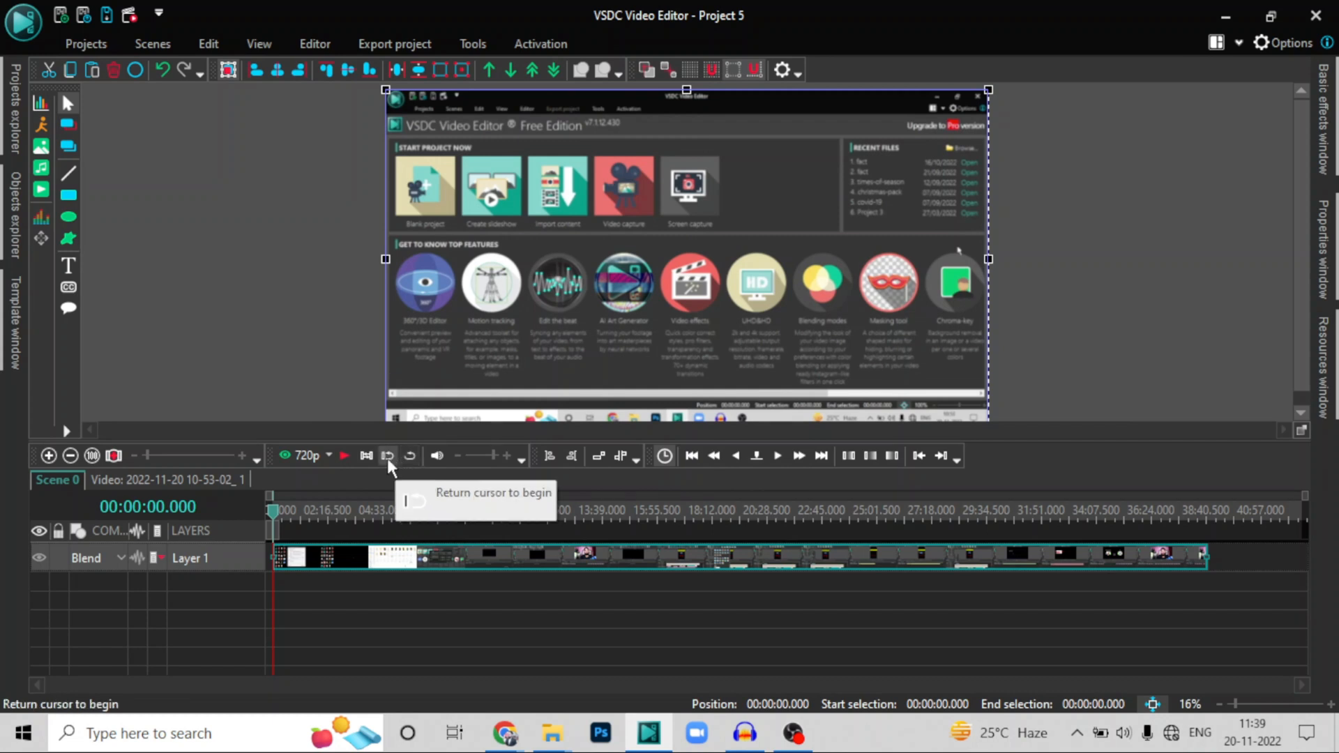
left_click(387, 459)
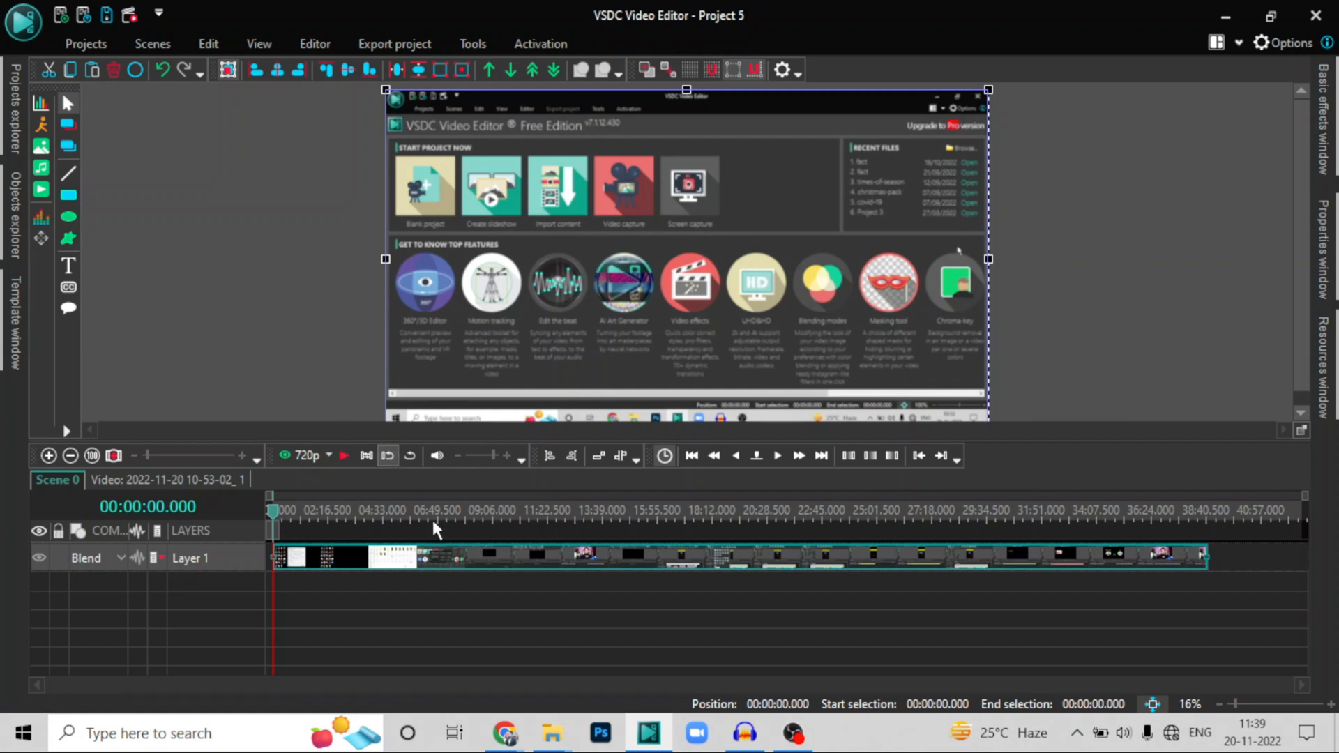
Briefly play the scene from the beginning, stop it, and check the noise reduction progress in Audacity before returning to VSDC
left_click(345, 456)
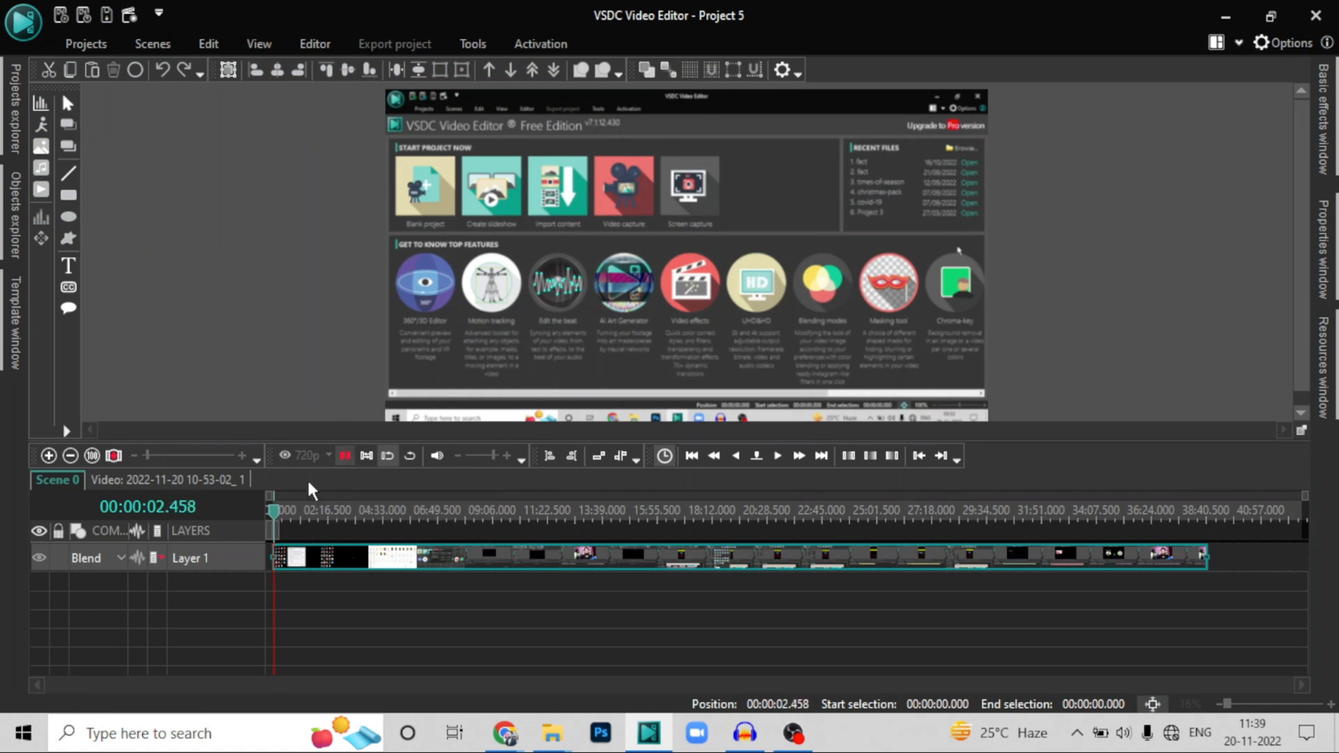
left_click(345, 459)
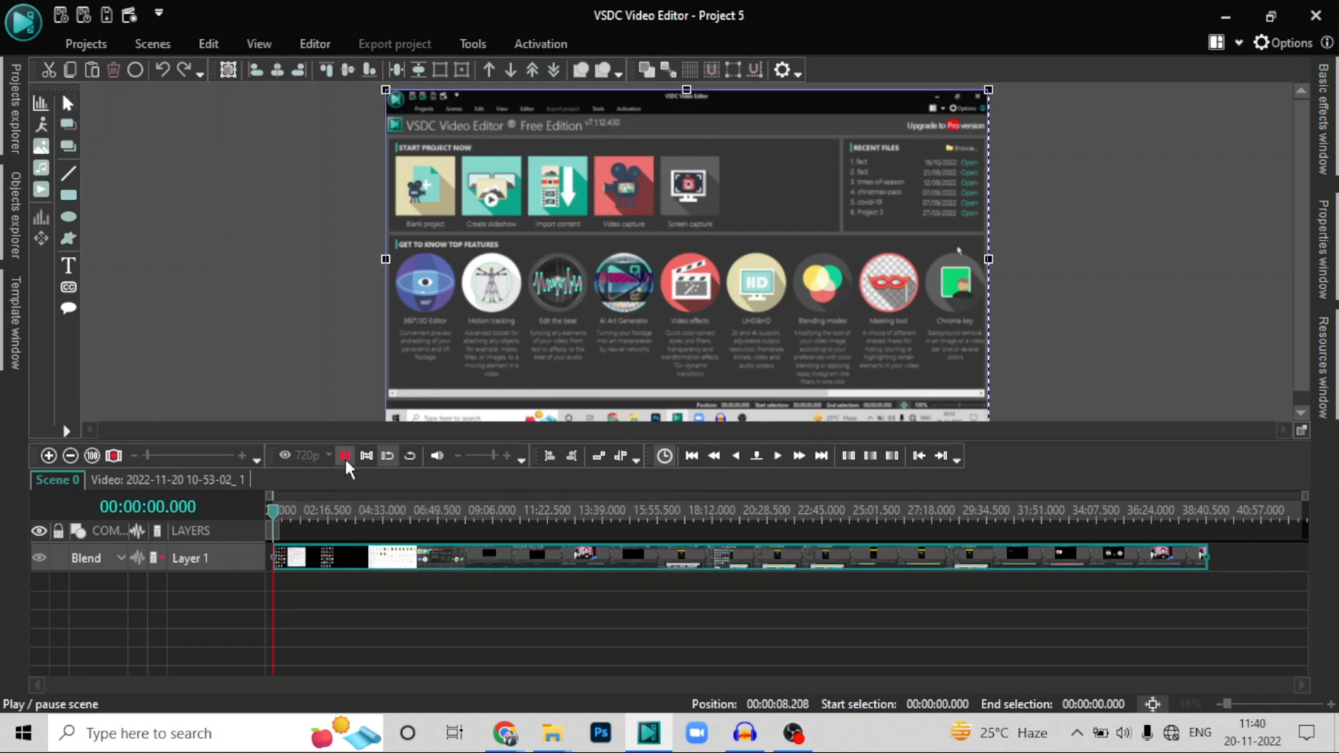
left_click(286, 538)
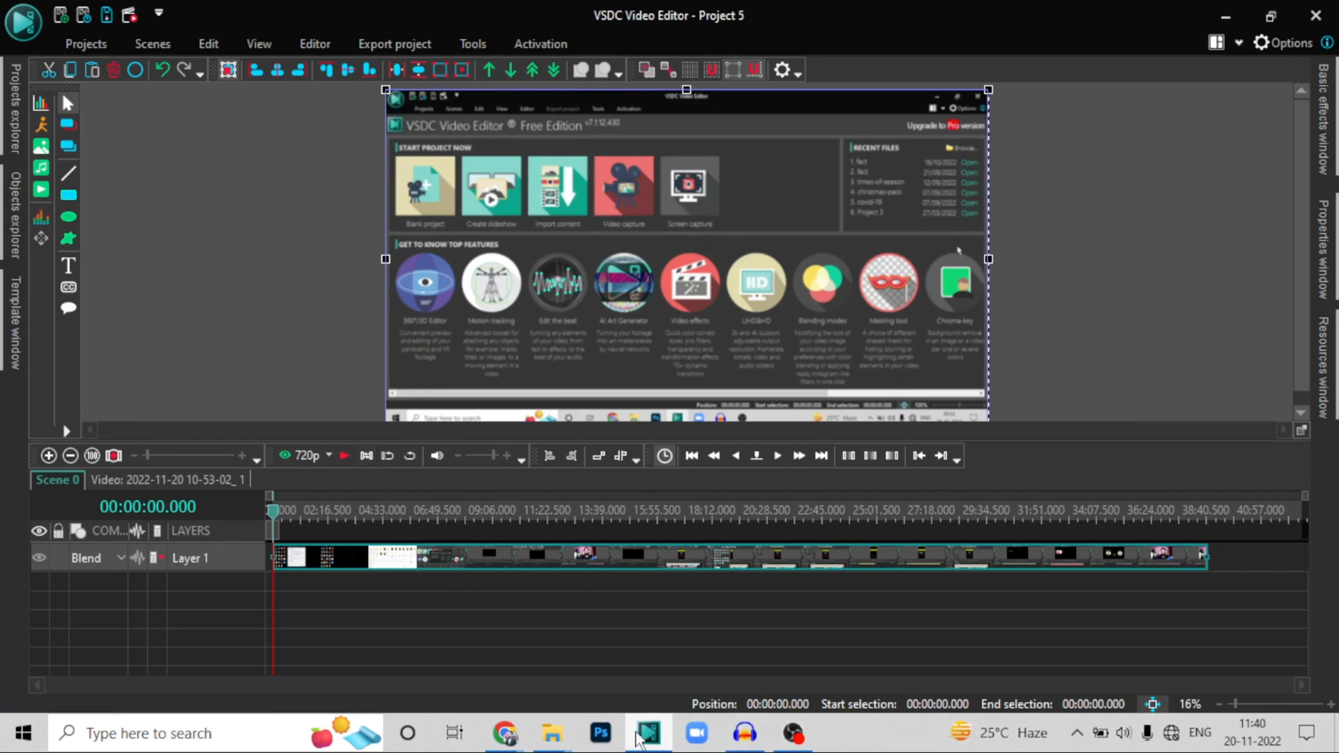
left_click(750, 732)
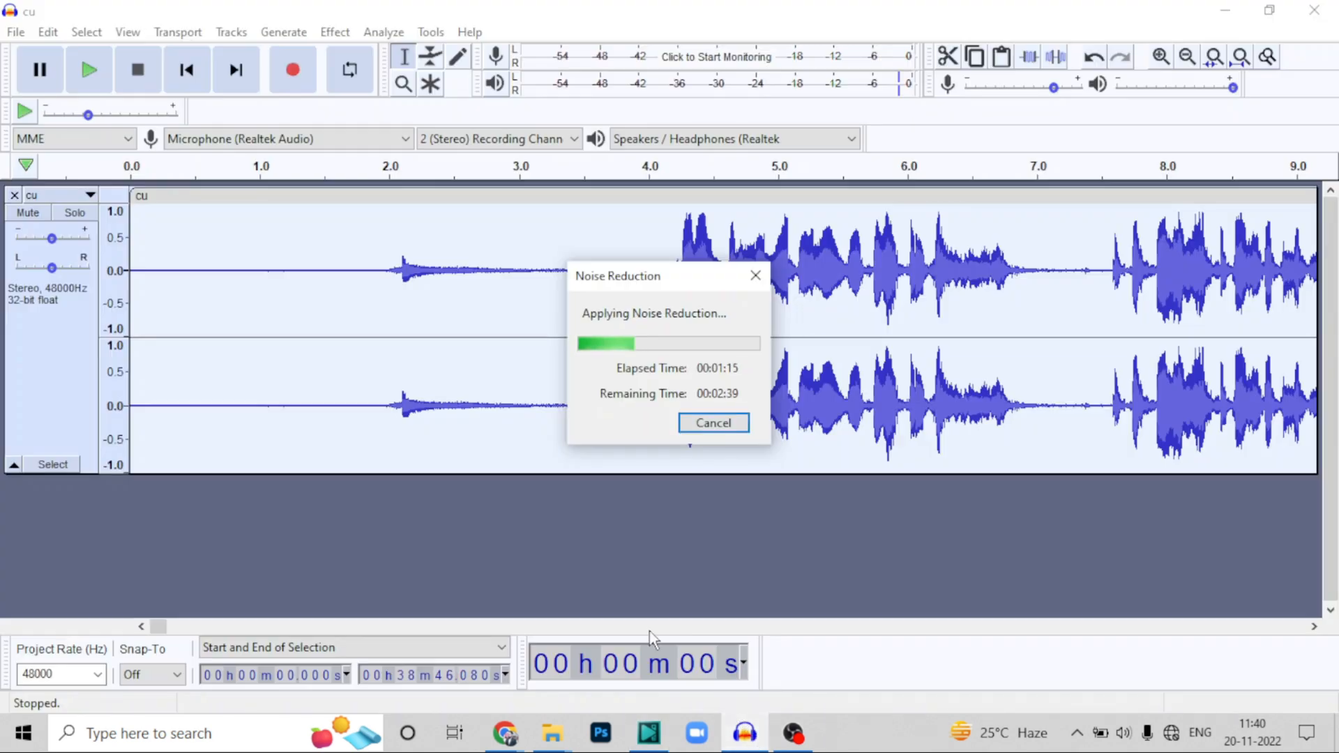
left_click(648, 732)
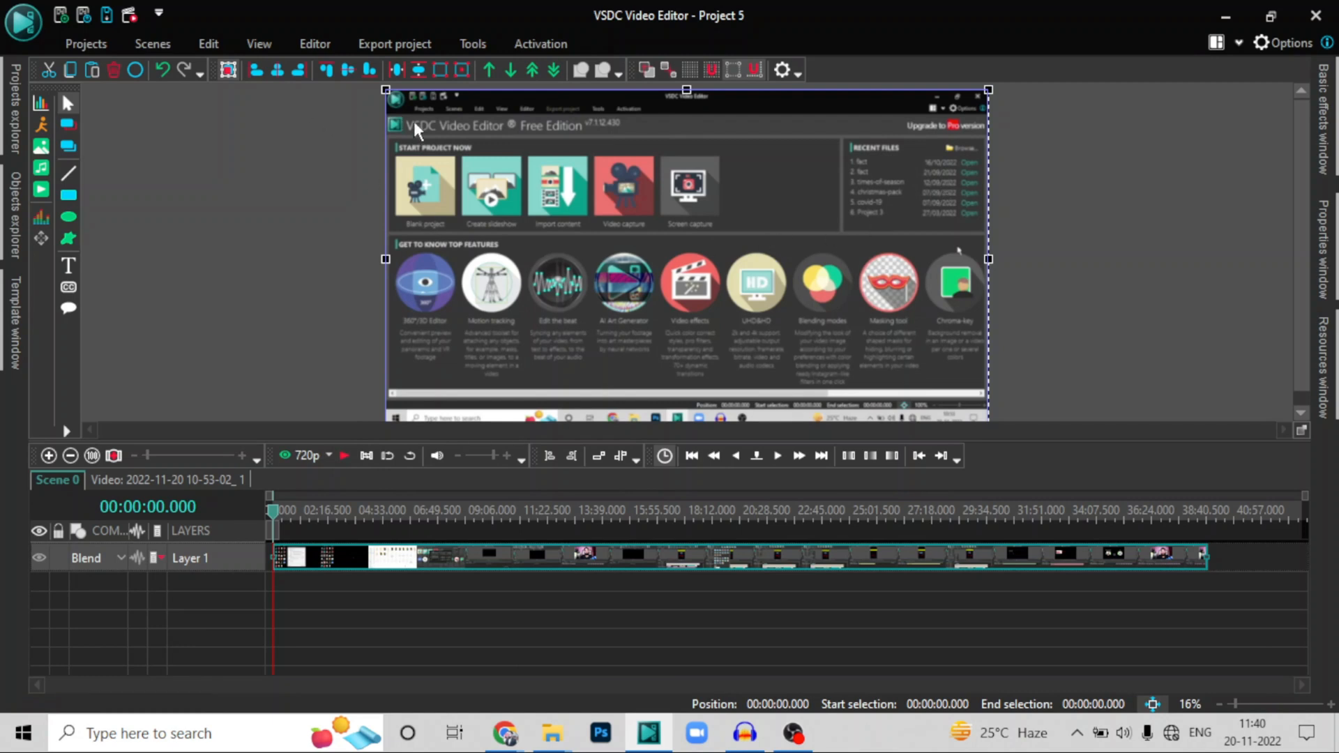
Examine the general, acceleration and saving options, including the proxy resolutions for preview, and dismiss the settings
left_click(1275, 45)
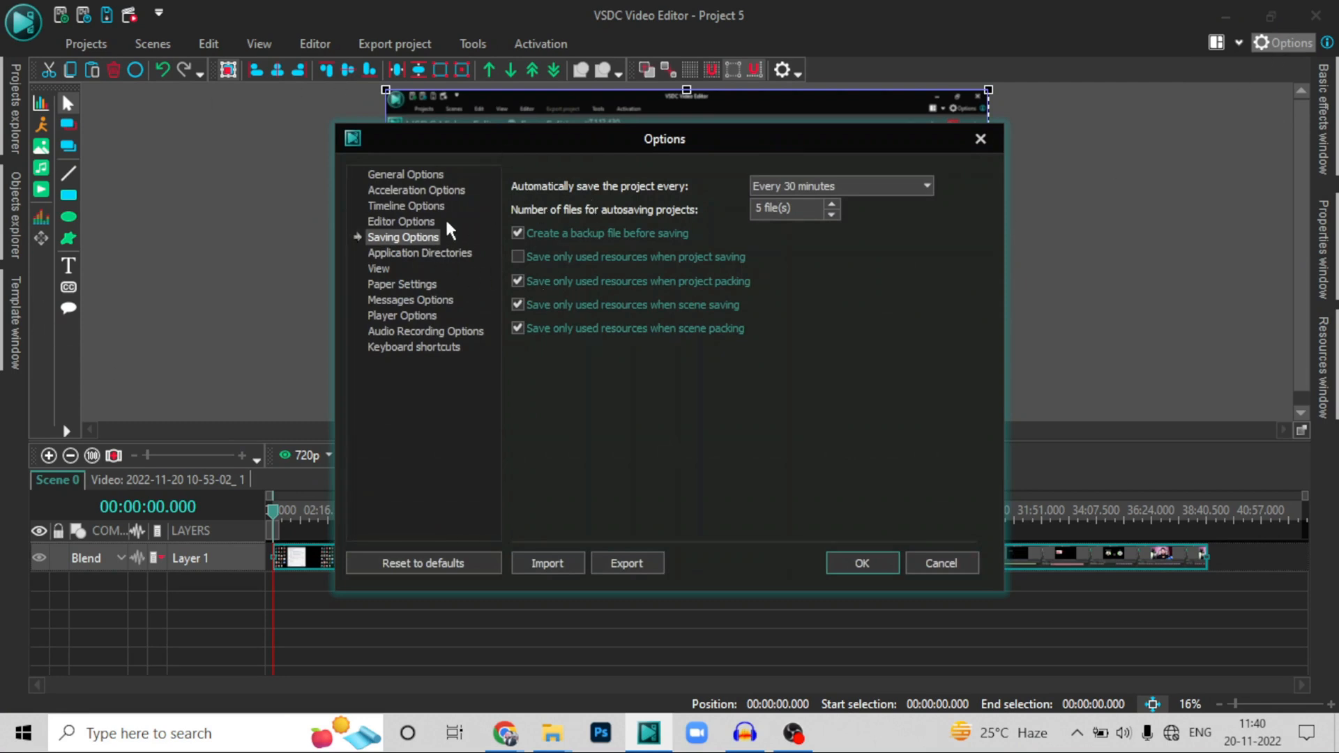
left_click(408, 176)
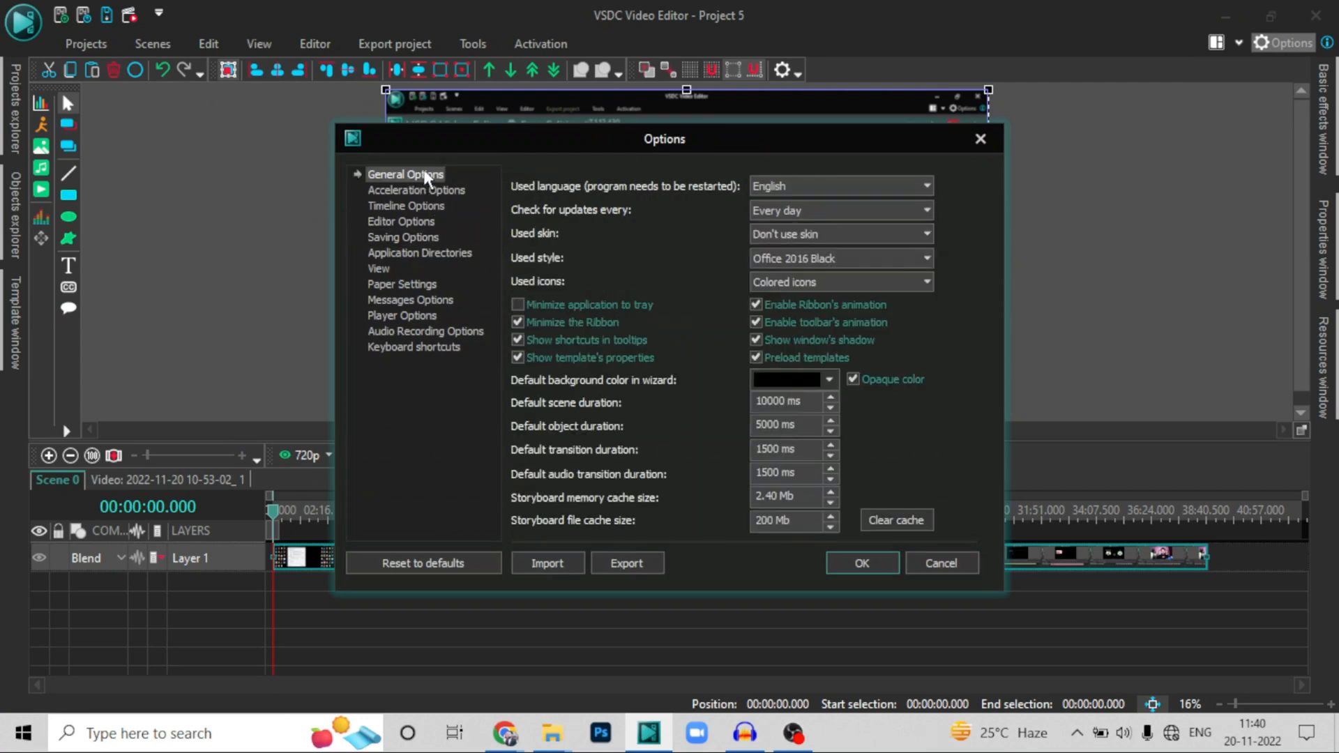
left_click(399, 188)
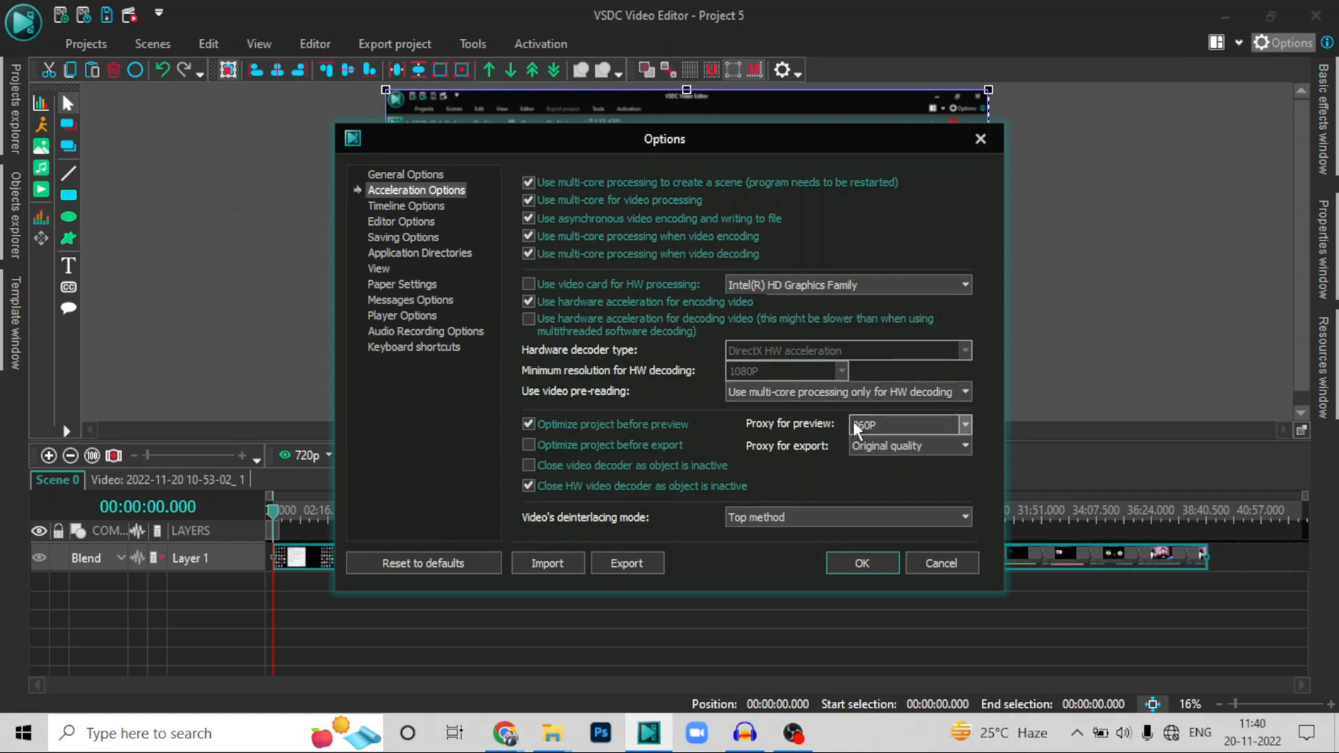
left_click(902, 427)
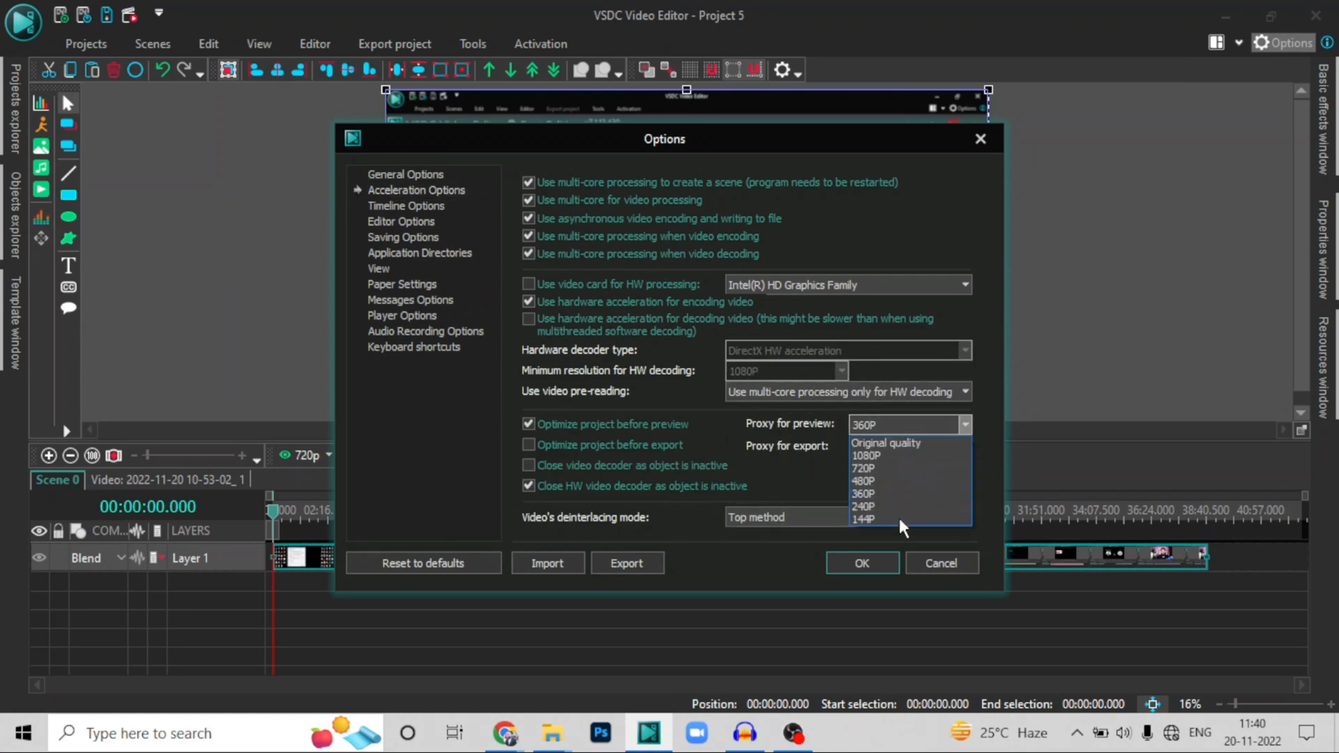
left_click(880, 421)
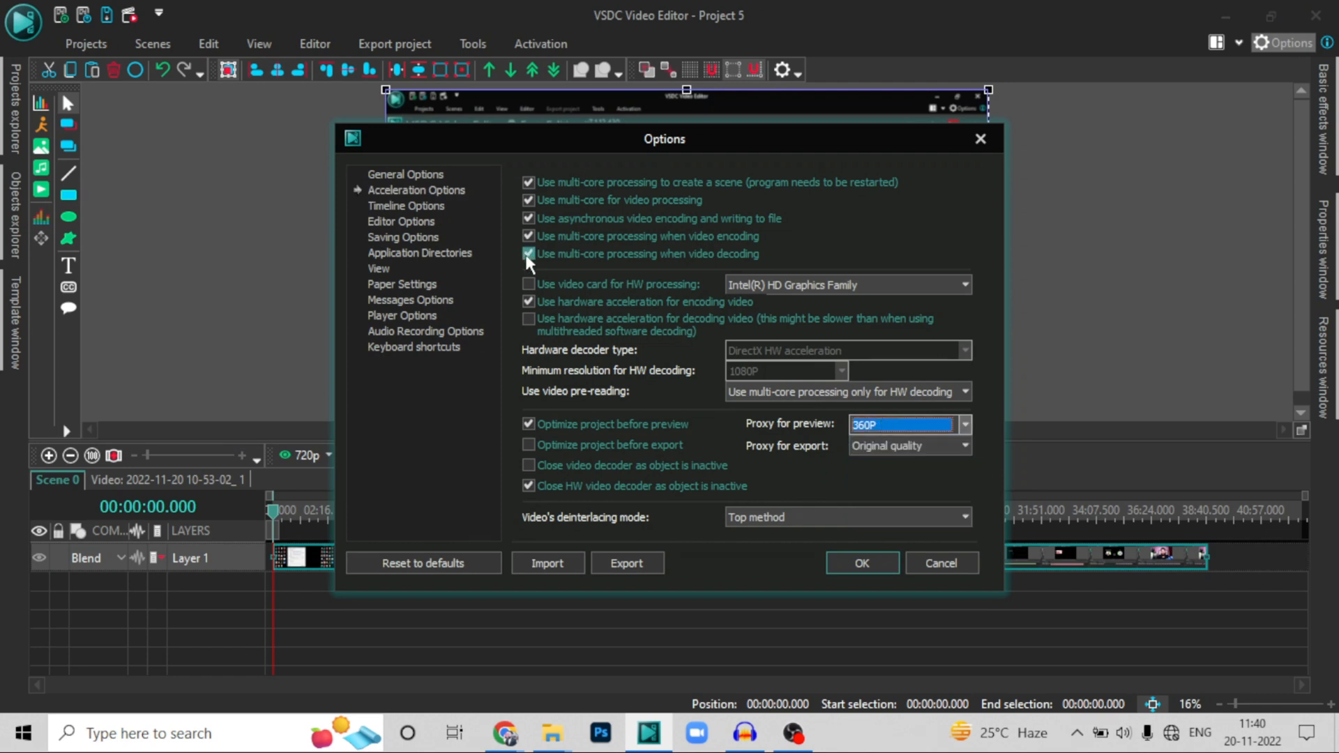
left_click(377, 240)
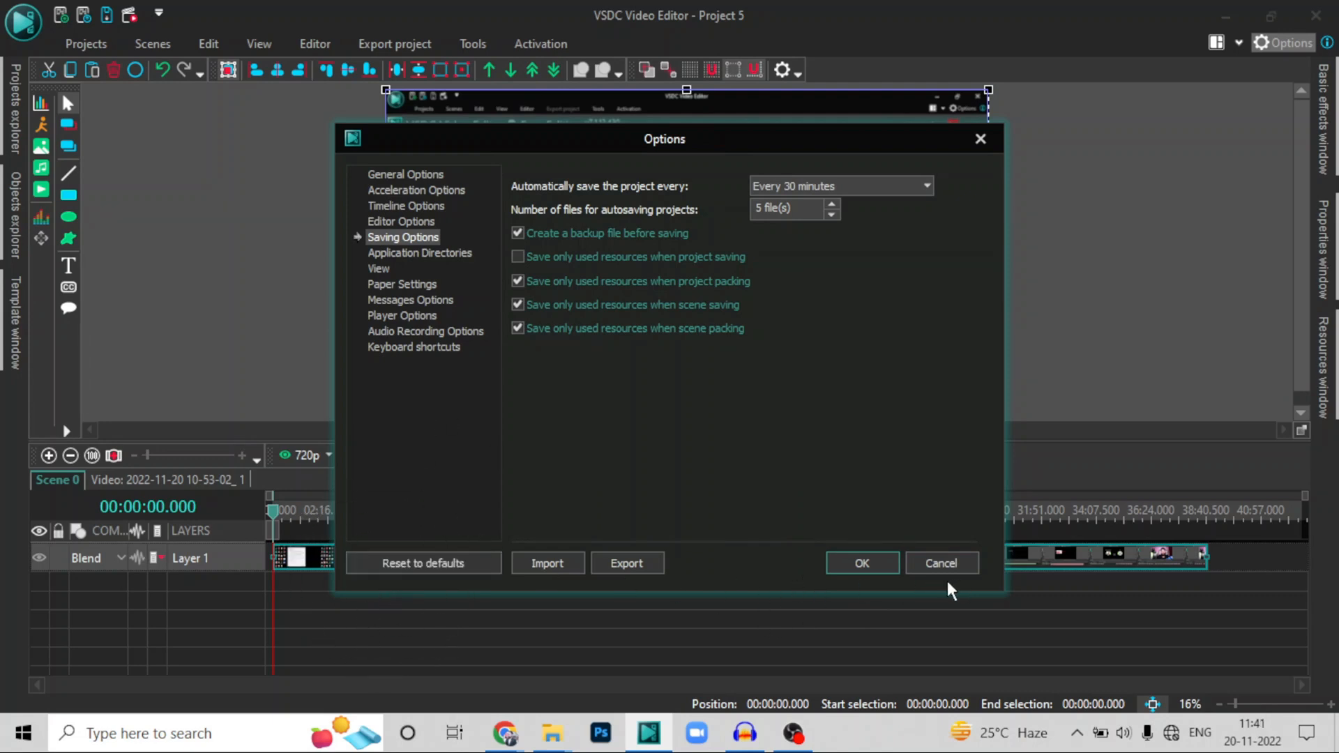
left_click(935, 563)
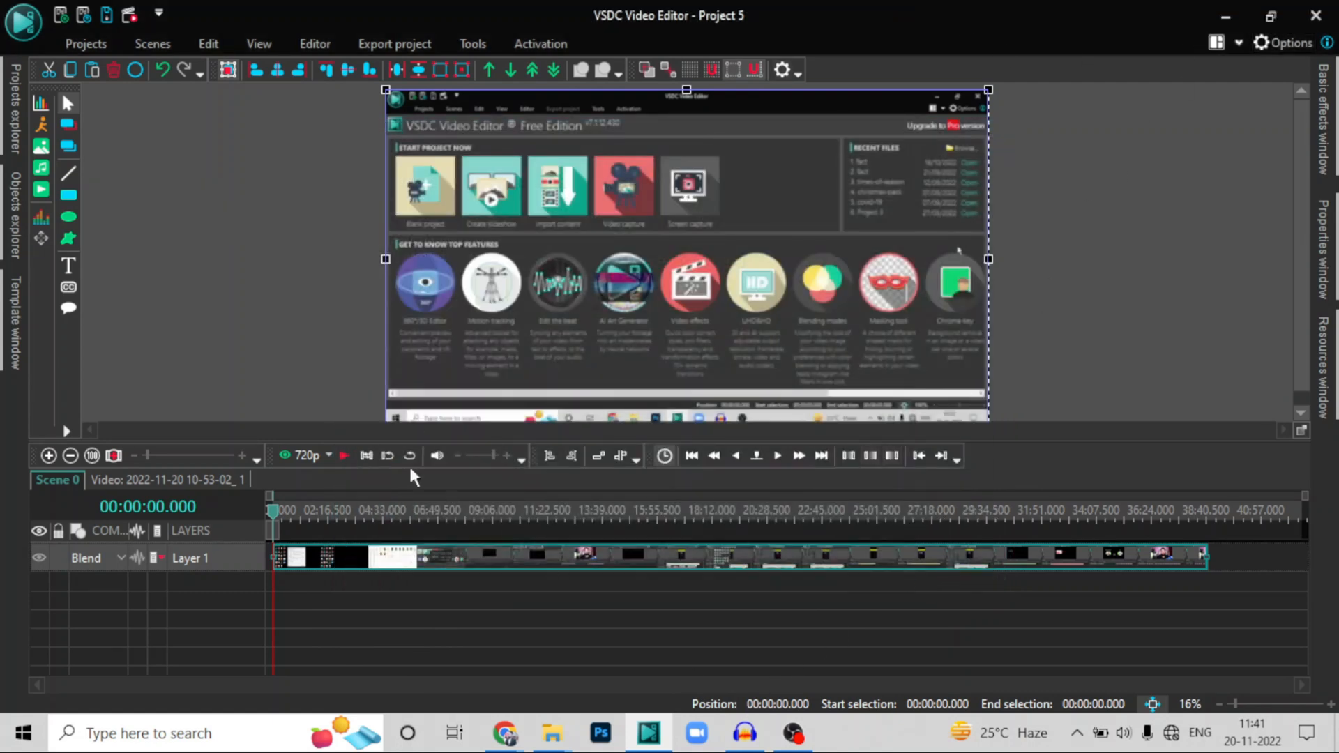
Examine the preview quality choices and Layer 1's blending modes, and switch back to Audacity to check the noise reduction progress
left_click(324, 454)
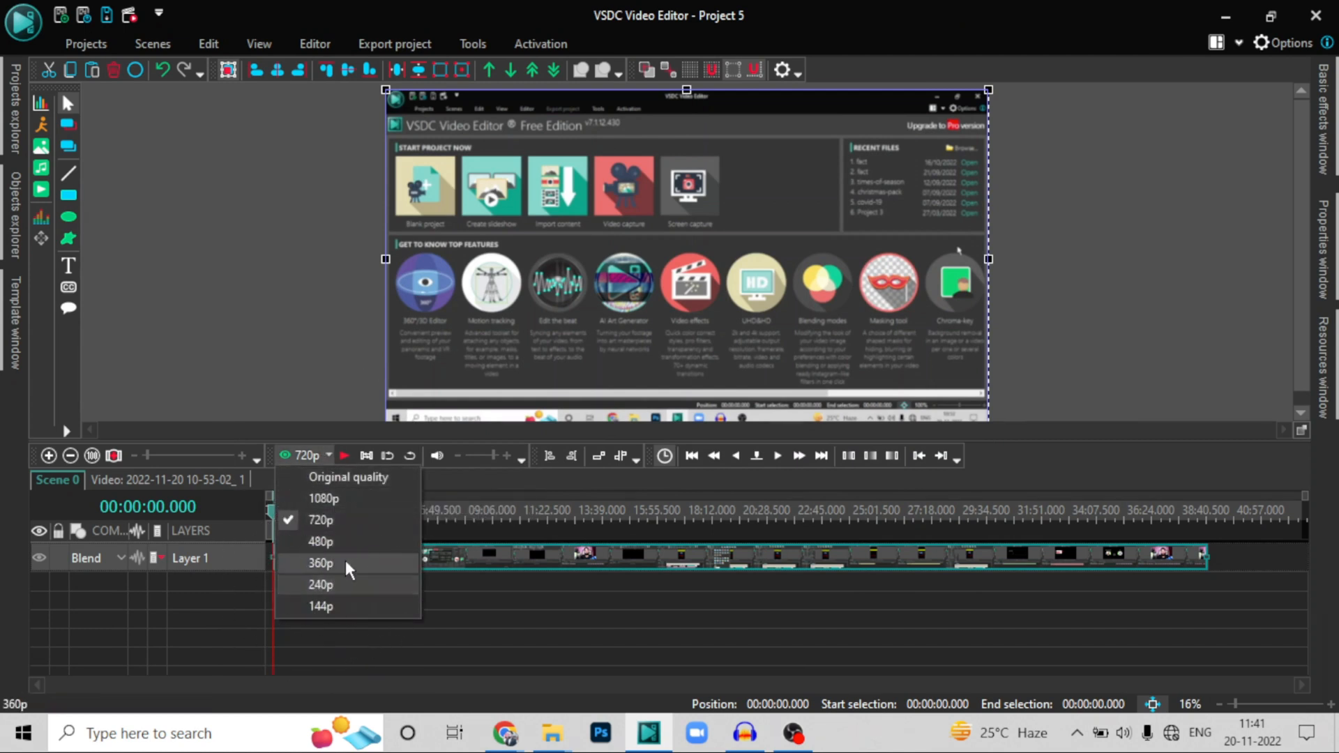
left_click(303, 338)
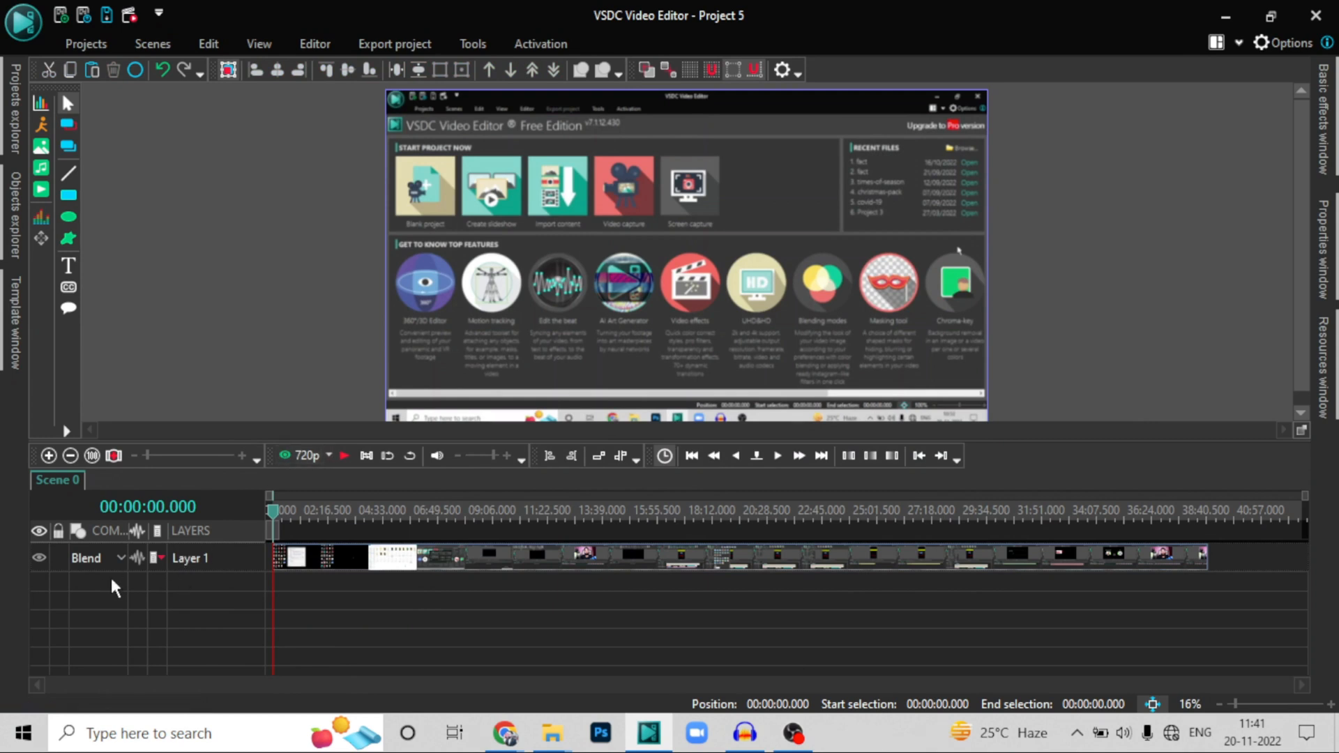
left_click(99, 558)
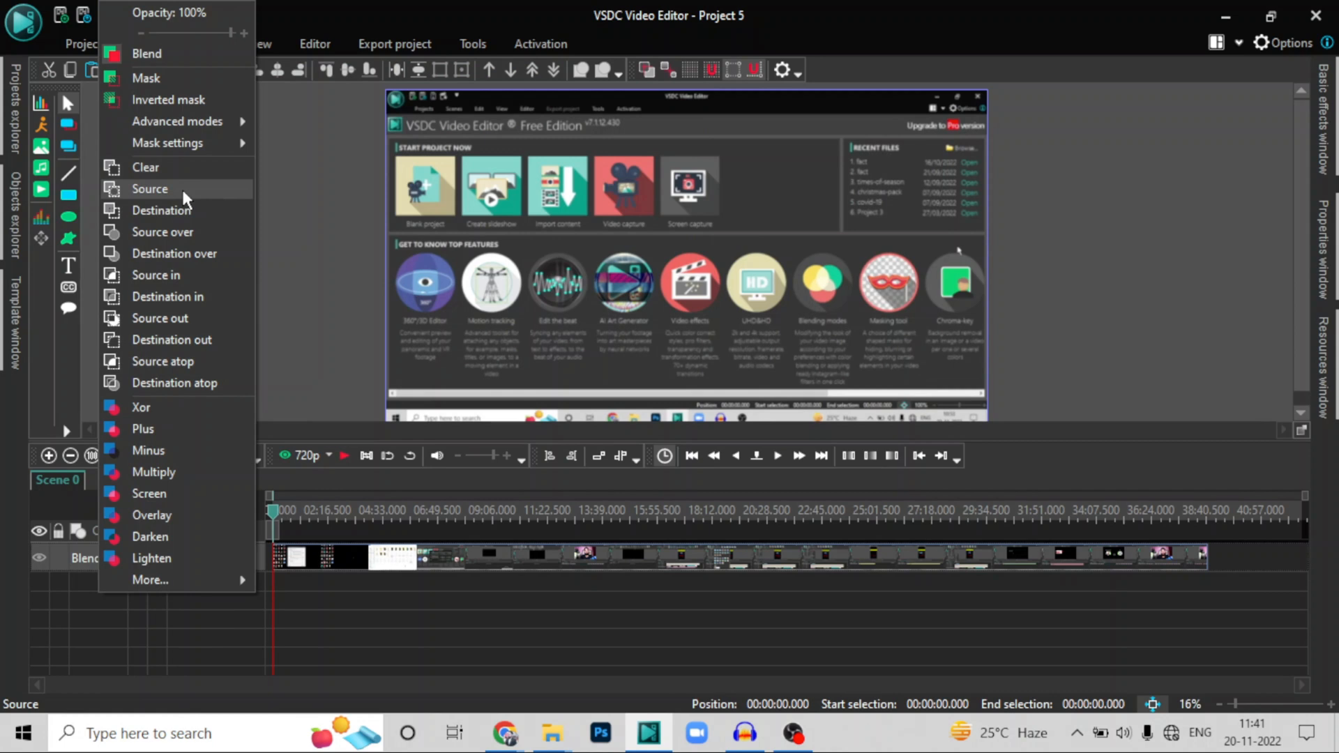
left_click(340, 279)
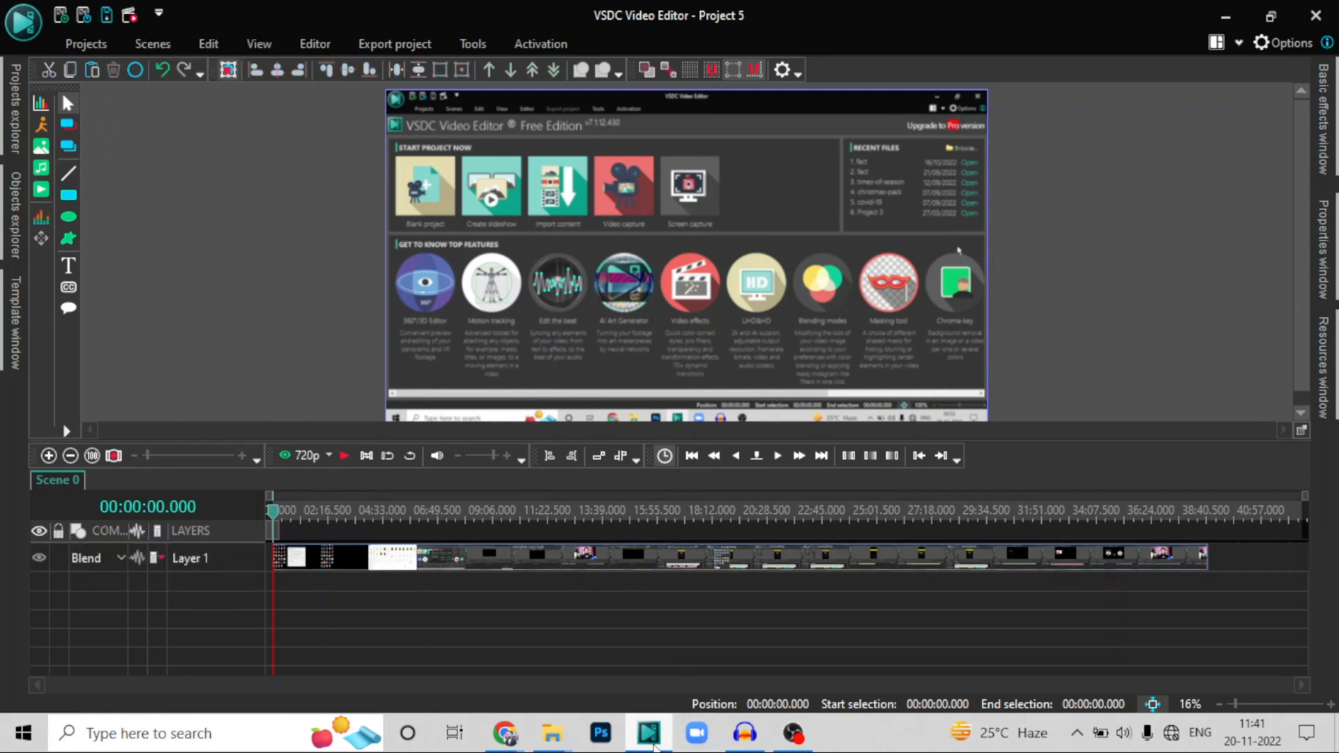
left_click(745, 733)
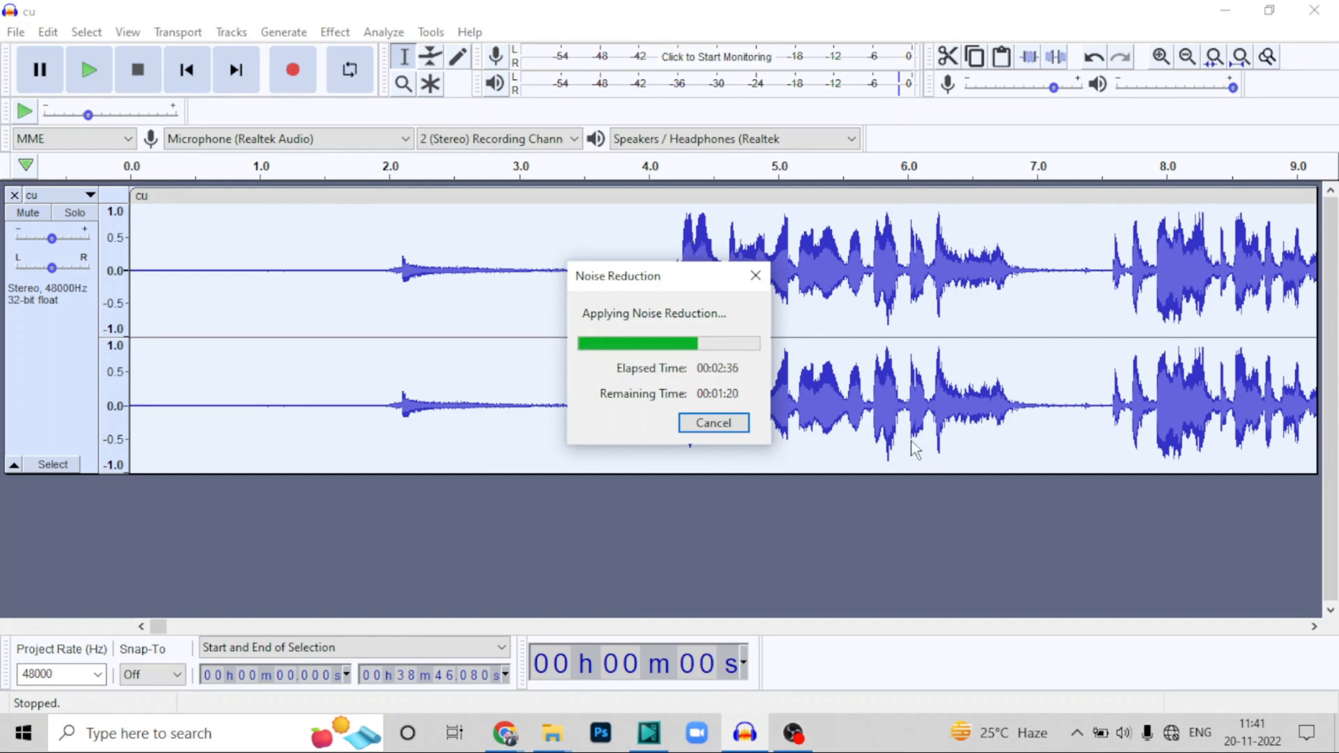
Switch back to VSDC and select the video clip on Layer 1
mouse_move(504, 734)
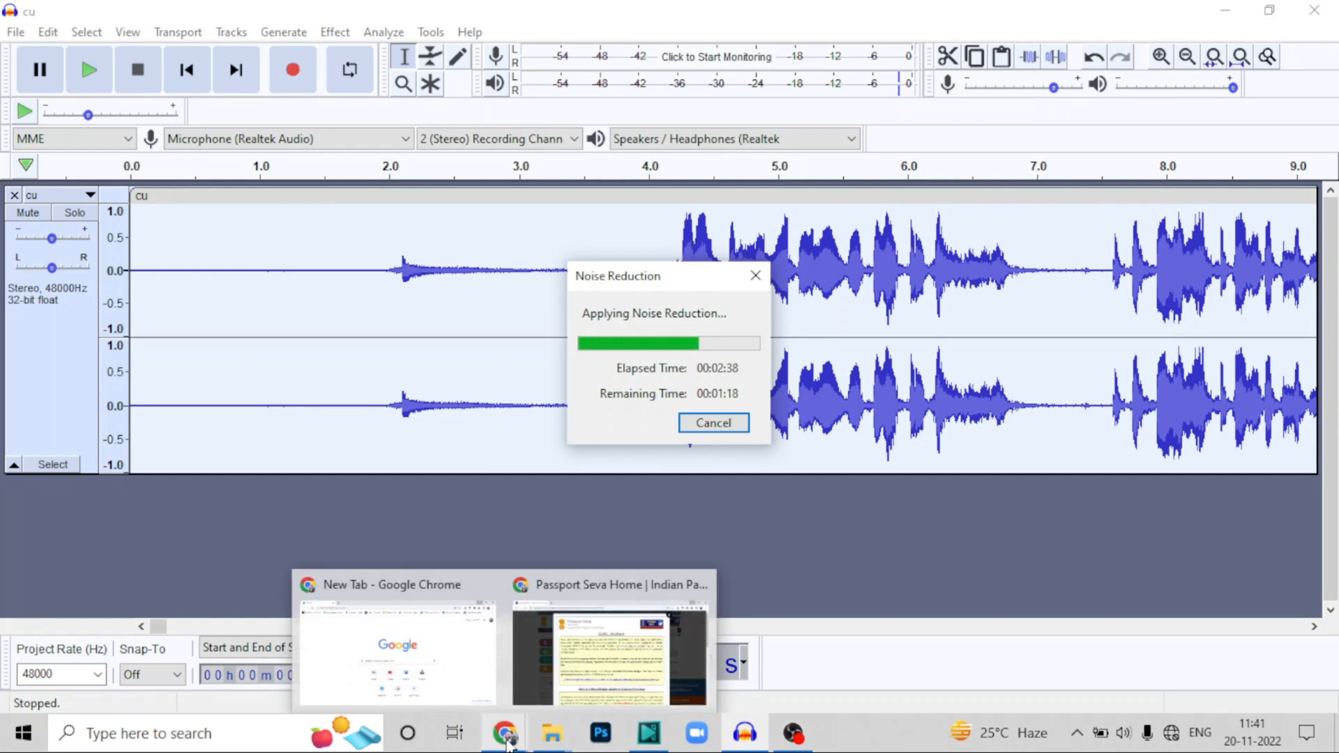
mouse_move(645, 735)
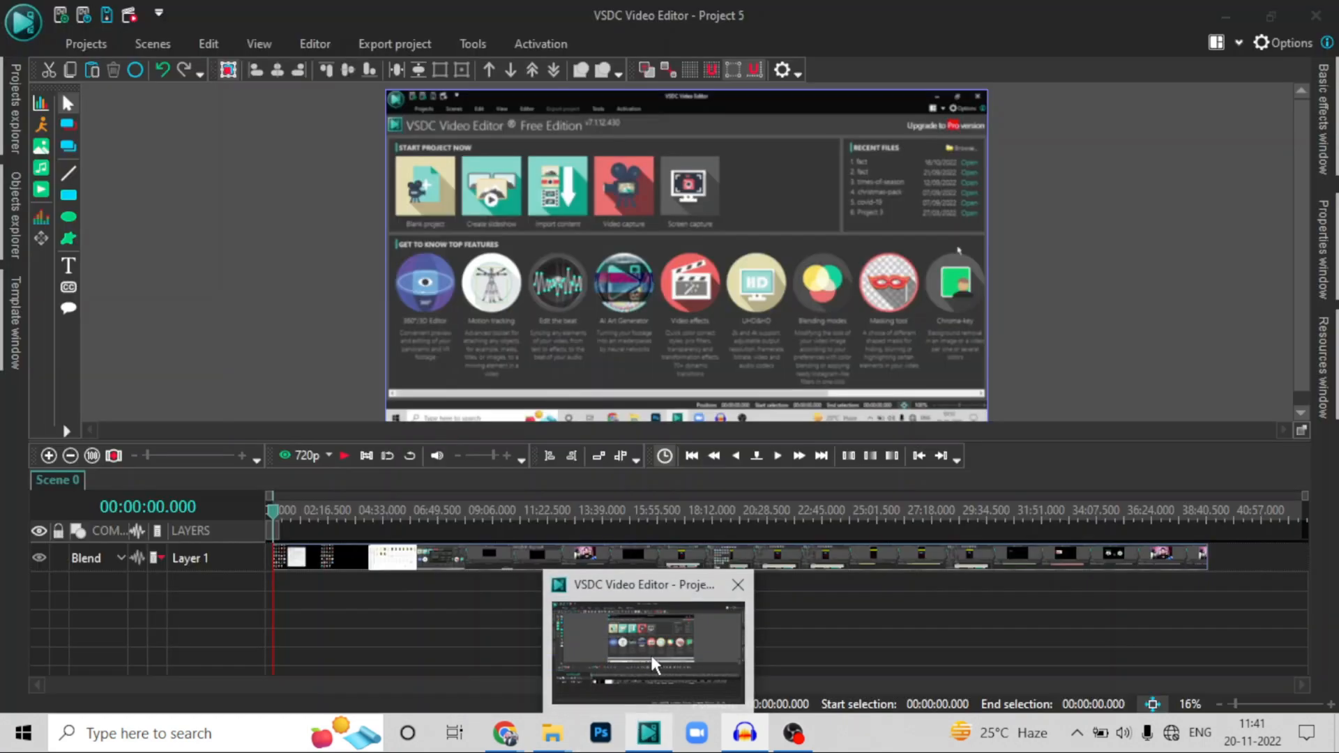
left_click(651, 655)
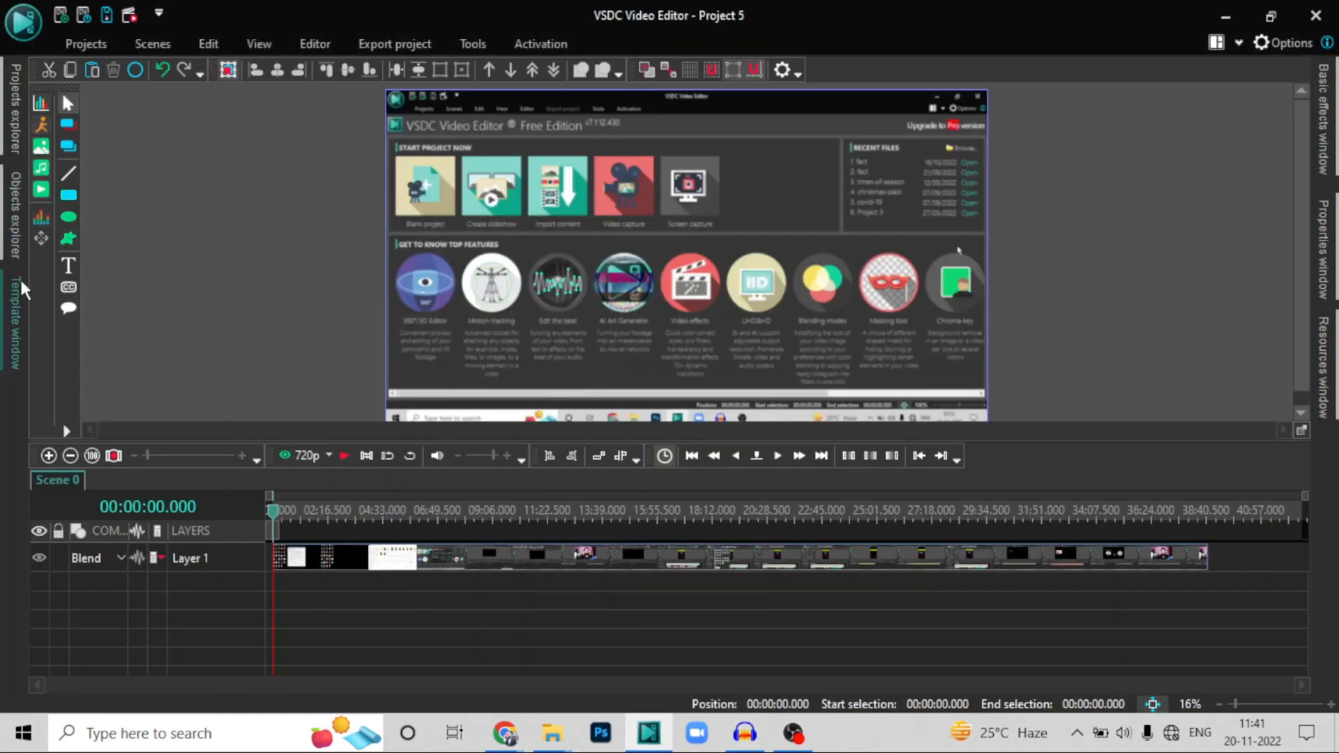
key("ctrl")
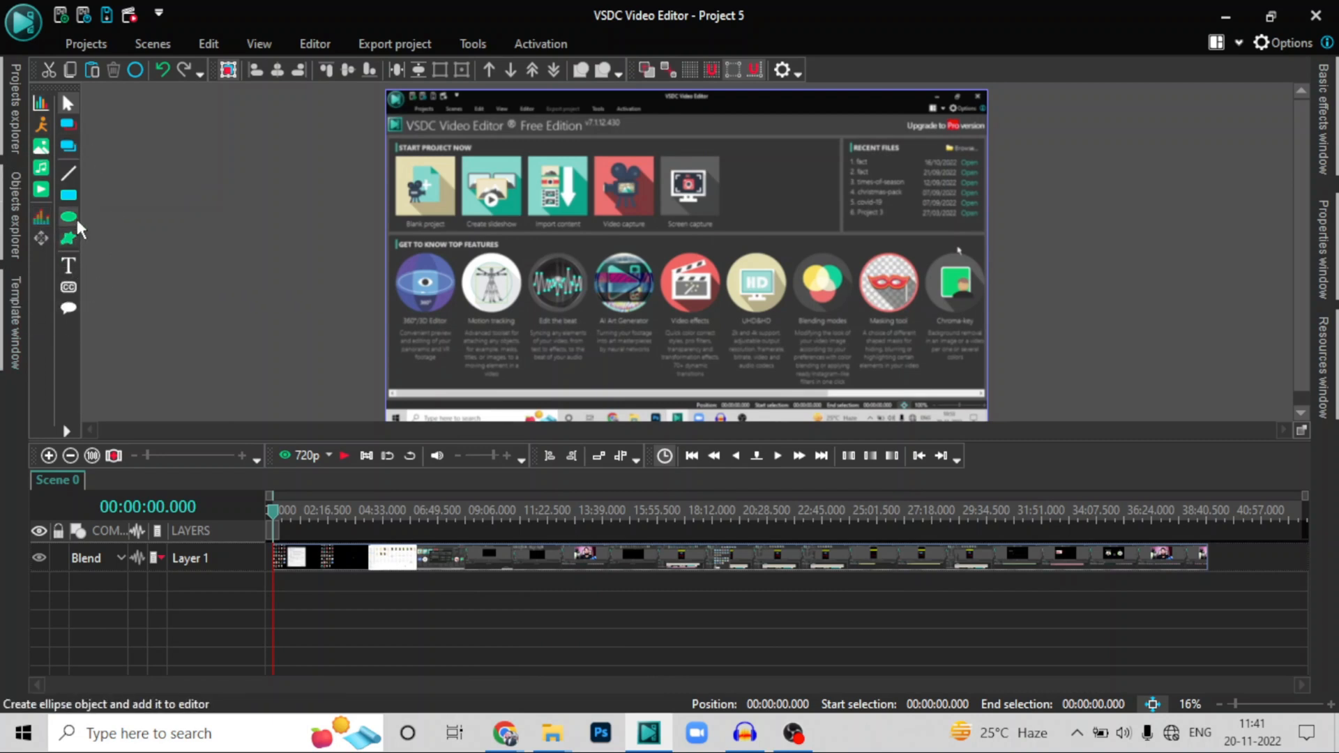
key("ctrl")
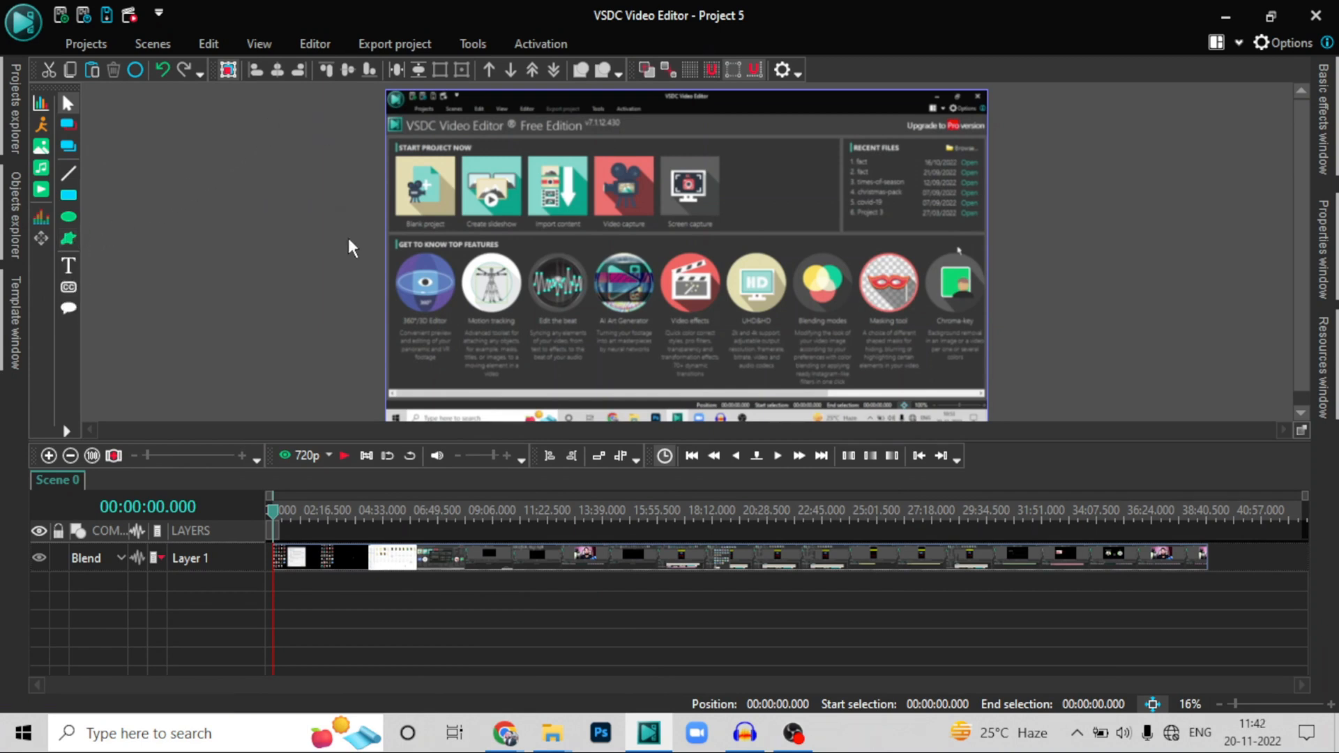
left_click(432, 564)
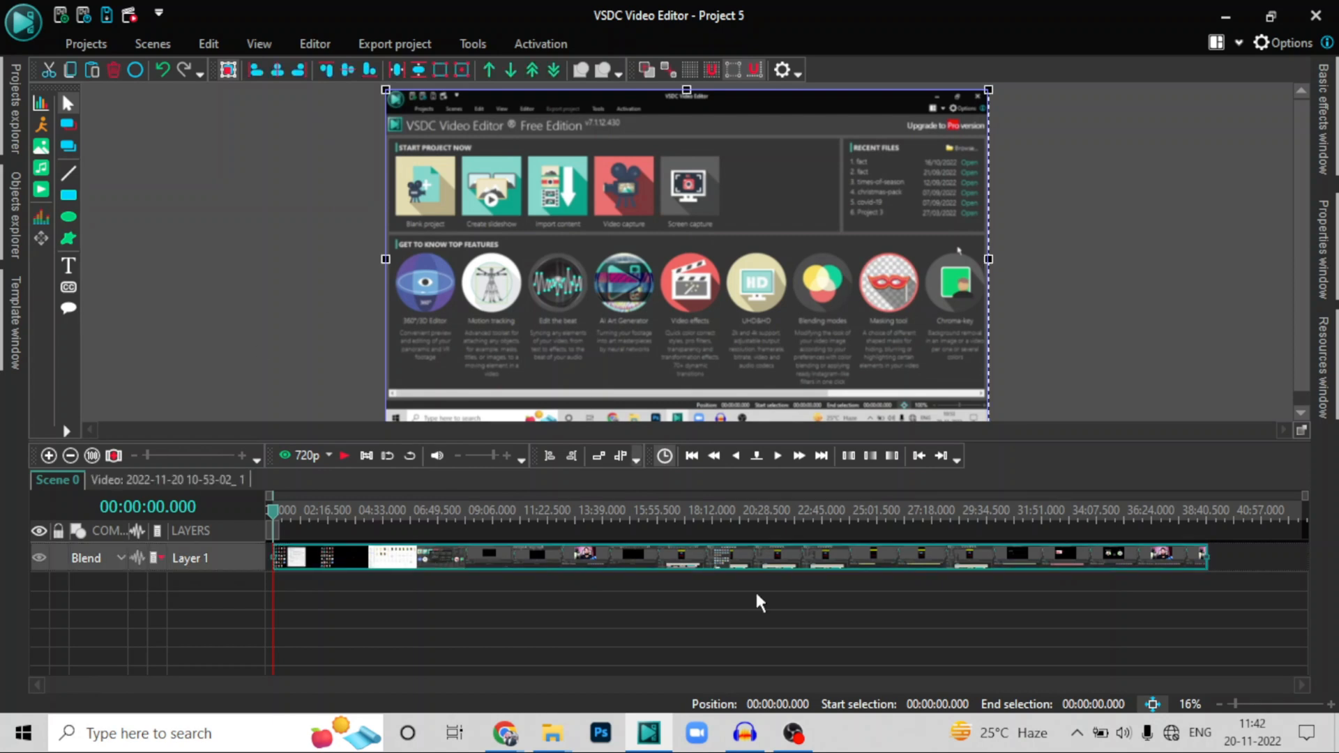
Open the video clip's properties and examine its speed, playing backwards and audio volume settings
key("ctrl")
key("ctrl")
key("ctrl")
right_click(853, 562)
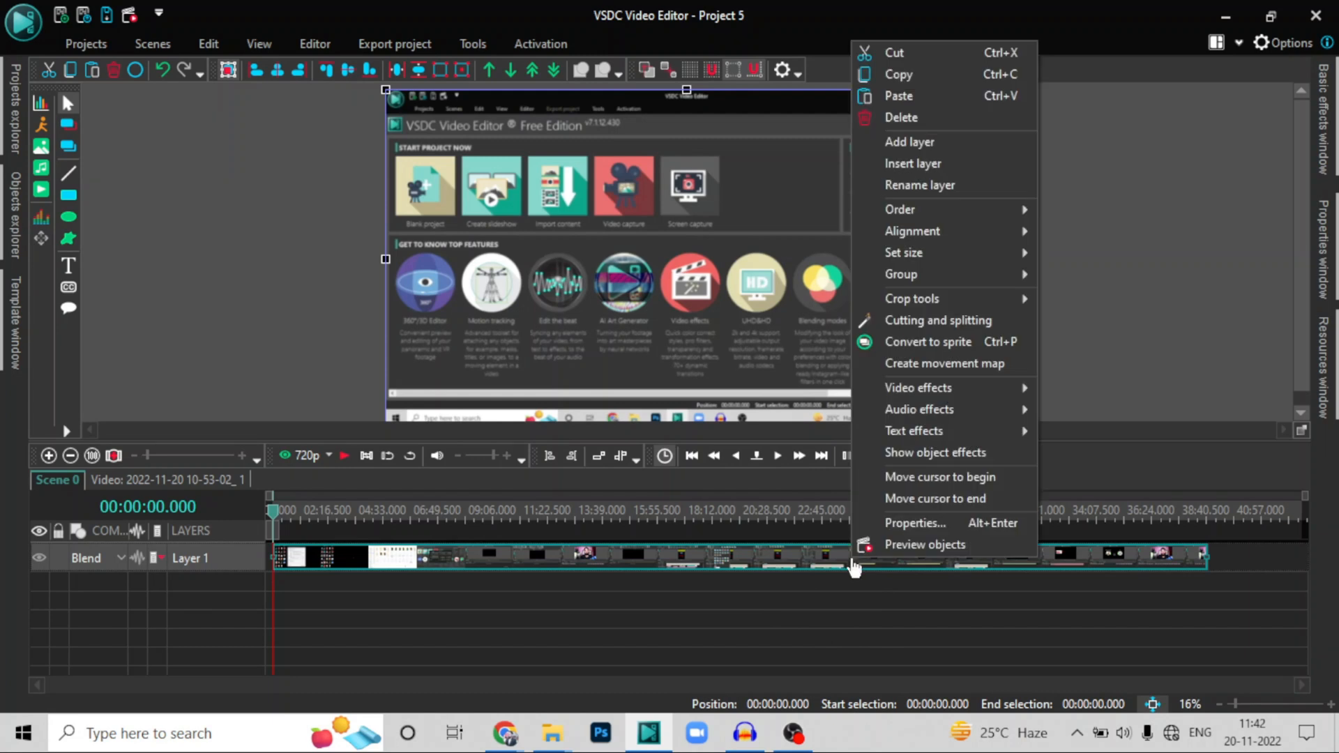
left_click(898, 524)
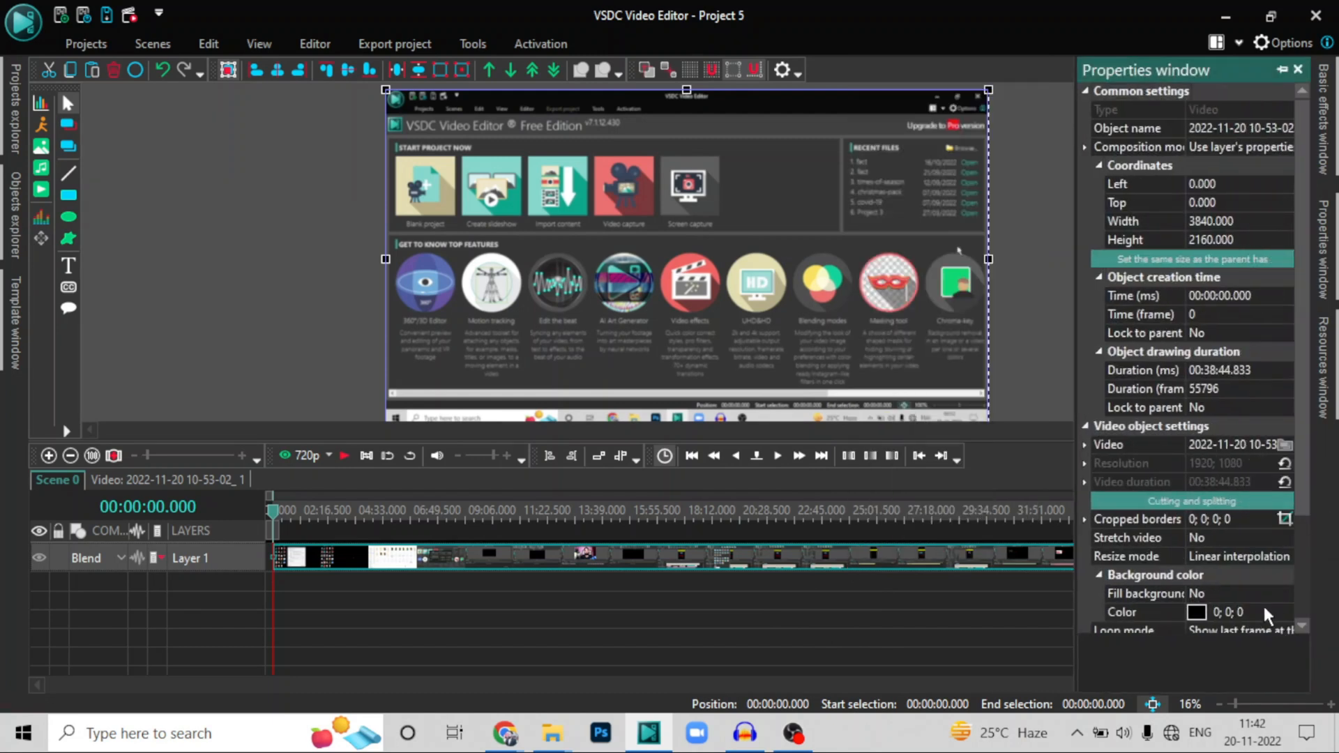
scroll(1270, 502, "down", 3)
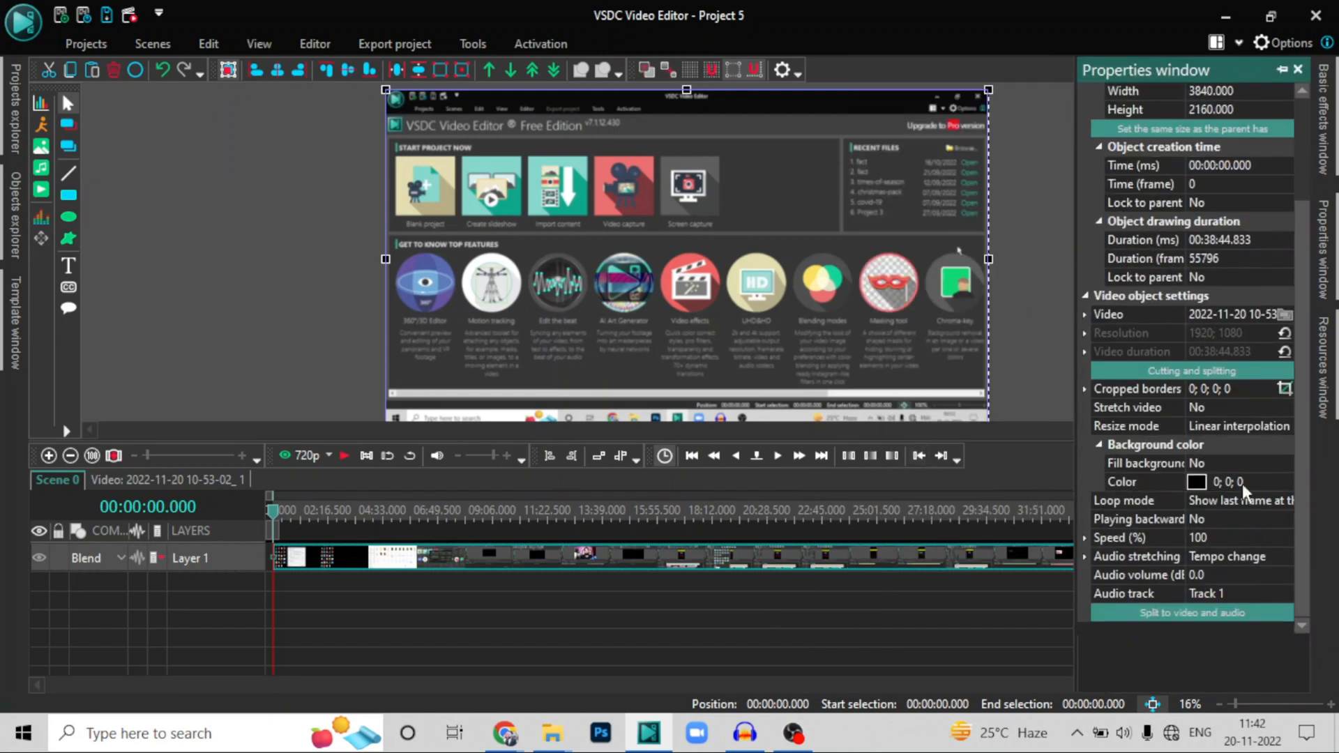
left_click(1125, 533)
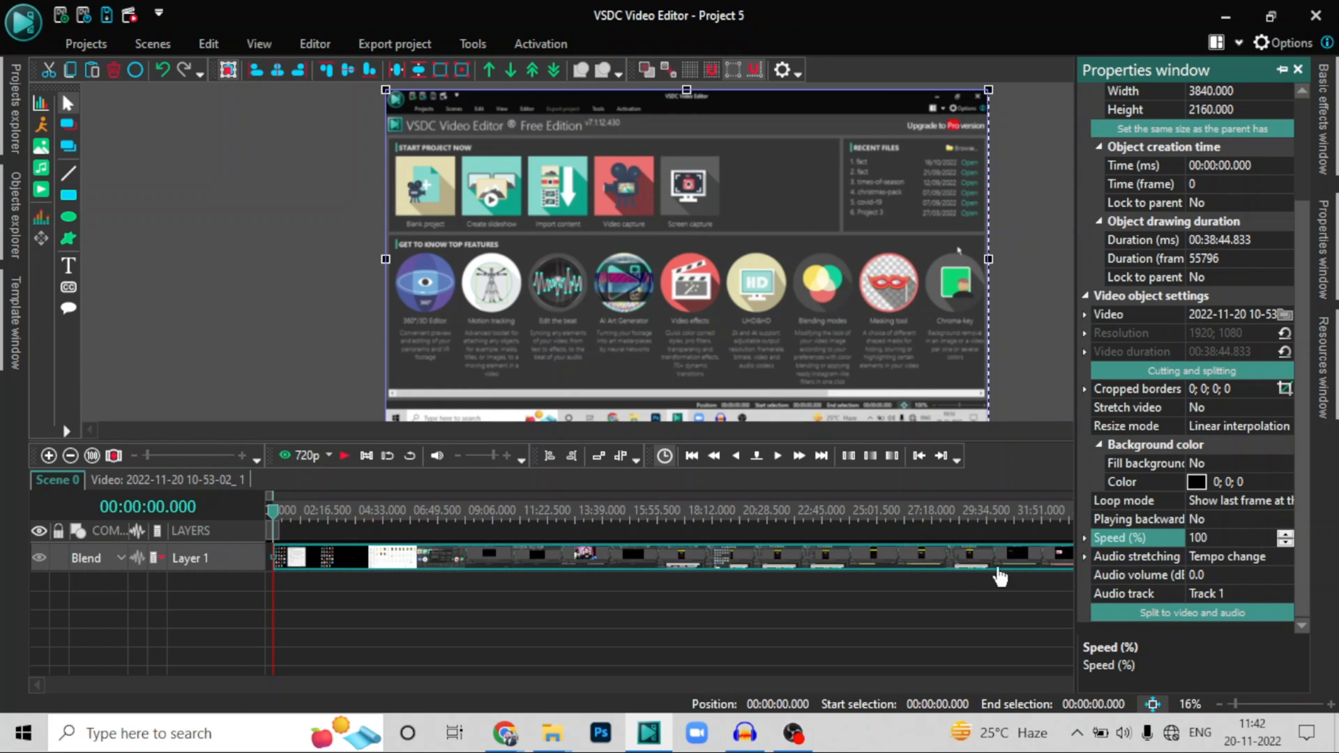
left_click(1234, 518)
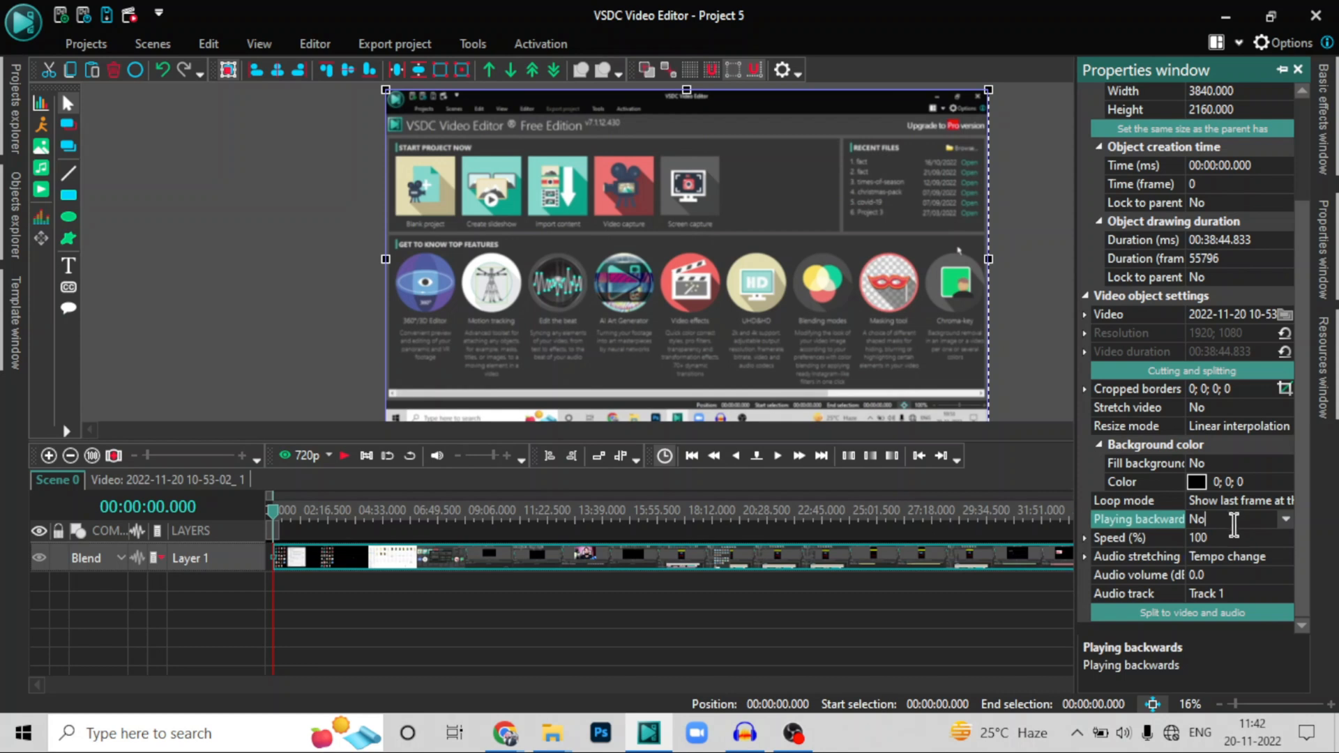
left_click(1213, 576)
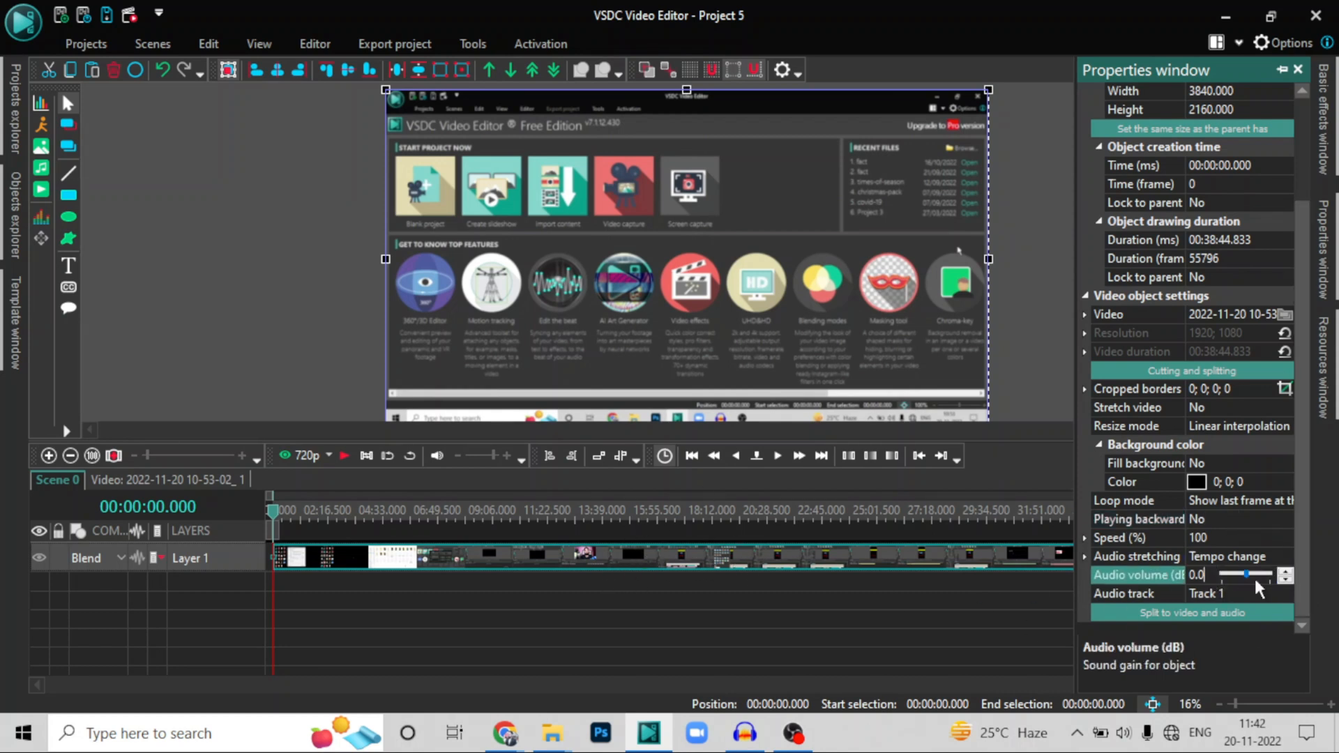
Examine the clip's audio effects, including the filter and amplitude groups, and switch to Audacity to follow the noise reduction progress
key("ctrl")
key("ctrl")
key("ctrl")
right_click(880, 555)
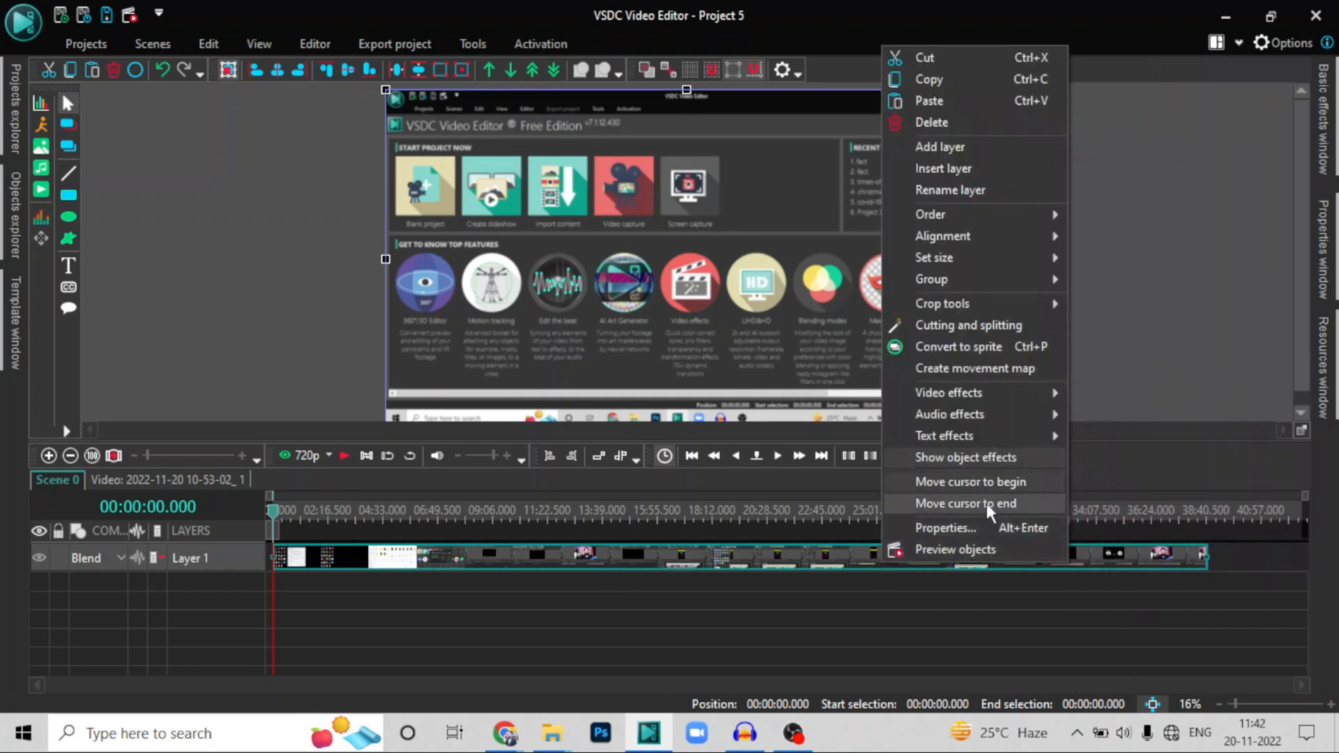
mouse_move(1032, 413)
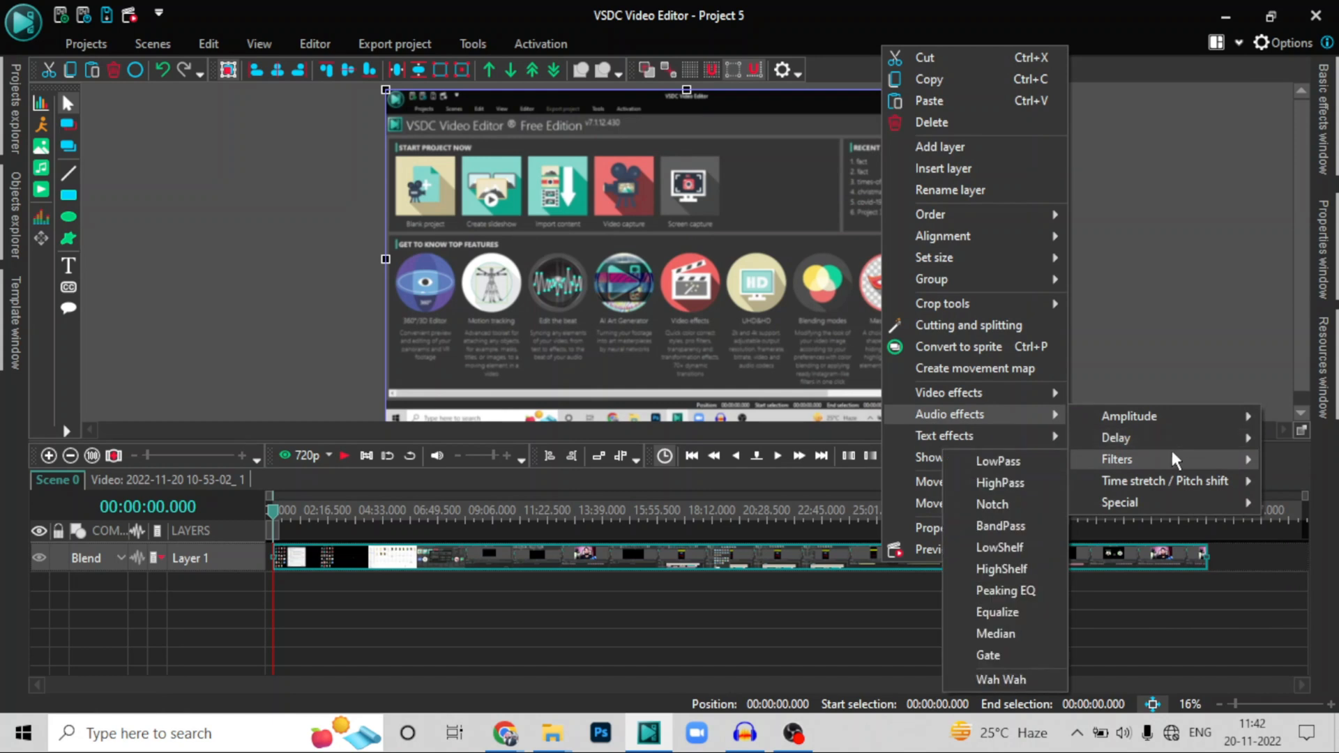
mouse_move(1151, 419)
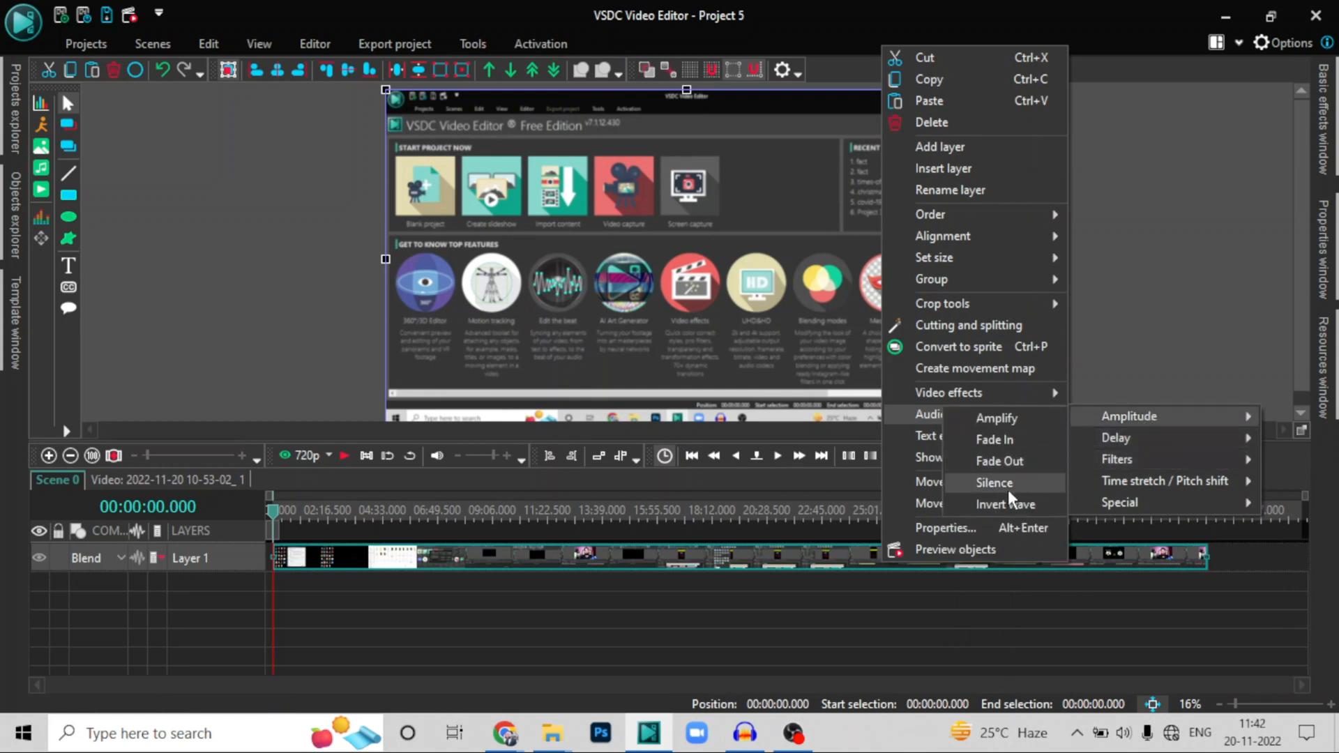
left_click(782, 625)
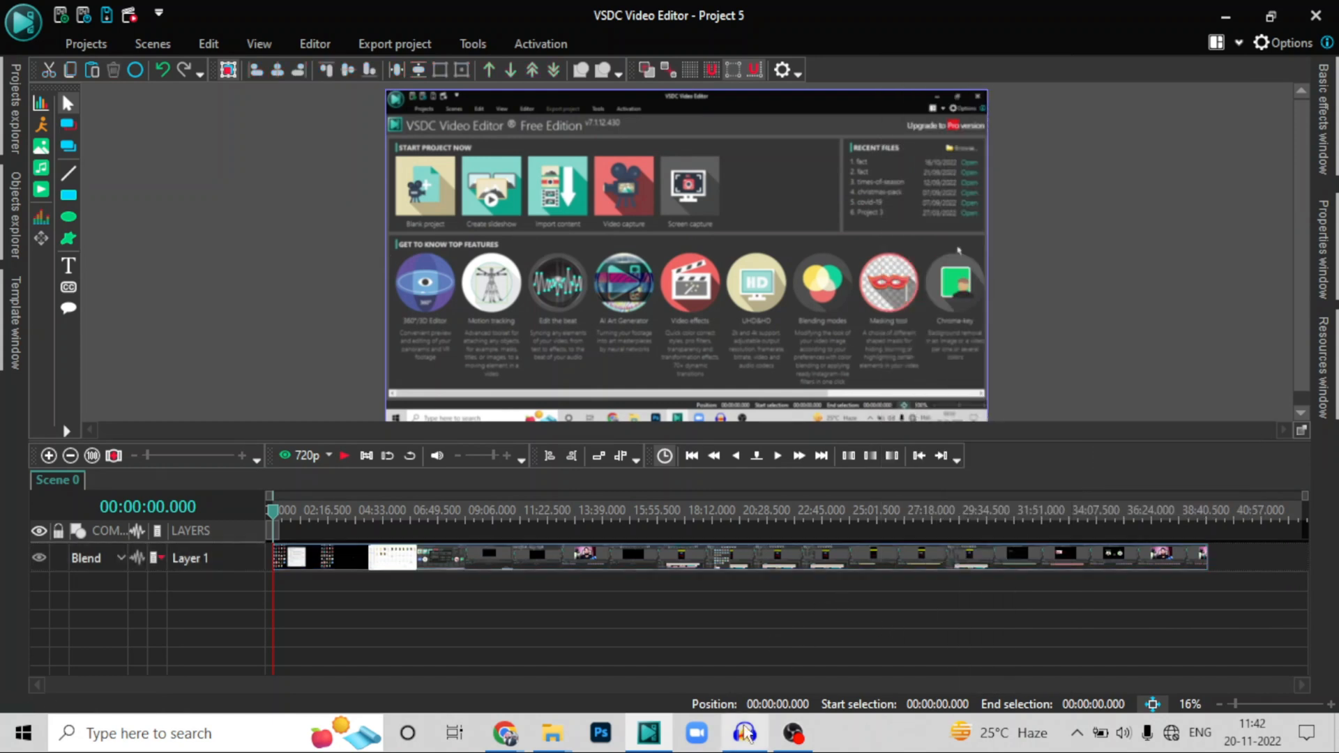
left_click(746, 733)
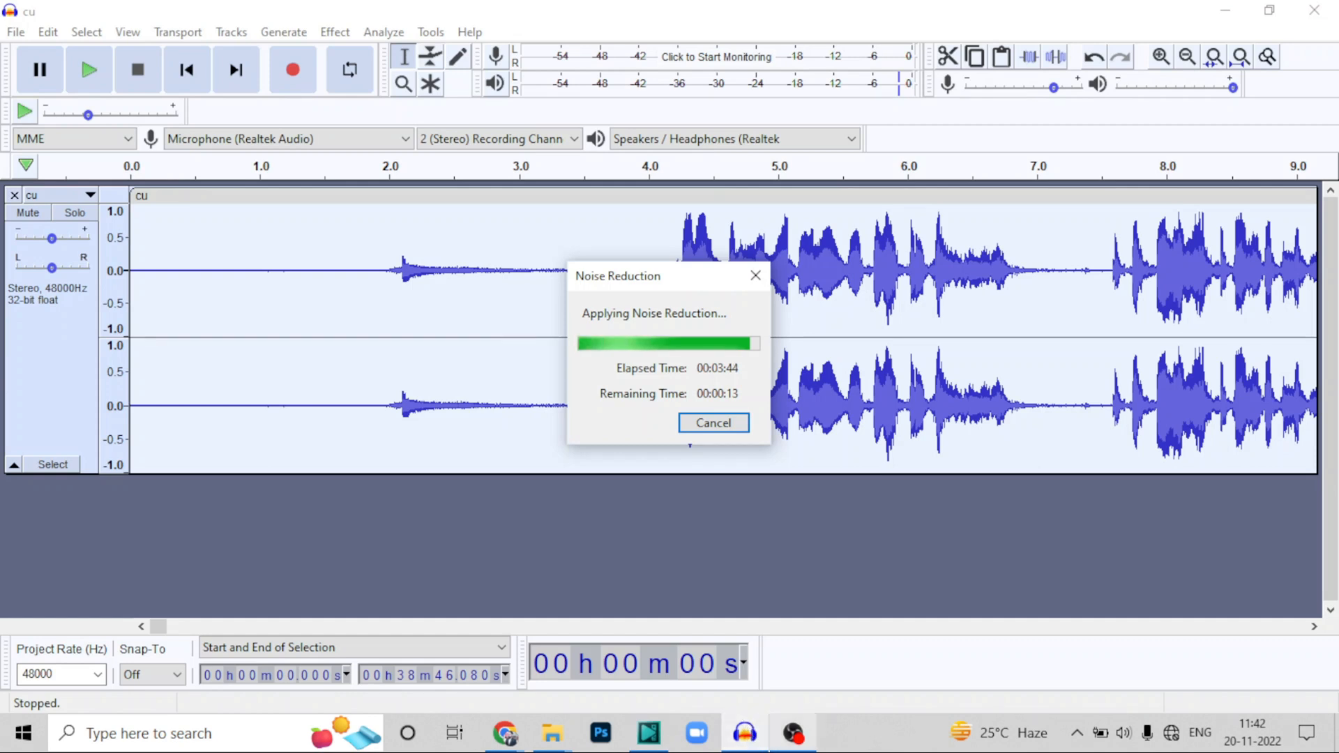
mouse_move(772, 744)
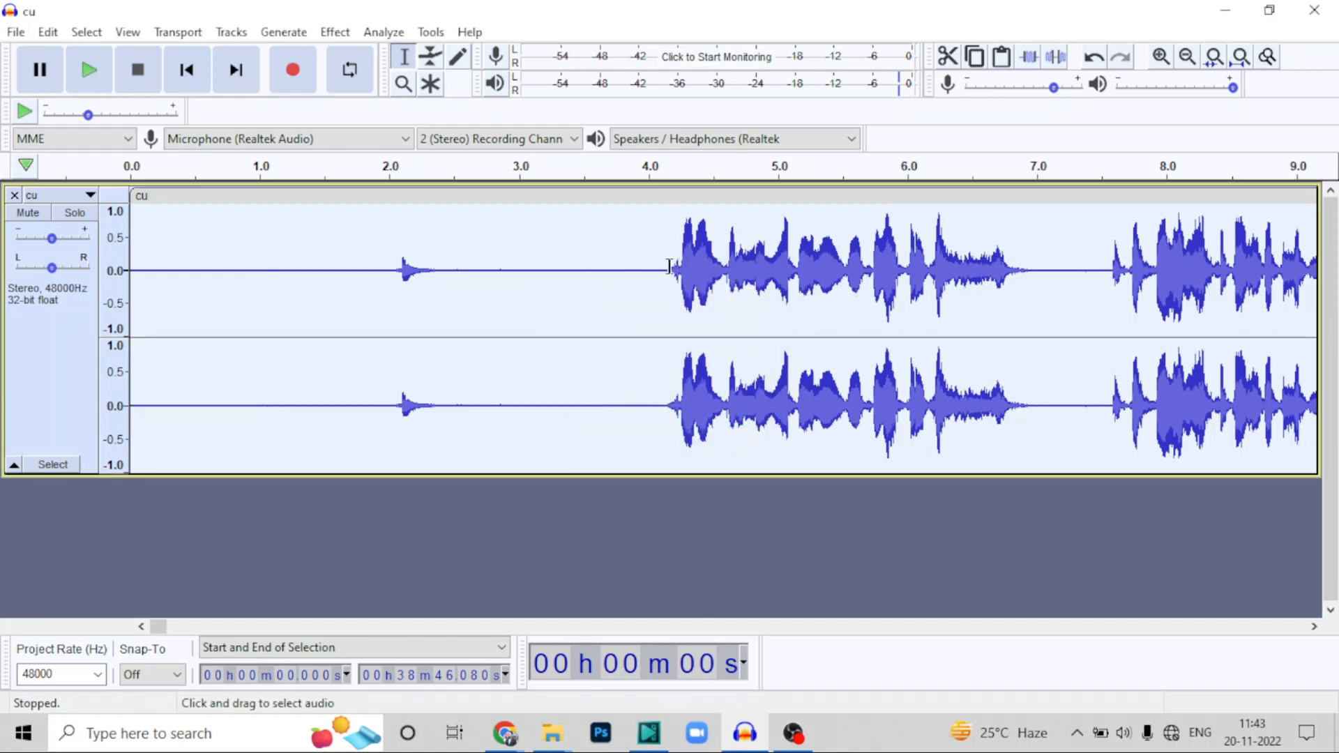
Cut the silent opening from the start to about 4.17 s, and briefly play the whole track to check it
left_click_drag(671, 269, 131, 272)
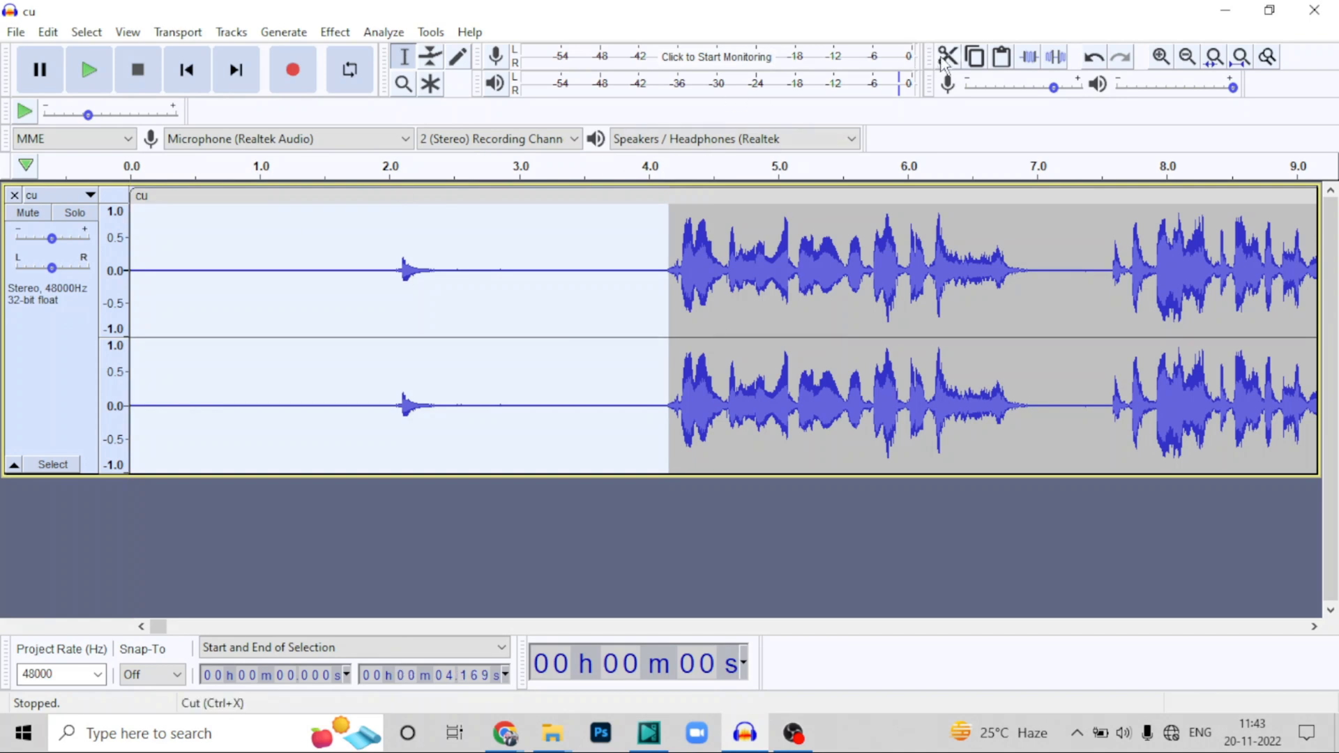
key("ctrl+x")
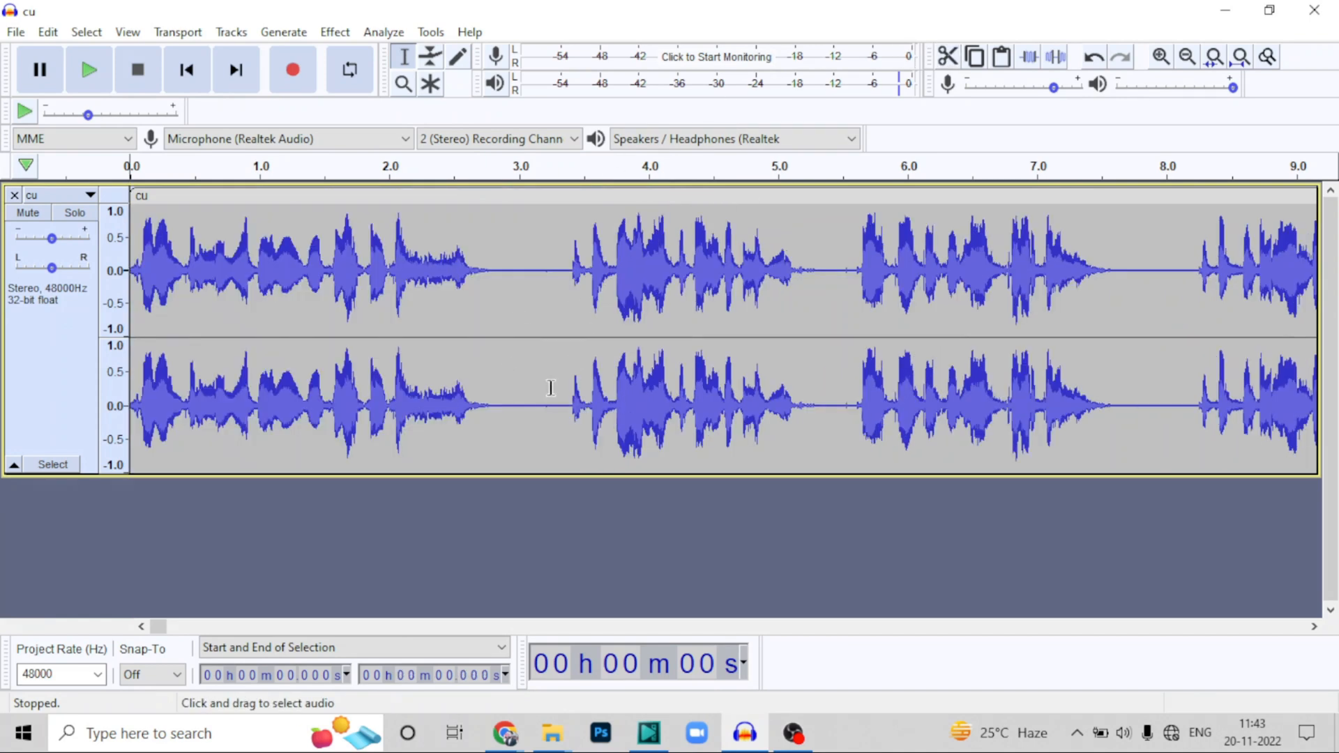
key("ctrl+a")
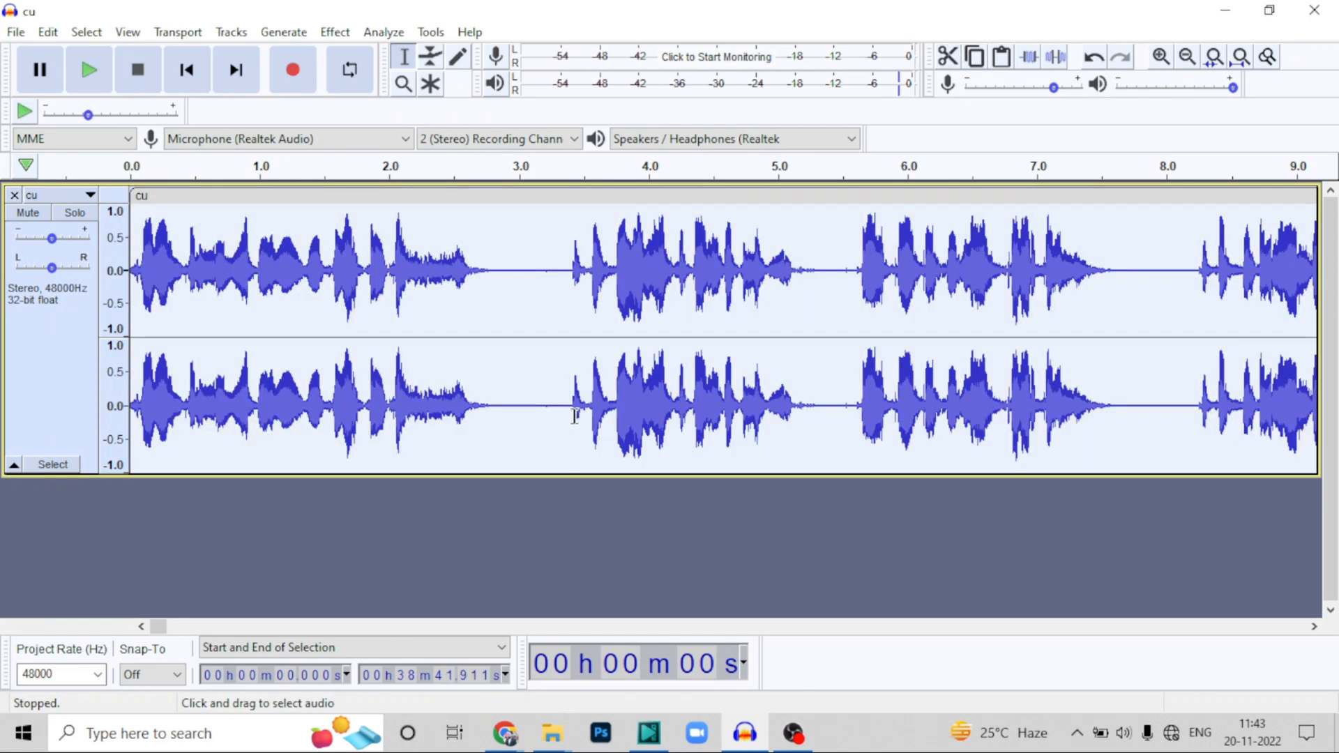
key("space")
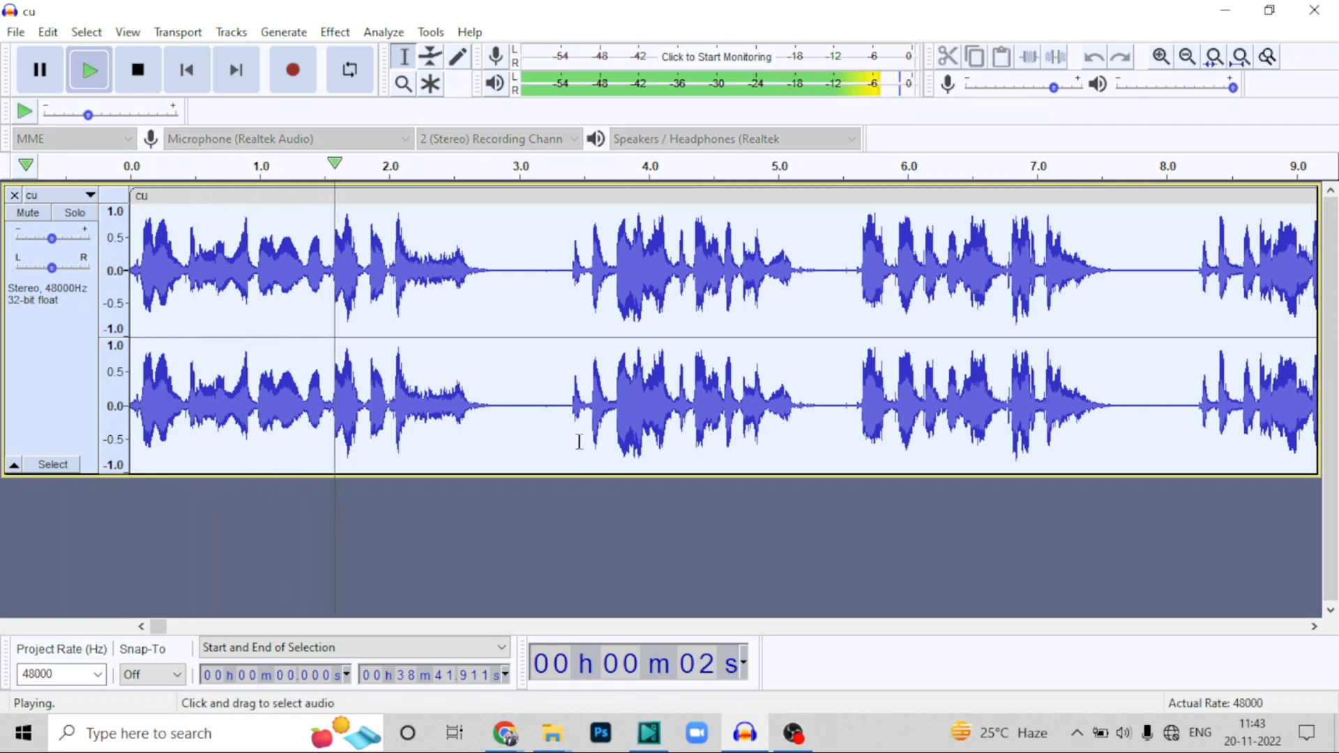
left_click(138, 77)
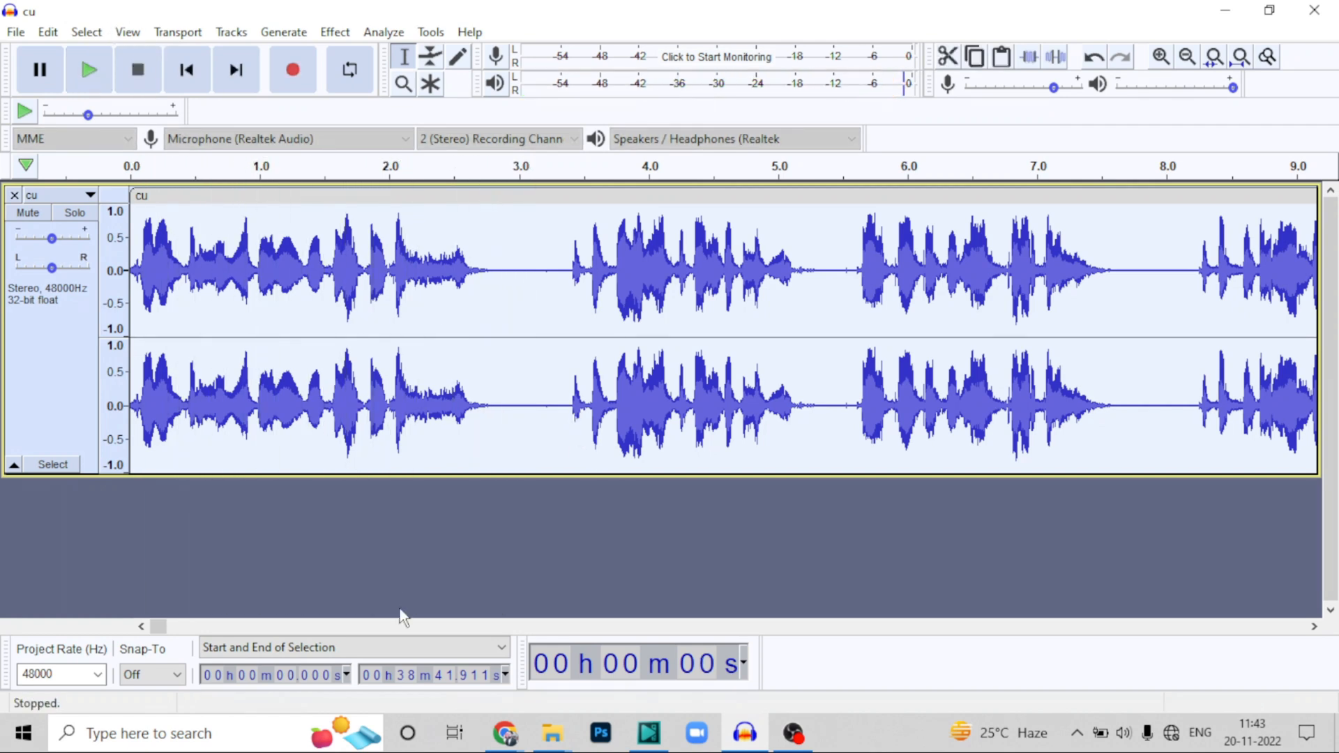
Cut the trailing silence after the last speech, from about 38 min 40.66 s to the track's end
left_click_drag(158, 626, 1303, 628)
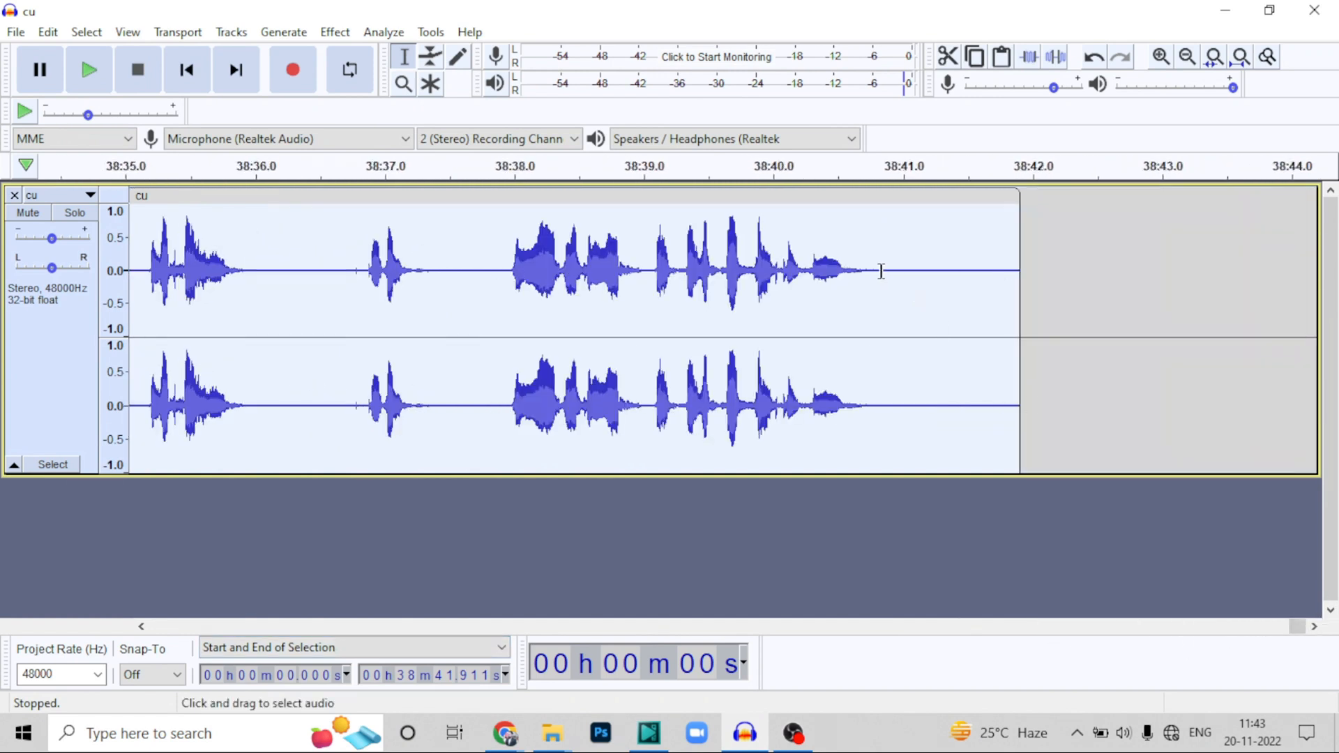
left_click_drag(859, 272, 1041, 256)
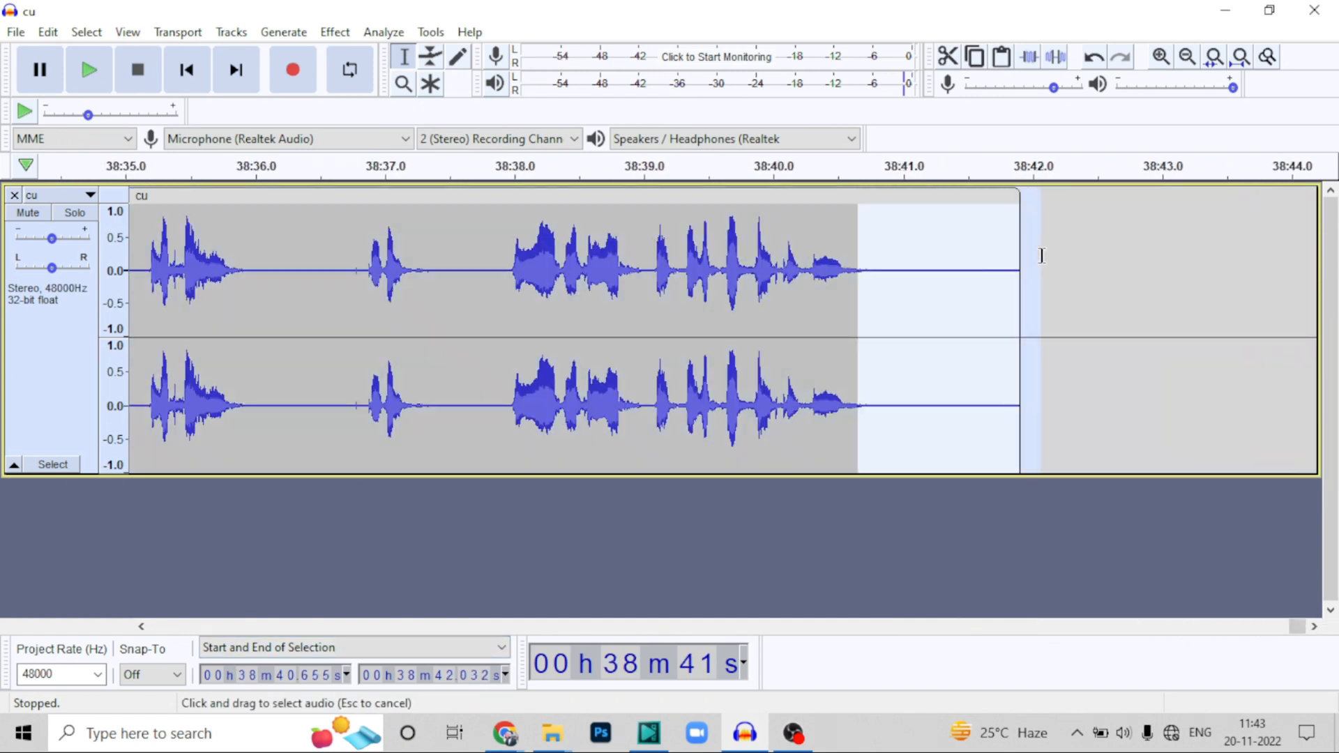
left_click(947, 56)
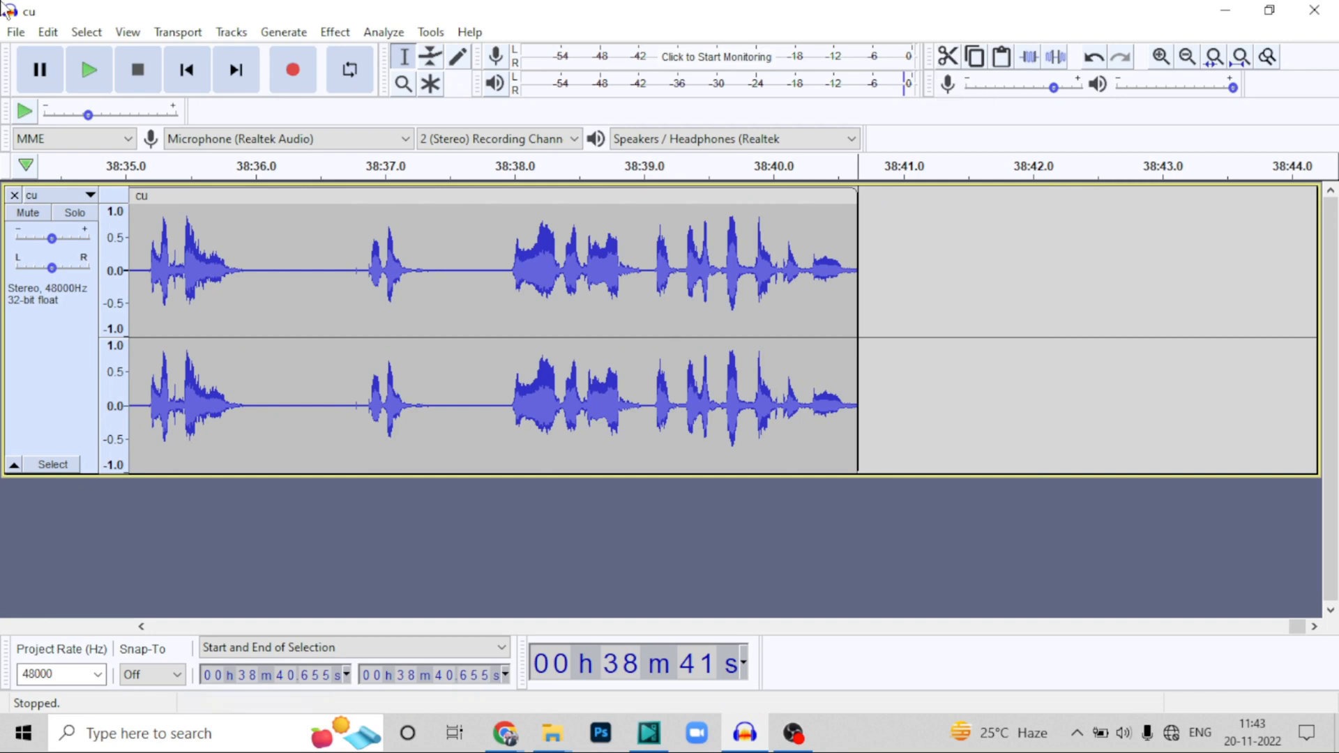
Export the cleaned track as a 16-bit PCM WAV file named u in New folder
left_click(16, 31)
mouse_move(110, 178)
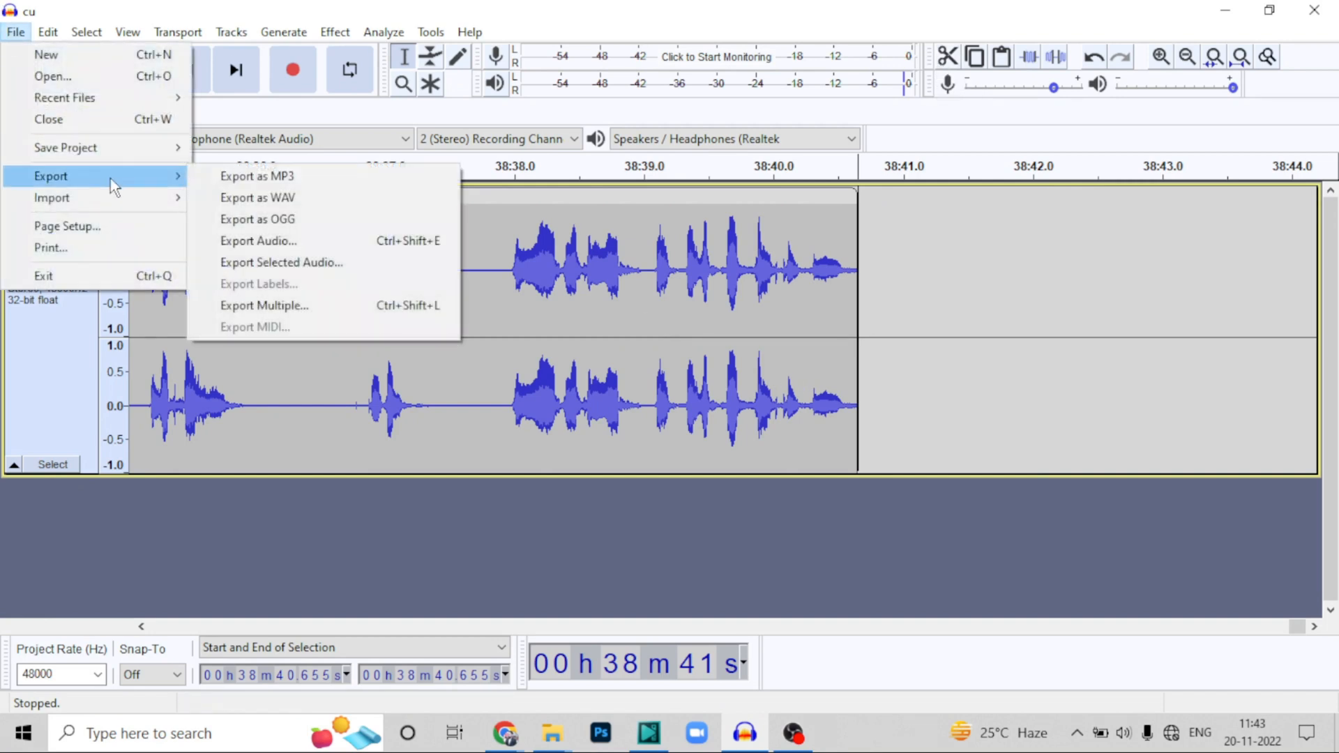
left_click(304, 202)
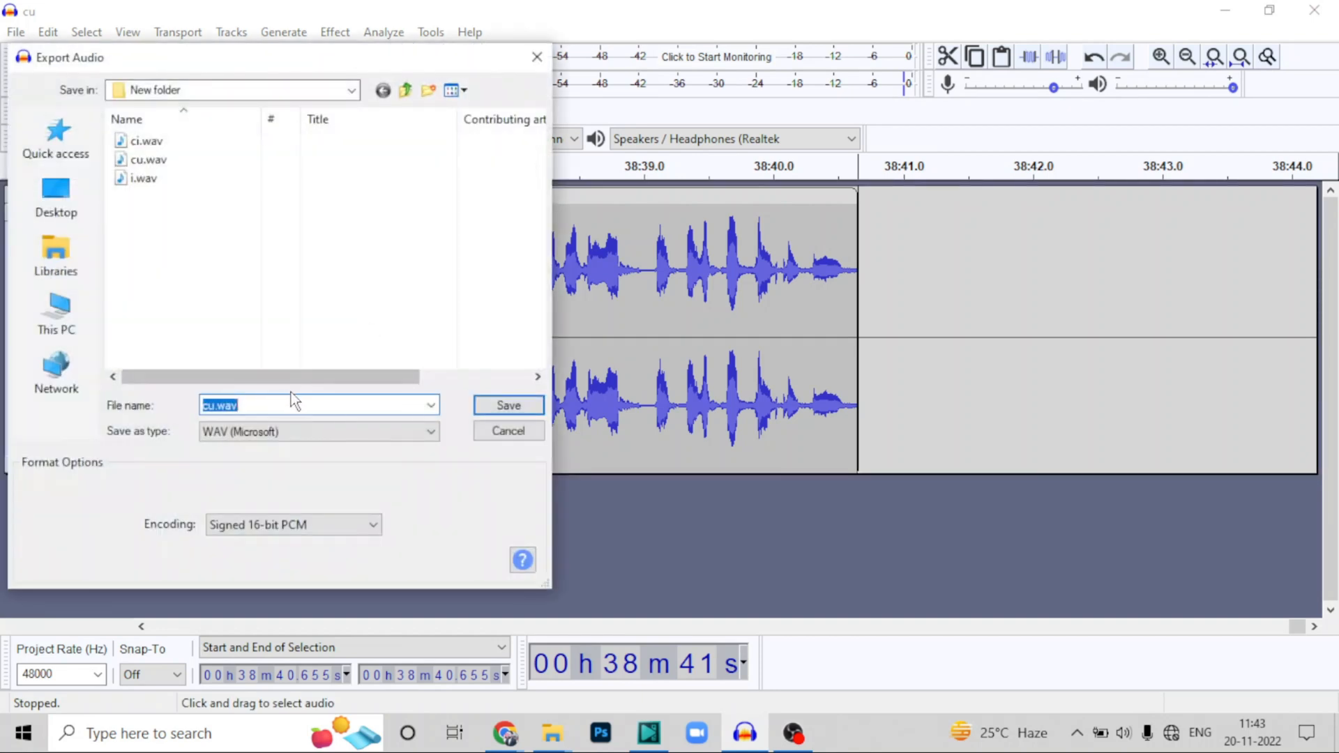
type("u")
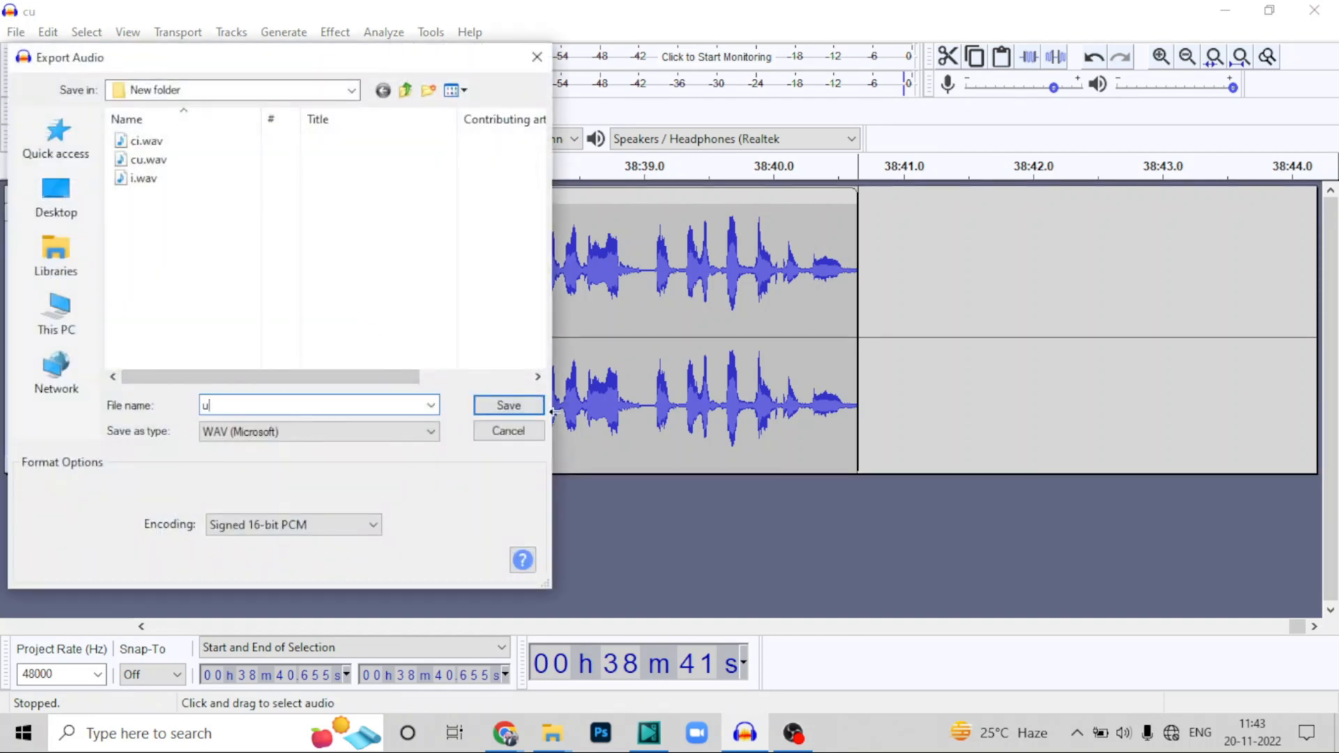
left_click(530, 406)
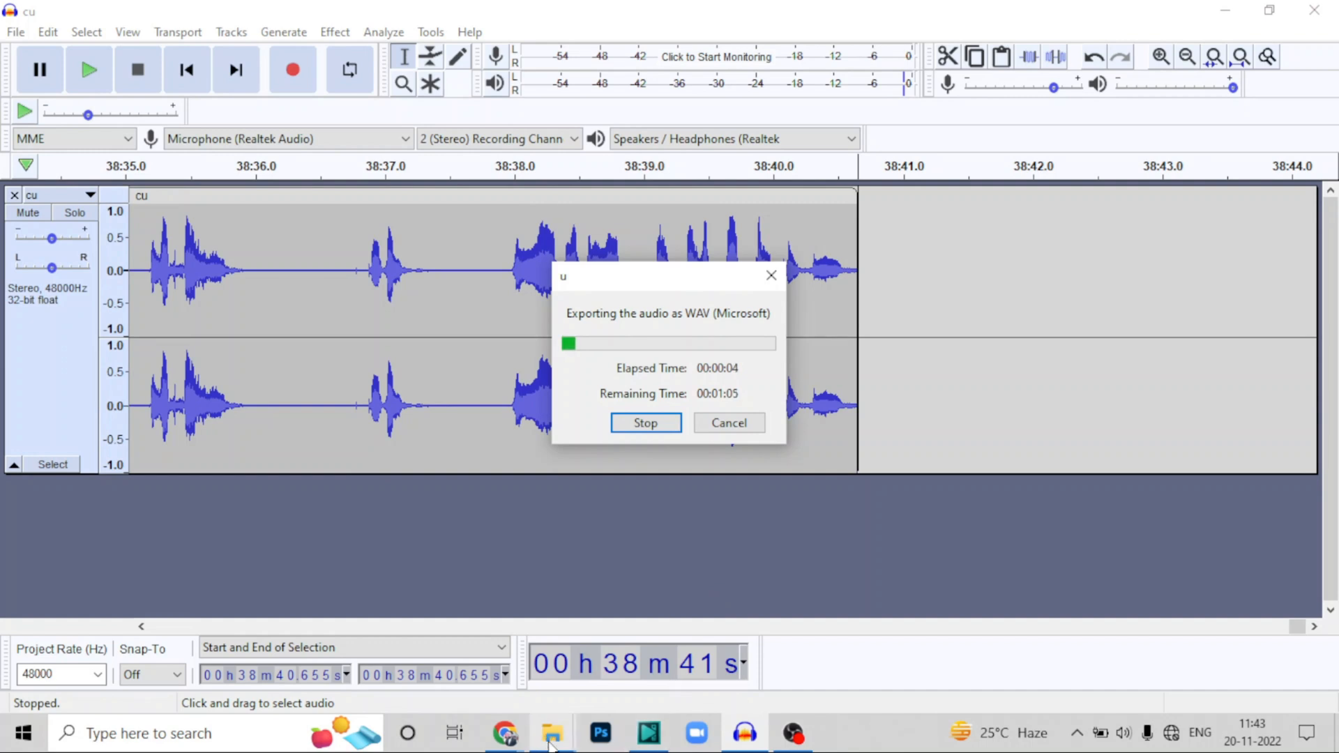
Switch to VSDC, select the video clip, and check the WAV export progress in Audacity before returning to VSDC
left_click(645, 733)
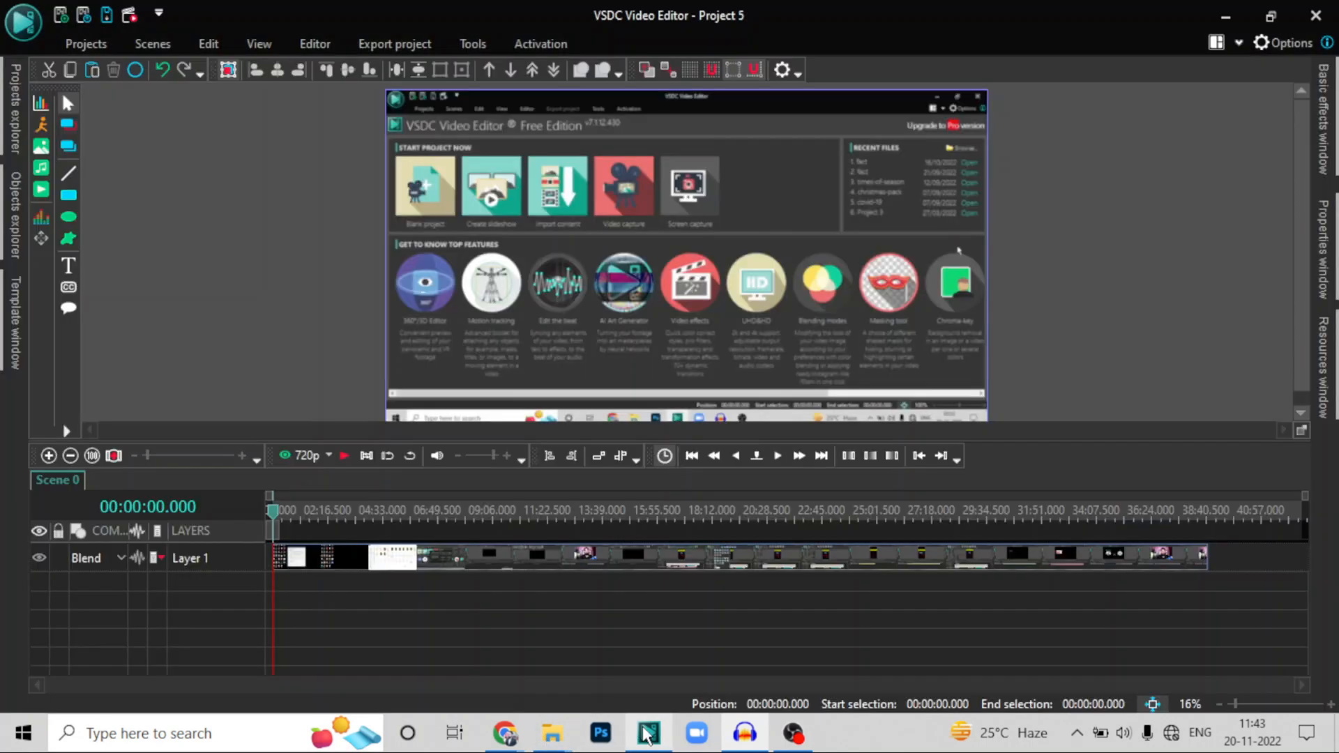
left_click(670, 568)
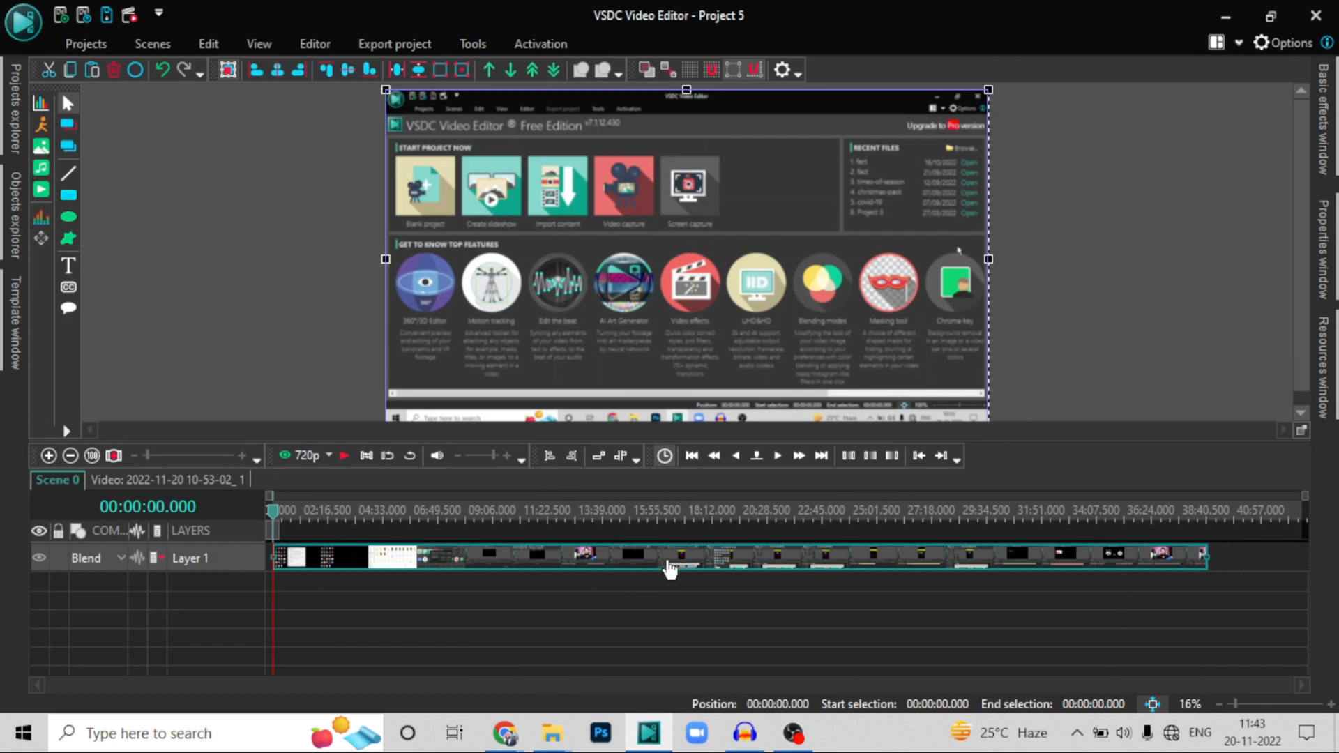
left_click(607, 283)
left_click(758, 737)
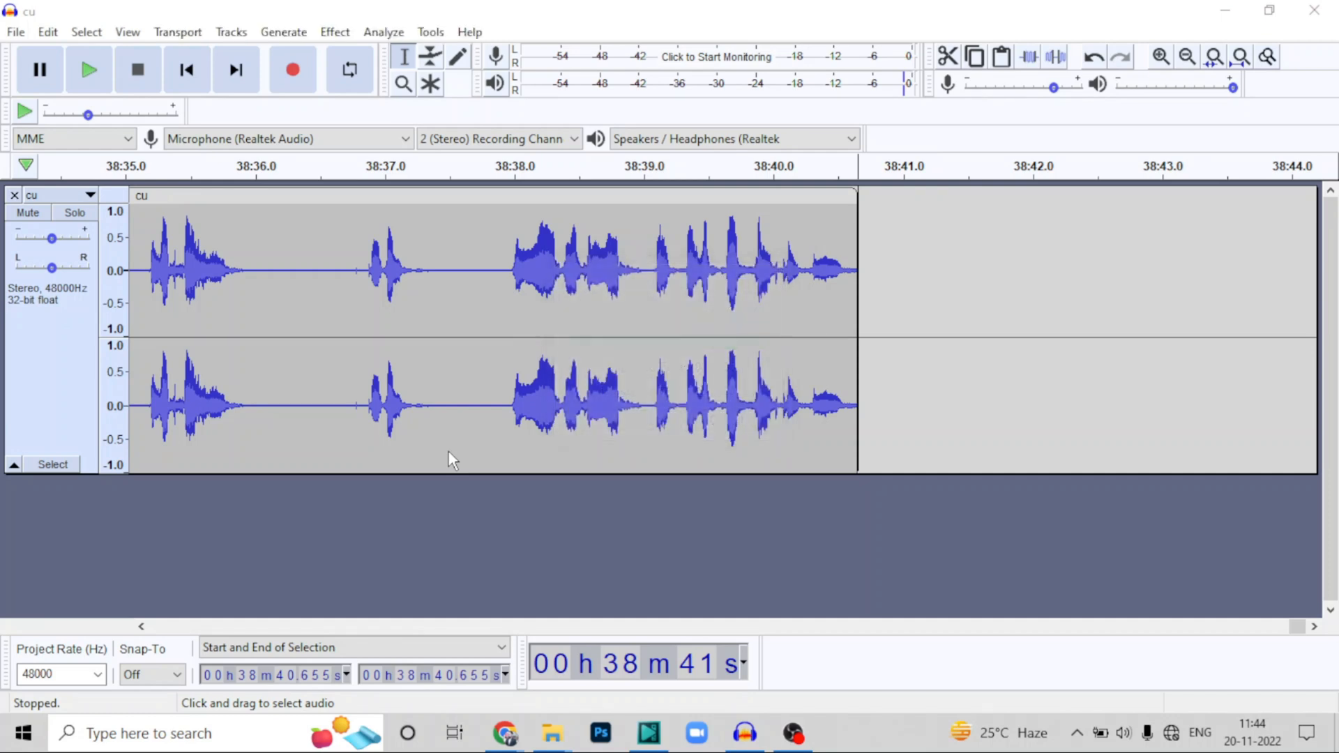
left_click(648, 733)
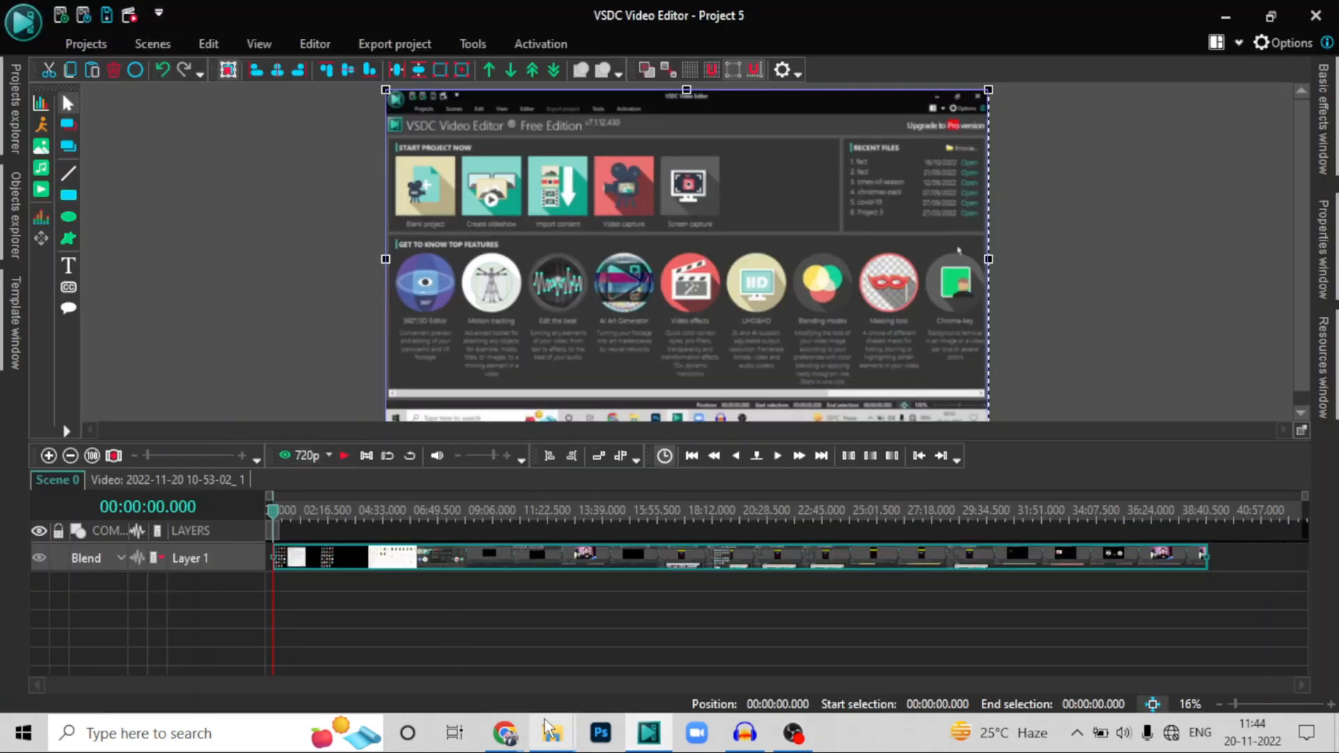
Switch to File Explorer and show New folder with the exported WAV recordings
mouse_move(552, 732)
left_click(480, 667)
left_click(455, 408)
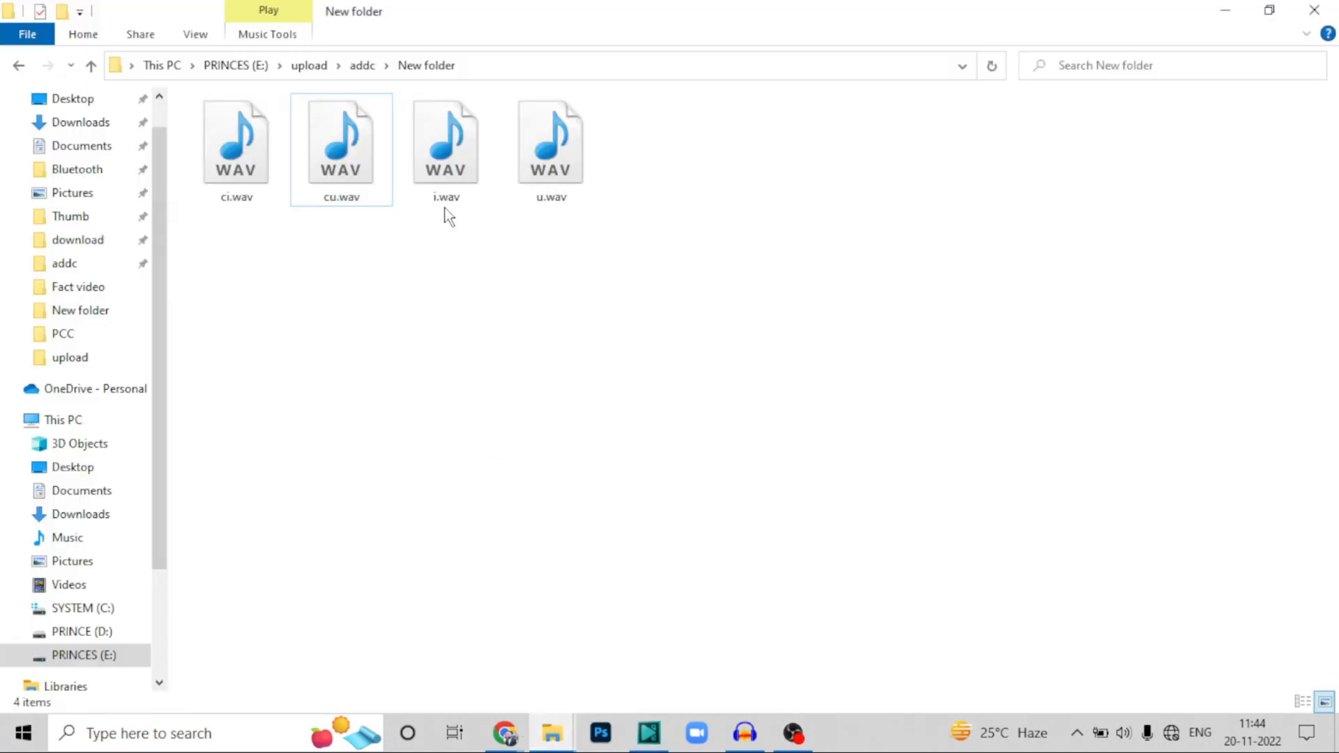
Switch to VSDC, adding u.wav from New folder at 0 s on its own layer below the video, and select the video clip
left_click_drag(584, 165, 563, 609)
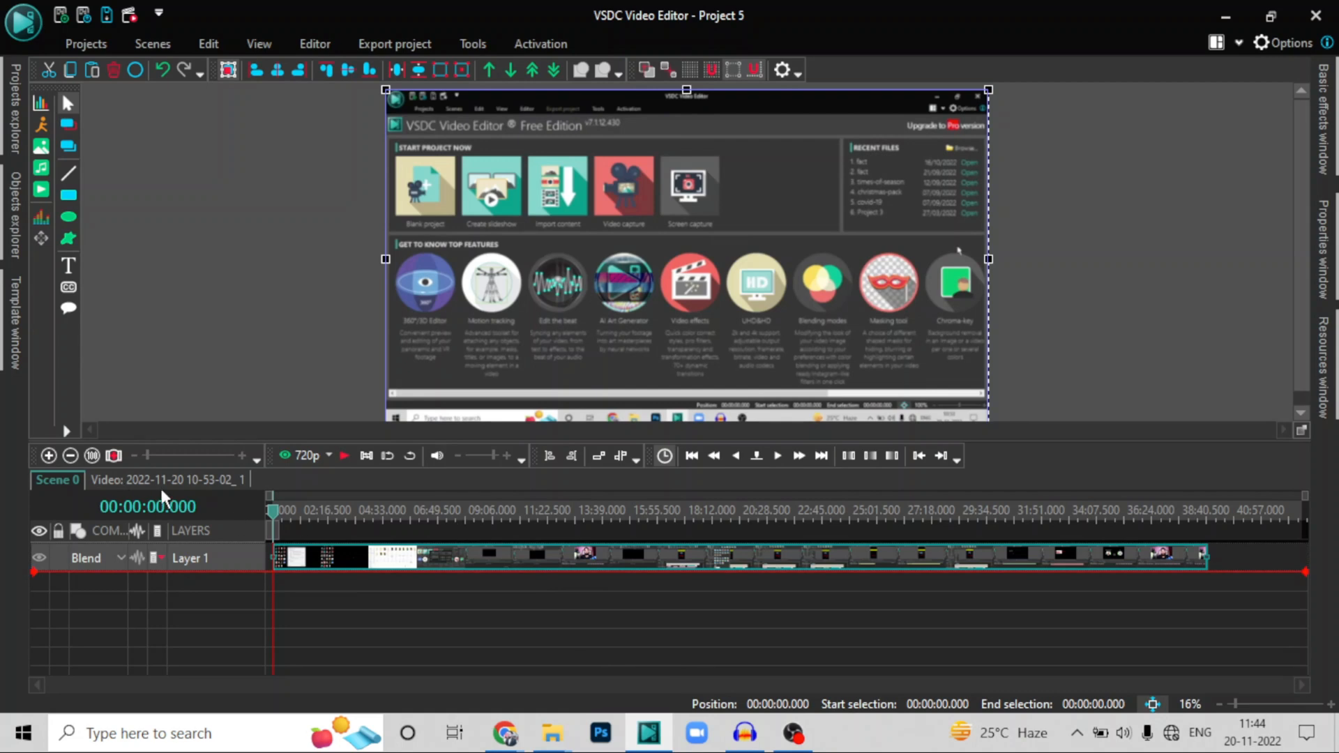
left_click(294, 579)
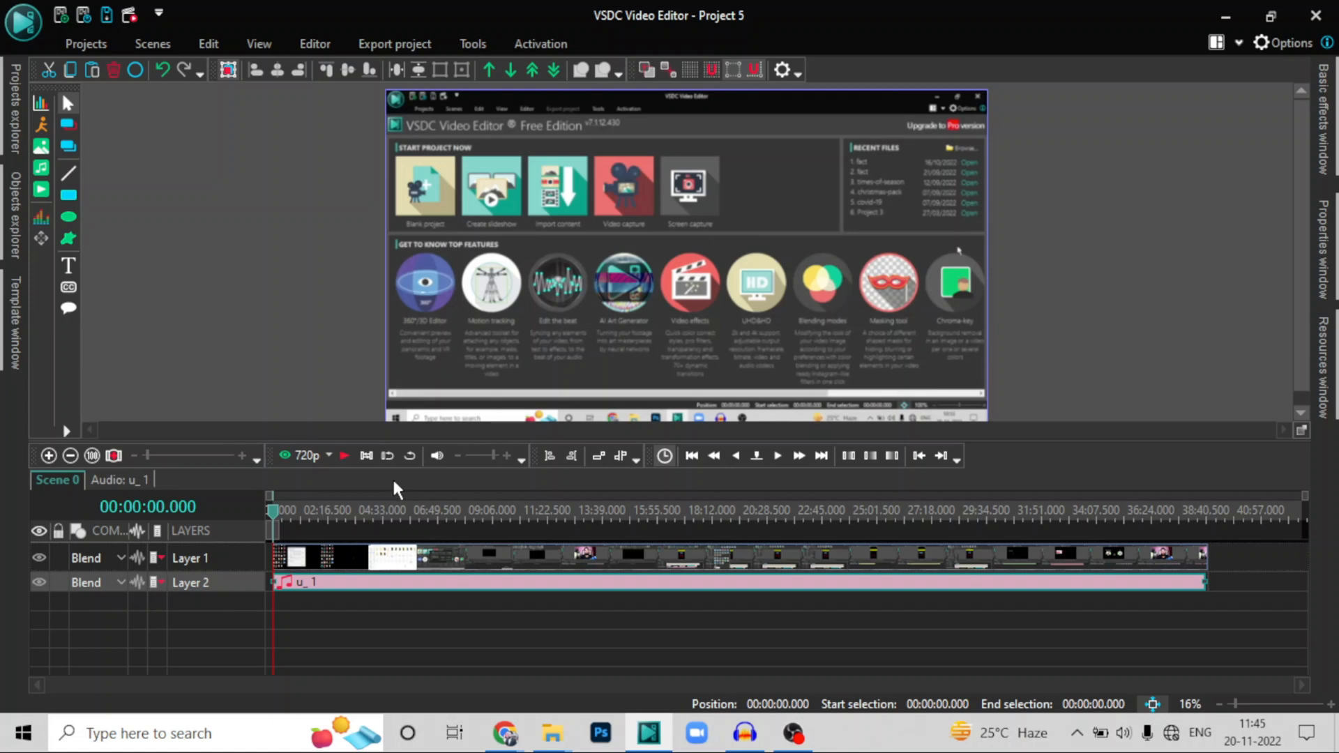
left_click(314, 566)
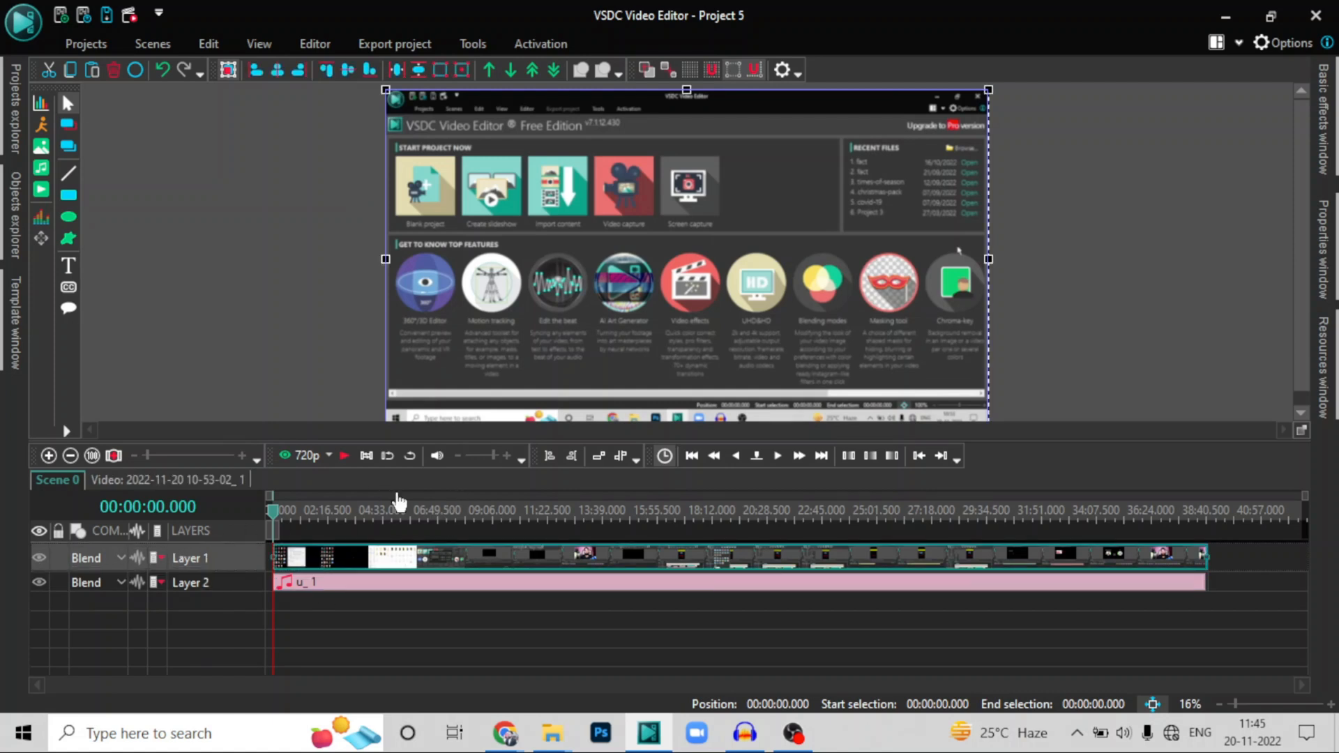
Play the first few seconds of the scene repeatedly to compare the video's own sound with the u audio clip
left_click(342, 457)
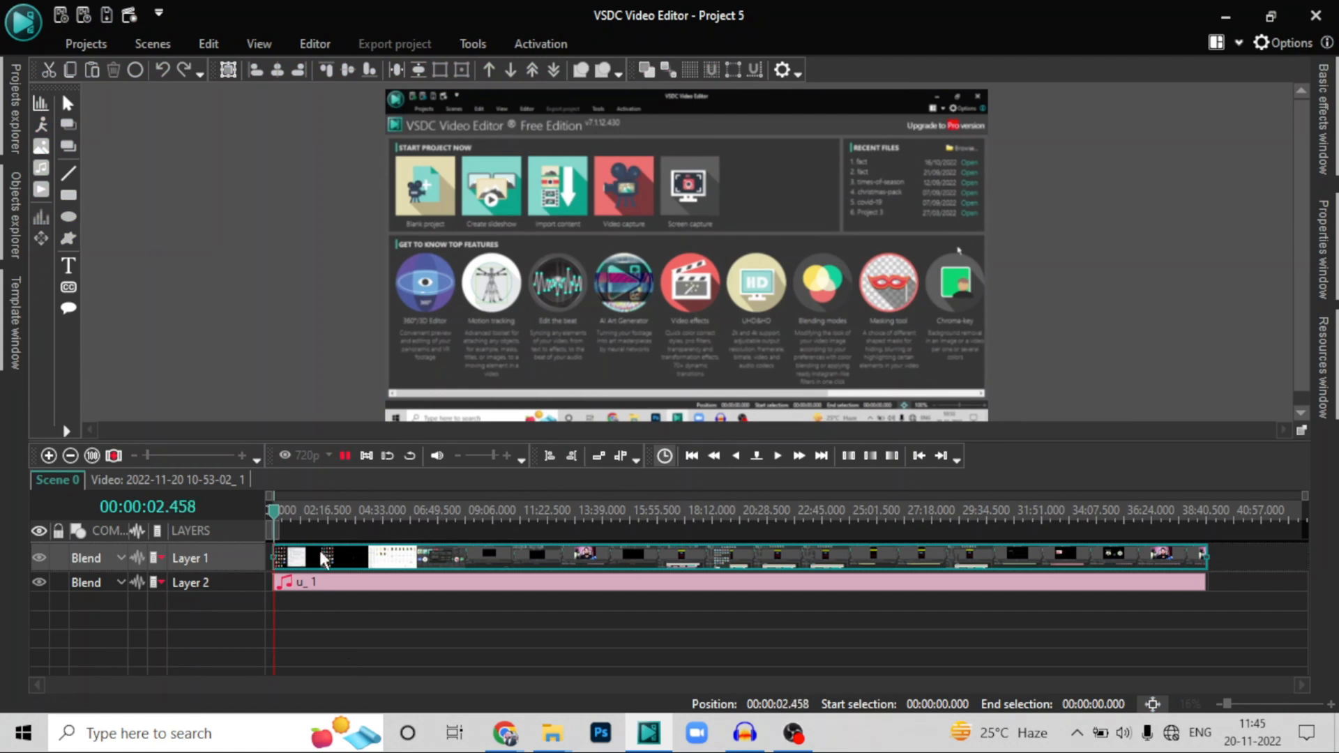
left_click(345, 455)
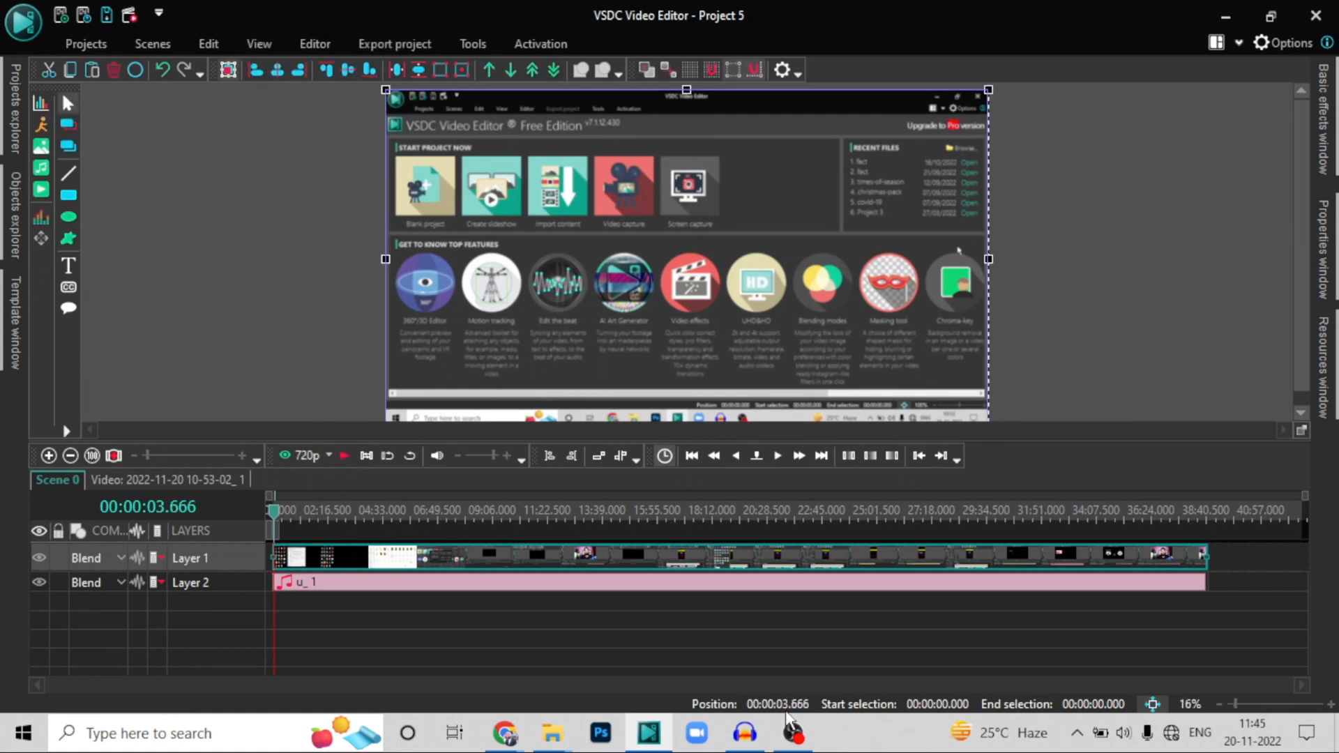
left_click(786, 712)
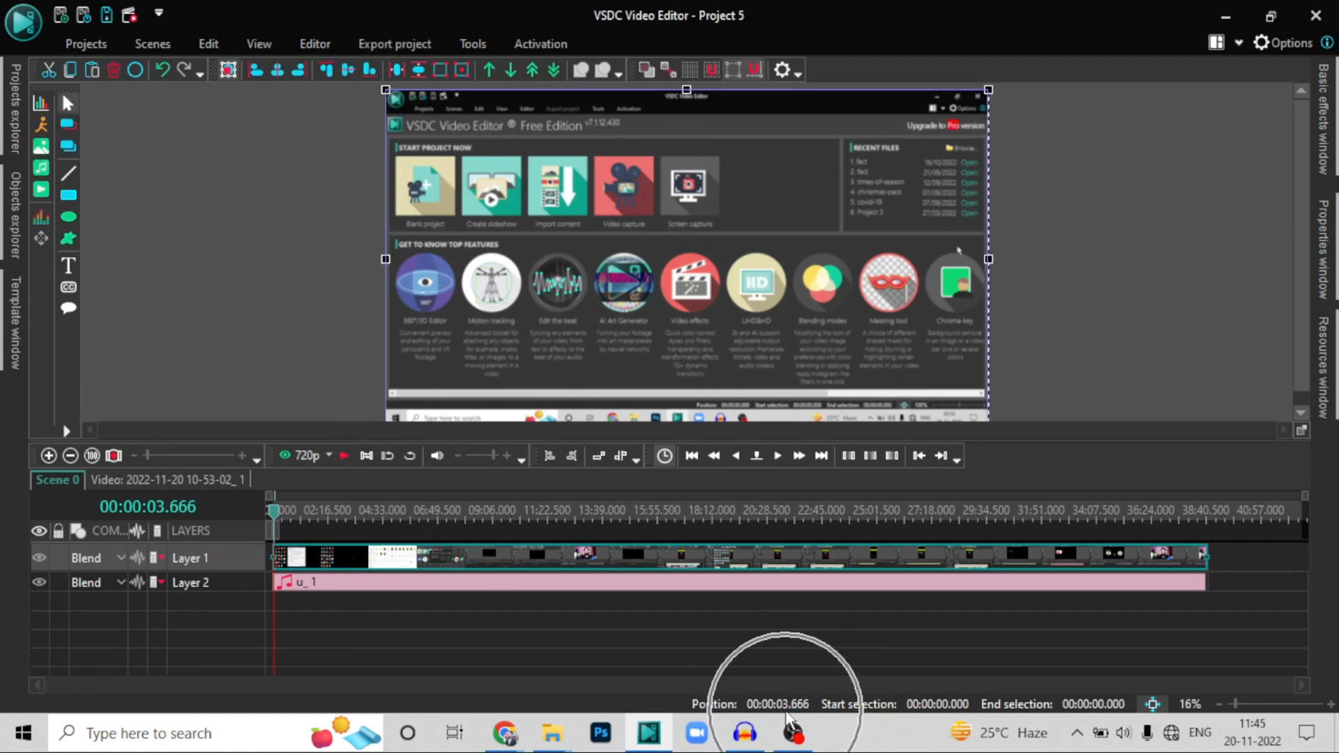
key("ctrl")
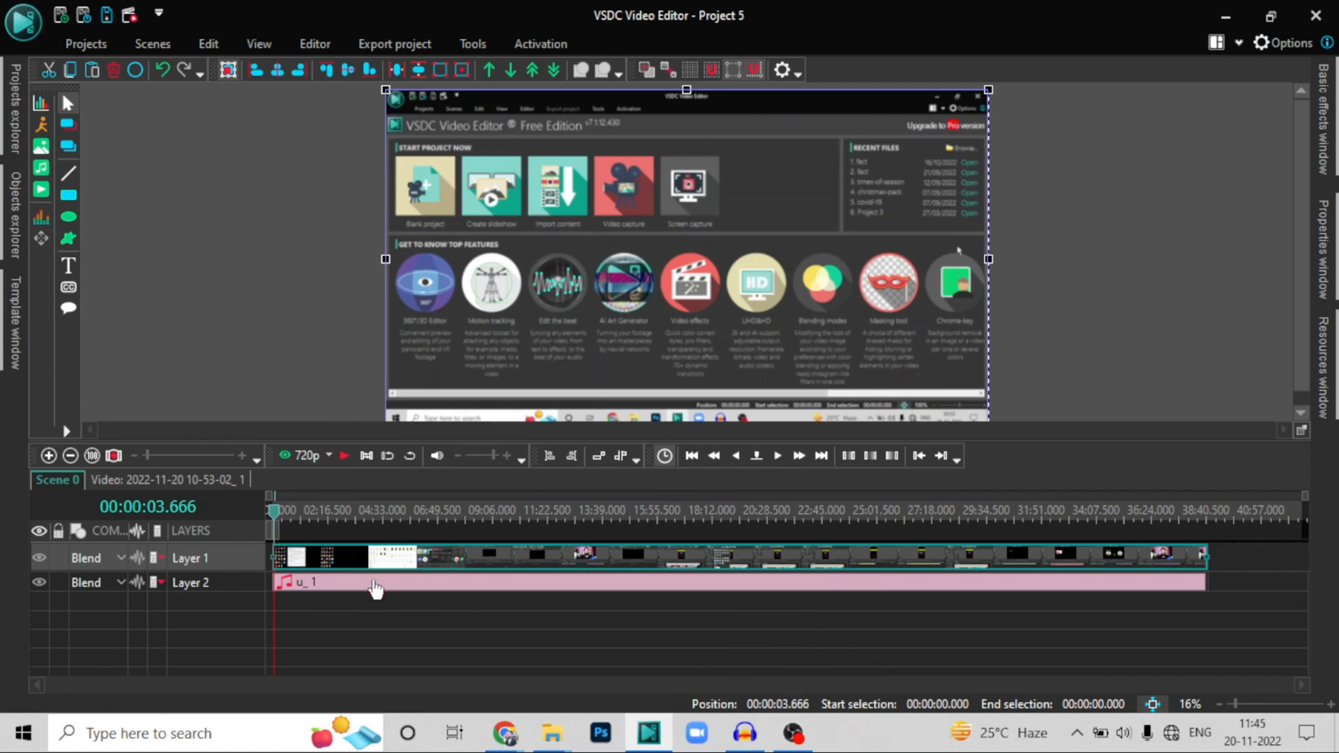
key("ctrl")
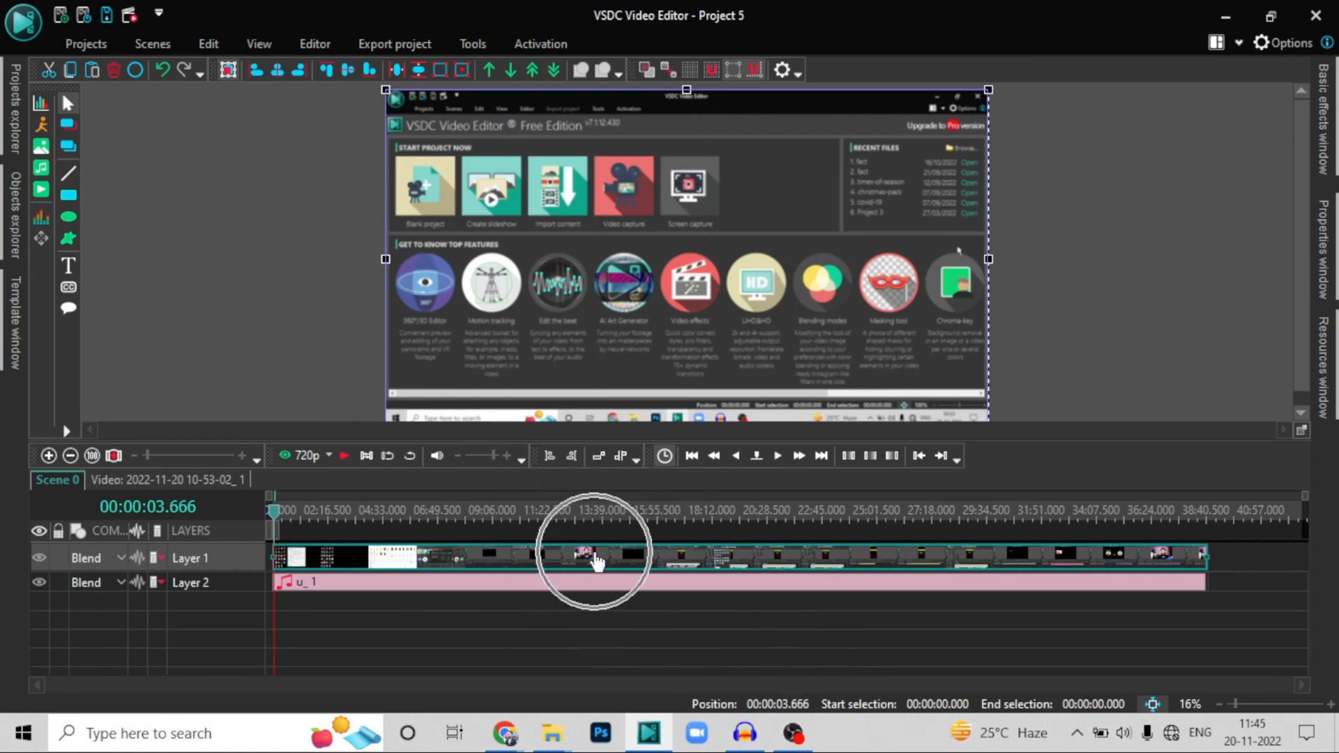
left_click_drag(277, 520, 207, 530)
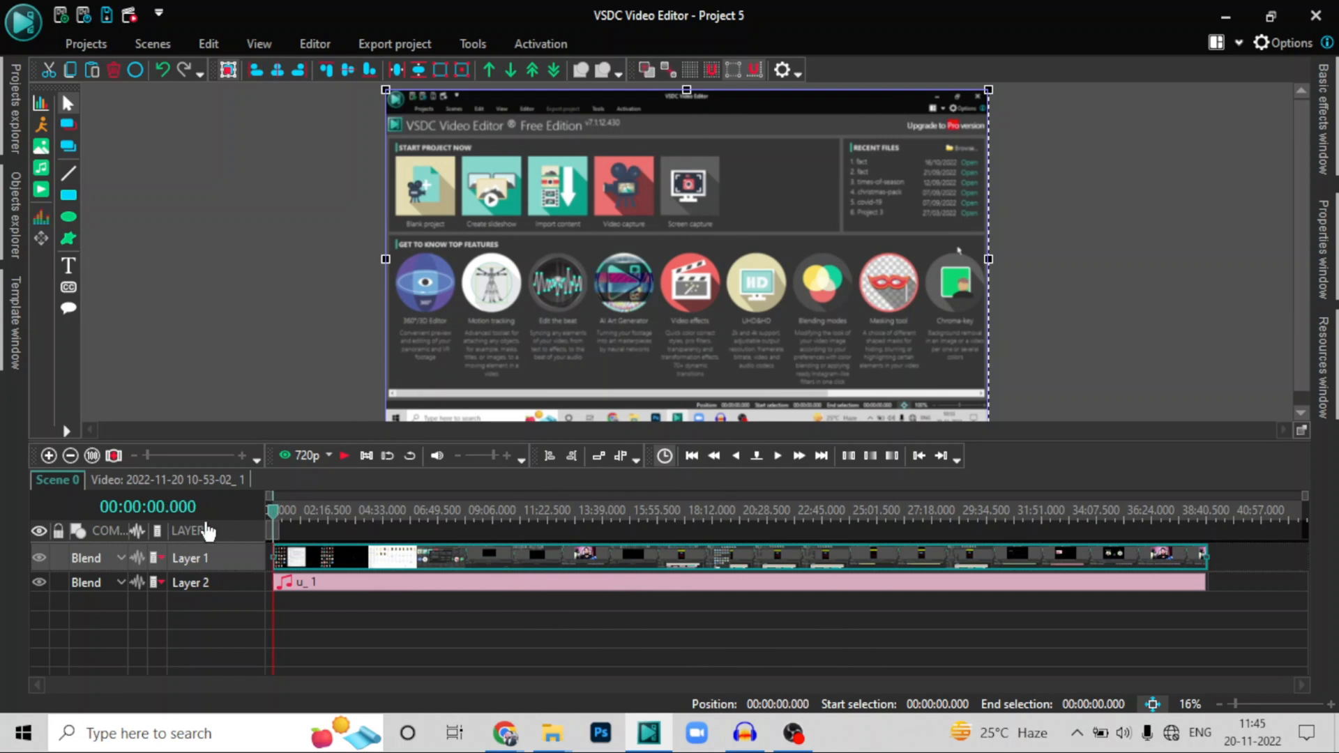
left_click(344, 456)
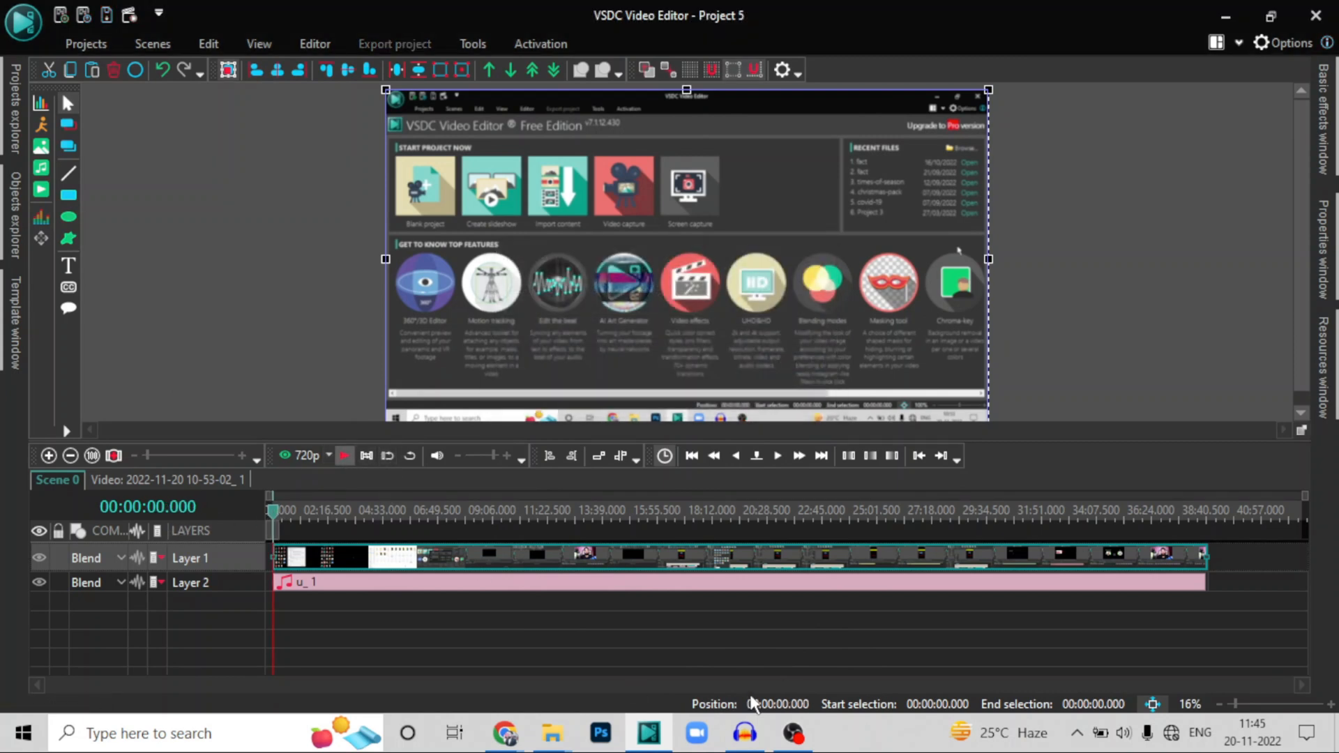
mouse_move(527, 587)
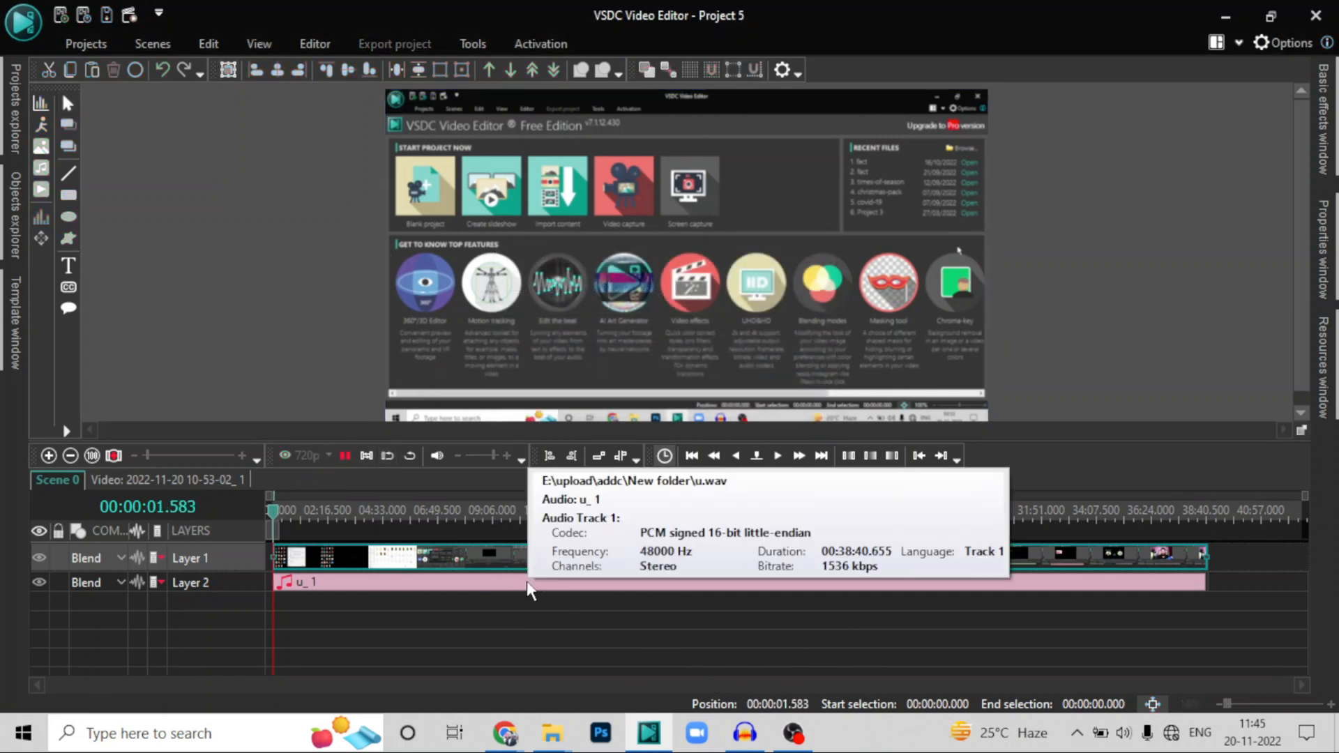
key("space")
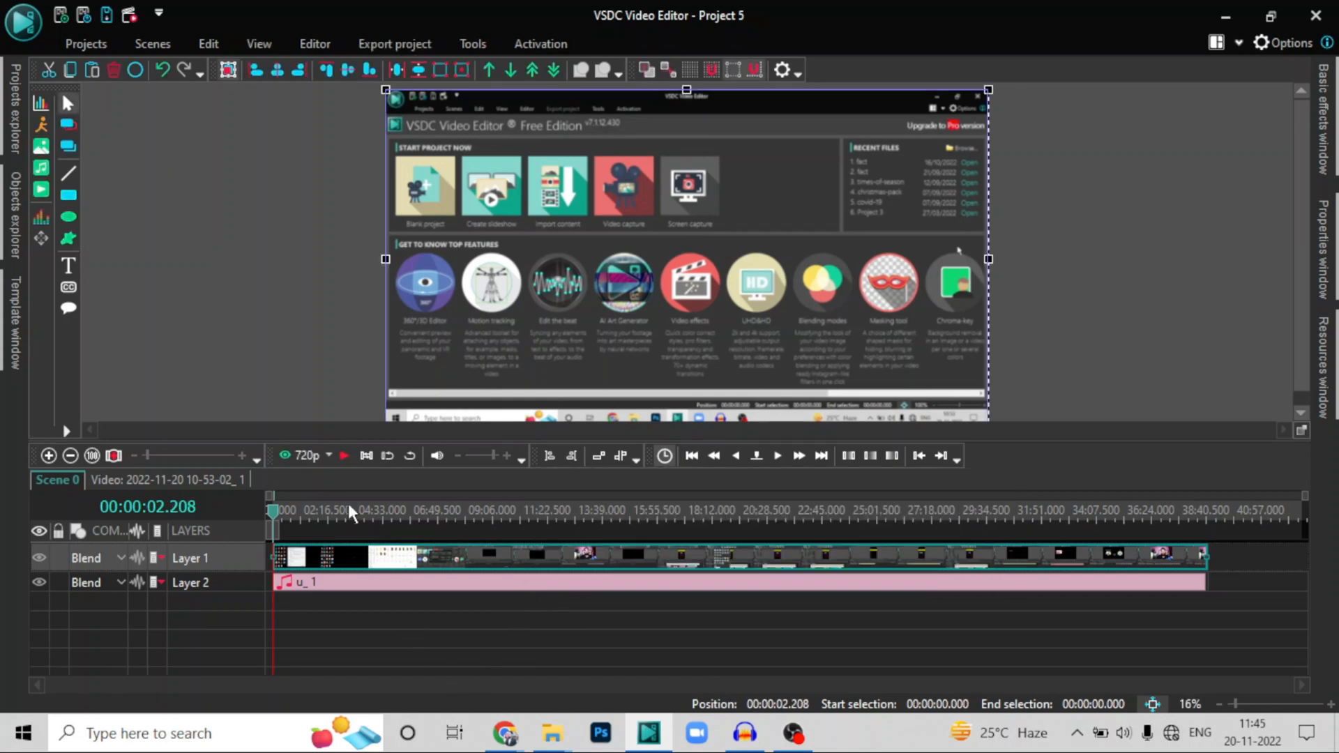
key("ctrl")
key("ctrl")
key("space")
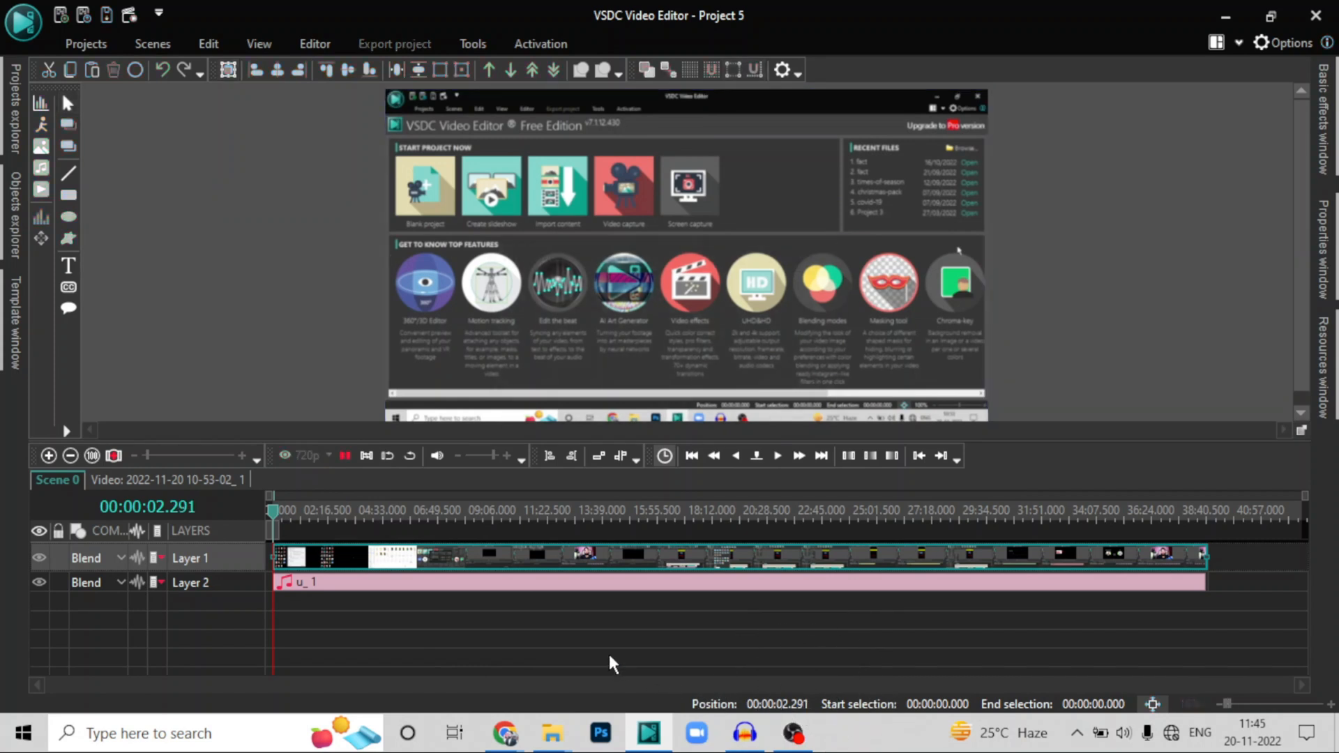
key("space")
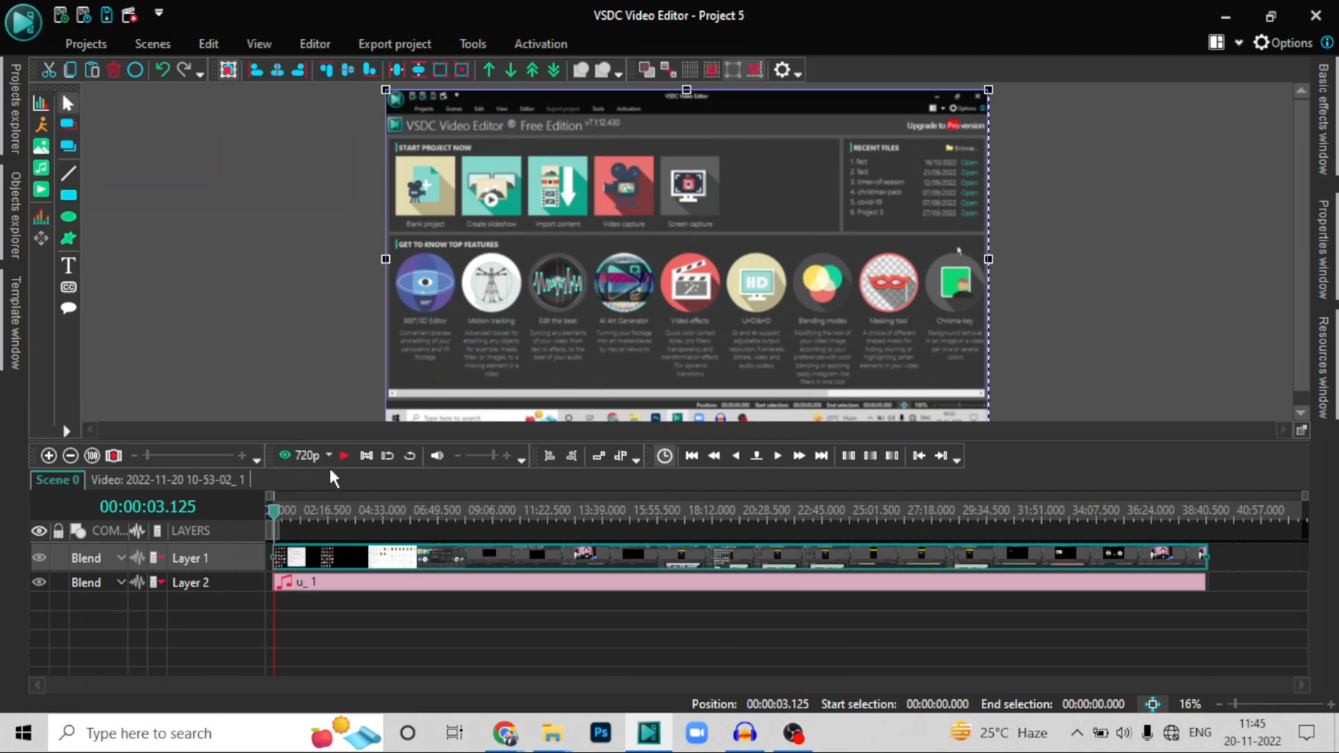
Trim the start of the video clip up to 2.5 s and slide the clip back to the beginning of the timeline
left_click_drag(276, 520, 232, 516)
left_click(795, 457)
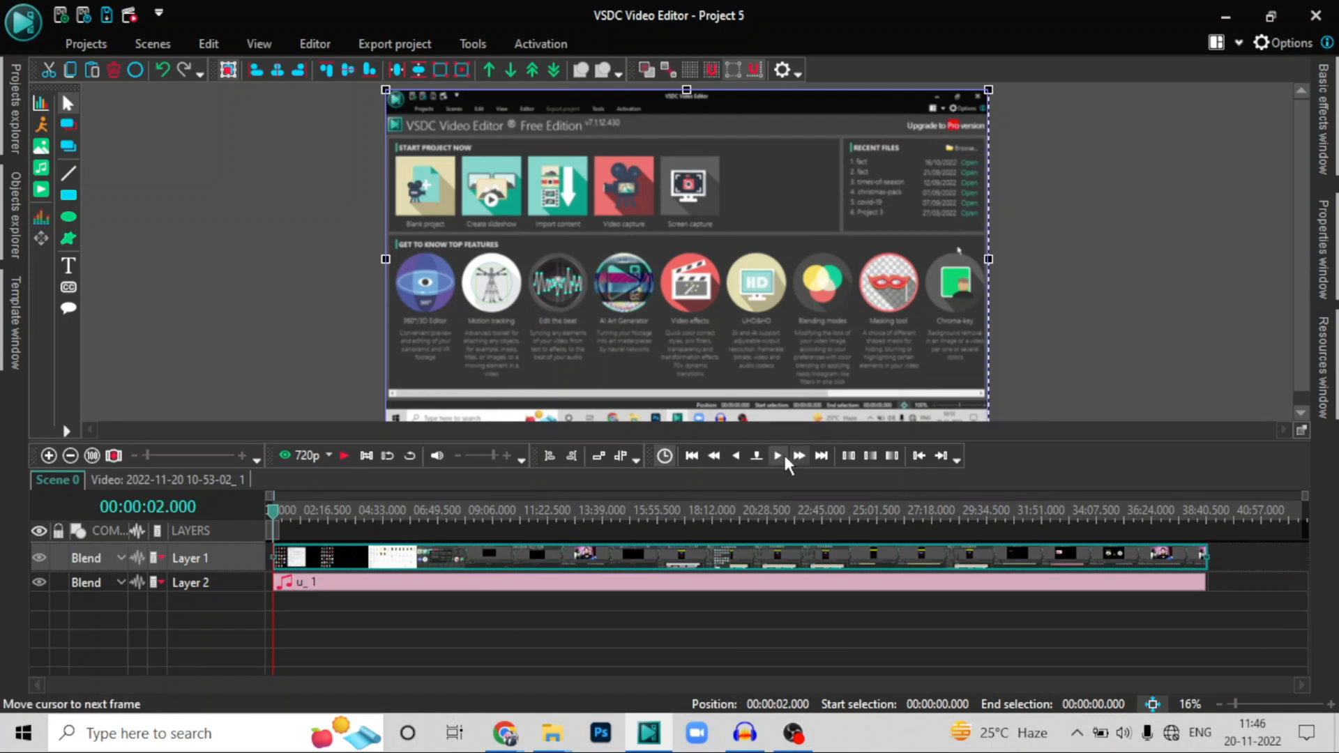
left_click(779, 454)
left_click(778, 453)
left_click(779, 453)
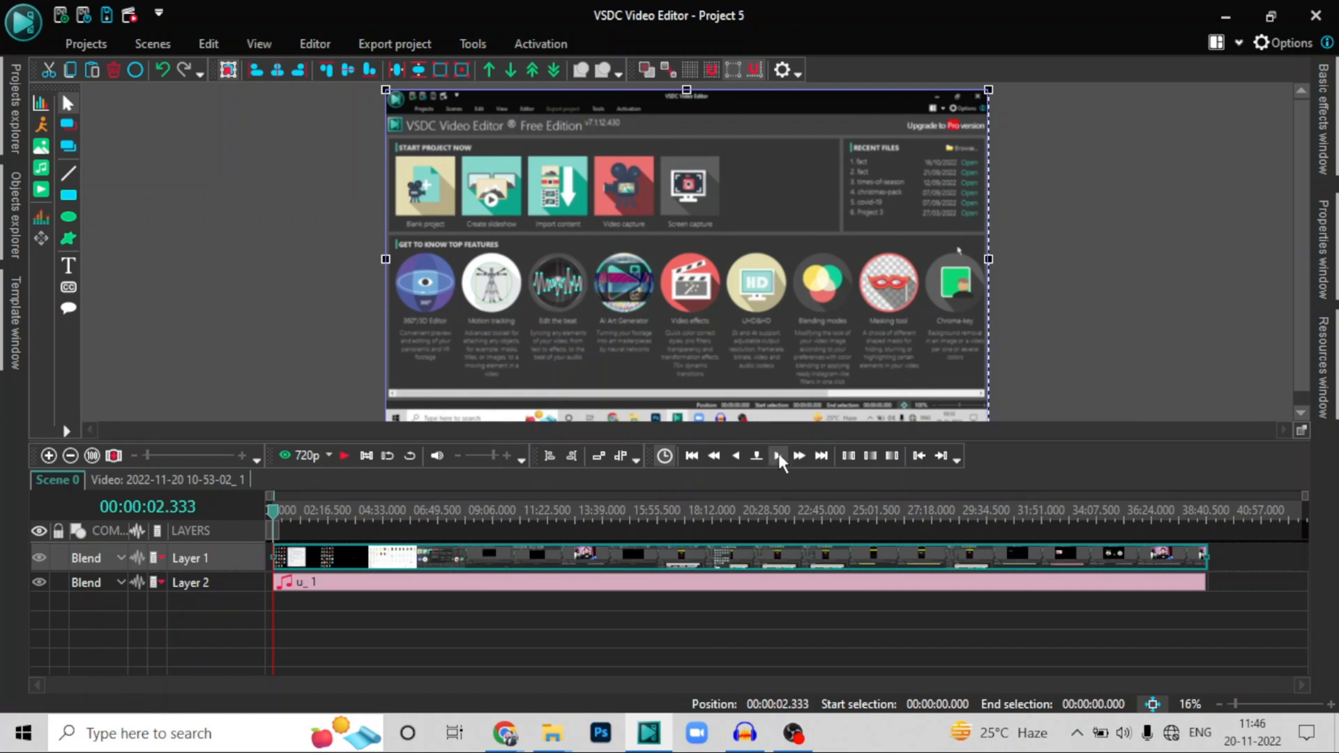
left_click(778, 453)
left_click(778, 453)
left_click(779, 453)
left_click(779, 454)
left_click(312, 42)
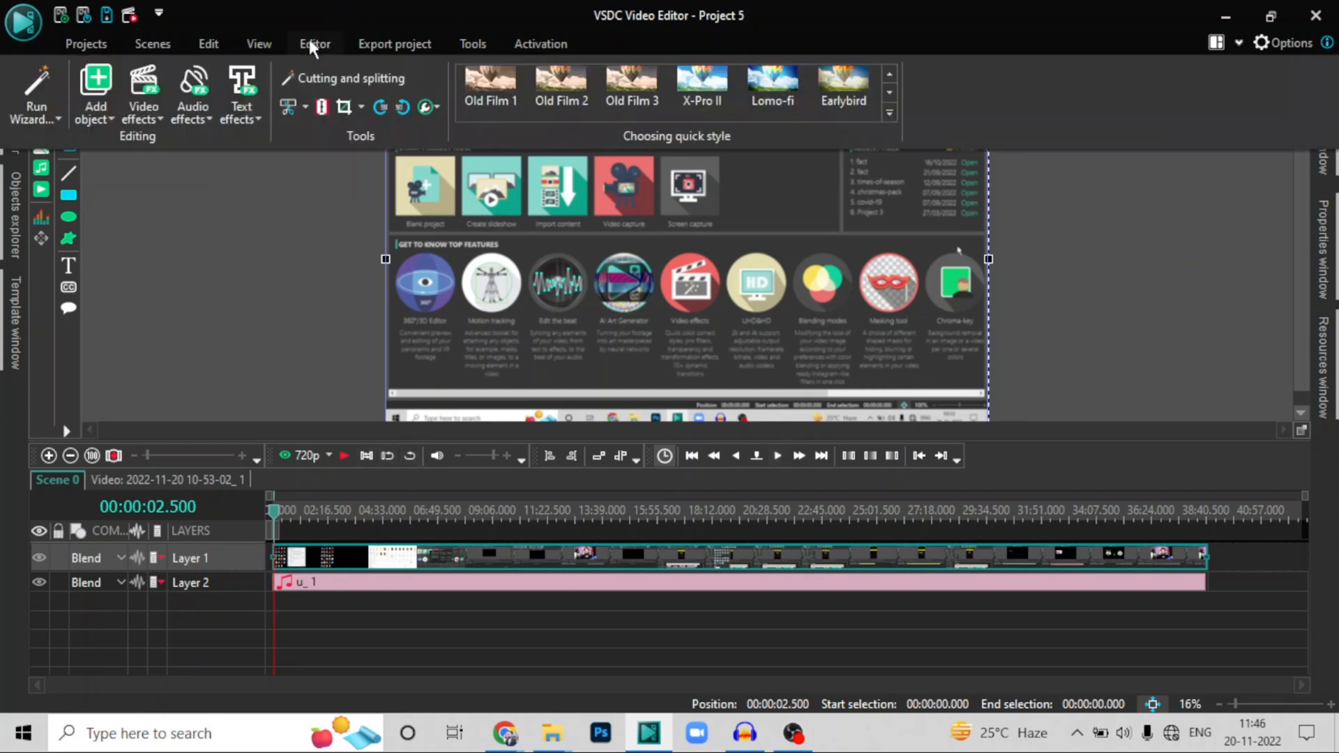
left_click(305, 106)
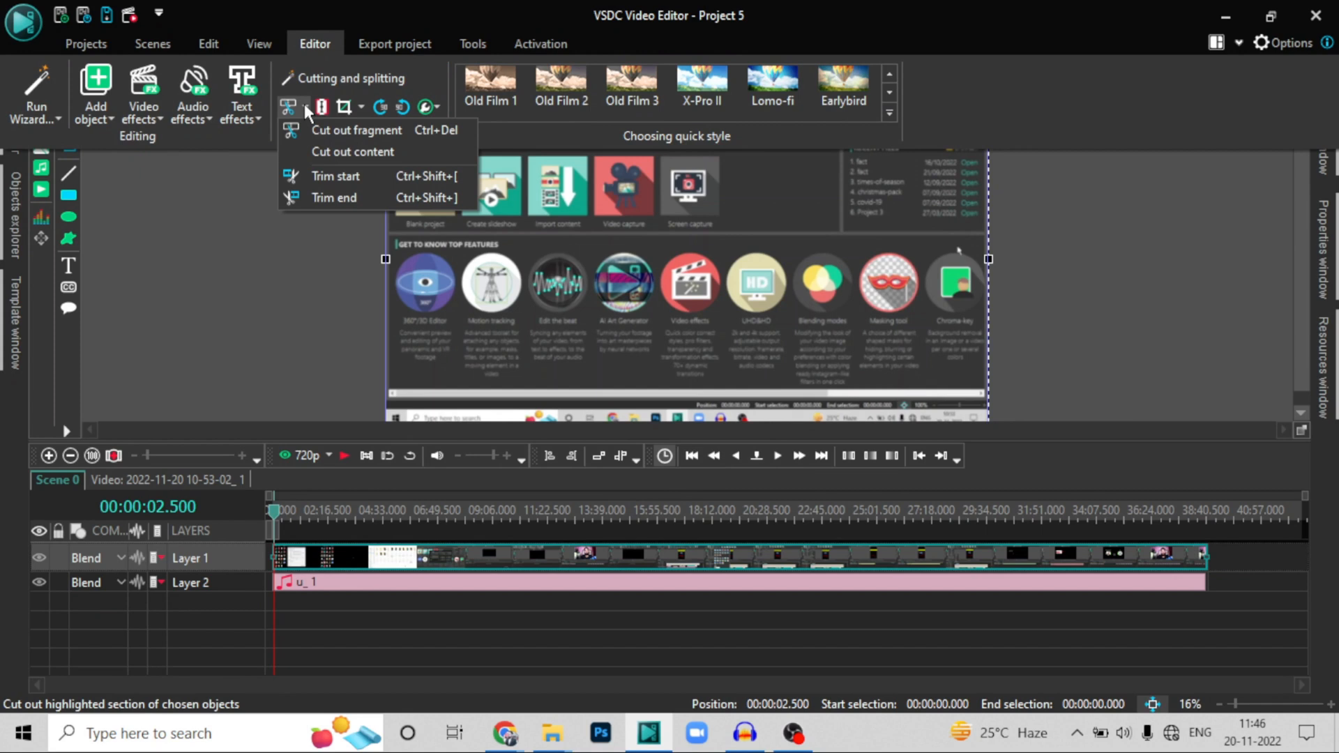
left_click(329, 176)
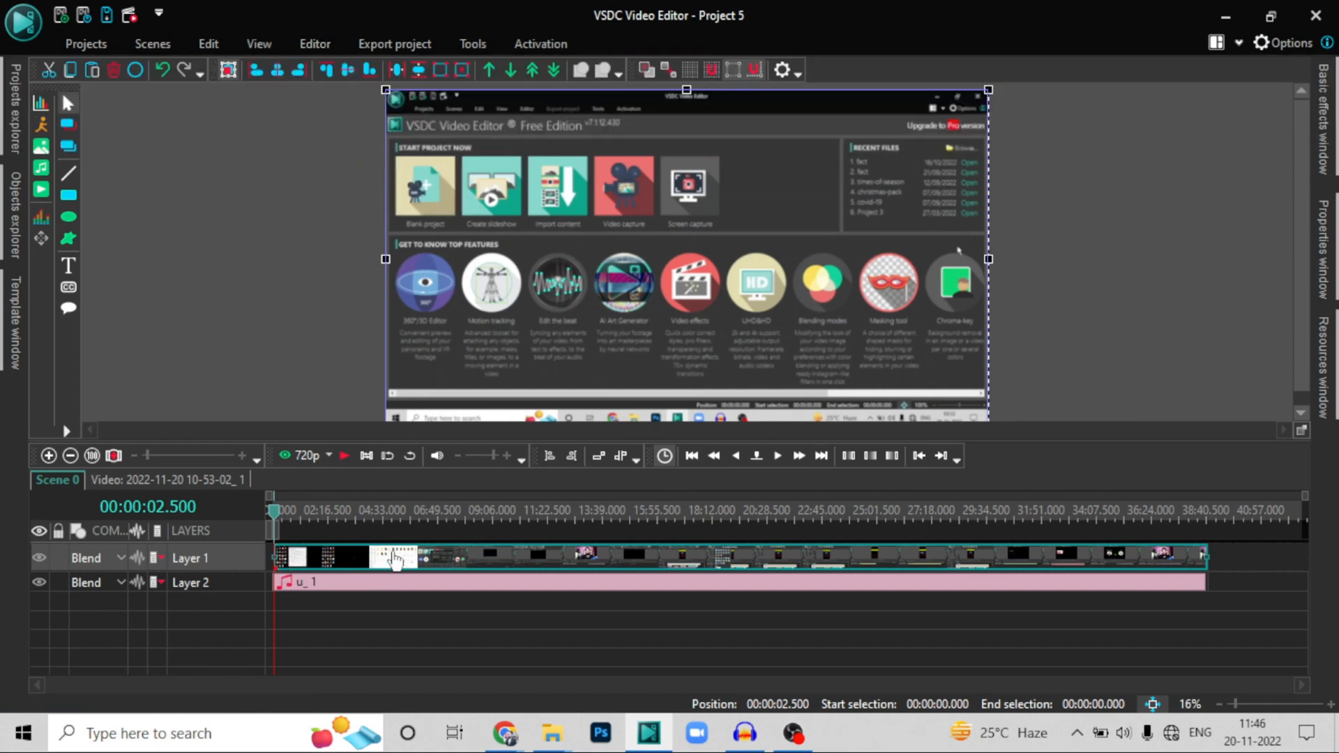
left_click_drag(404, 559, 375, 559)
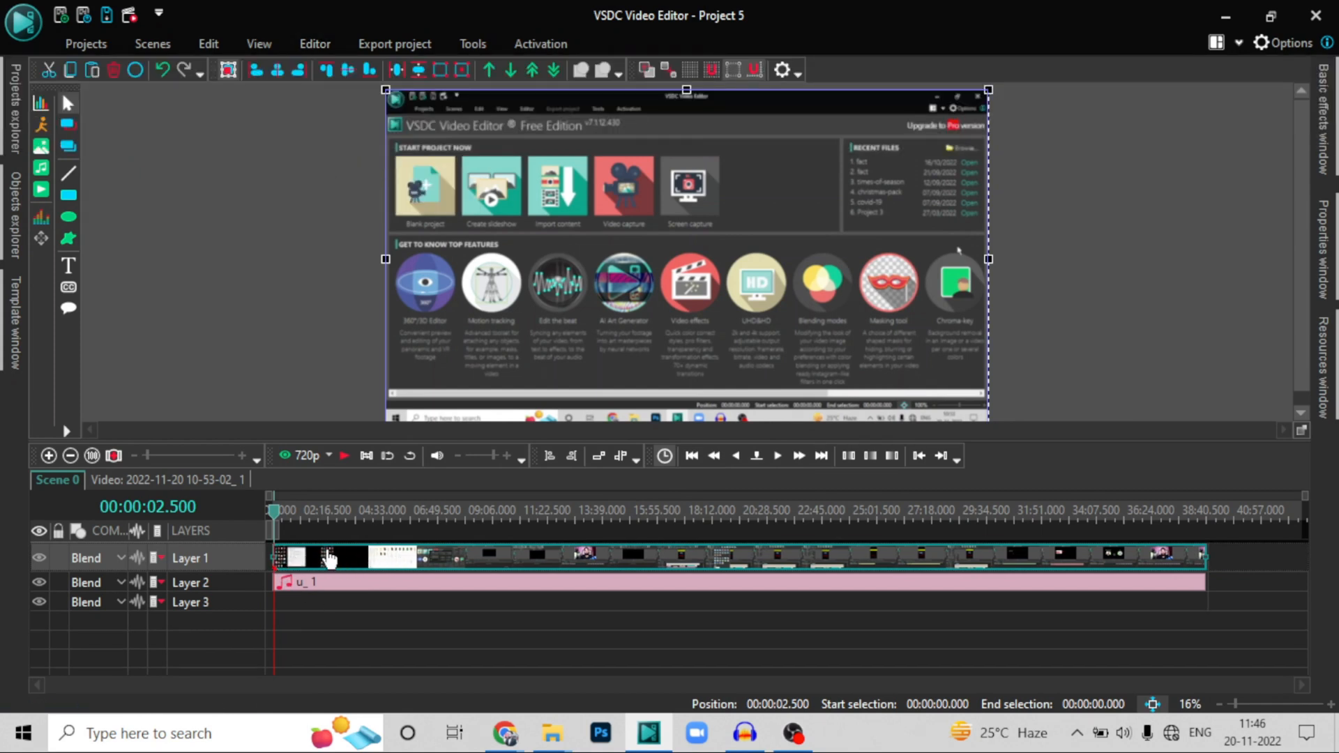
Return the playhead to the start of the u audio clip and play the scene to check the synchronisation
left_click(271, 513)
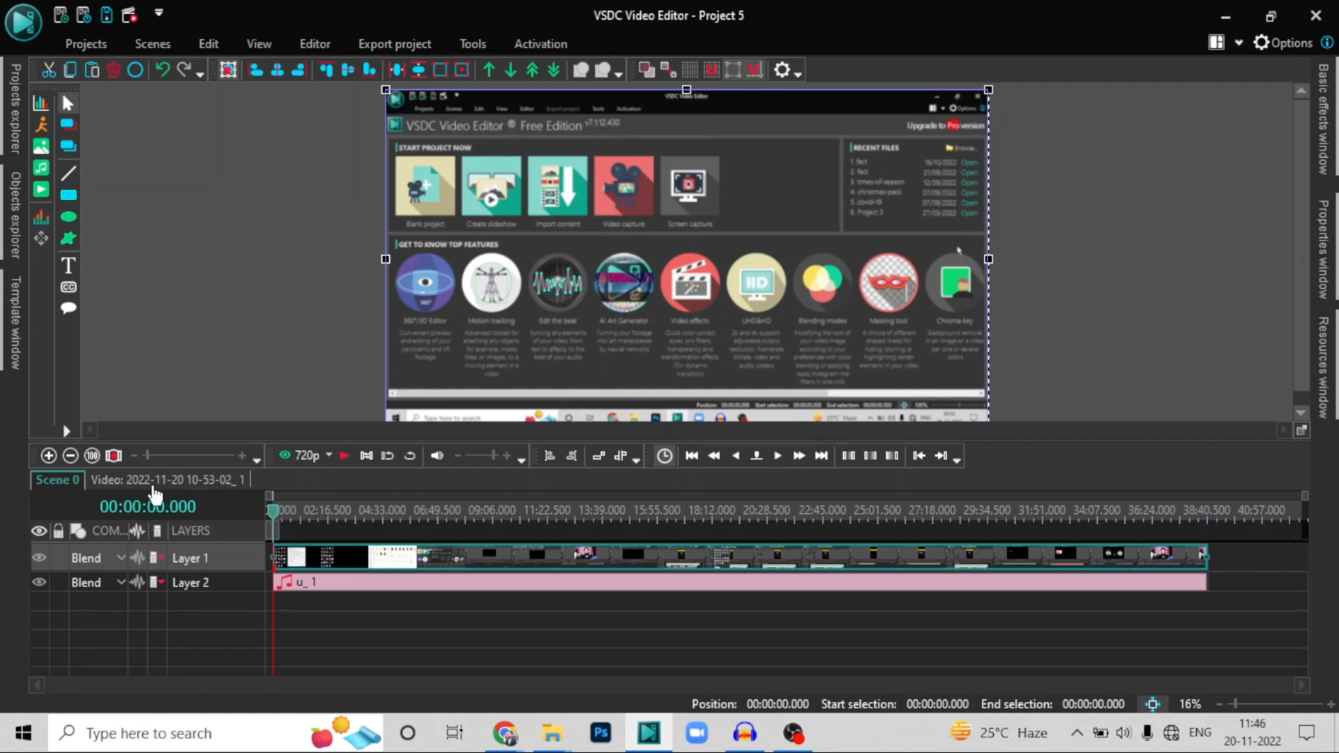
left_click(304, 581)
right_click(300, 583)
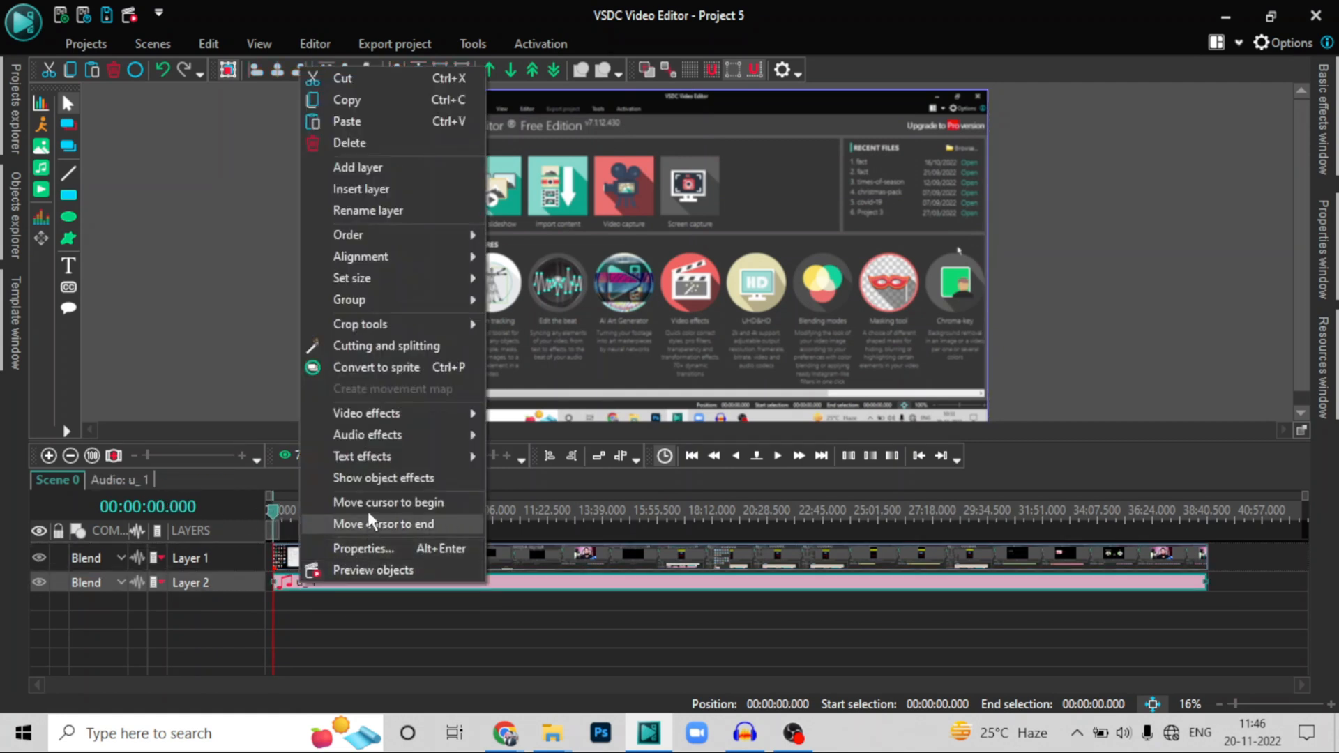
left_click(370, 504)
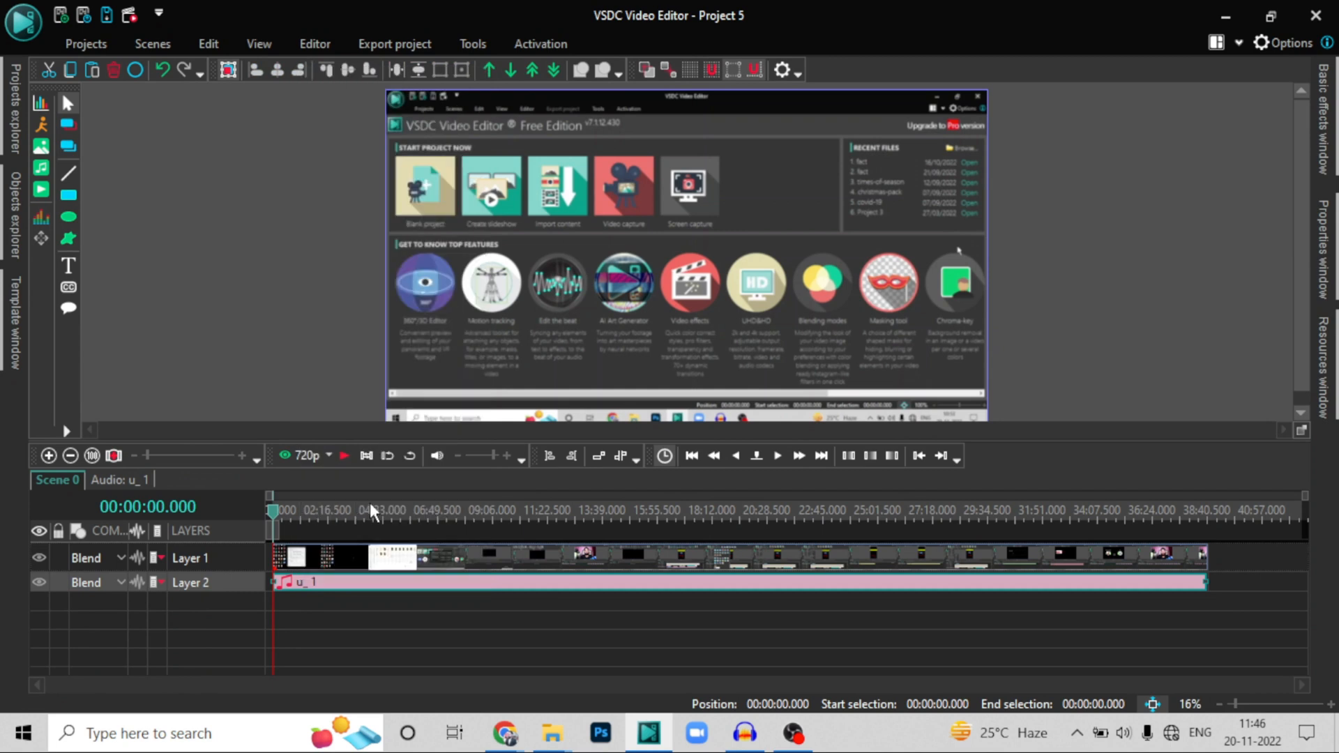
left_click(343, 456)
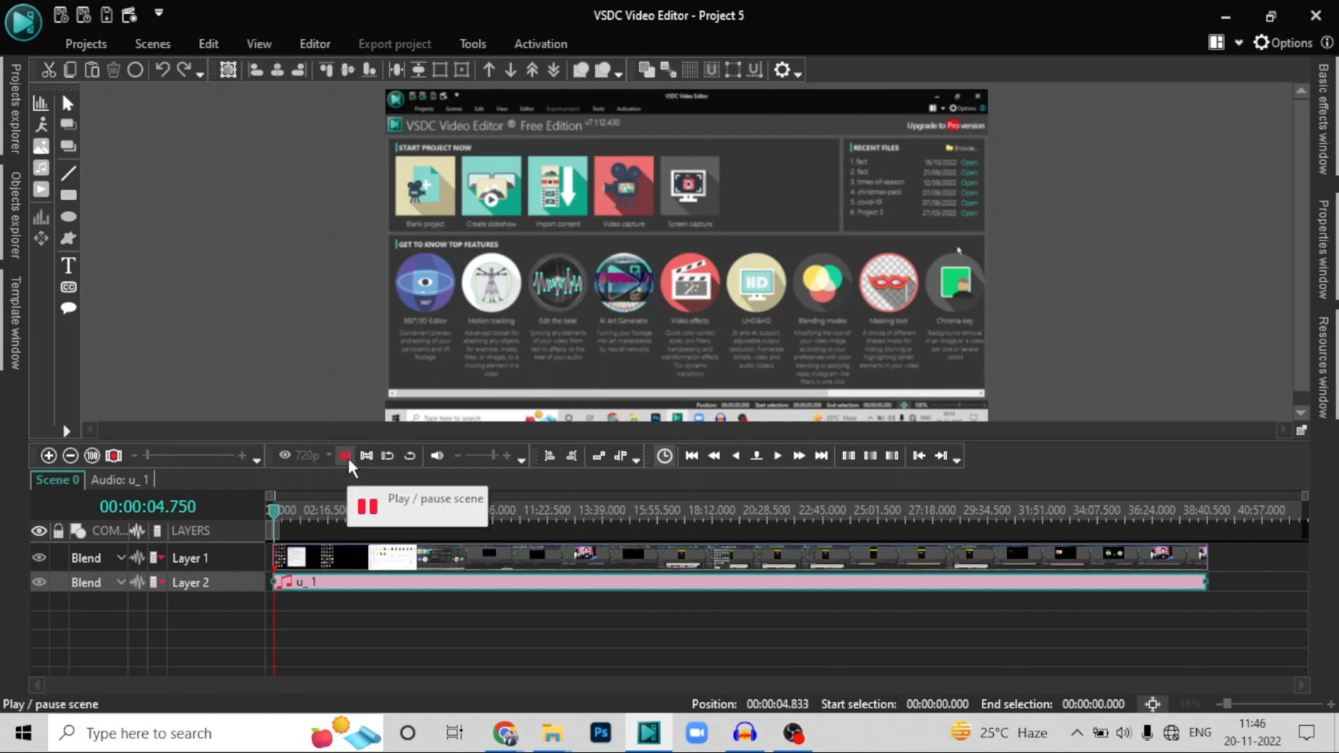
key("space")
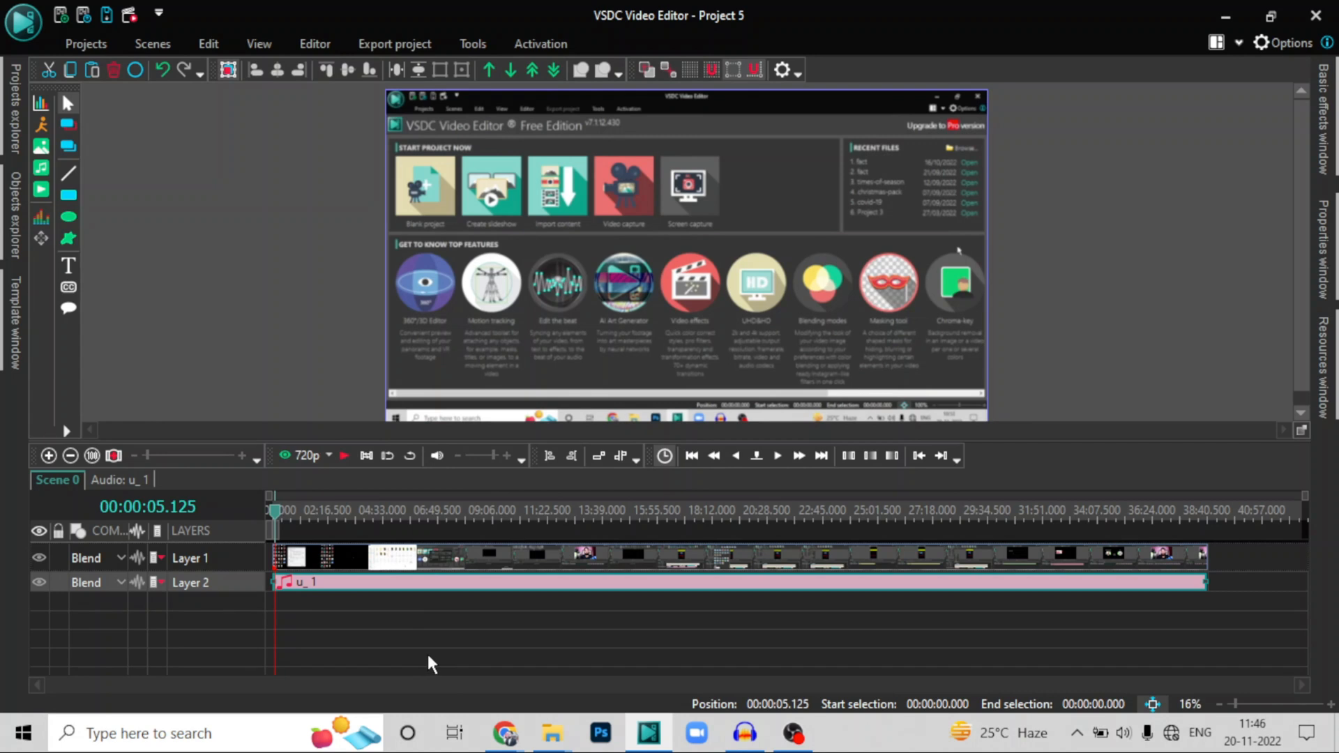
Lower the video clip's audio volume to its minimum in the clip properties and play the scene to check the sound
left_click(437, 561)
right_click(438, 563)
left_click(514, 520)
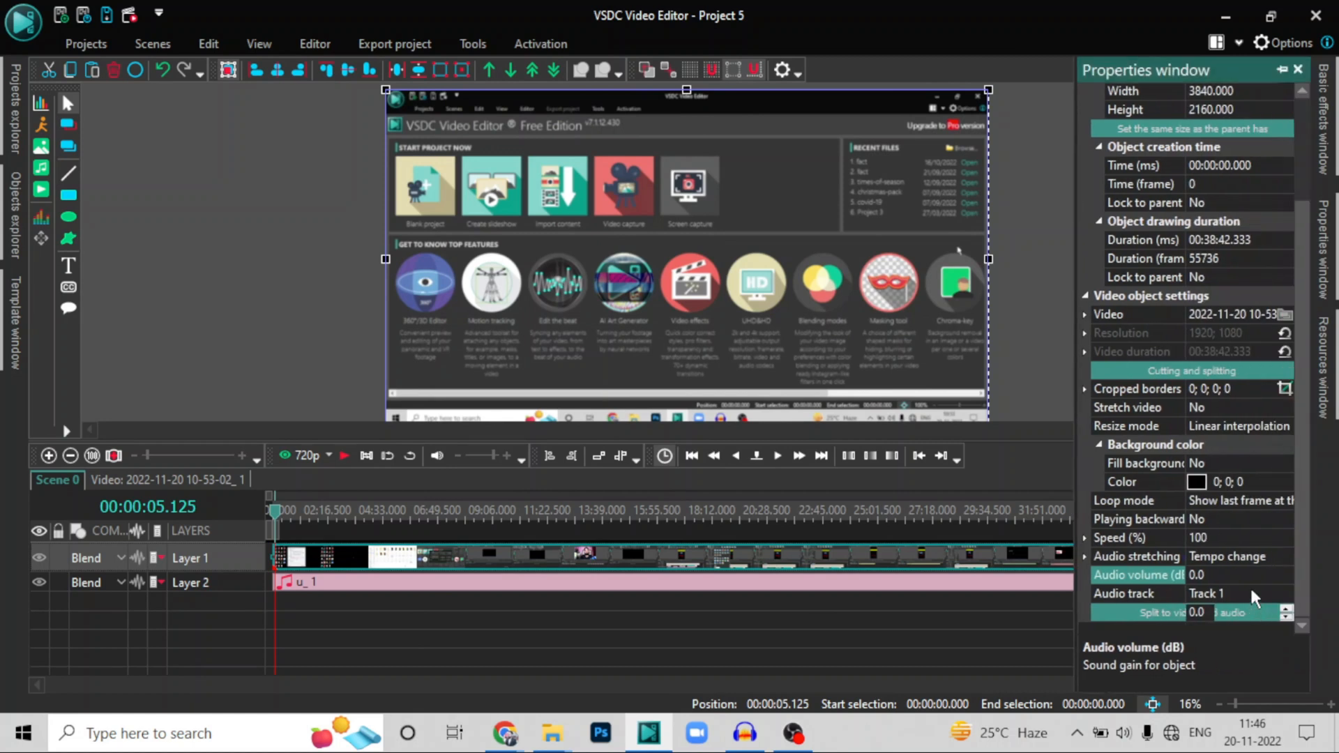
left_click(1253, 583)
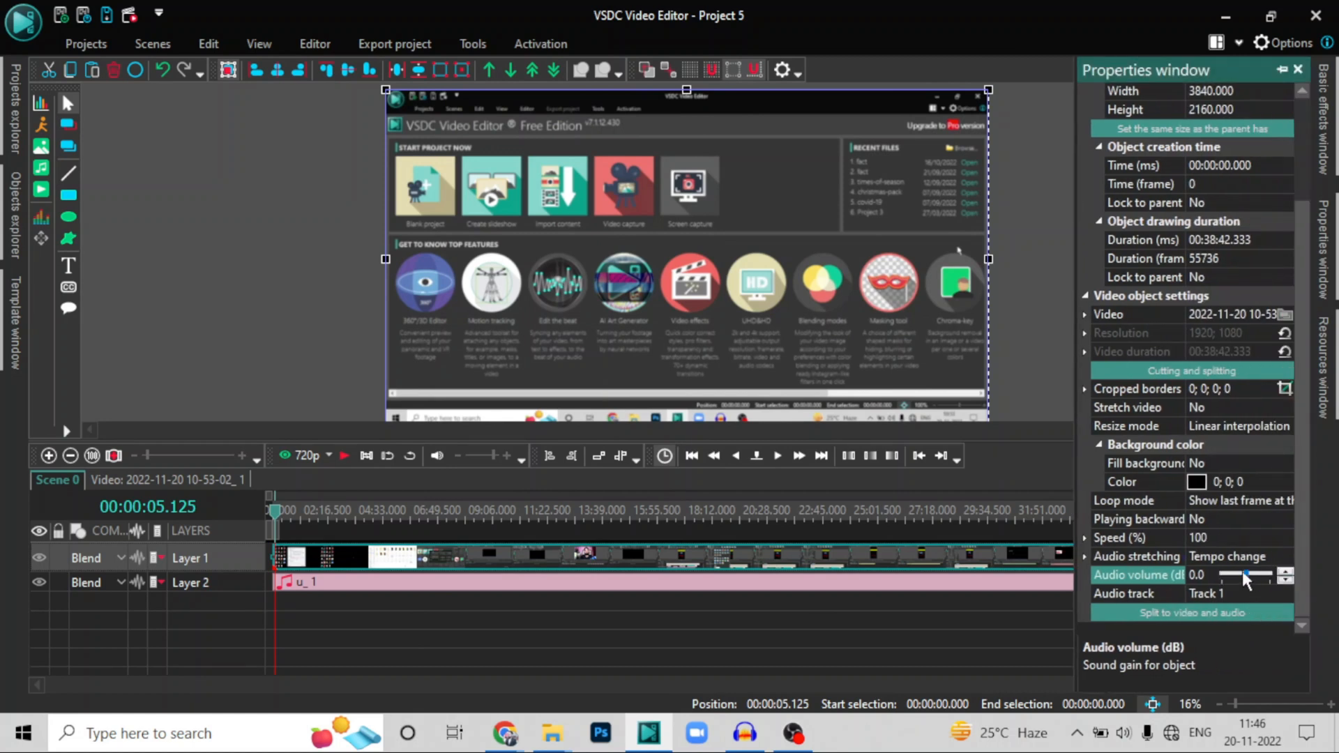
left_click_drag(1242, 571, 1218, 572)
left_click(345, 454)
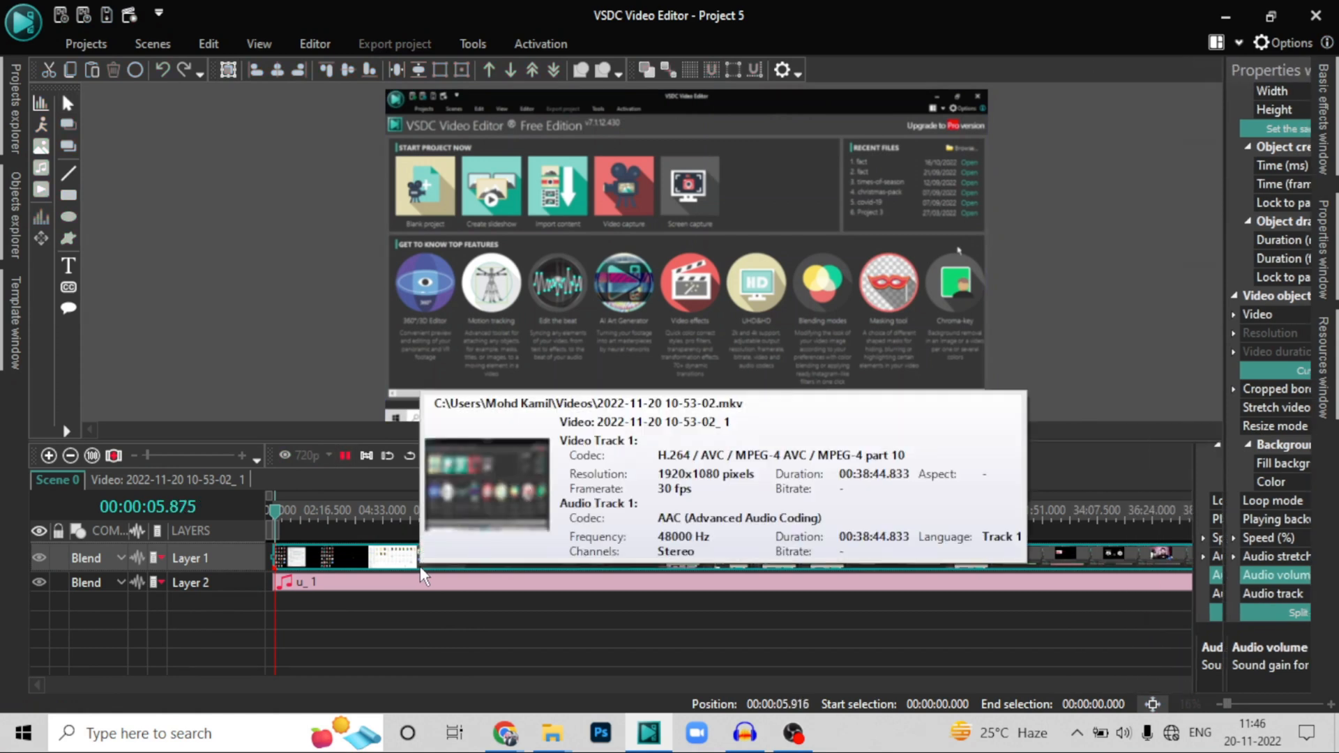
left_click(345, 456)
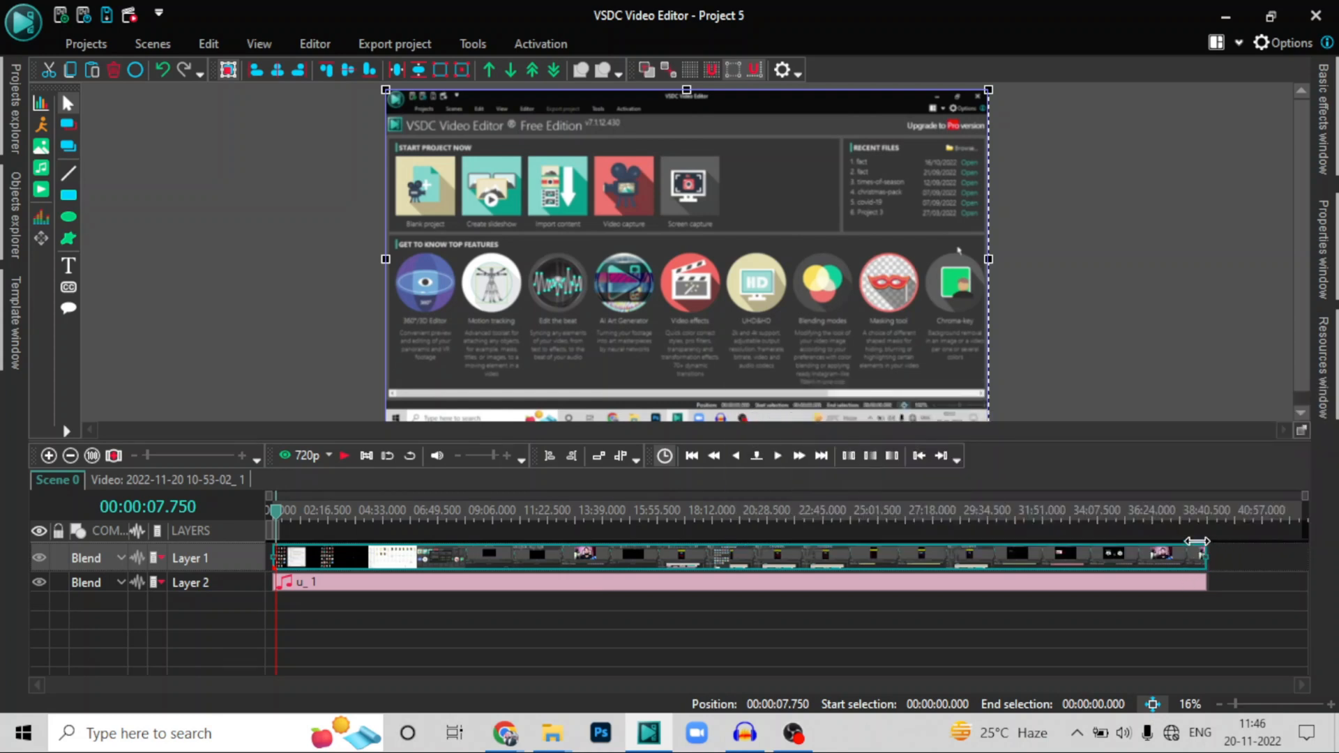
Shorten the video clip's end to line up with the end of the u audio clip, and return the playhead to 0 s
left_click_drag(1197, 542, 1199, 541)
left_click(1144, 626)
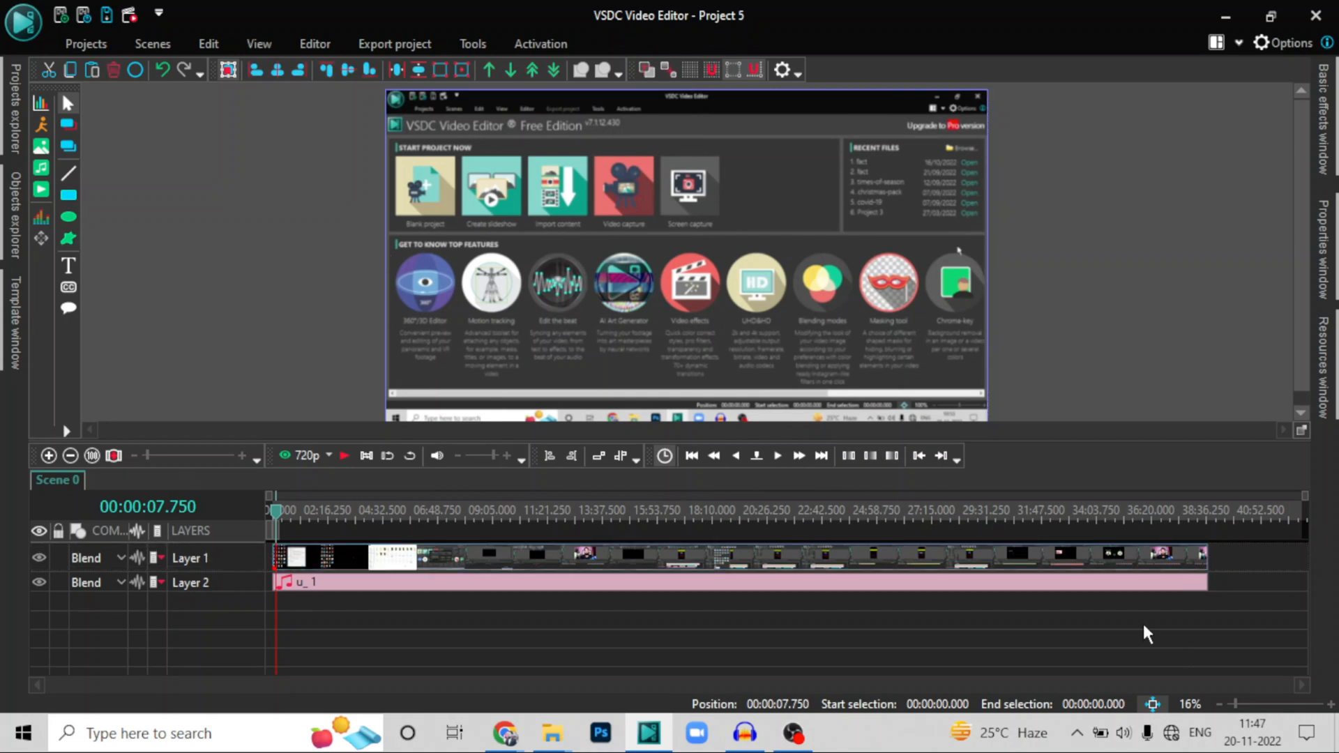
left_click(272, 518)
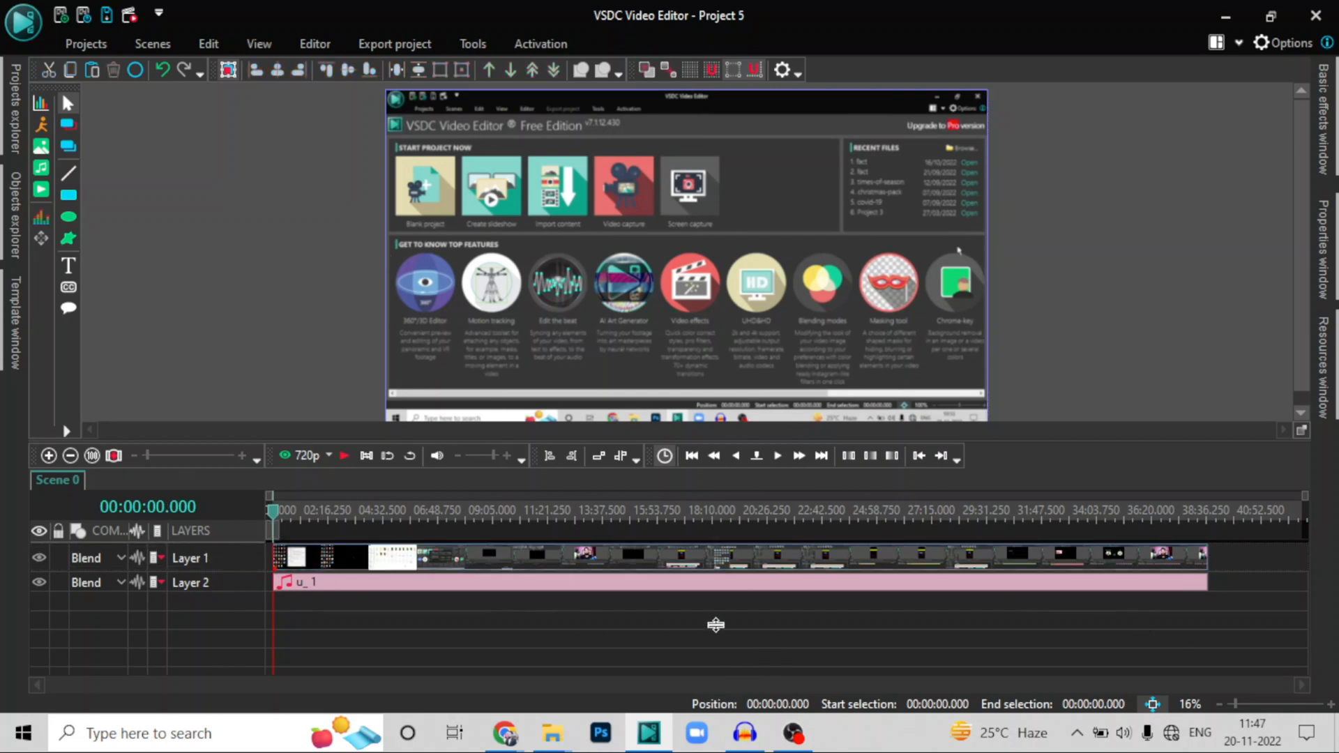
Select the video clip and the u audio clip together and convert them into a single sprite
left_click_drag(715, 625, 654, 558)
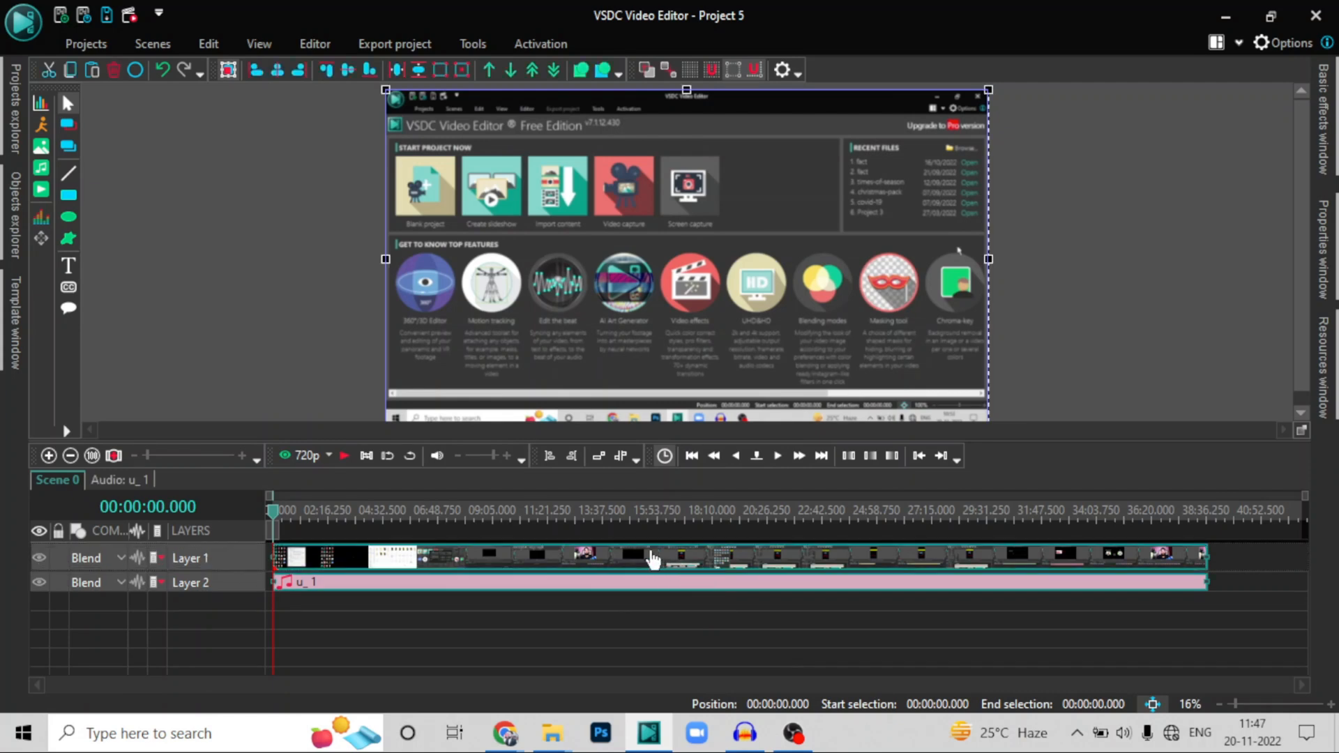
right_click(653, 558)
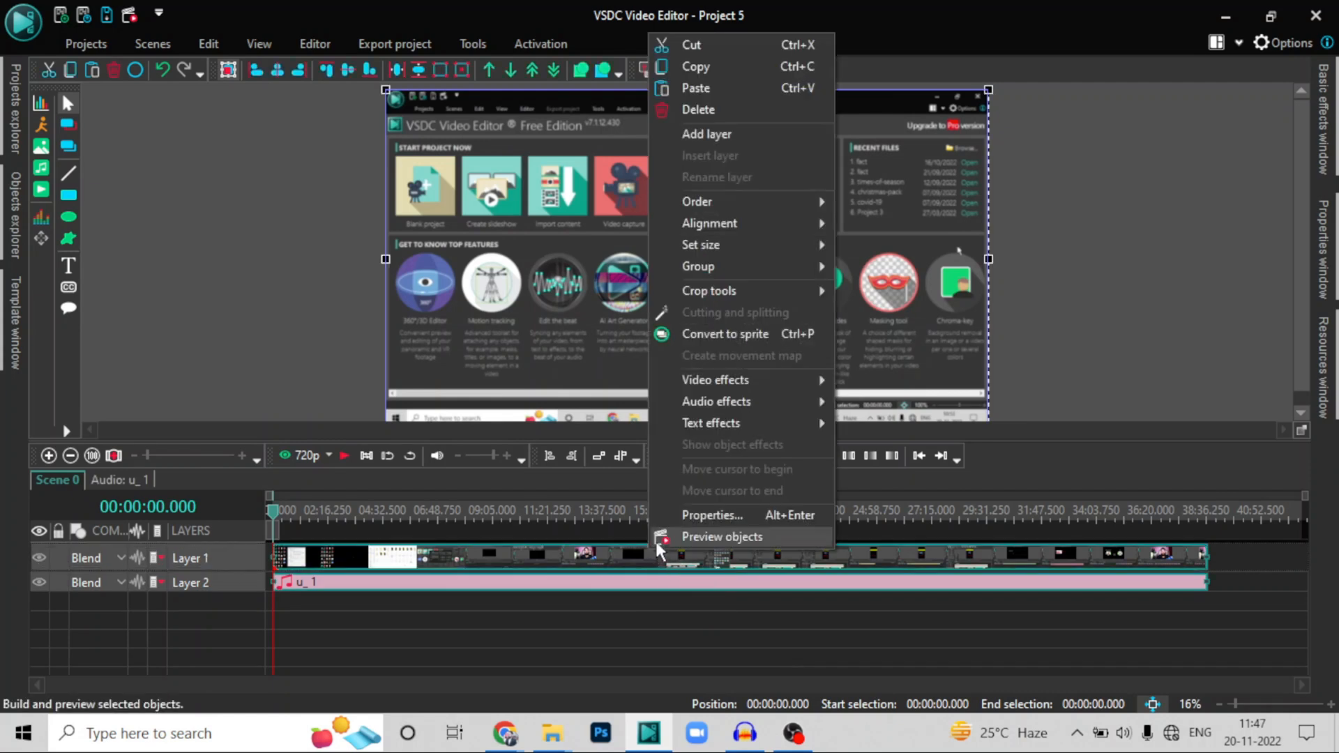
left_click(714, 340)
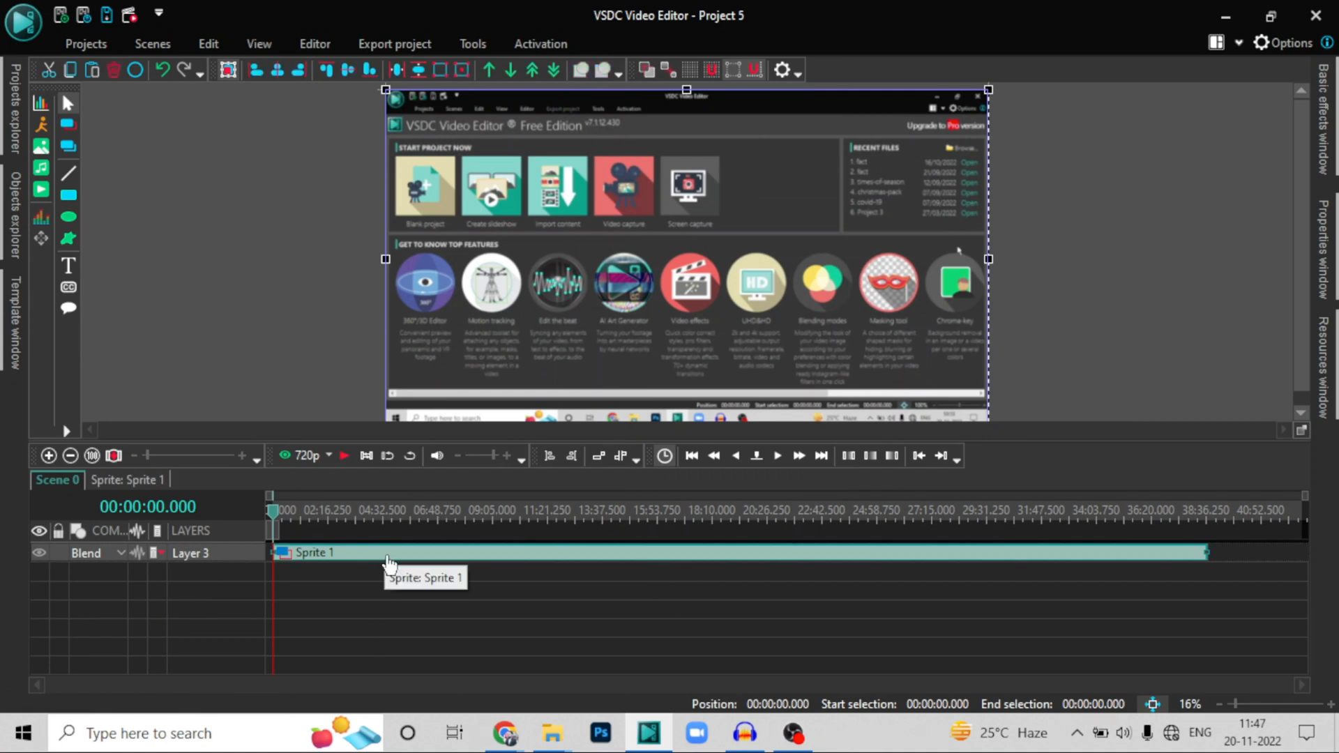
Move Sprite 1 to start at about 10 minutes and add i.wav from the New folder at the scene's start
left_click_drag(388, 554, 592, 552)
left_click(558, 734)
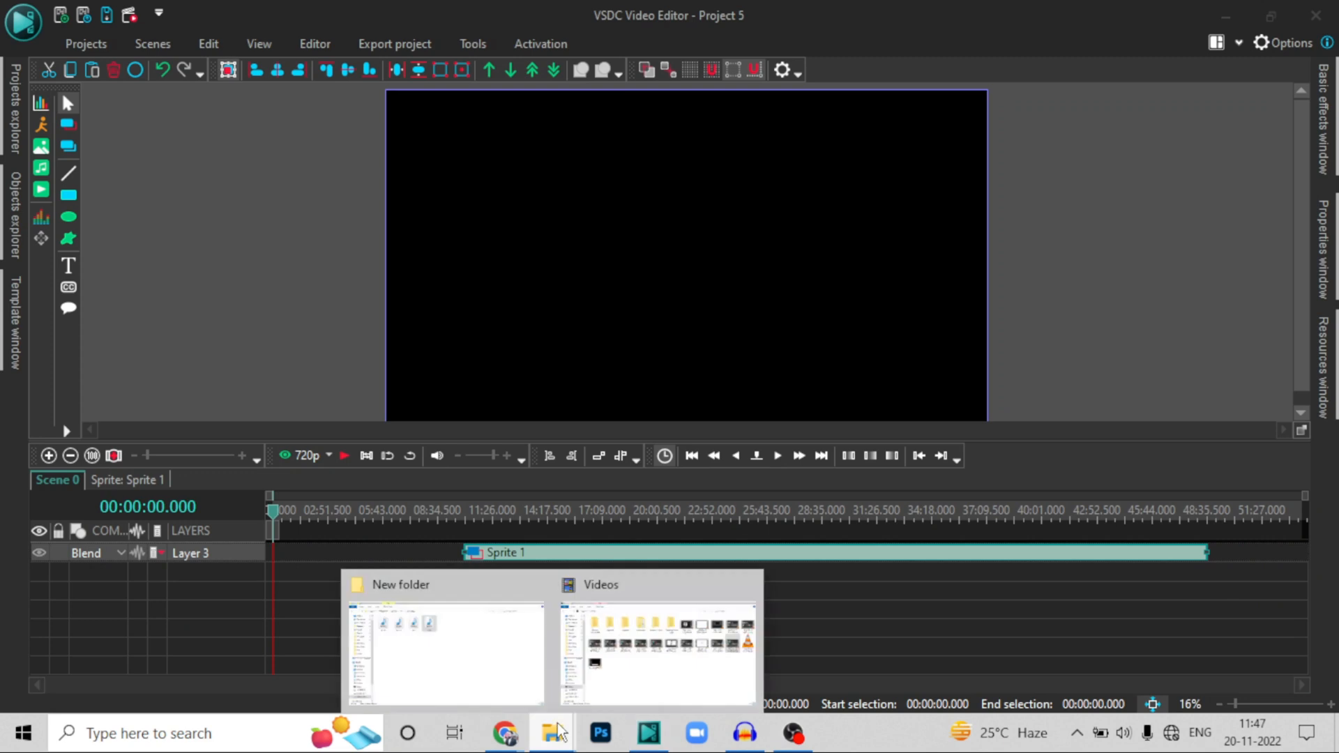
left_click(421, 631)
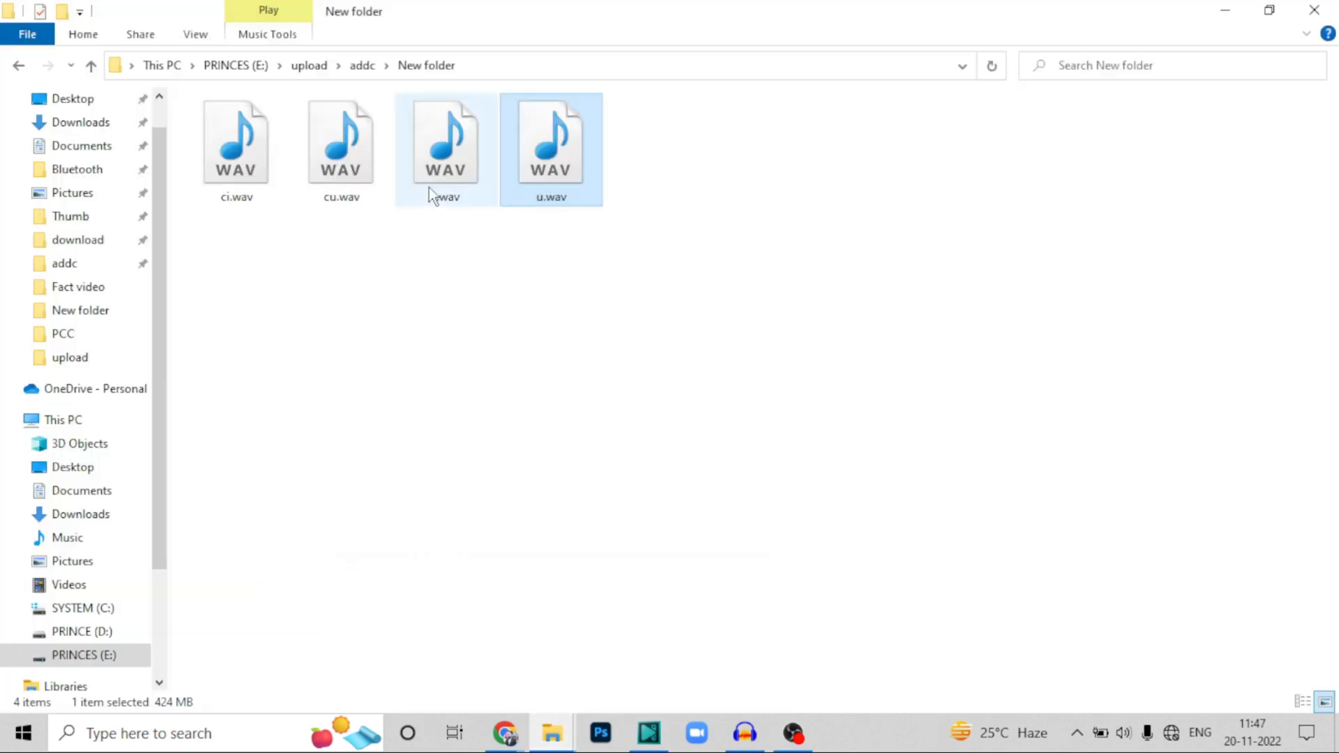
left_click_drag(440, 197, 341, 554)
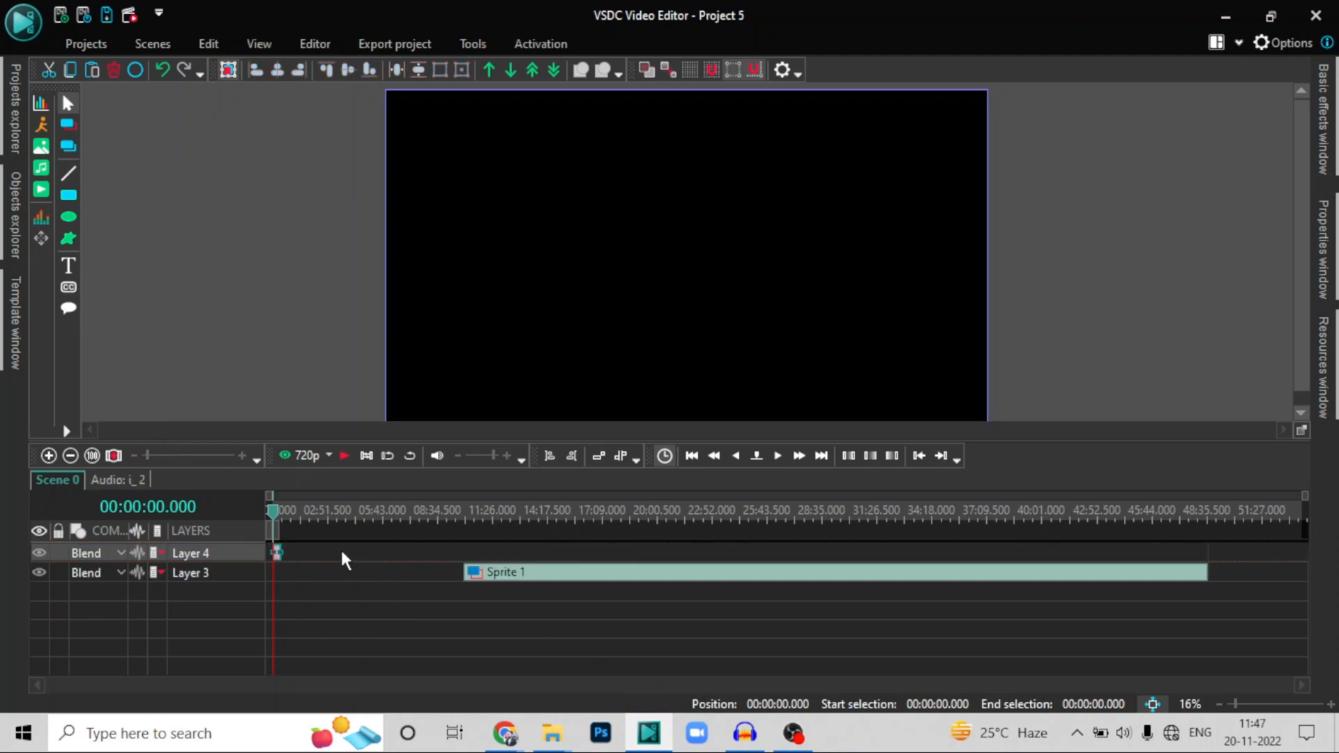
left_click(280, 553)
left_click(47, 457)
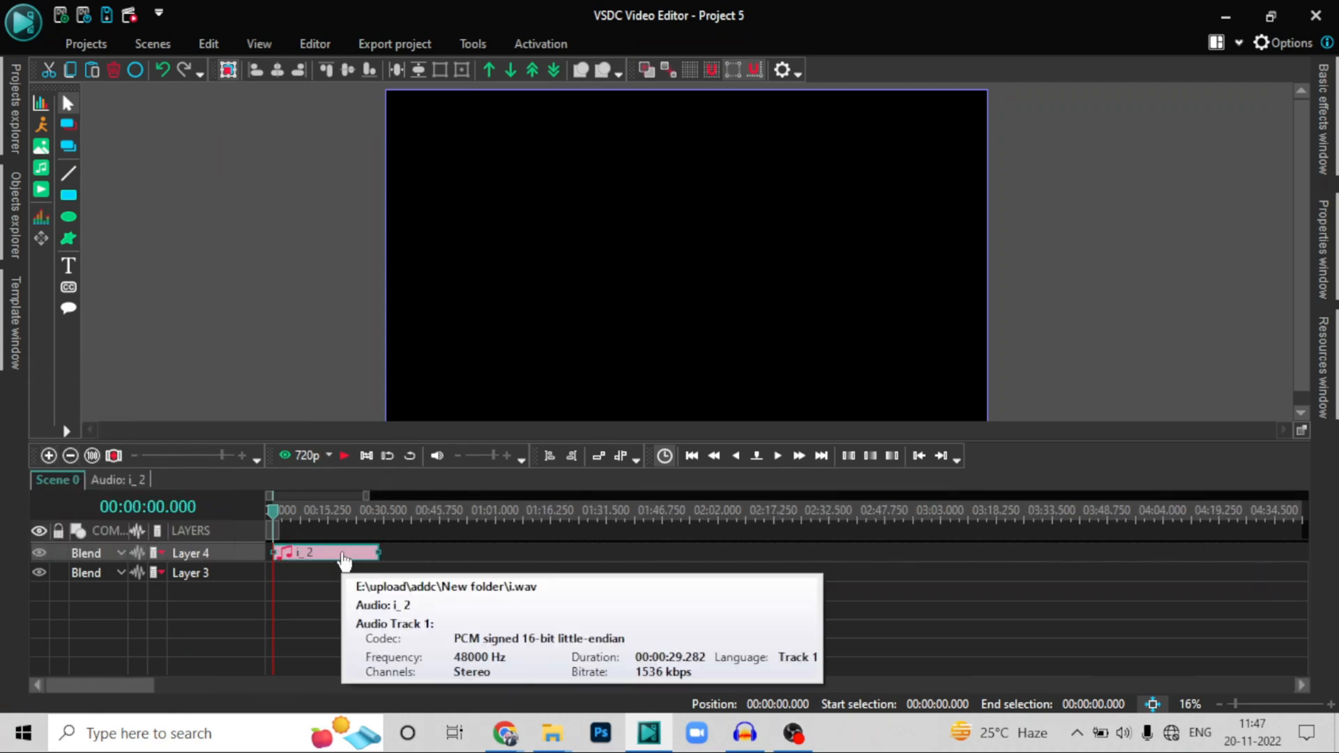
left_click(348, 561)
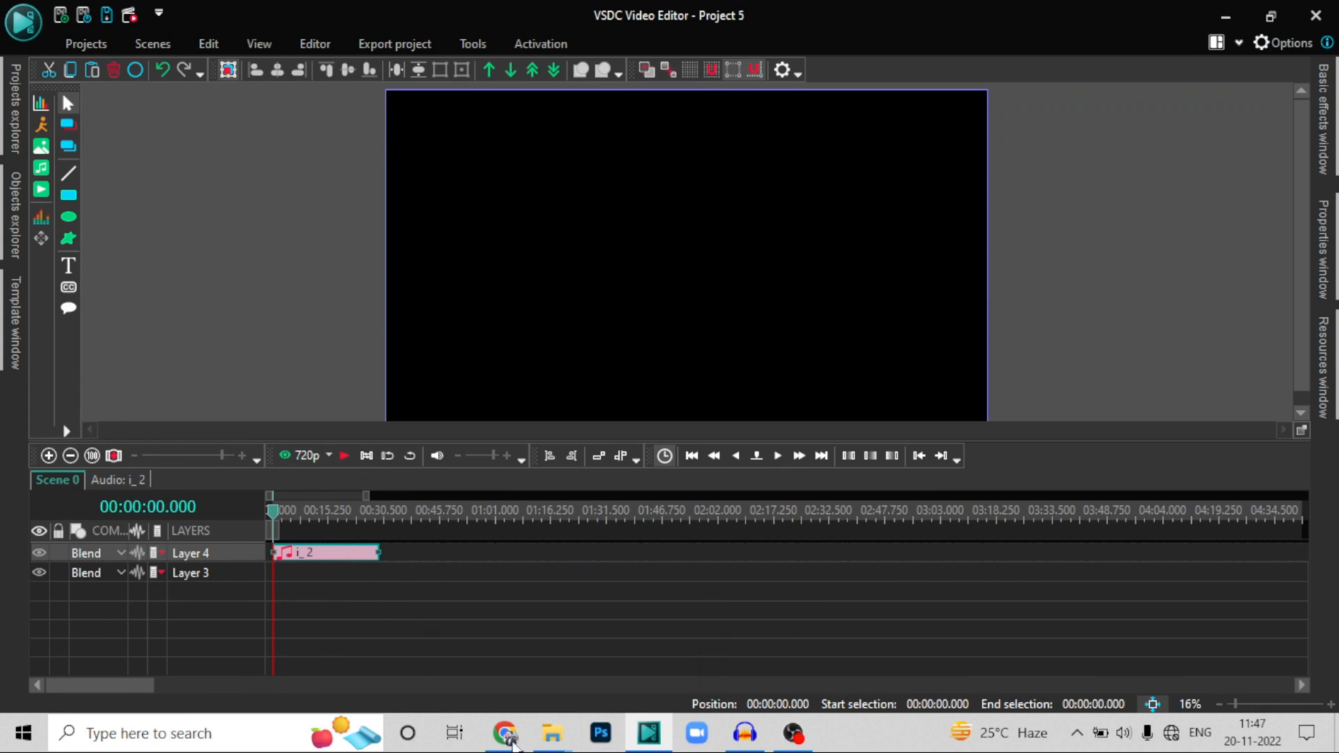
Add intro.mp4 from the upload folder at the scene's start and trim its end to match the i audio clip
mouse_move(552, 733)
left_click(502, 644)
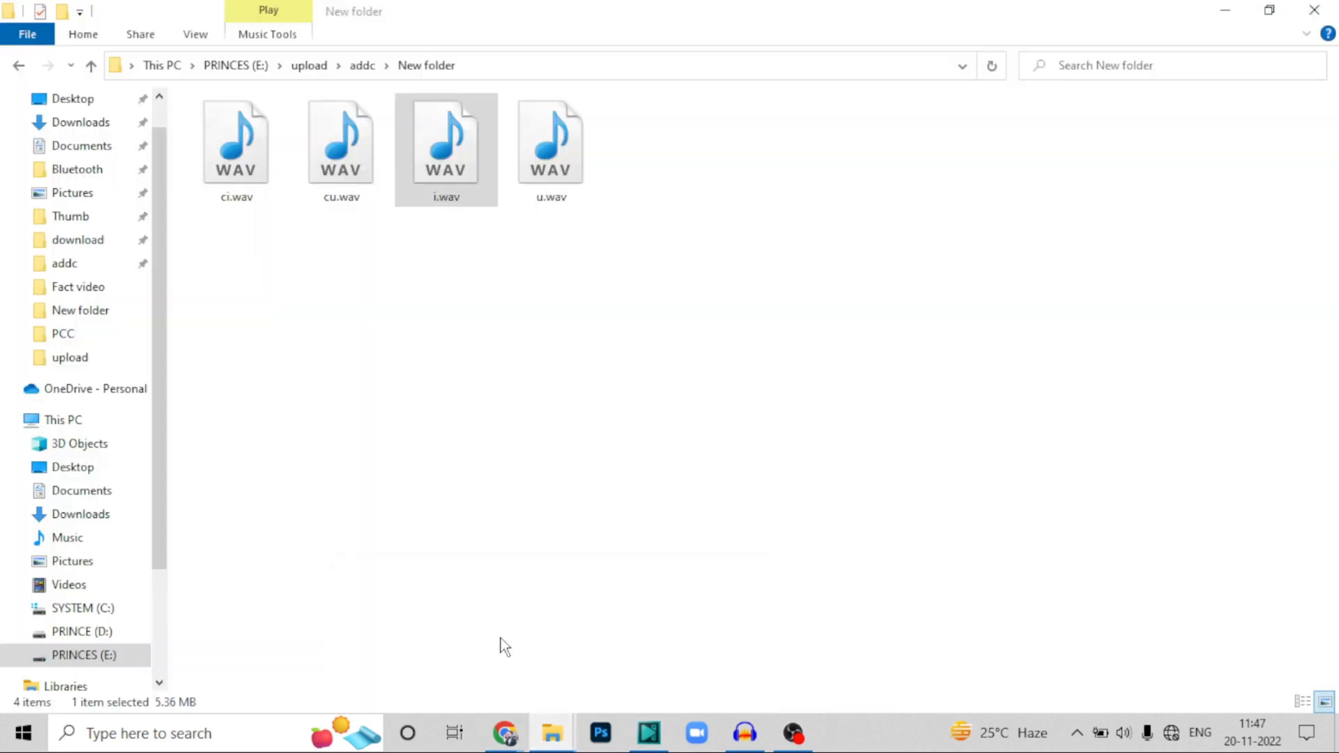
left_click(91, 364)
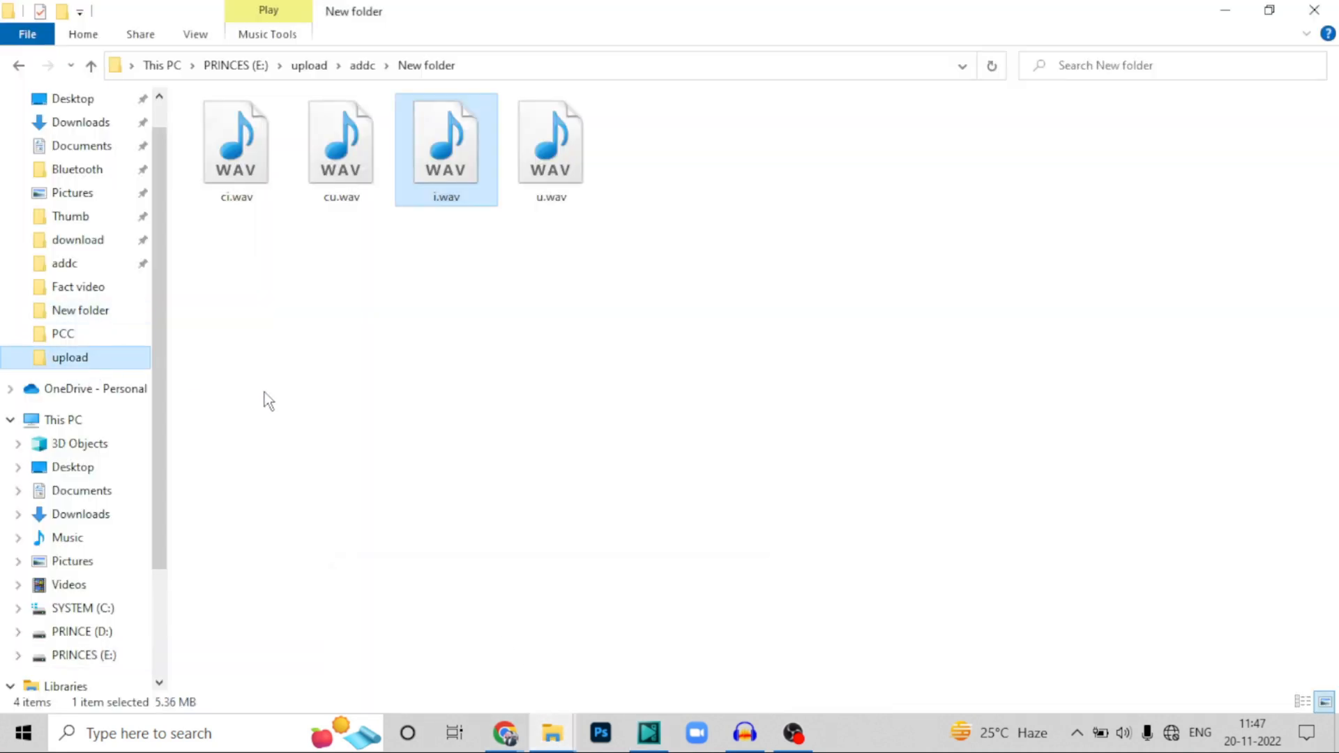
left_click(1294, 317)
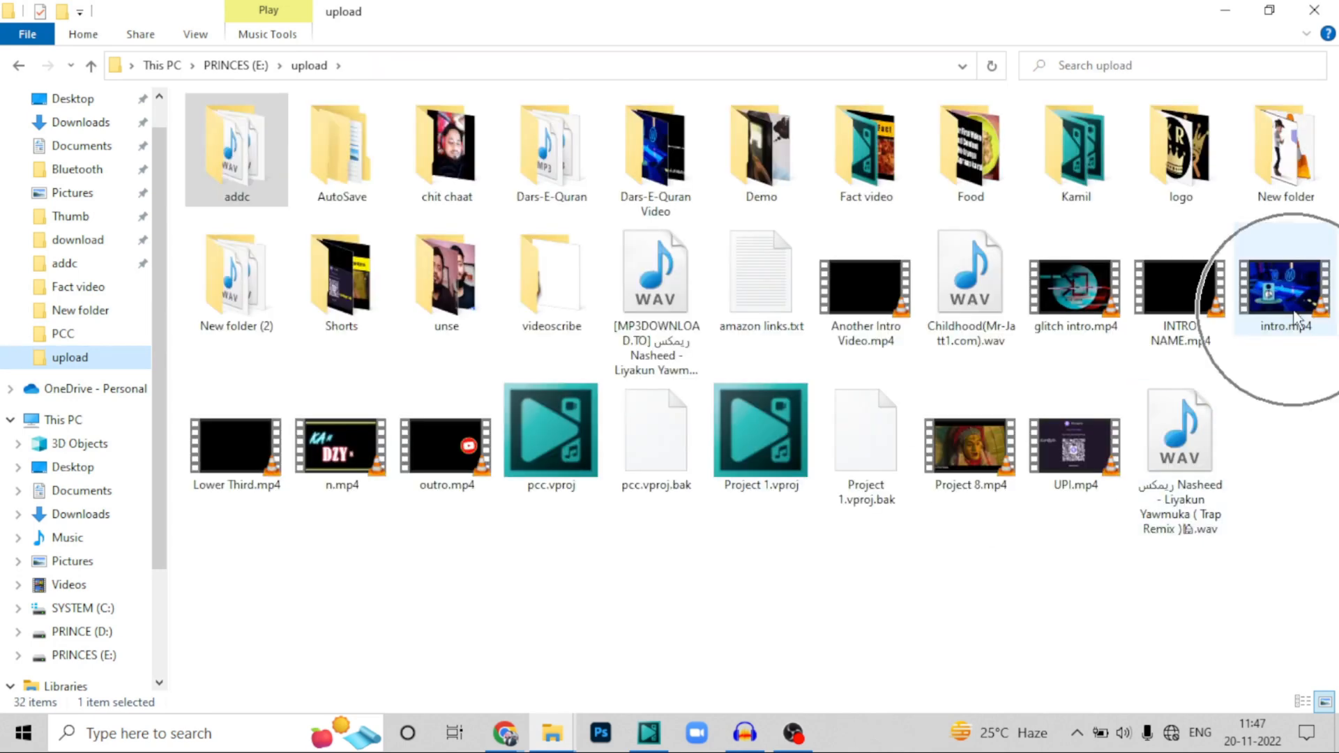
left_click_drag(1294, 317, 372, 551)
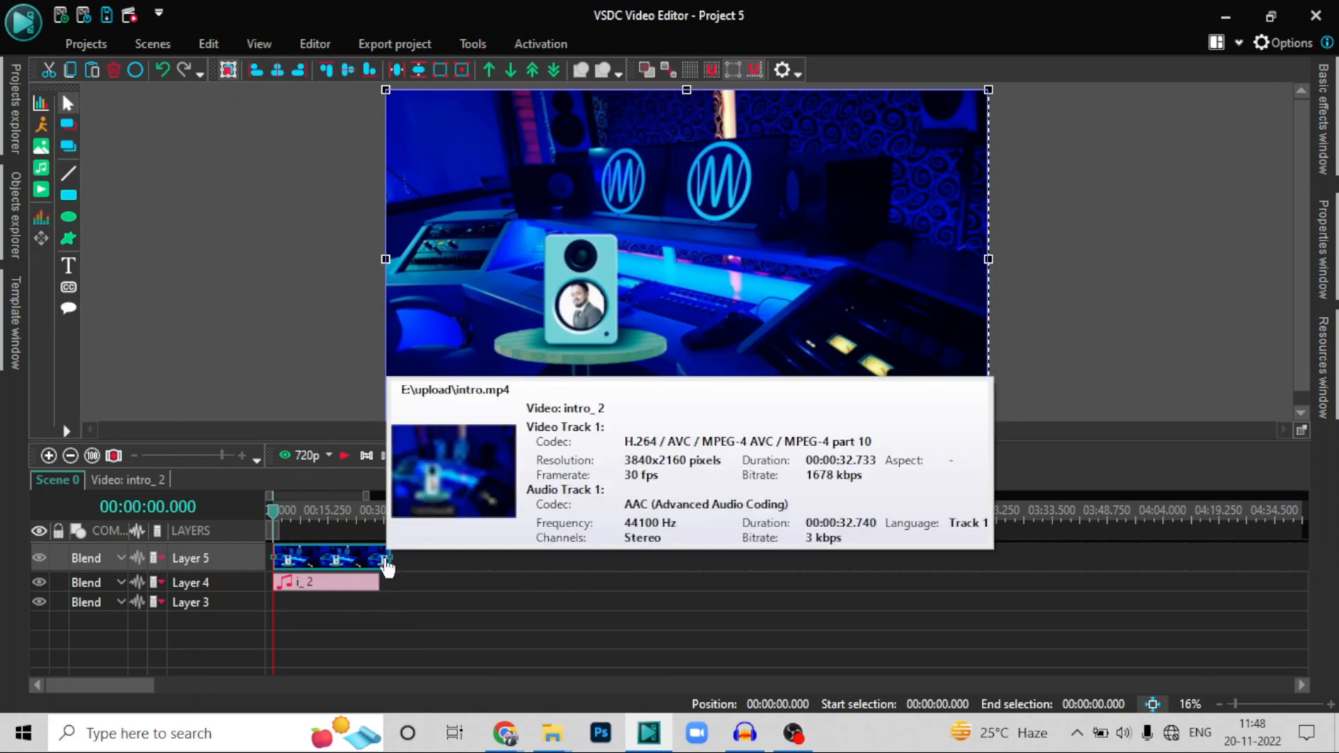
left_click_drag(389, 560, 378, 557)
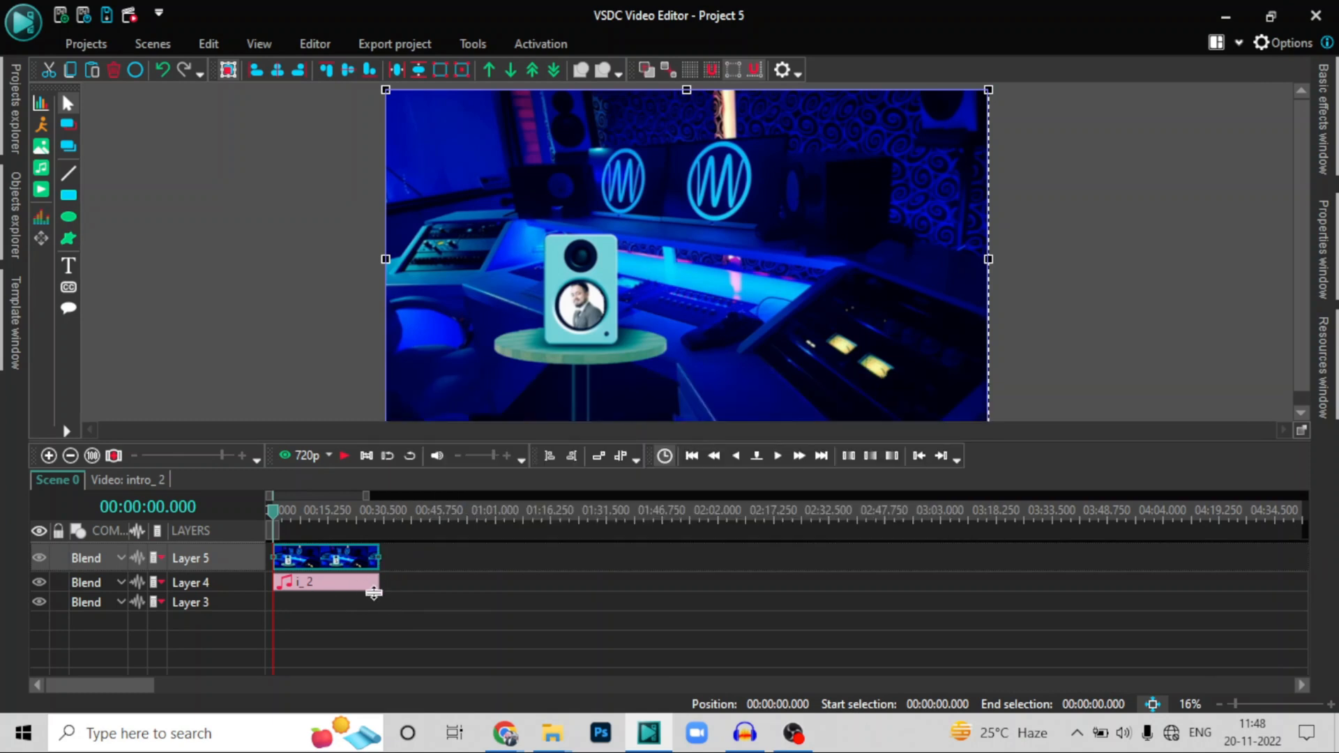
left_click(467, 554)
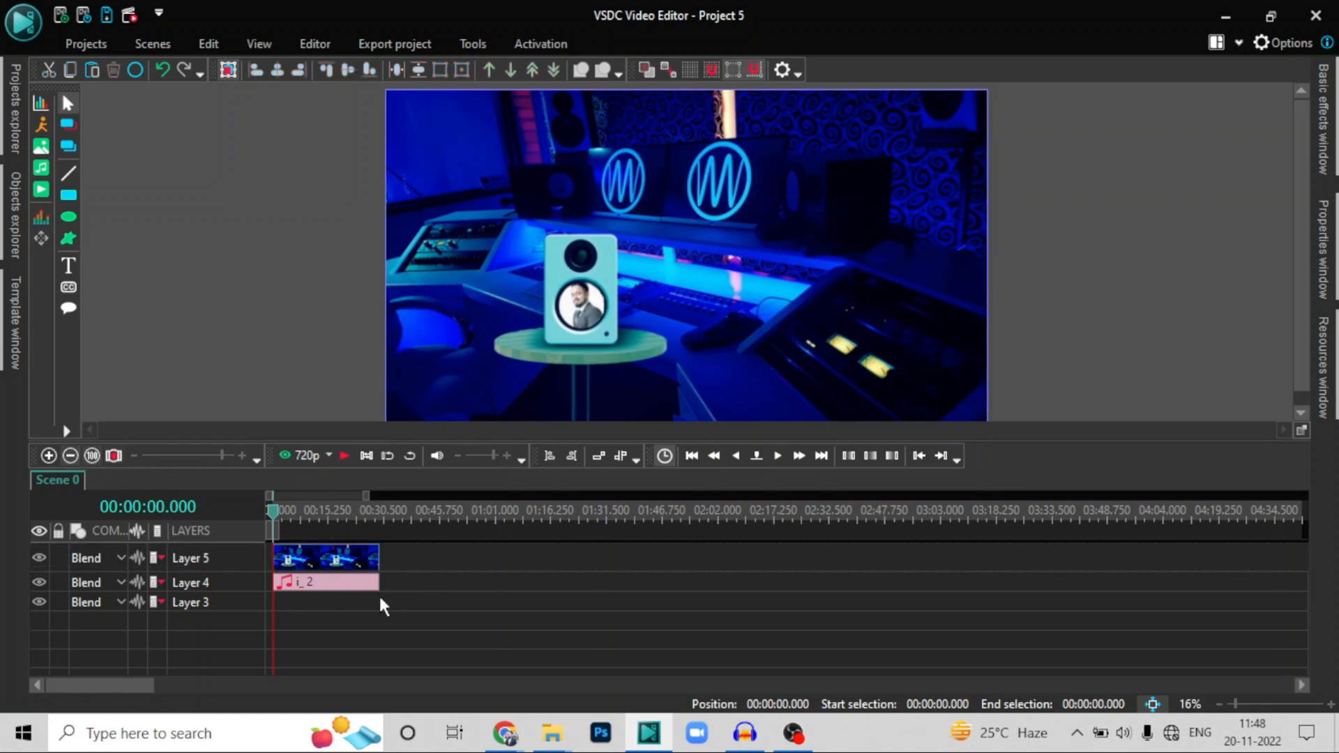
Insert glitch intro.mp4 from the upload folder into the intro clip's layer, directly after the intro clip
left_click(334, 559)
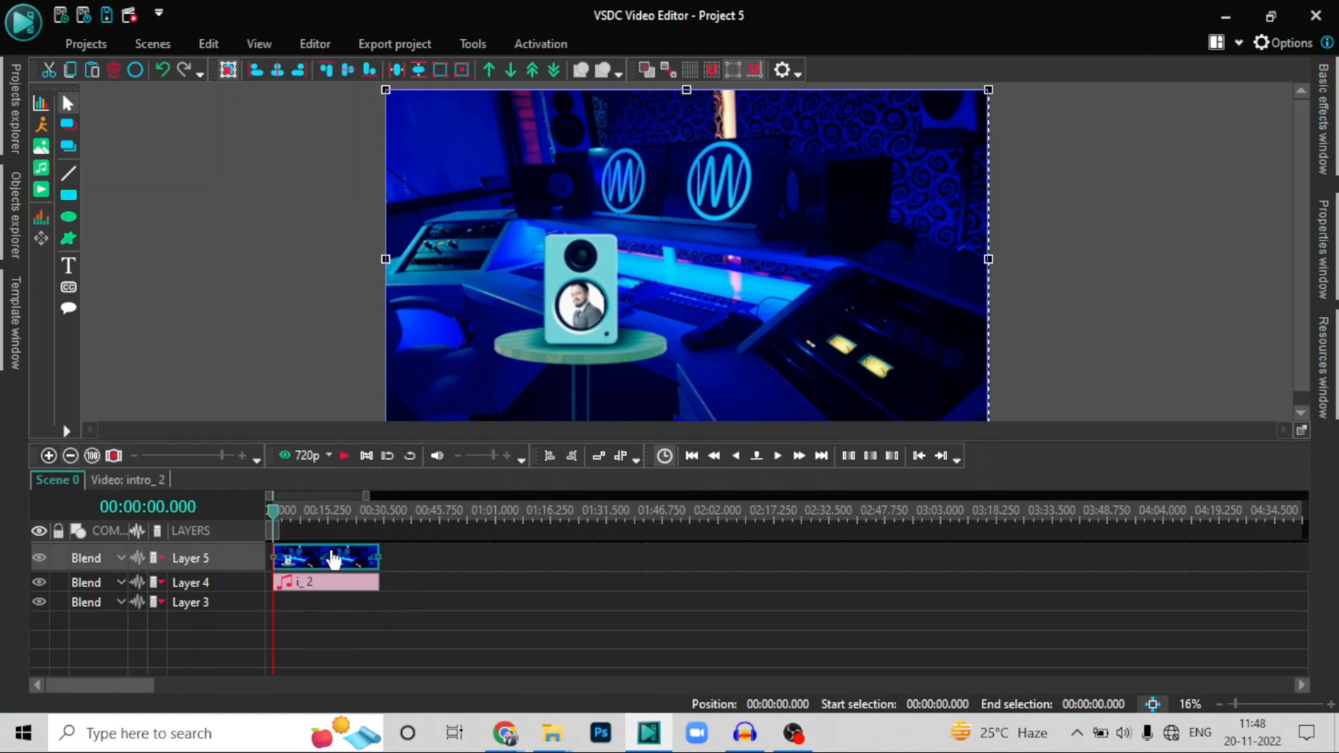
left_click(42, 191)
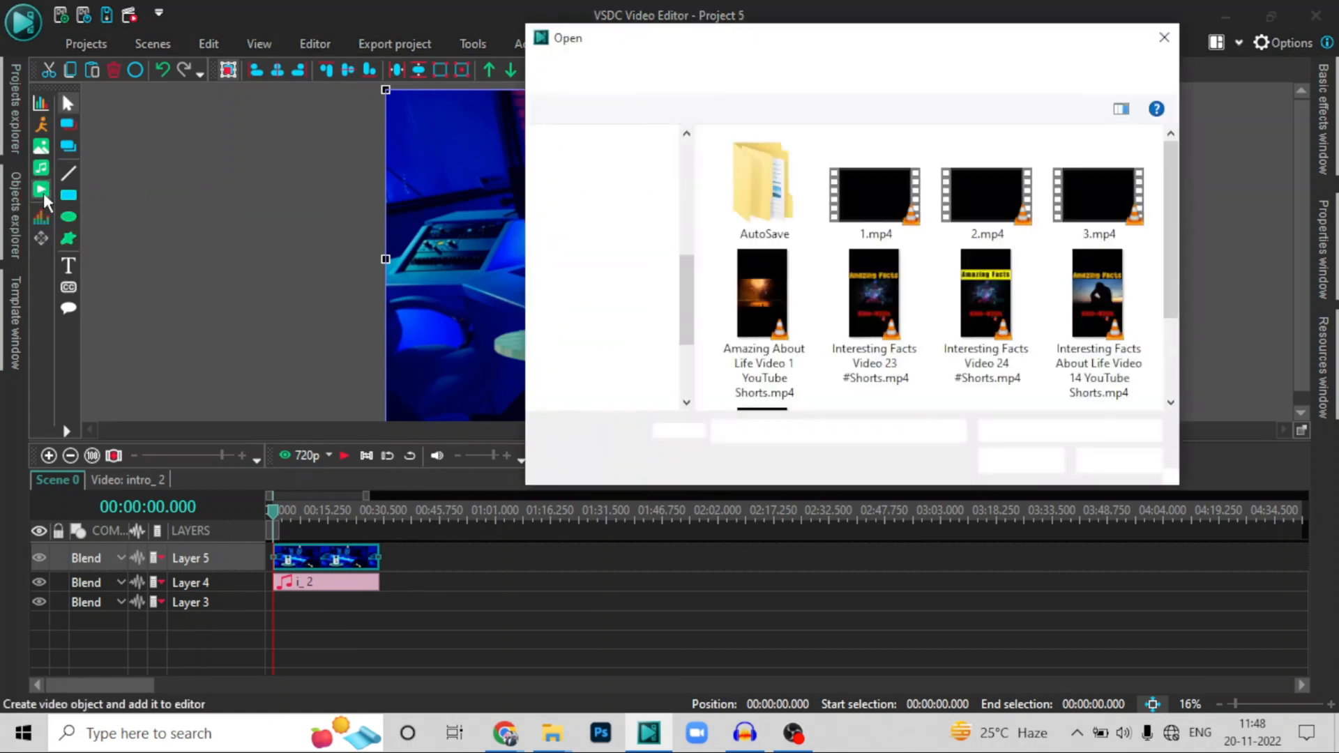
left_click(690, 75)
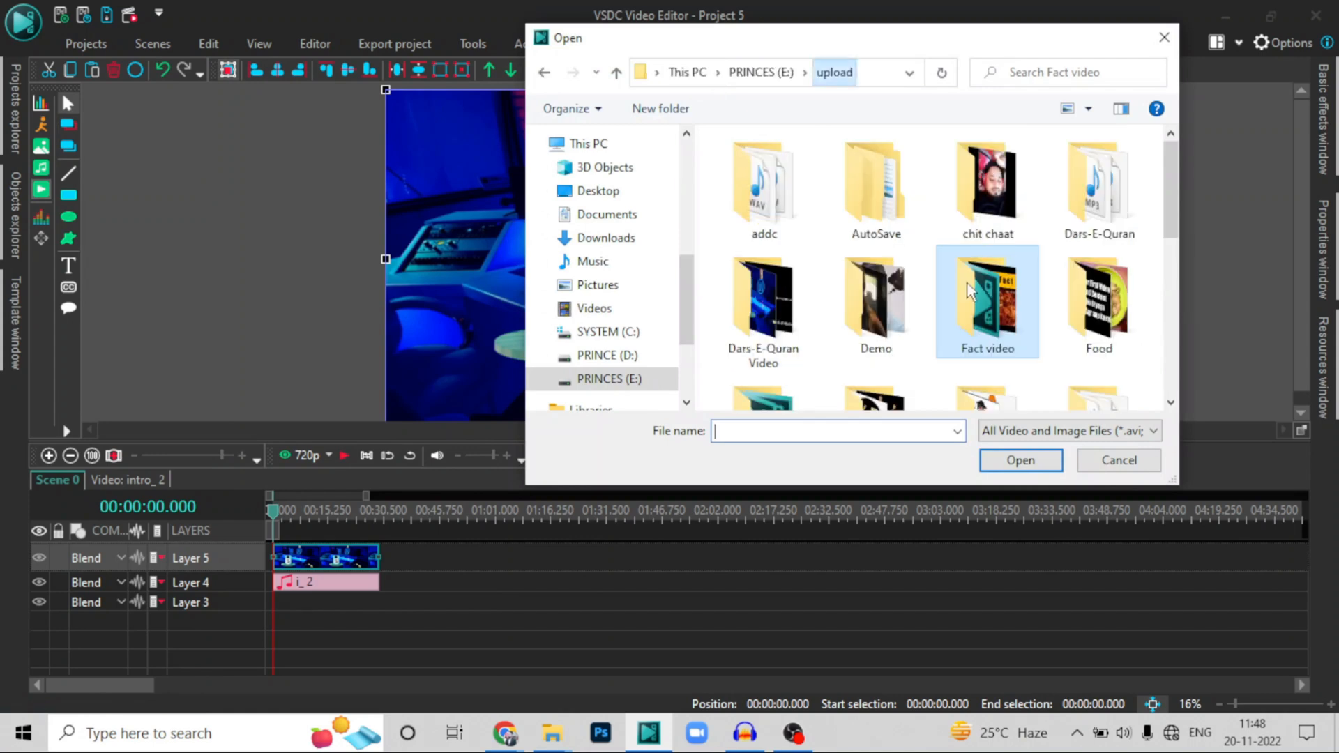
scroll(983, 322, "down", 3)
scroll(876, 329, "down", 3)
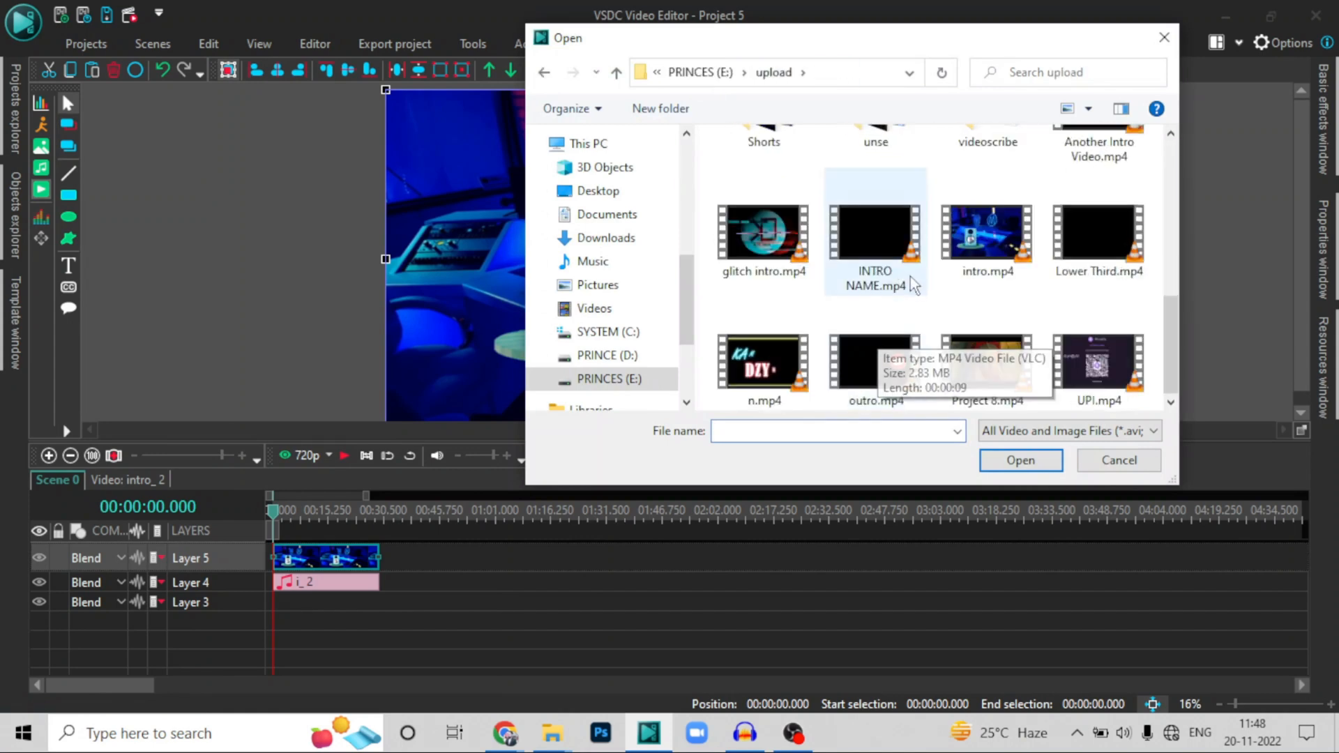
left_click(780, 244)
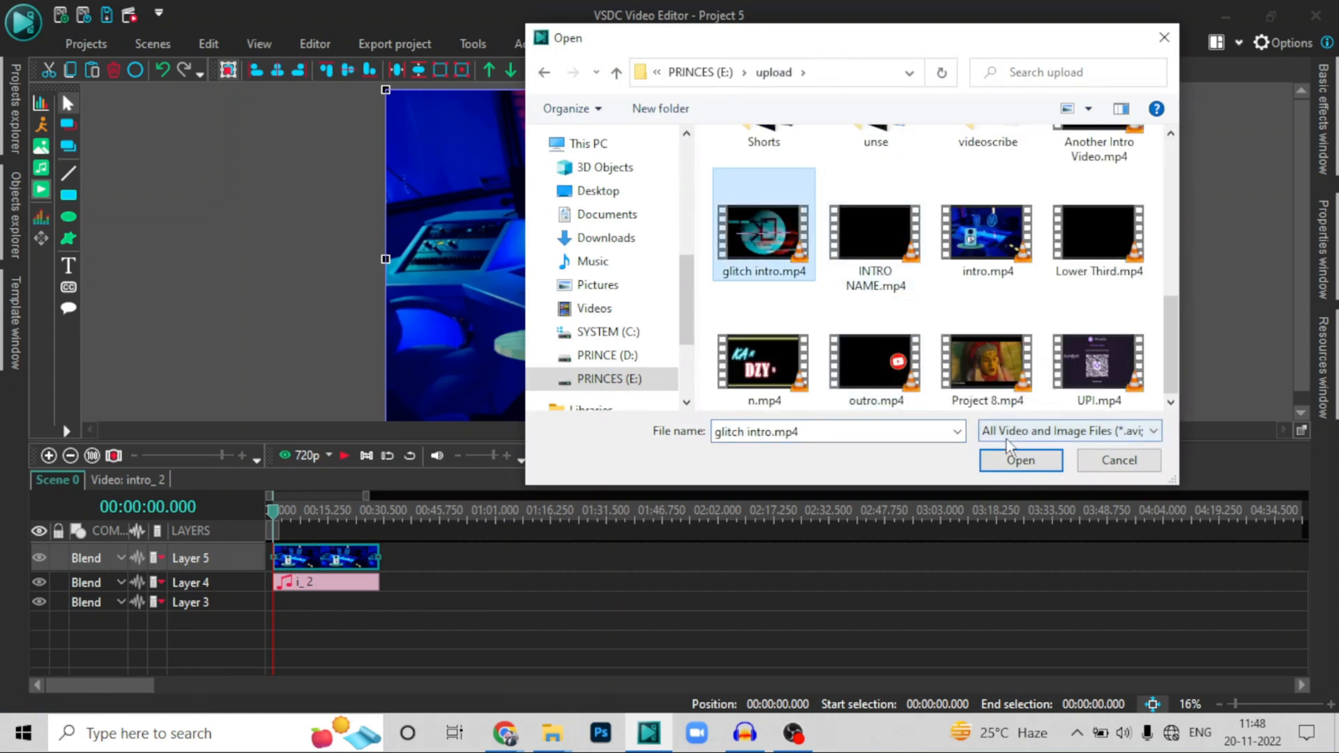
left_click(1015, 460)
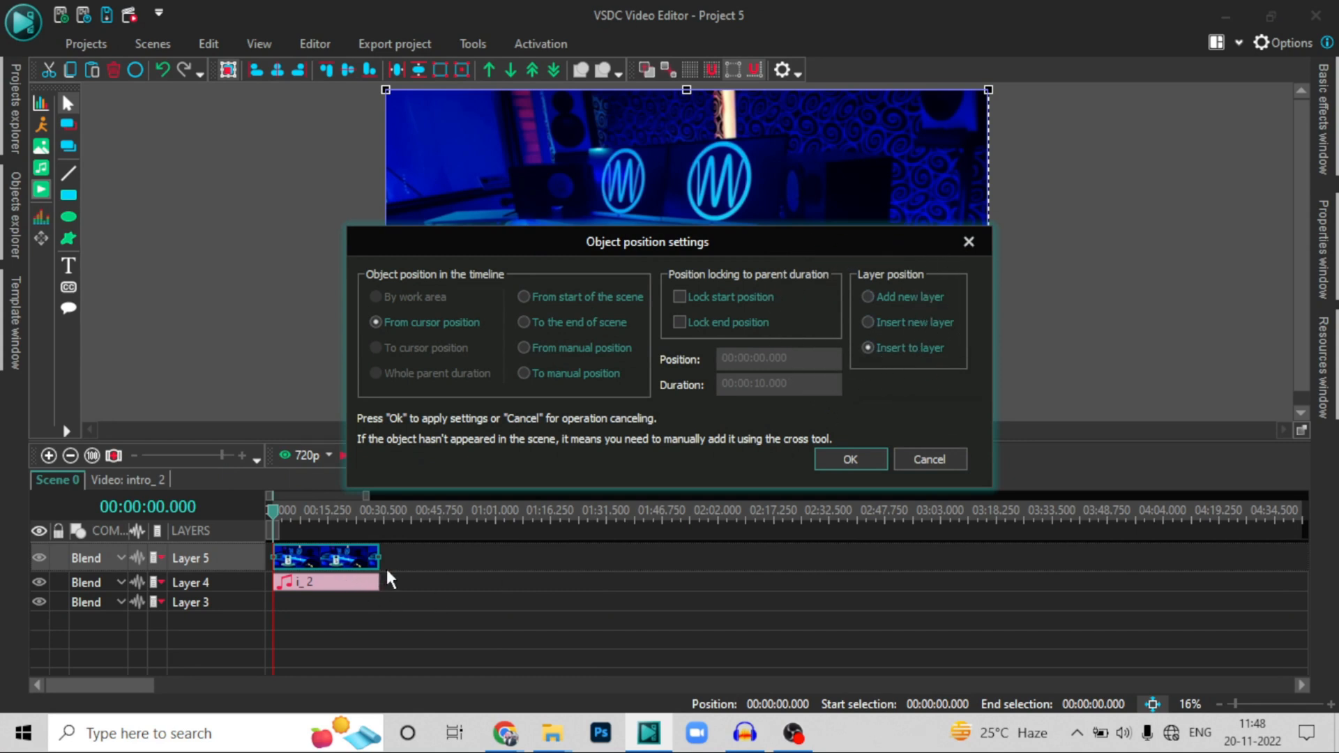
left_click(843, 458)
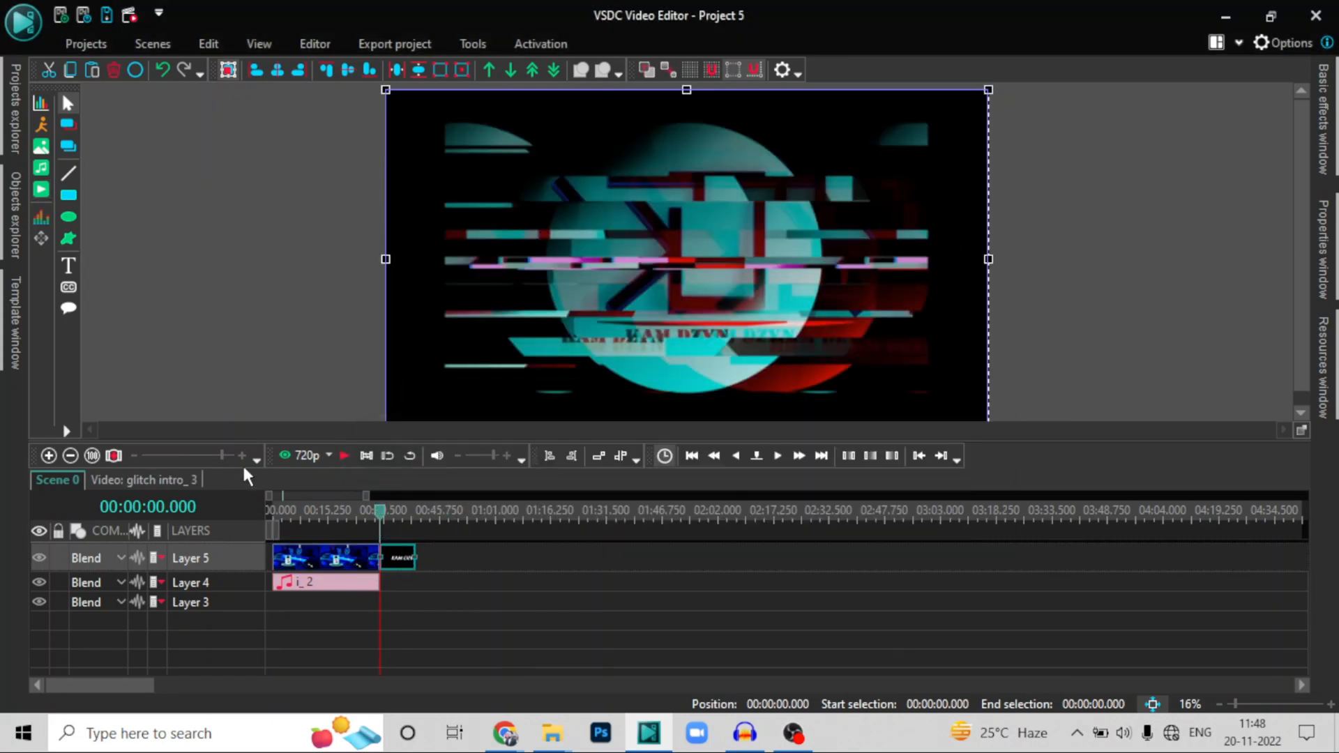
Move Sprite 1 onto Layer 5 directly after the glitch intro clip and return the playhead to 0 s
left_click(70, 456)
left_click(69, 455)
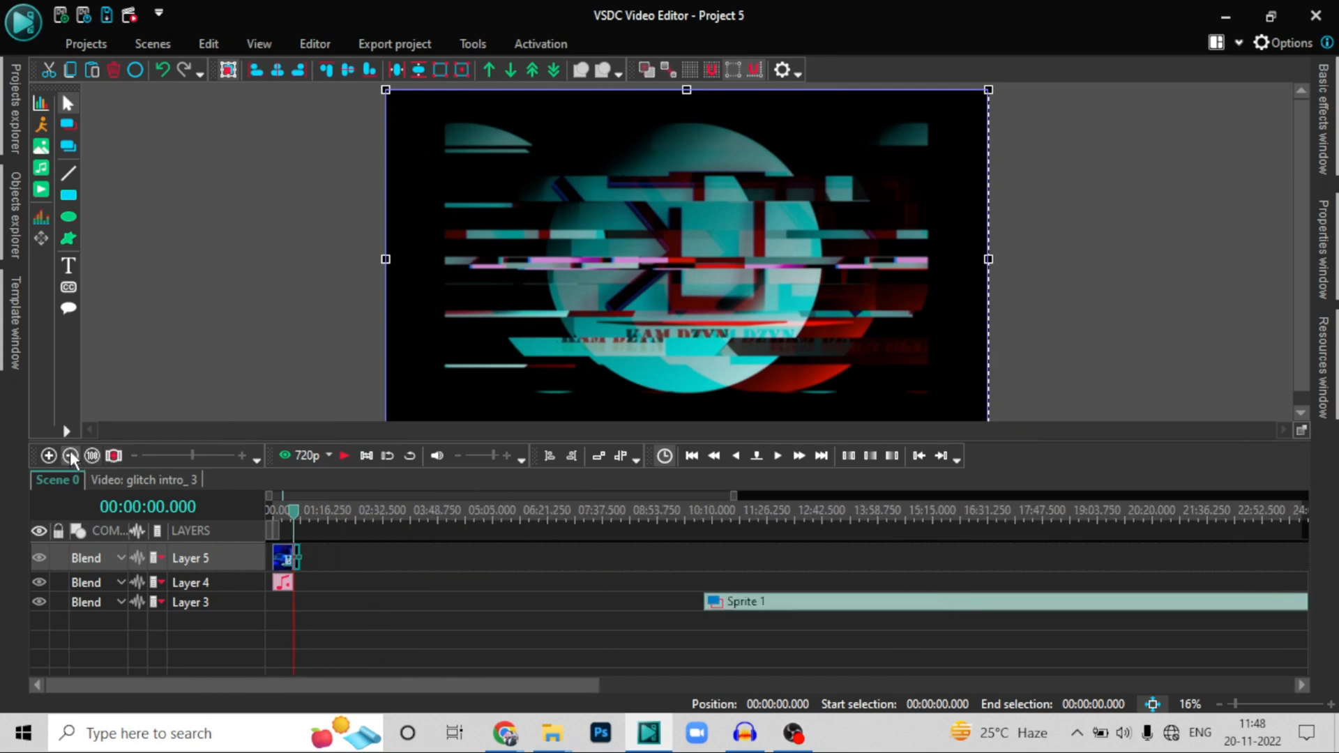
left_click(70, 456)
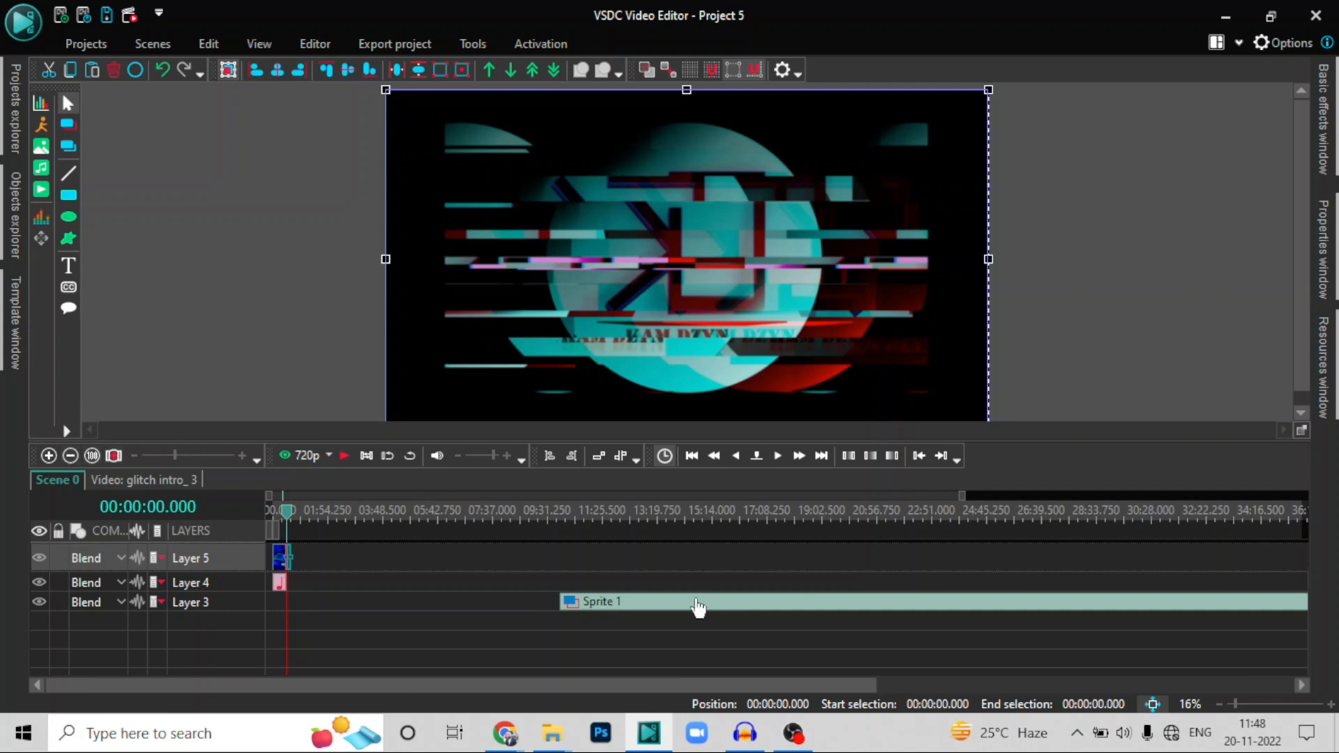
left_click_drag(696, 606, 387, 558)
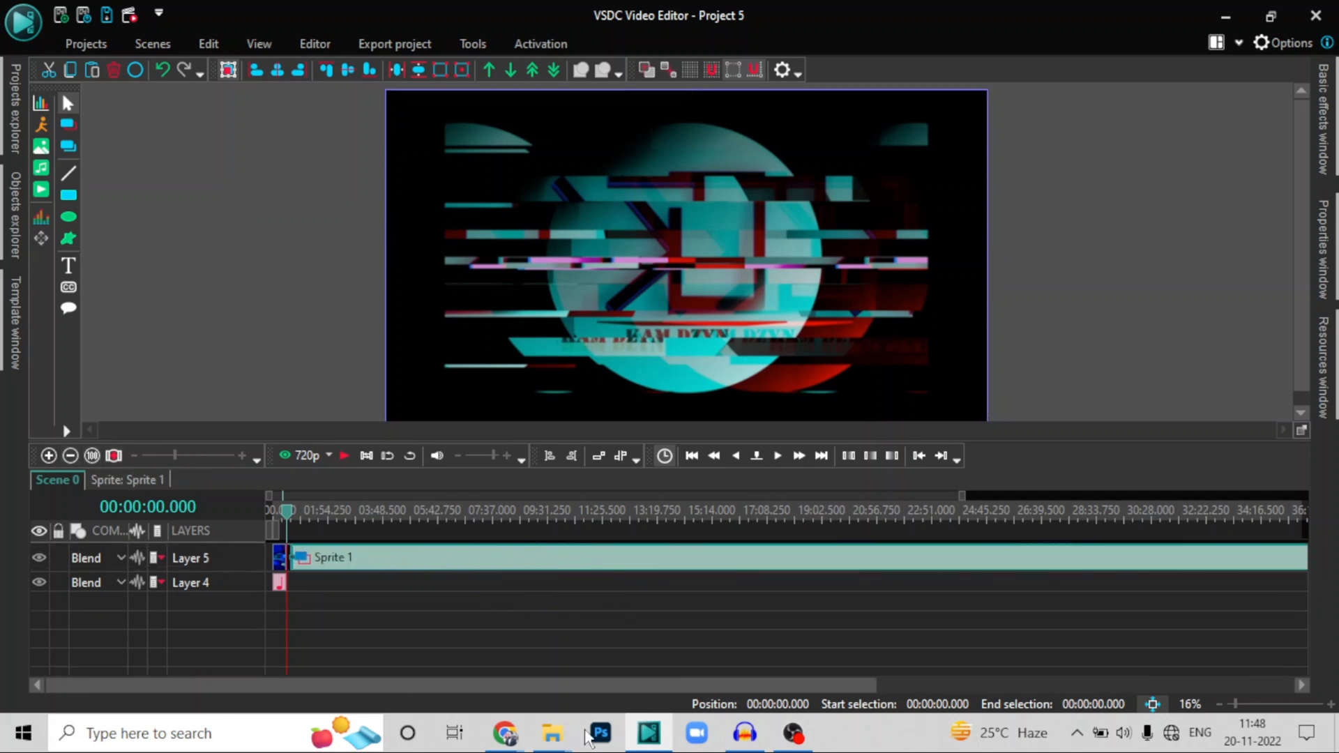
left_click(69, 454)
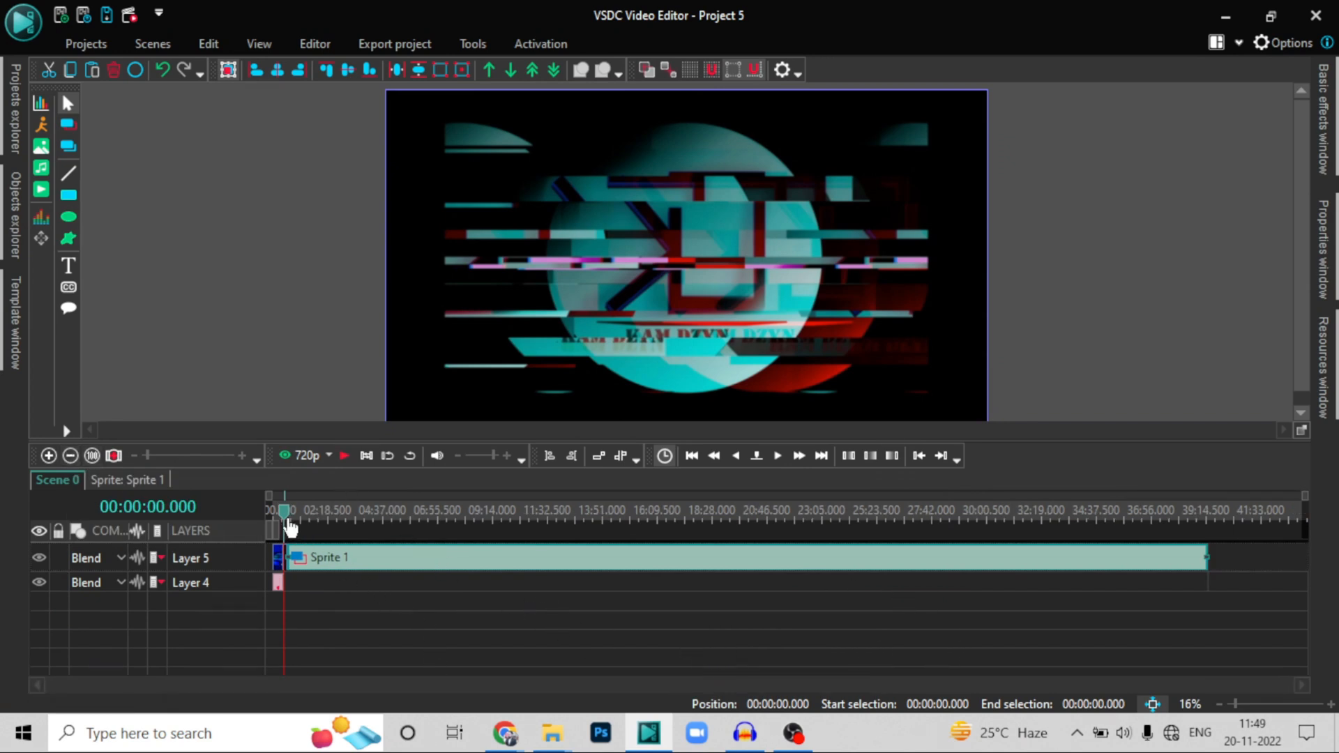
left_click_drag(291, 528, 140, 512)
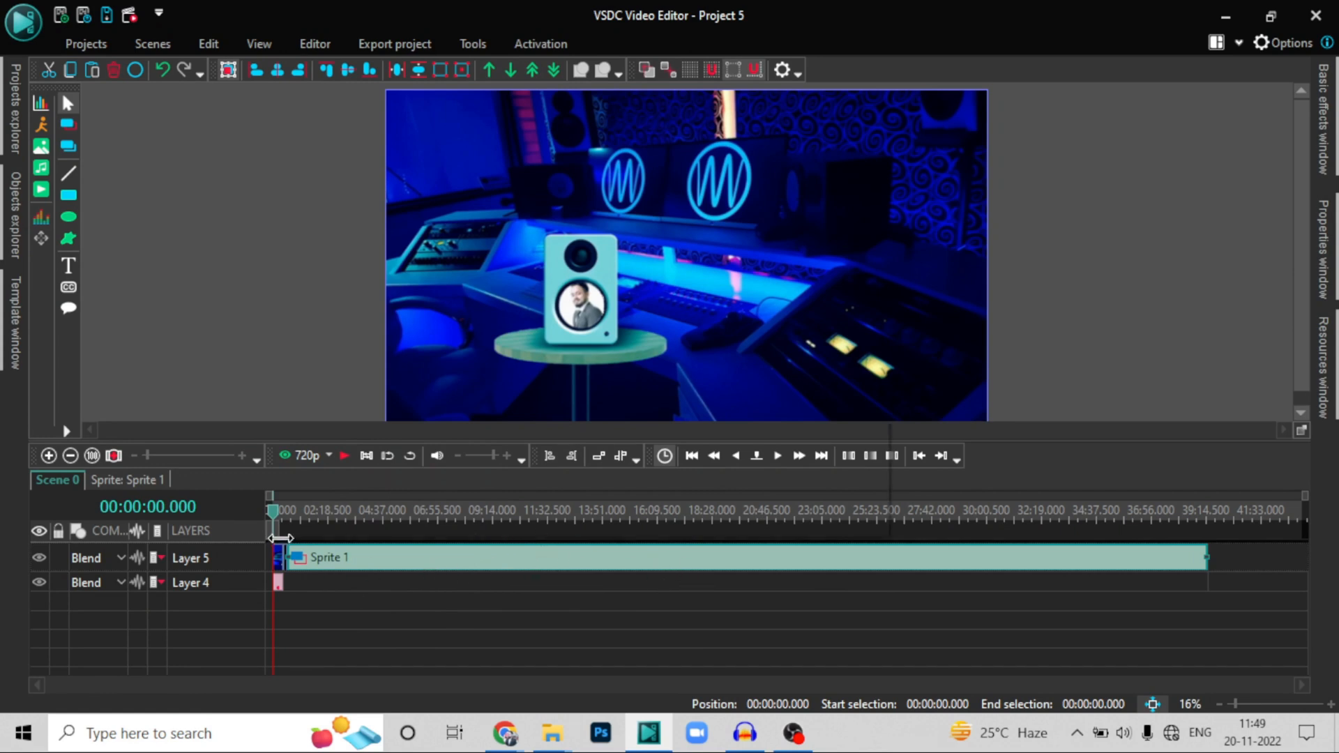
Add outro.mp4 from the upload folder on a new layer, starting at a playhead position of 00:04:41.875
left_click_drag(274, 522, 389, 520)
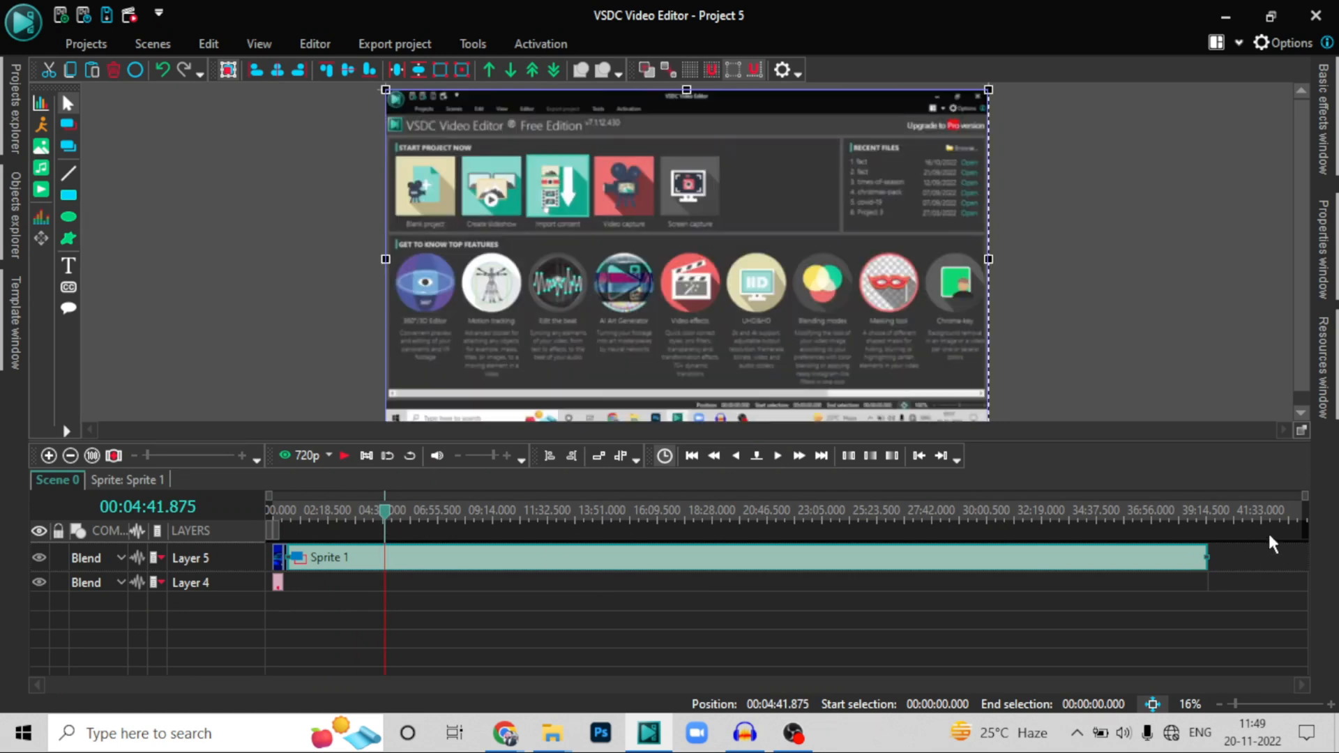
key("ctrl")
left_click(41, 191)
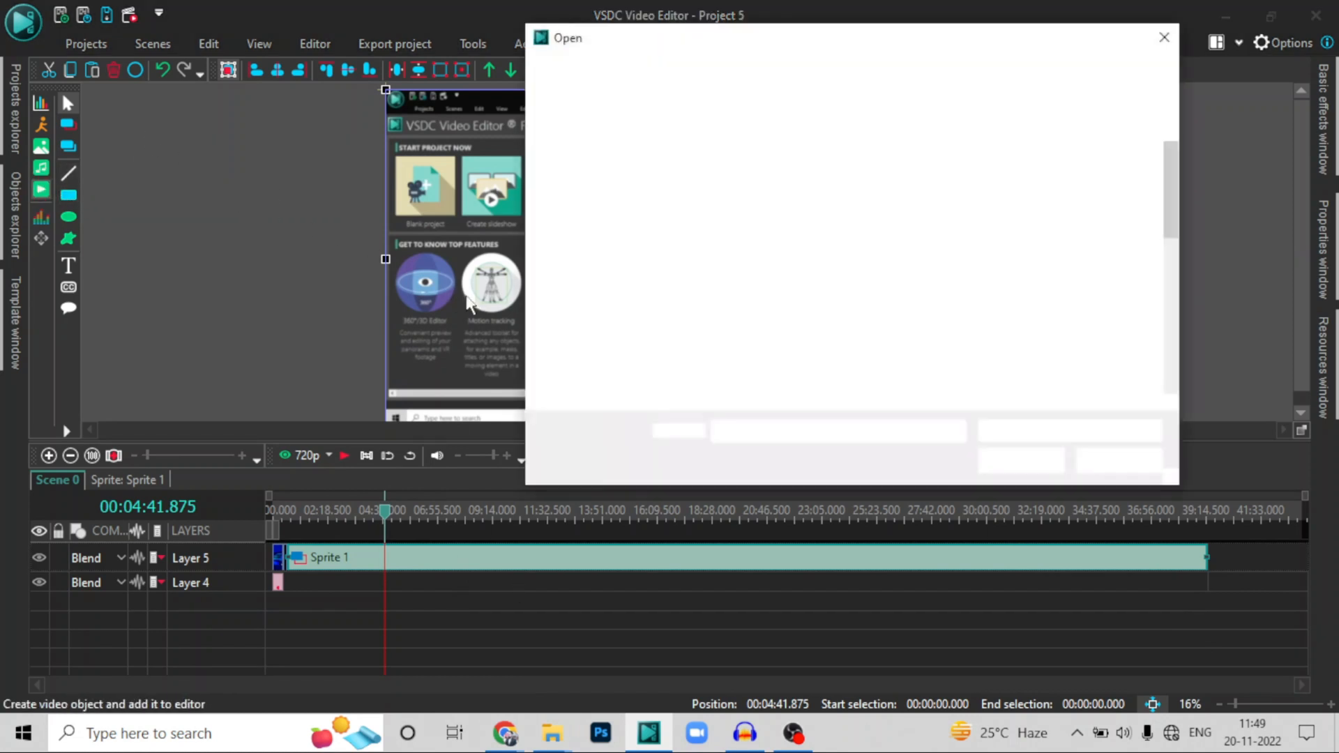
scroll(886, 235, "down", 5)
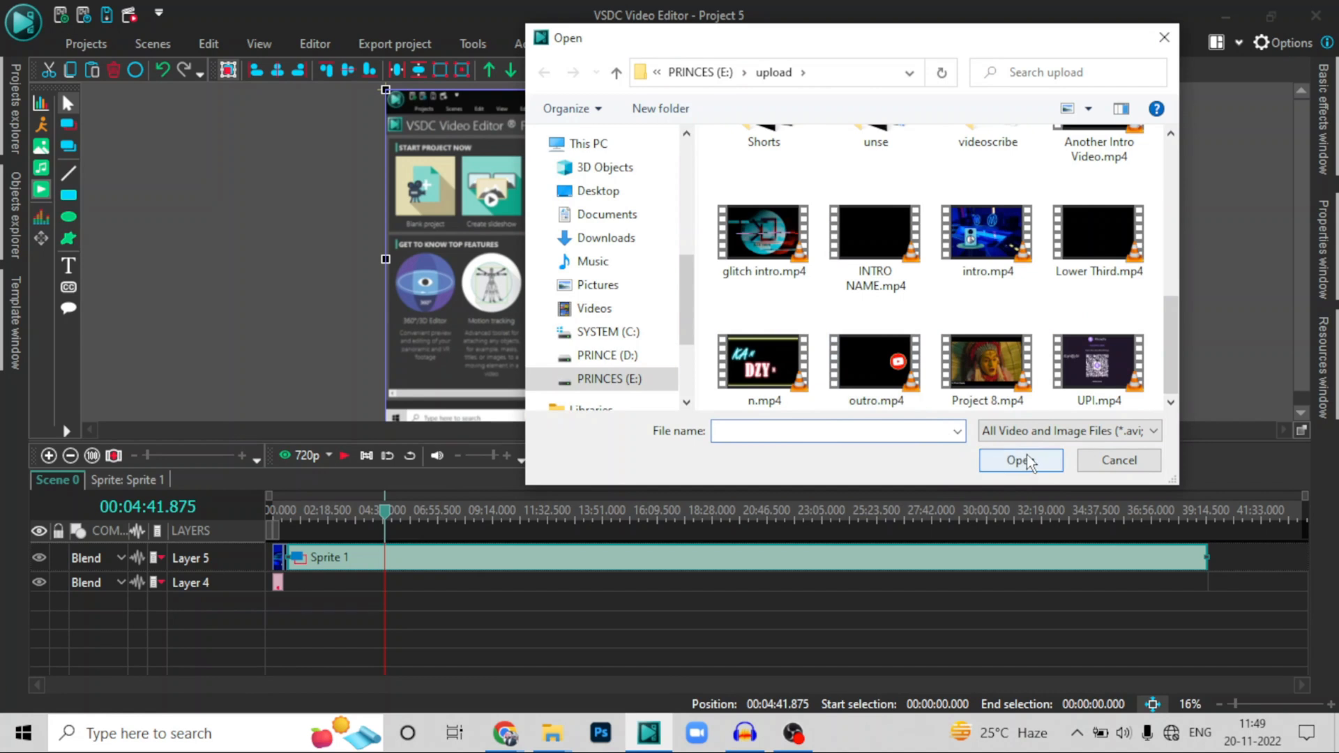
left_click(876, 363)
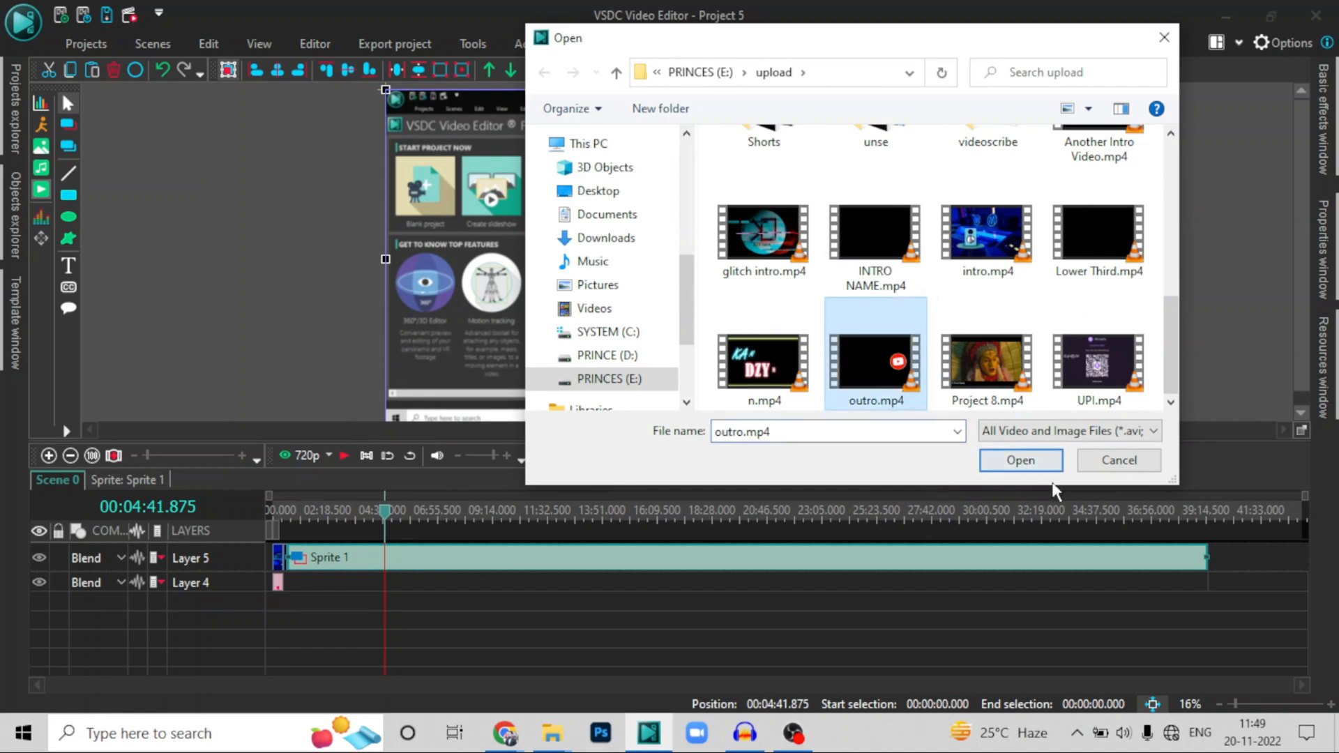
left_click(1022, 461)
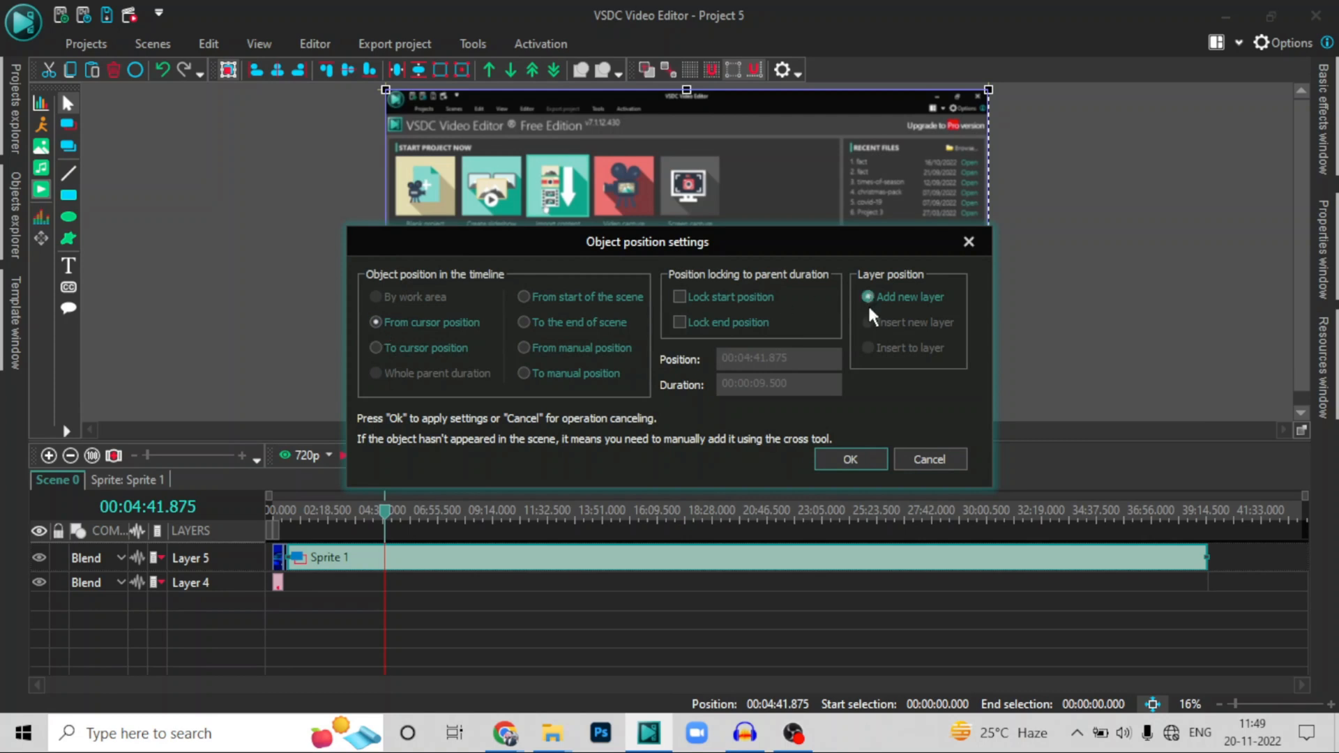
left_click(851, 459)
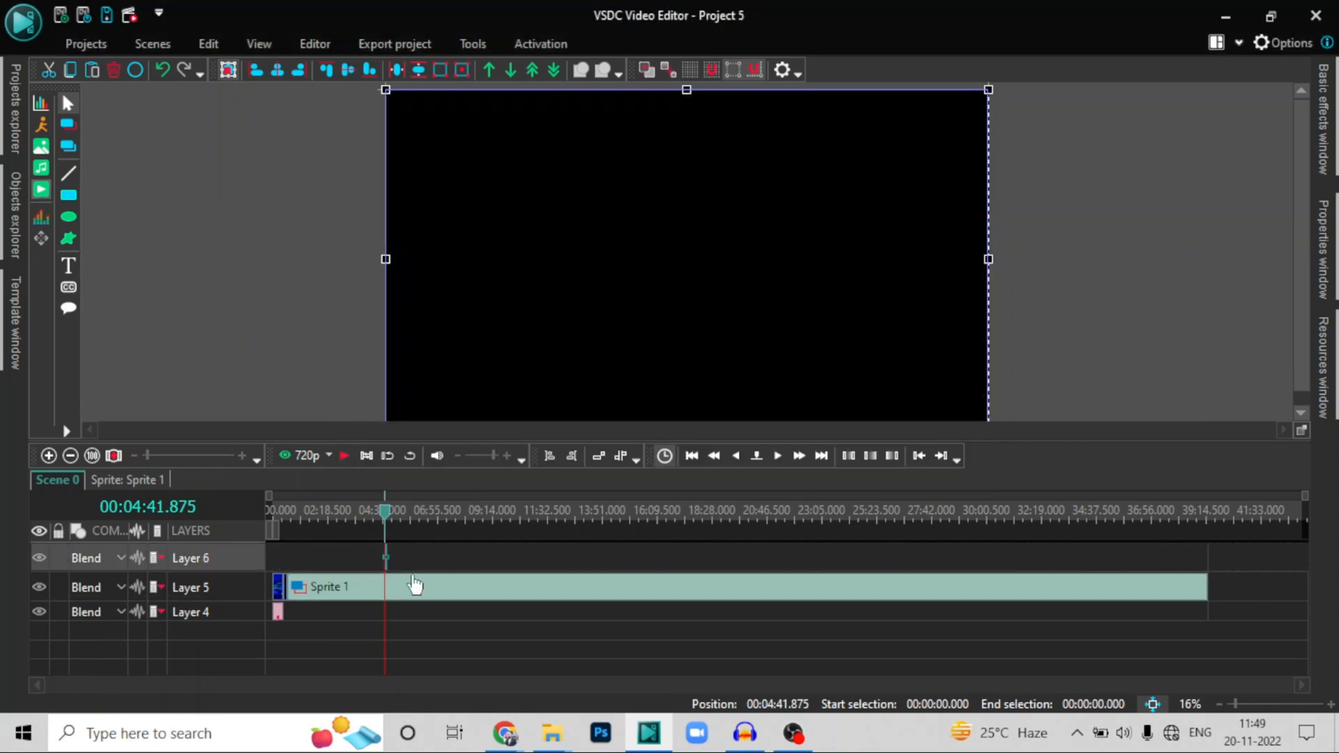
Shrink the outro clip into the frame's lower-left area and play the scene briefly to check the subscribe animation
left_click(48, 455)
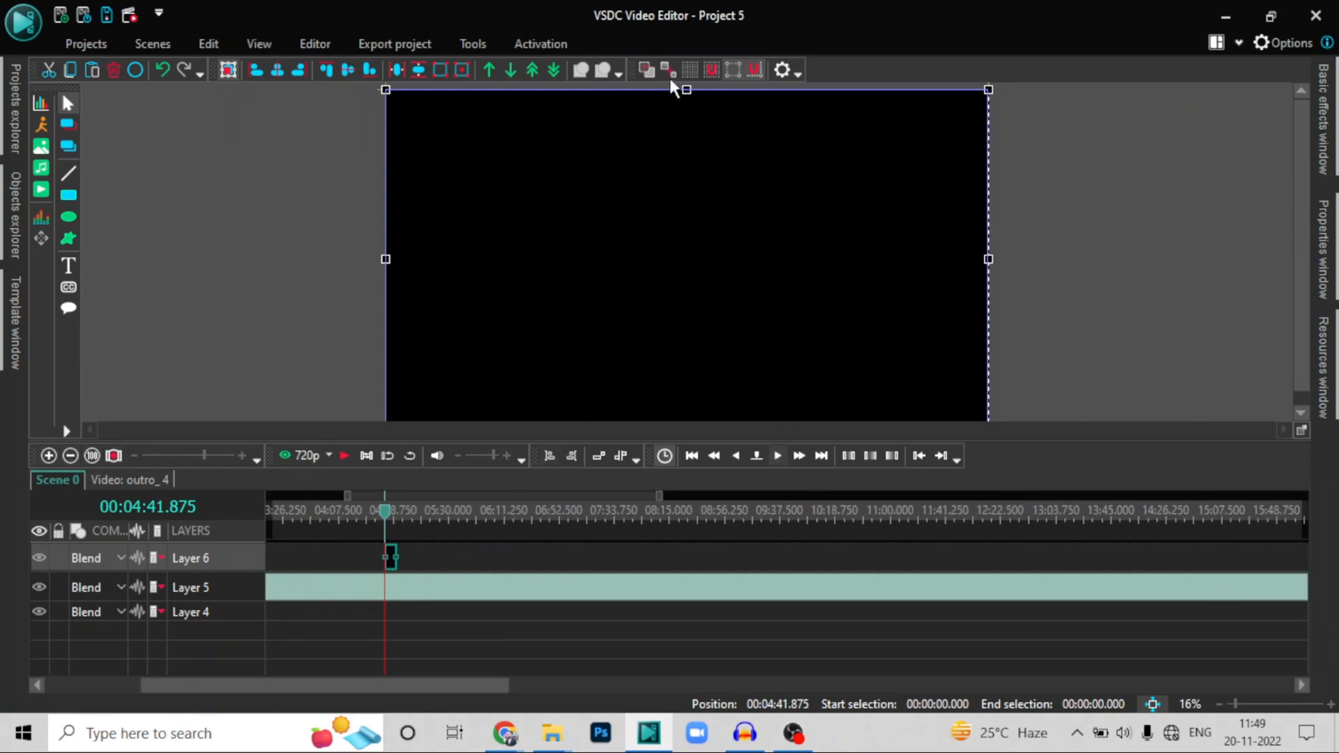
left_click(314, 43)
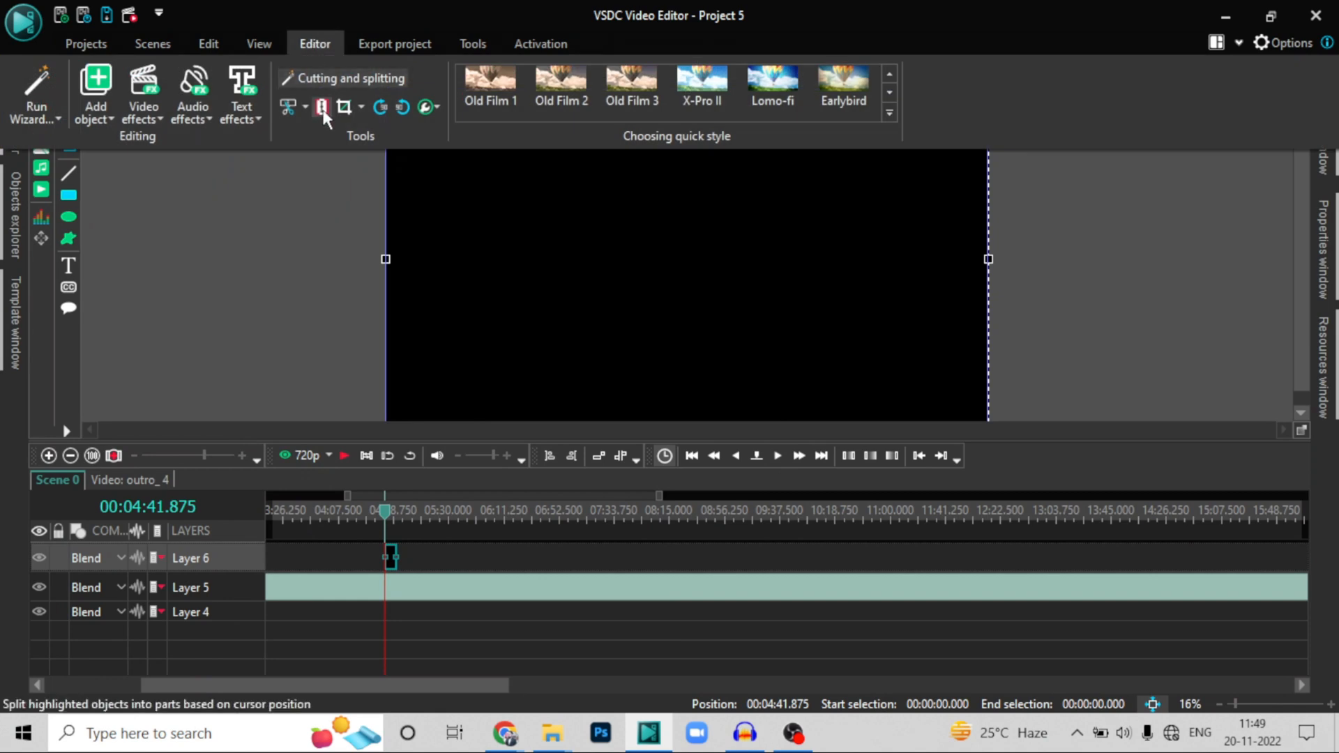
left_click(259, 255)
left_click(660, 190)
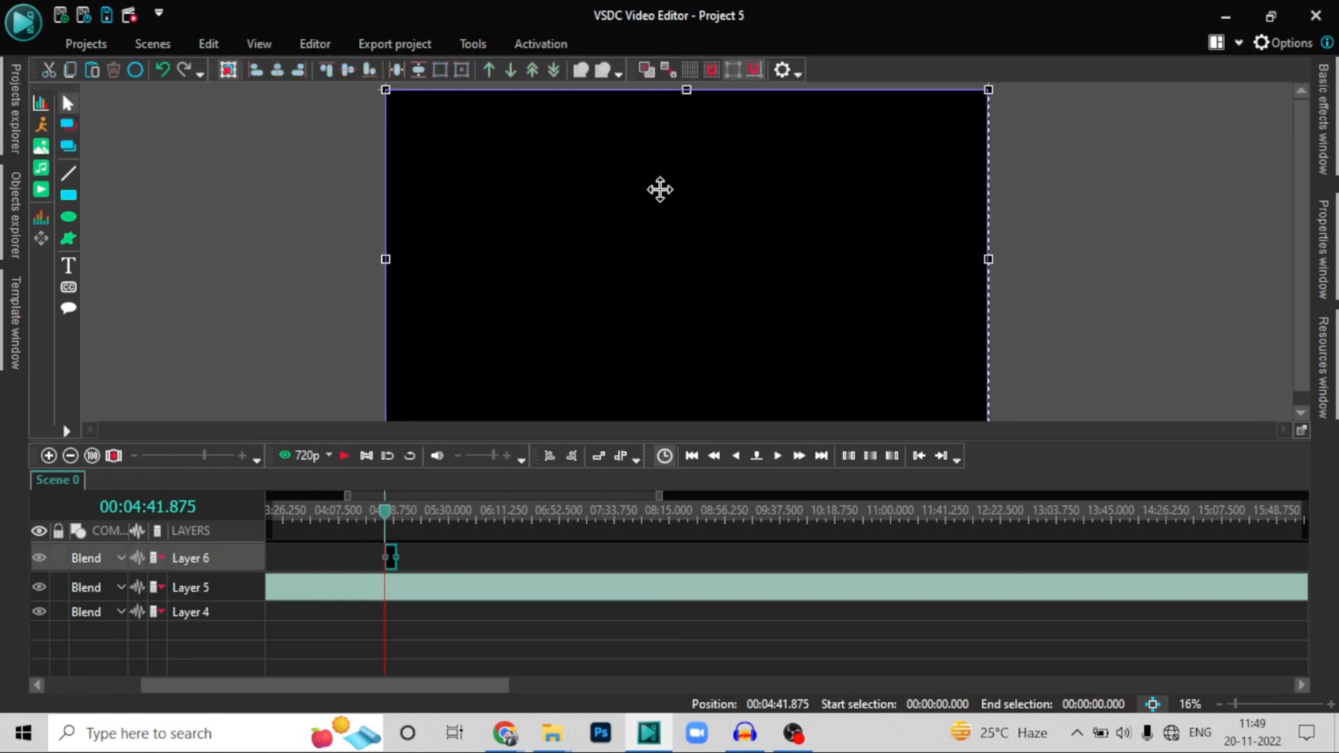
left_click_drag(994, 89, 744, 322)
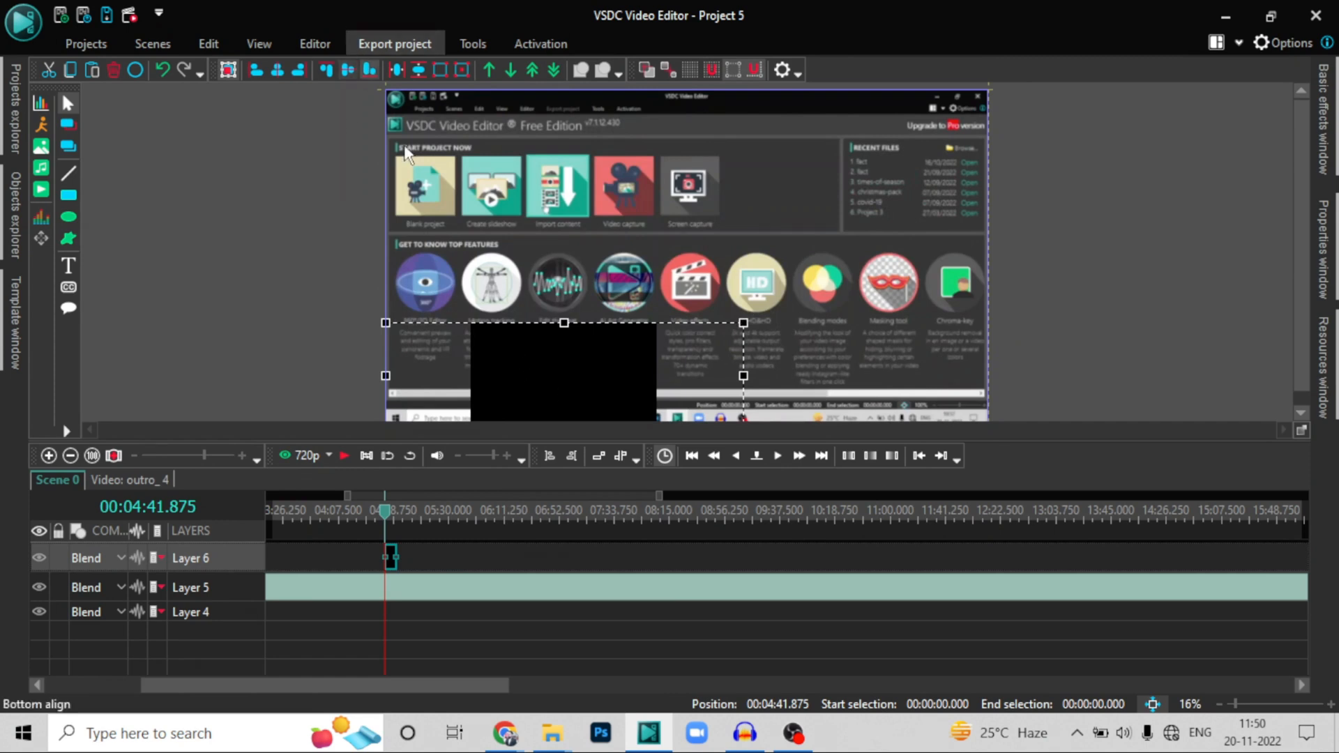
left_click(340, 459)
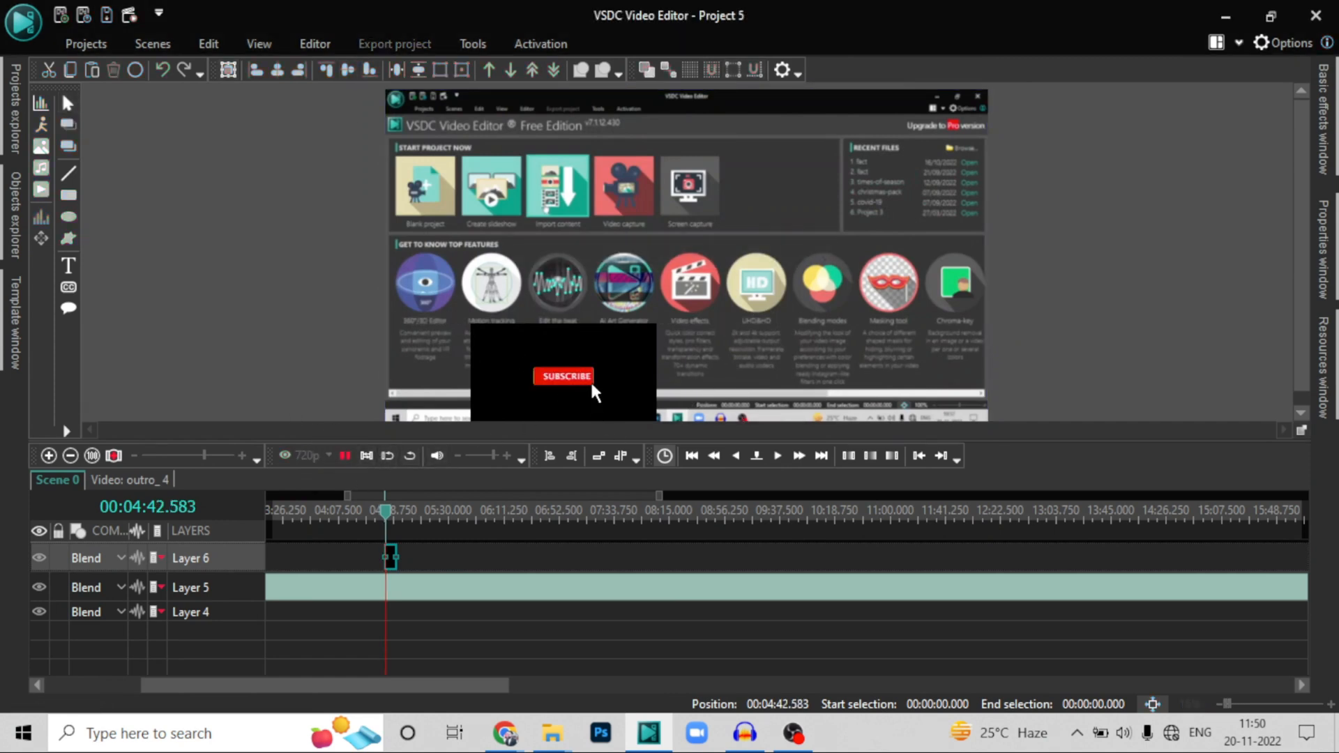
left_click(343, 455)
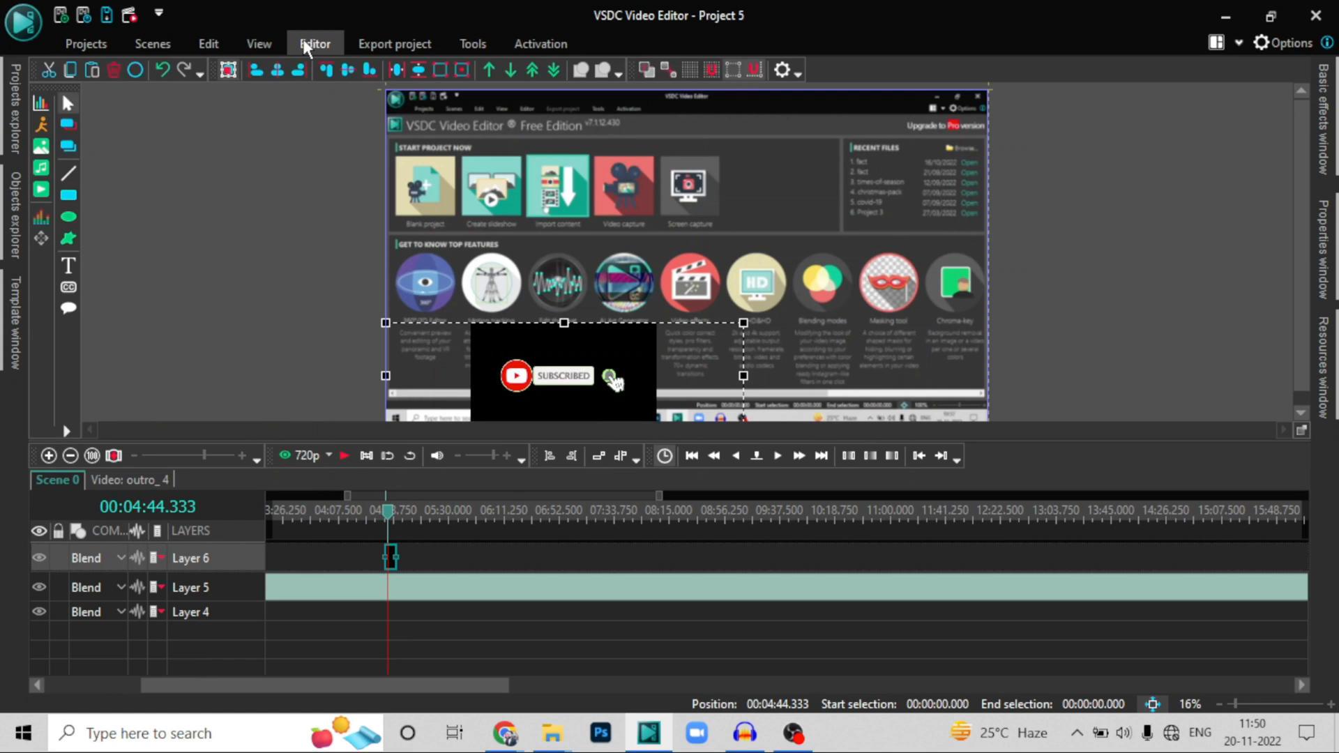
Apply the Background remover effect to the outro clip for the whole parent duration on a new layer
left_click(305, 46)
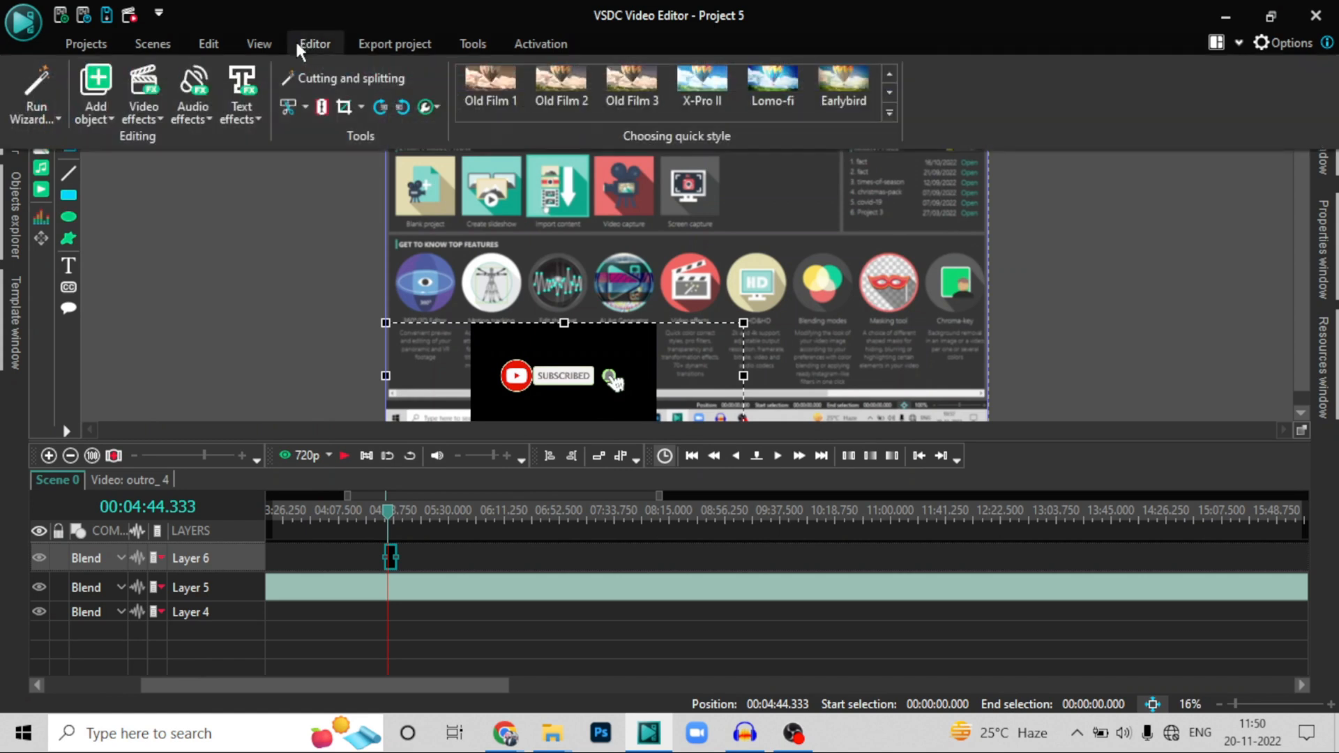
left_click(127, 111)
mouse_move(232, 232)
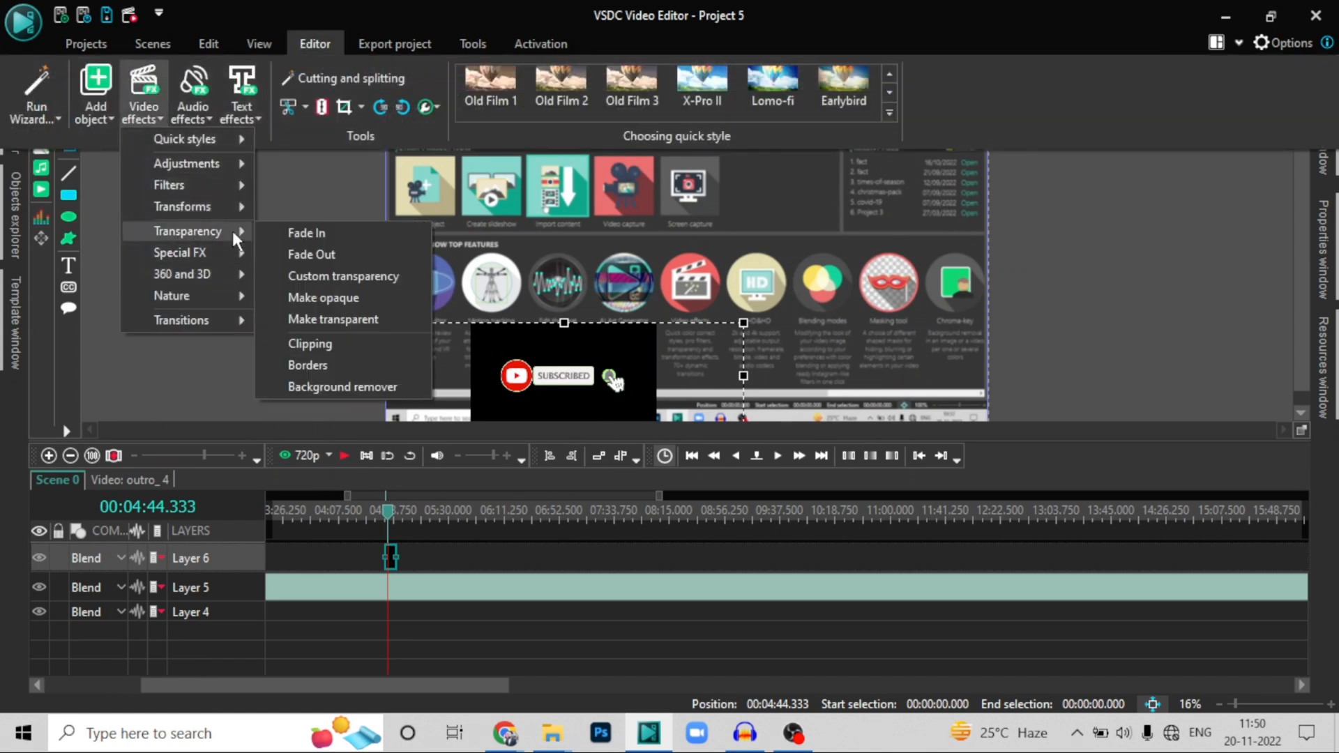
left_click(342, 386)
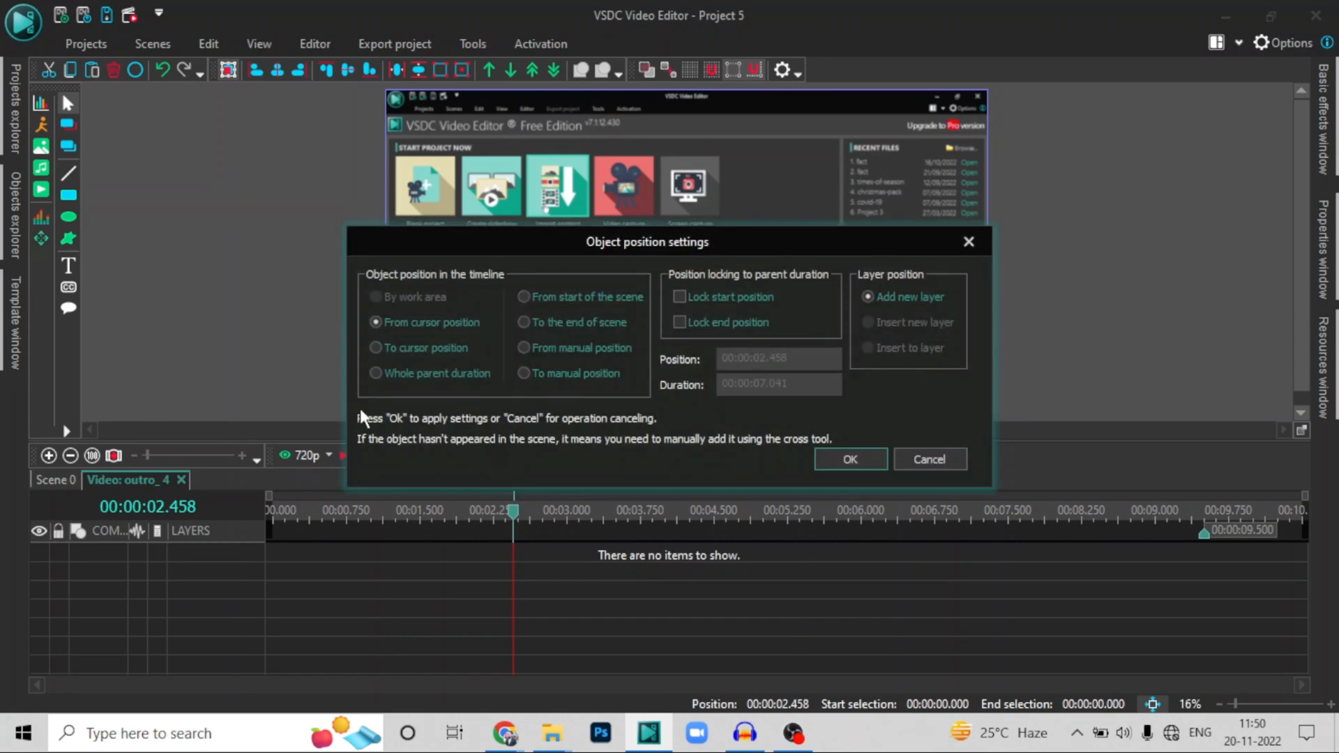
left_click(377, 374)
left_click(851, 458)
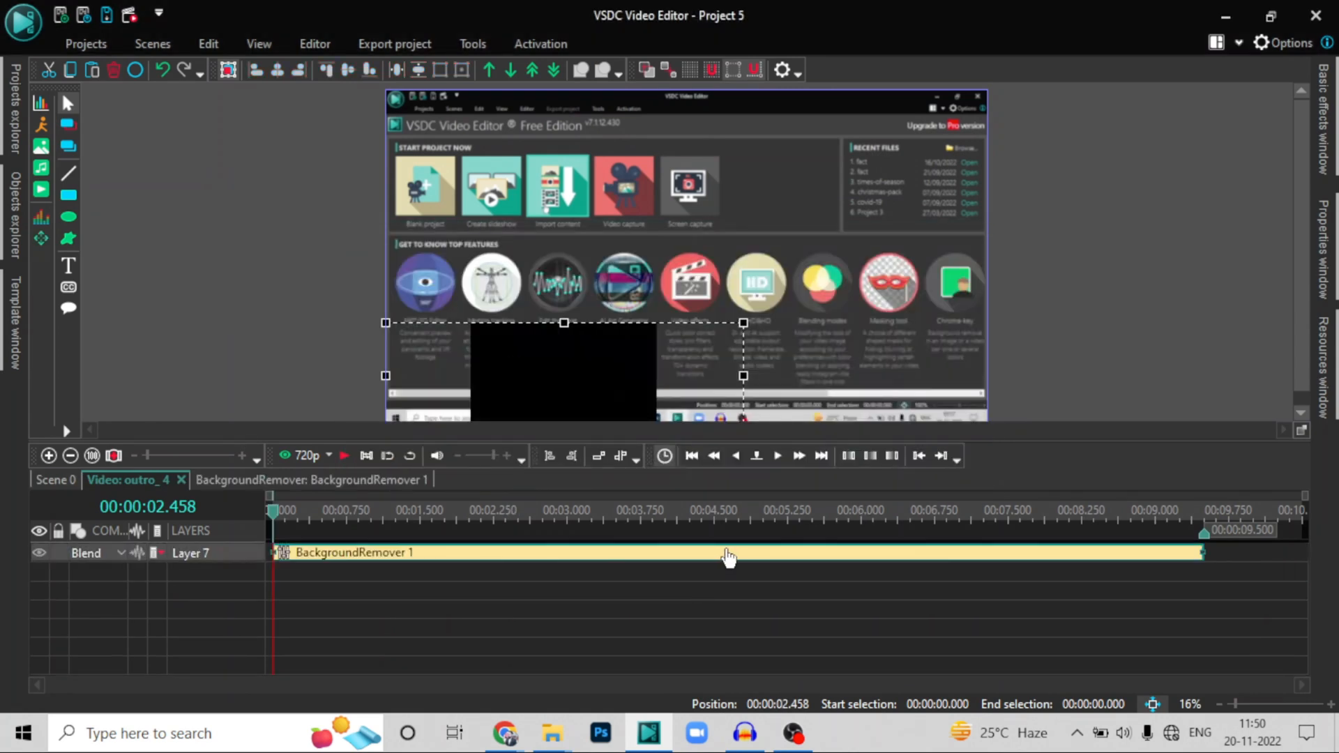
Sample the outro clip's black background as the background remover's chroma key colour
right_click(729, 553)
left_click(789, 514)
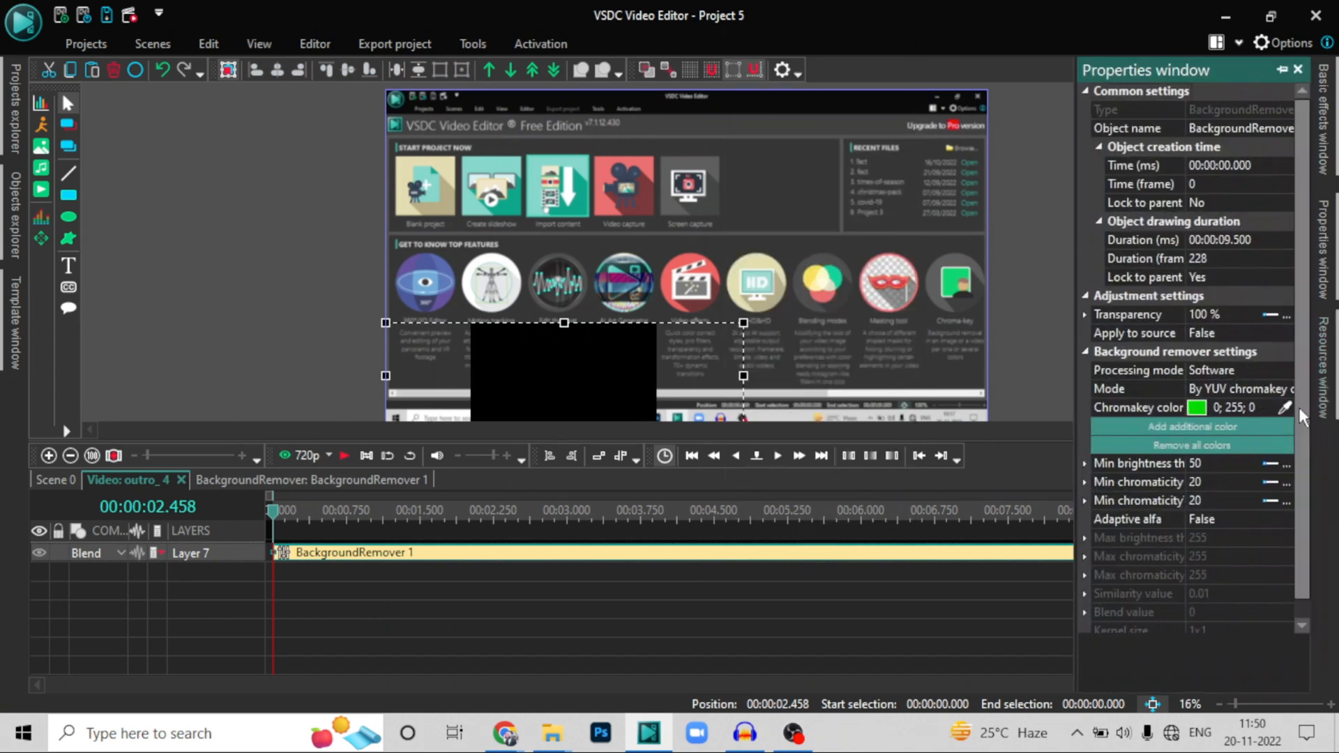
left_click(1286, 413)
left_click(561, 390)
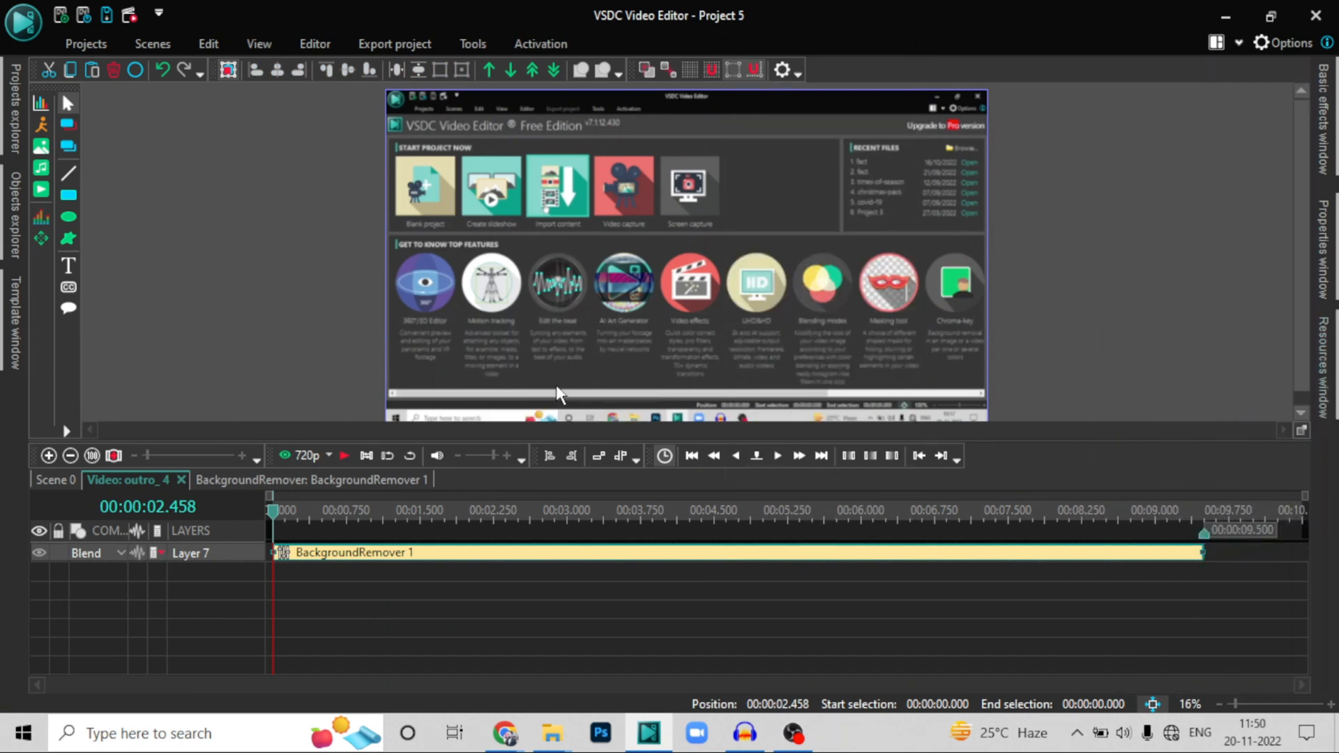
Play the keyed outro clip to check it, and return to Scene 0 with the playhead at 0 s
left_click(345, 456)
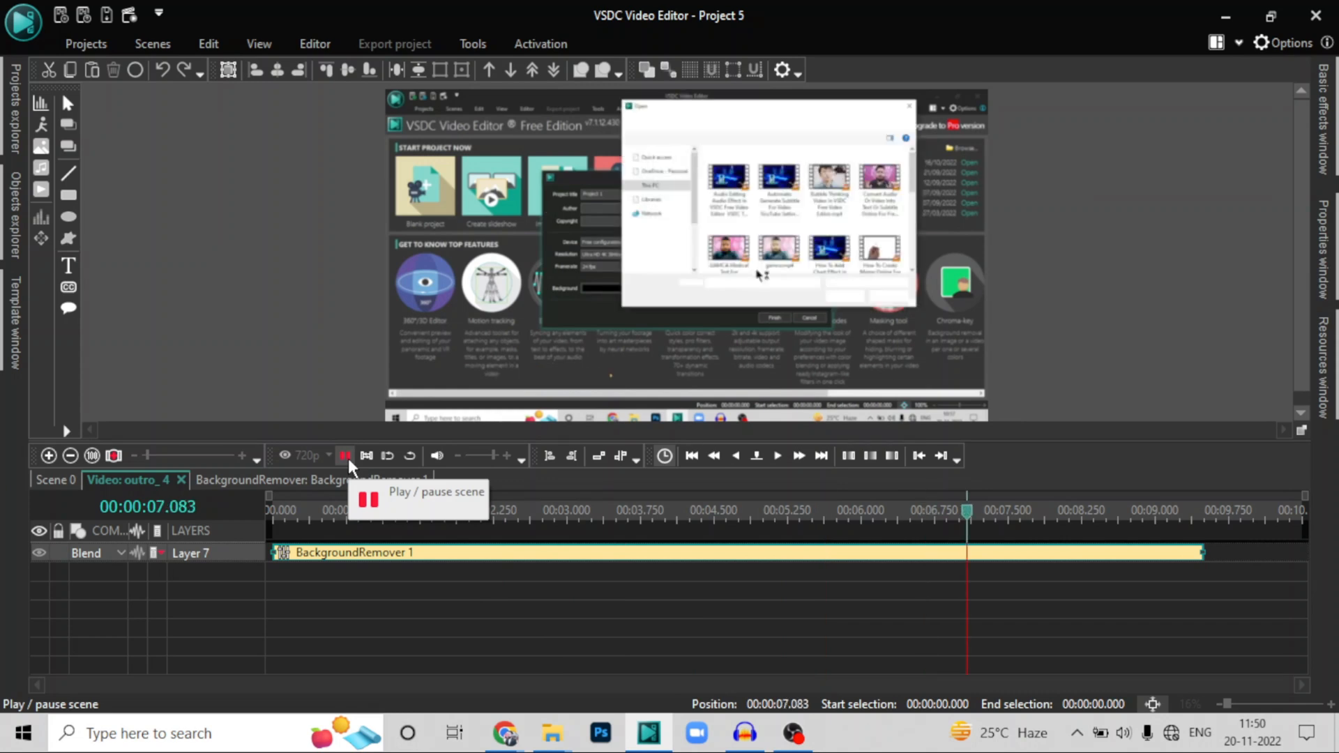
left_click(73, 480)
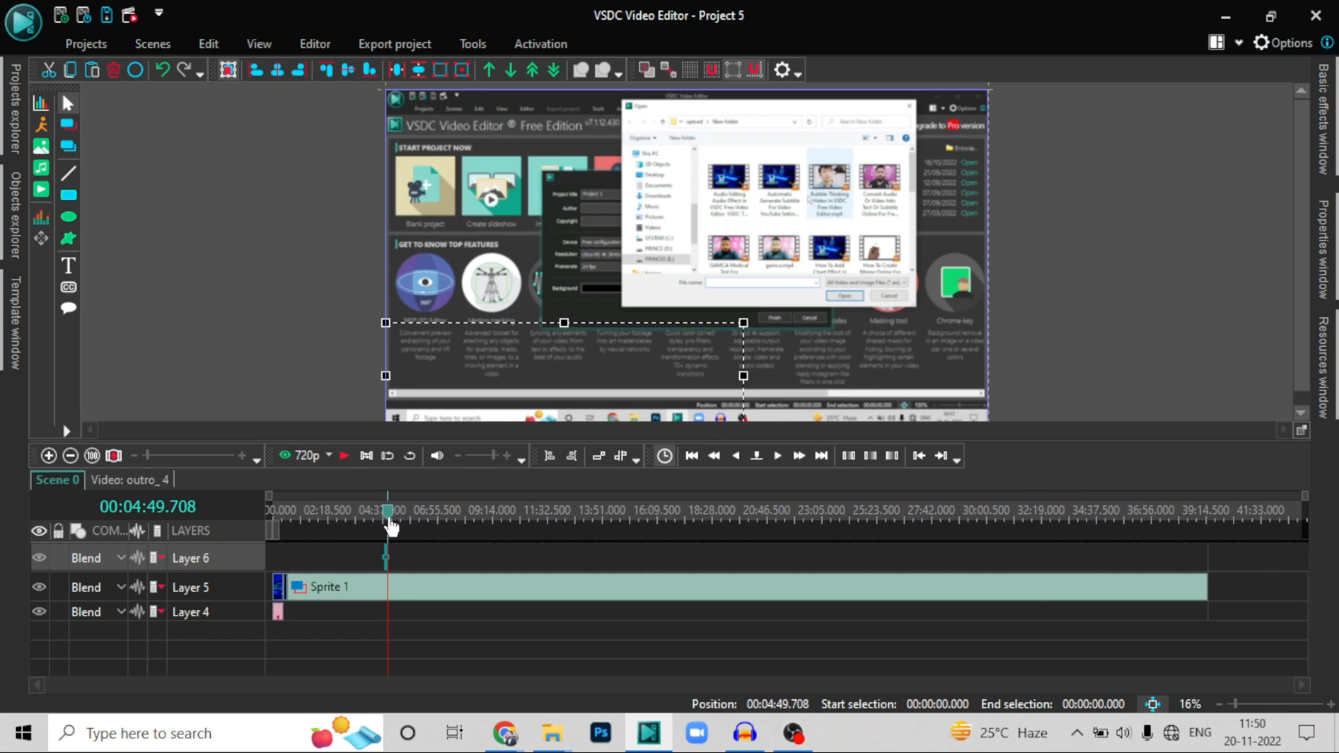
left_click_drag(387, 512, 3, 481)
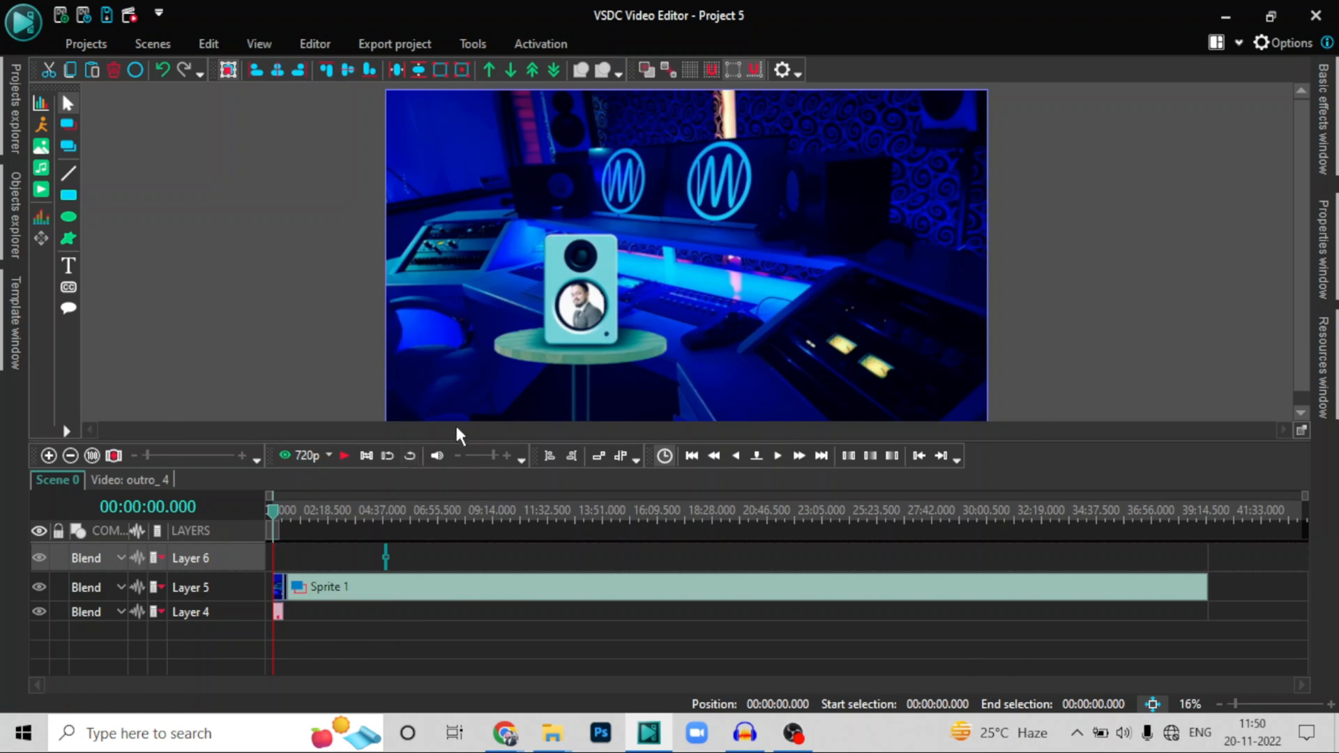
Open the project's export settings and set the profile filter to All profiles
left_click(392, 42)
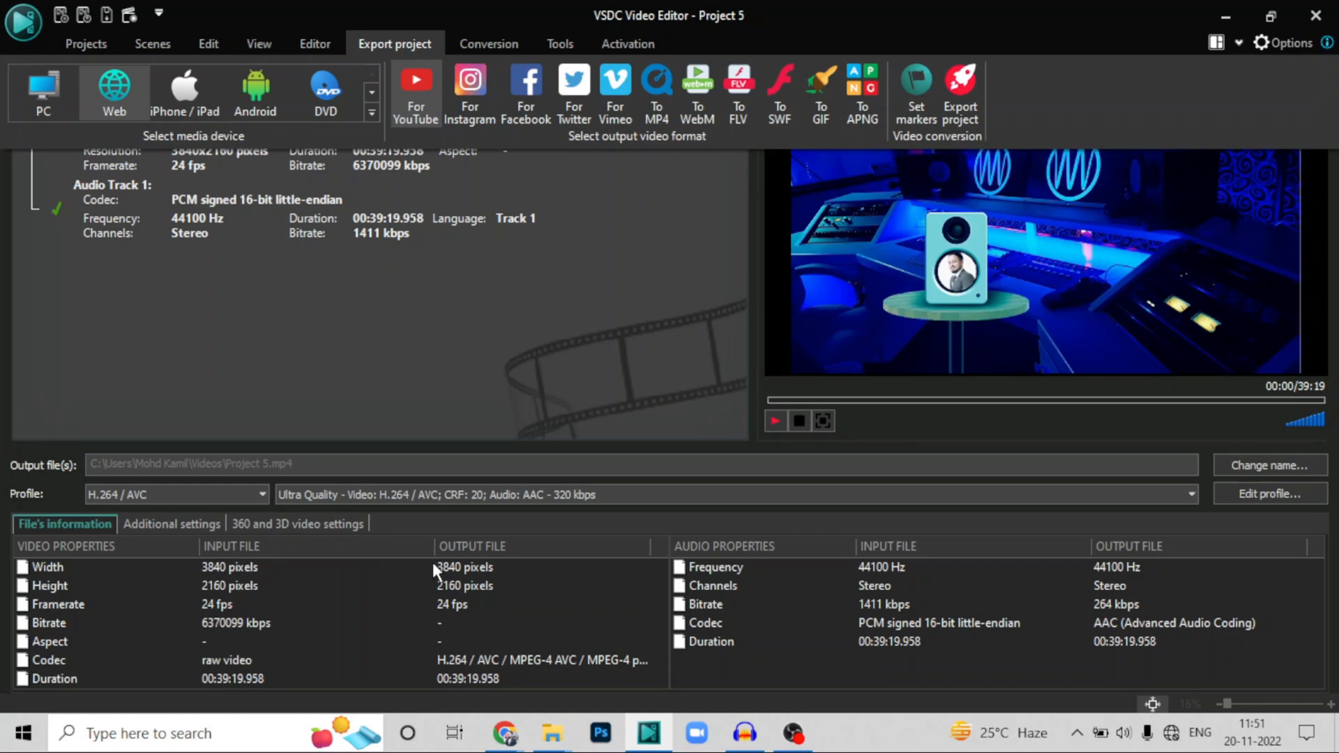
left_click(206, 497)
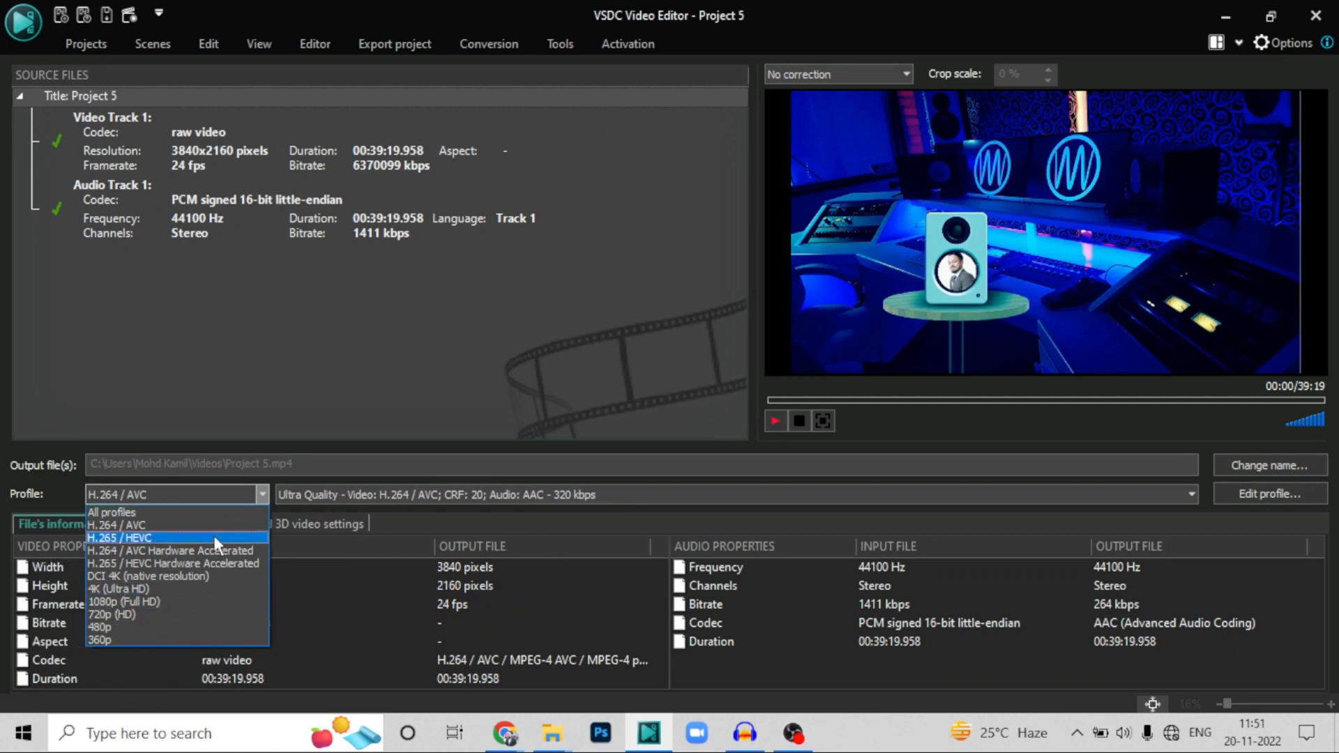
left_click(209, 510)
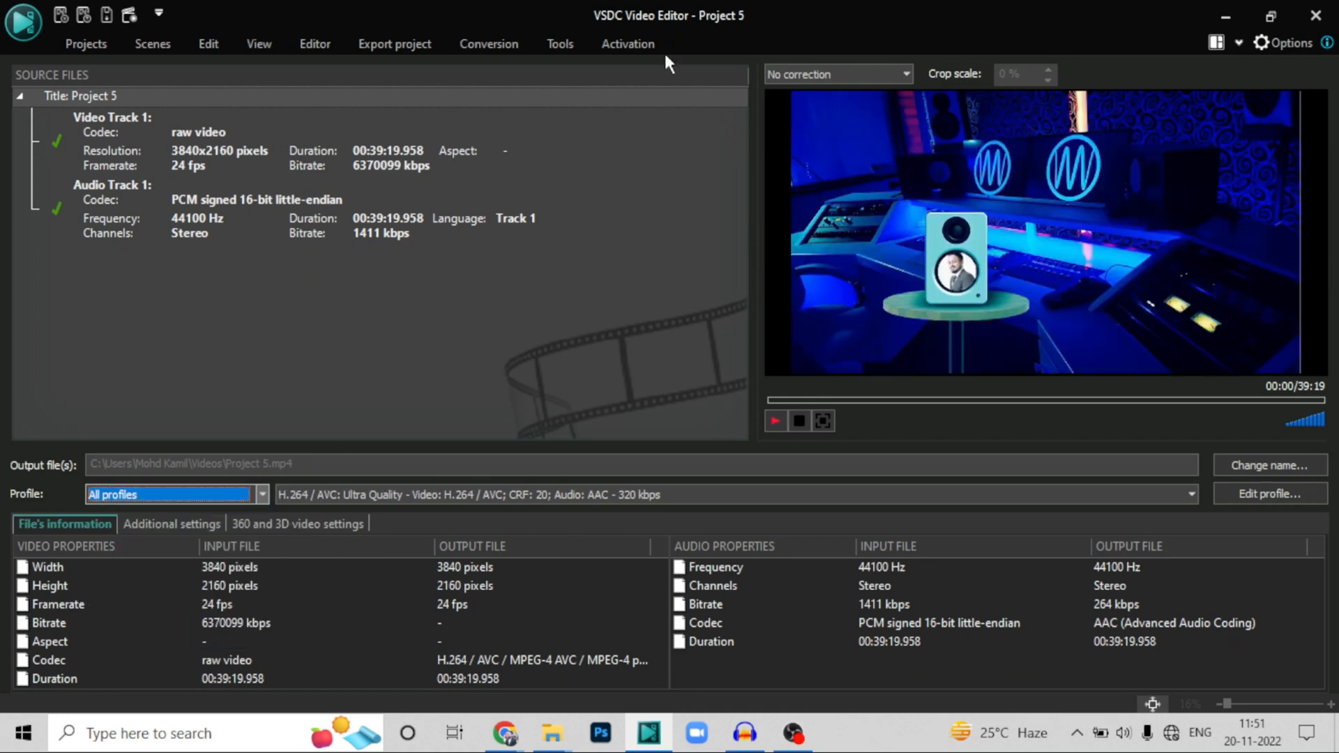
left_click(486, 51)
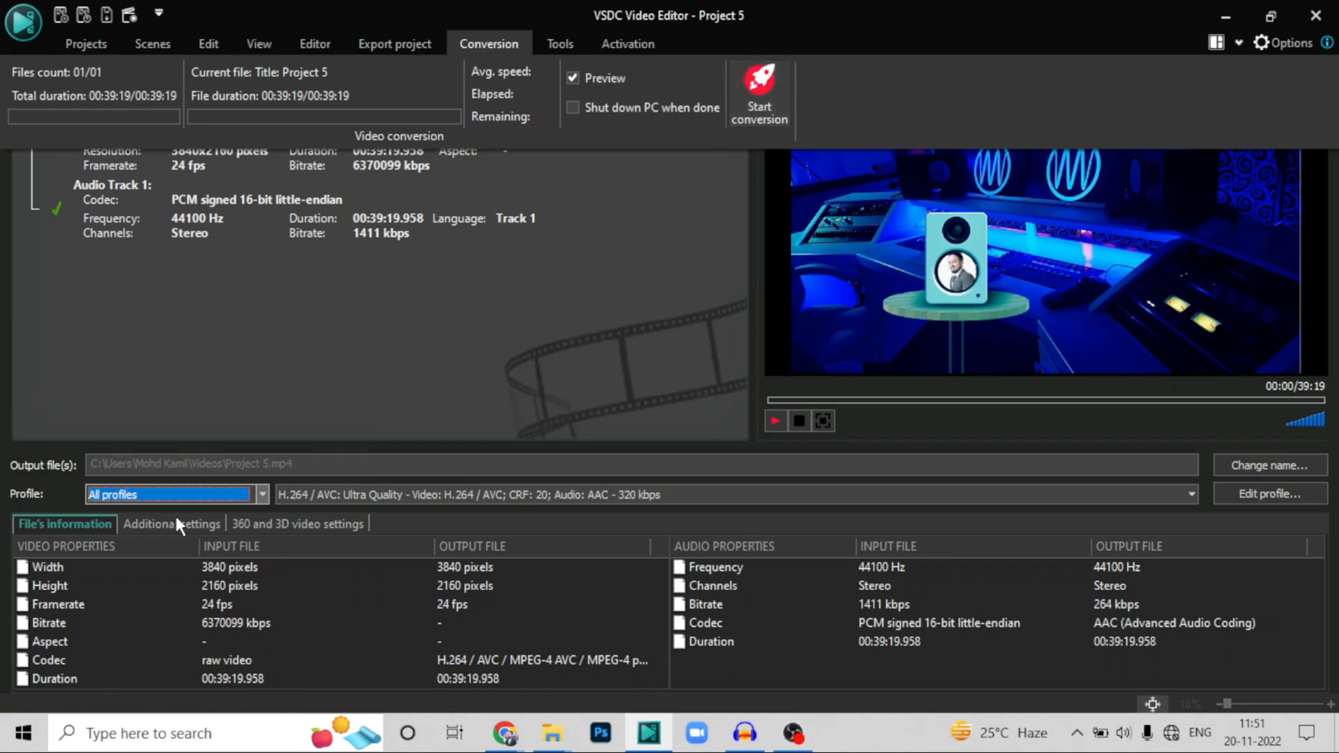
left_click(218, 438)
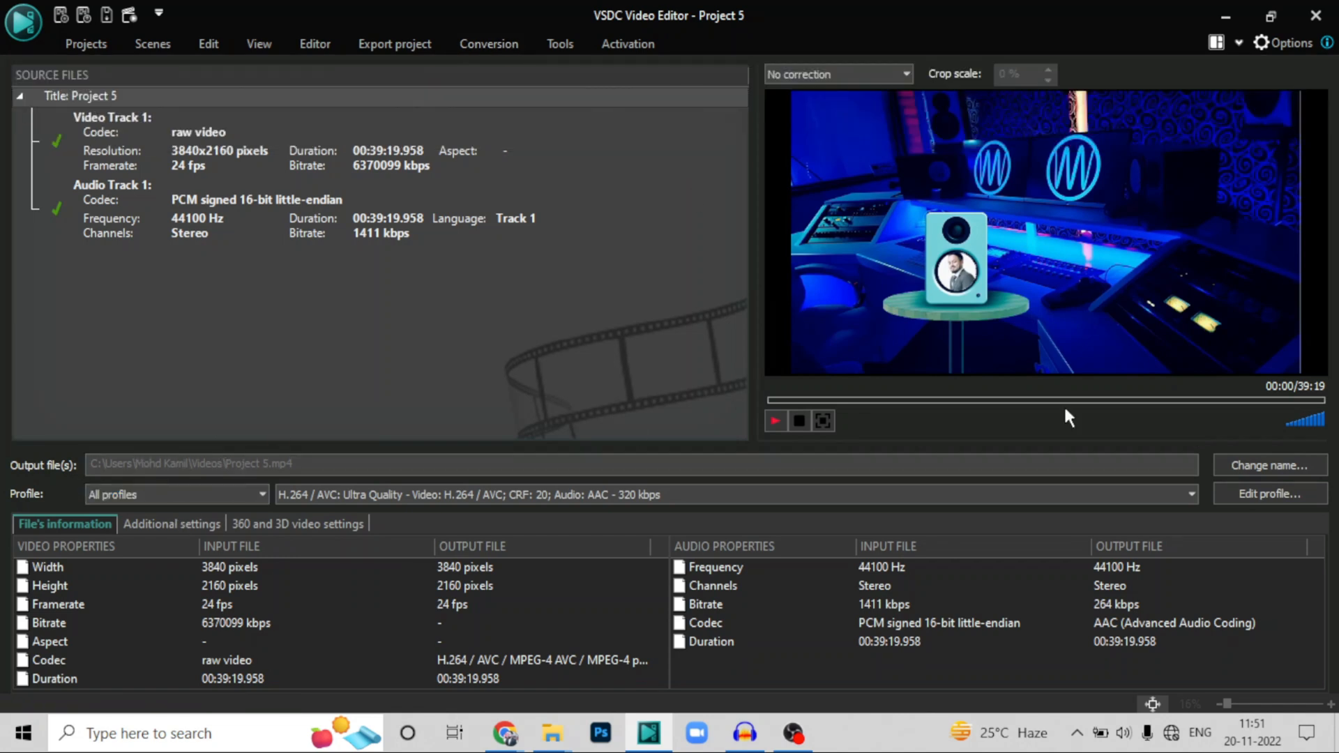
Look at the upload folder as a save location for Project 5.mp4 without changing the output file
left_click(1254, 468)
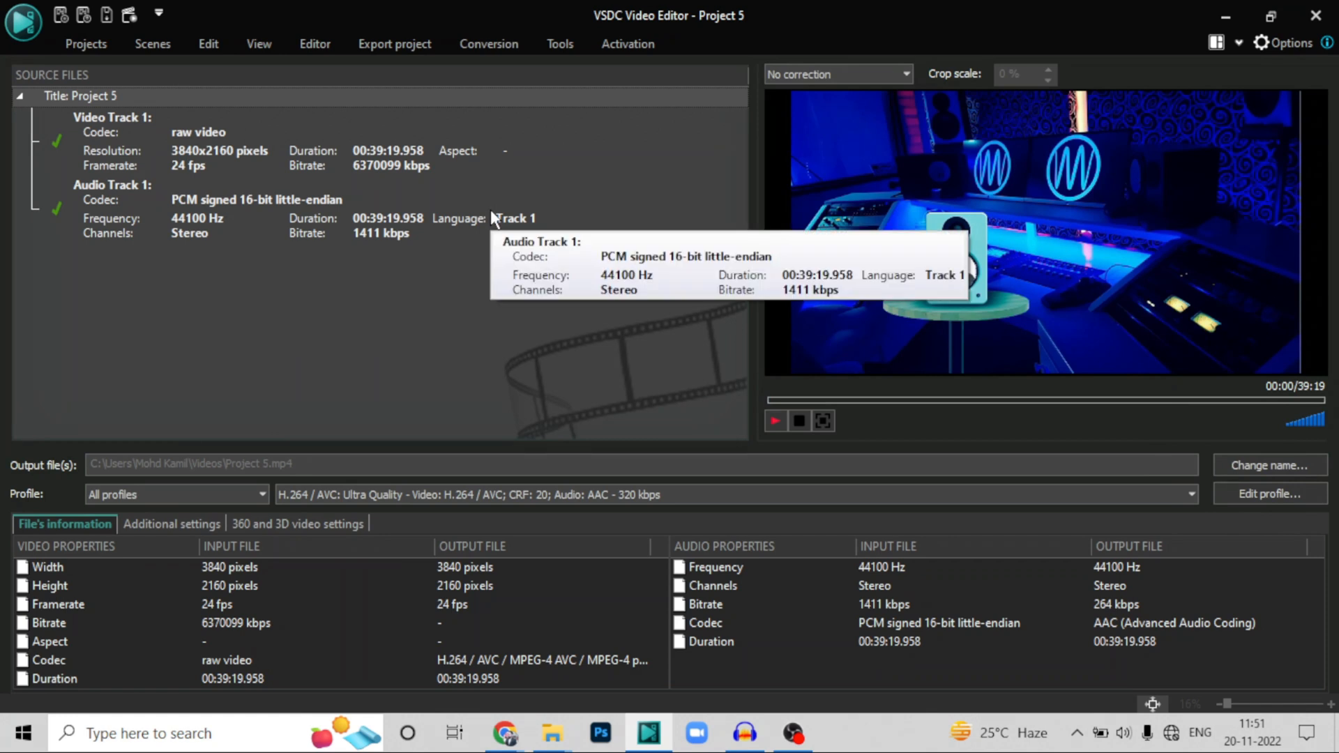
left_click(500, 51)
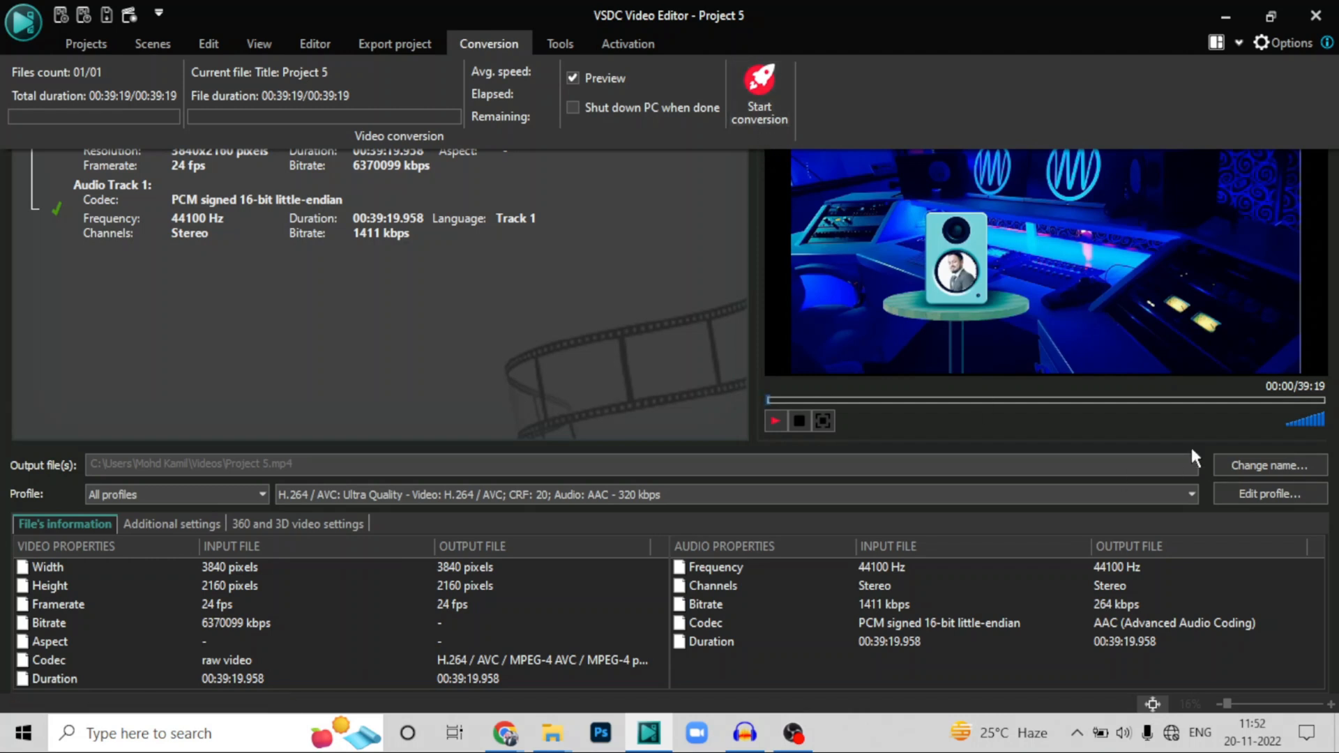
left_click(1257, 466)
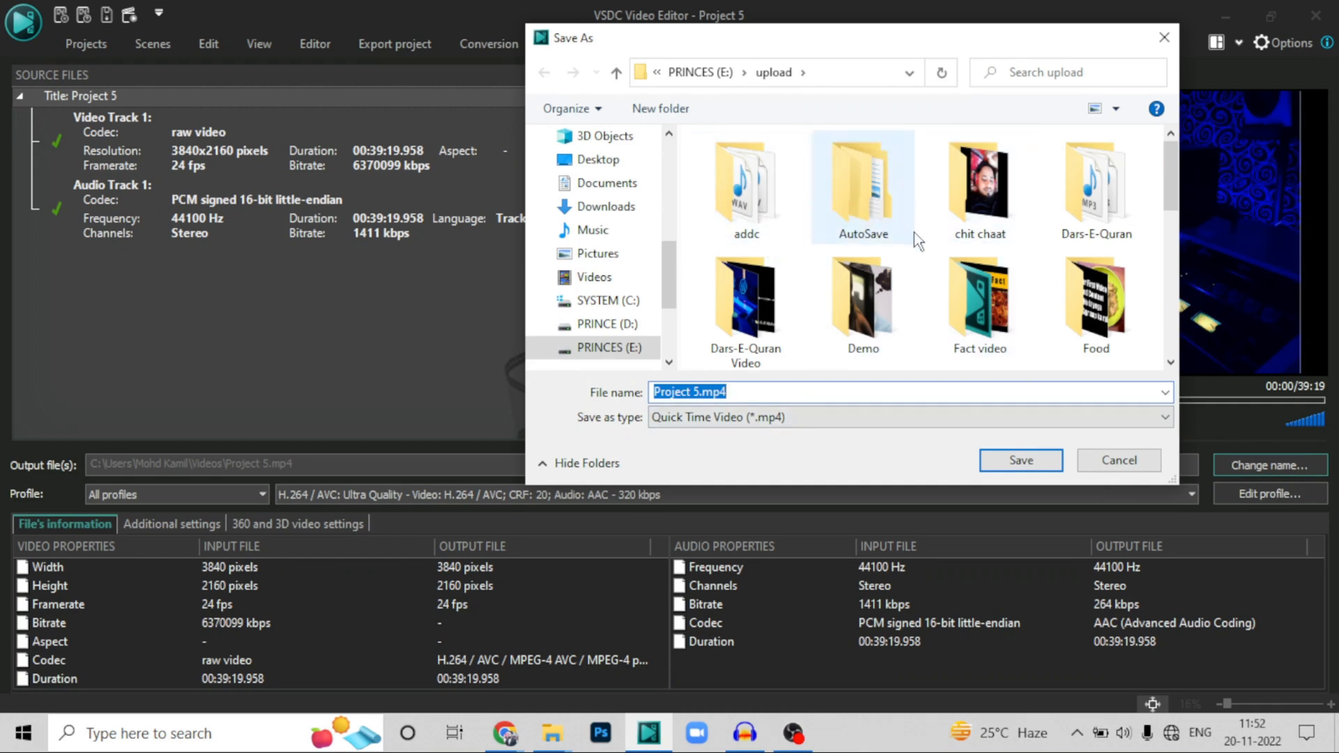
scroll(916, 238, "down", 1)
left_click(1163, 43)
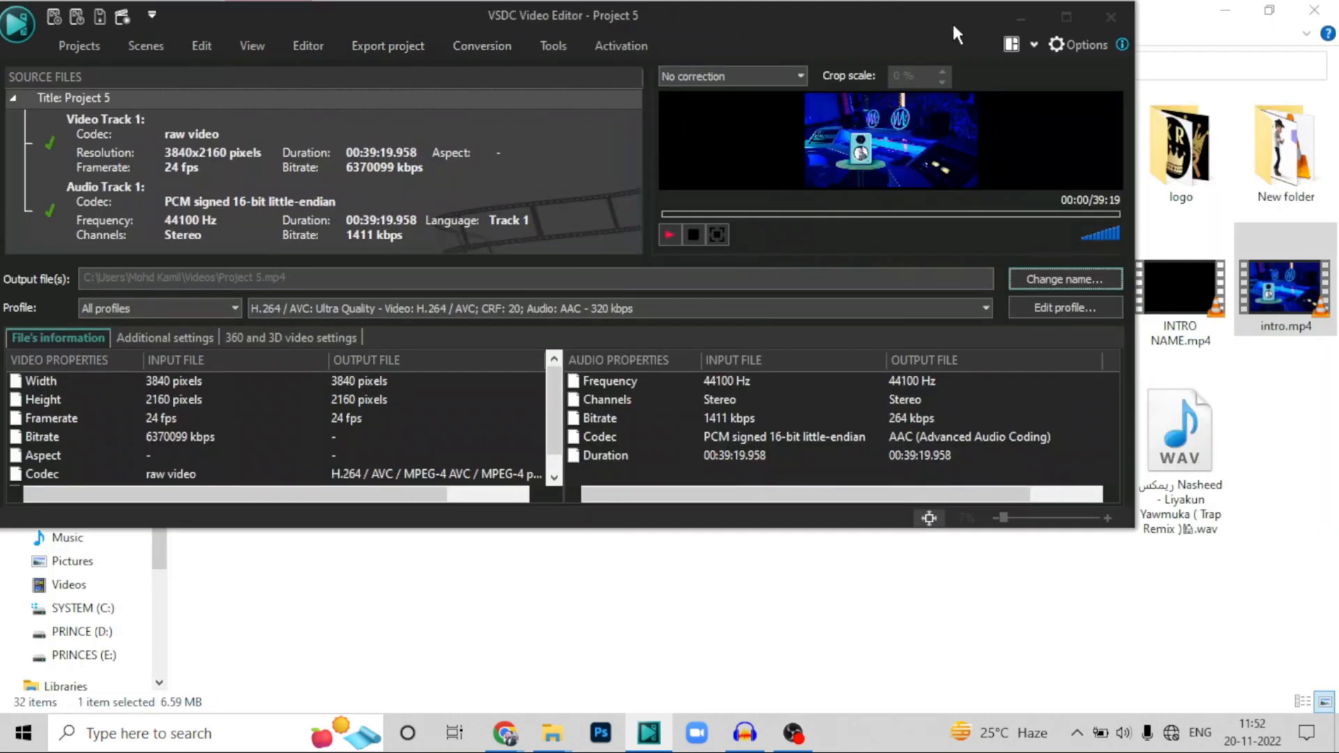
left_click(1070, 15)
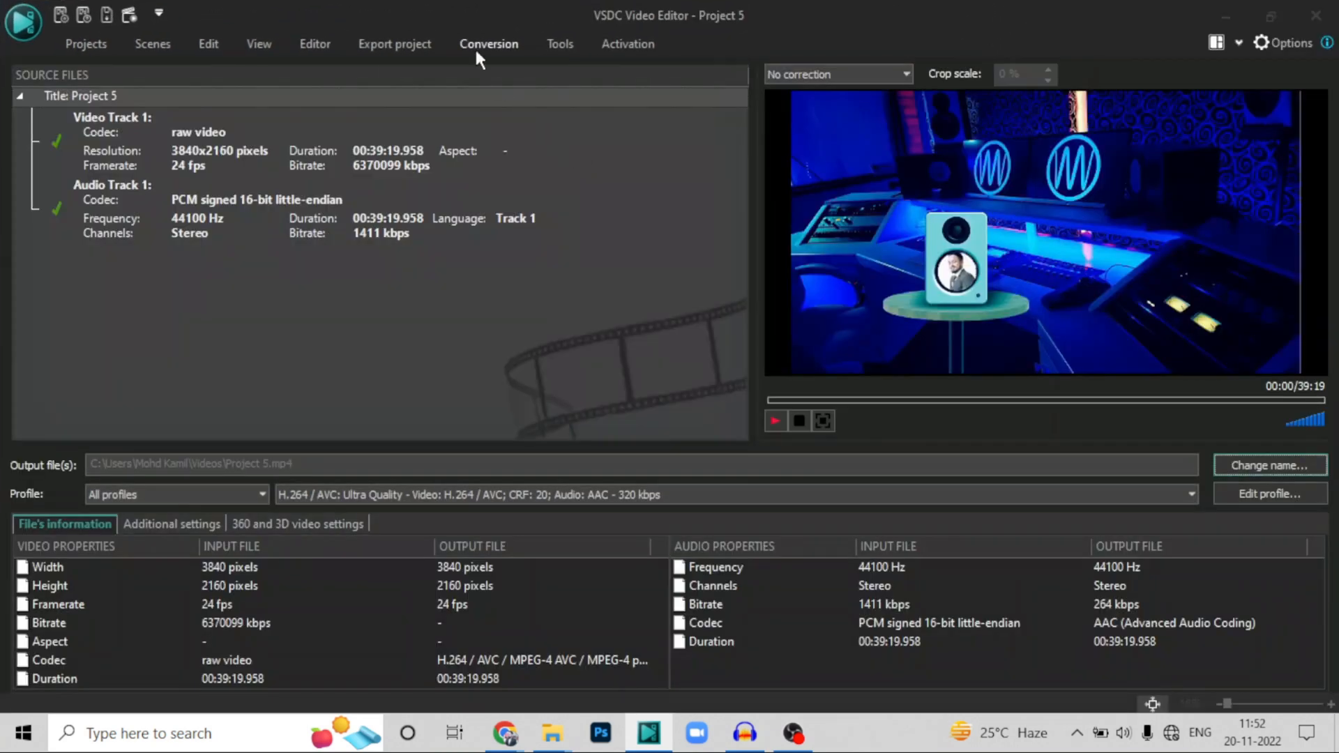
Select the Instagram output format for the Web export and view the conversion options
left_click(475, 43)
left_click(398, 44)
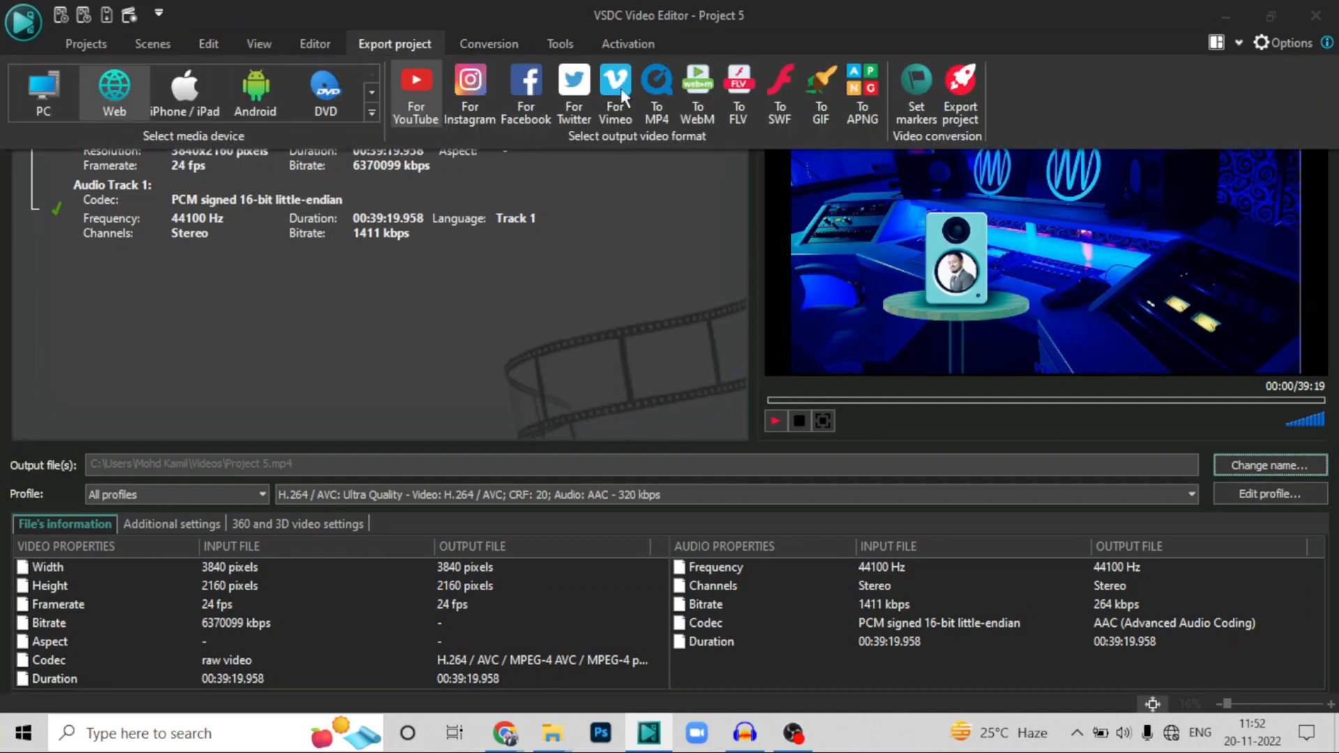
left_click(459, 107)
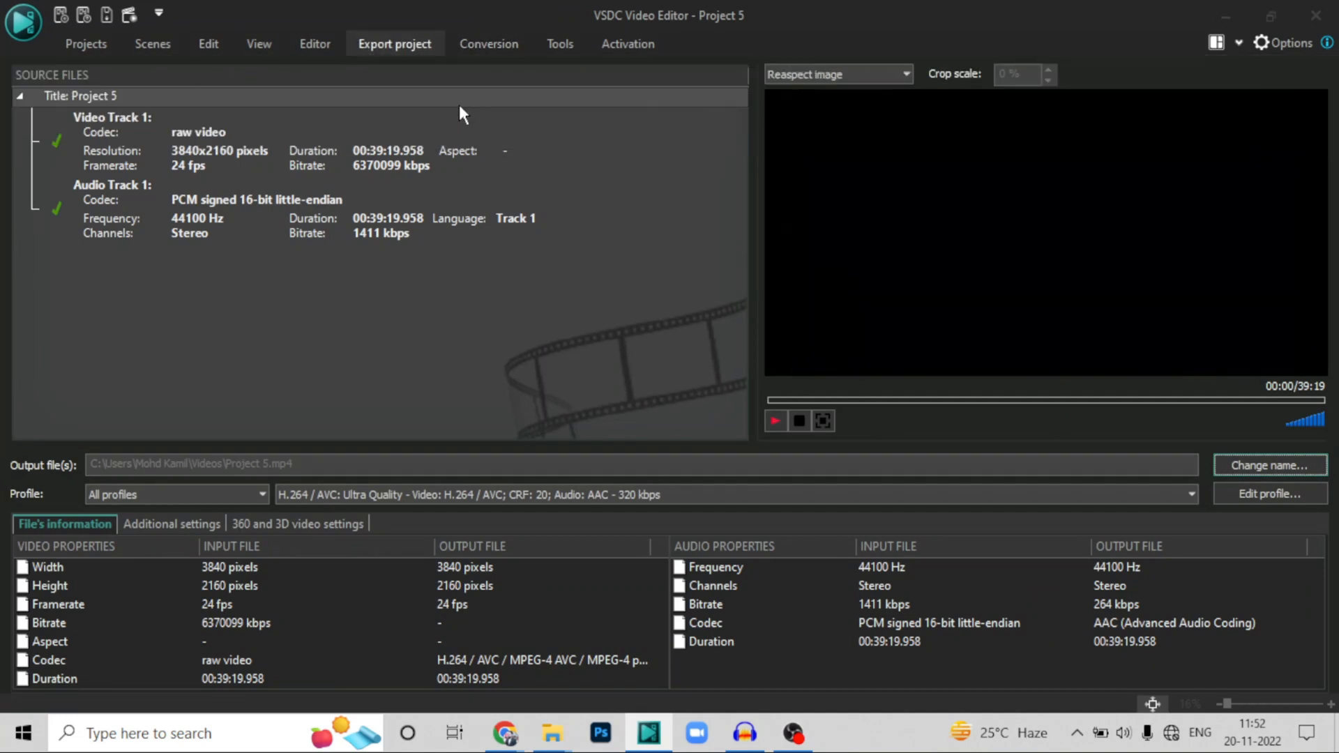
left_click(466, 46)
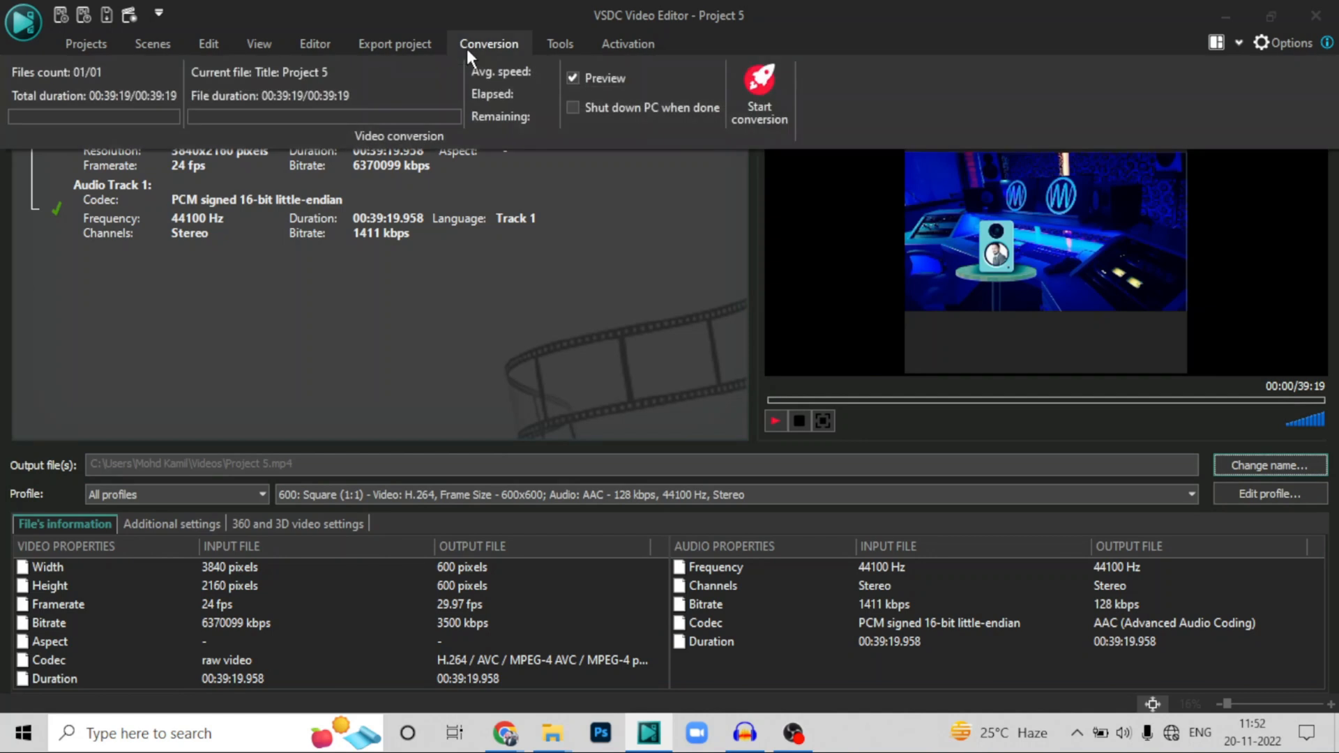
left_click(413, 38)
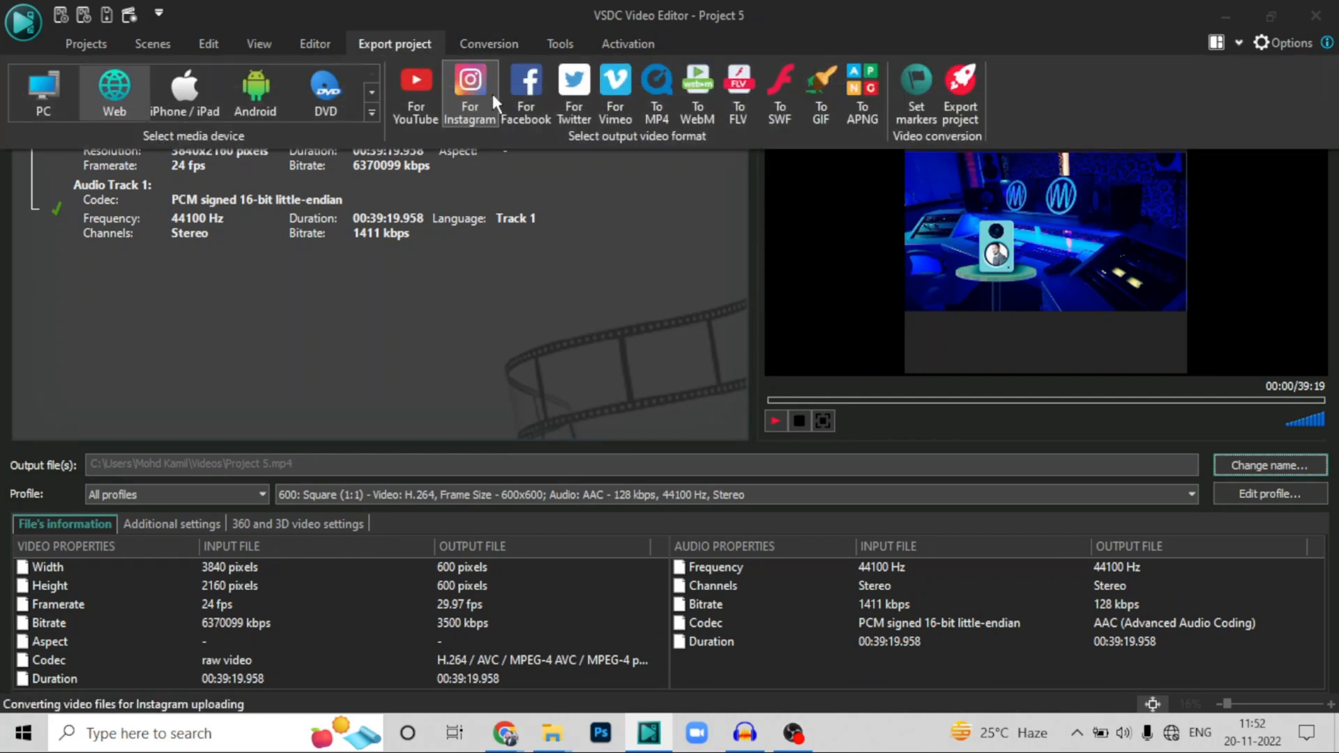
Browse the available media devices, try the PC export preset and switch back to Web
left_click(375, 93)
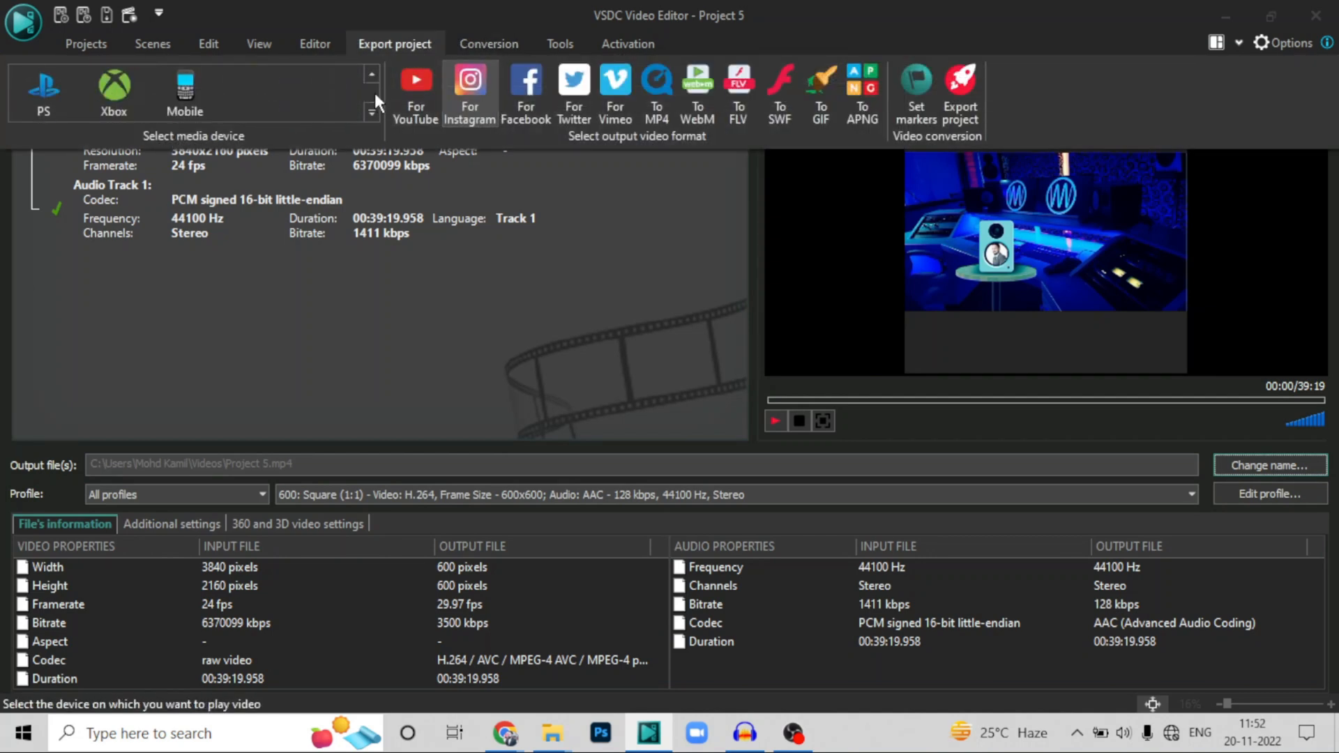
left_click(378, 69)
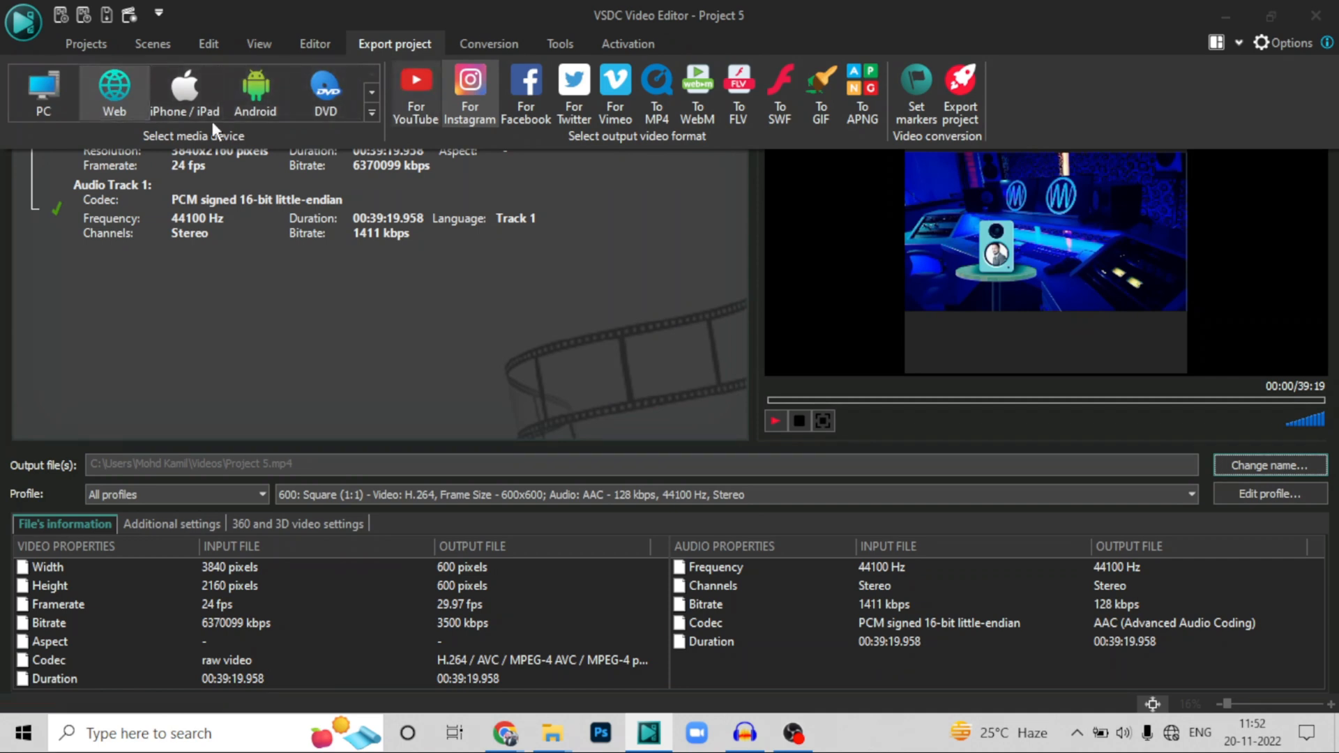
left_click(30, 82)
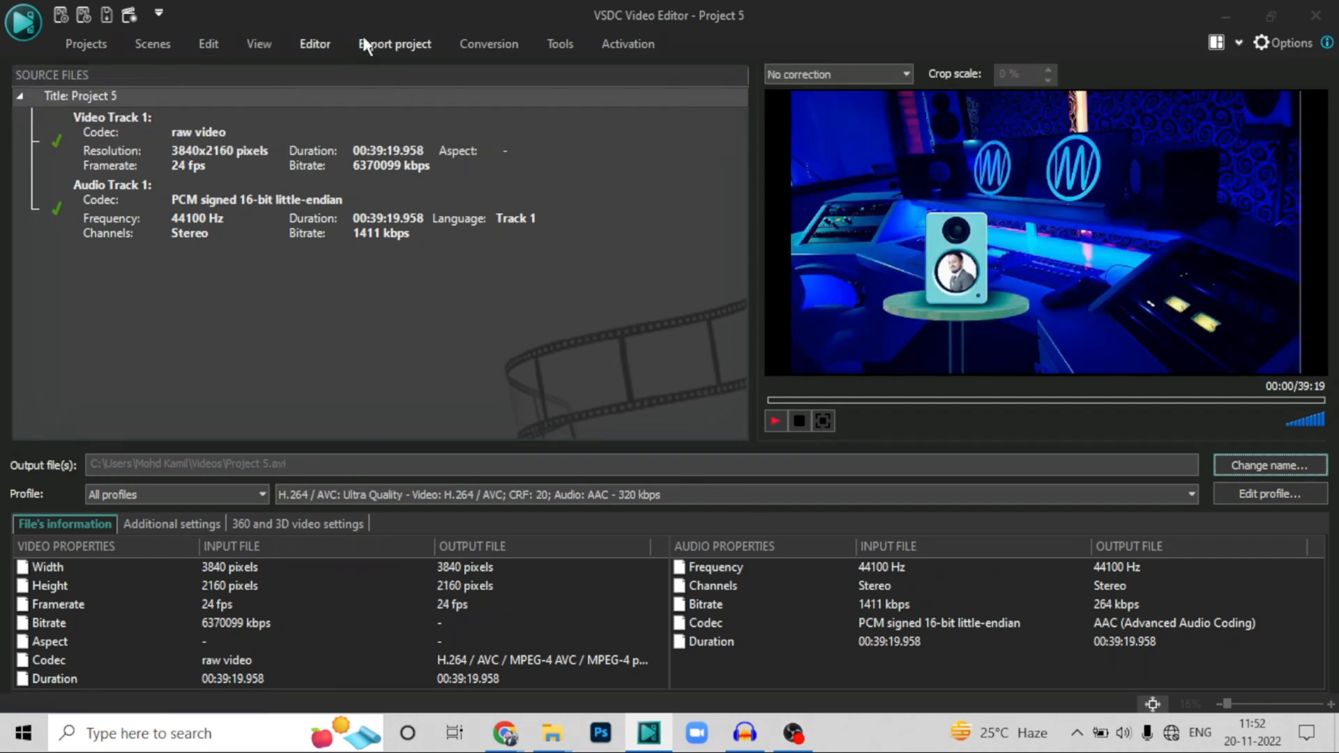
left_click(516, 43)
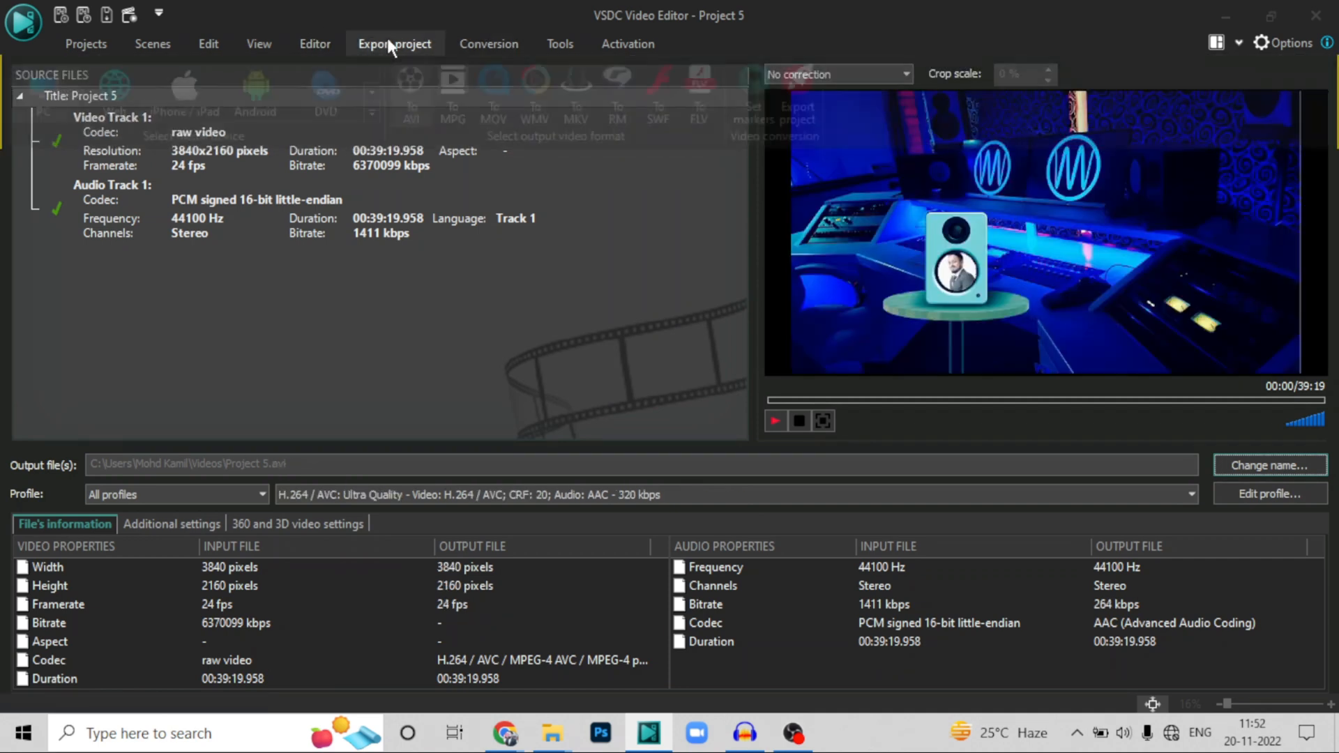
left_click(389, 40)
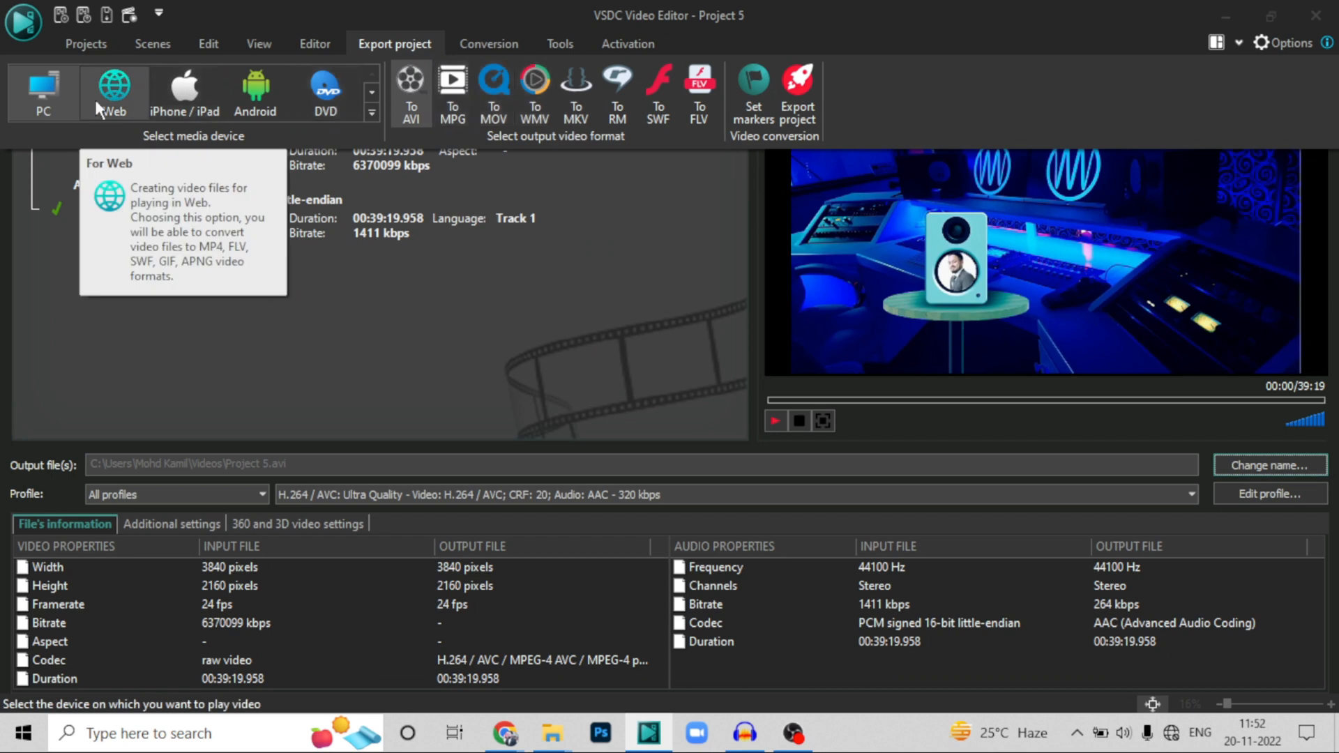
left_click(126, 78)
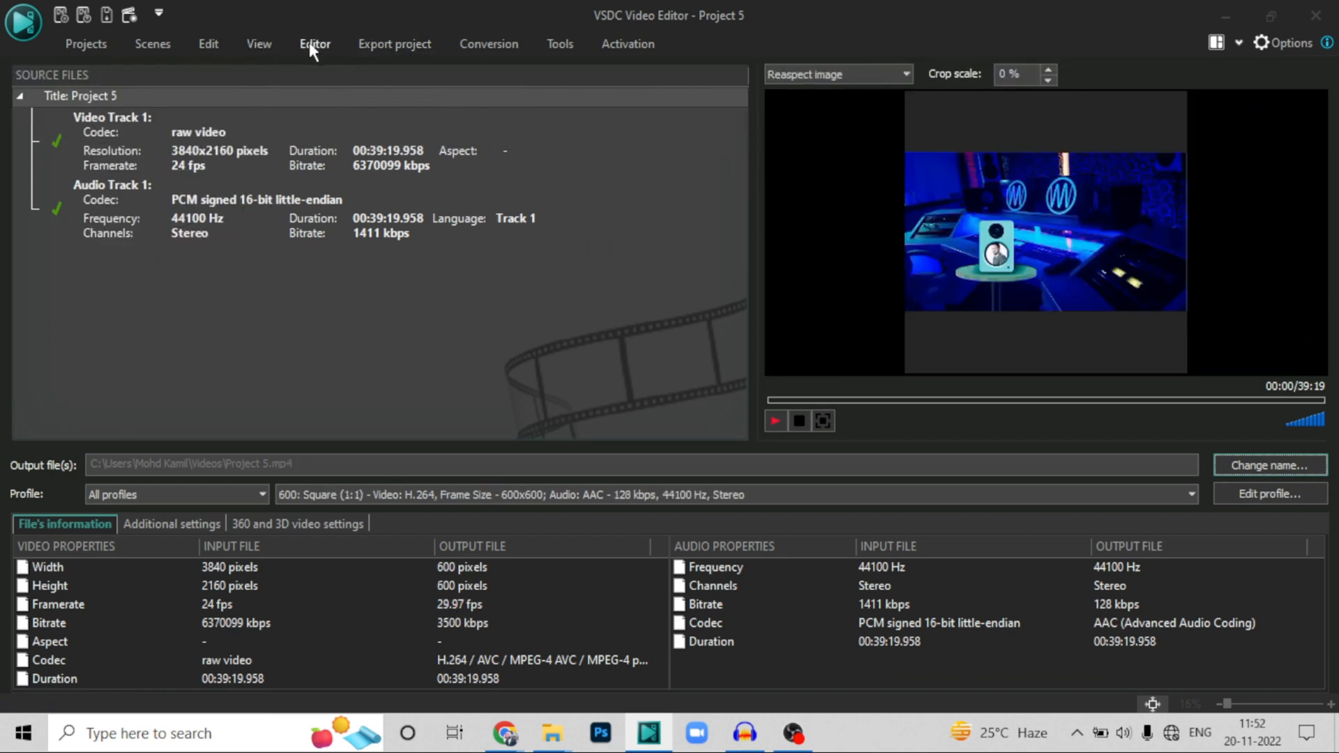
Try the iPhone / iPad and Android export presets and return to the Web device
left_click(391, 44)
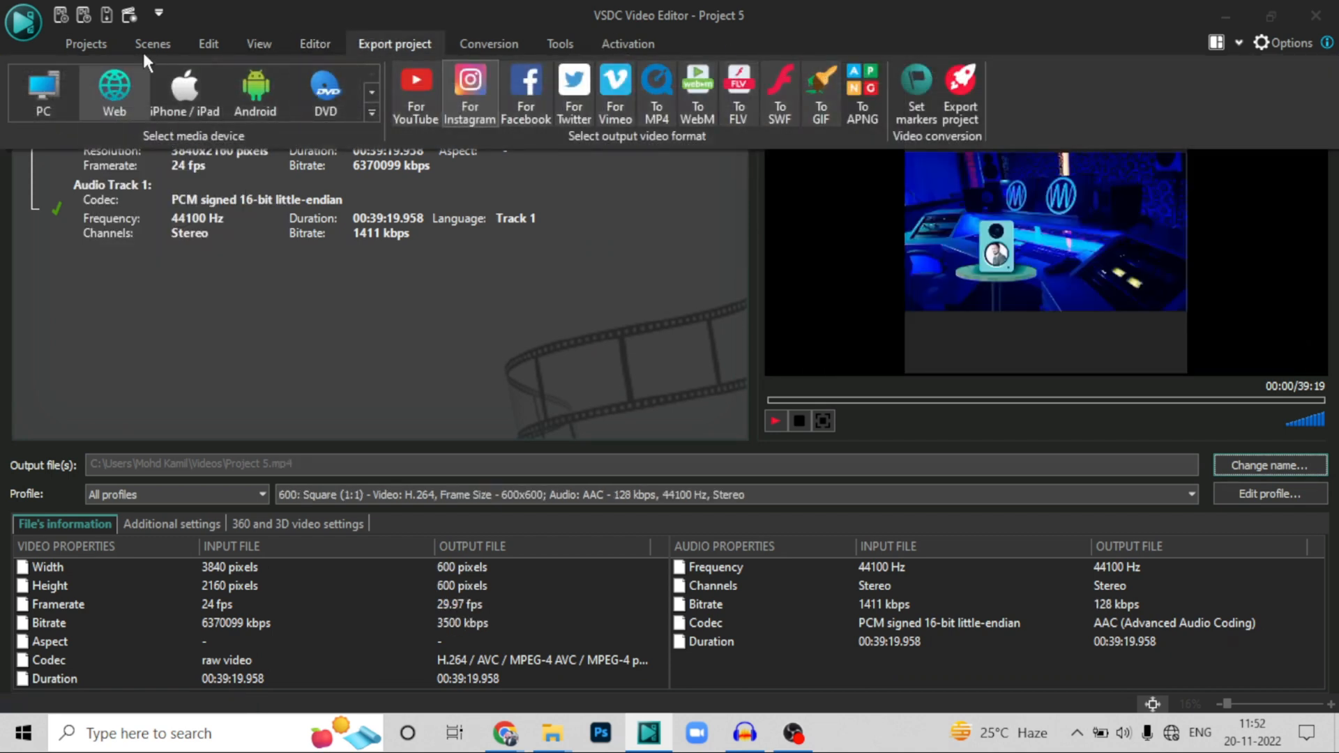
left_click(194, 87)
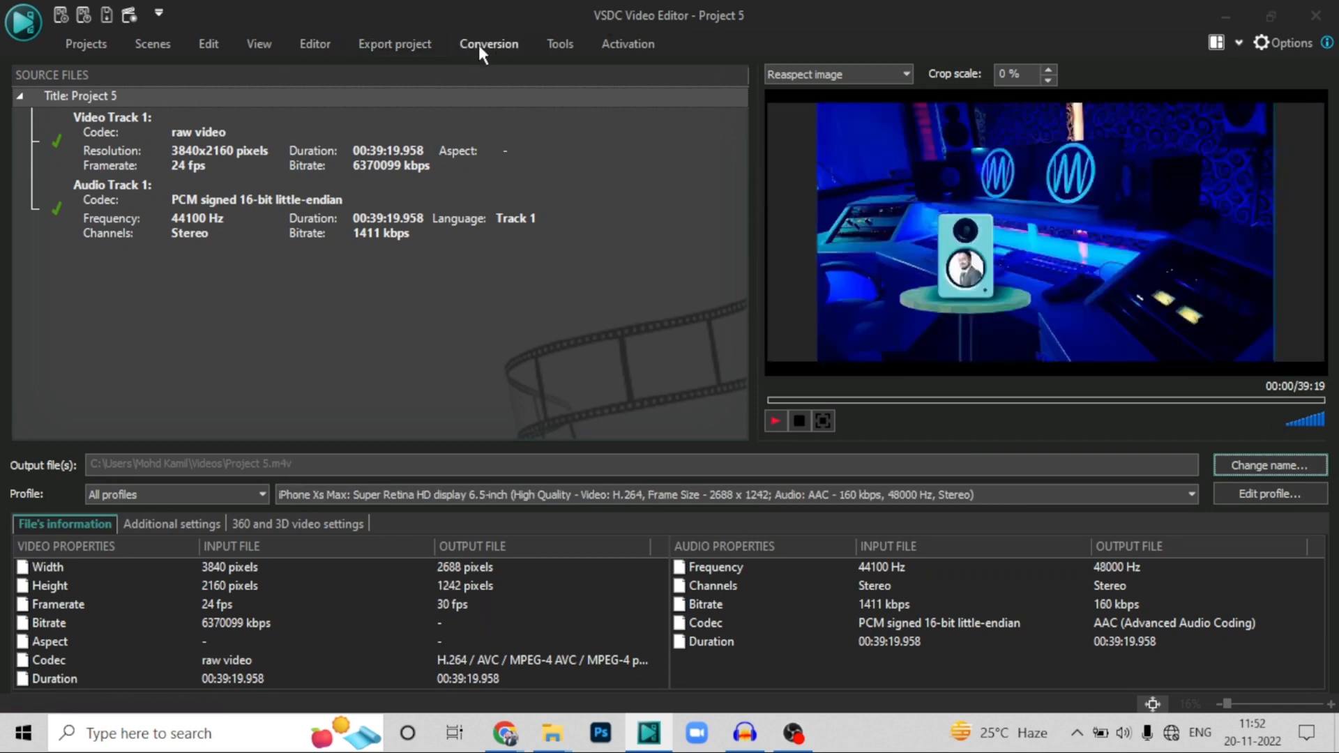
left_click(380, 33)
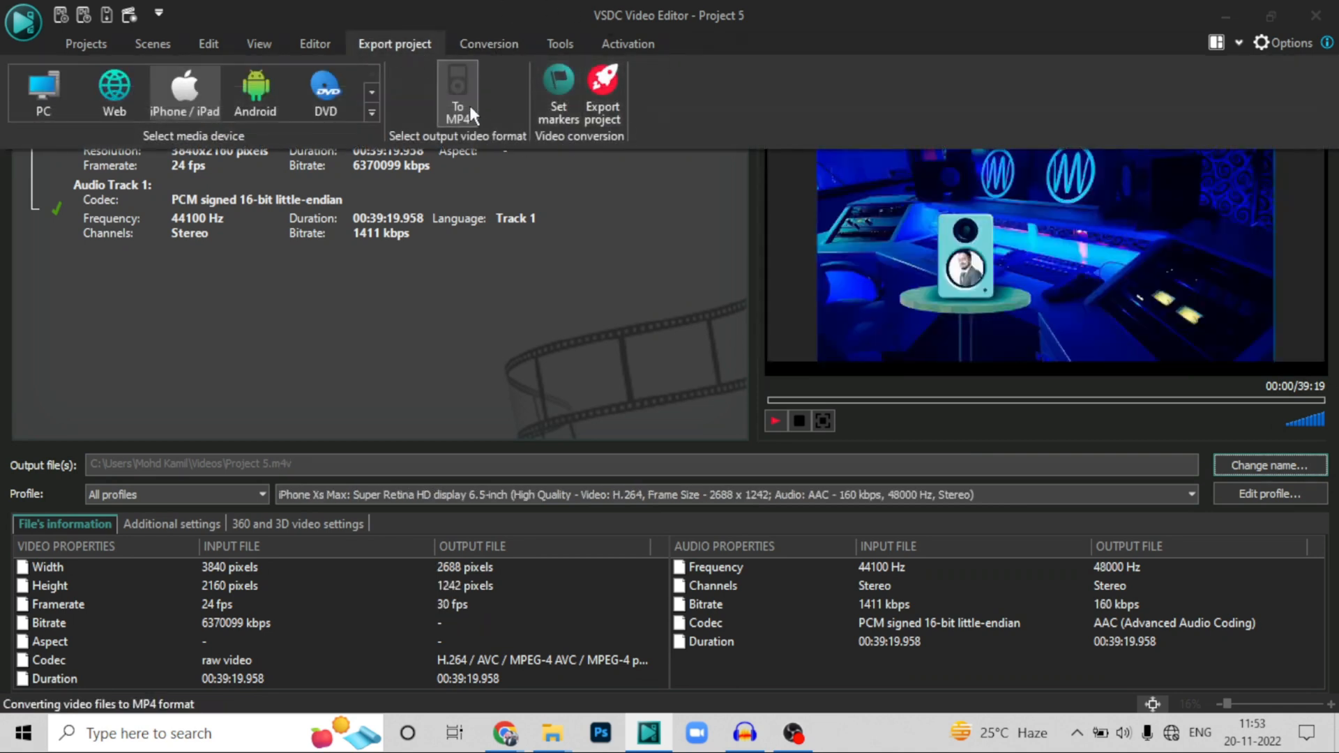
left_click(261, 78)
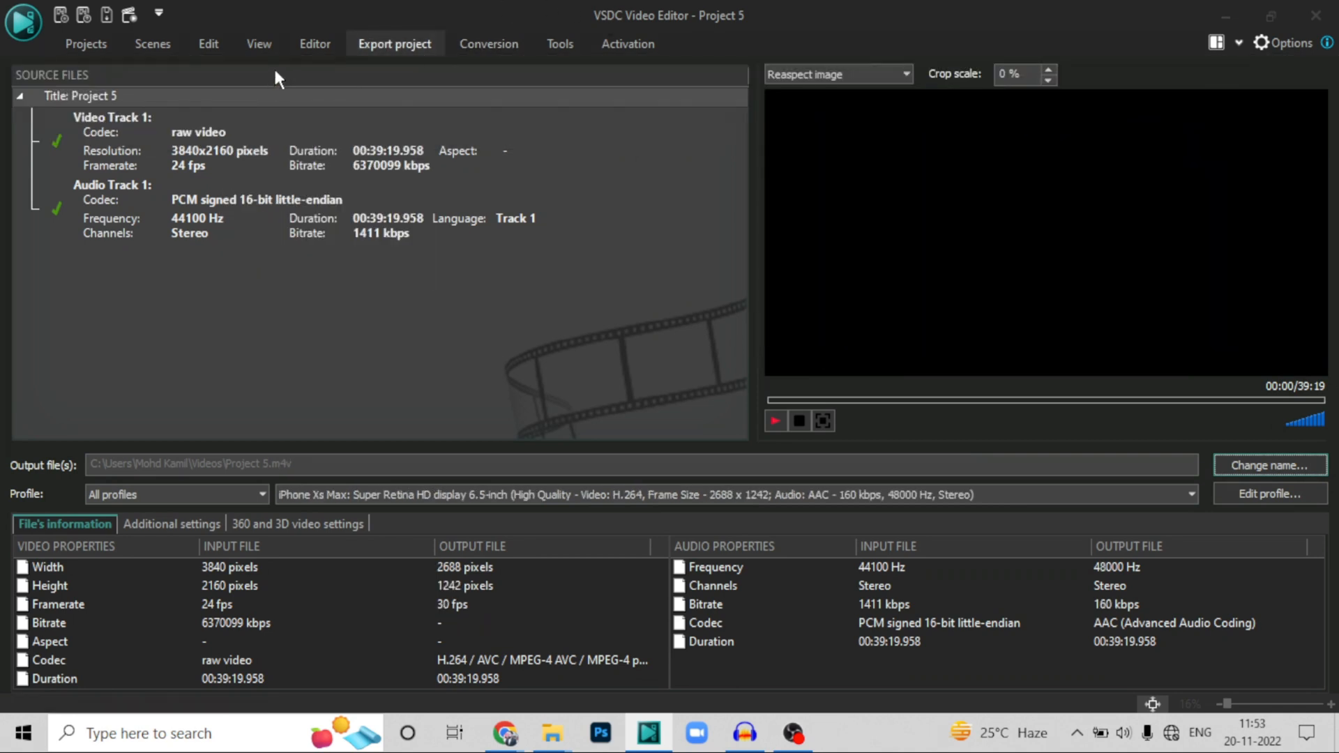
left_click(367, 42)
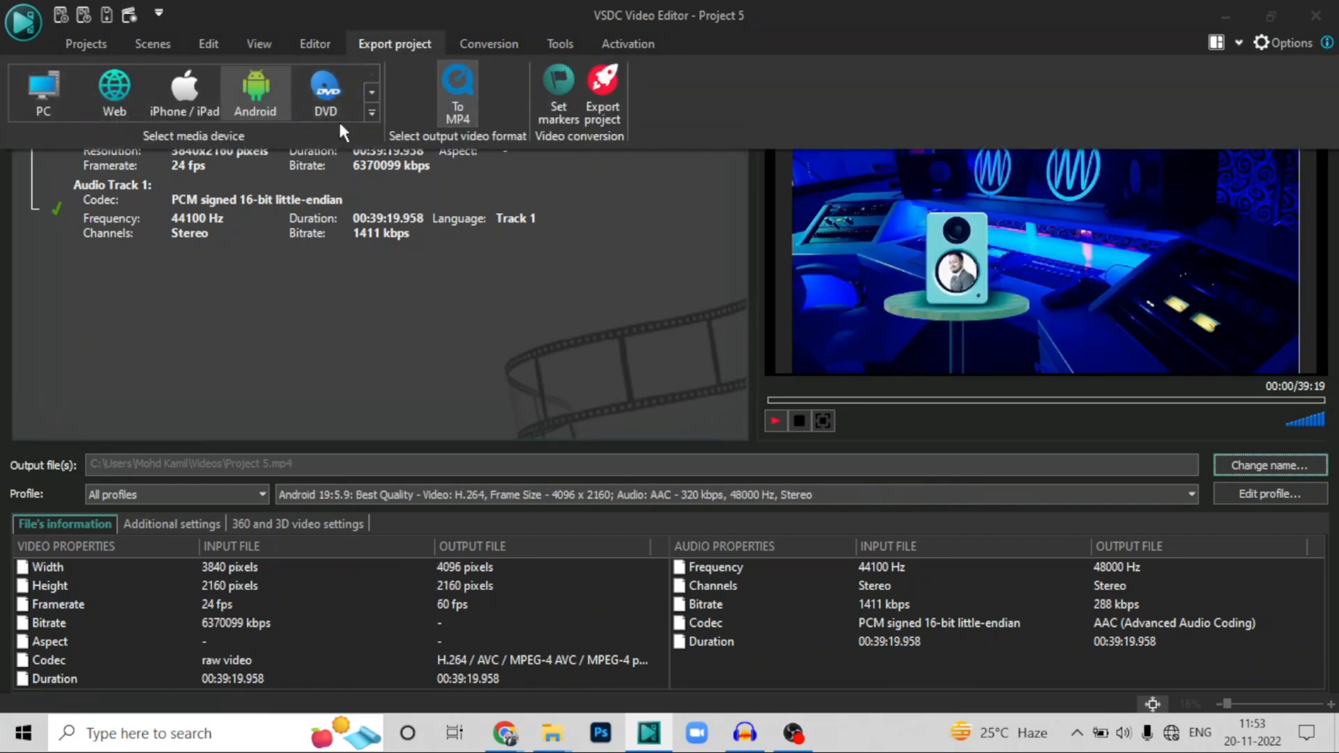
left_click(116, 89)
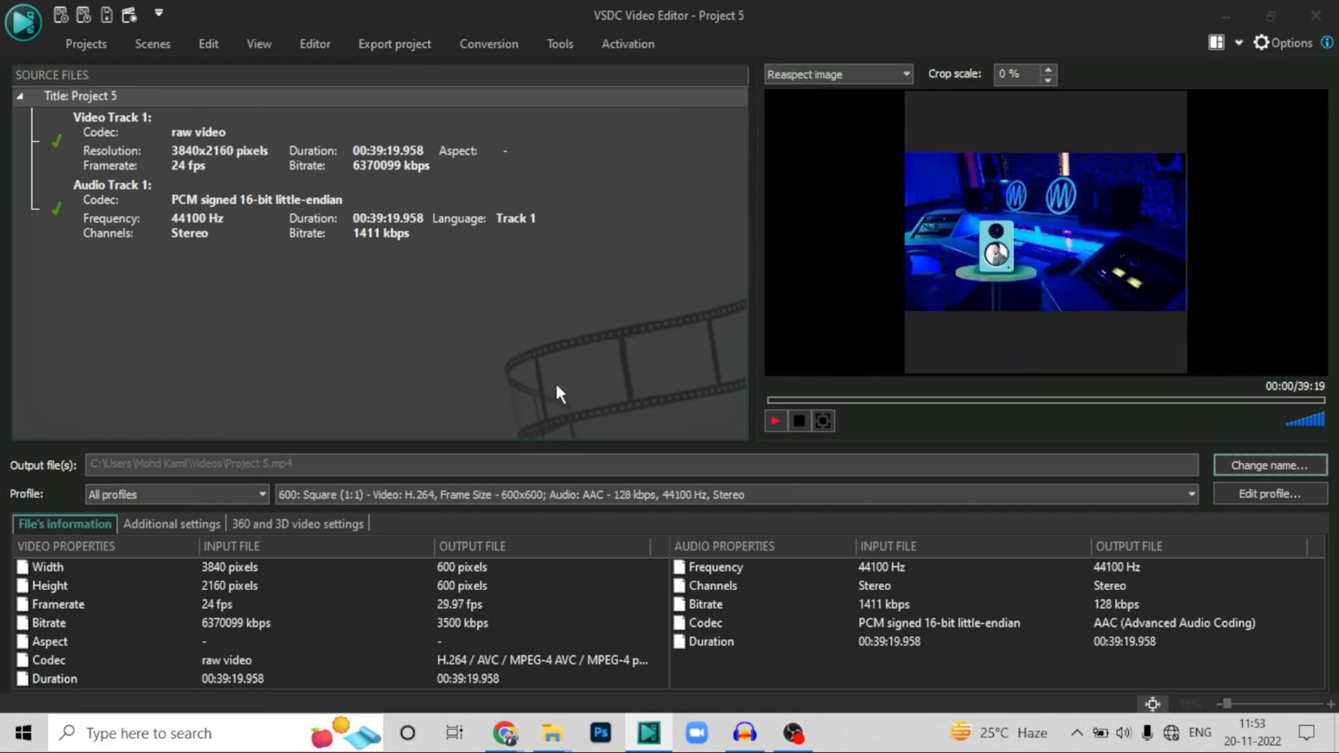
Examine the available profiles and the input and output file properties of the Instagram export
left_click(206, 492)
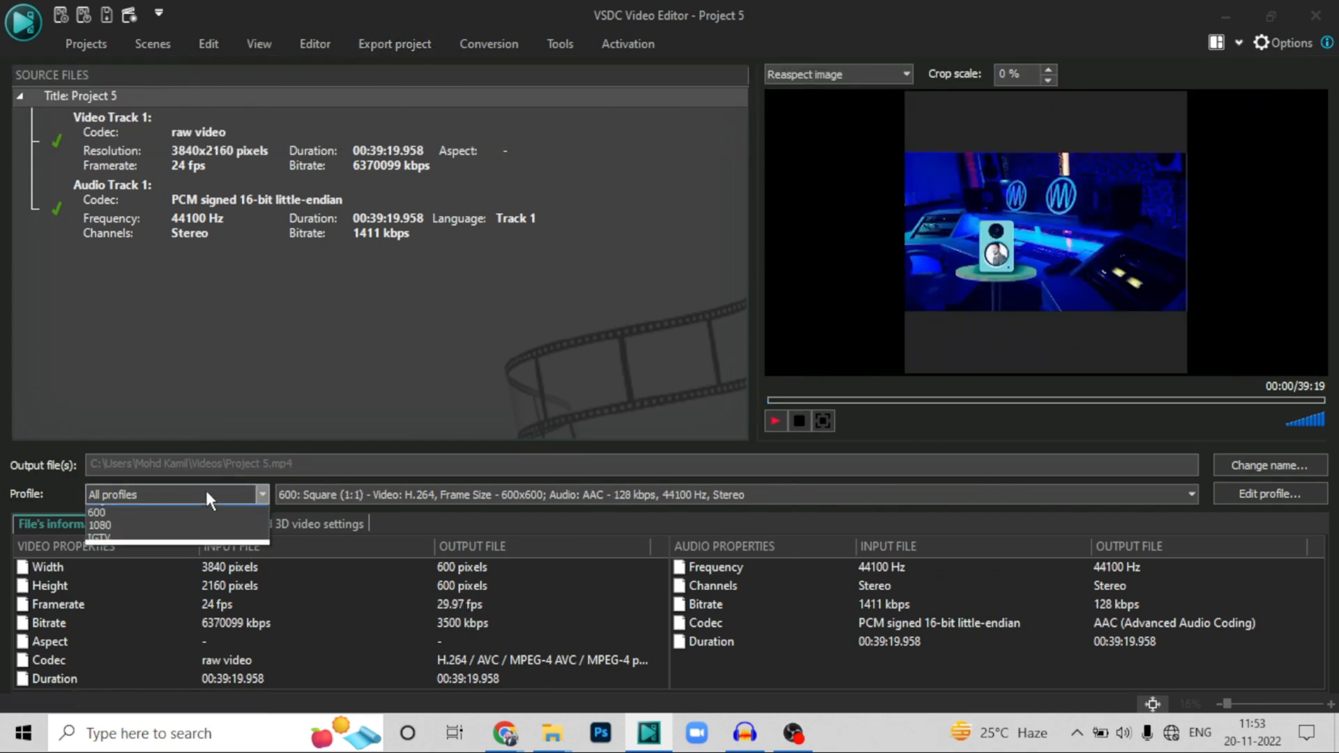
left_click(370, 248)
left_click(400, 48)
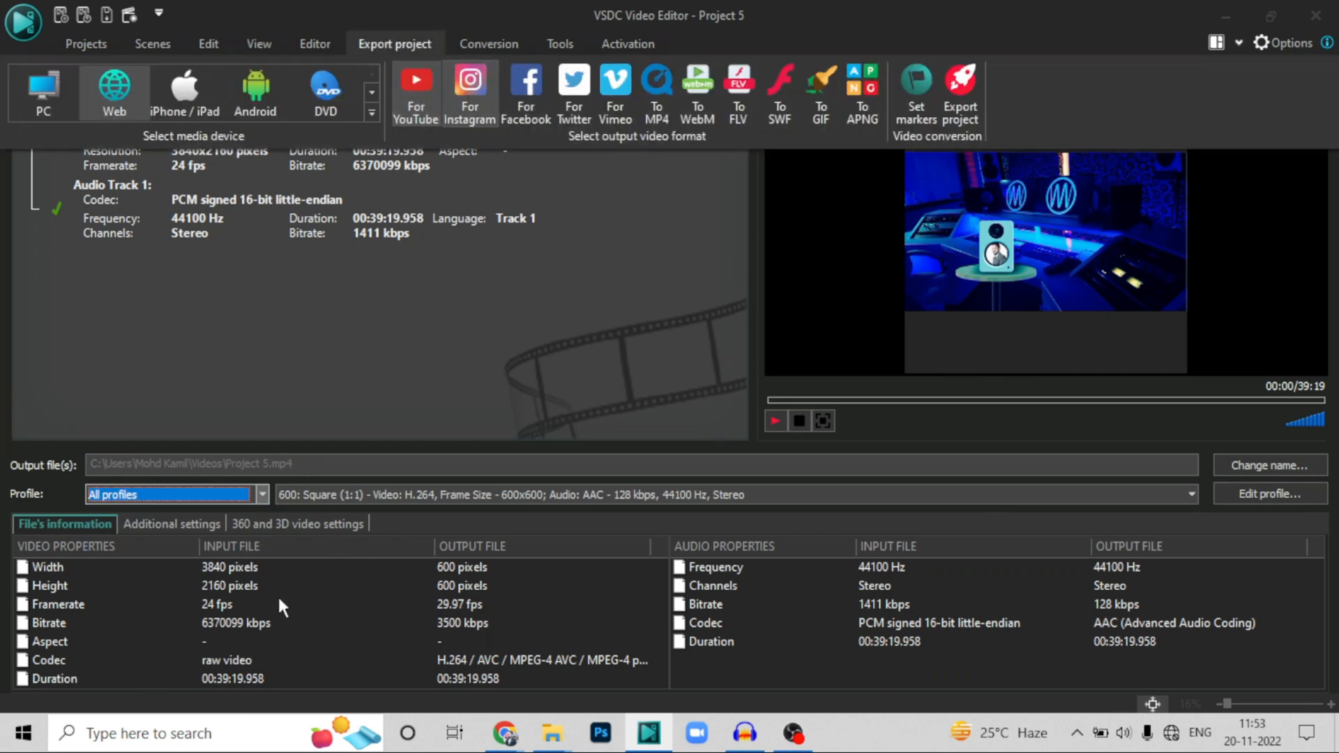
key("ctrl")
key("ctrl")
key("ctrl")
key("ctrl")
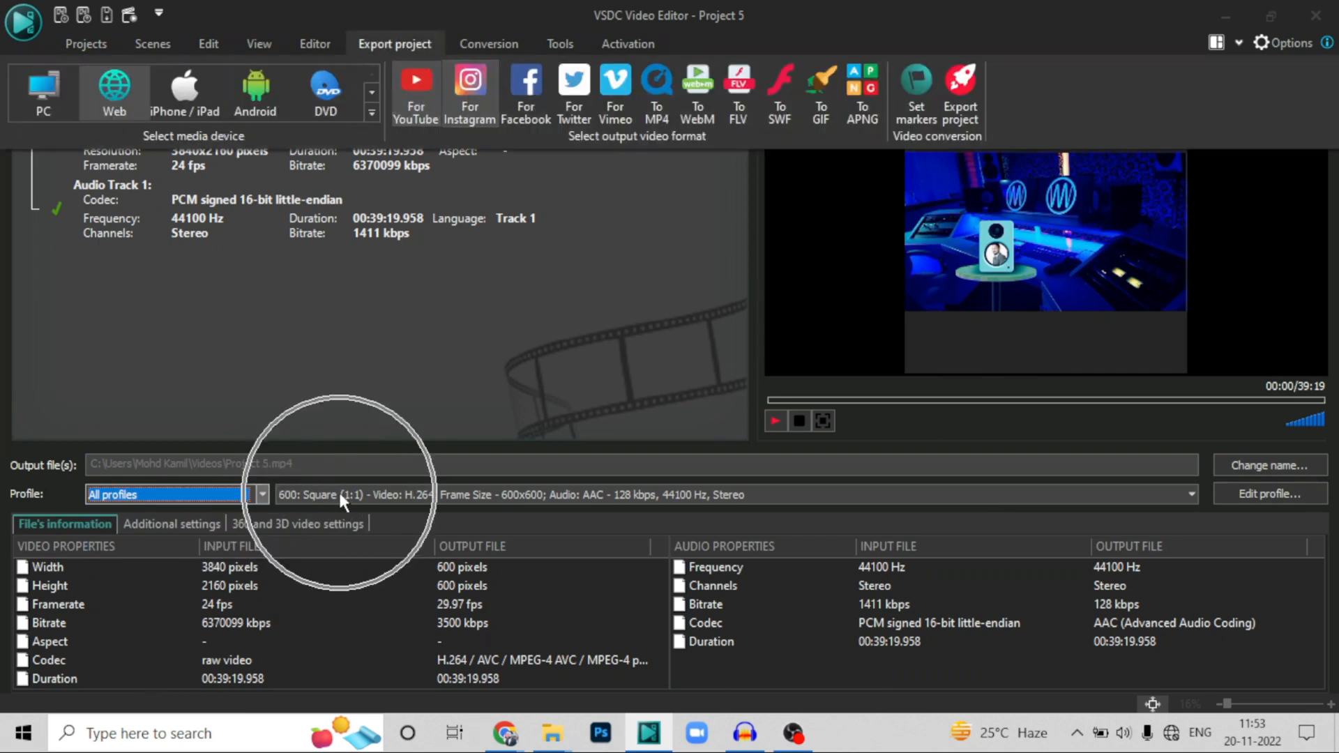
key("ctrl")
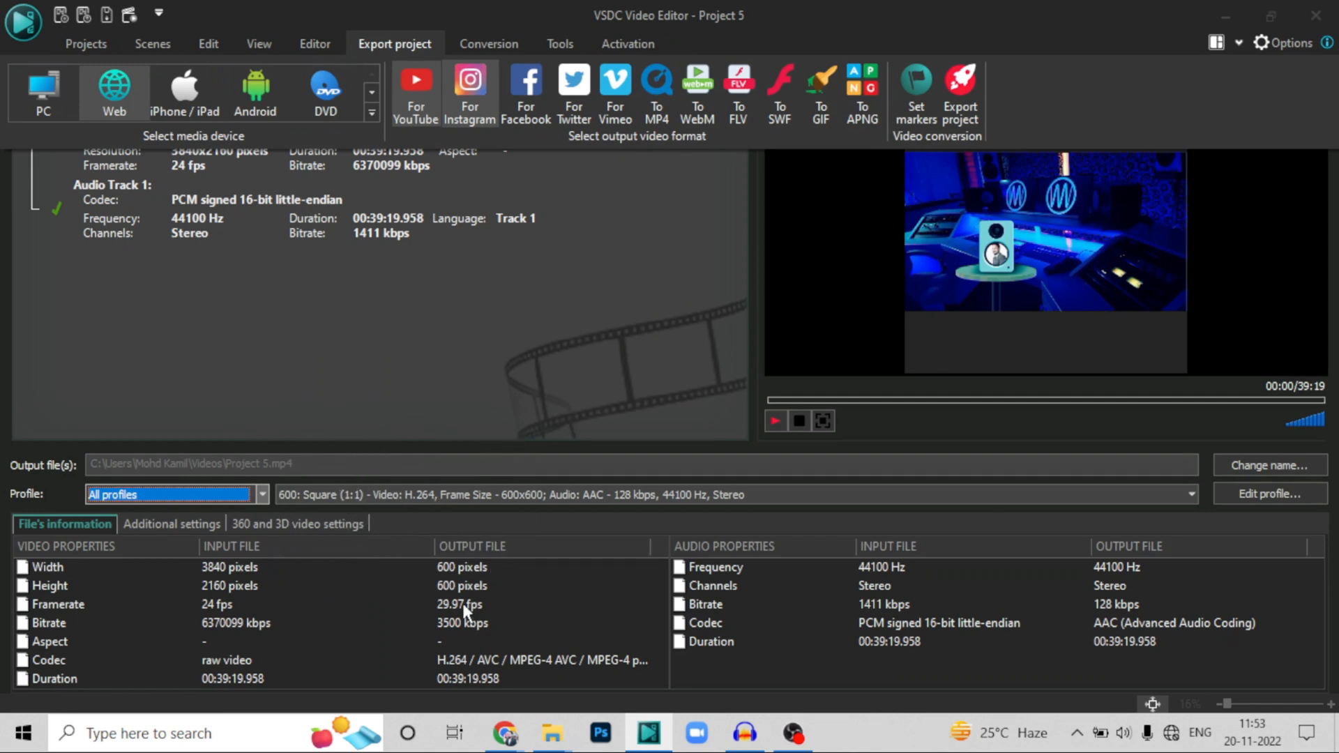
key("ctrl")
left_click(471, 582)
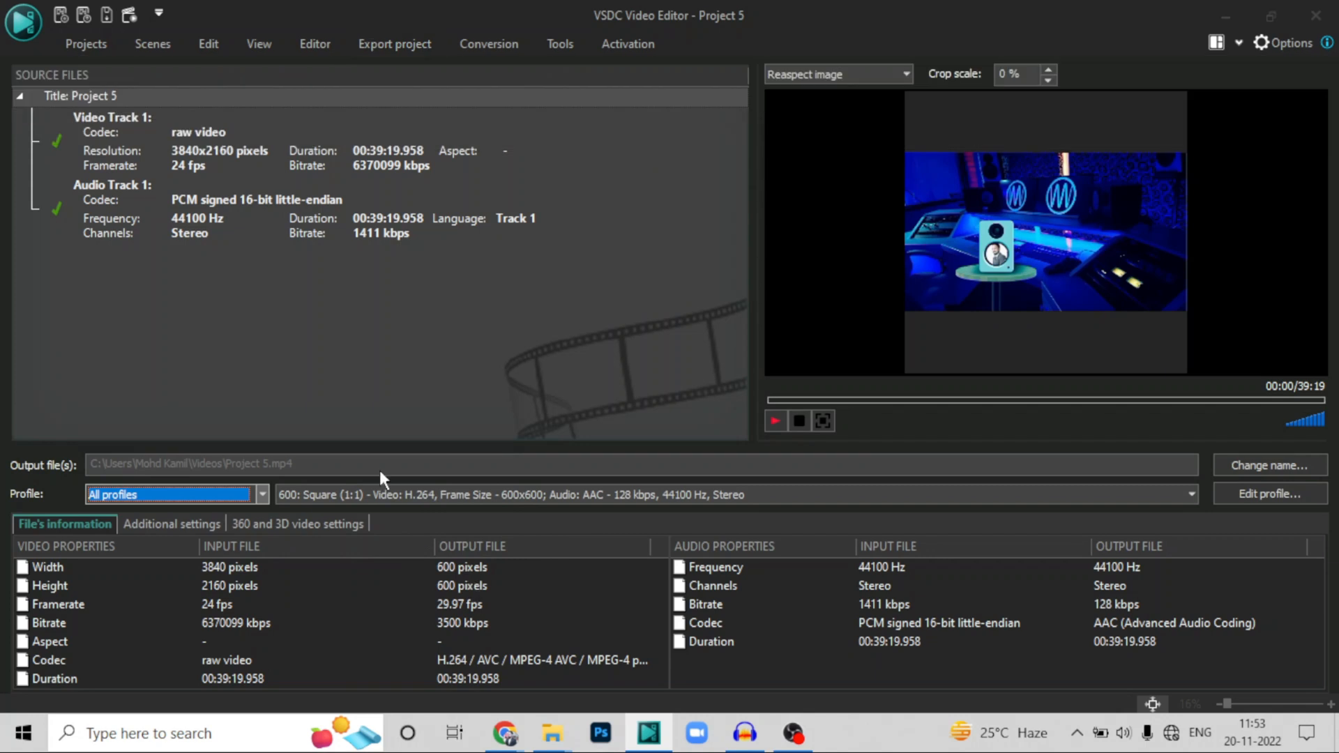
Change the Web export's output format to YouTube and check the output file's width, height and framerate
left_click(389, 49)
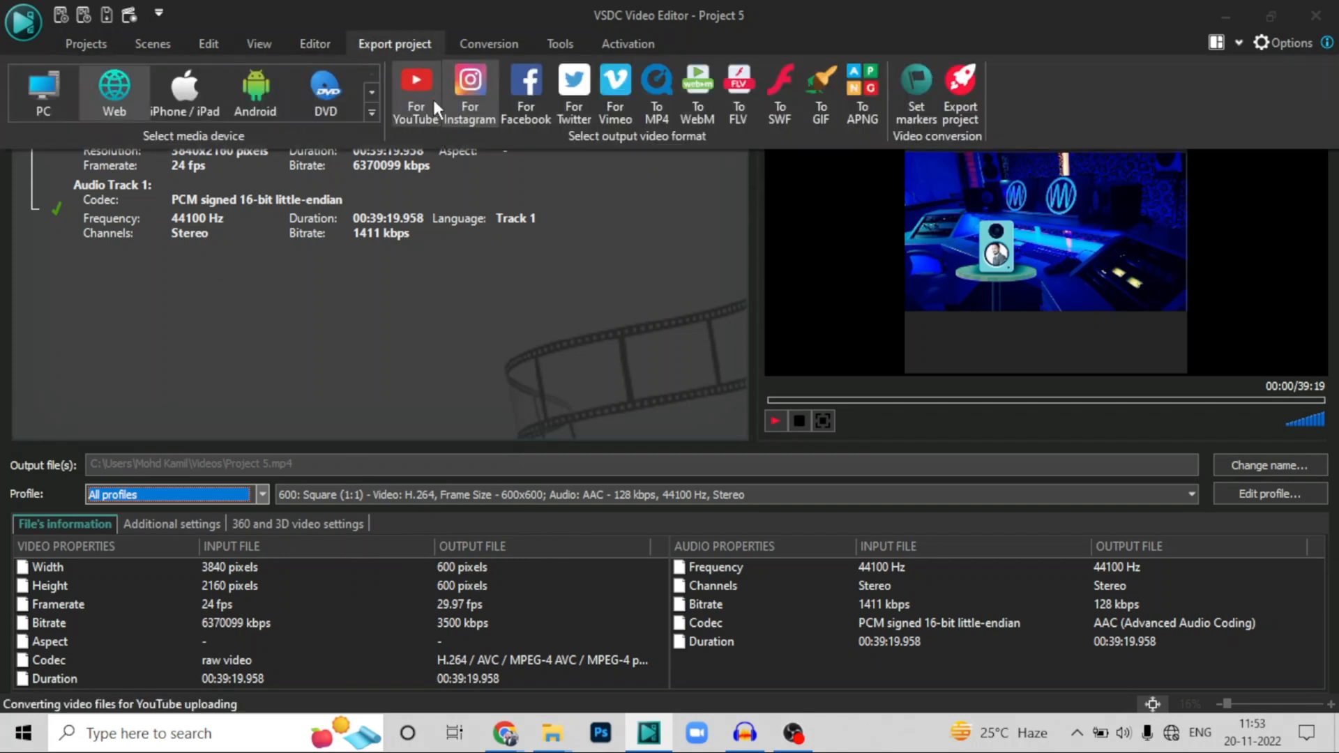
left_click(386, 154)
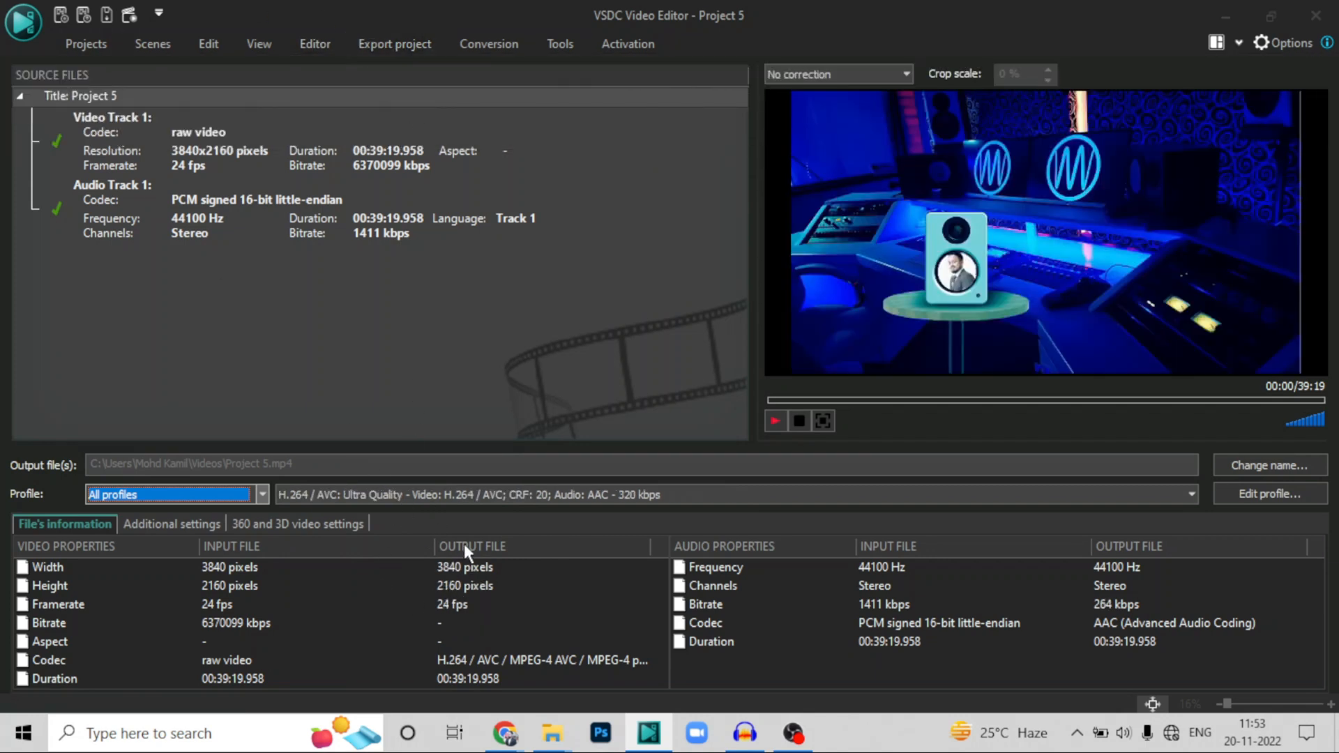
key("ctrl")
key("ctrl")
Return briefly to the scene editor and reopen the YouTube export settings to review the output file properties
left_click(375, 48)
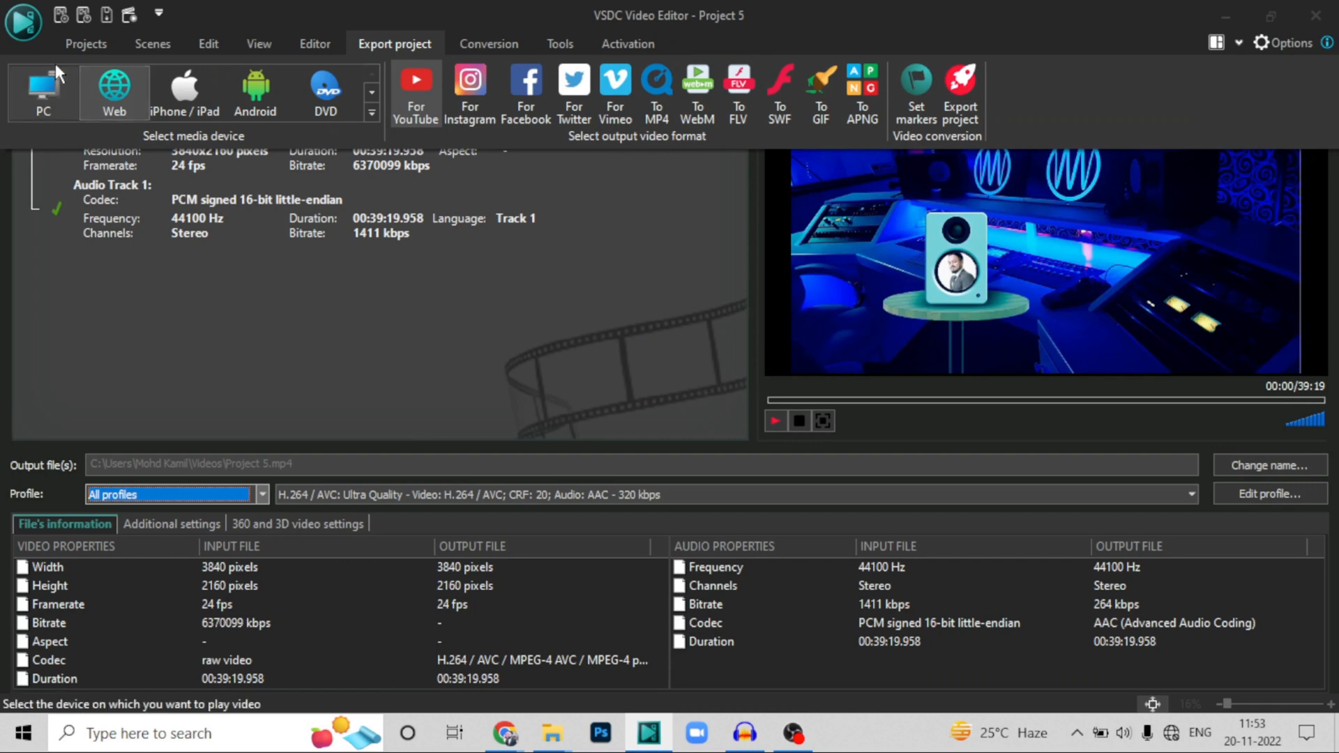
left_click(85, 45)
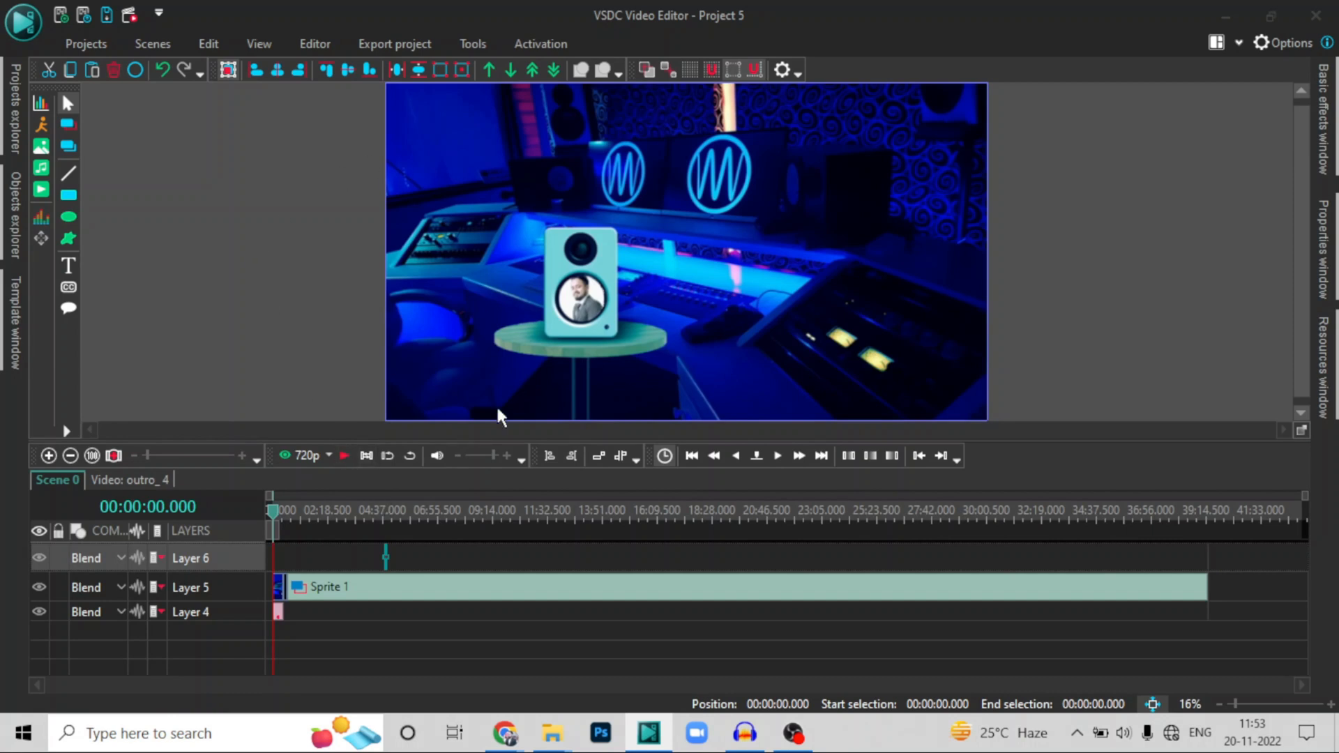
left_click(356, 43)
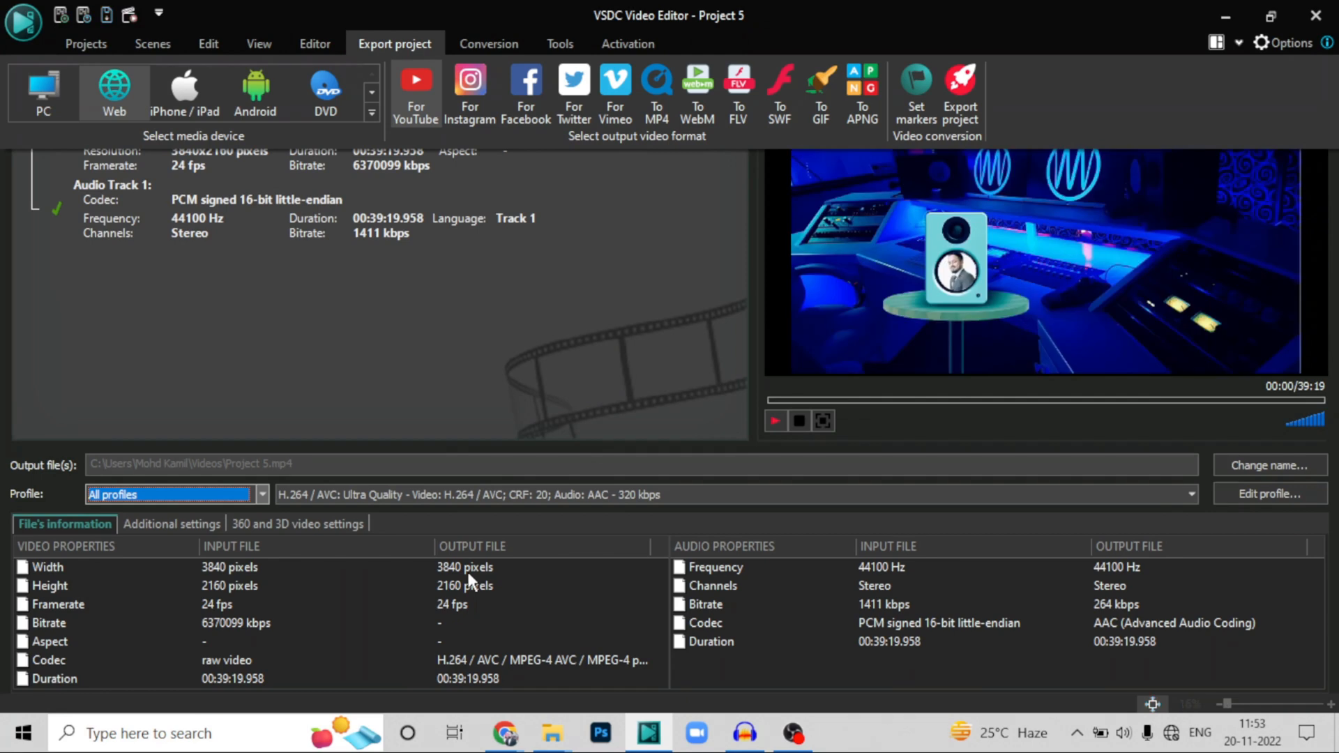
key("ctrl")
key("ctrl")
key("ctrl")
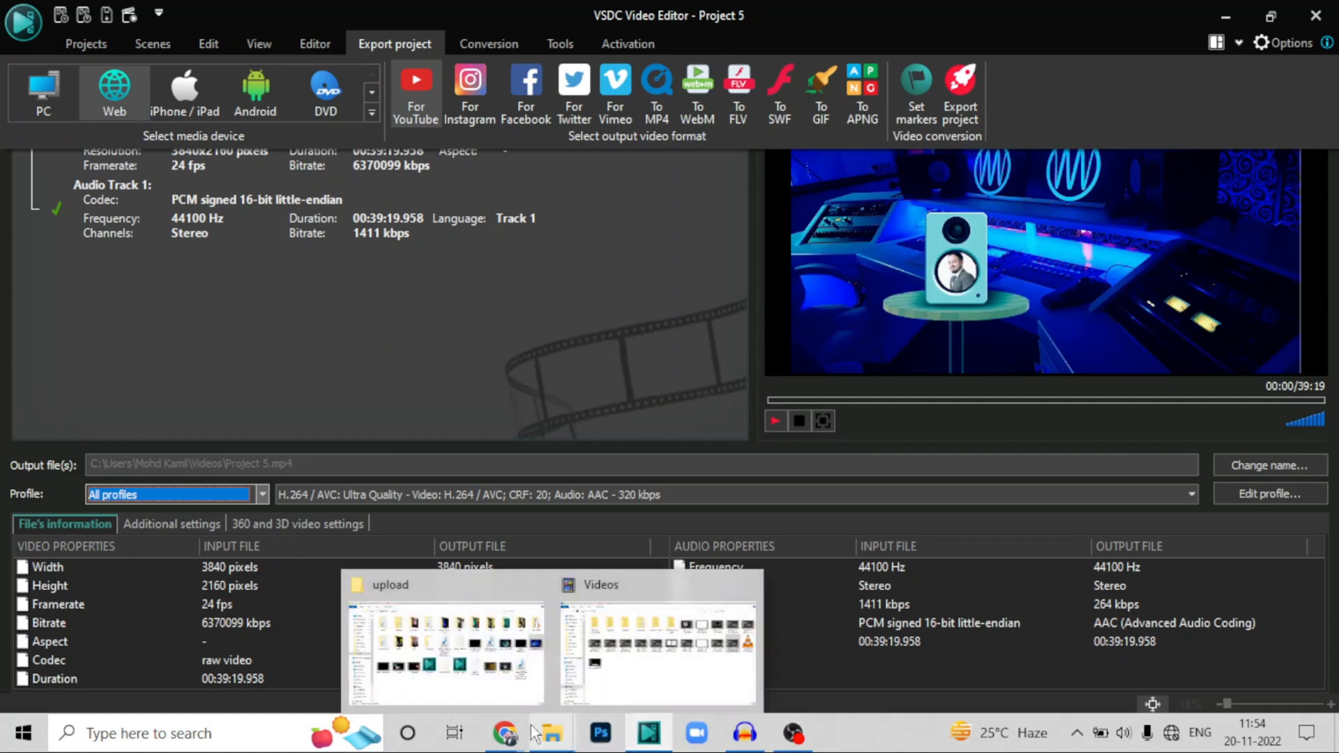
Go back to the scene editor, draw a trial rectangle over the speaker from the cursor position on a new layer, and delete it
left_click(83, 38)
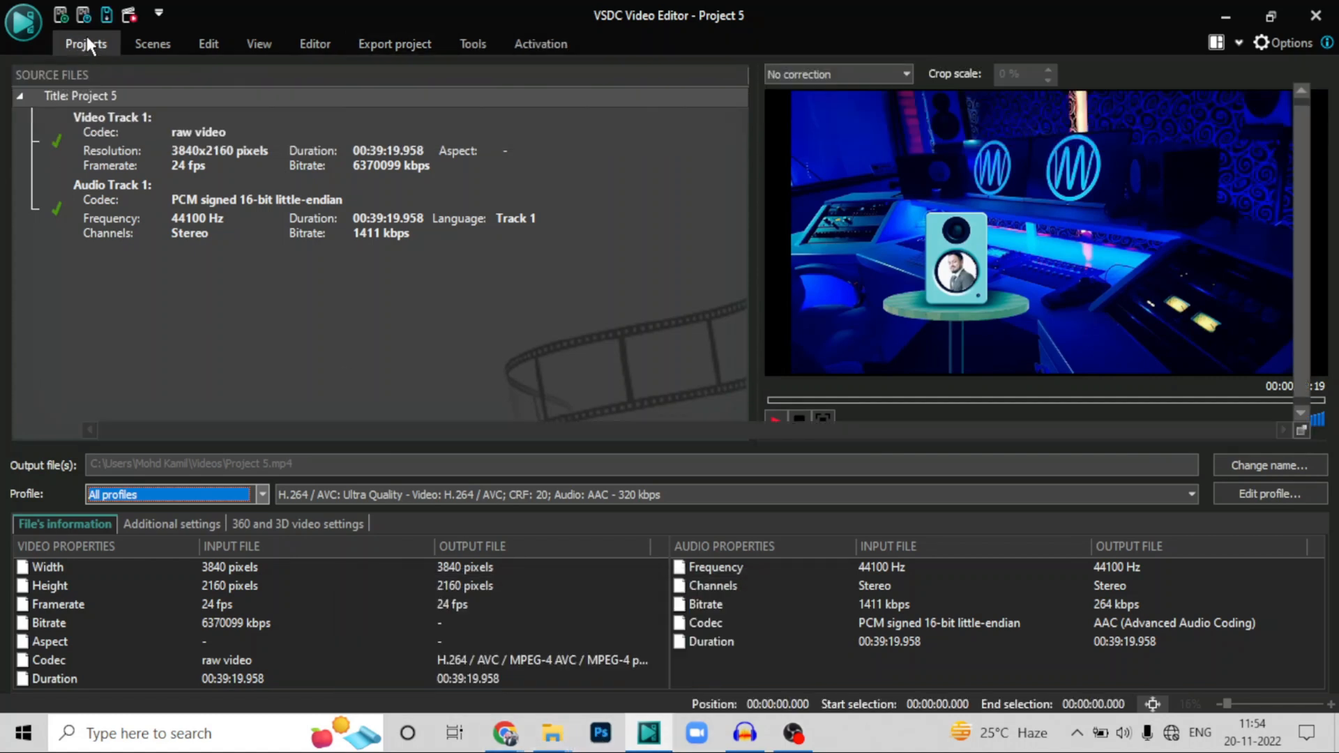
left_click(87, 36)
left_click(203, 244)
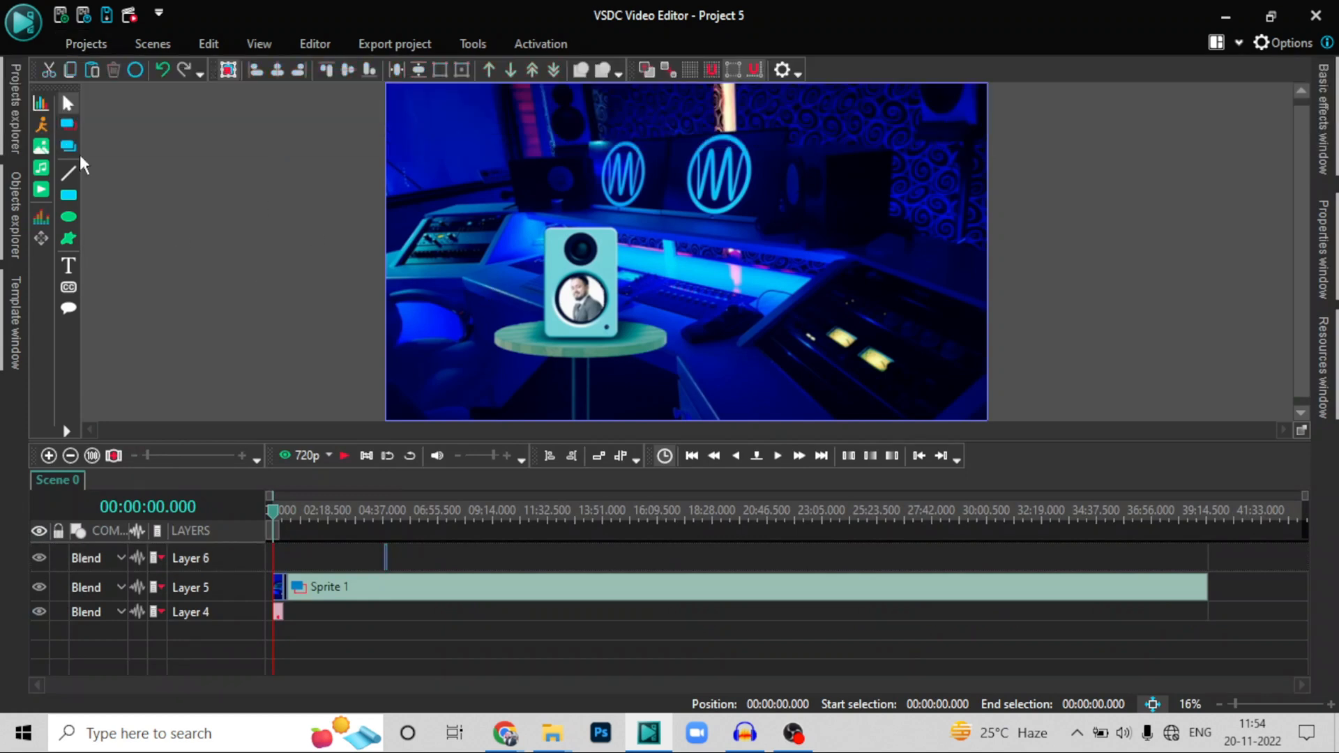
left_click(69, 195)
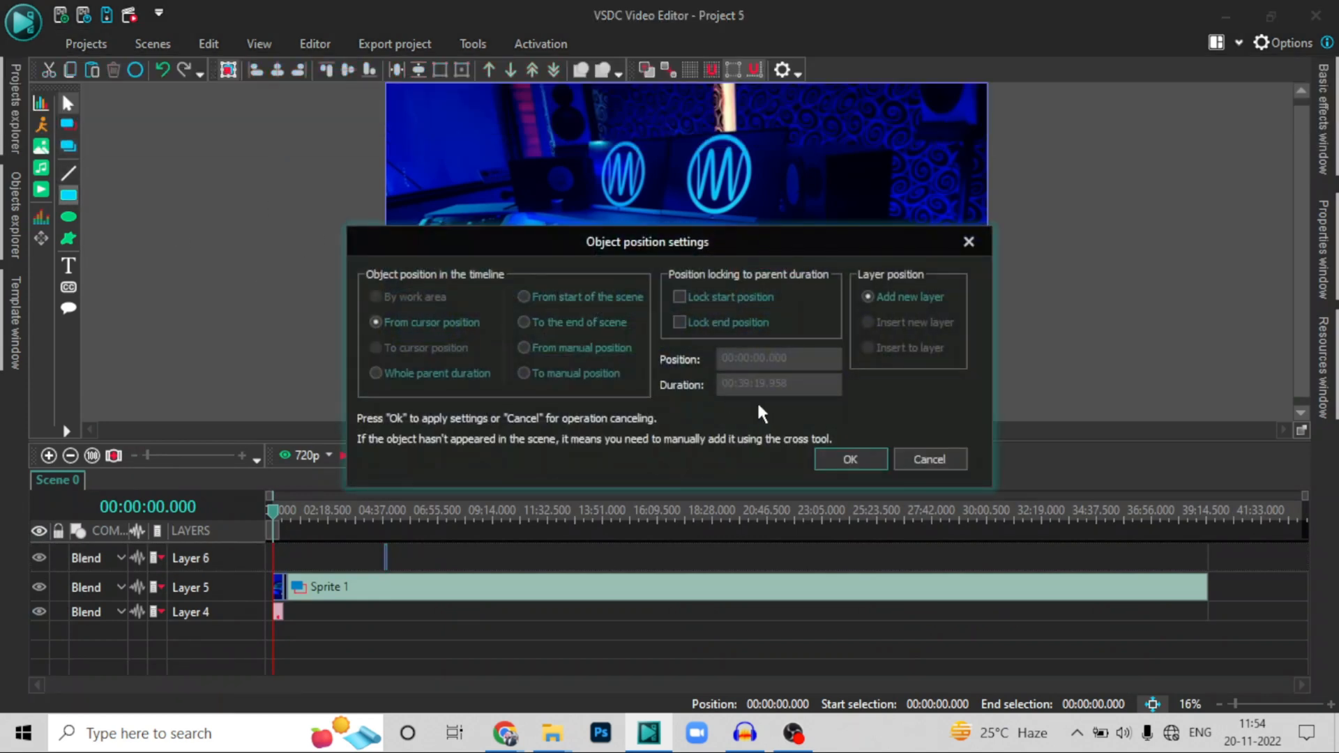
left_click(850, 459)
left_click(459, 155)
left_click_drag(459, 154, 632, 406)
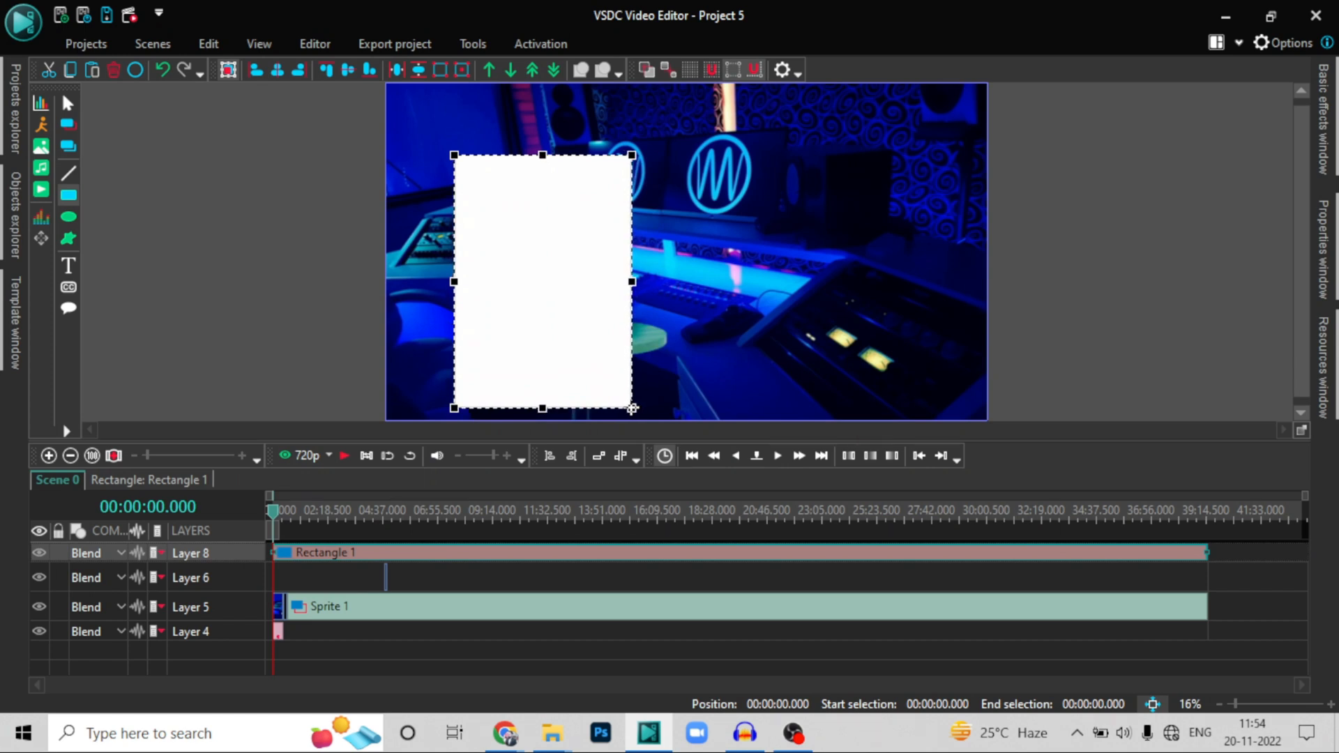
left_click(113, 69)
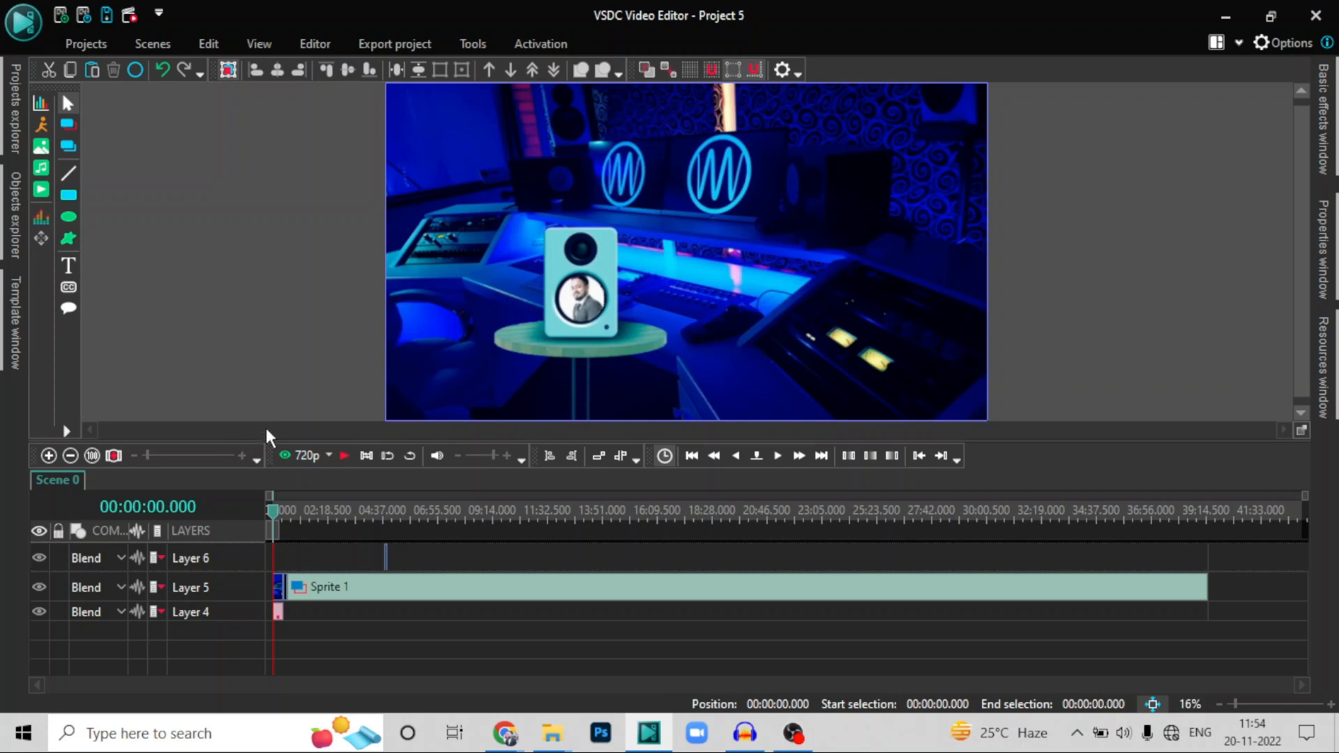
Revisit the export settings and browse the blend modes available for Layer 6 in the scene editor
left_click(381, 44)
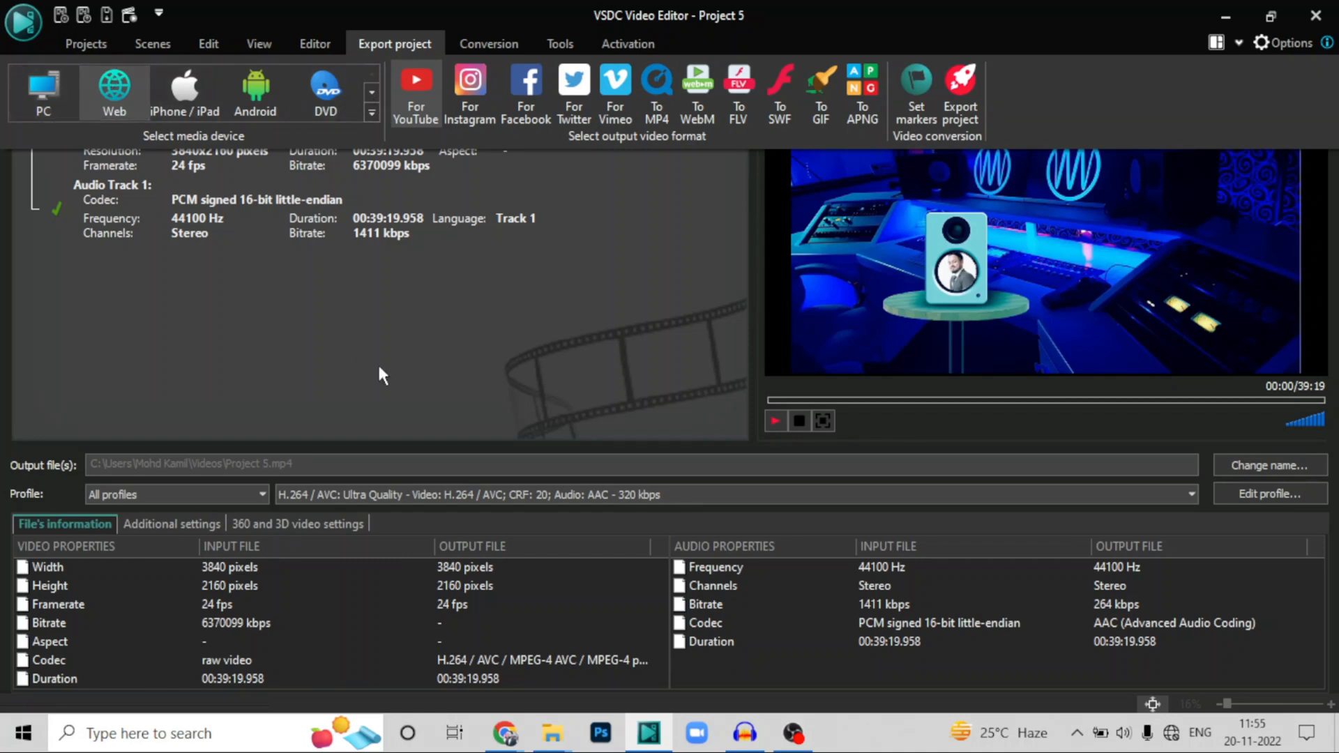
left_click(84, 45)
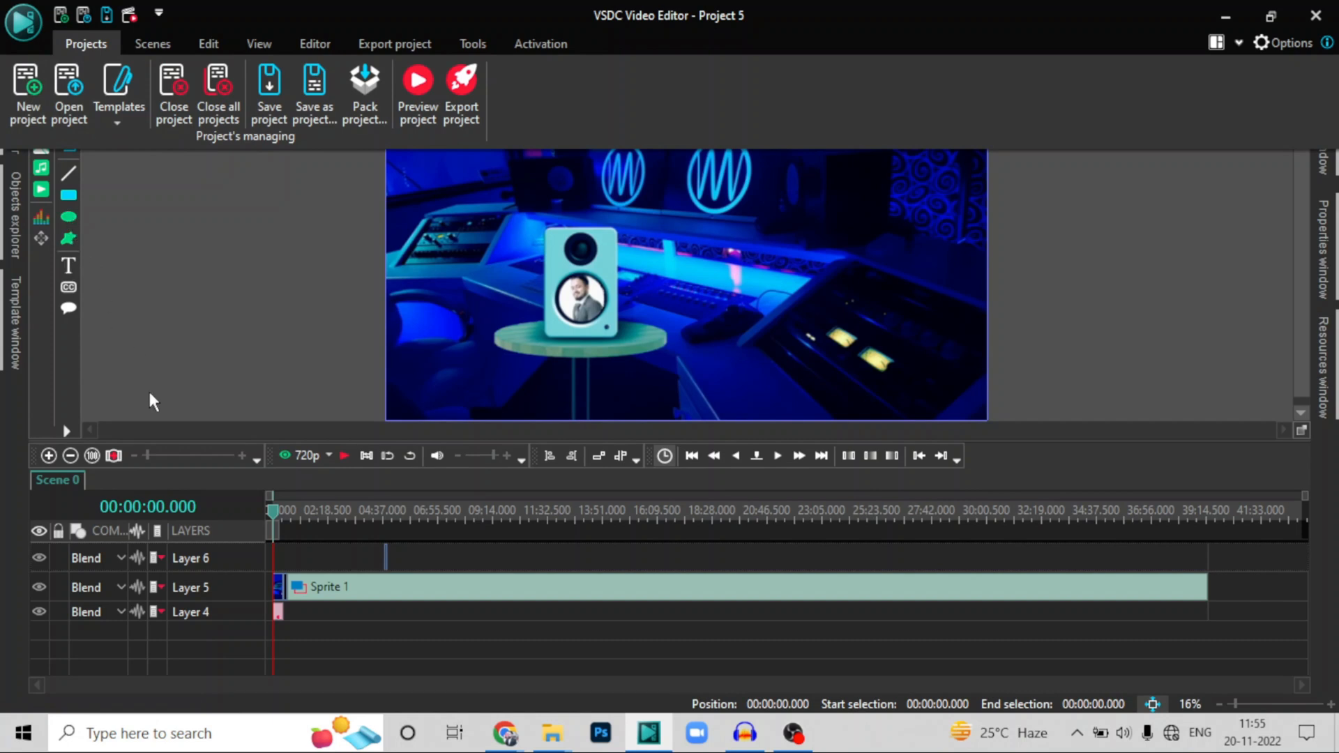
left_click(121, 559)
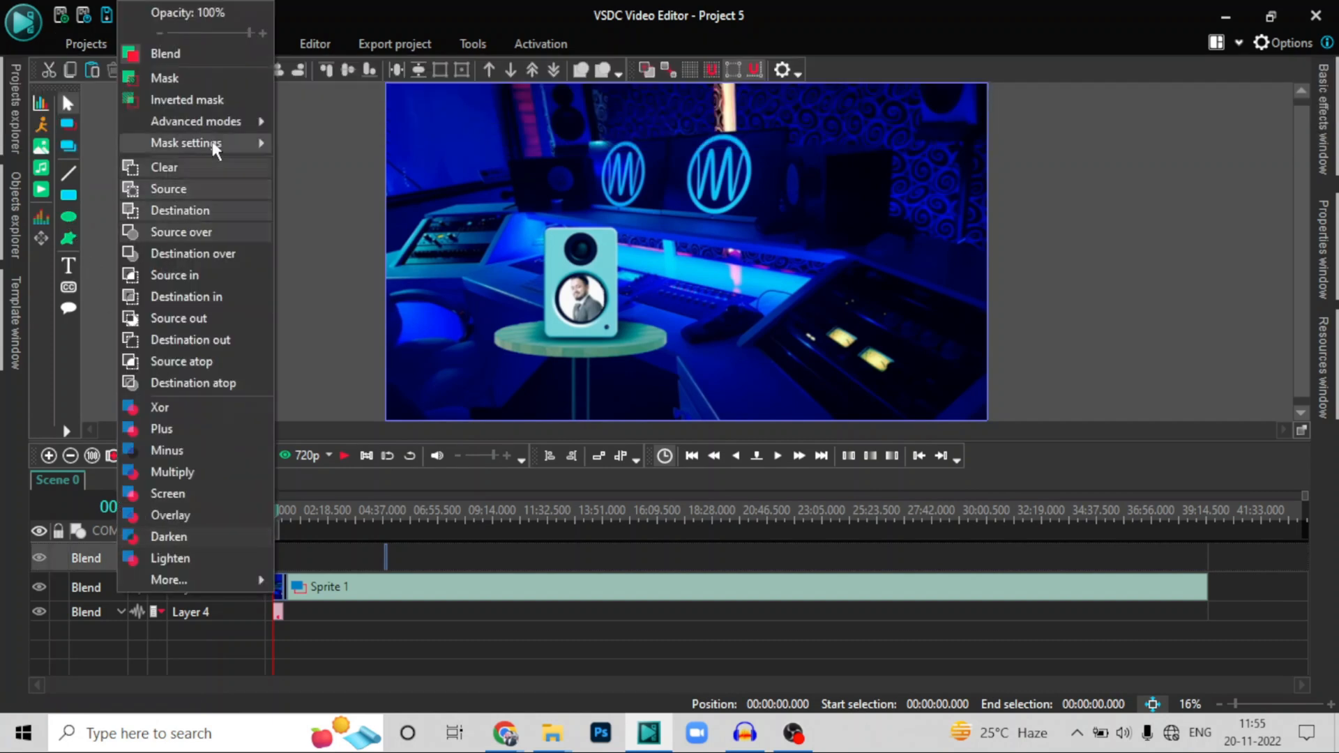
left_click(321, 248)
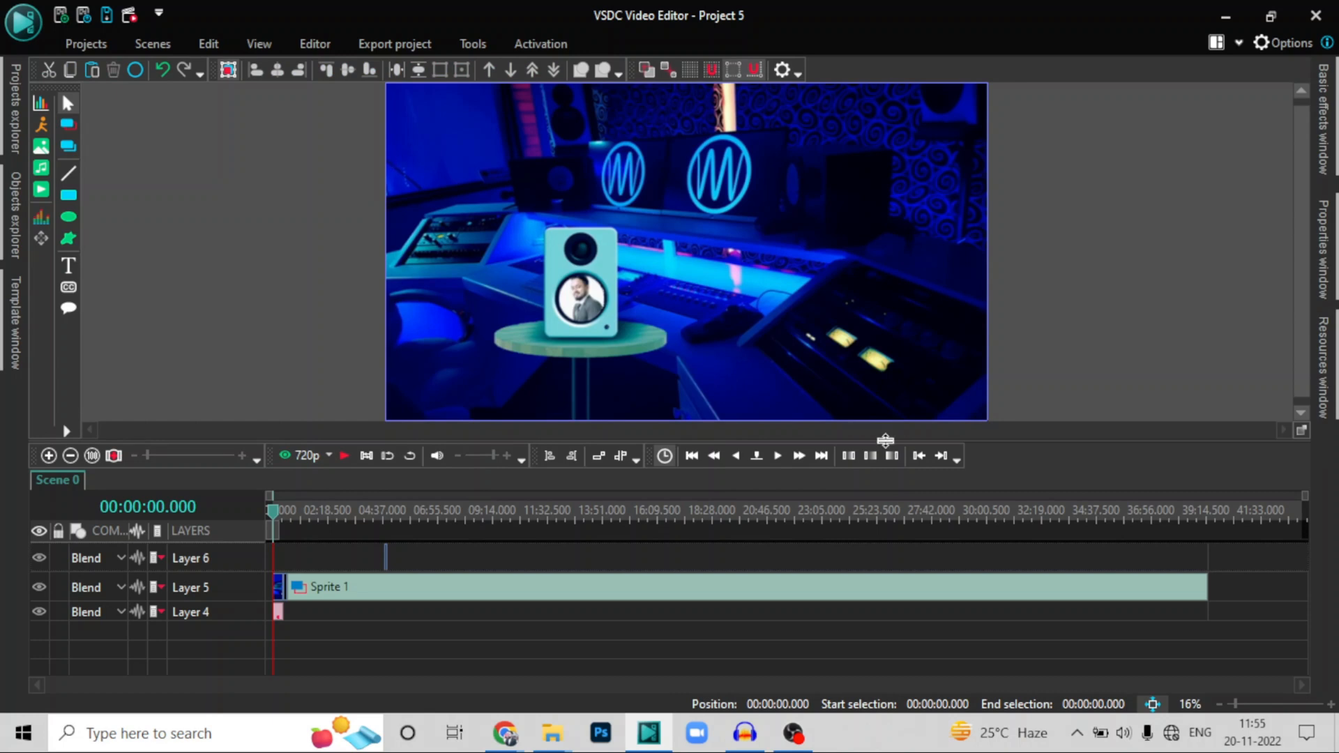
Look through the basic effects available for Sprite 1 and open the Properties window
left_click(930, 598)
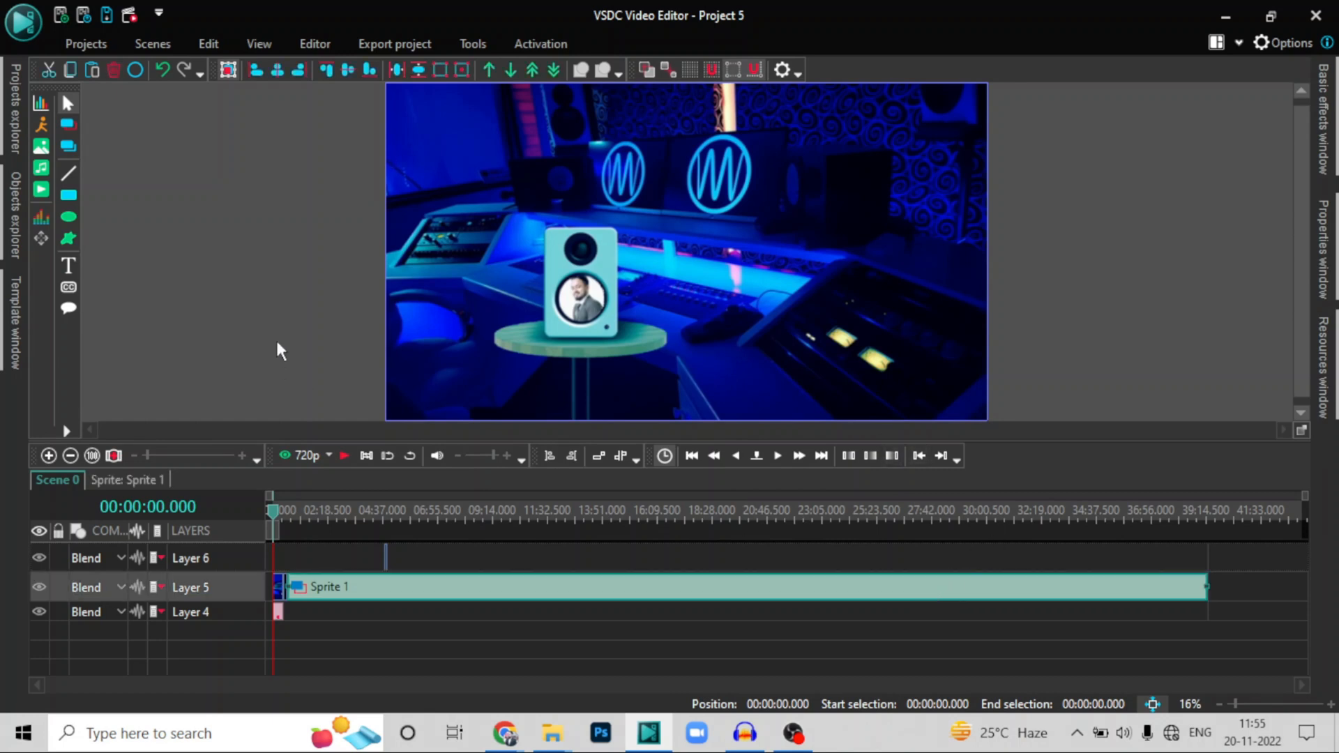
left_click(1333, 140)
scroll(1221, 457, "down", 1)
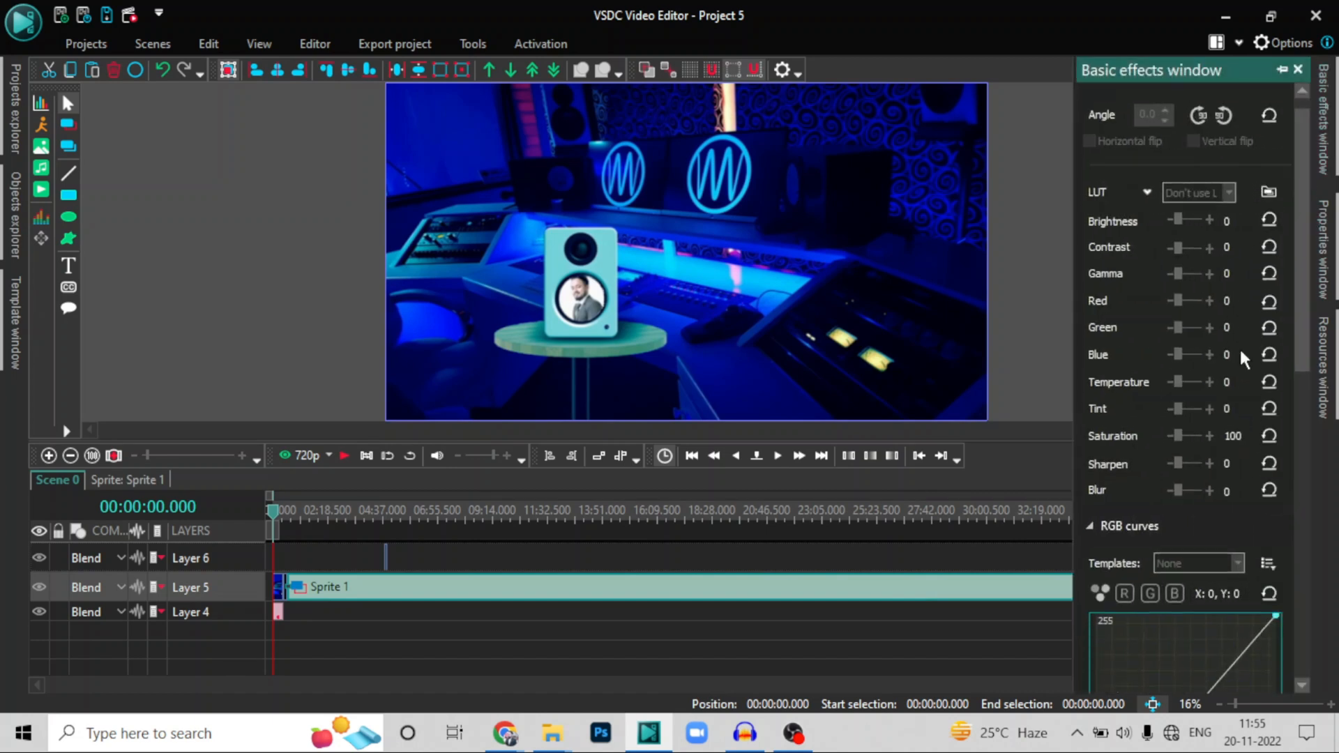
left_click(1035, 308)
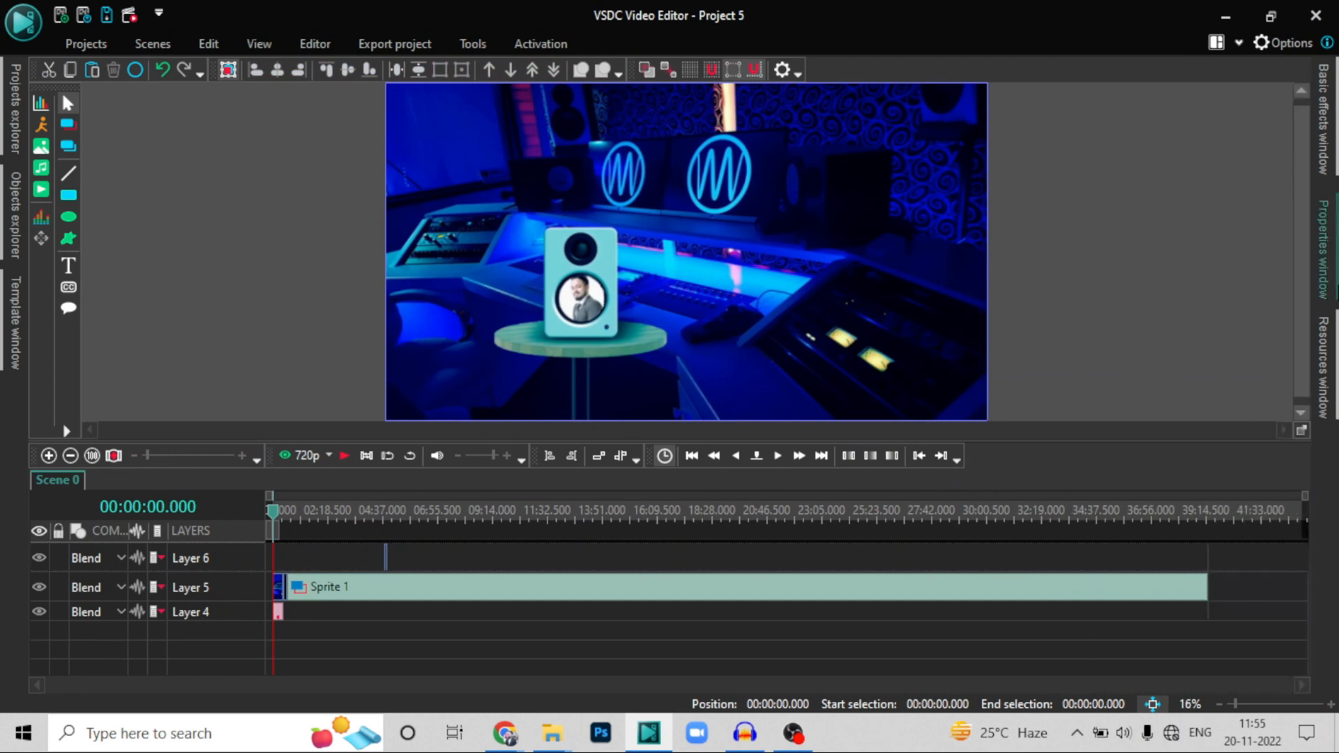
left_click(1324, 256)
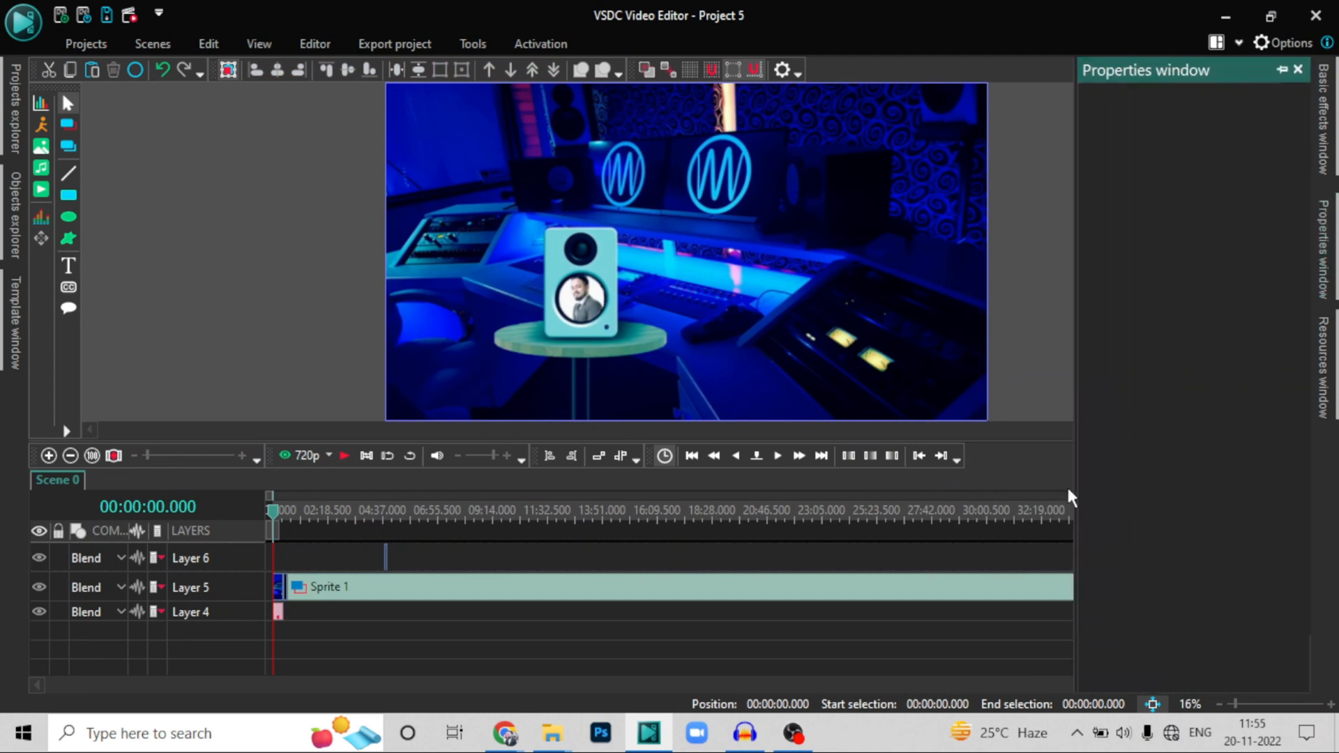